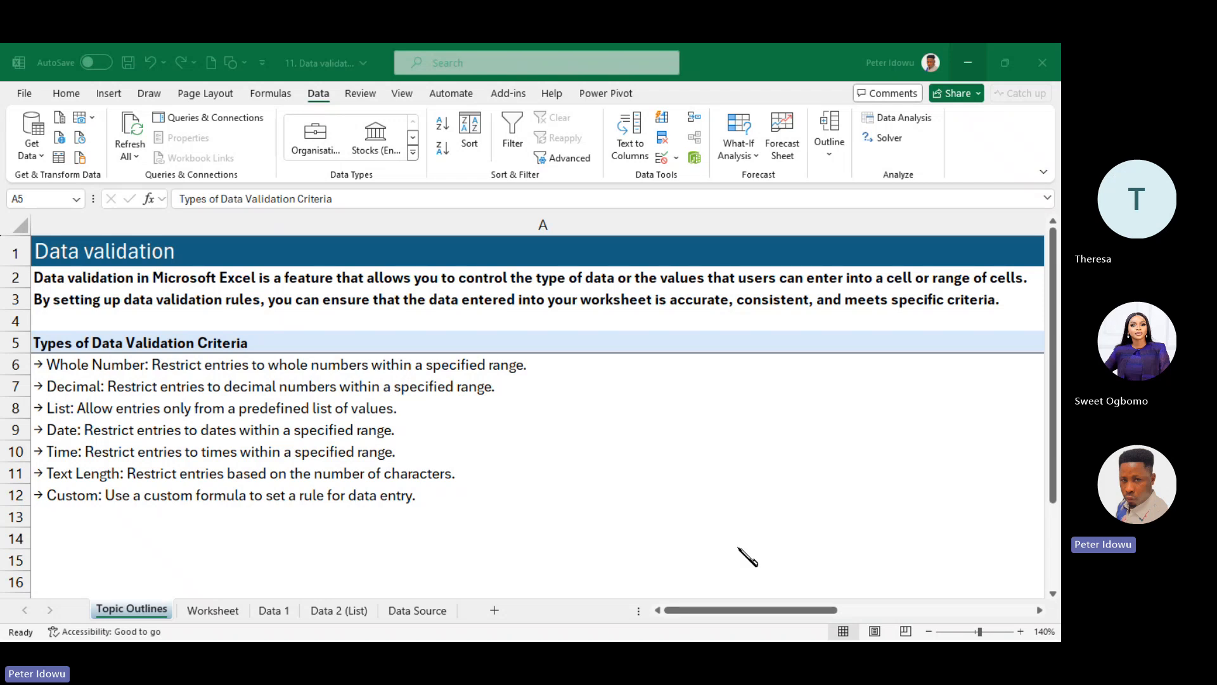
- On the Topic Outlines sheet, open the Data Validation dropdown menu and leave it showing
click(320, 95)
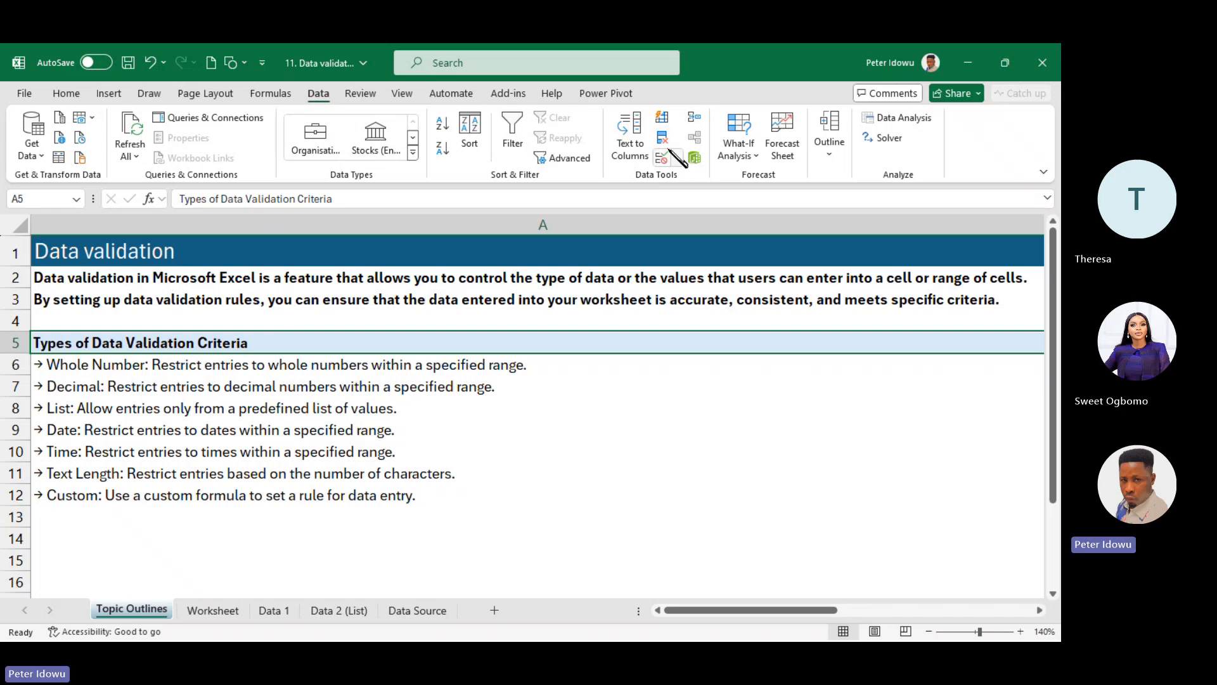
click(677, 158)
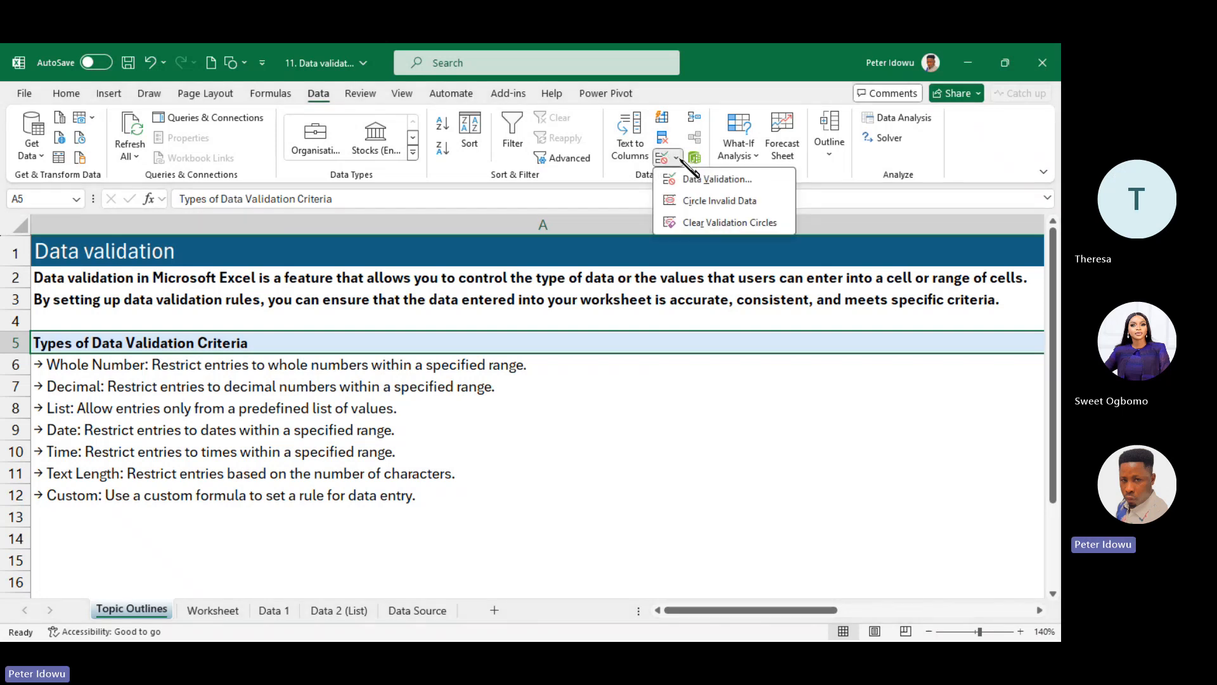
click(678, 158)
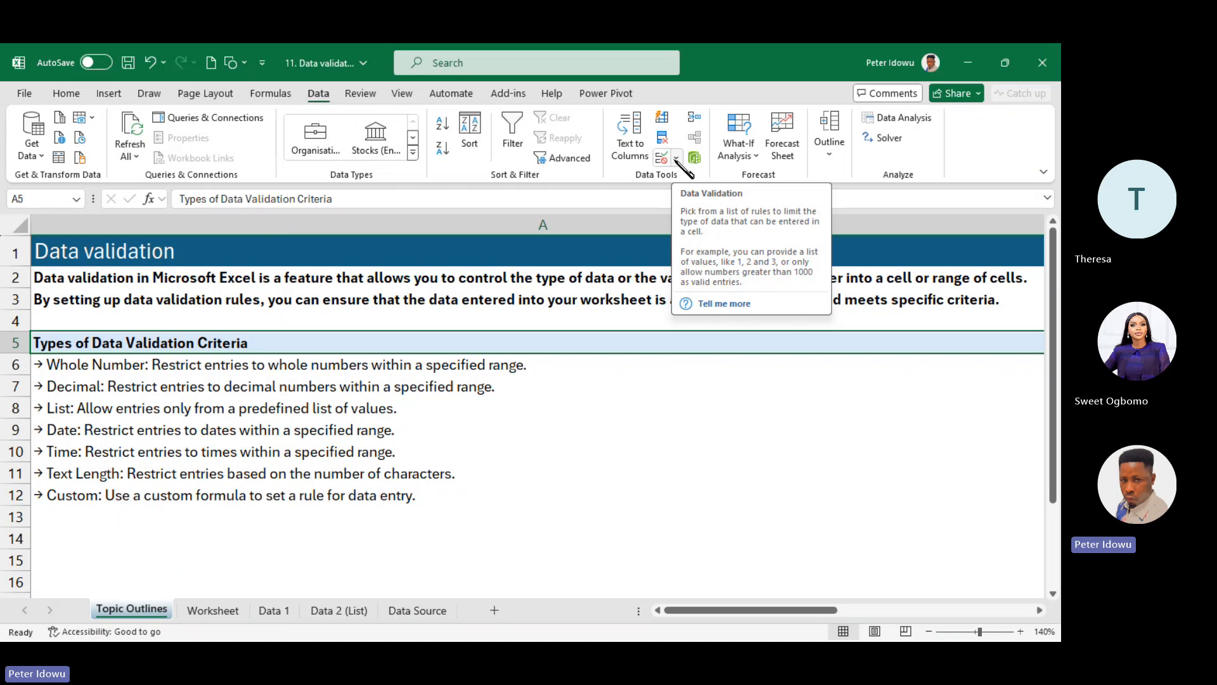
click(676, 159)
click(679, 162)
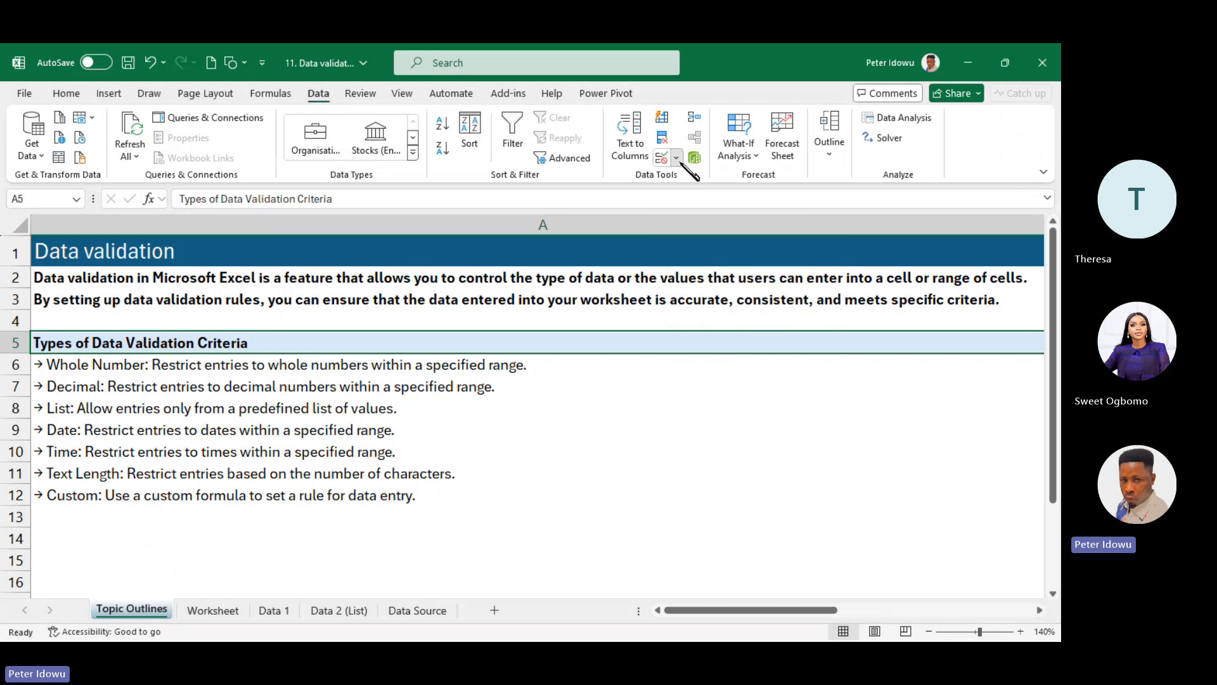
click(679, 162)
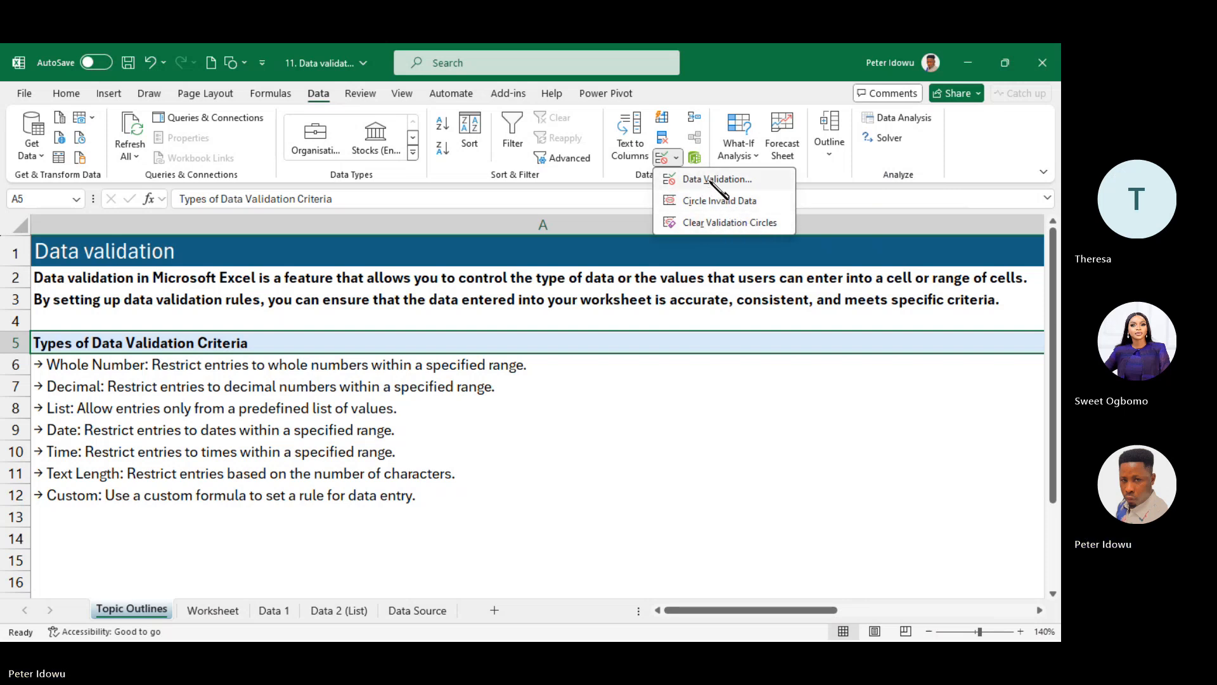
click(717, 181)
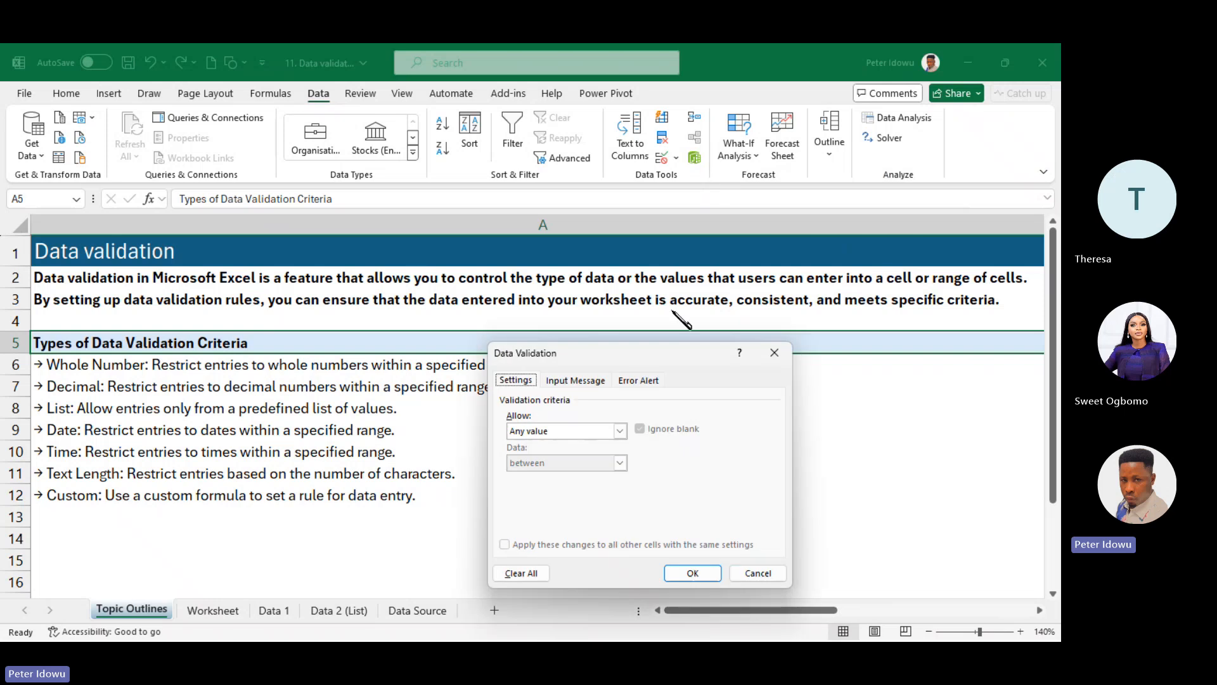
drag(649, 352, 582, 260)
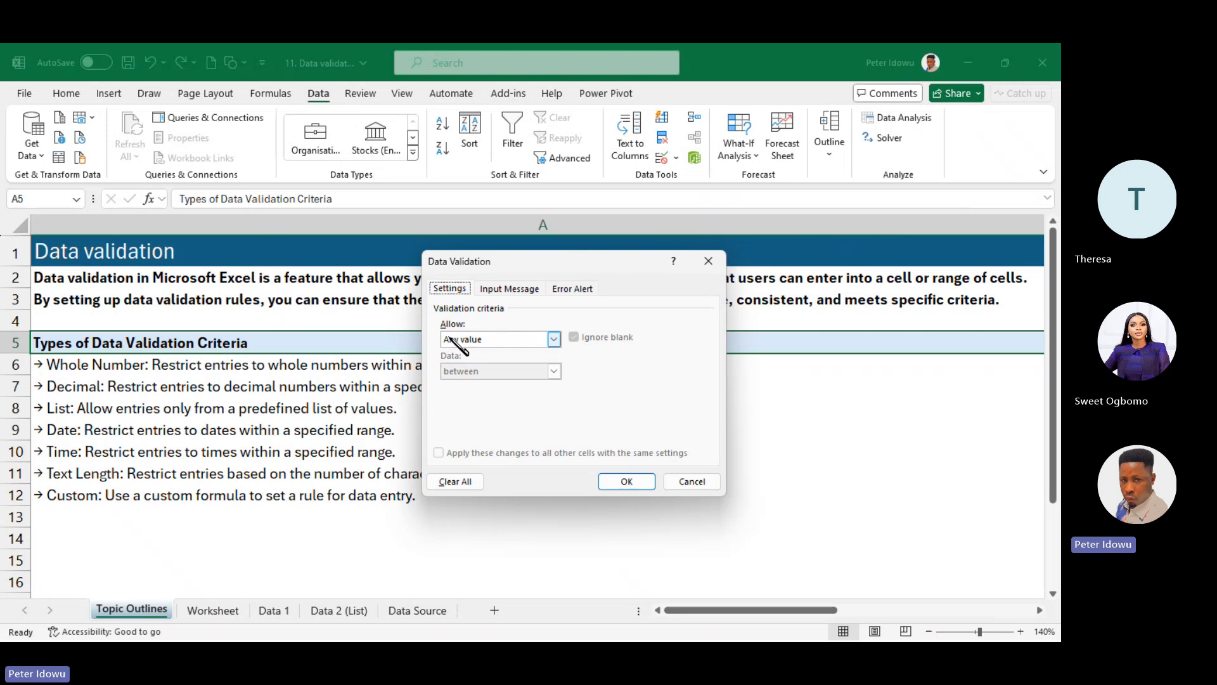
click(500, 293)
click(565, 289)
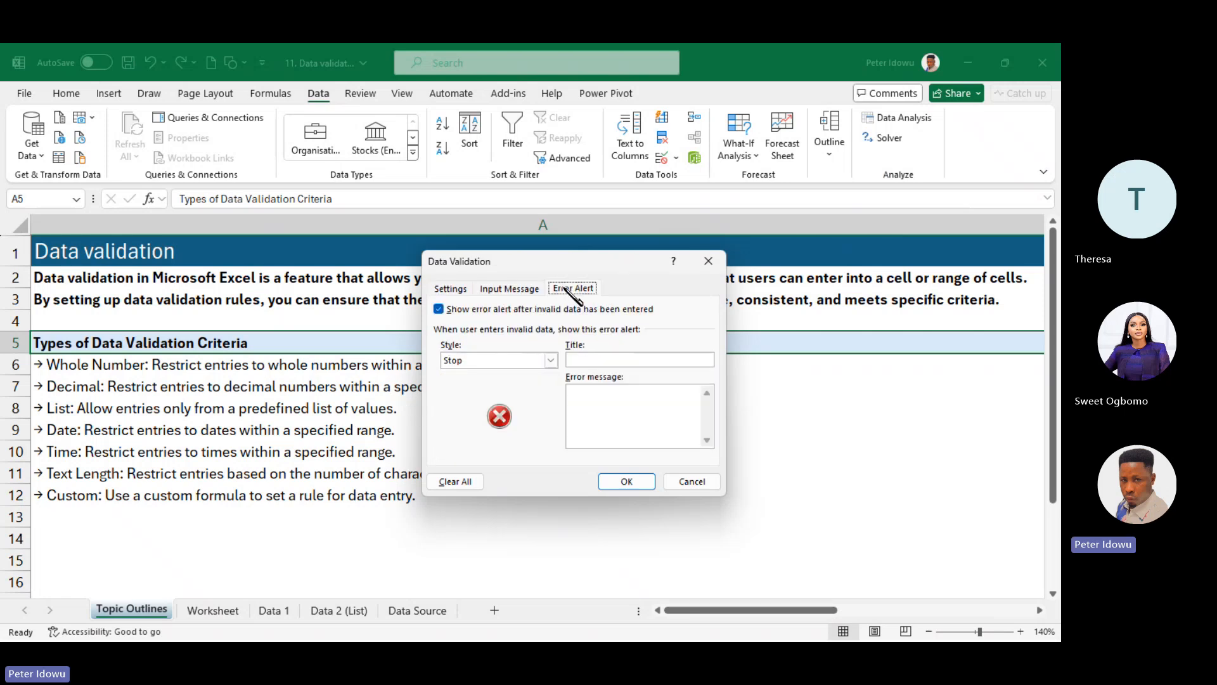
click(451, 290)
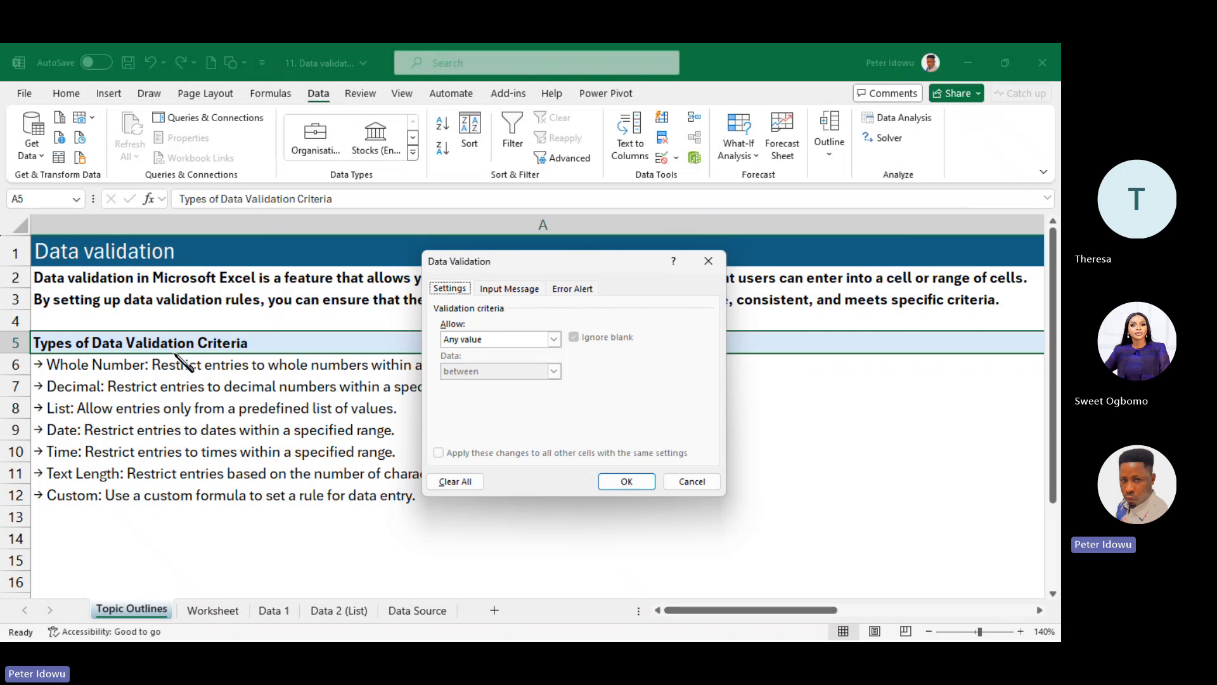
click(554, 340)
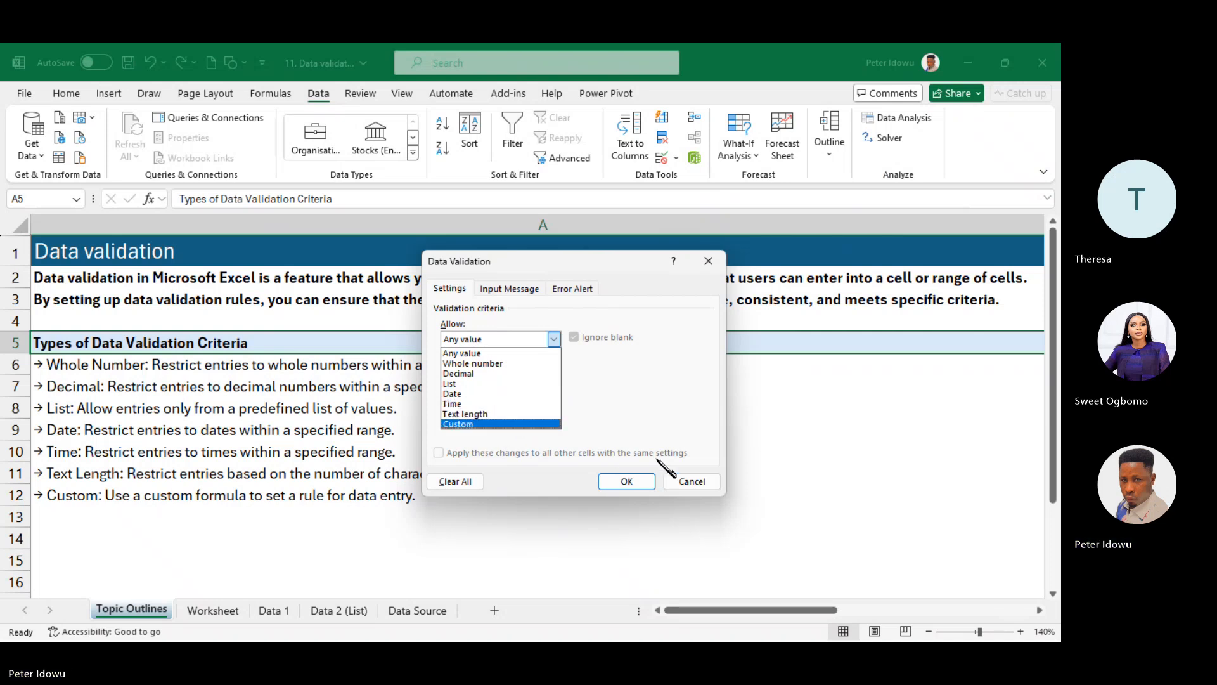
click(707, 262)
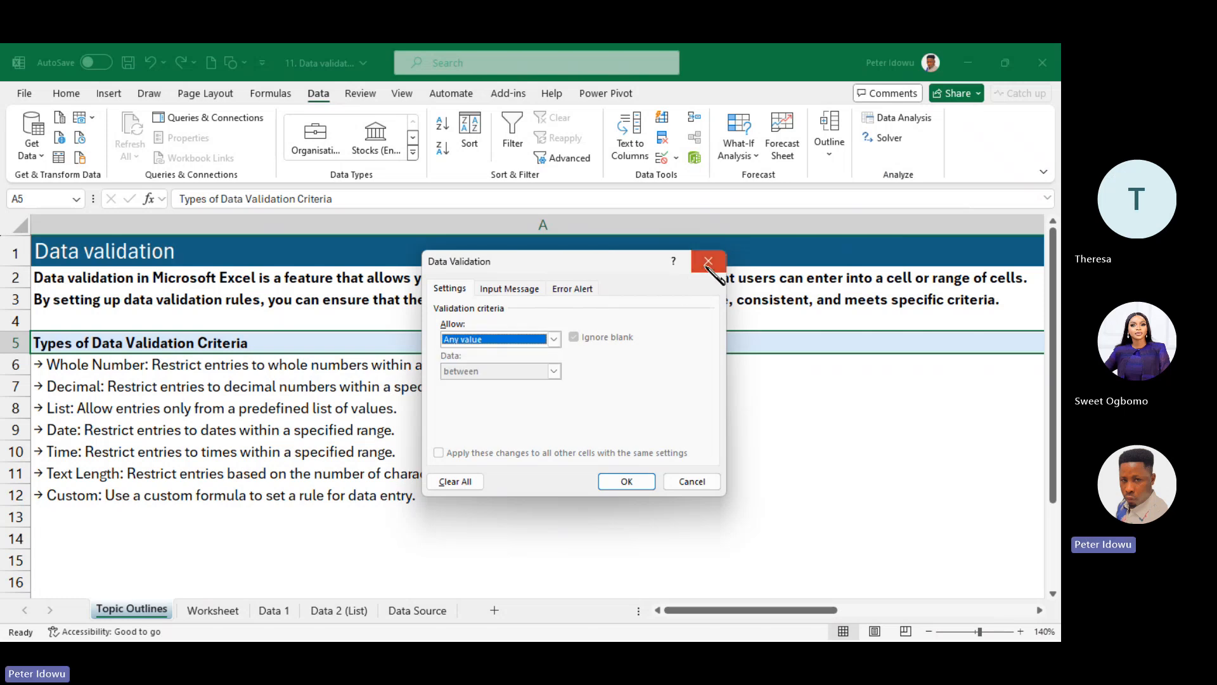
click(708, 262)
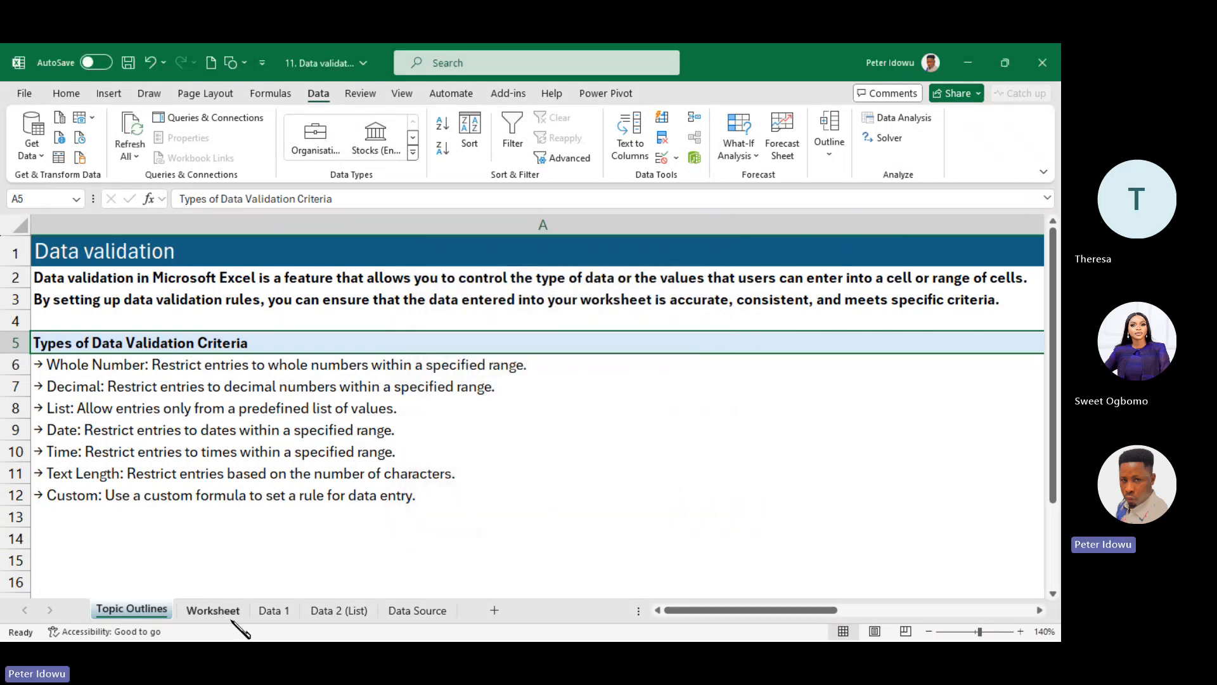
- On the Worksheet sheet, fill the range F6:K16 with yellow
click(213, 609)
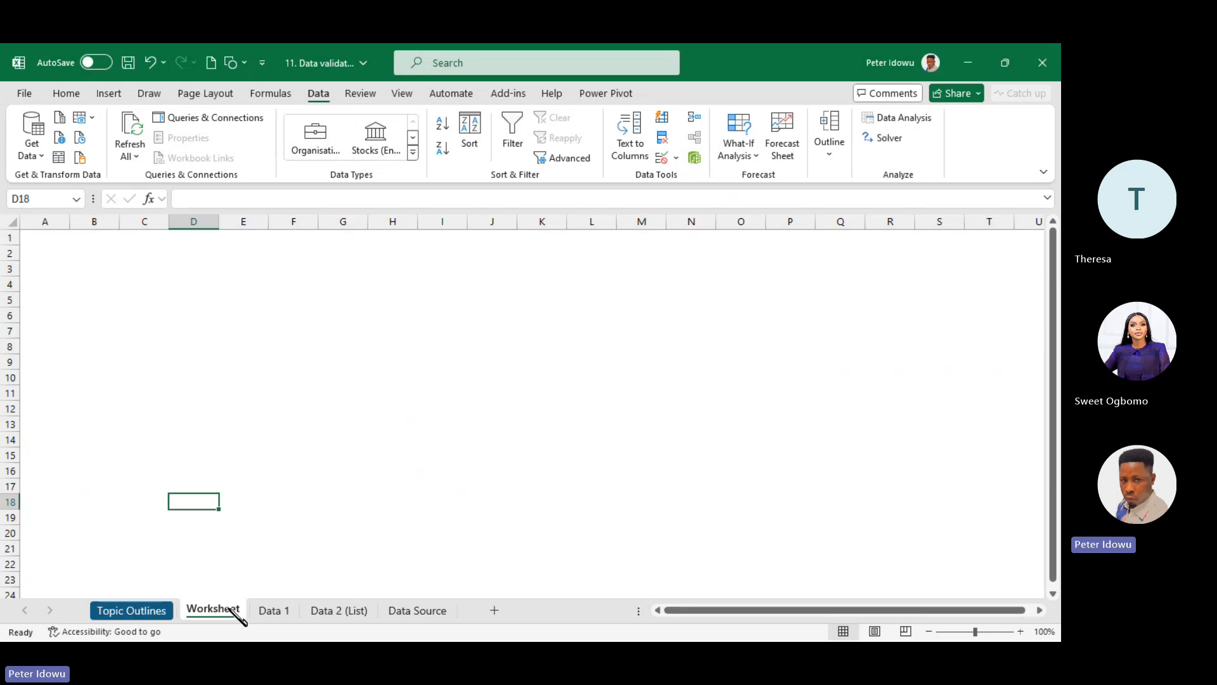
drag(306, 307, 555, 471)
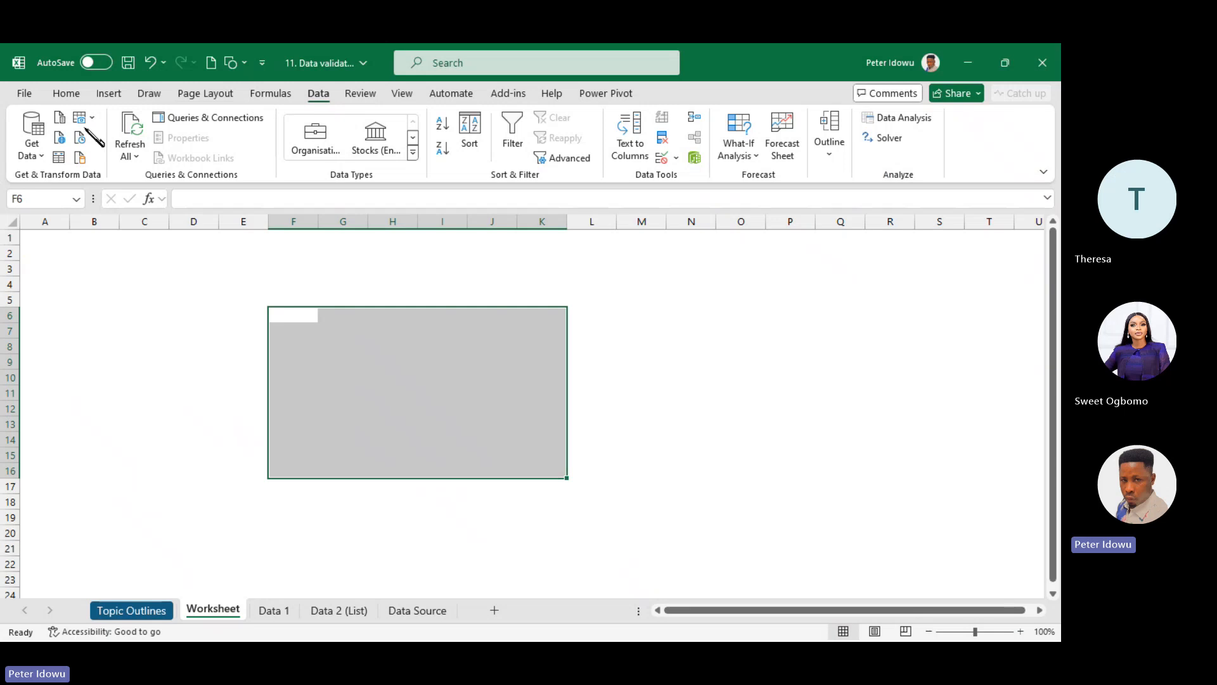
click(66, 93)
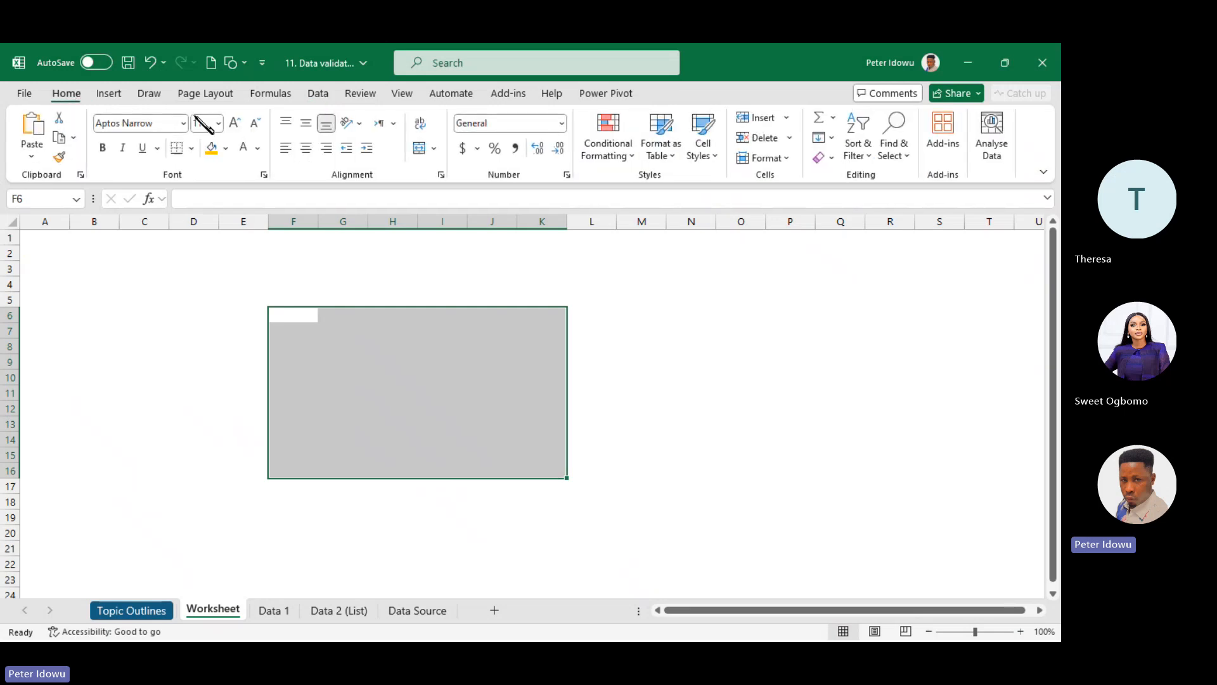
click(211, 147)
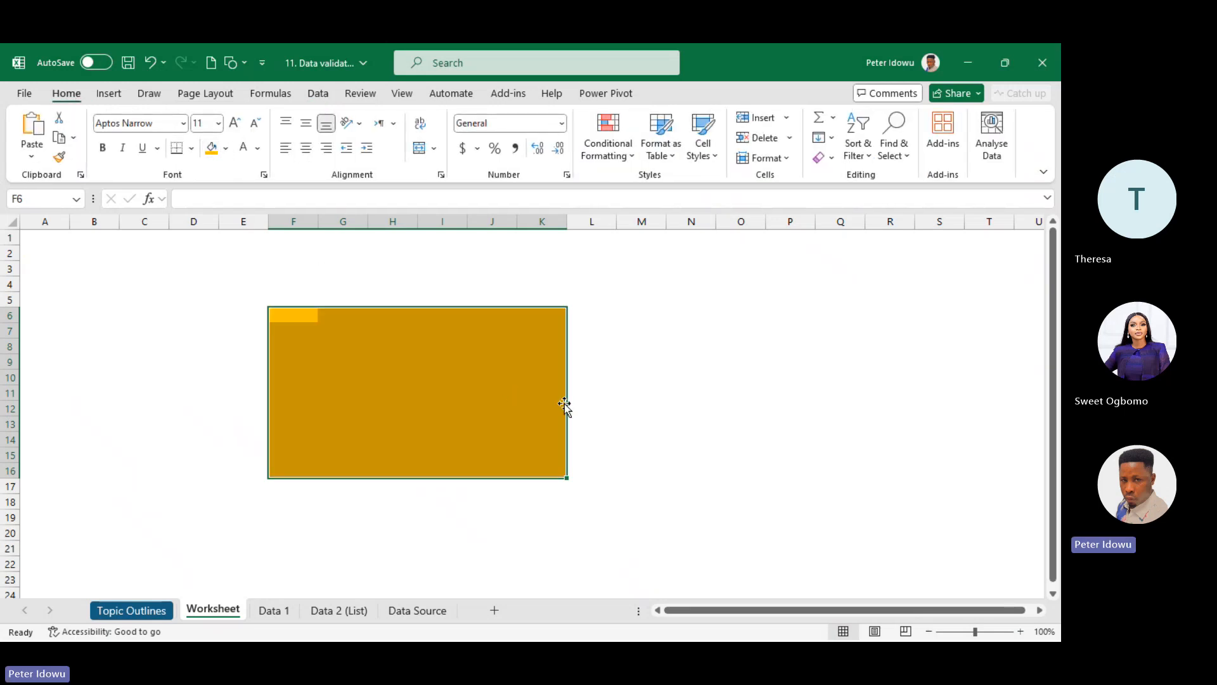
click(655, 377)
drag(294, 315, 539, 468)
click(226, 148)
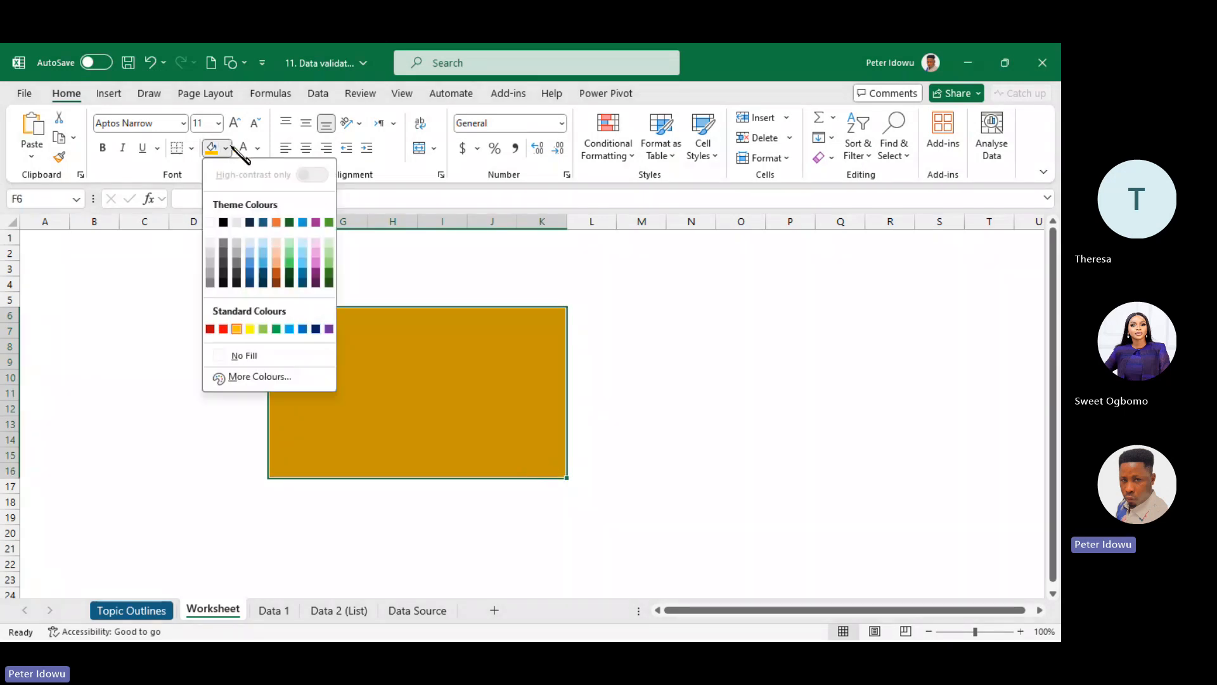
click(250, 328)
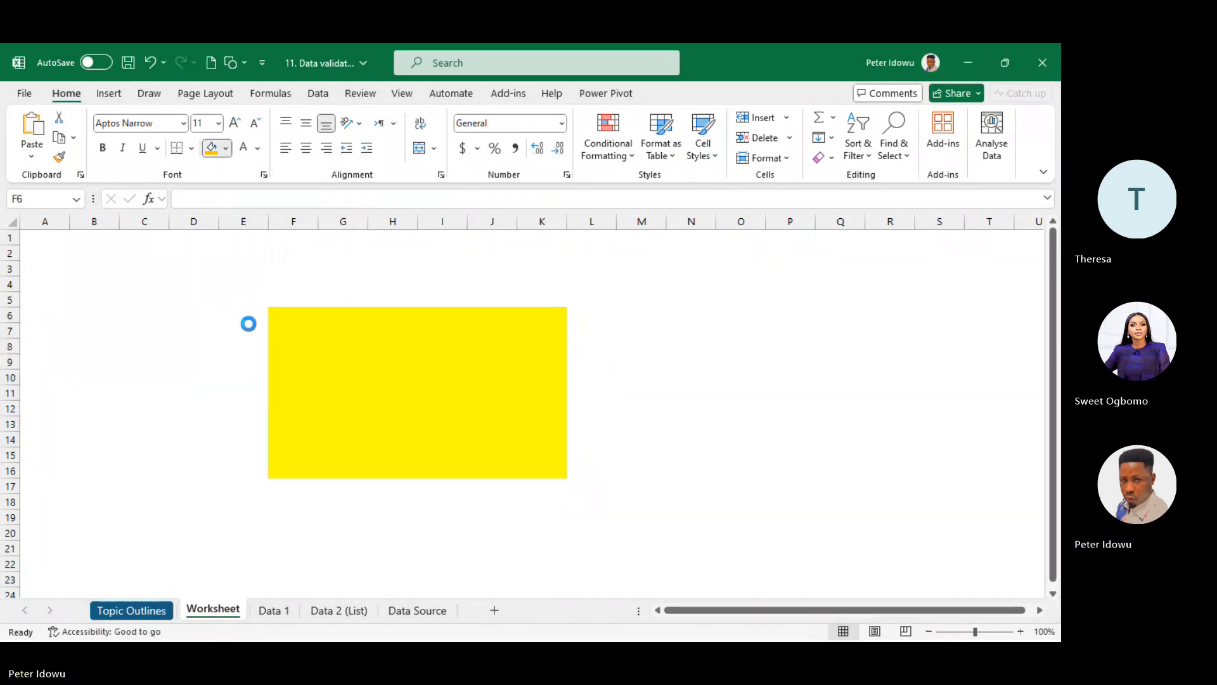
- Zoom the sheet to 130% and reselect the yellow range F6:K16
click(1020, 631)
click(1020, 630)
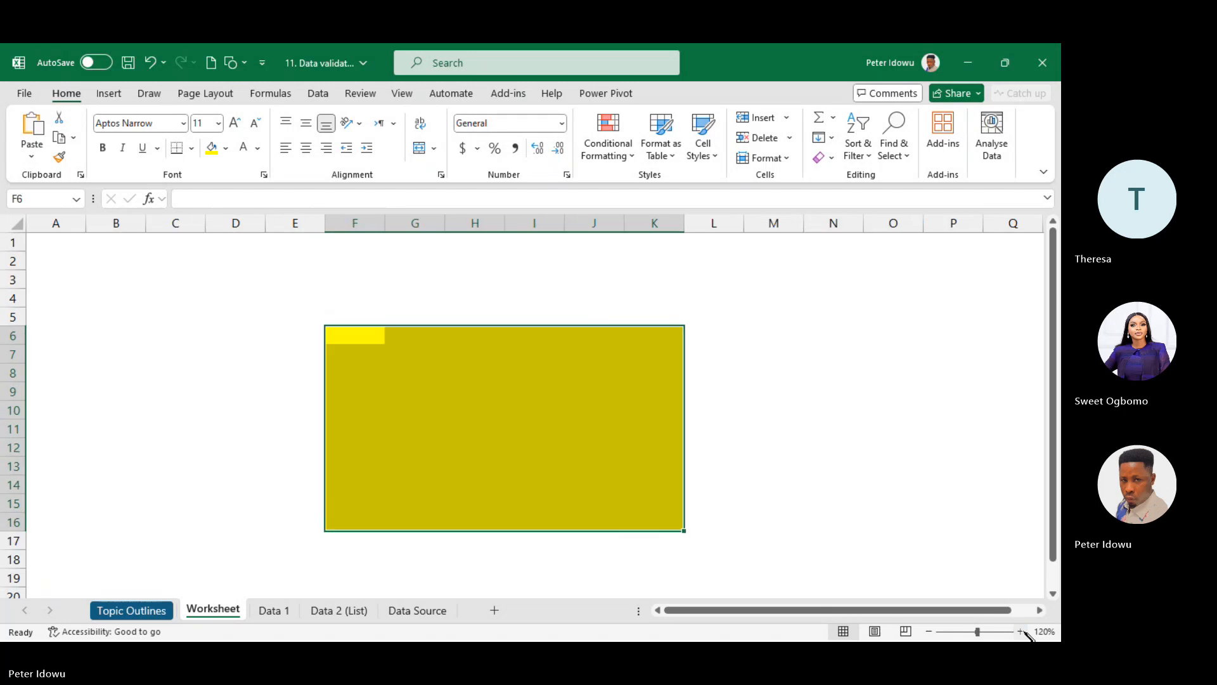
click(1020, 630)
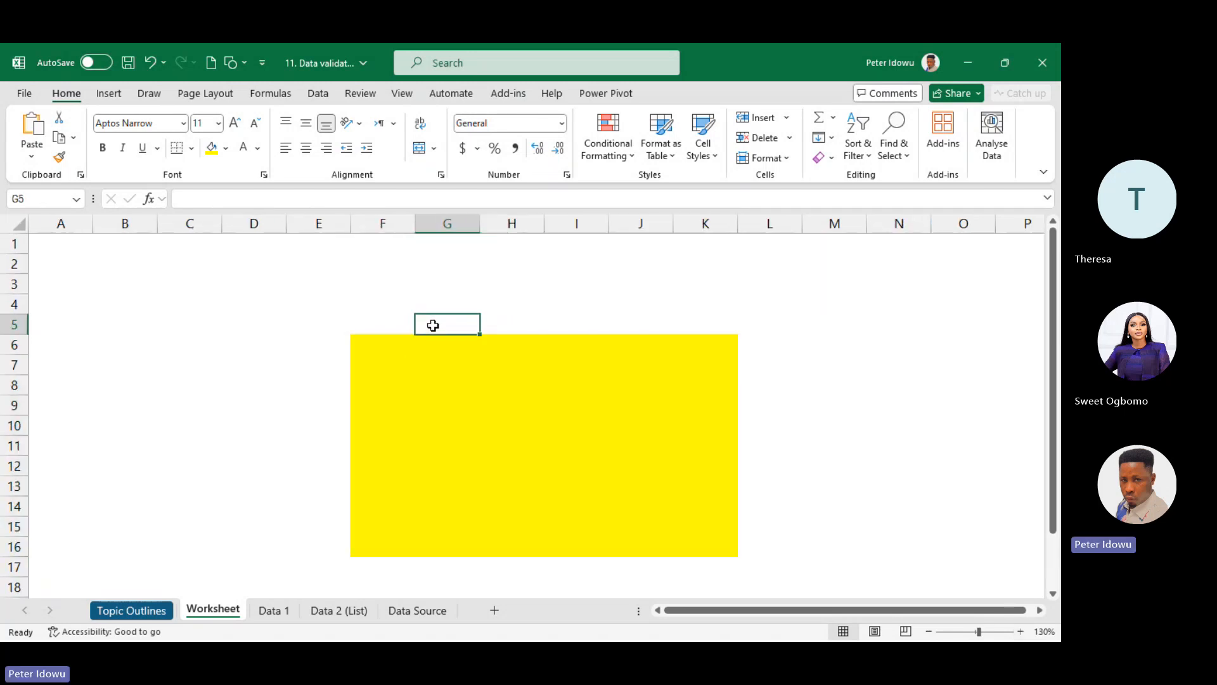
click(549, 466)
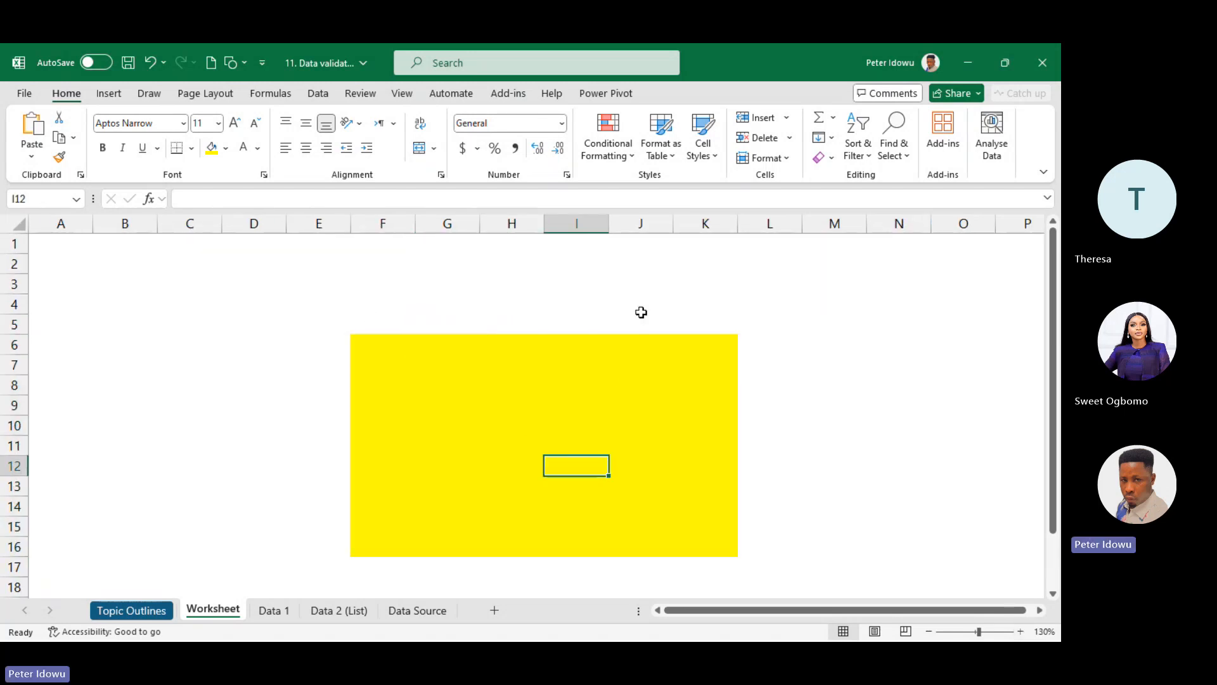
click(382, 343)
drag(382, 343, 685, 538)
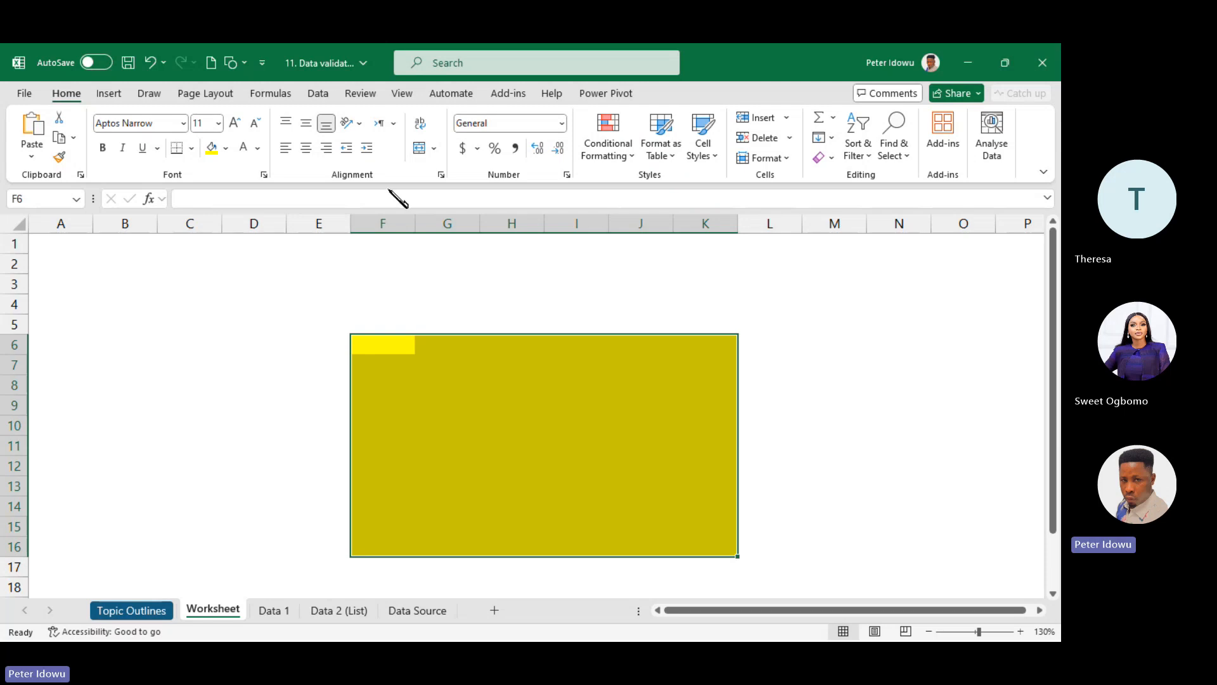
click(318, 93)
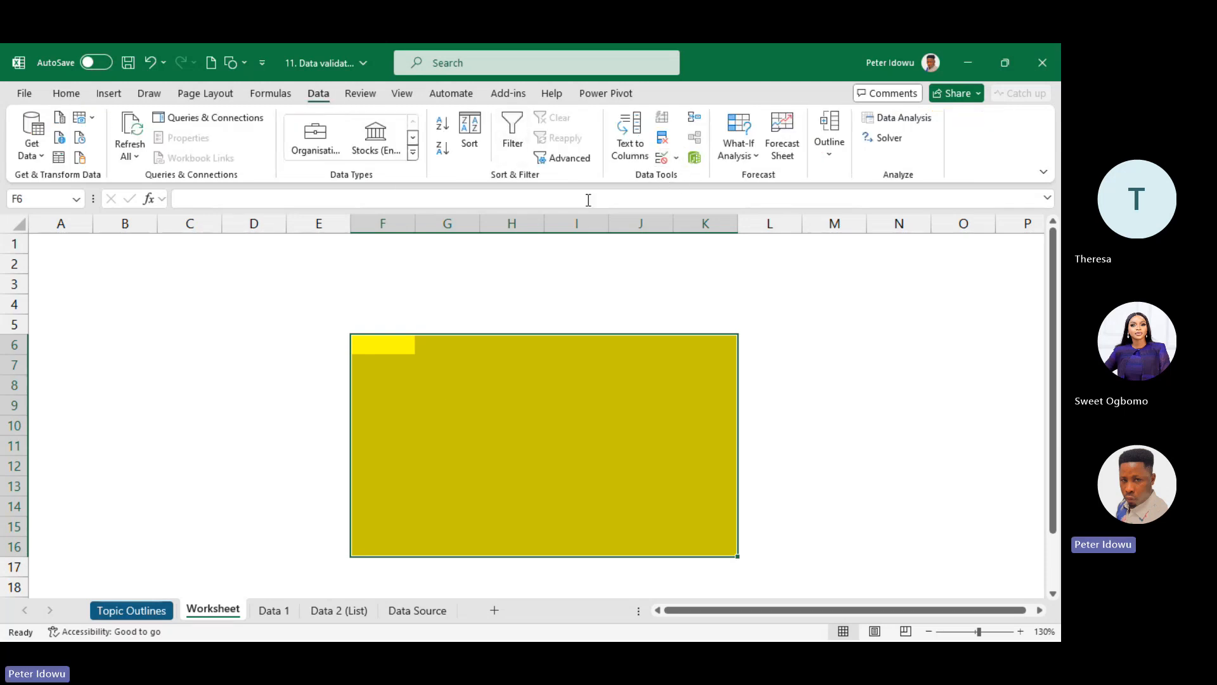
- In Data Validation for F6:K16, set Allow to Whole number and keep Data as between
click(662, 158)
drag(615, 264, 953, 245)
click(890, 315)
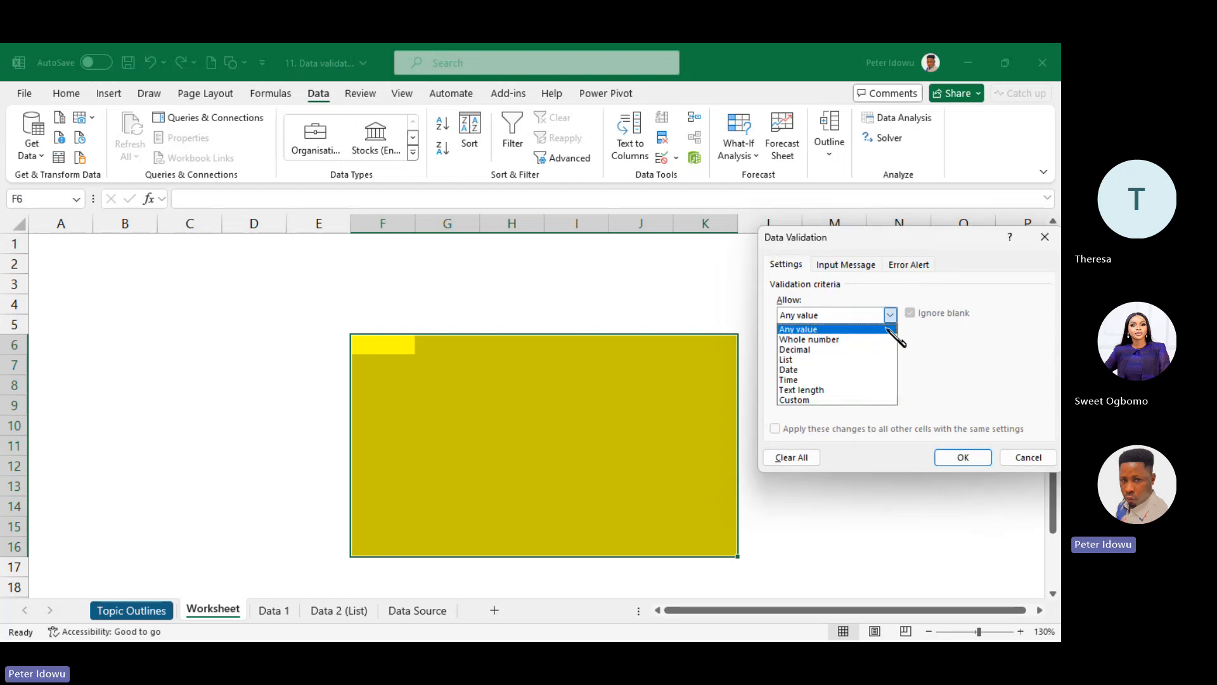
click(868, 340)
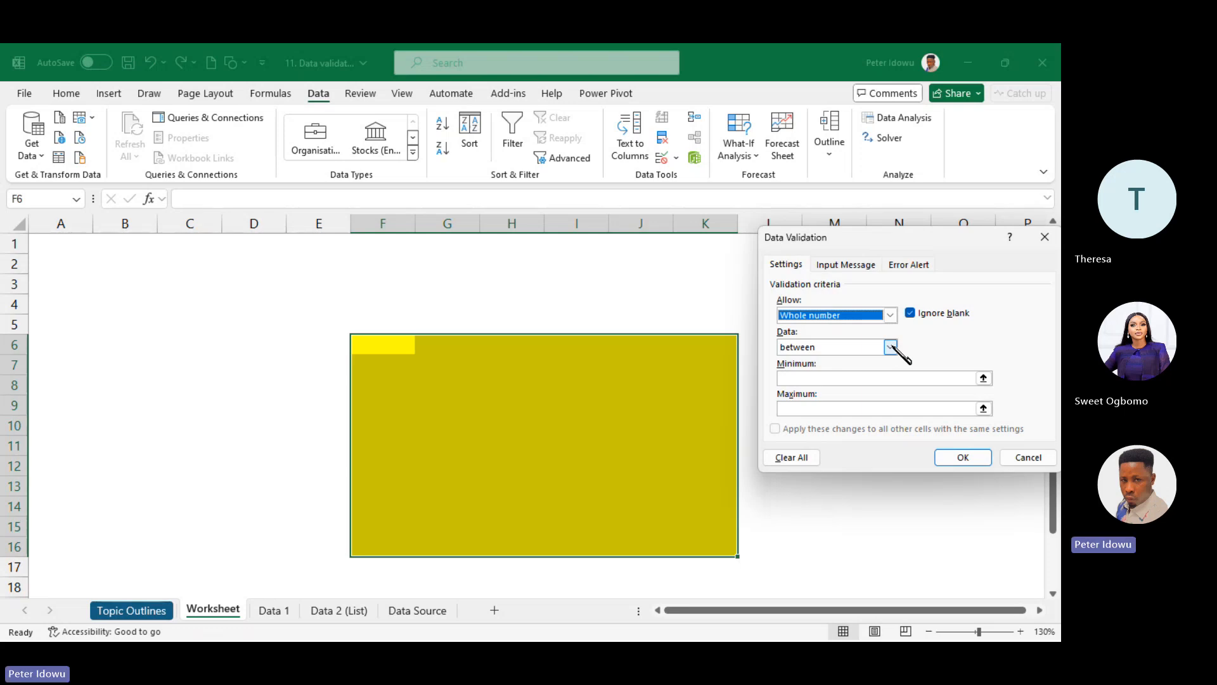
click(891, 348)
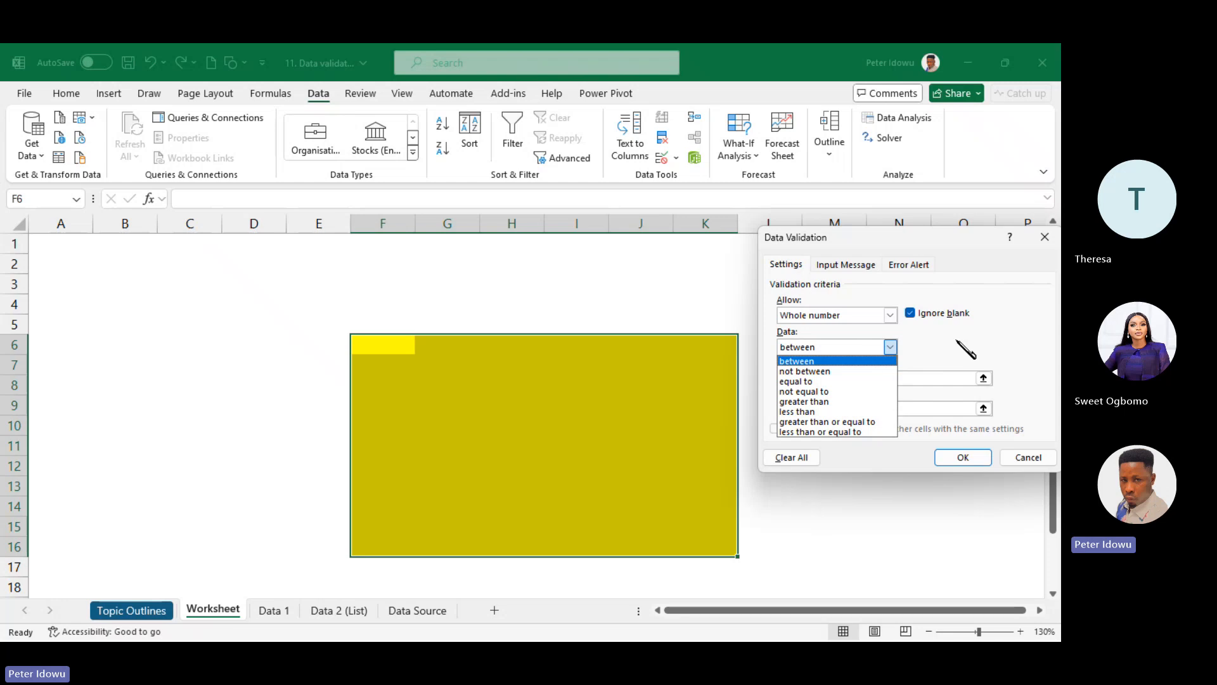
click(869, 347)
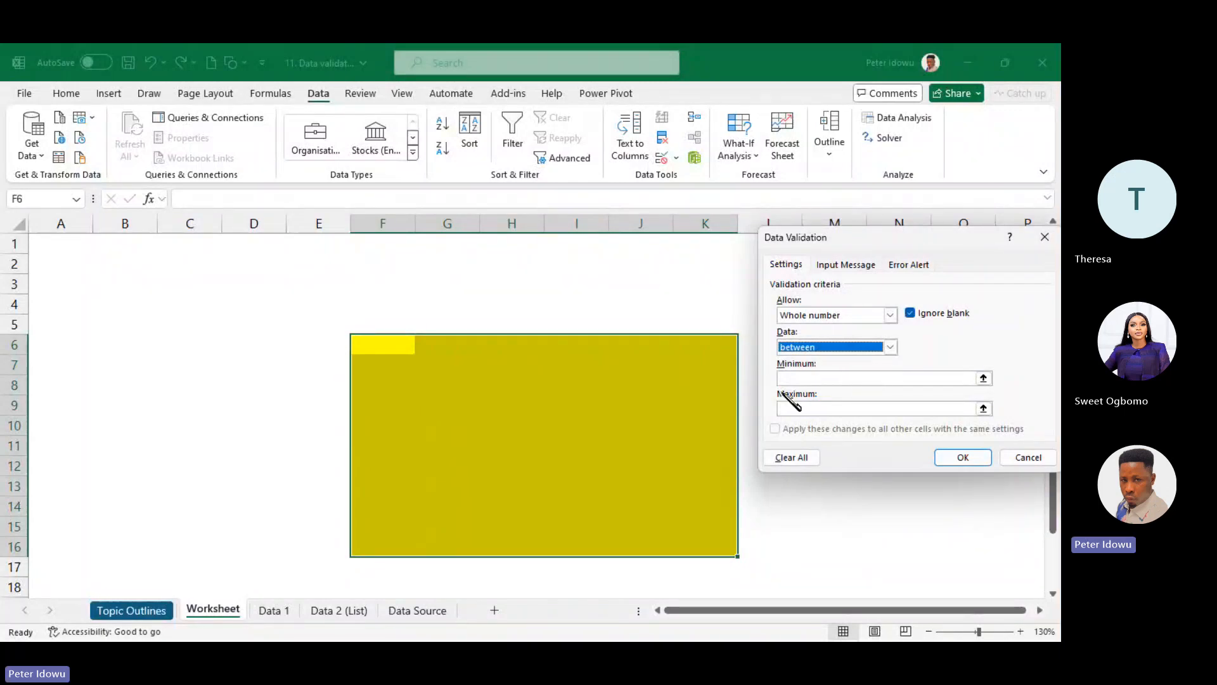
- Set Minimum to 10000 and Maximum to 20000, and apply the rule
click(823, 375)
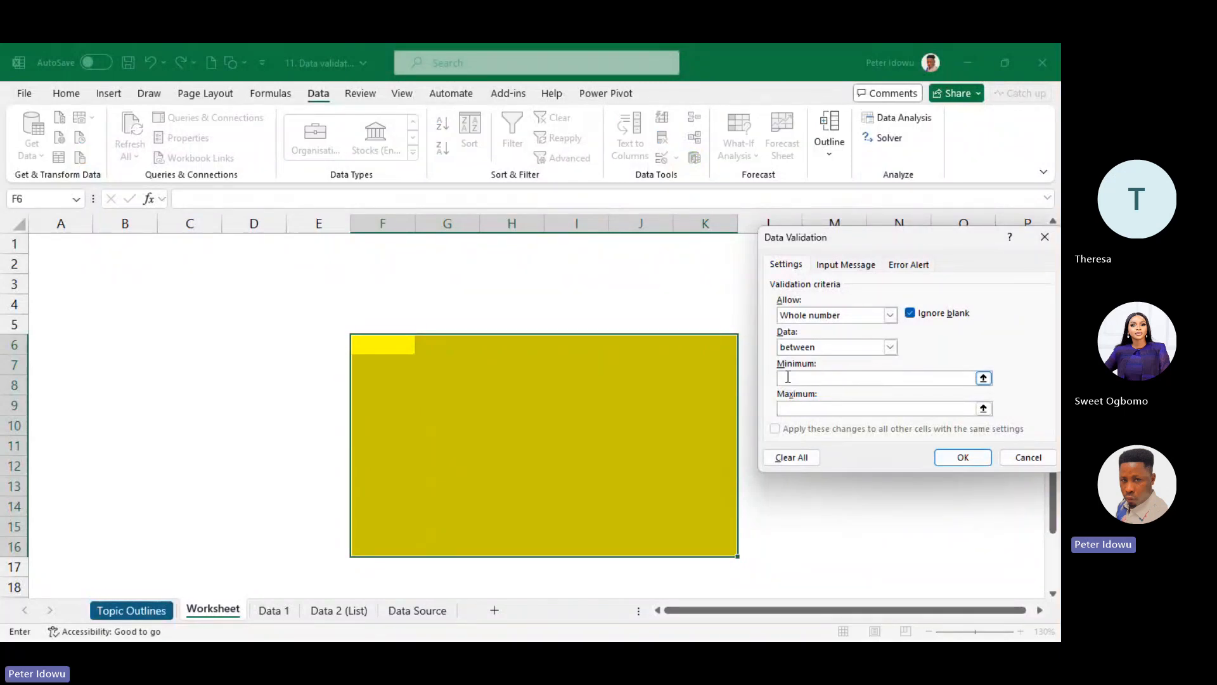
text(1000)
text(0)
text(200)
text(00)
click(963, 459)
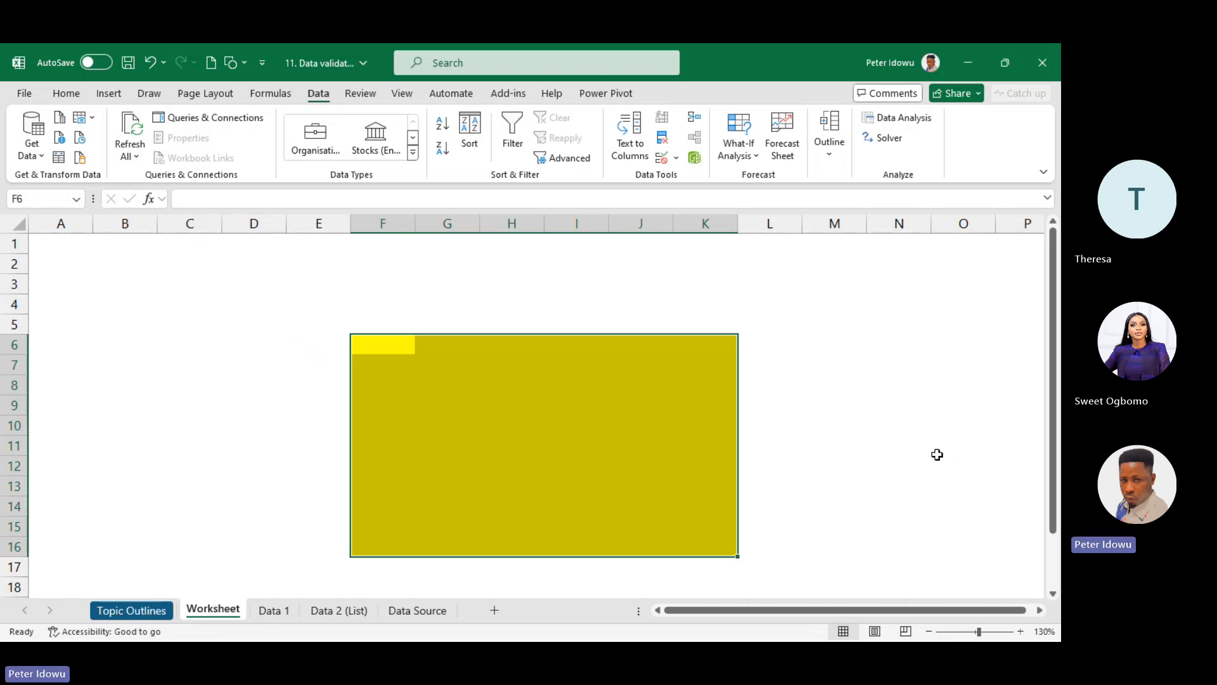
- Enter the valid test values 10000 in G8 and 20000 in H8
click(403, 345)
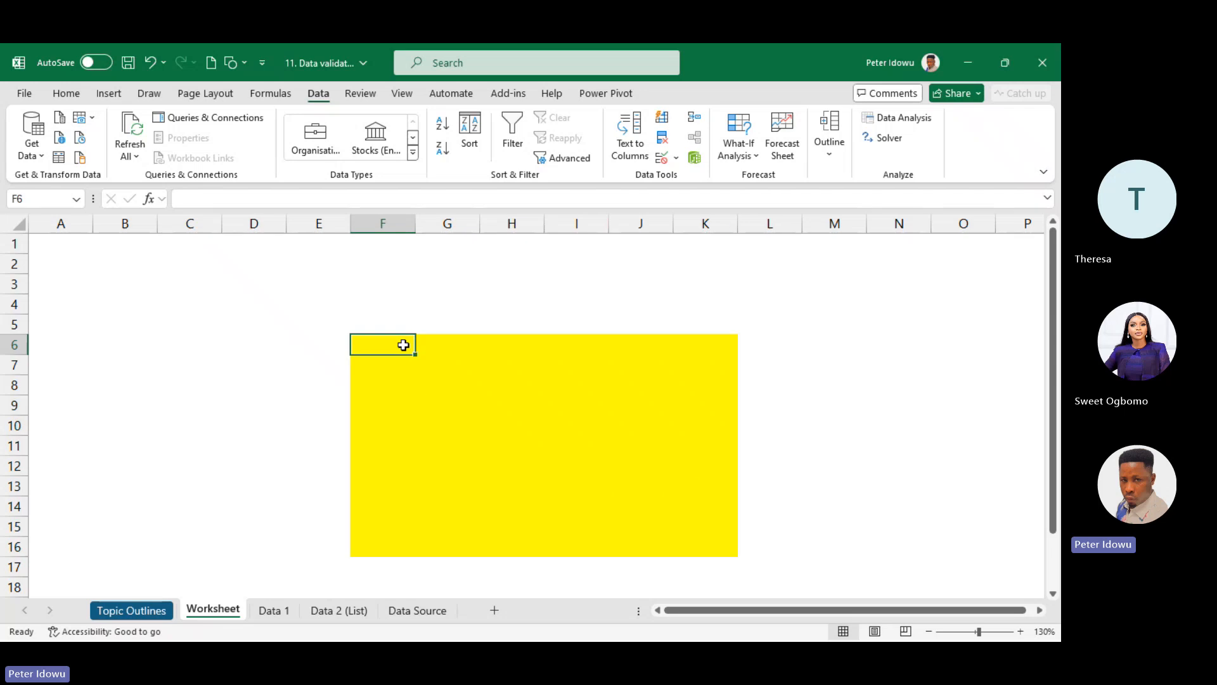
click(419, 385)
text(10000)
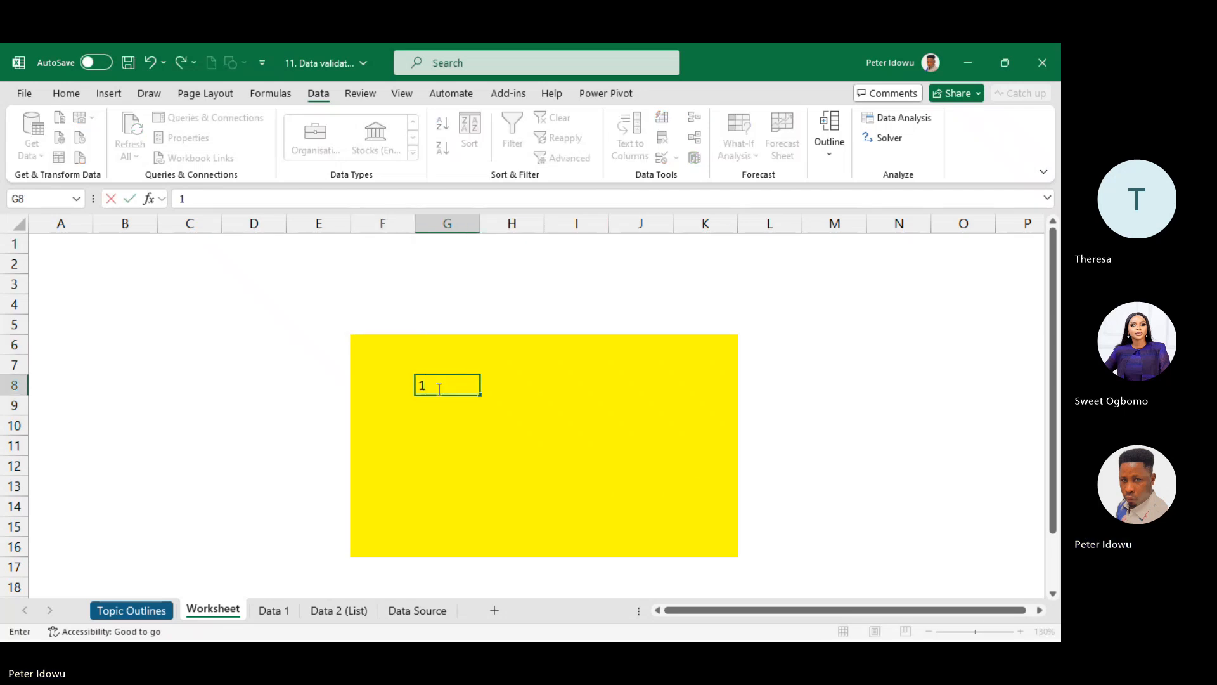
click(451, 422)
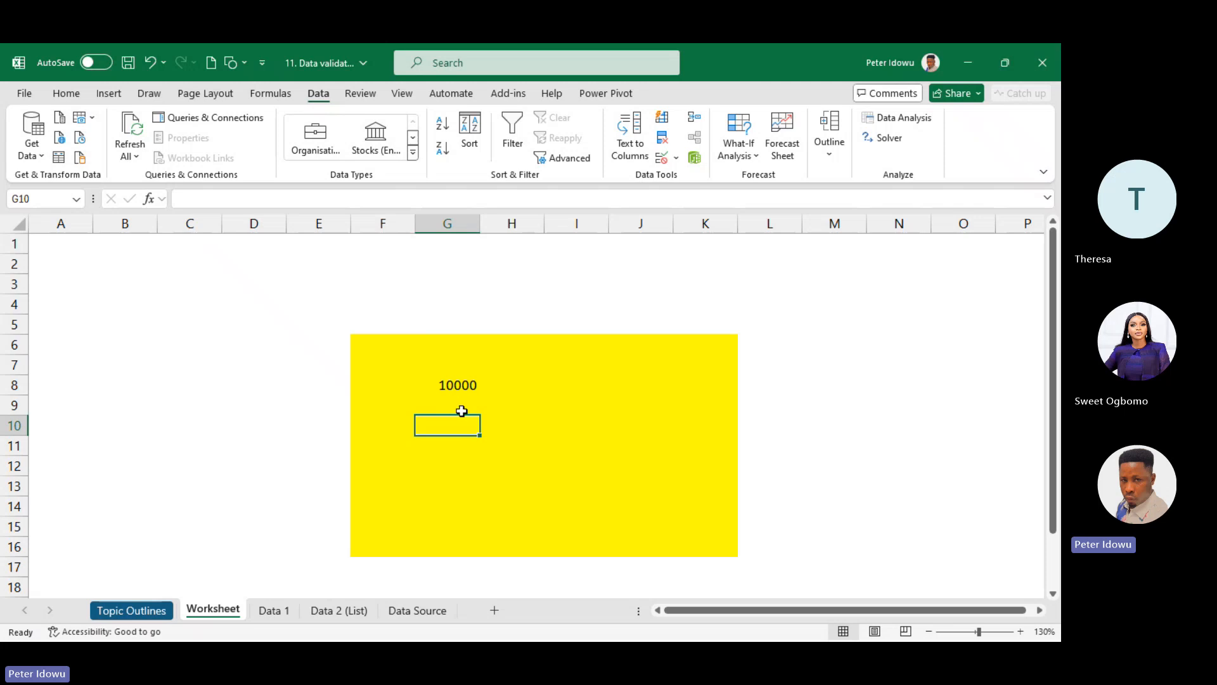
click(508, 387)
text(20000)
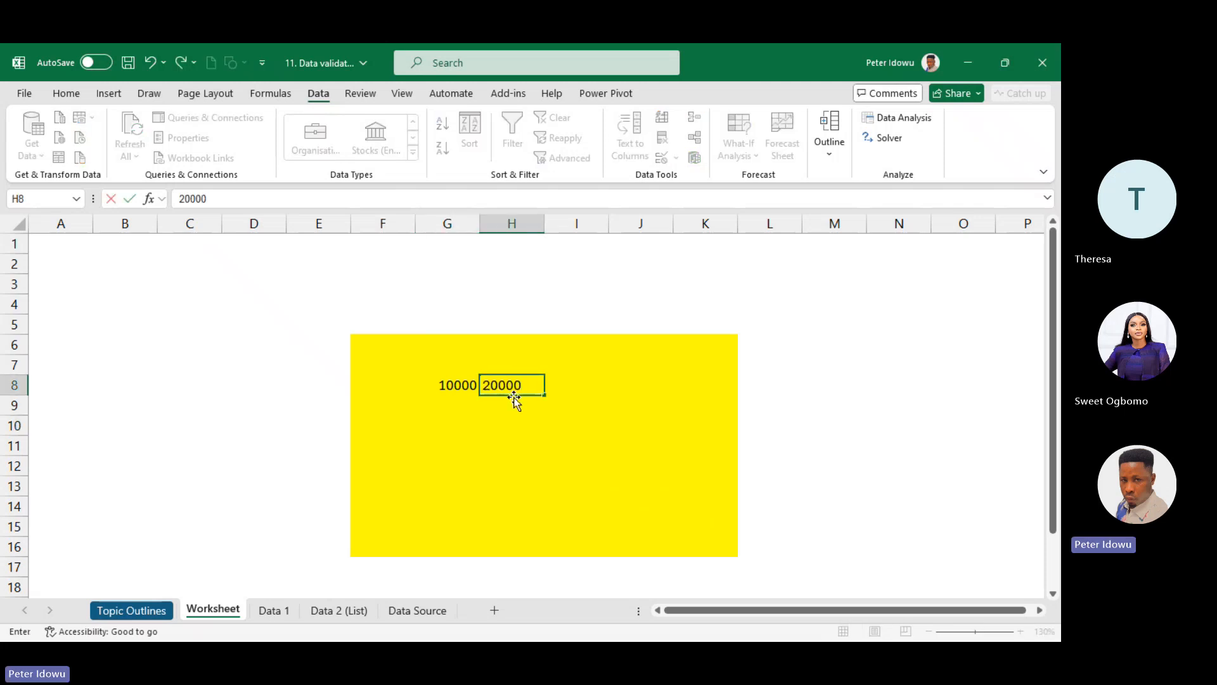
click(518, 406)
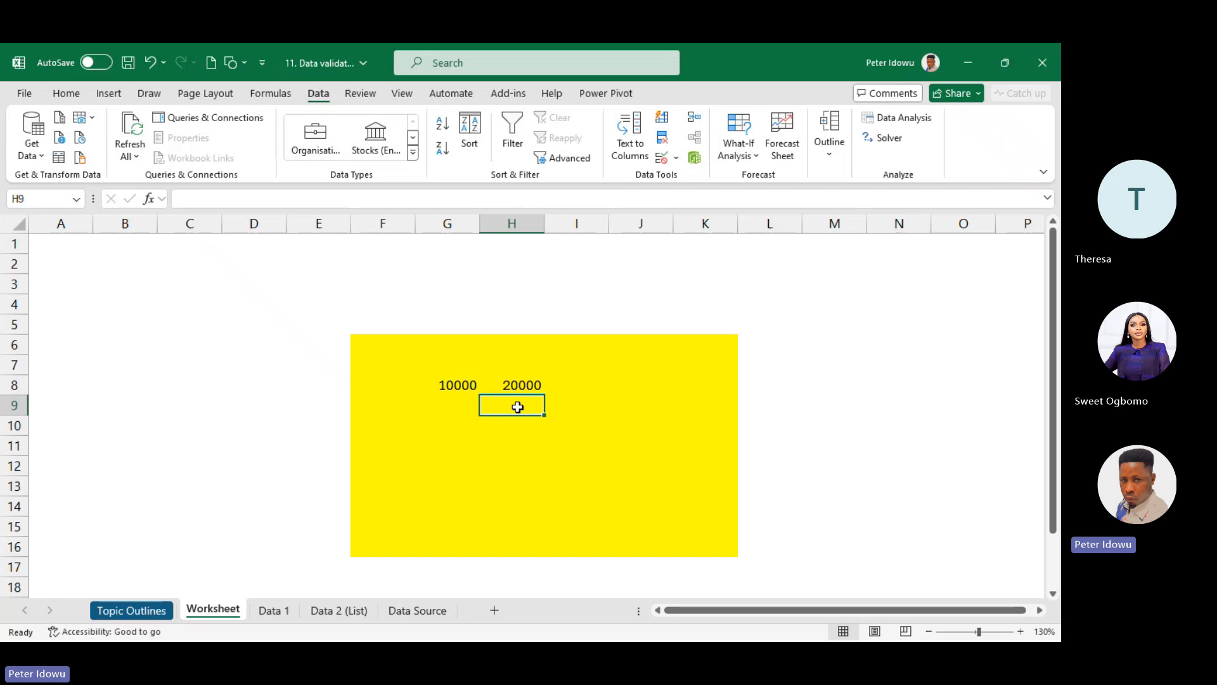
- Try entering 5000 in H9 and discard it when the validation error appears
double_click(518, 407)
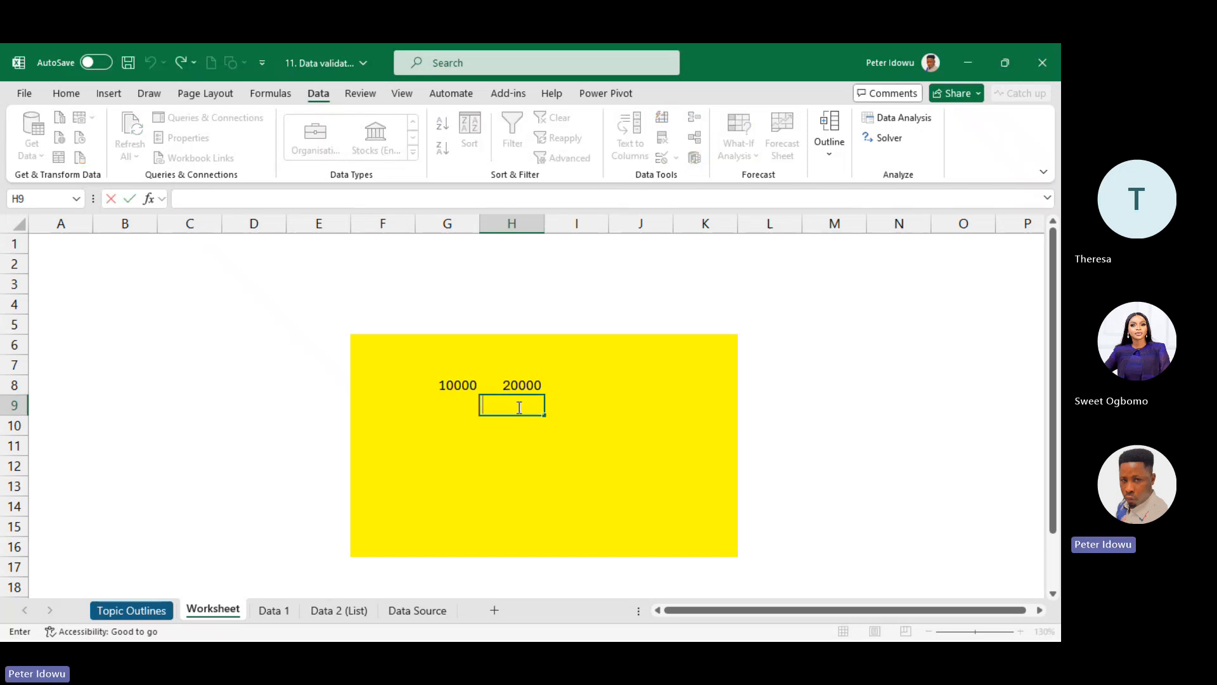
text(50)
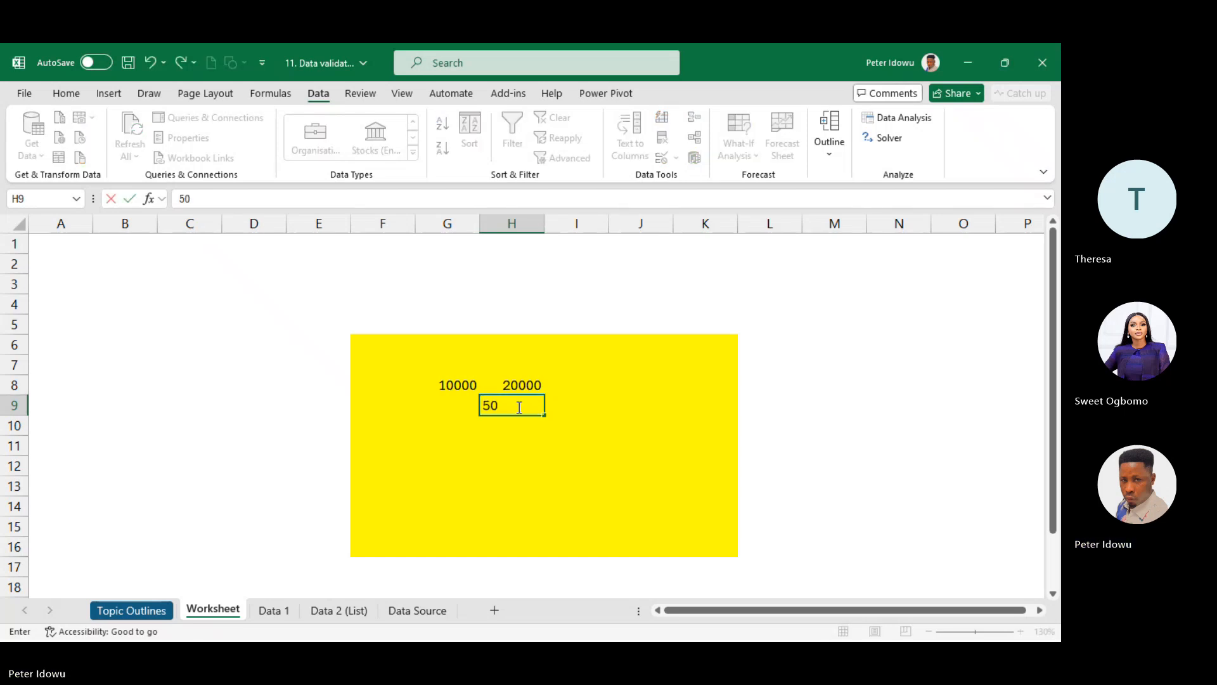
text(00)
key(Return)
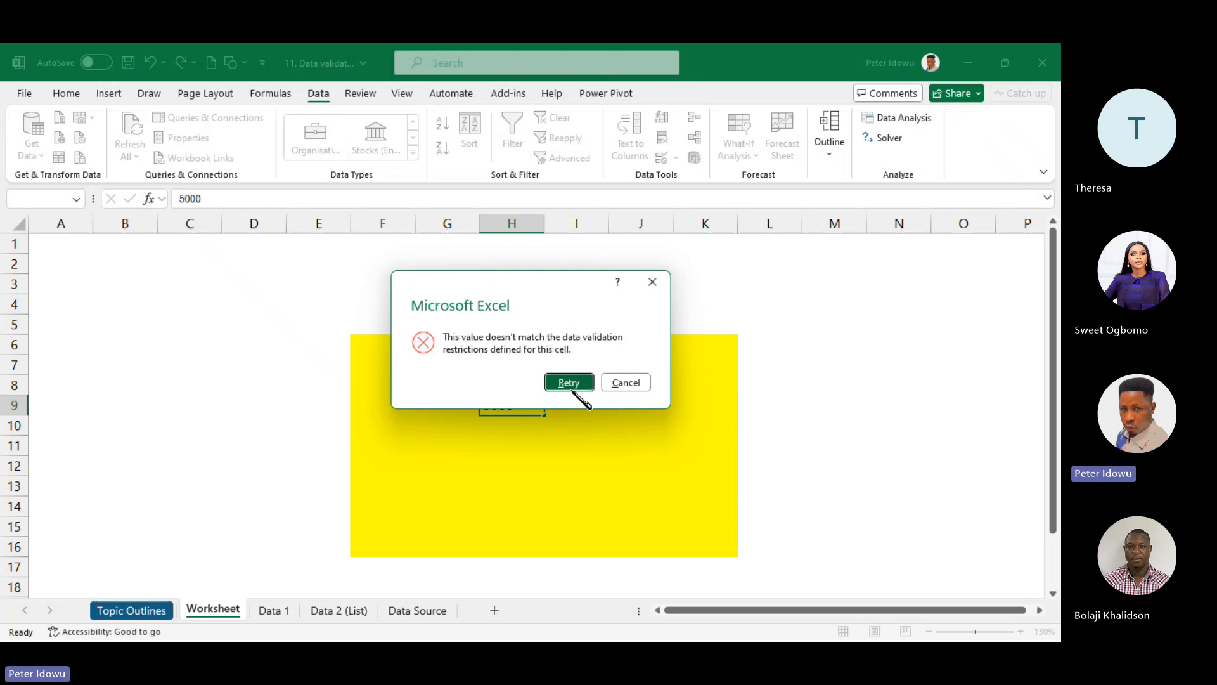
click(573, 384)
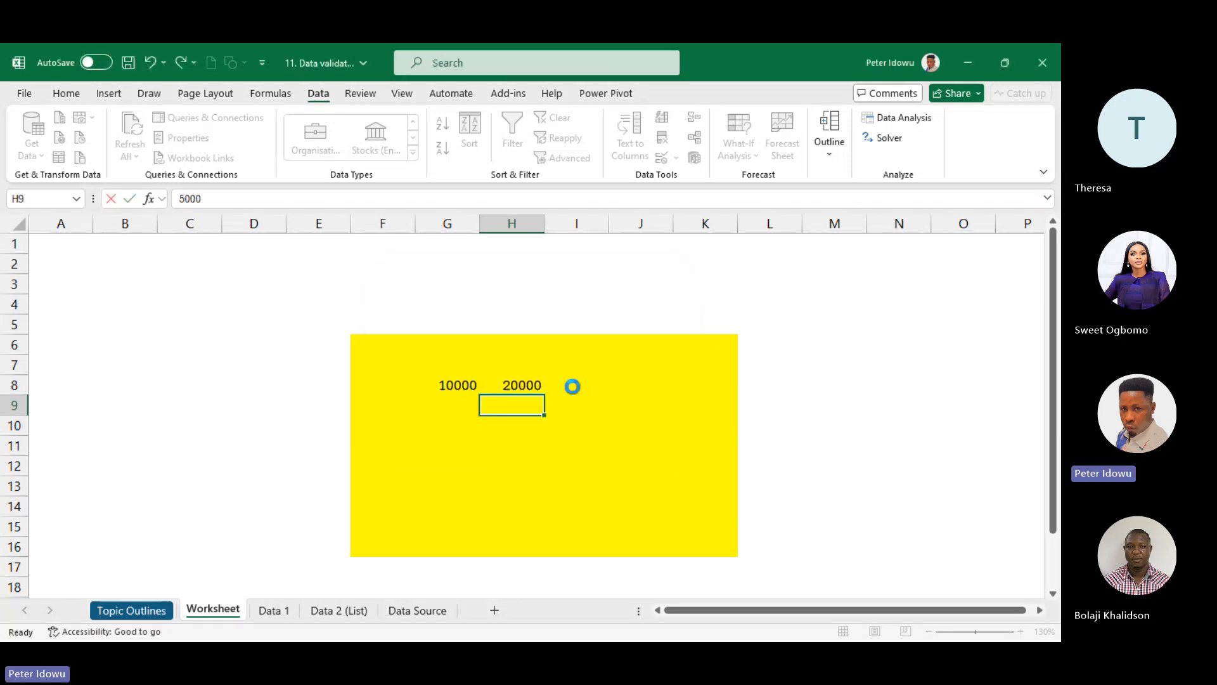
key(Return)
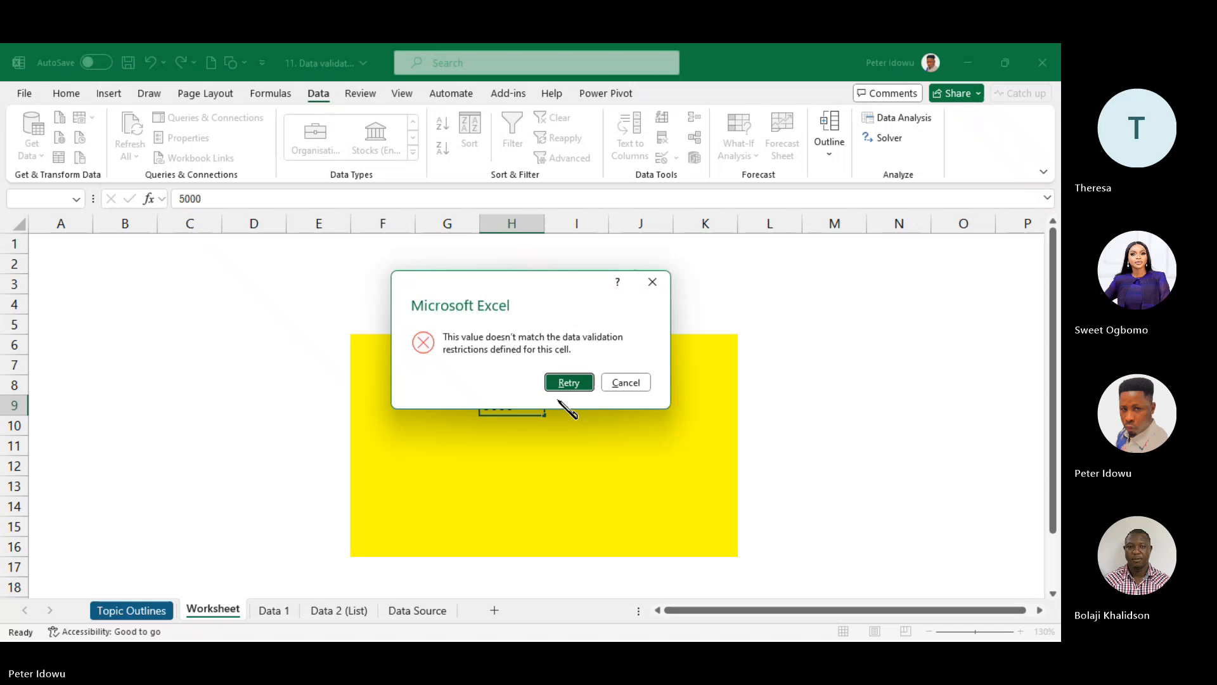
click(625, 383)
- Try entering 20500 in I8 and discard it after the error alert
click(581, 386)
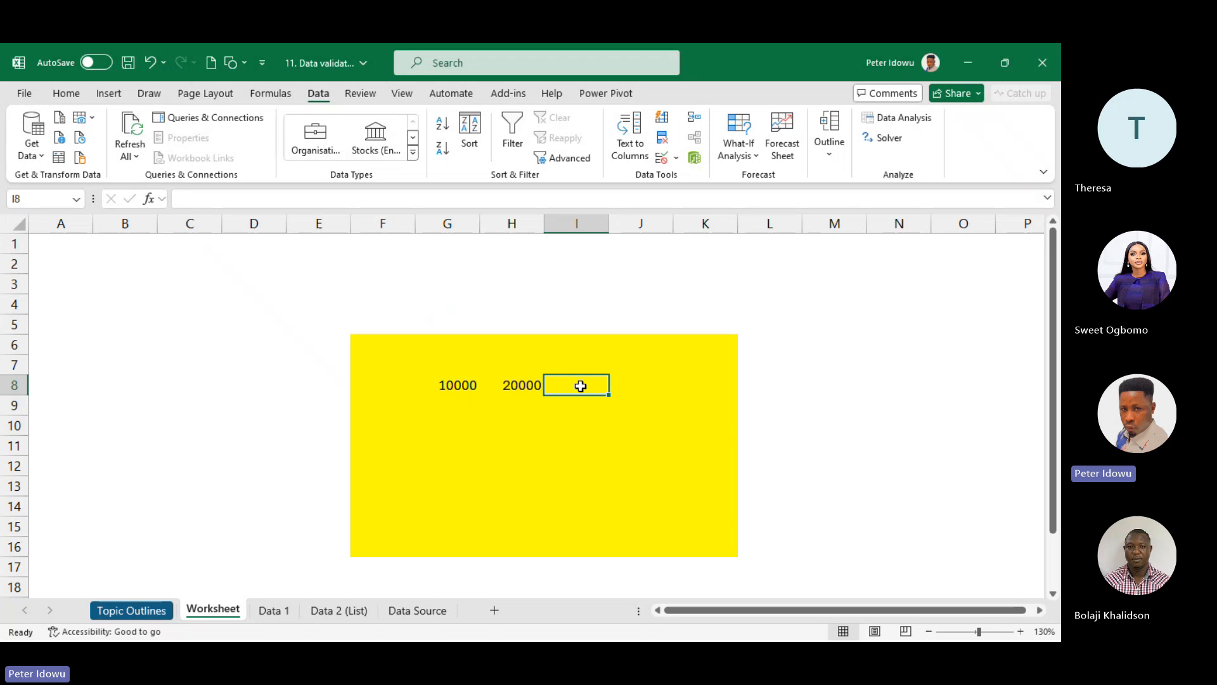
click(580, 385)
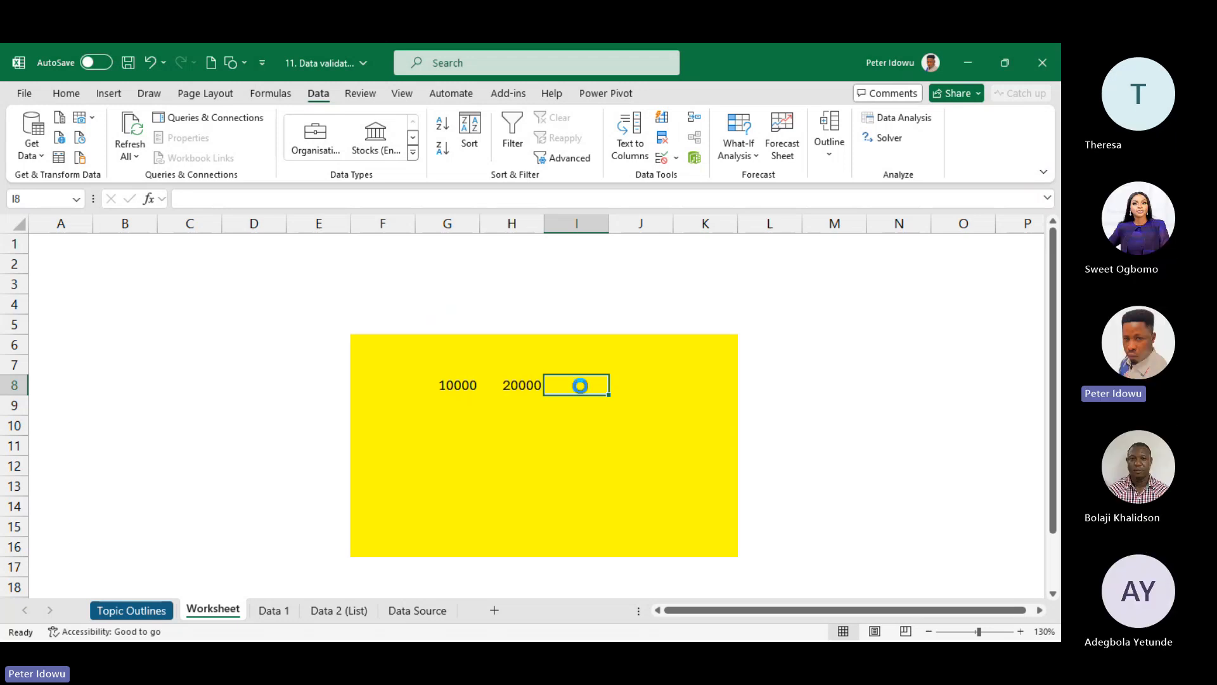
text(20500)
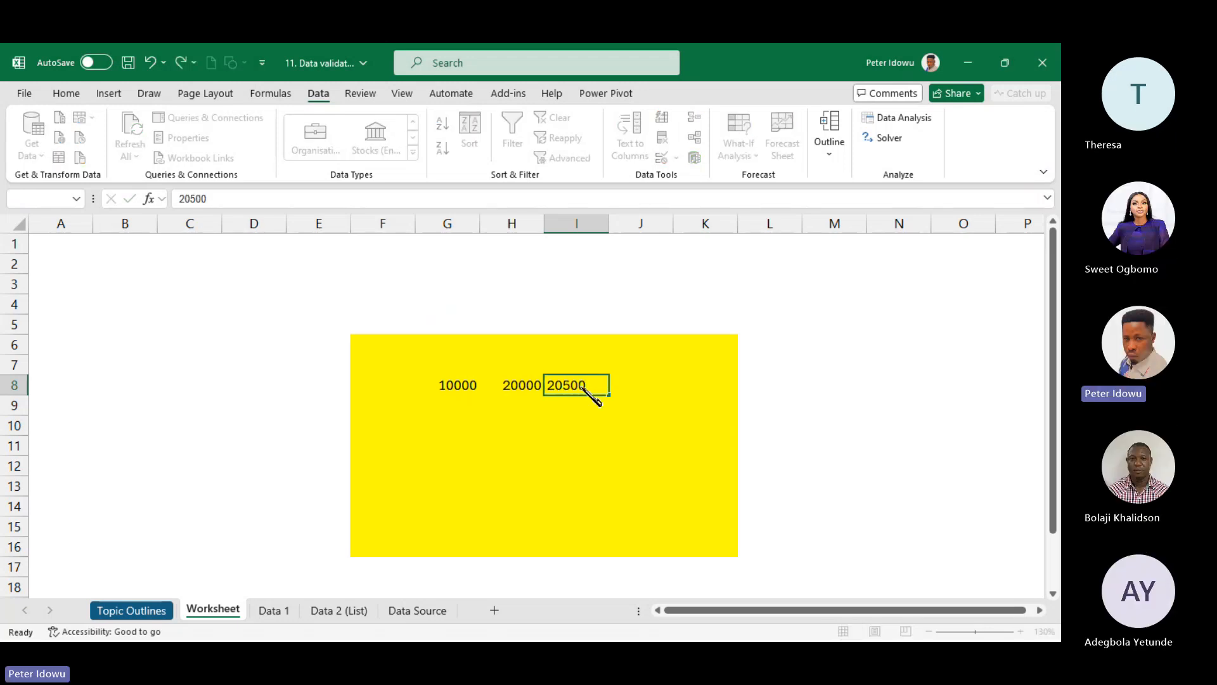
key(Return)
click(630, 382)
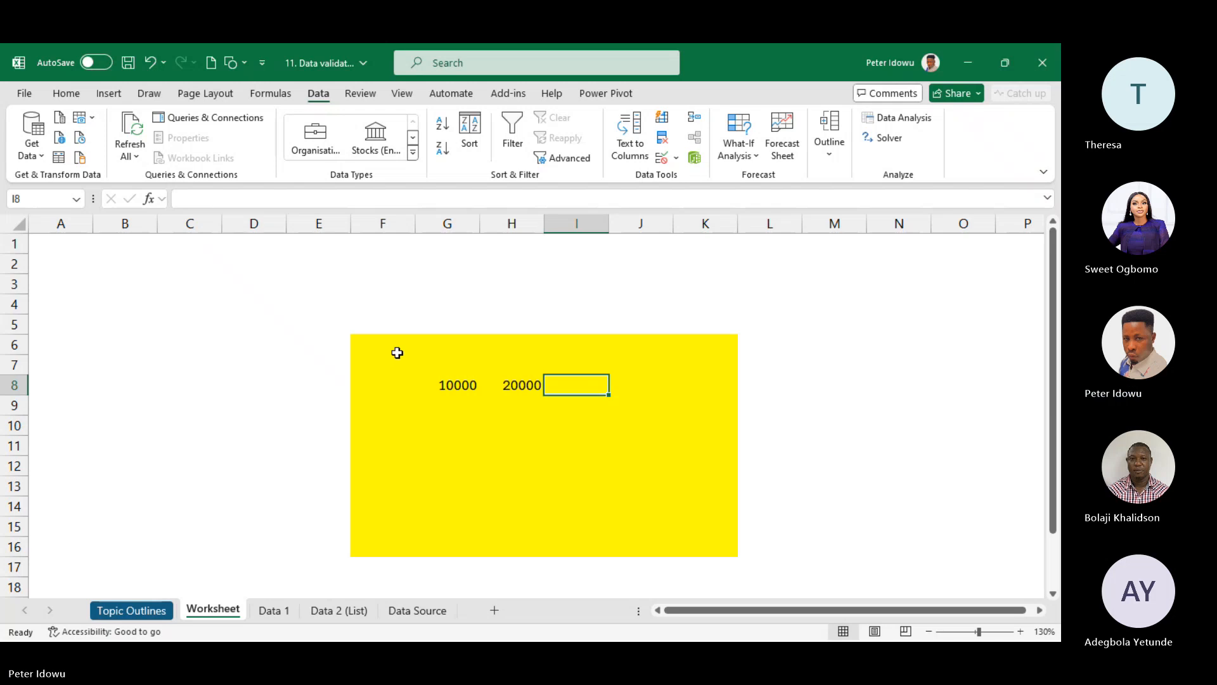
- Reselect F6:K16, reopen Data Validation and go to its Input Message settings
drag(397, 350, 686, 540)
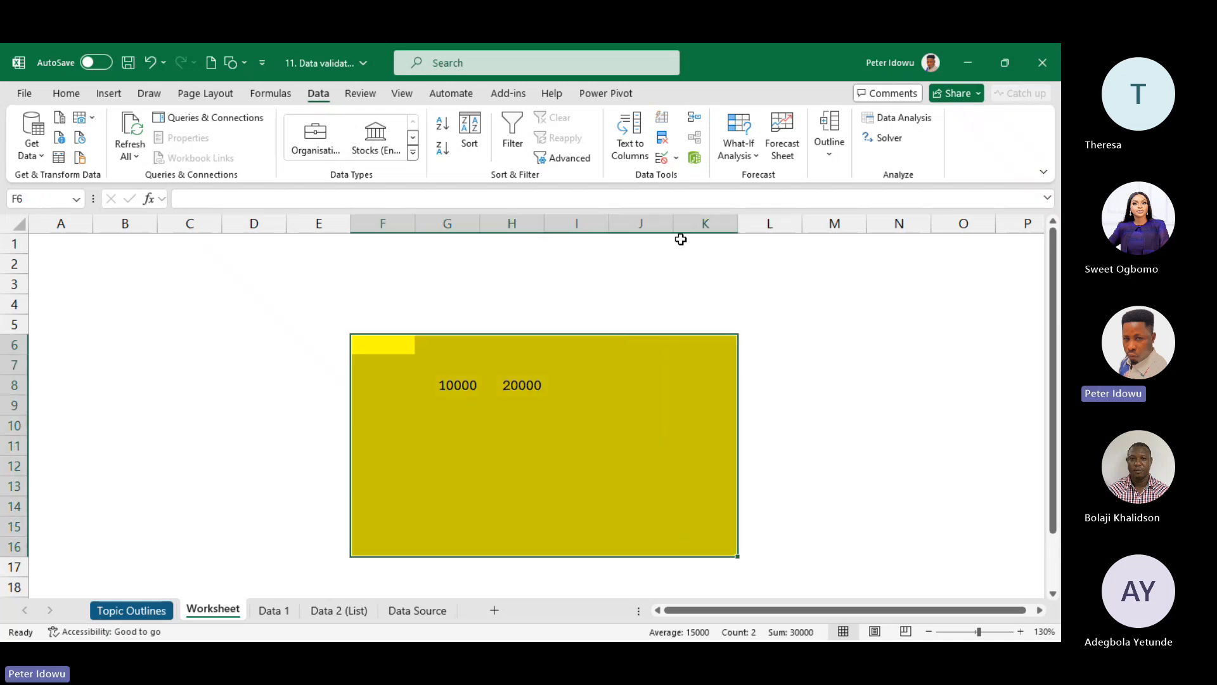
click(676, 157)
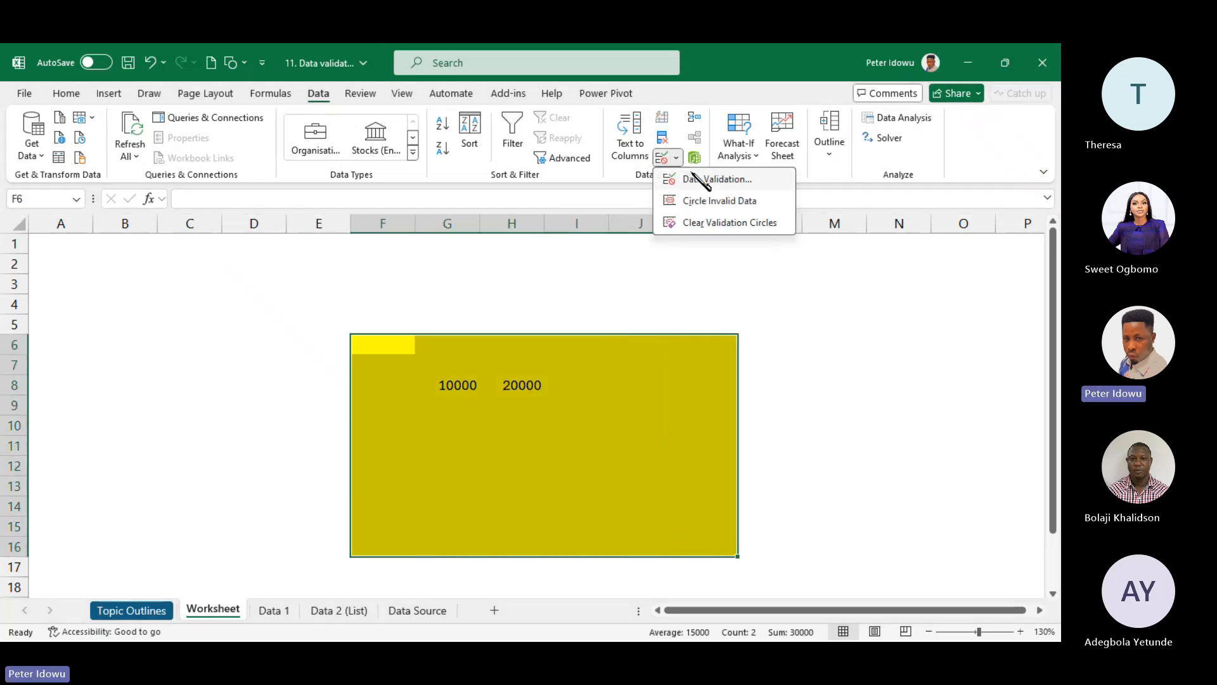
click(717, 180)
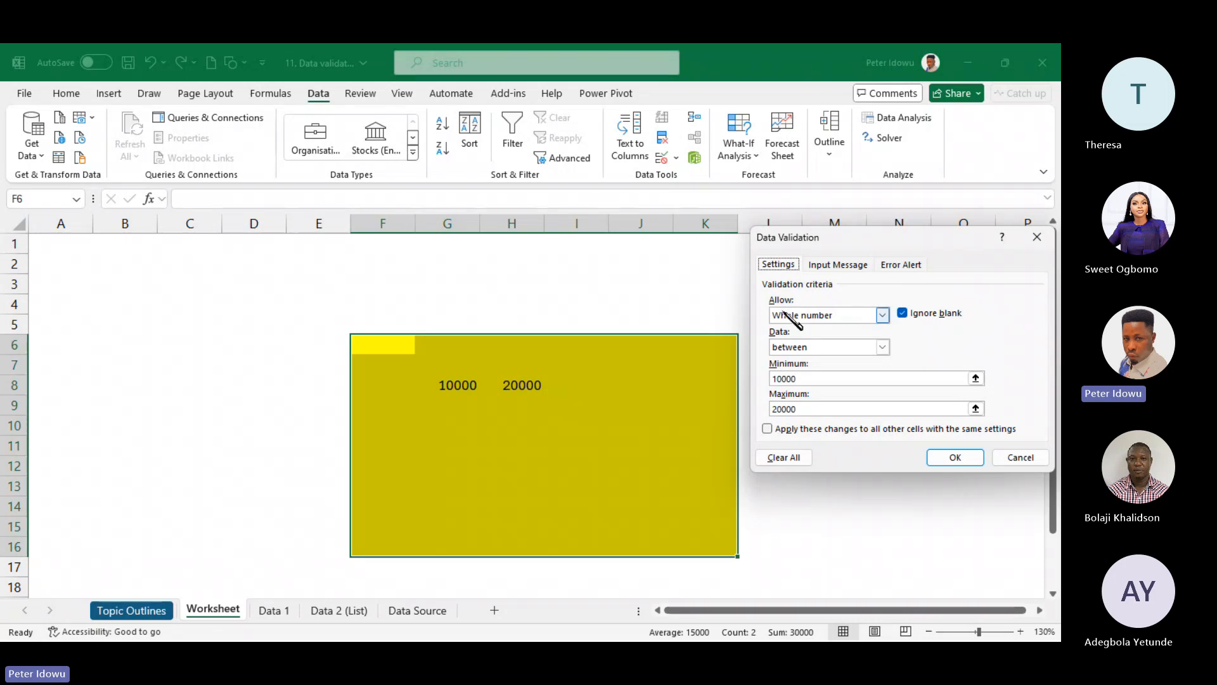
click(840, 265)
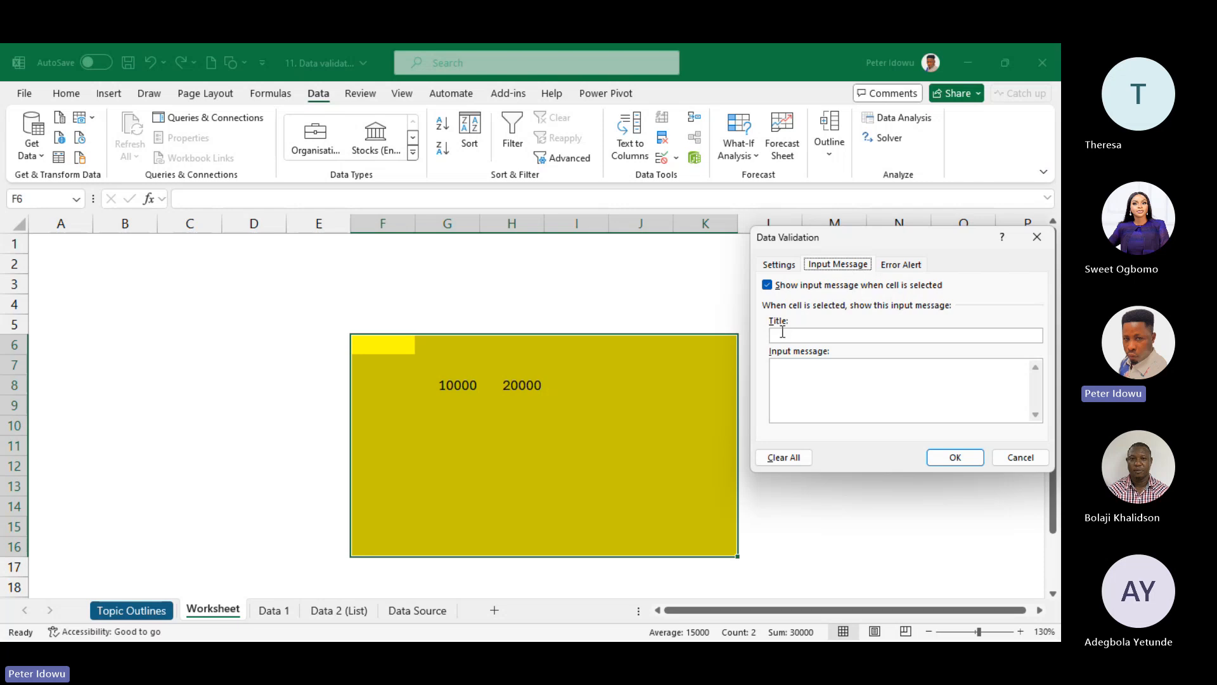
- Enter title 'Data Validation for Numbers' and a message limiting entries to 10,000–20,000
click(791, 335)
text(Data Validation)
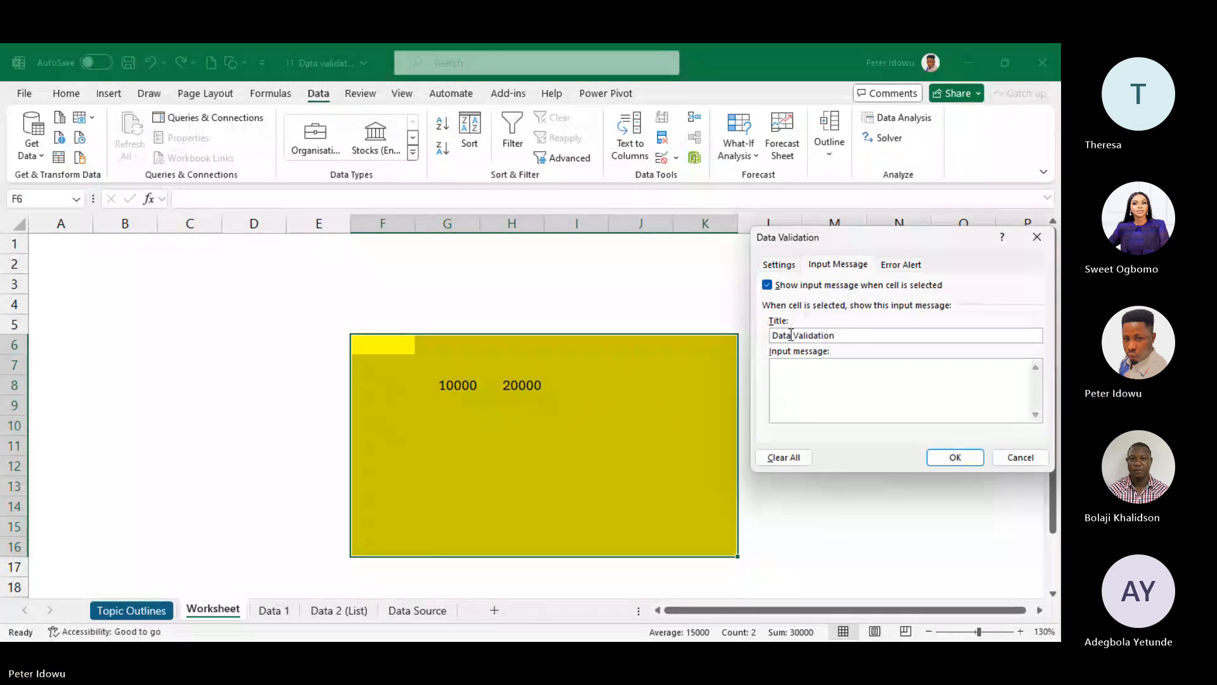
text( for Numbers)
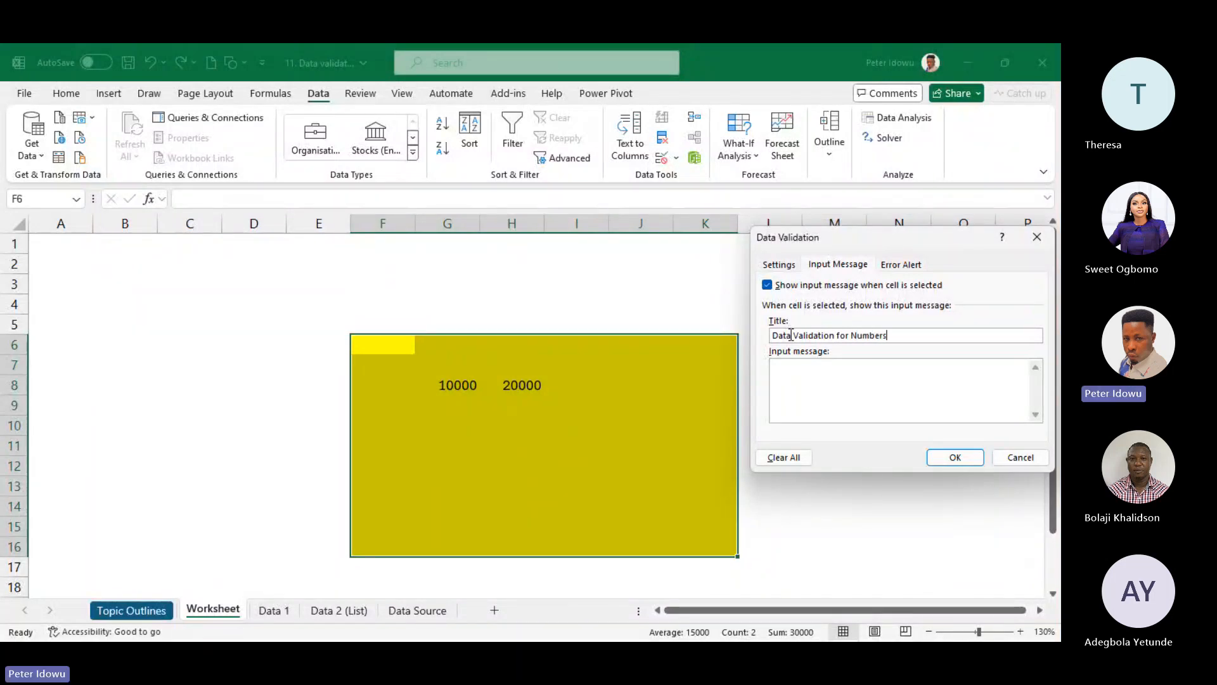
click(803, 378)
text(this d)
text(an only take number )
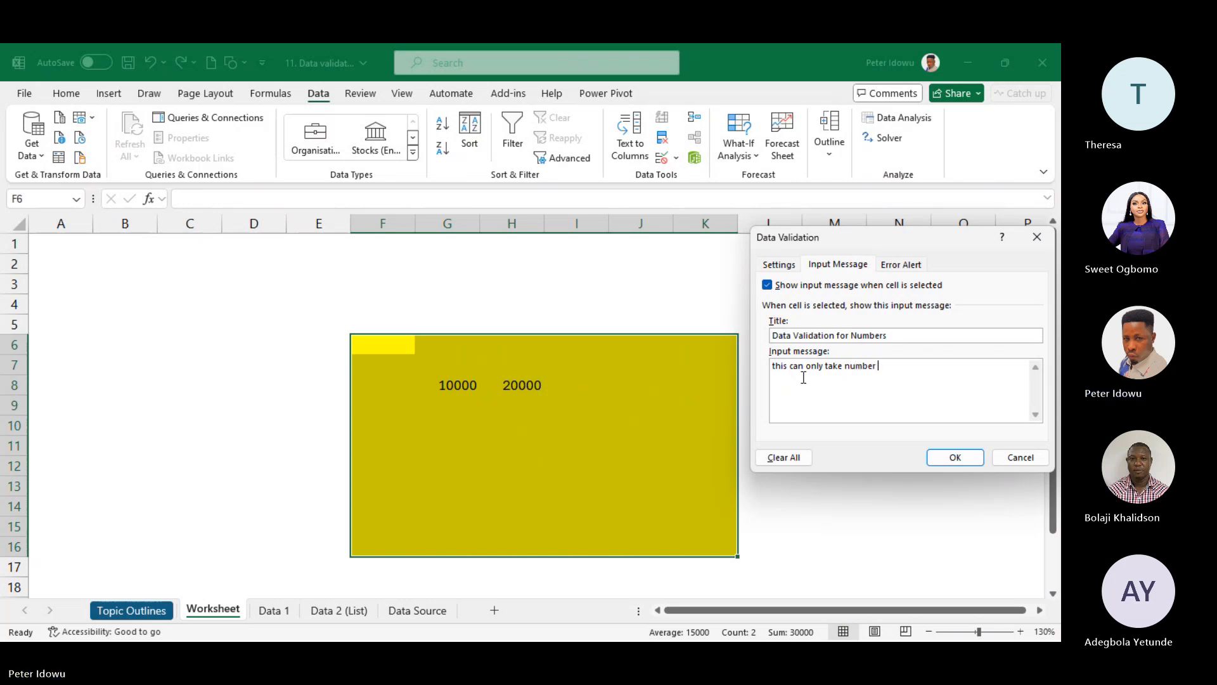
text(s)
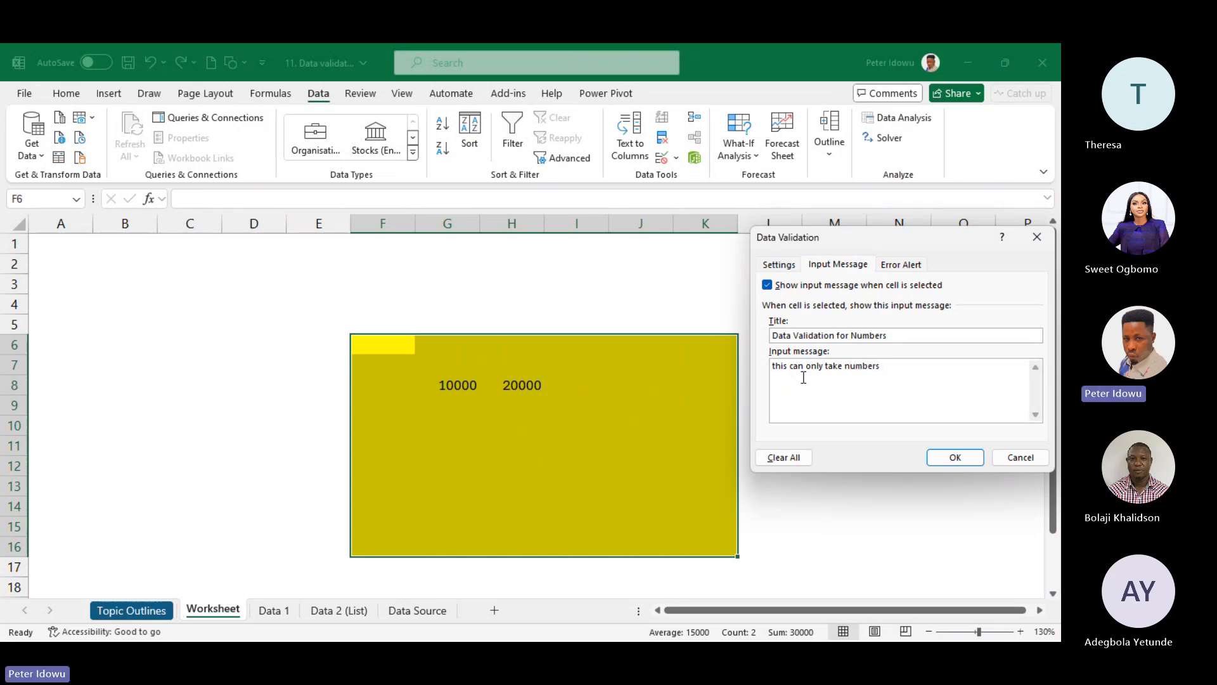
text( btw )
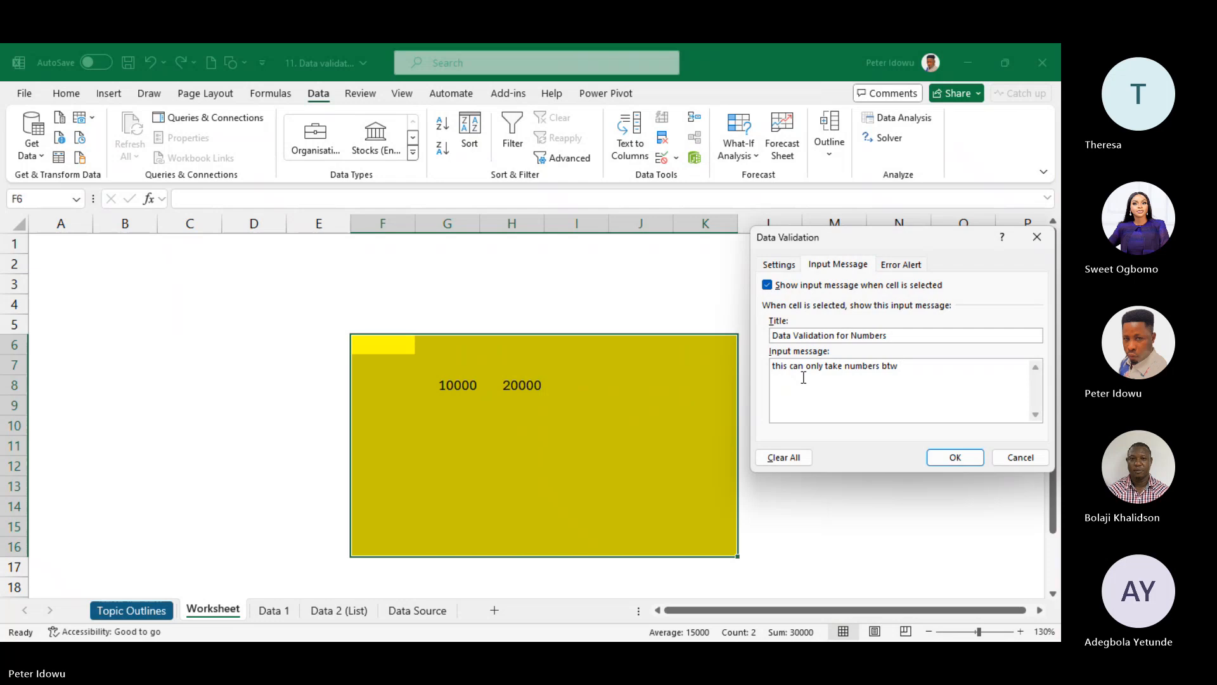
text(10,000m an)
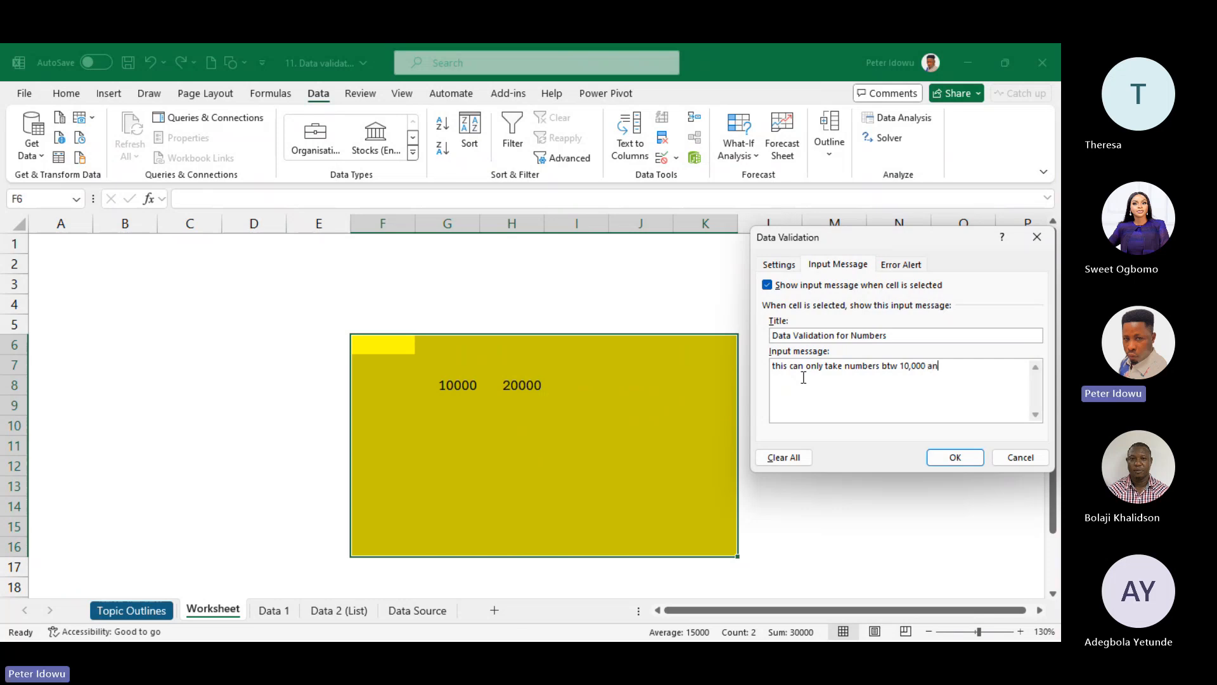
text(d 20,000)
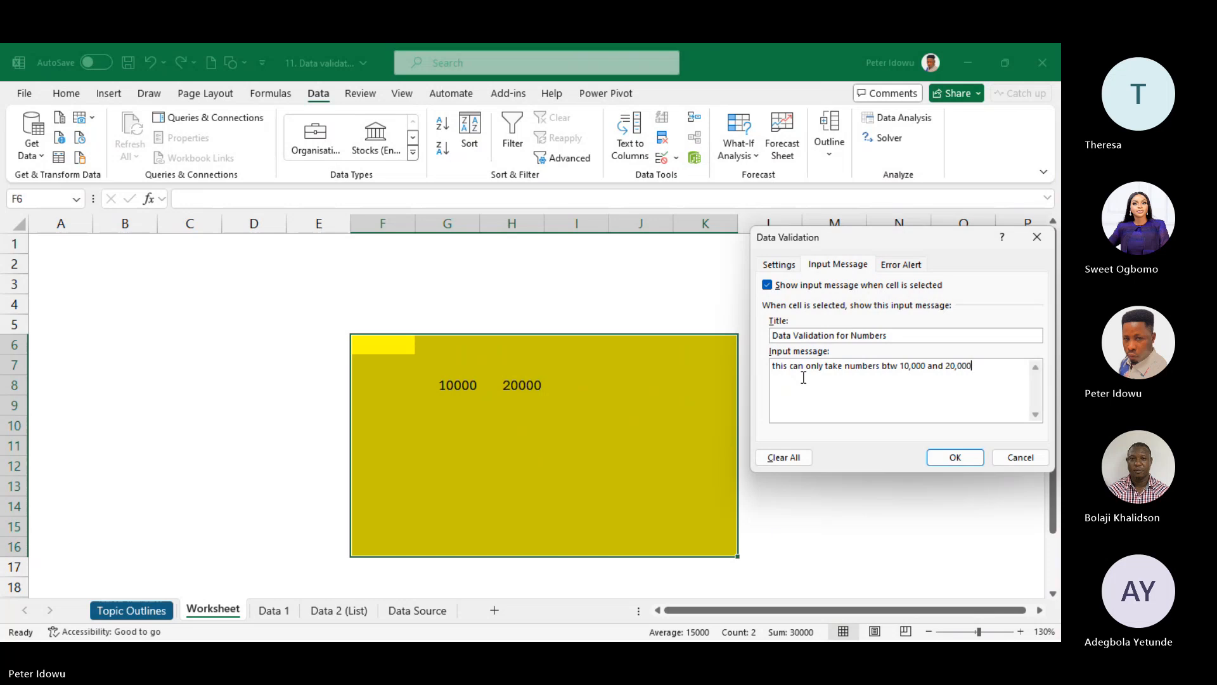
- Apply the input message and check it appears on cells J8, I8 and J7
click(954, 457)
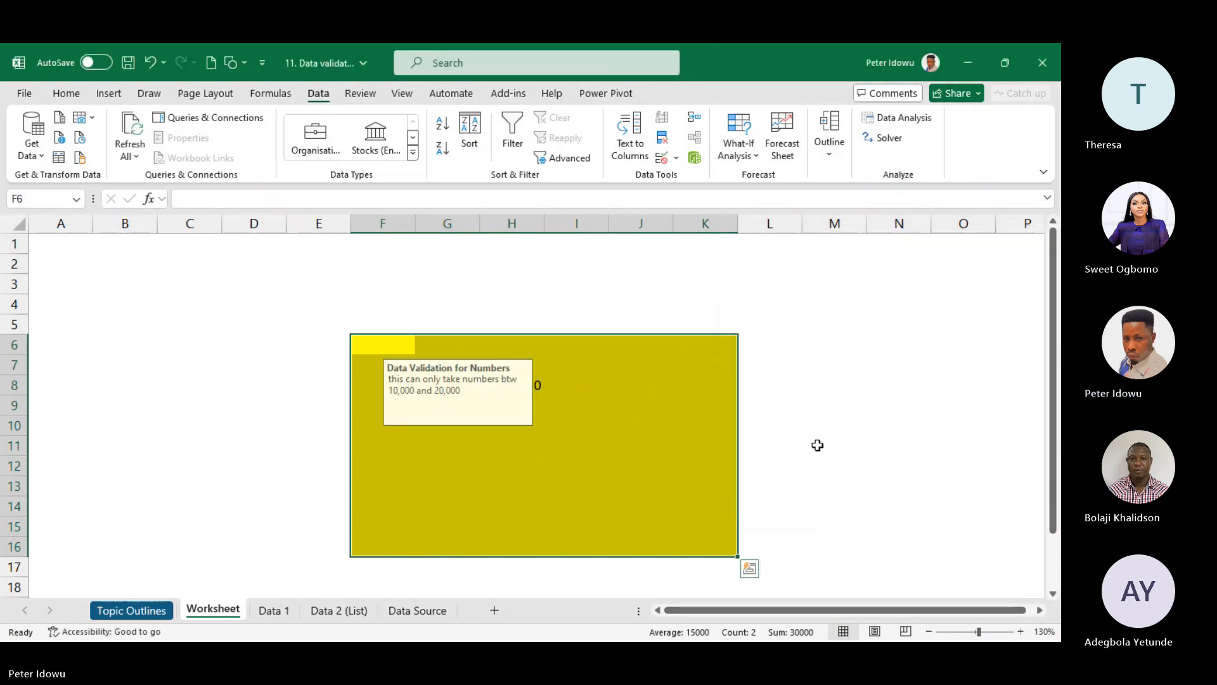
click(834, 385)
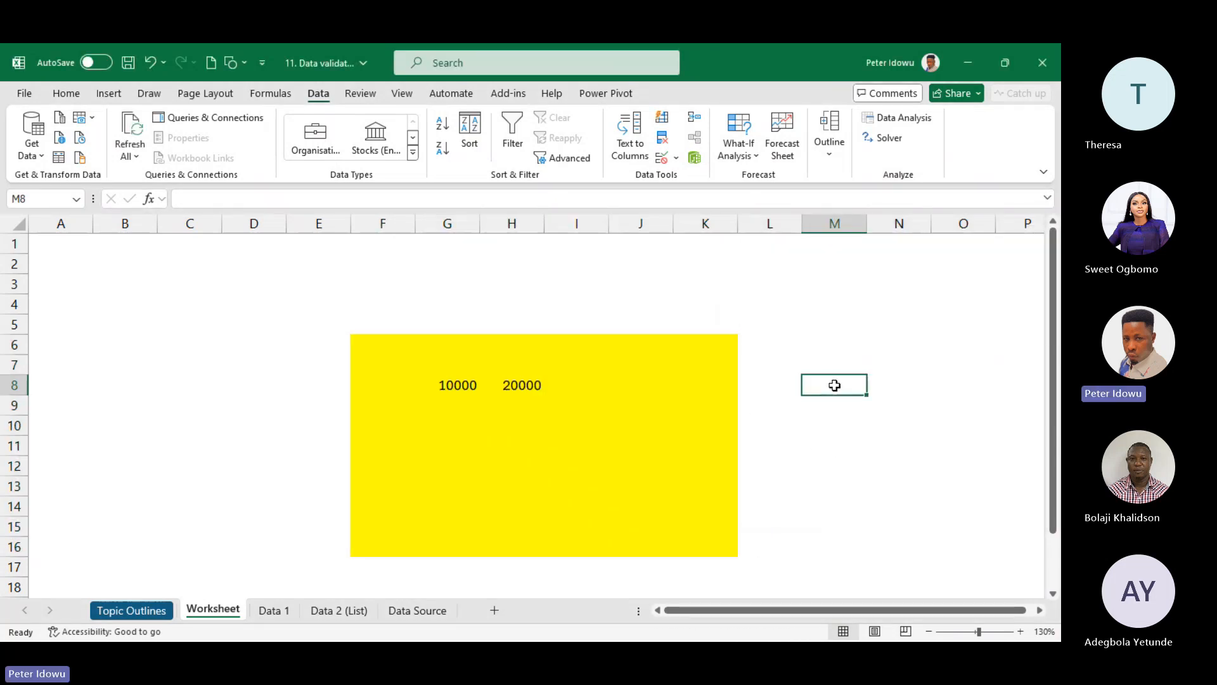
click(672, 392)
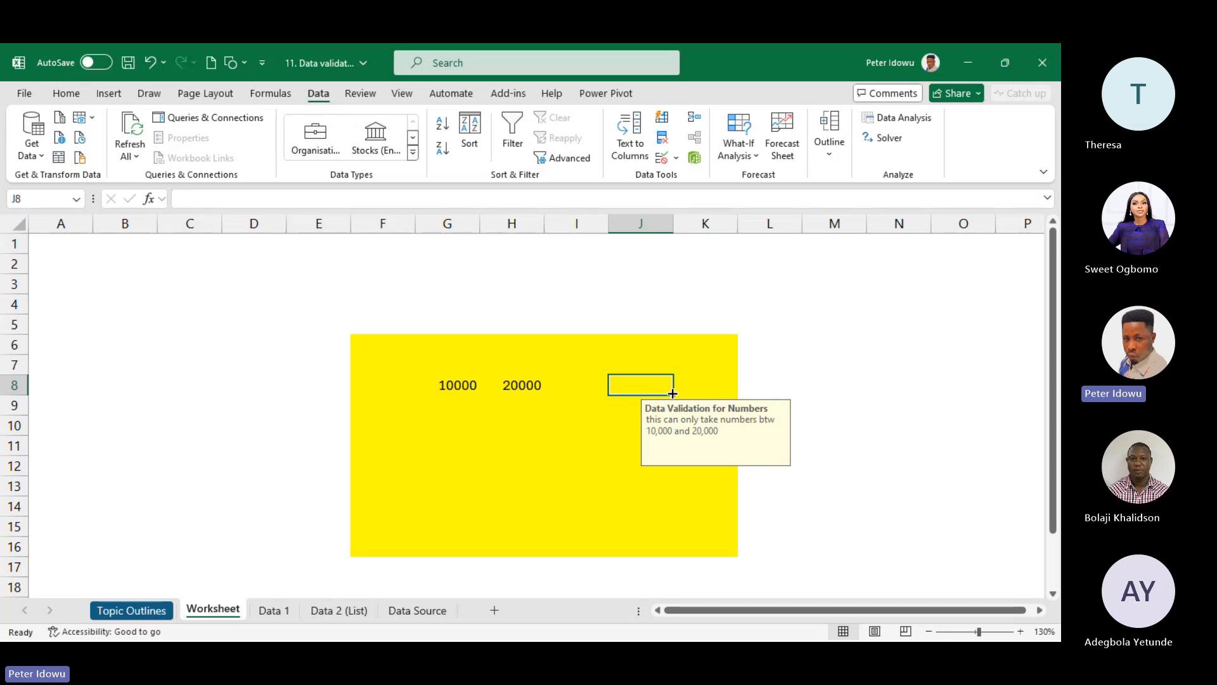
click(596, 382)
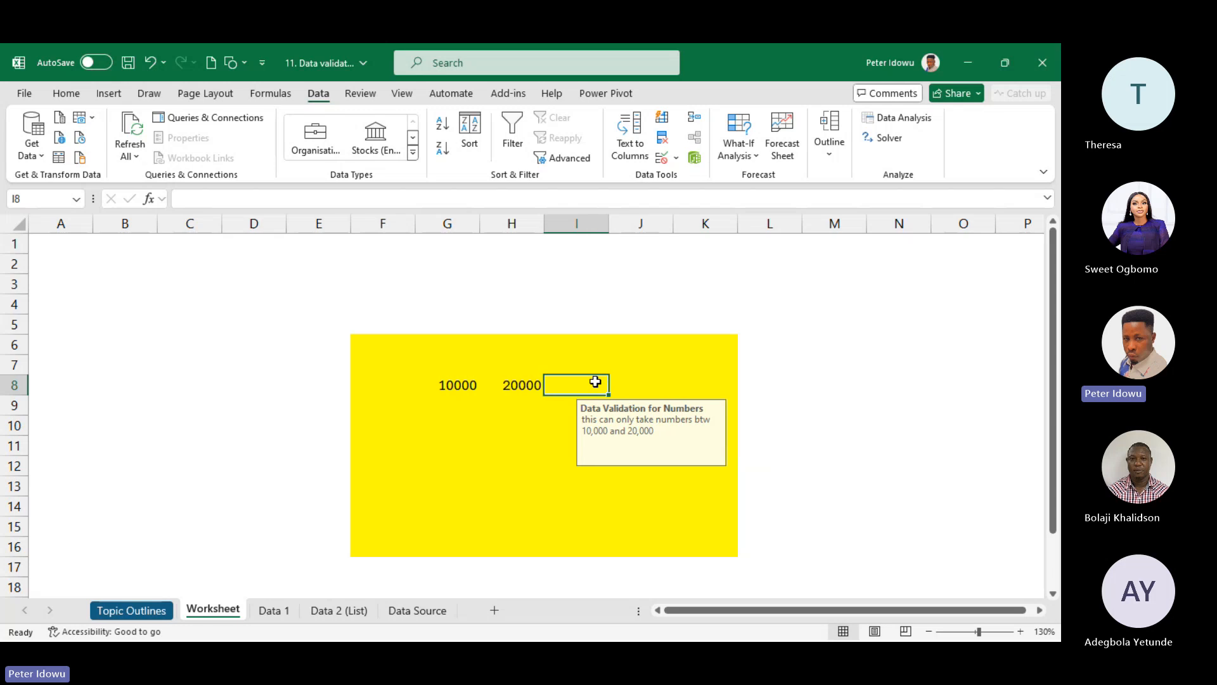
click(664, 356)
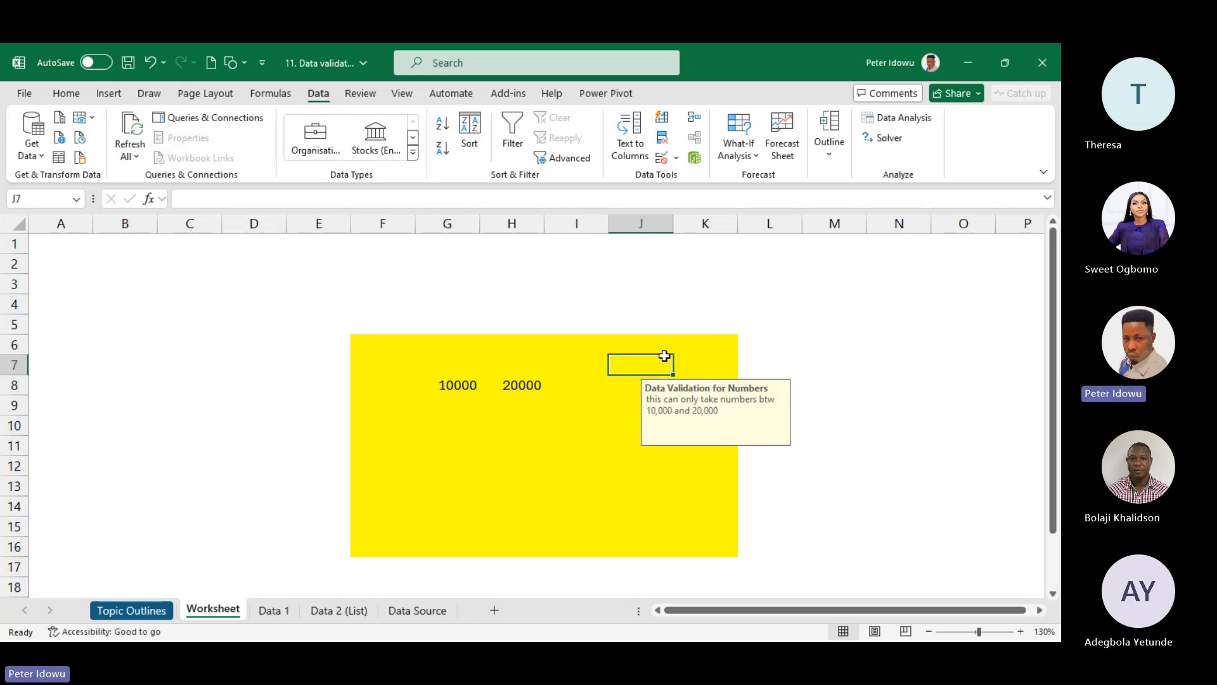
- Reopen Data Validation for the yellow range on its Error Alert settings
click(676, 158)
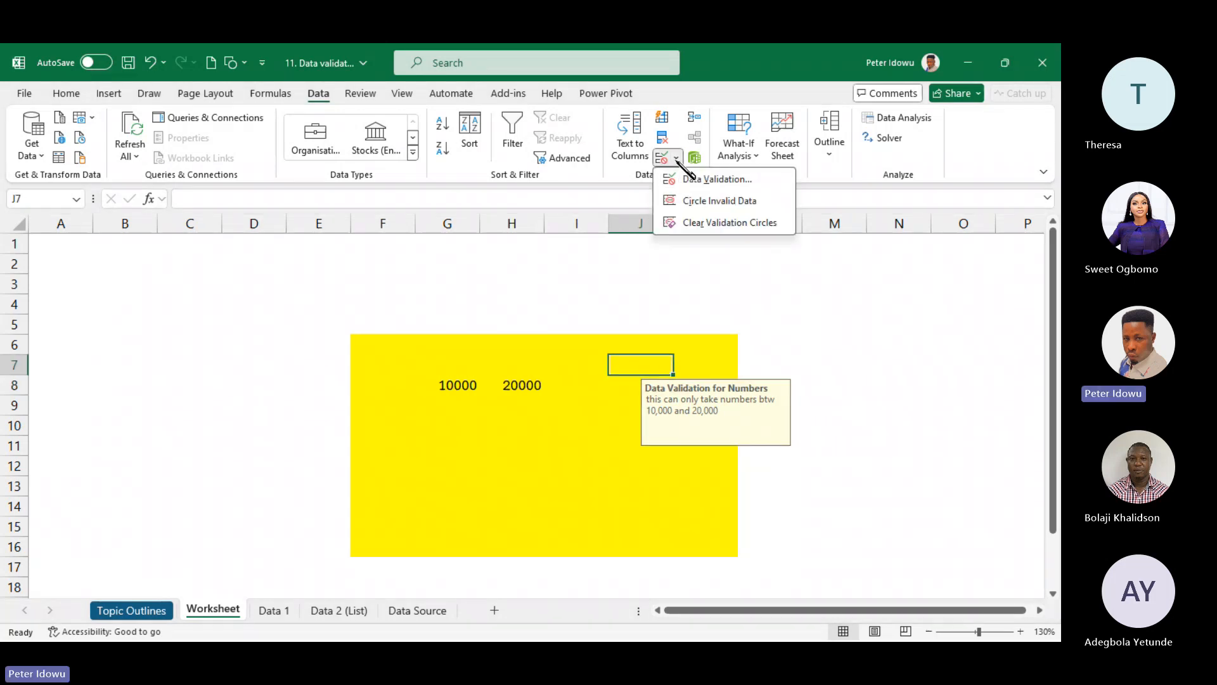
click(747, 181)
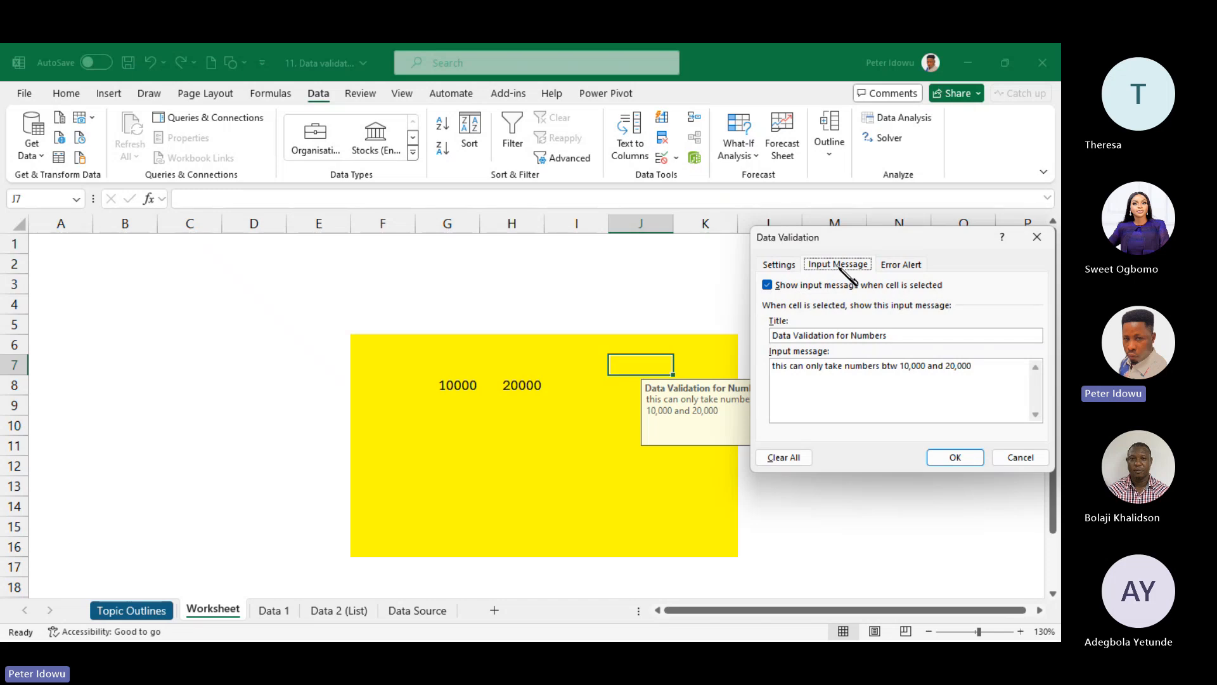
click(900, 267)
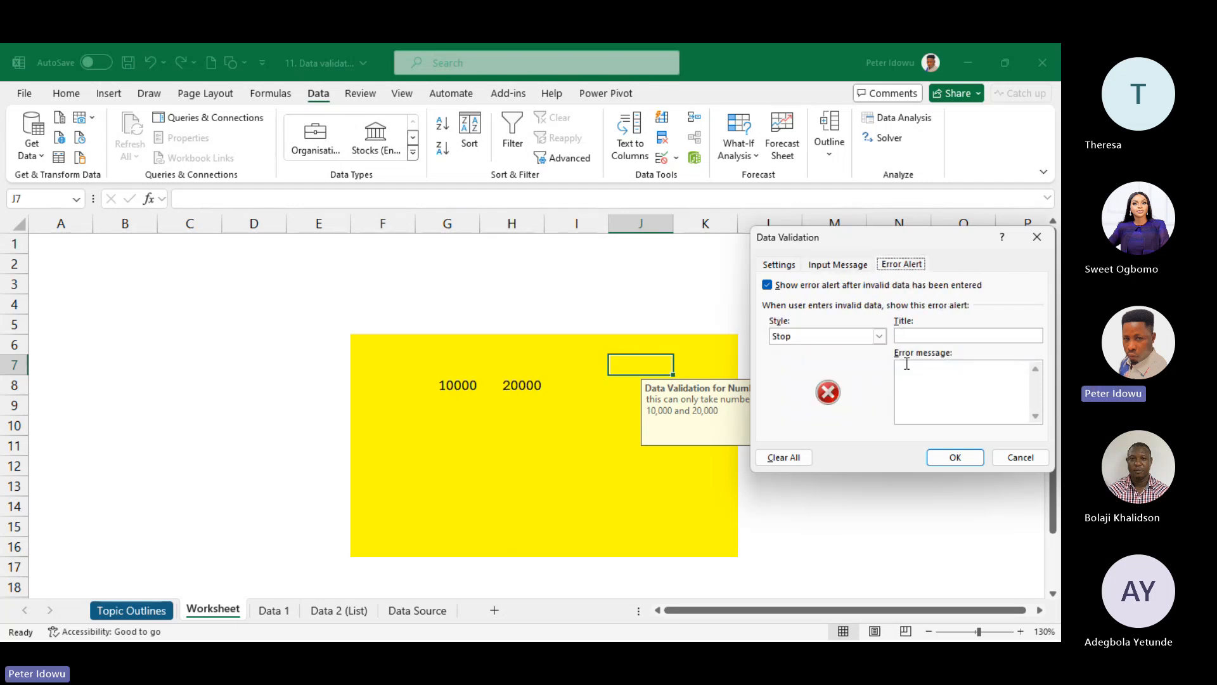
click(924, 337)
- Set the error message 'You have entered Numbers below or Above the speficied range' and apply it
click(929, 370)
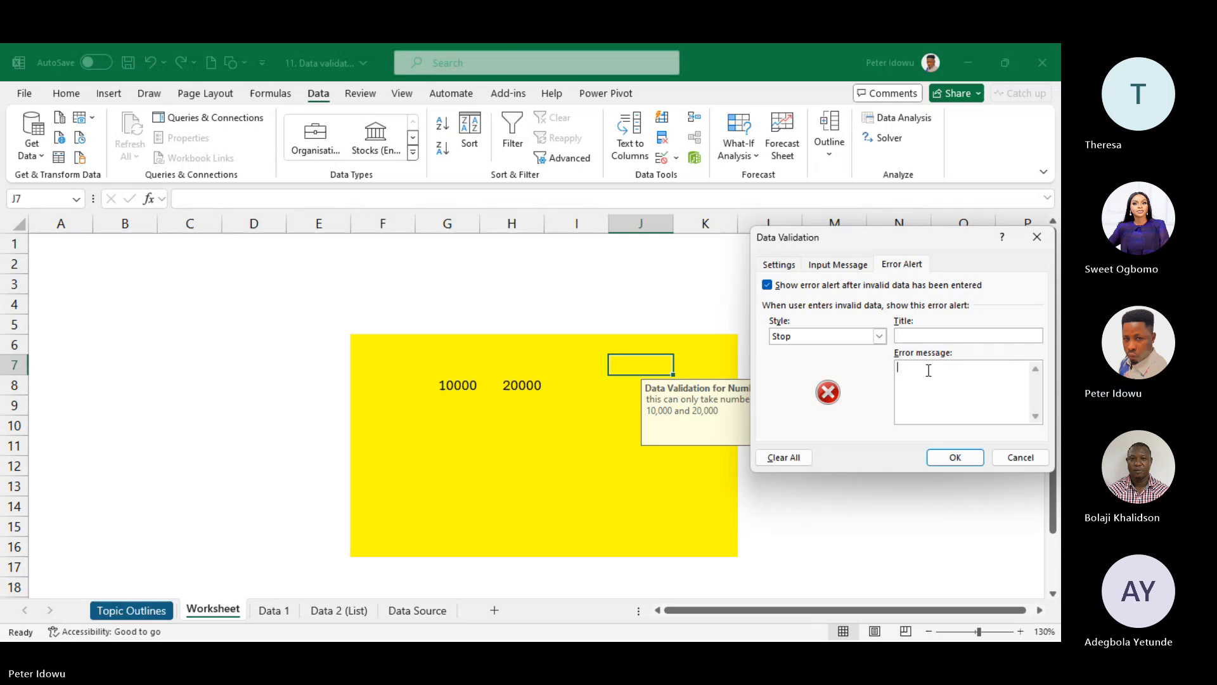
text(You have entered Nu)
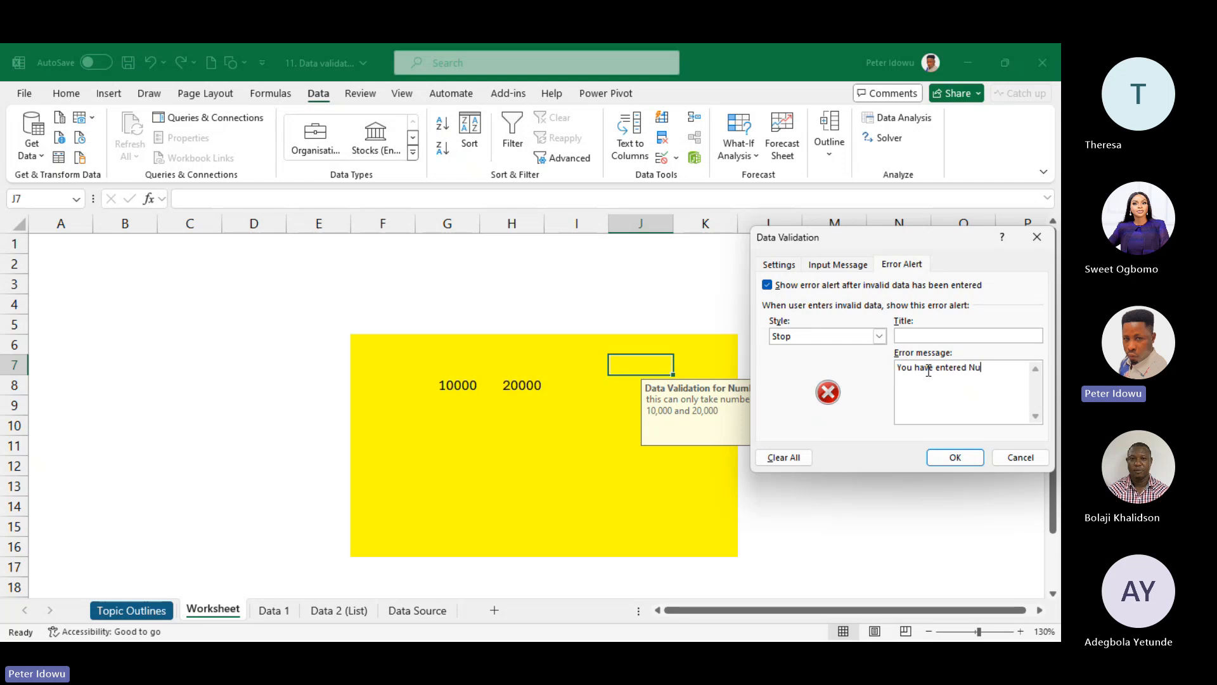
text(mbers )
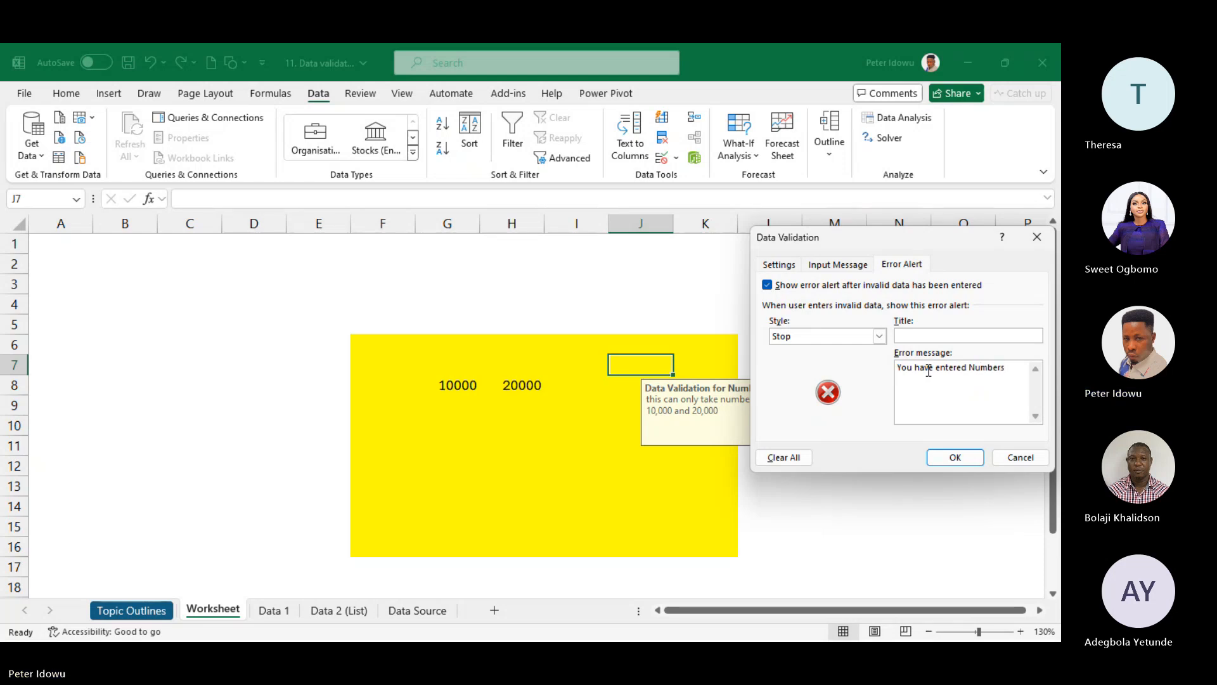
text(below)
click(929, 370)
double_click(931, 377)
click(933, 368)
key(BackSpace)
click(934, 378)
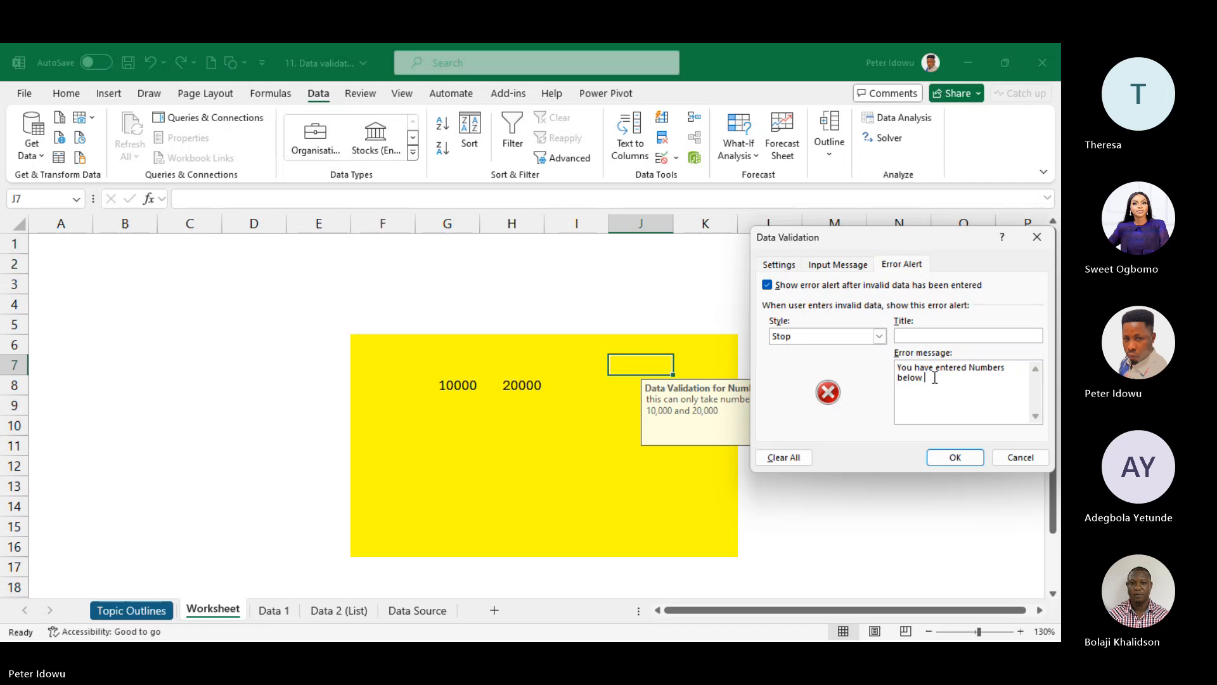
text(o)
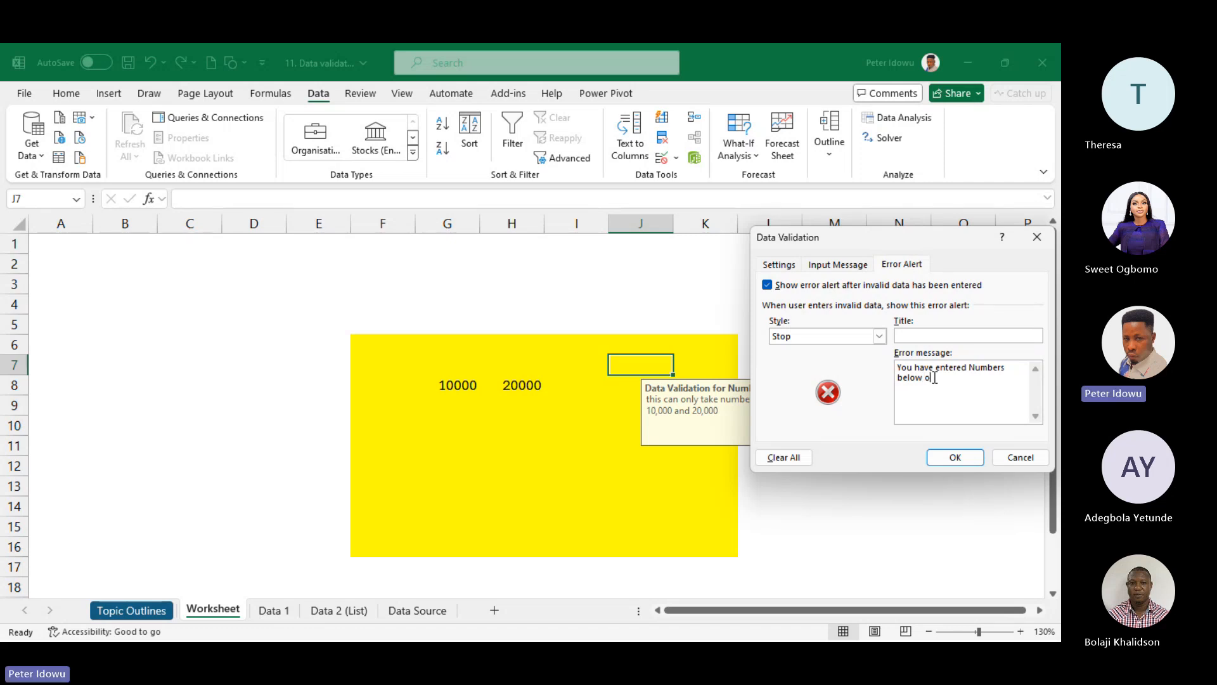
text(r Above the spefici)
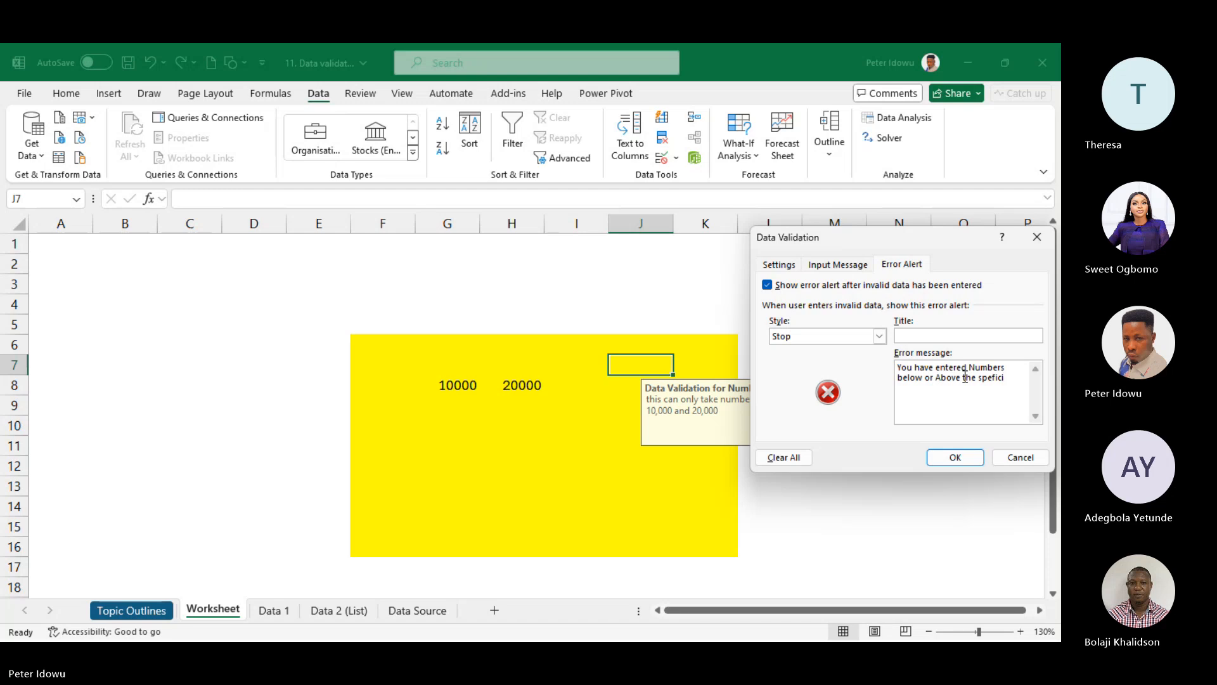
text(ed range)
click(964, 457)
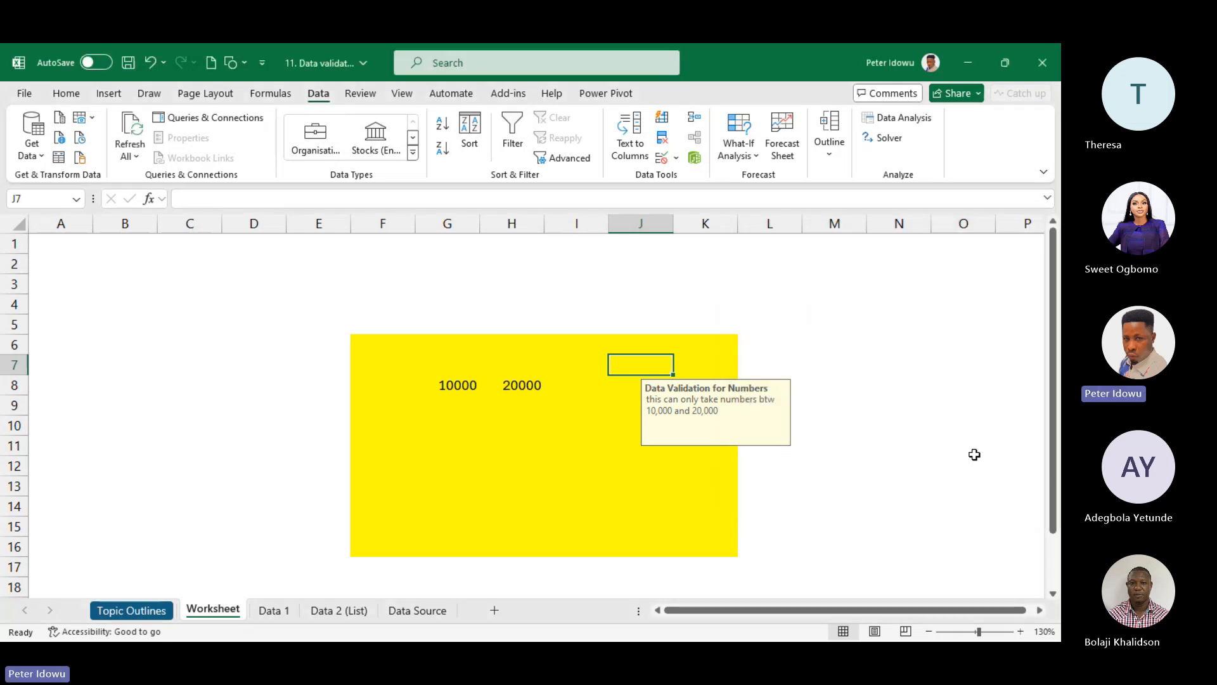
- Enter 25000 in H11, get it rejected, and cancel so H11 stays empty
click(593, 405)
key(Up)
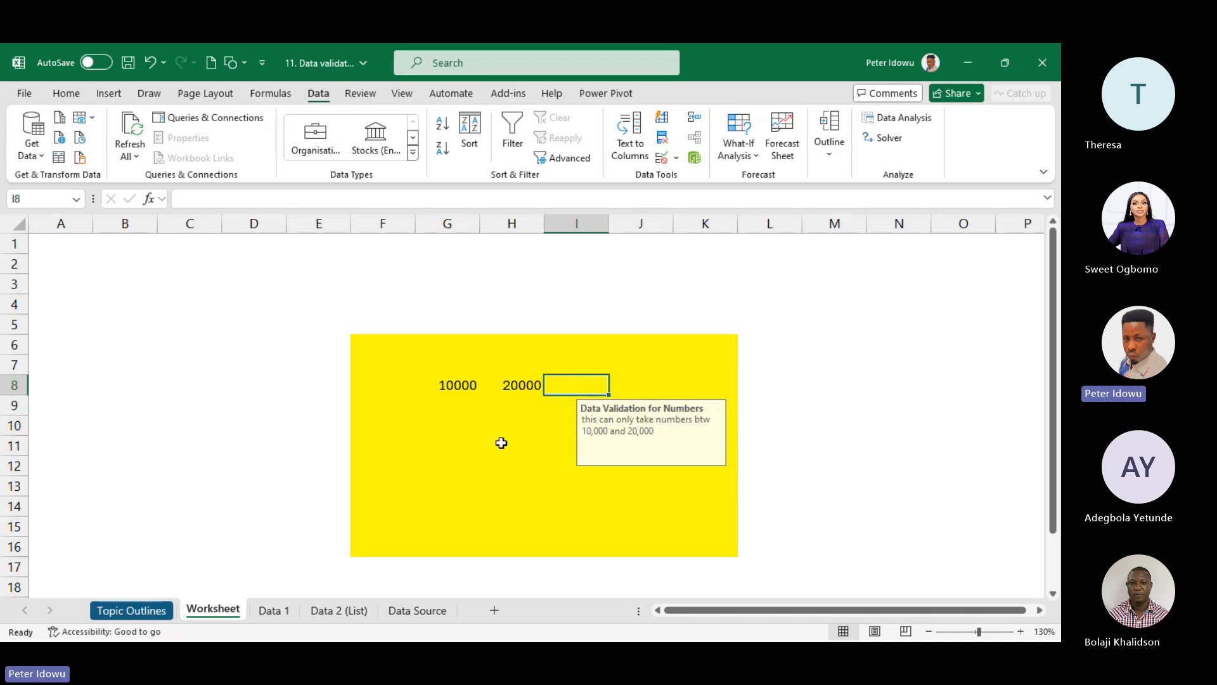
click(501, 442)
click(409, 443)
click(503, 446)
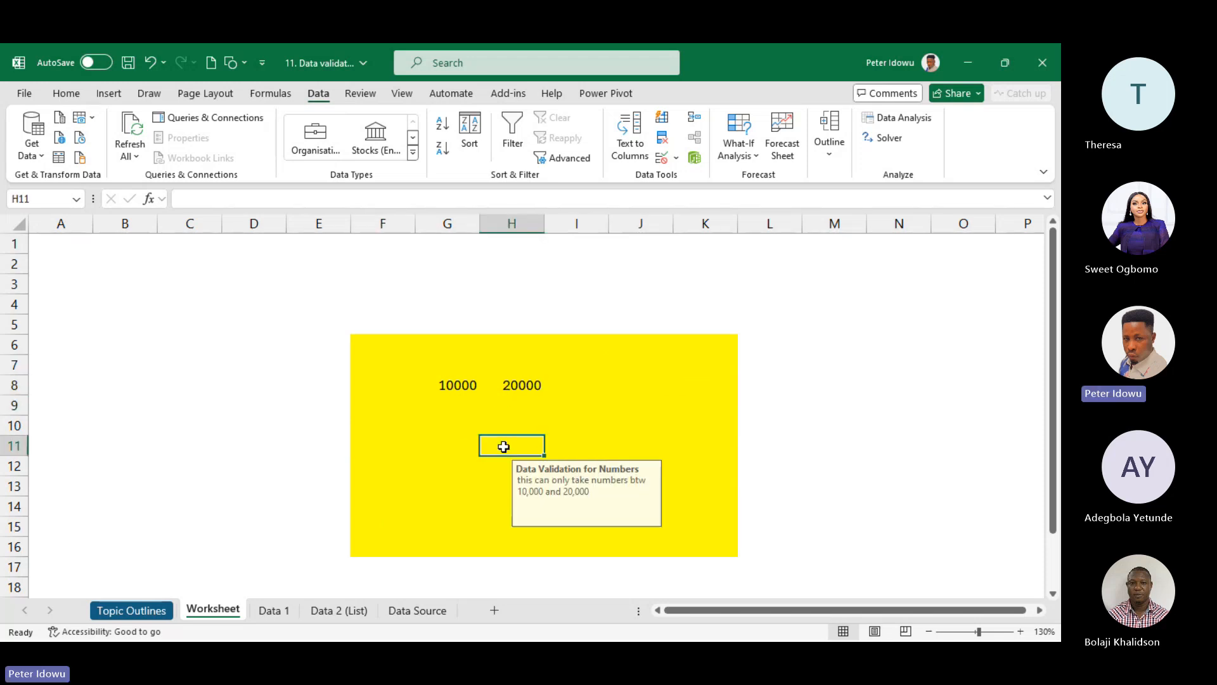
text(25000)
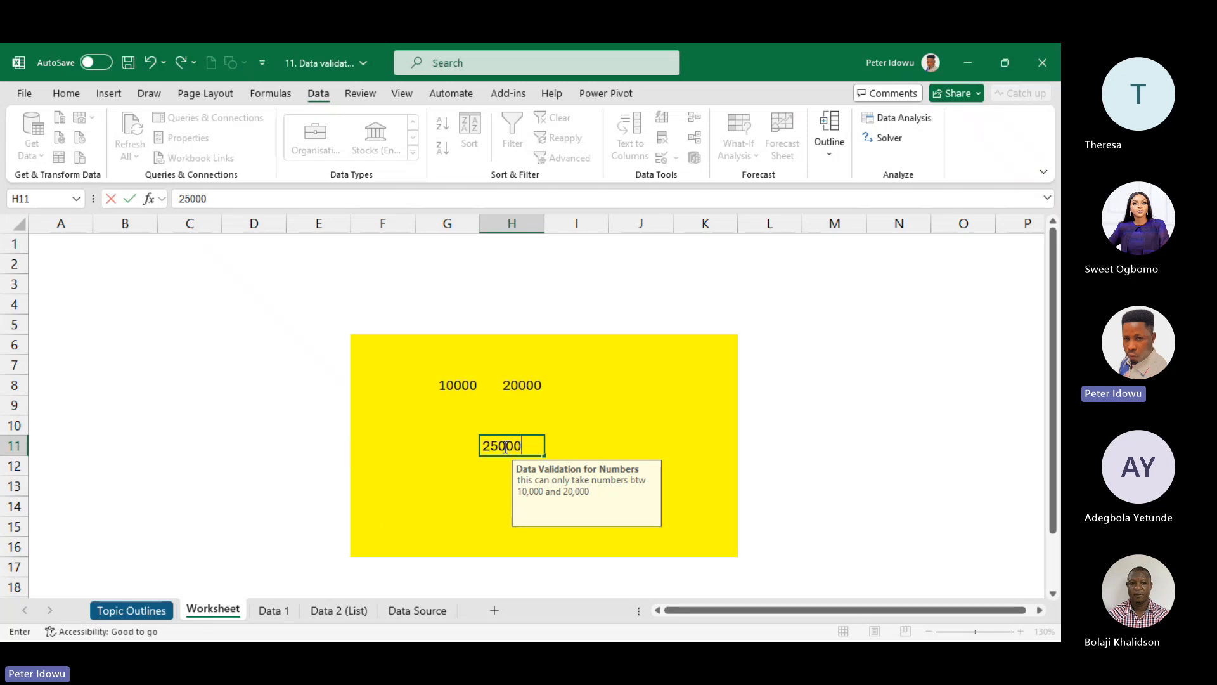
key(Return)
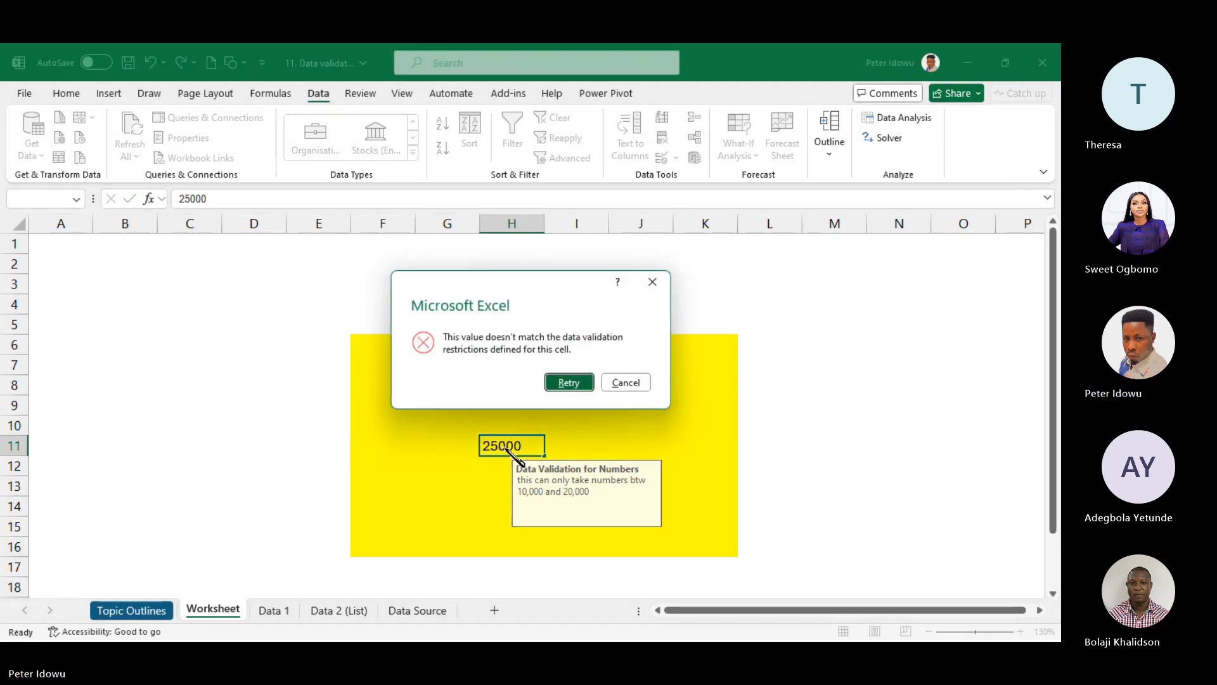
click(568, 383)
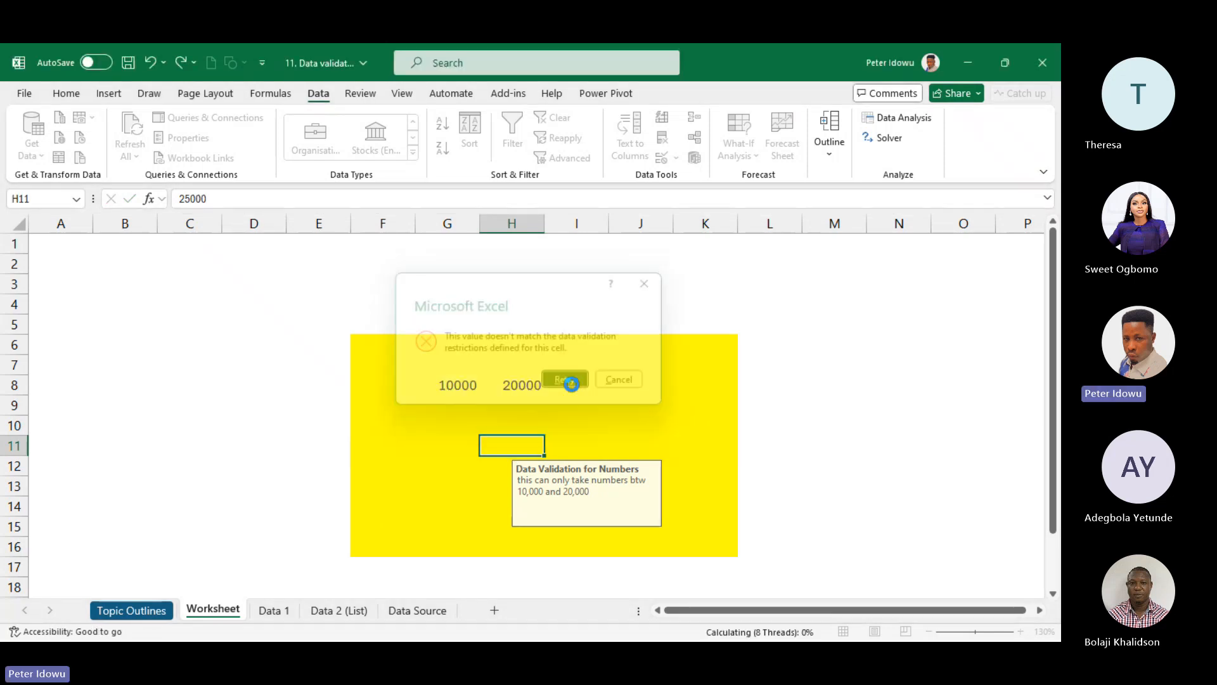
key(Escape)
click(577, 424)
click(527, 440)
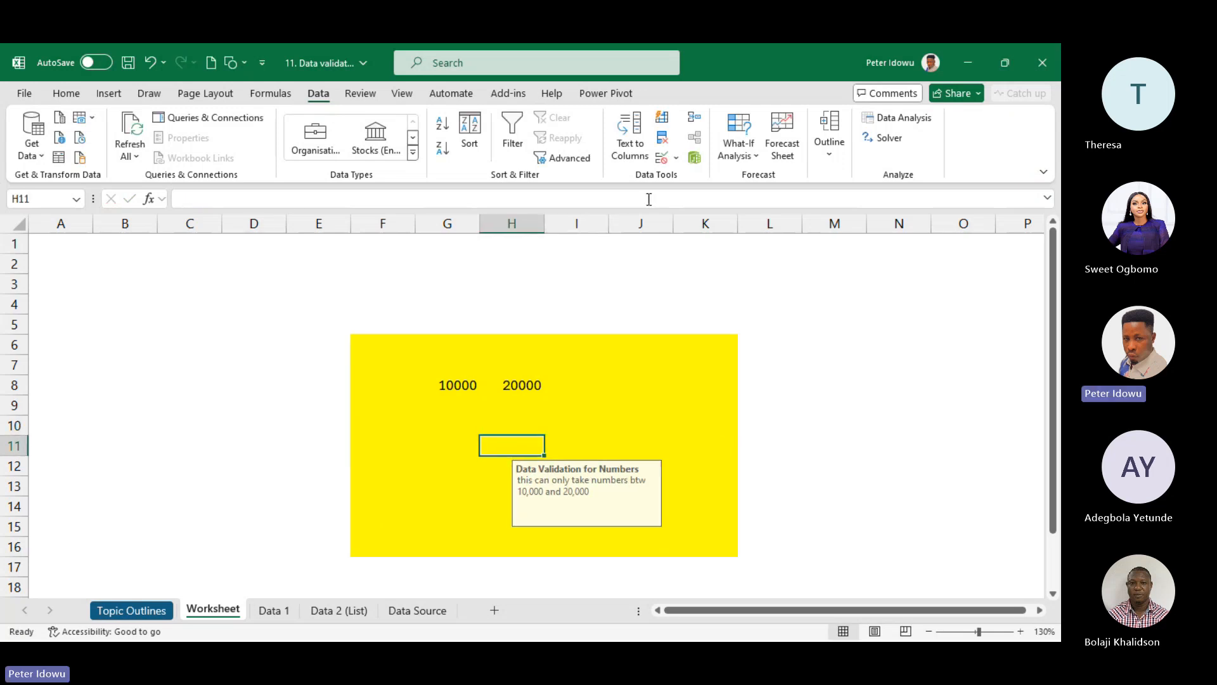
click(675, 157)
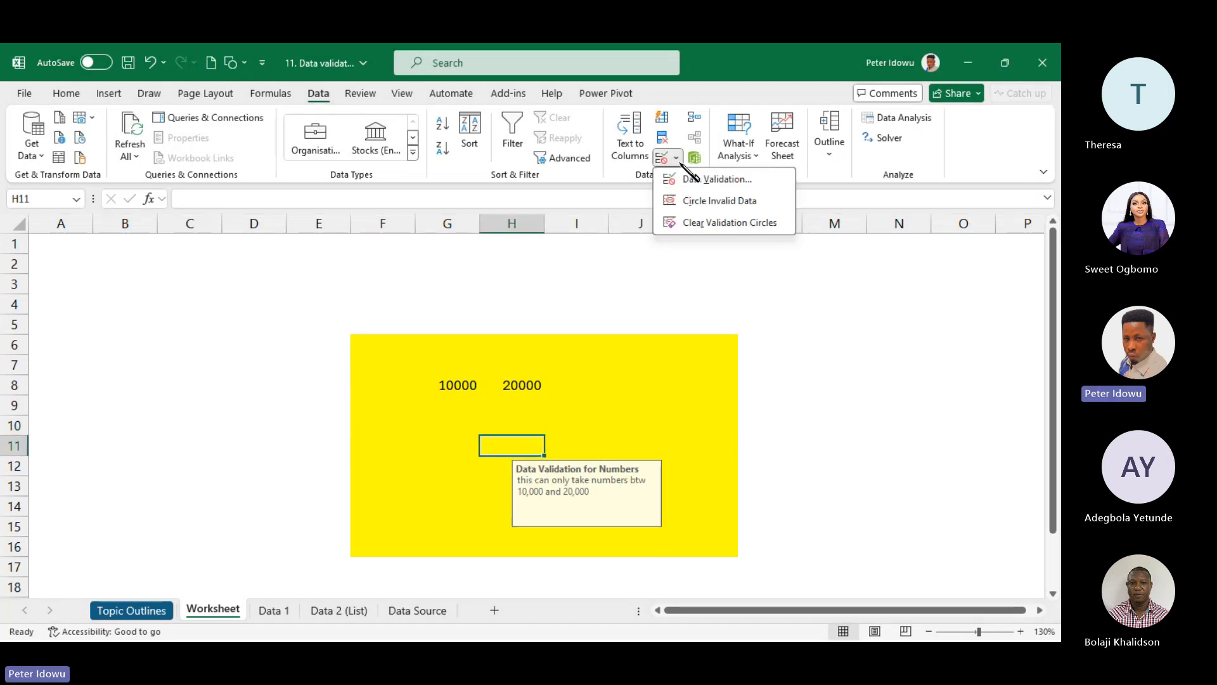
- Set the Stop alert message to 'You have entered number below or above the specified range' and apply it
click(738, 184)
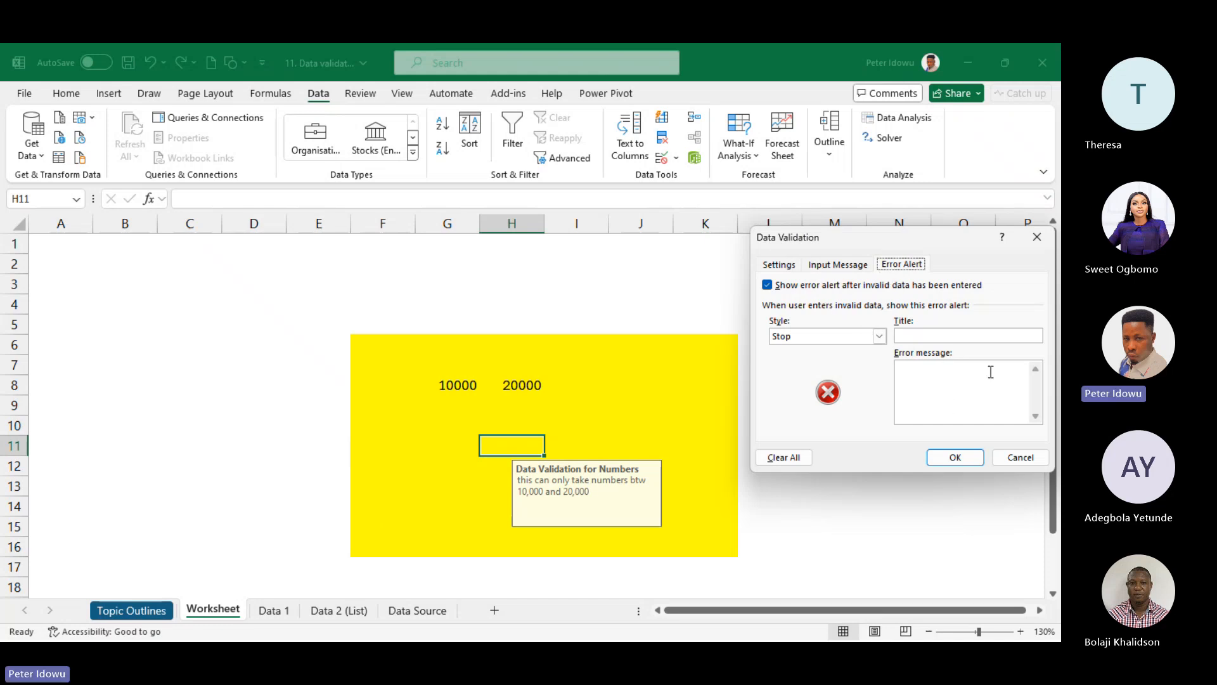
click(927, 380)
text(You have )
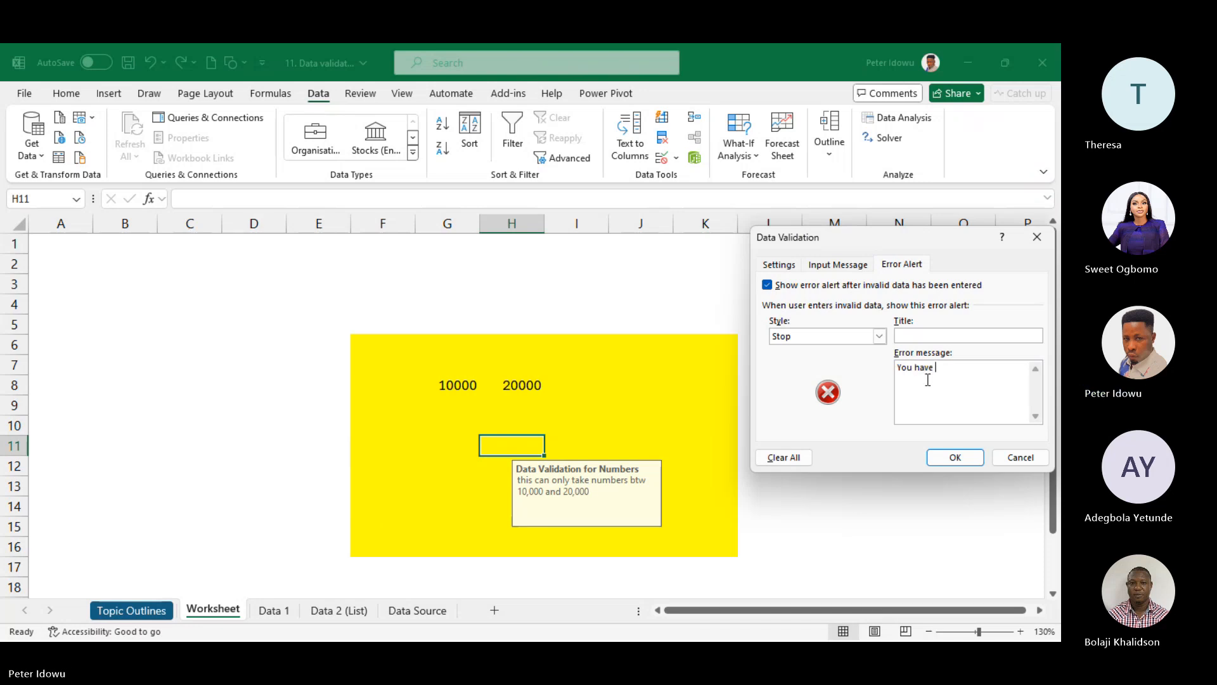
text(entered number below or ab)
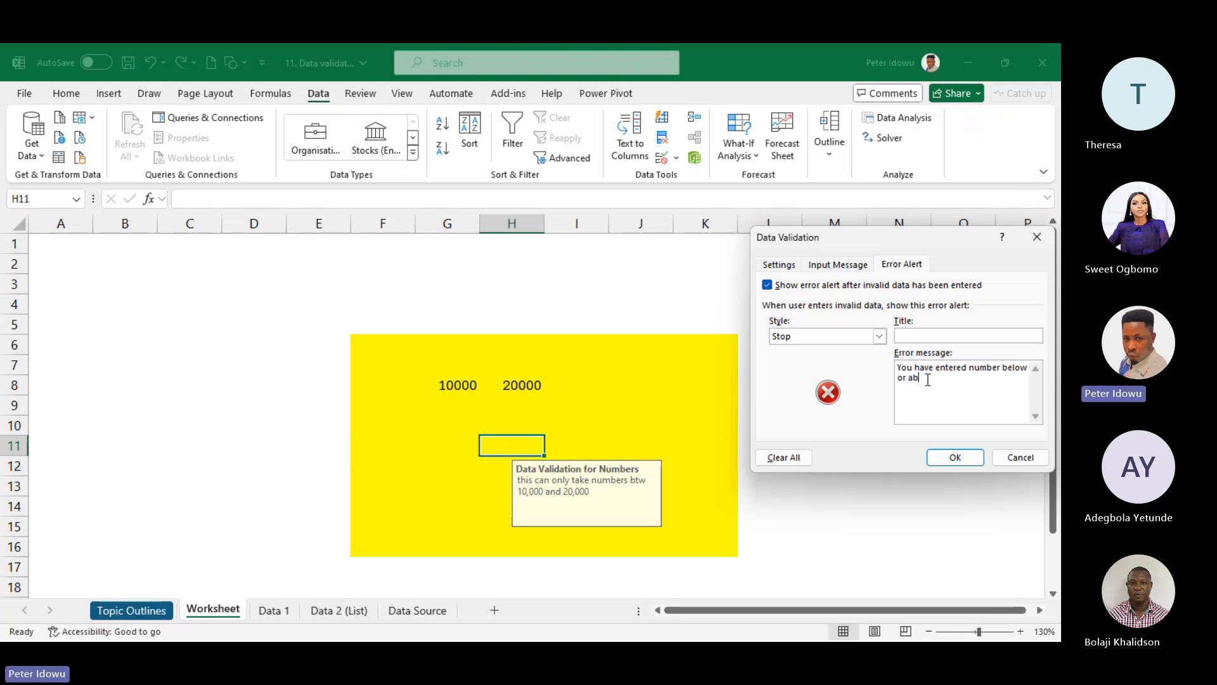
text(ove the spefied)
key(BackSpace)
key(BackSpace)
key(BackSpace)
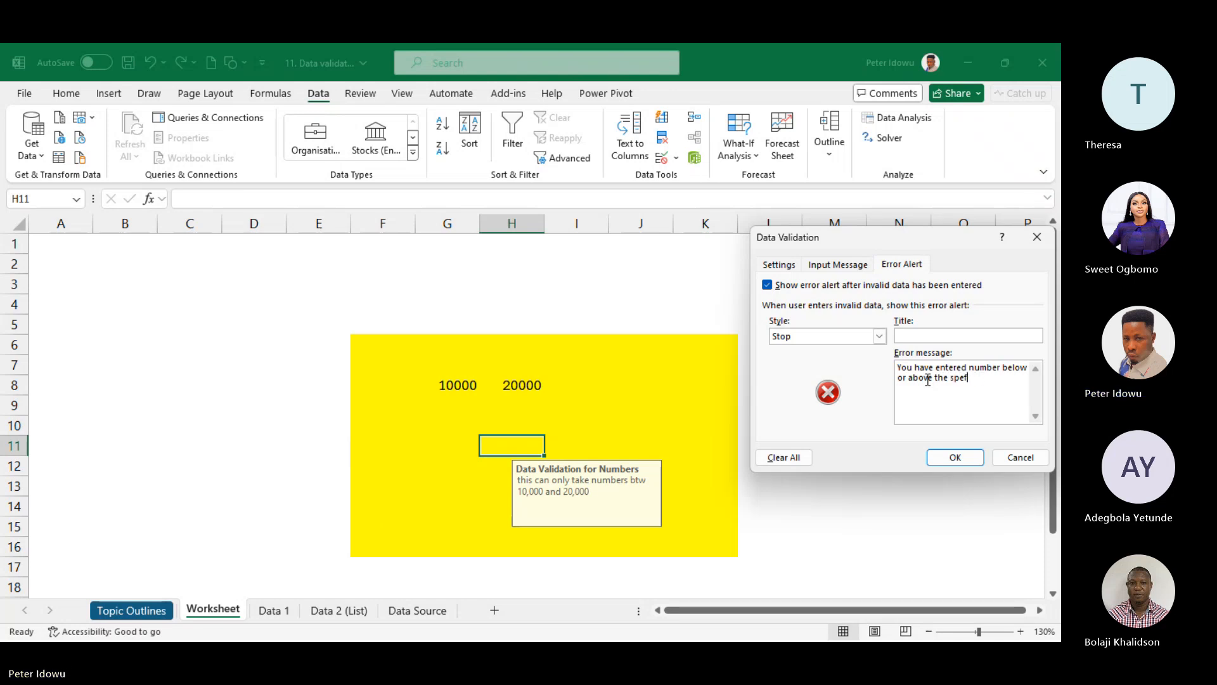
text(cified range)
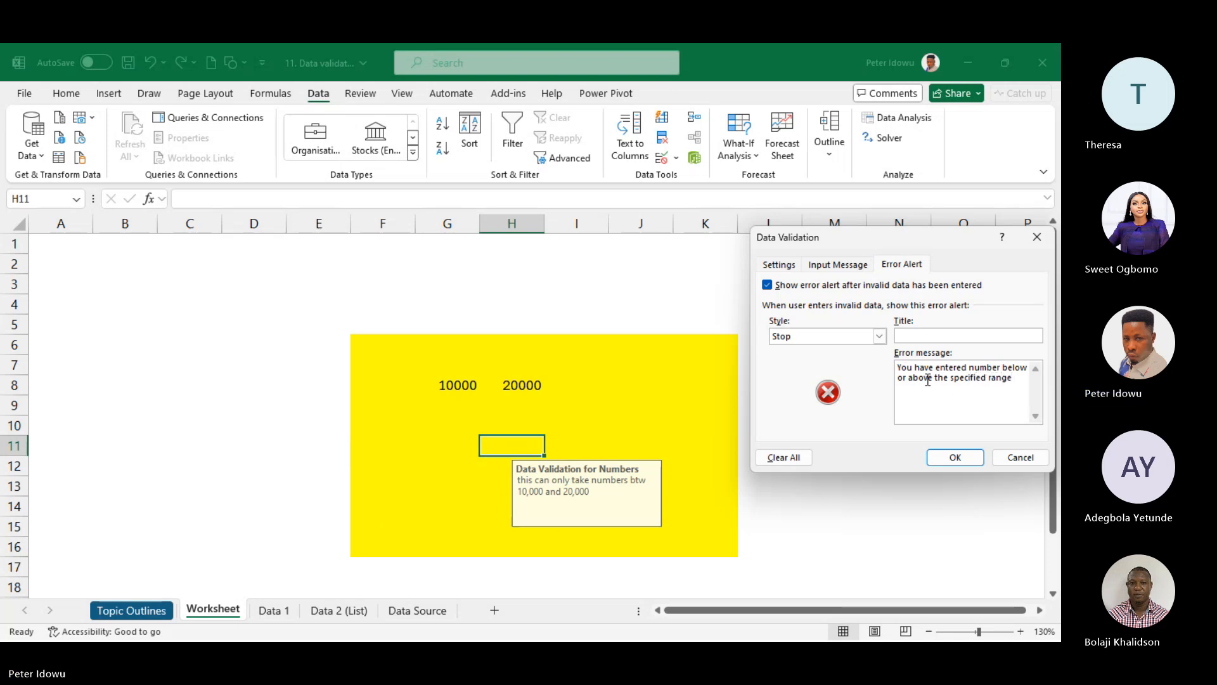
click(954, 457)
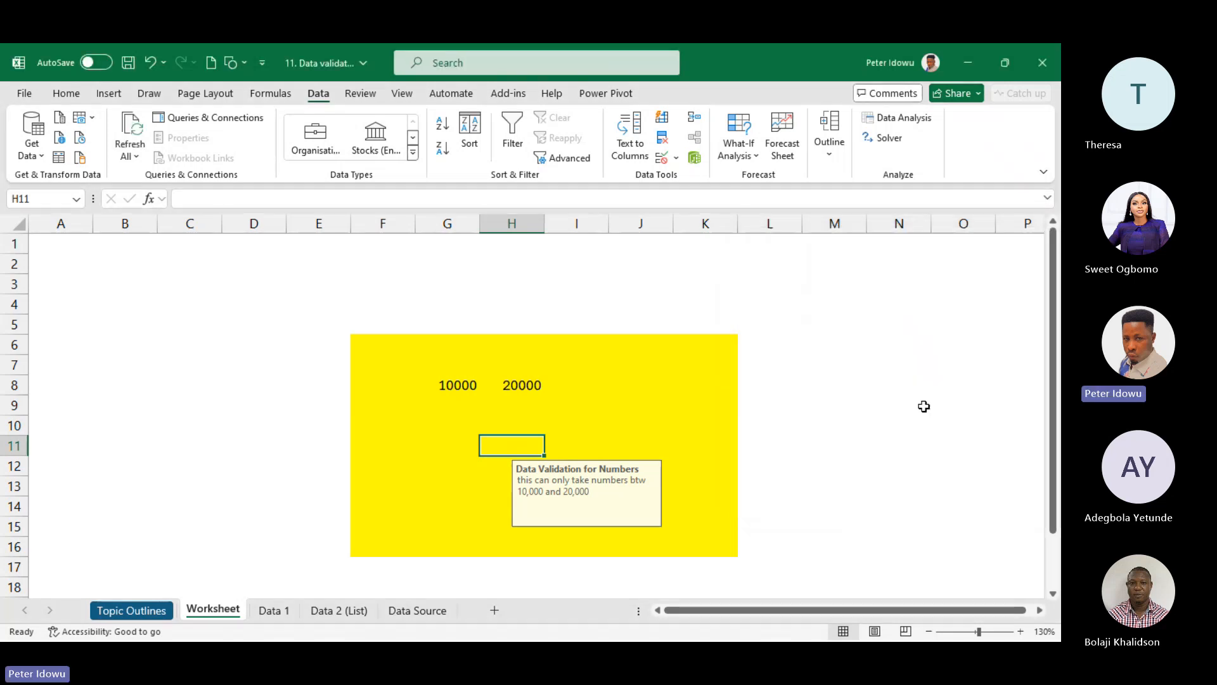
- Select J9 and review the Settings, Input Message and Error Alert tabs of its validation
click(688, 389)
click(640, 405)
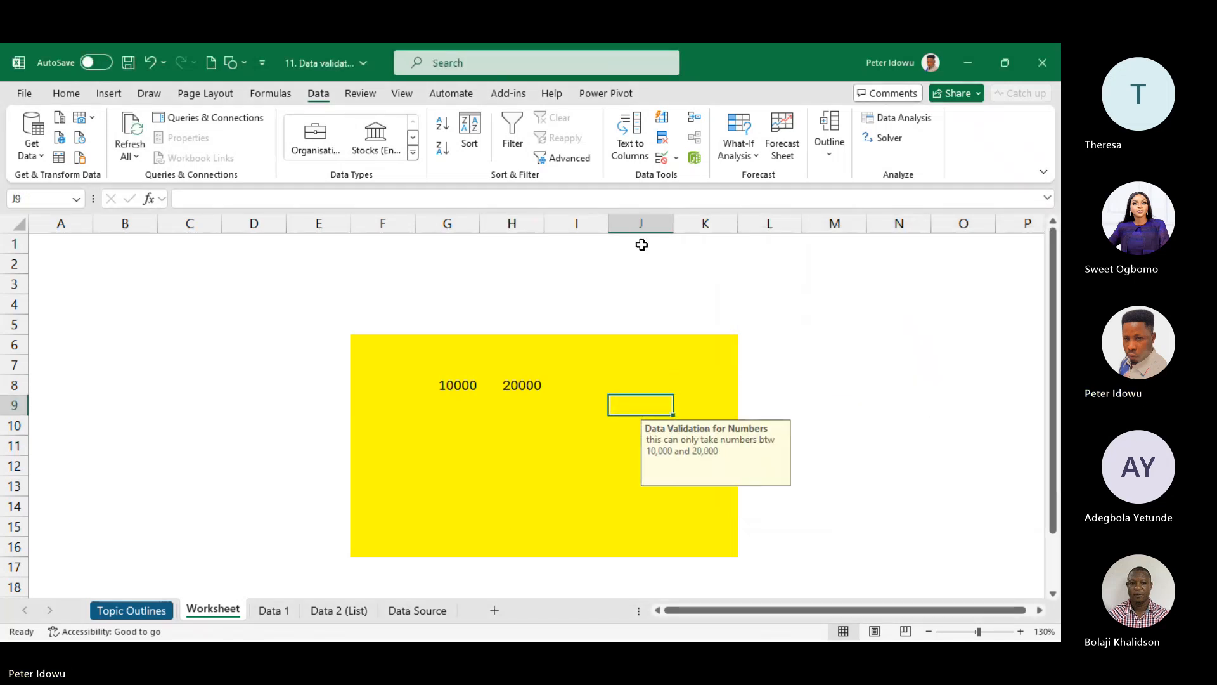
click(671, 161)
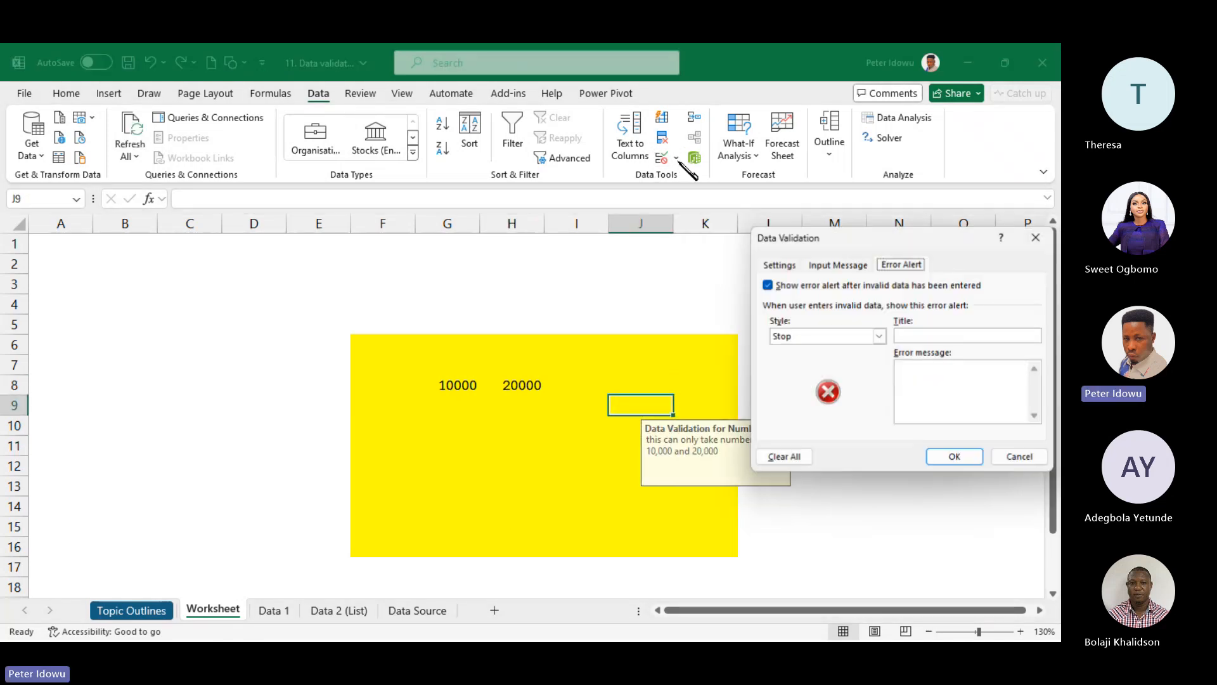
click(783, 265)
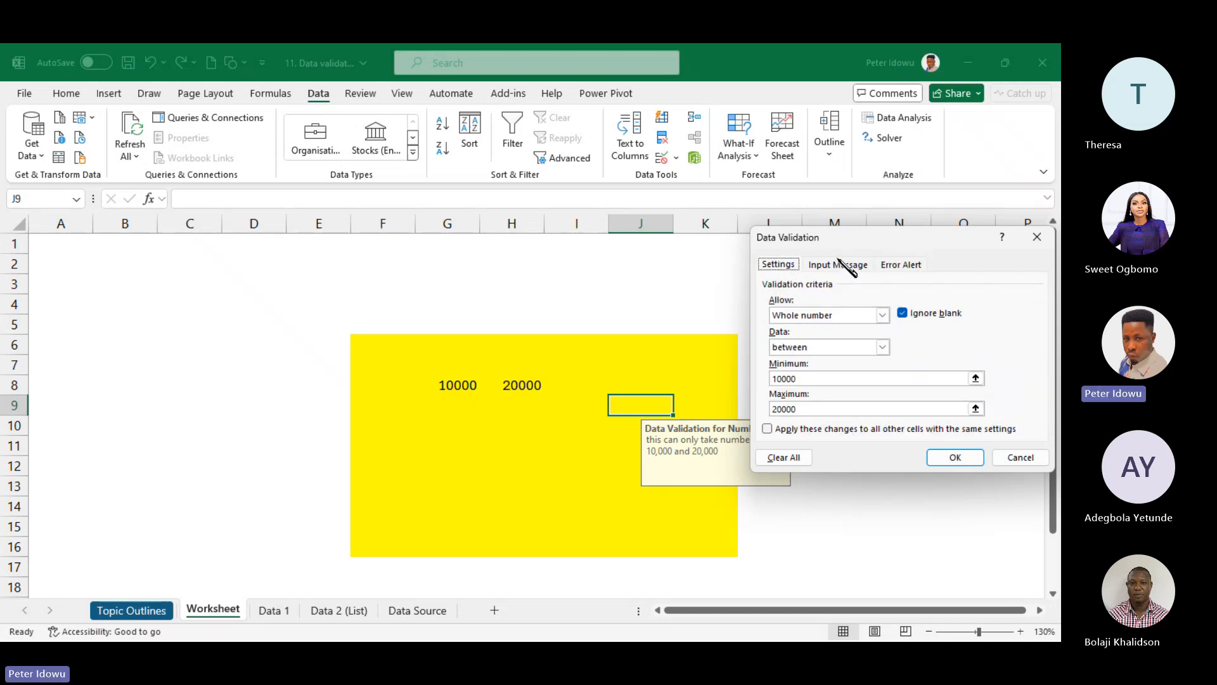
click(838, 264)
click(900, 264)
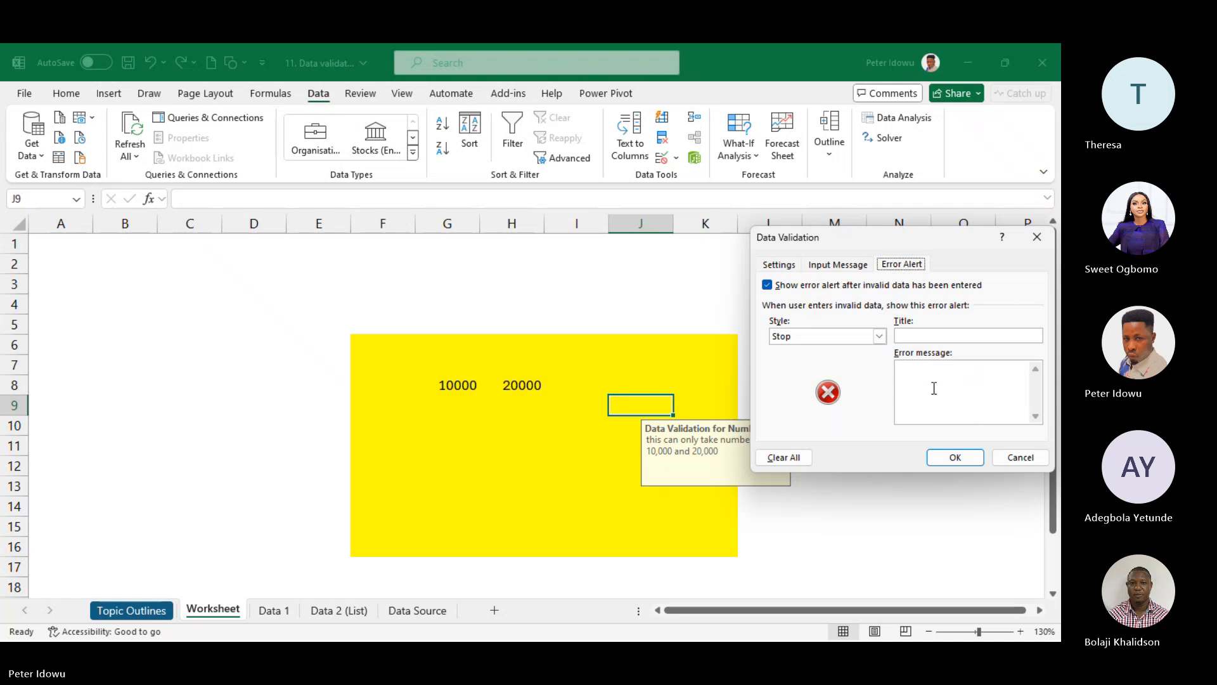
- Replace the error message with 'this is npot corrot' and apply the validation settings
click(934, 389)
text(this is )
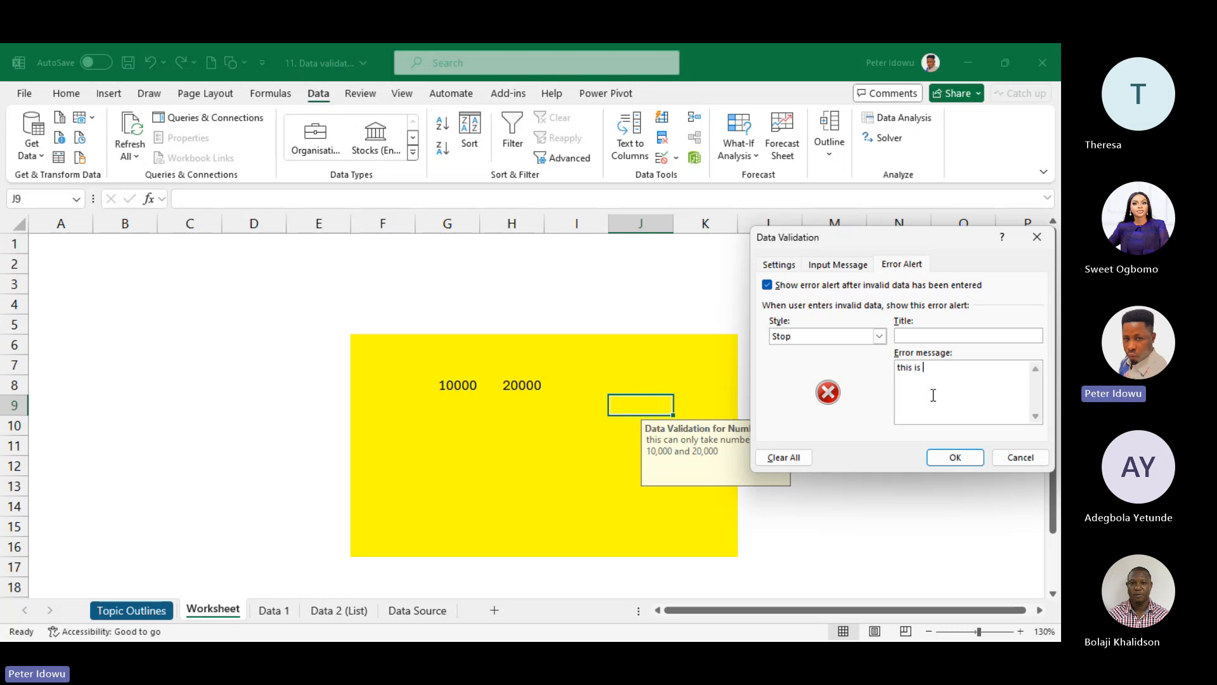
text(npot co)
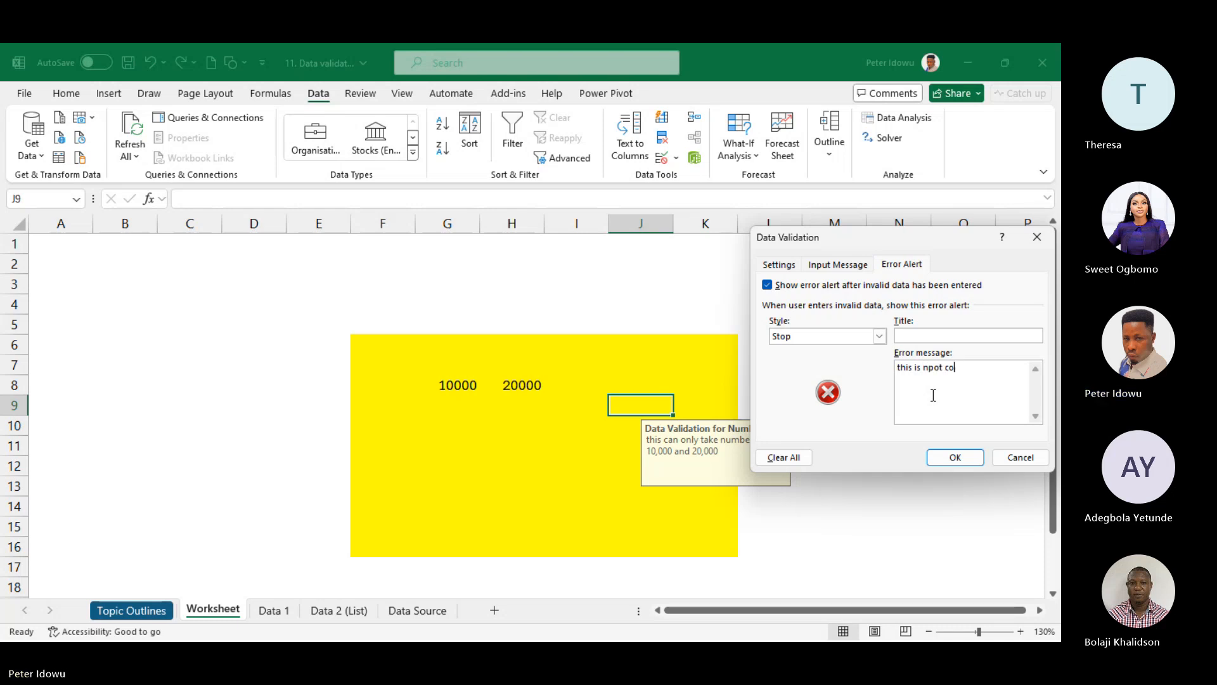
text(rrot)
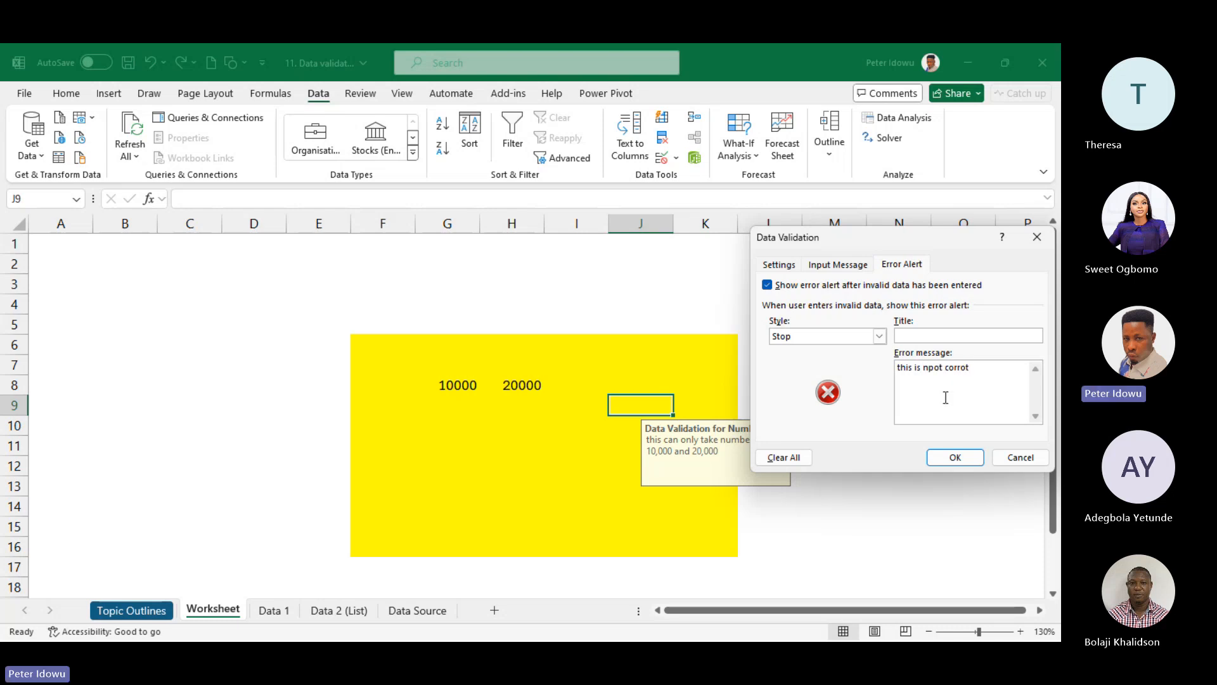
click(847, 267)
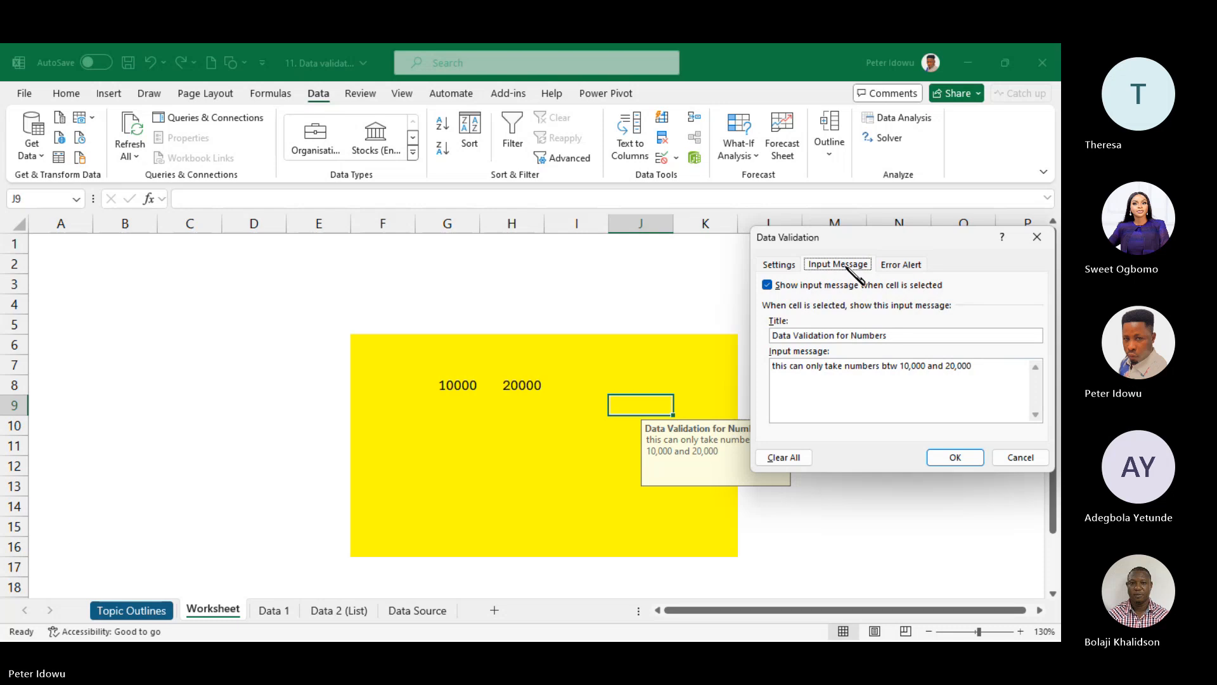
click(777, 265)
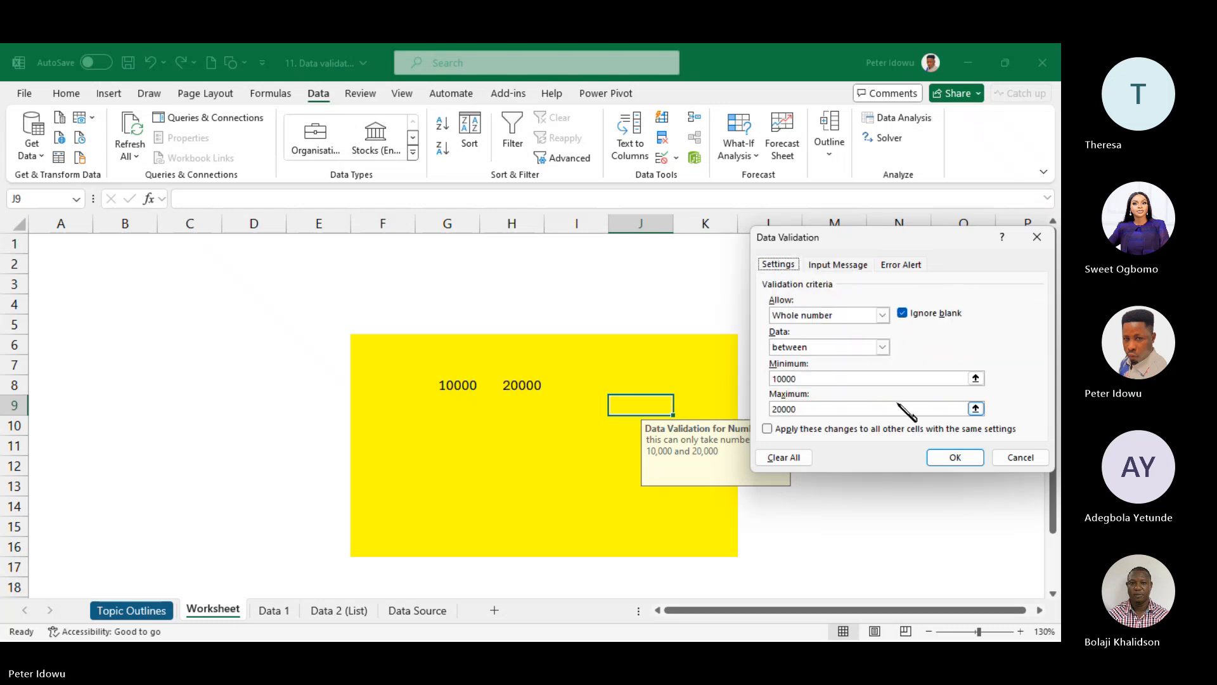
click(959, 462)
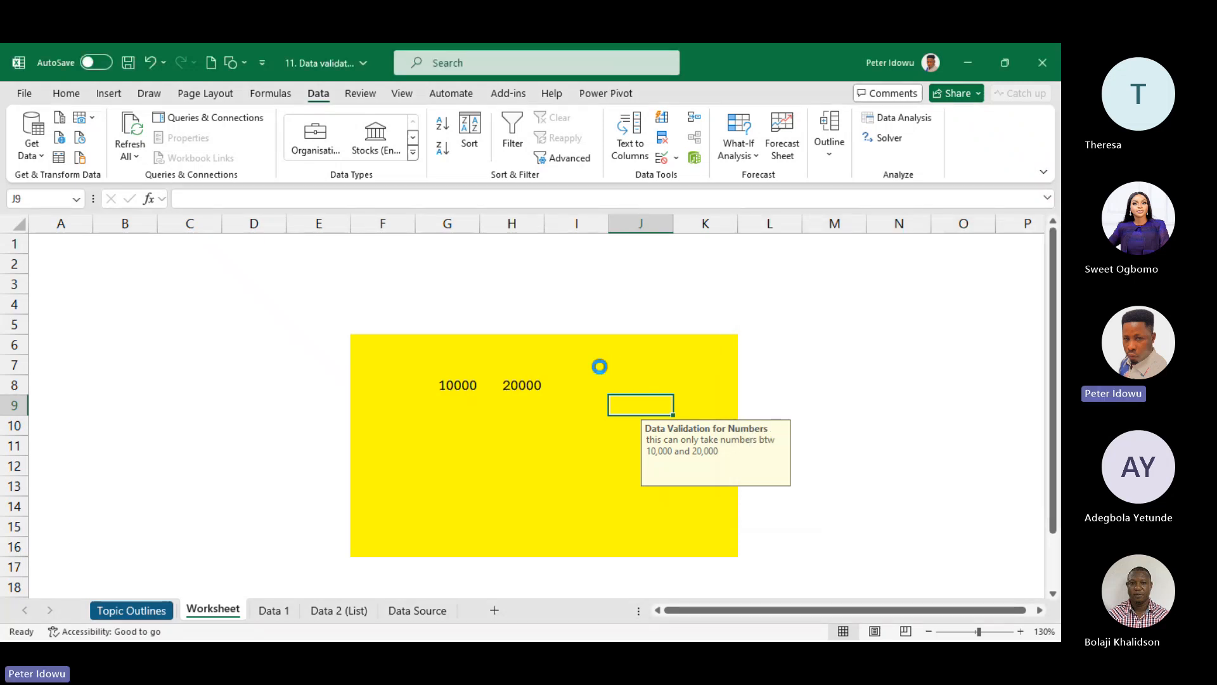
- Enter 250000 in I7, see it rejected and clear the entry, then select I9
click(599, 367)
text(250000)
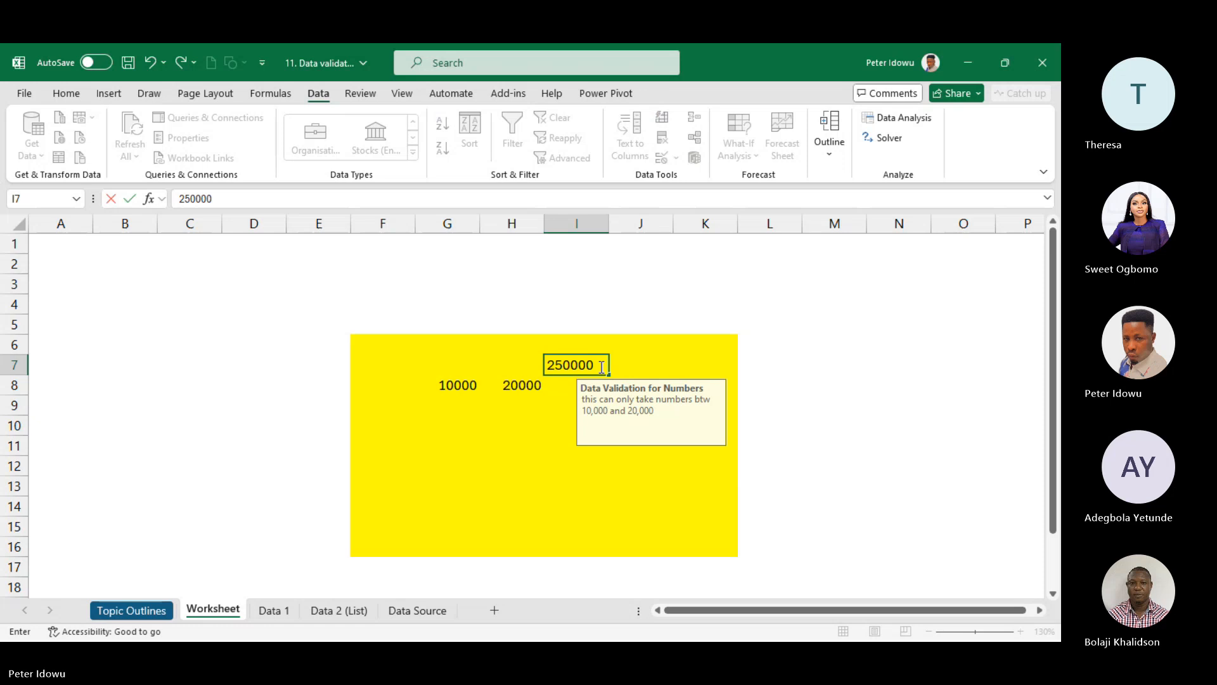
key(Return)
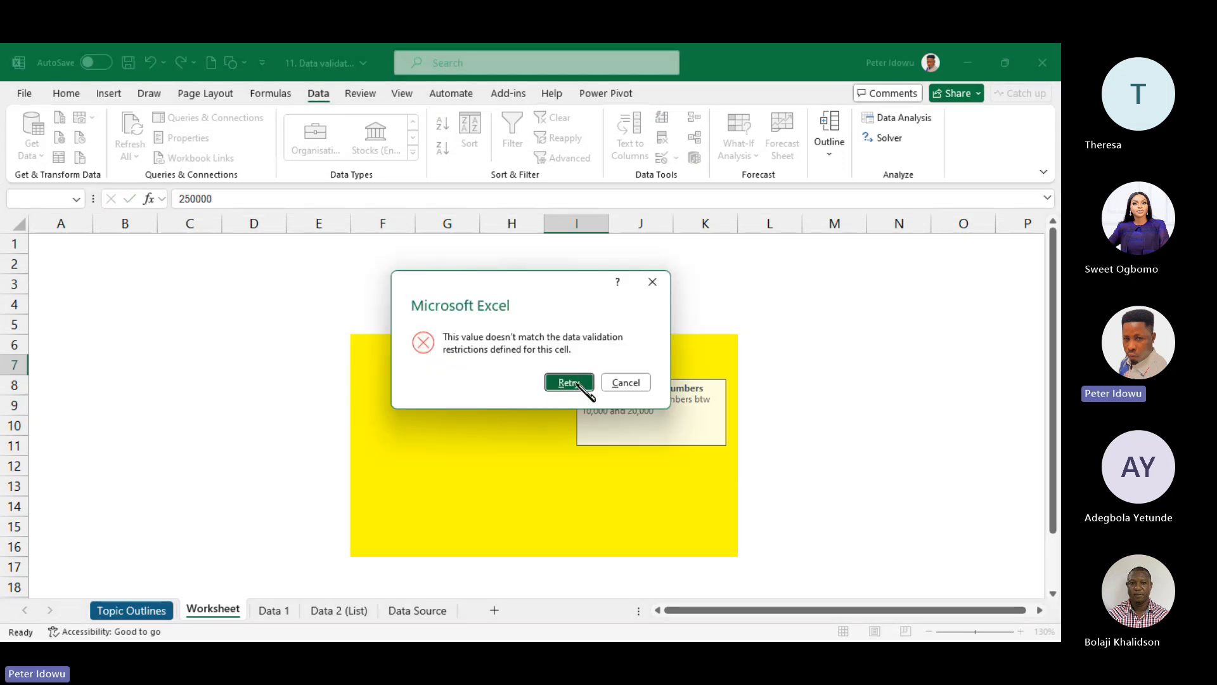
click(568, 383)
key(BackSpace)
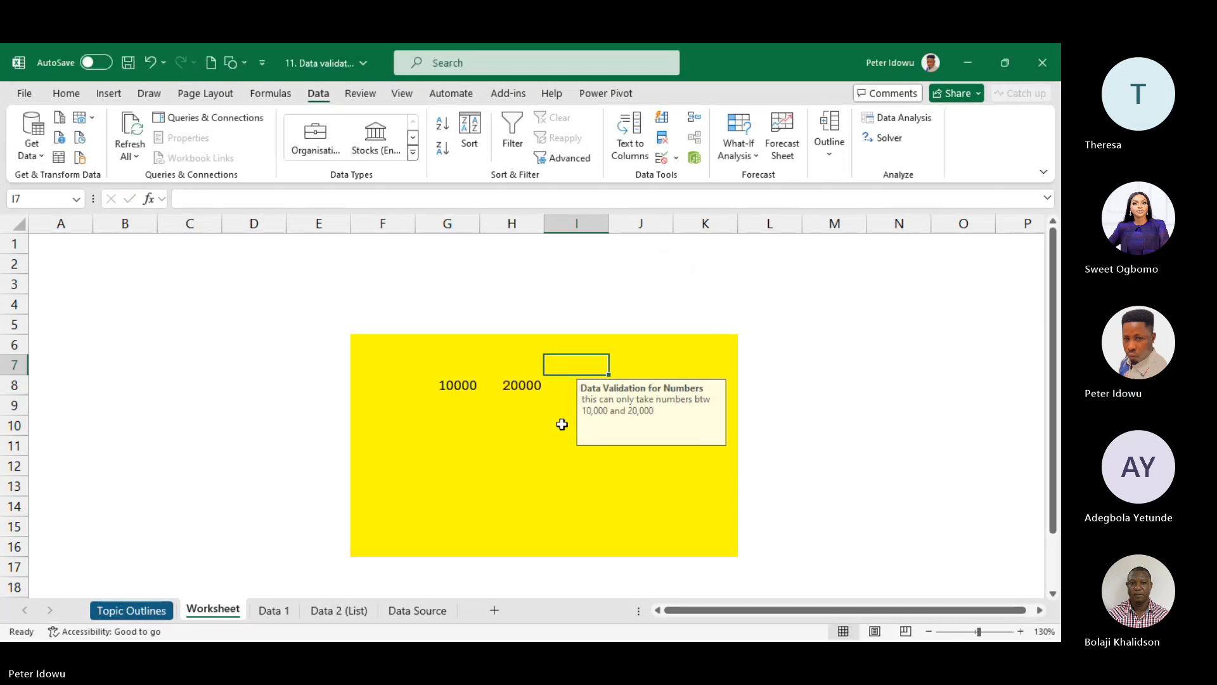
click(564, 424)
click(559, 398)
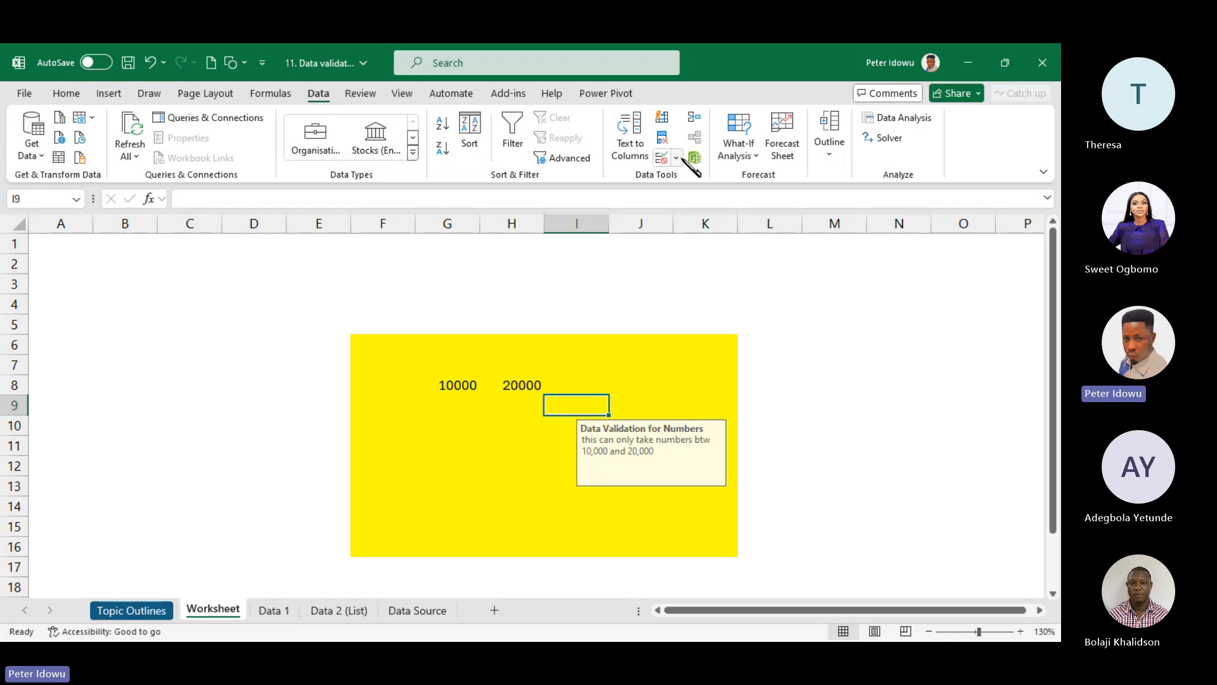
- Give the validation's Stop error alert the title 'Error'
click(677, 157)
click(717, 179)
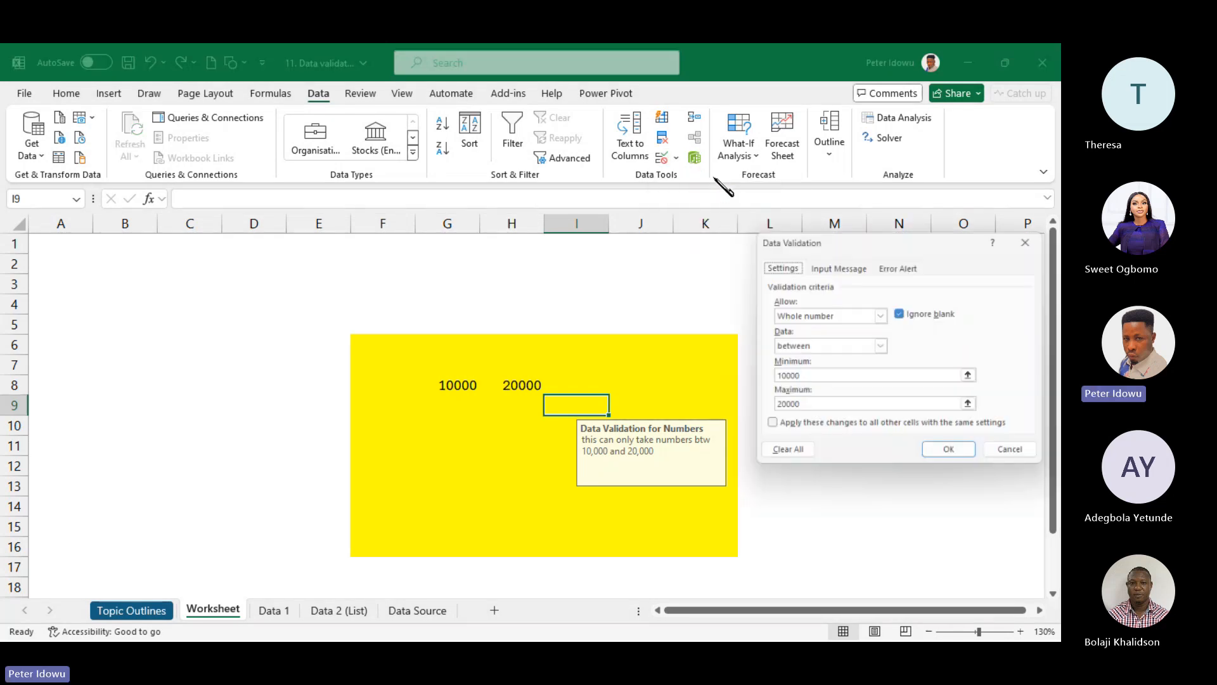
click(900, 265)
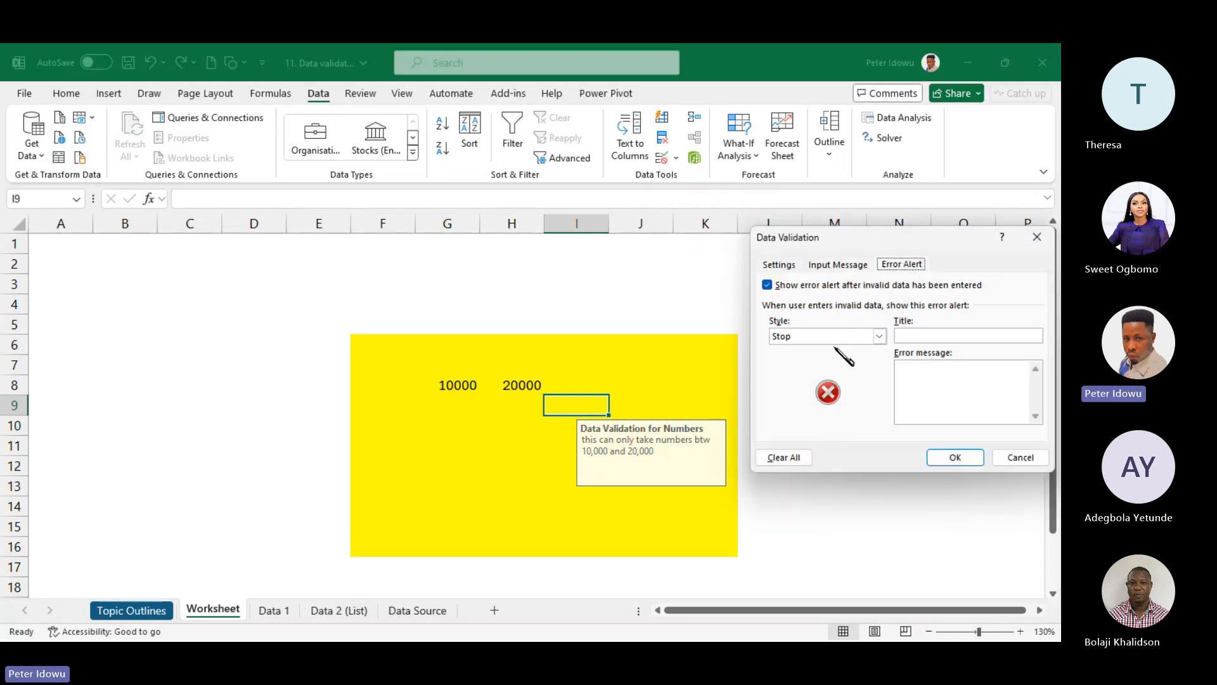
click(934, 332)
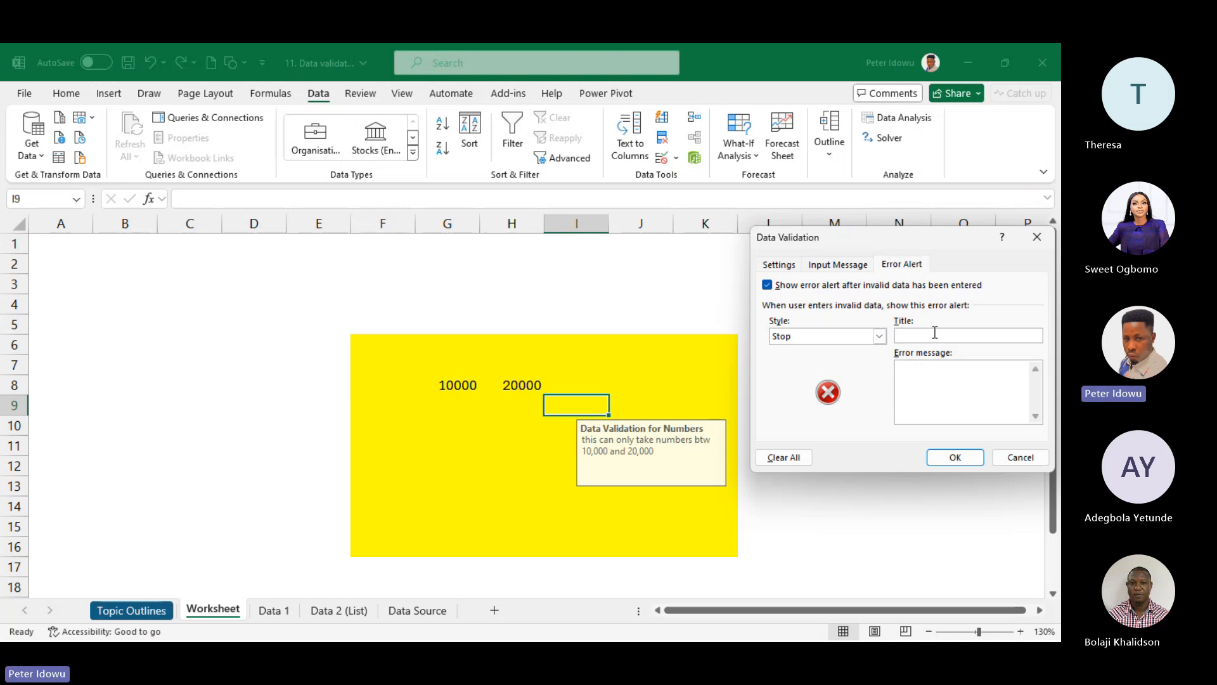
text(Error)
- Write the message 'You have entered number below or above the specified range' and apply the alert
click(915, 378)
text(You )
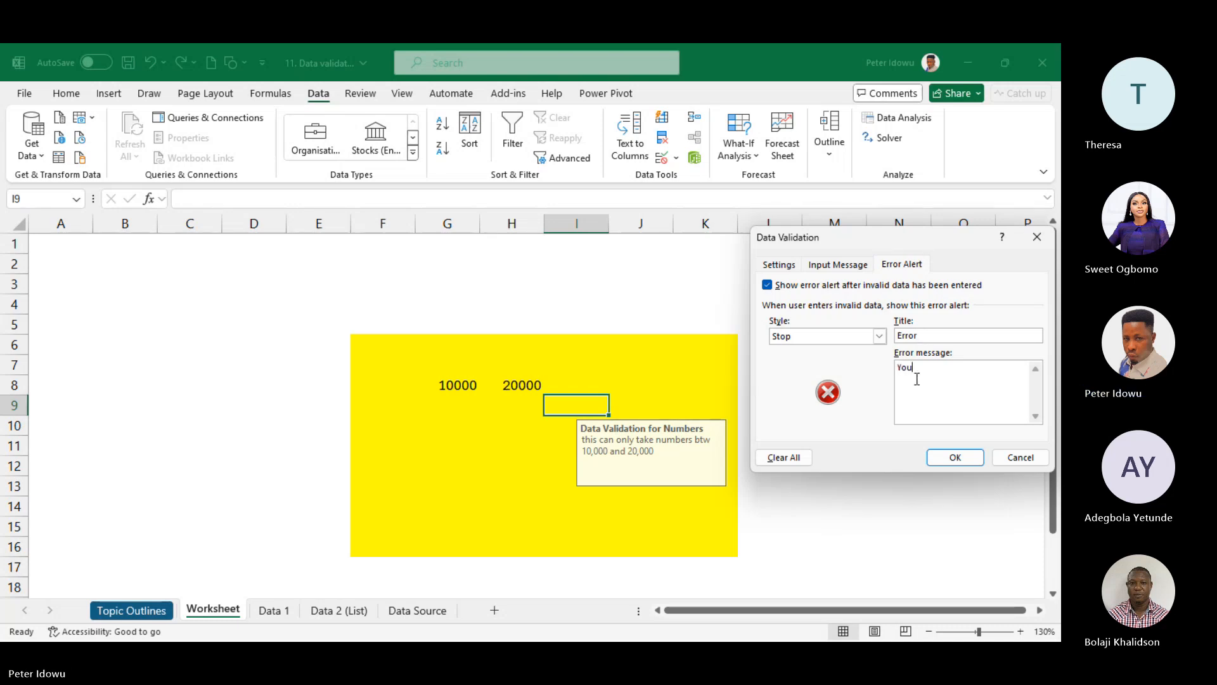
text(have entered)
click(914, 374)
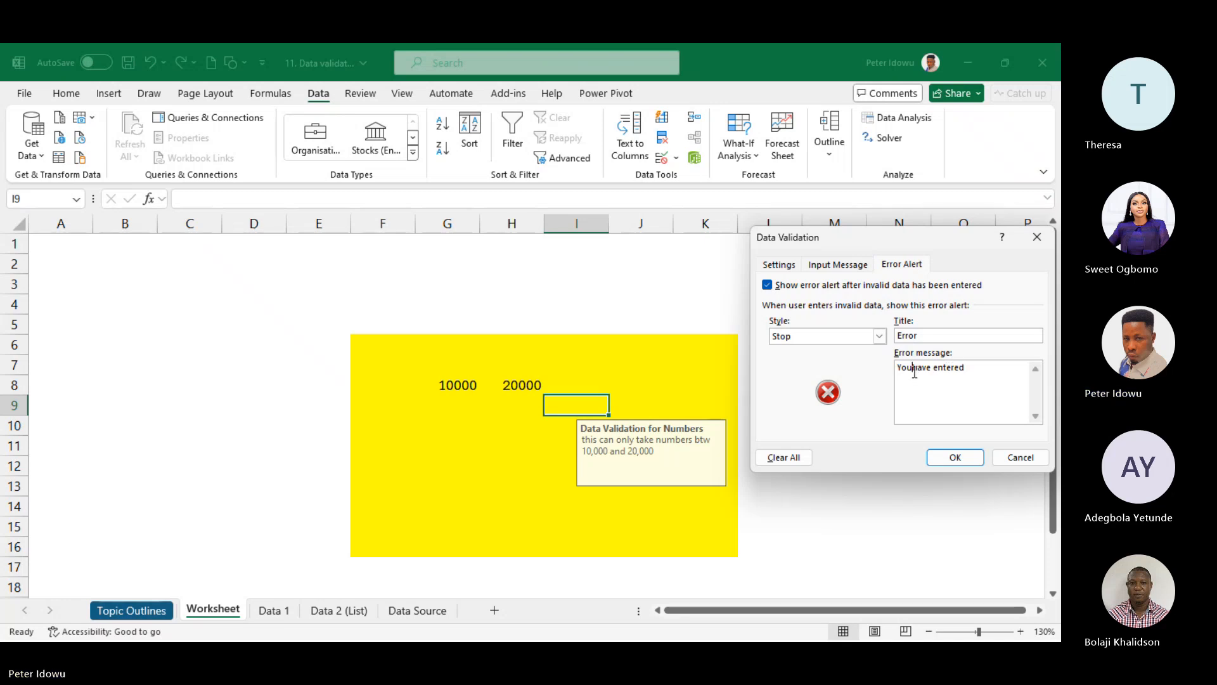
click(983, 368)
text(number belo)
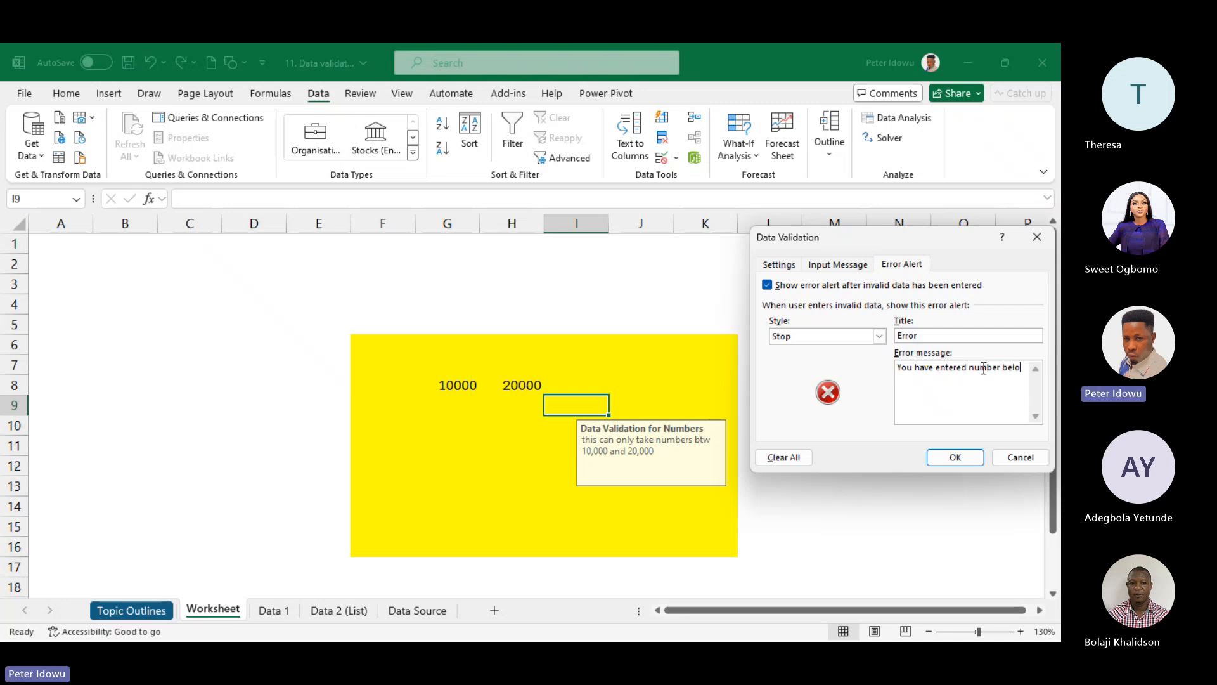
text(w or ab)
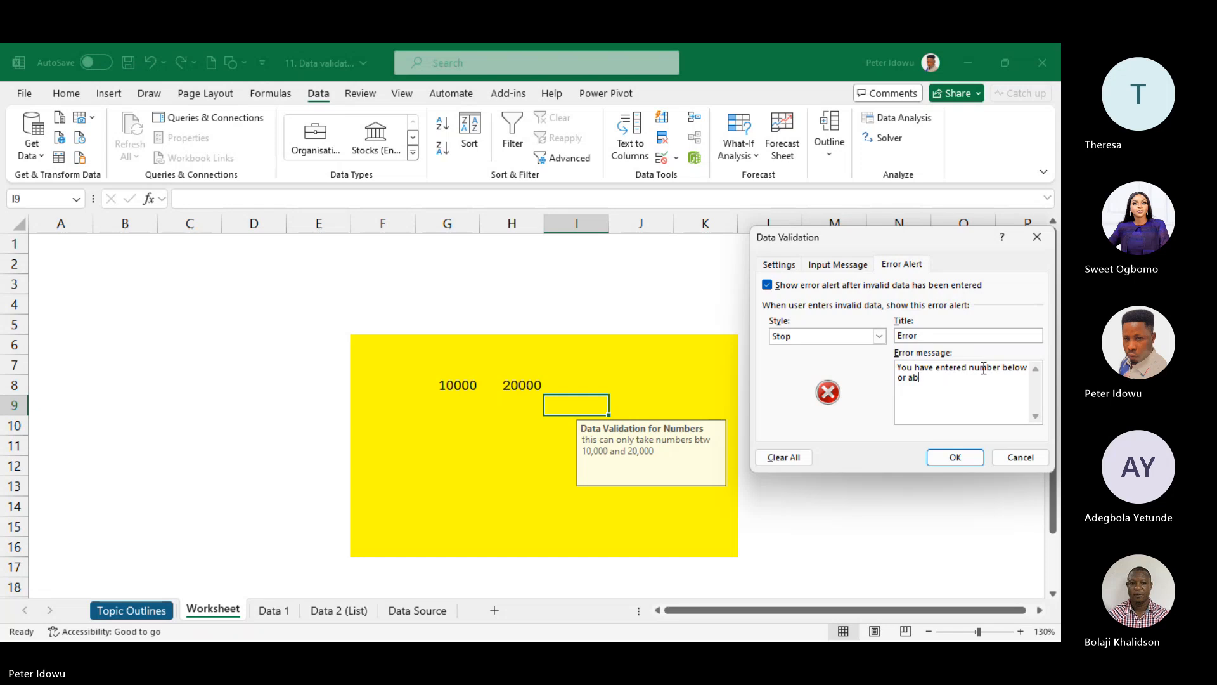
text(ove the spe)
text(cified)
text( rss)
key(BackSpace)
key(BackSpace)
key(BackSpace)
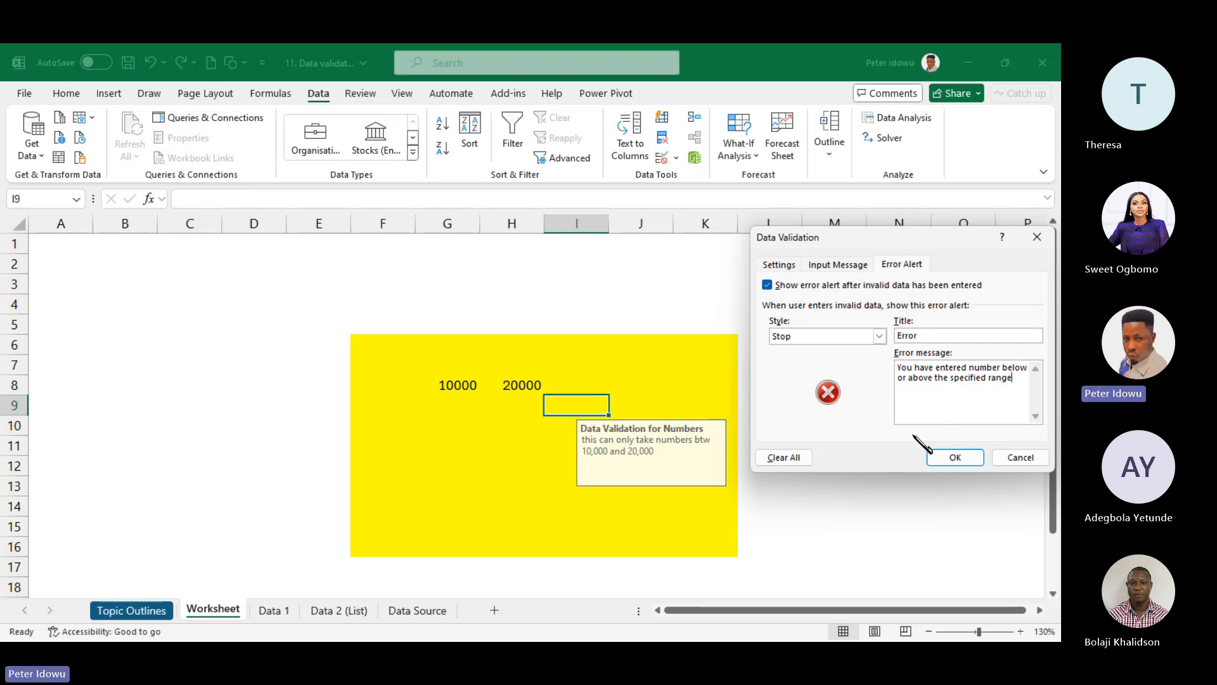
click(843, 264)
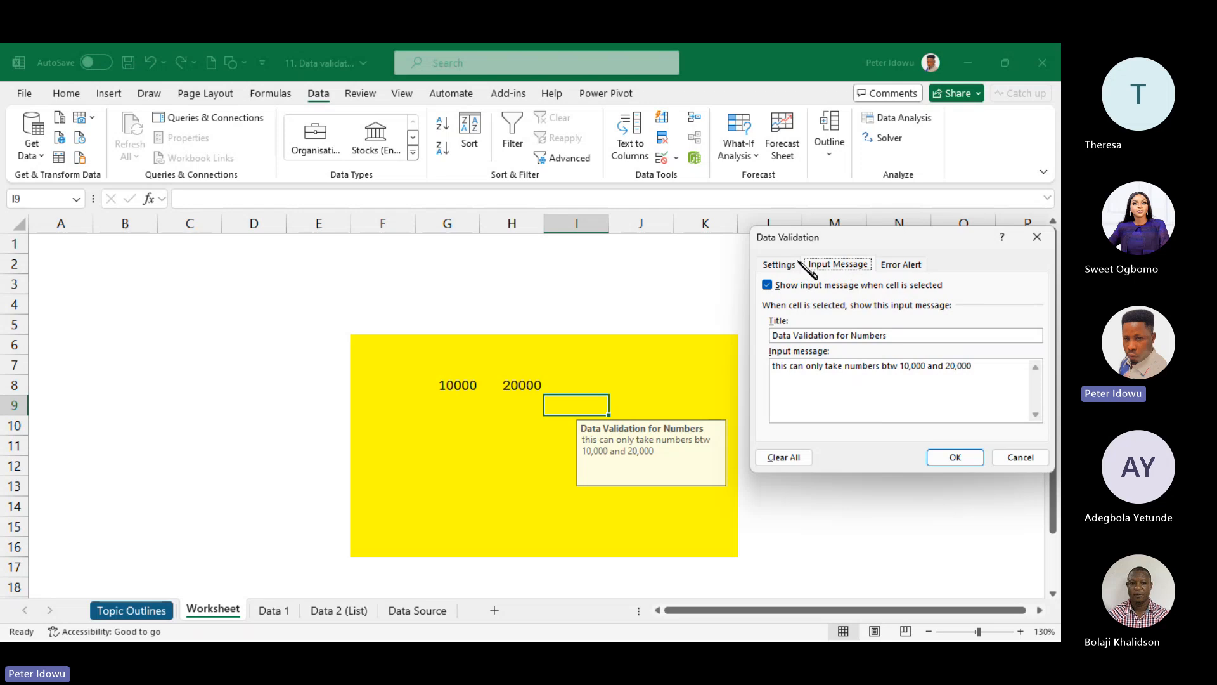
click(913, 263)
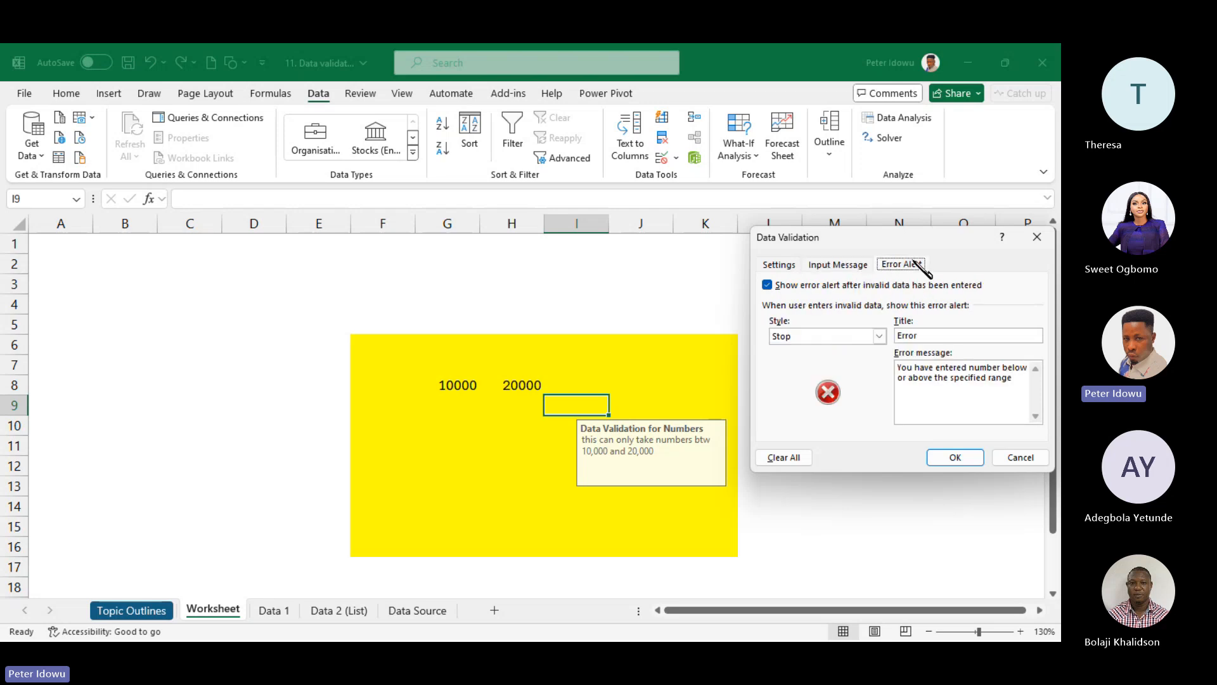
key(Return)
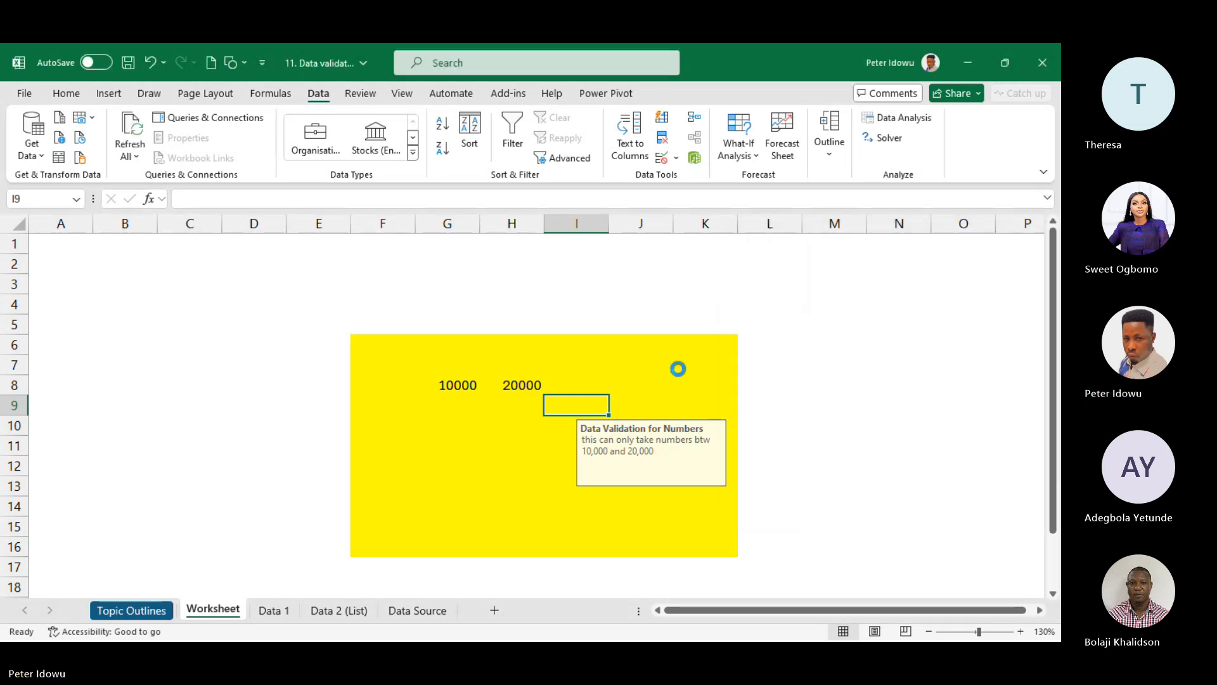
- Test J8 with 25000 and cancel the rejected entry
click(678, 369)
click(642, 387)
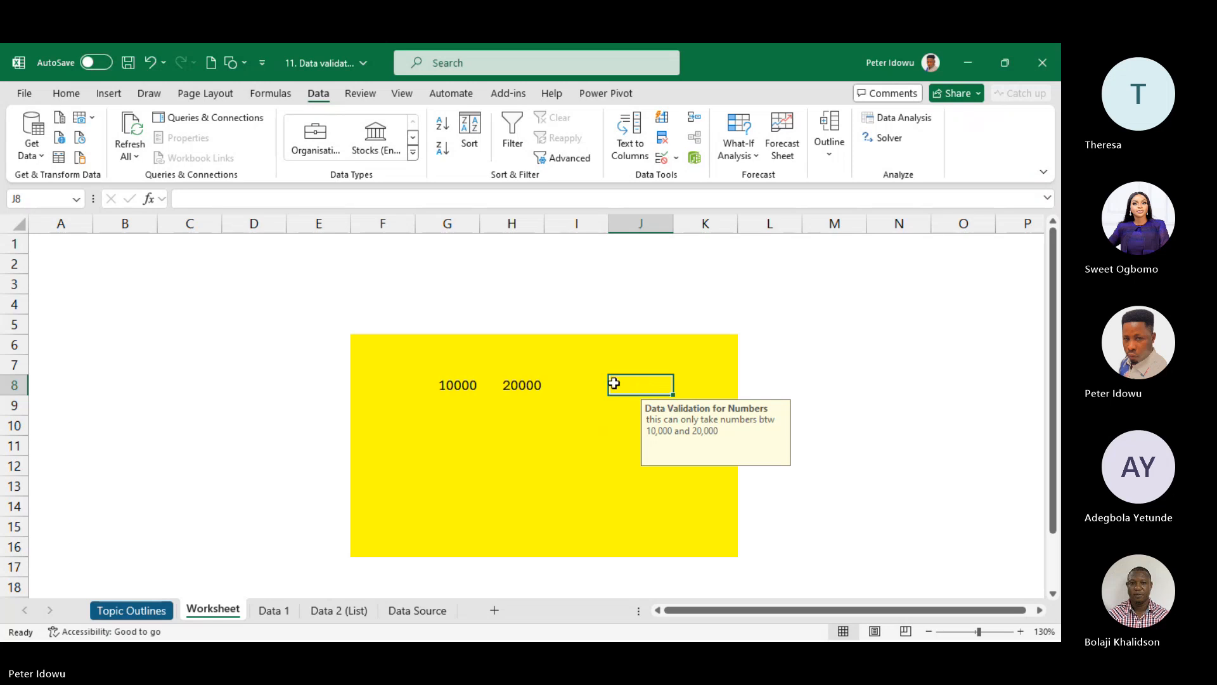
text(25000)
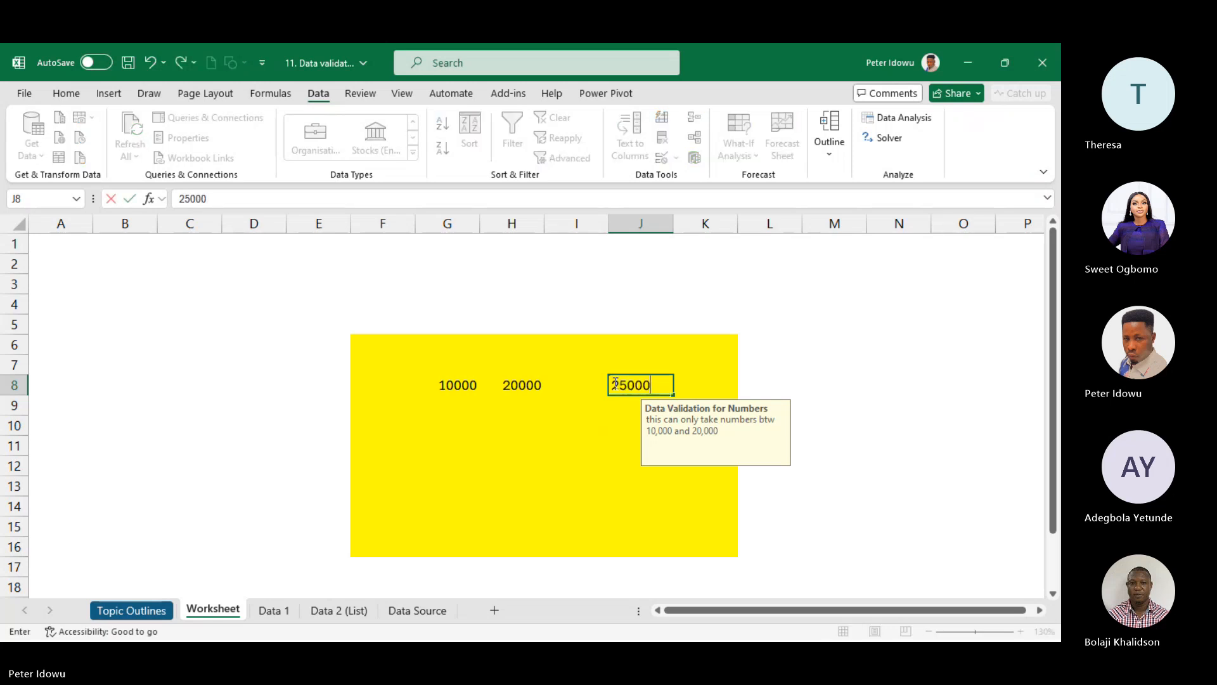
key(Return)
click(618, 381)
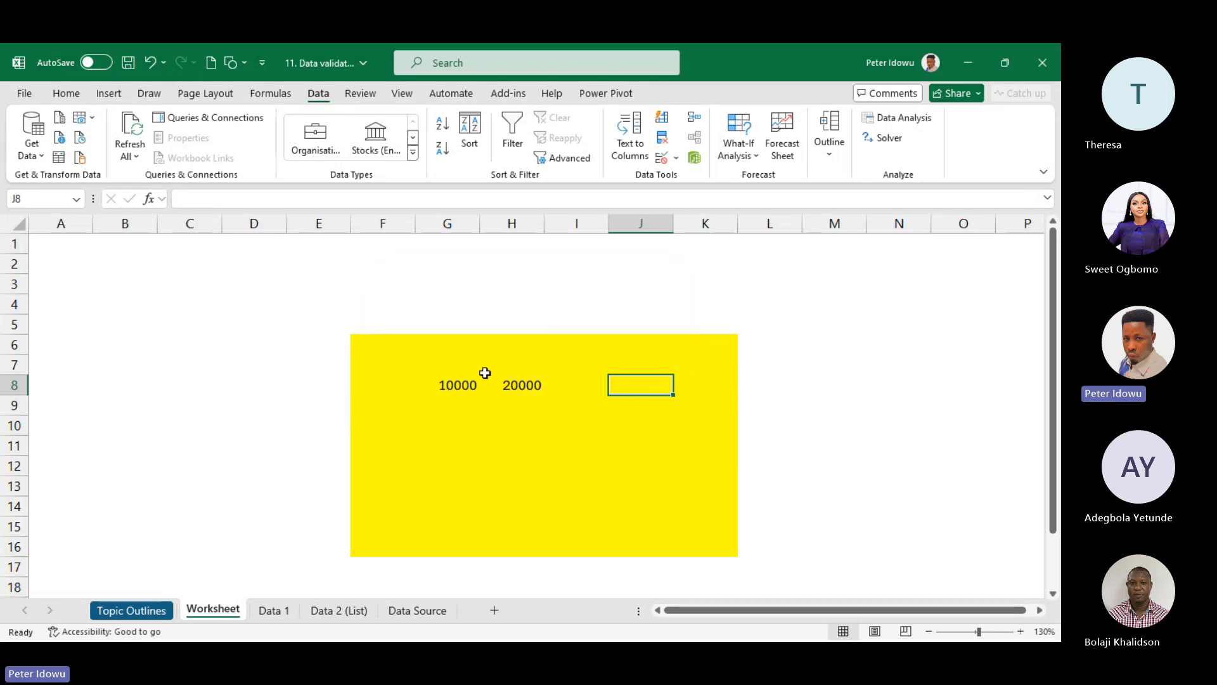
- Select the yellow range F6:K16 and clear all its validation settings
click(374, 343)
shift+click(706, 545)
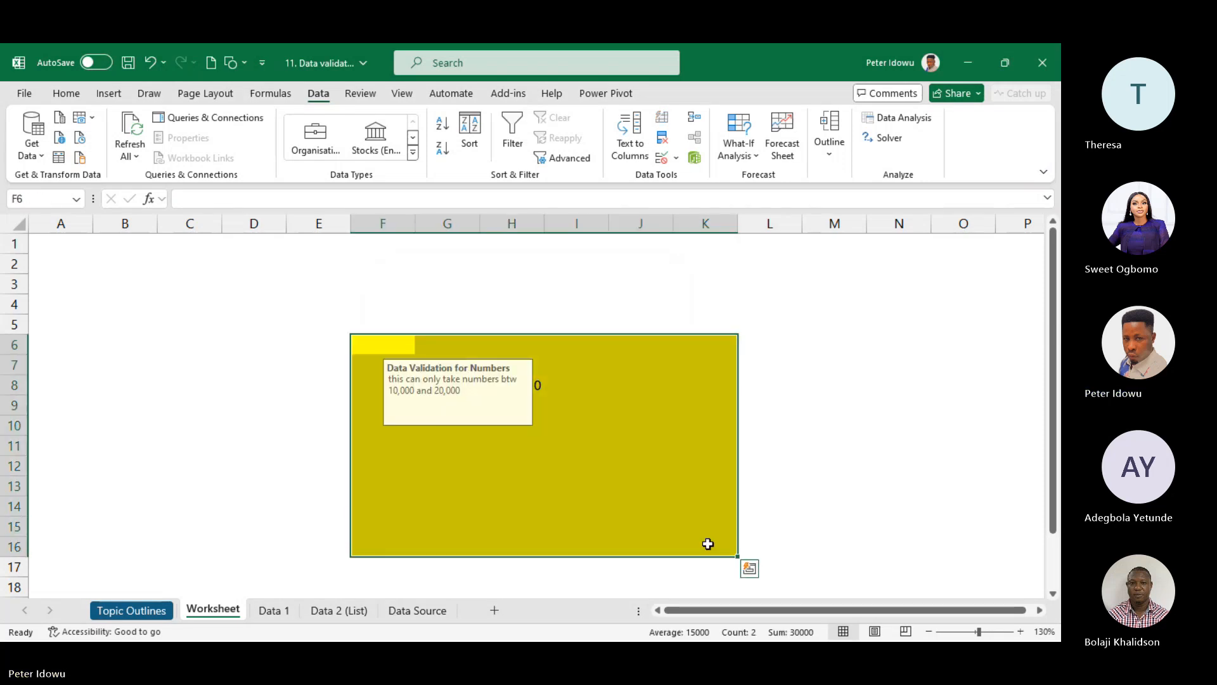
click(676, 158)
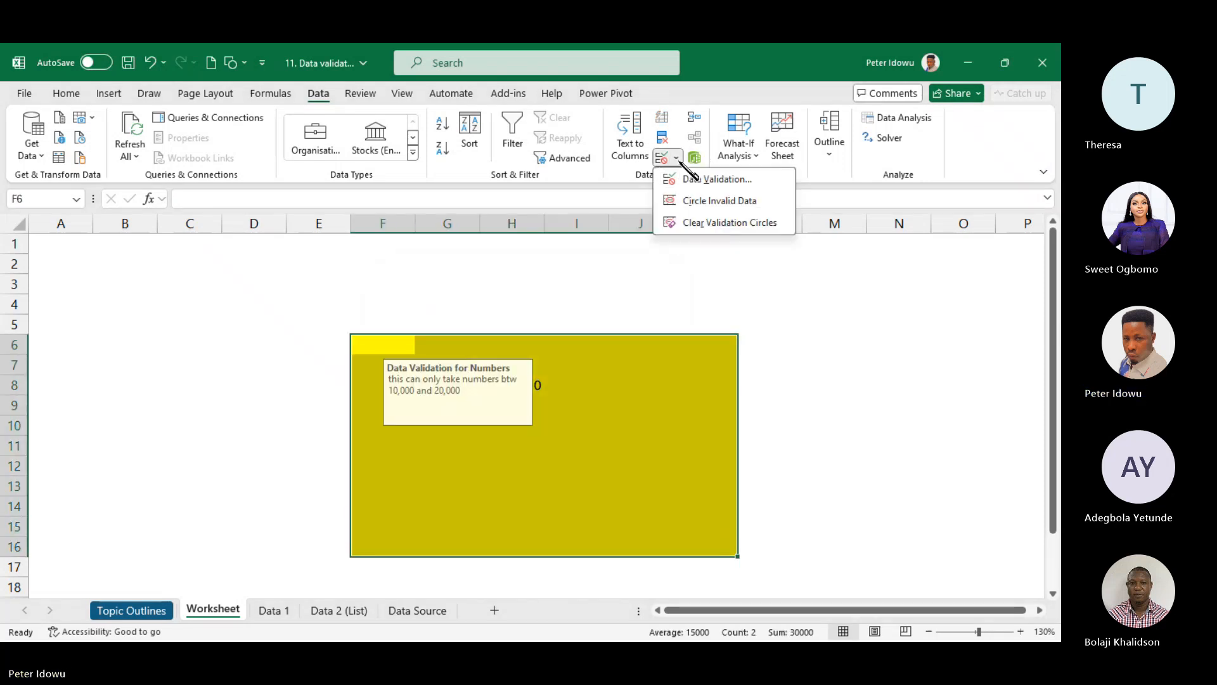
click(722, 179)
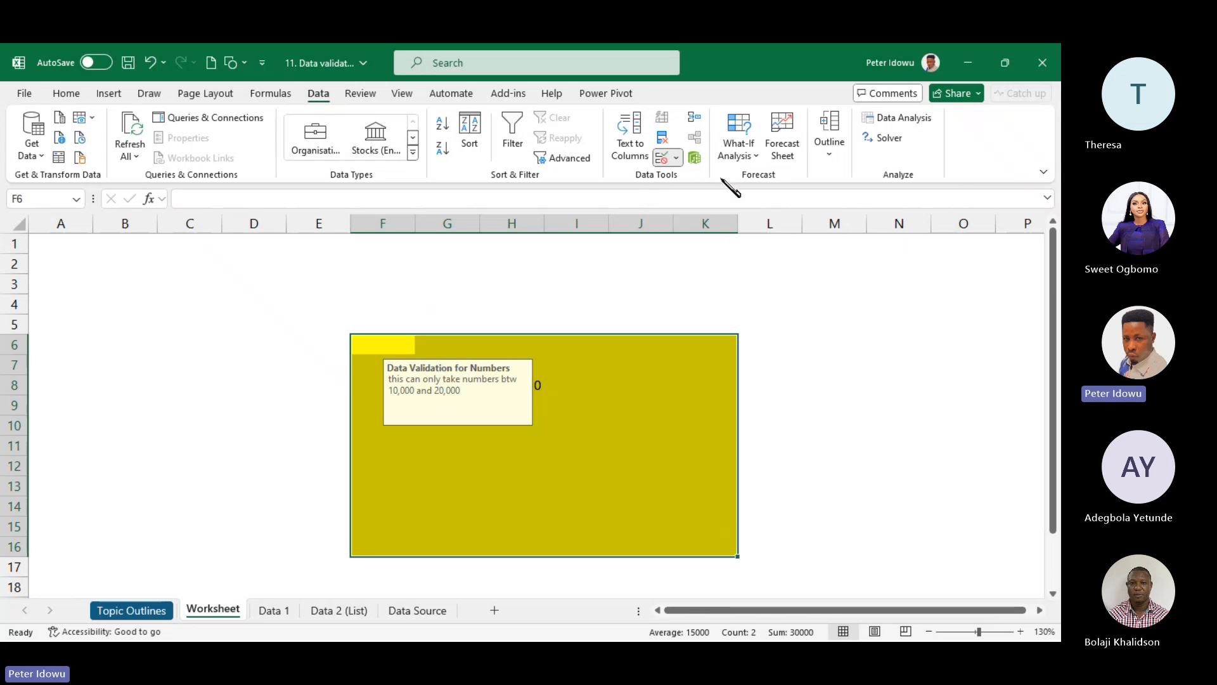
key(Escape)
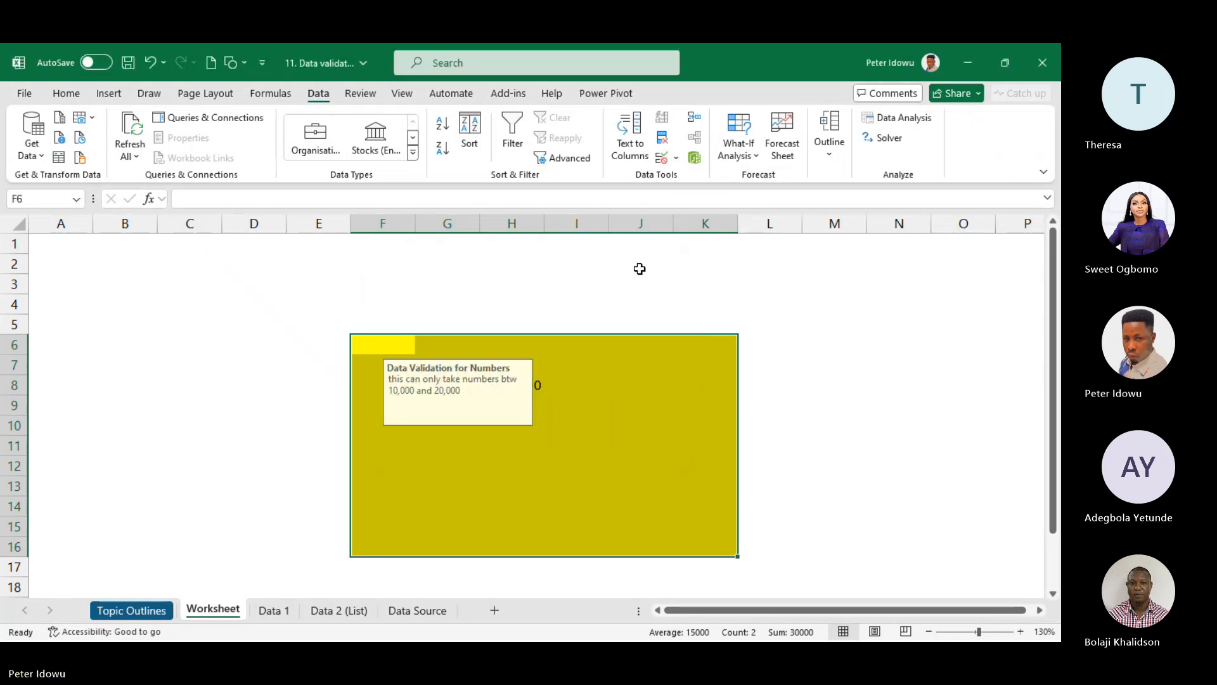
click(676, 157)
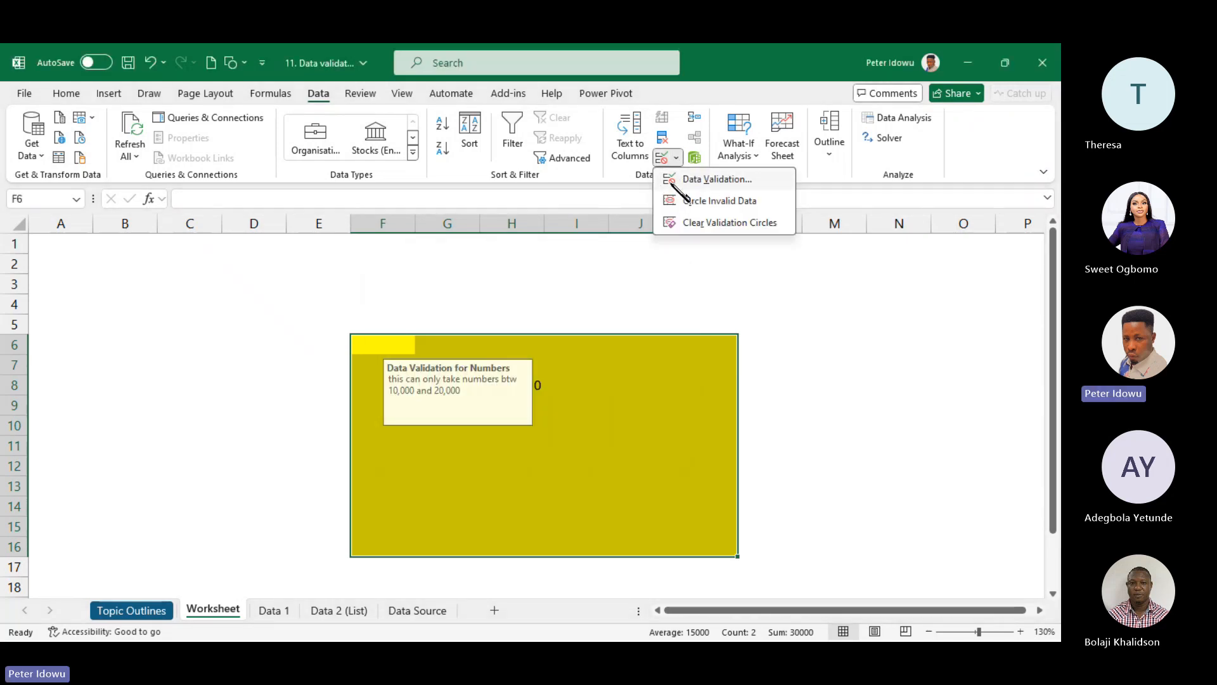
click(678, 182)
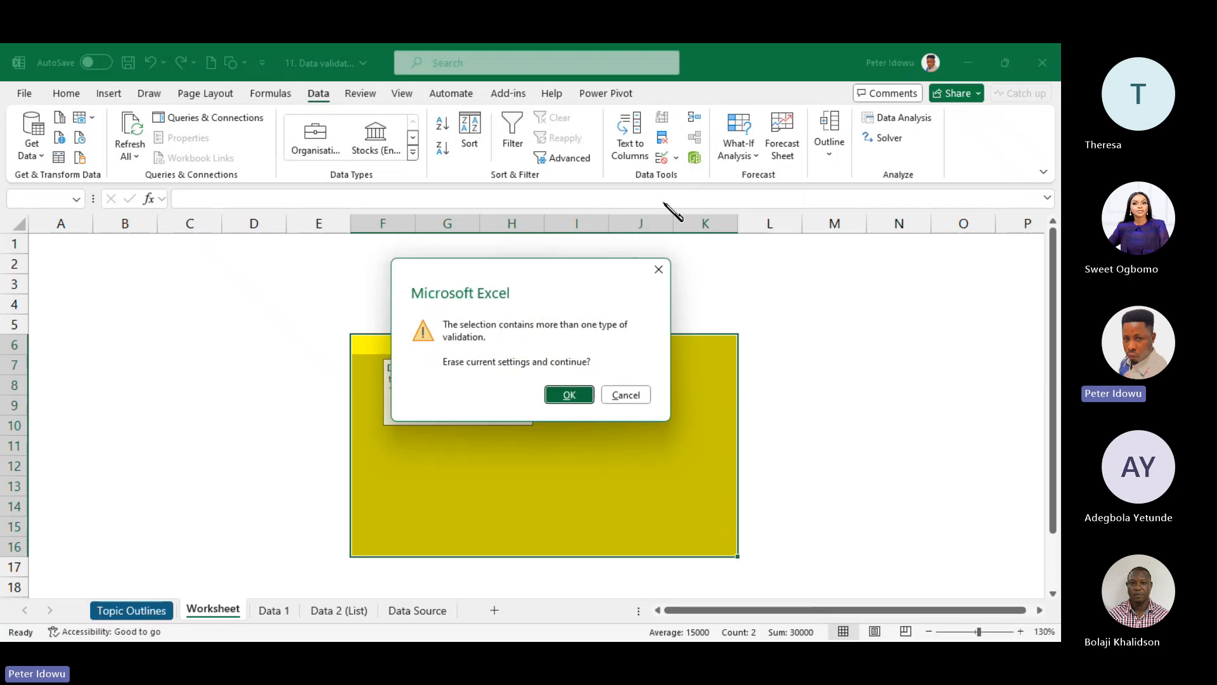
click(571, 395)
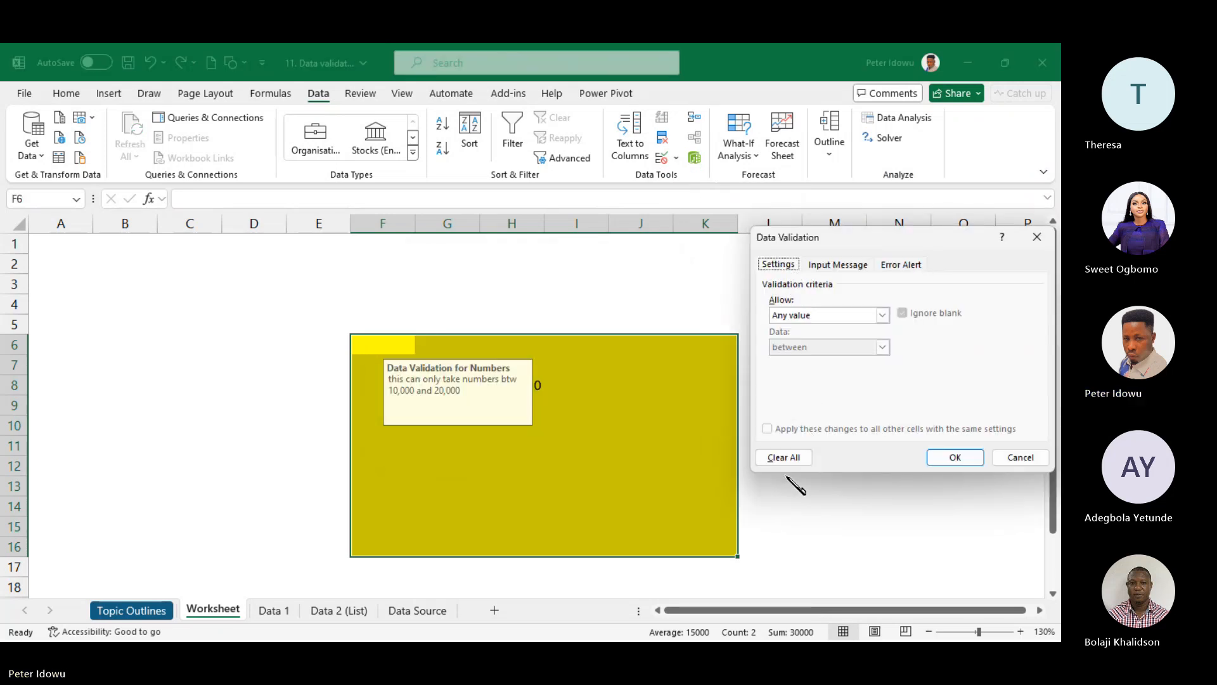
click(796, 459)
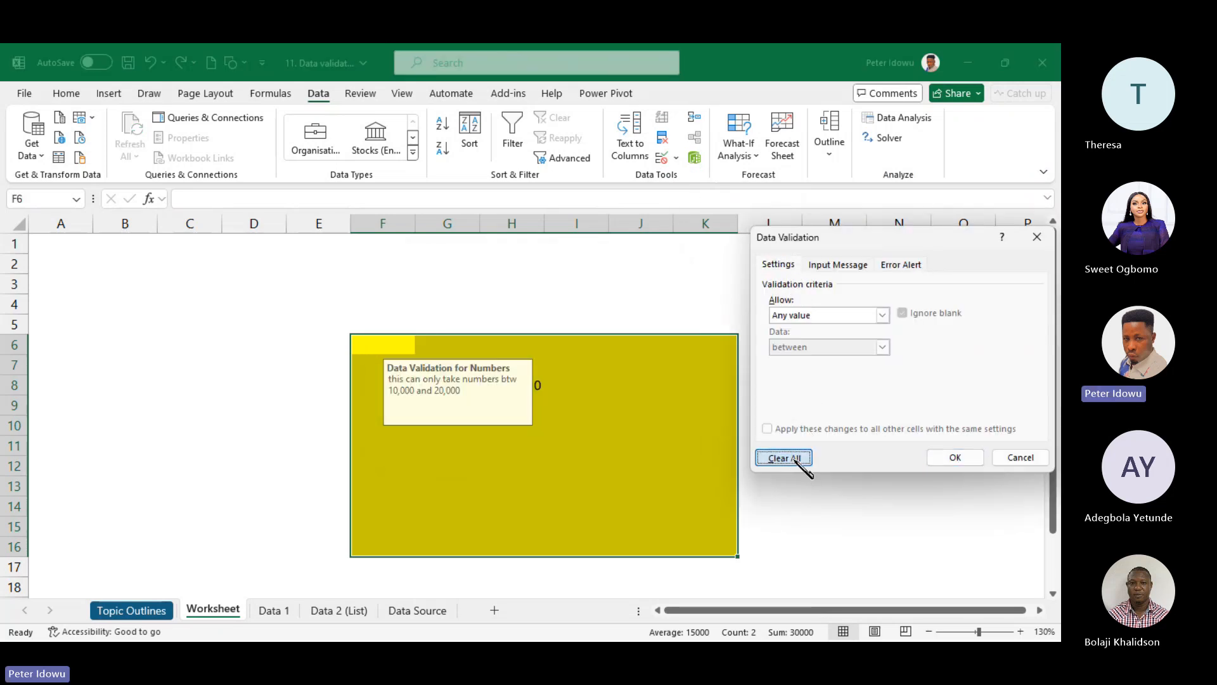
click(953, 457)
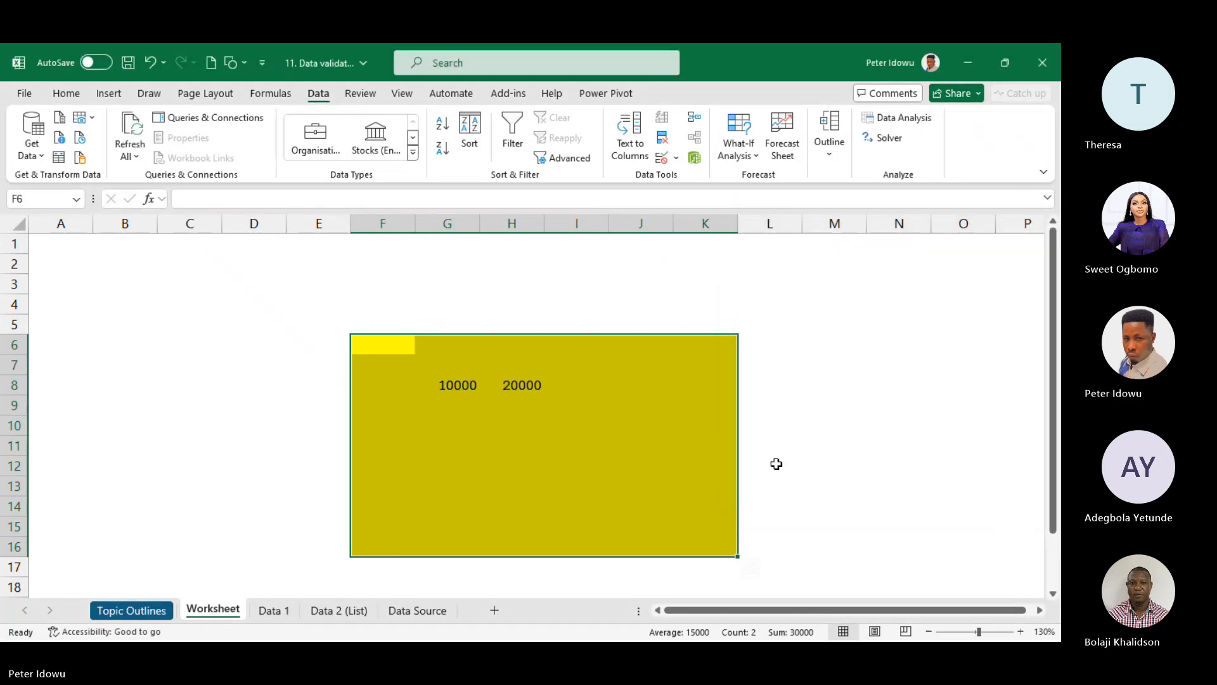
- Set a Whole number rule between minimum 10000 and maximum 20000
click(677, 158)
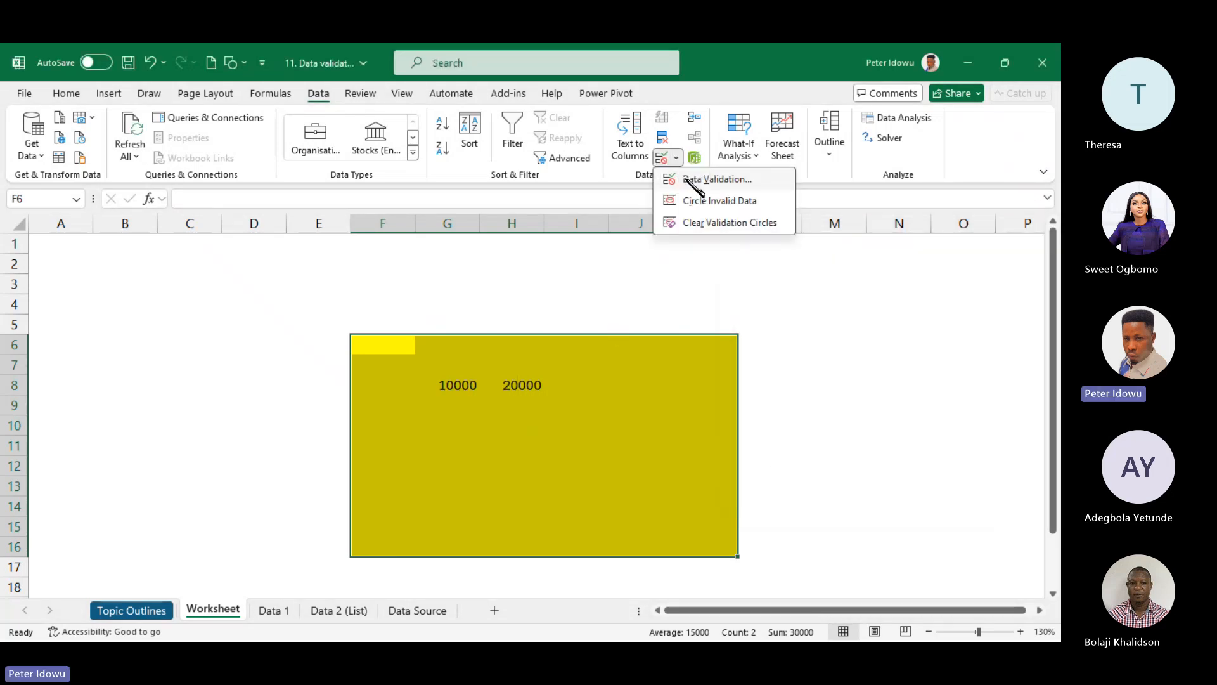
click(696, 174)
click(881, 315)
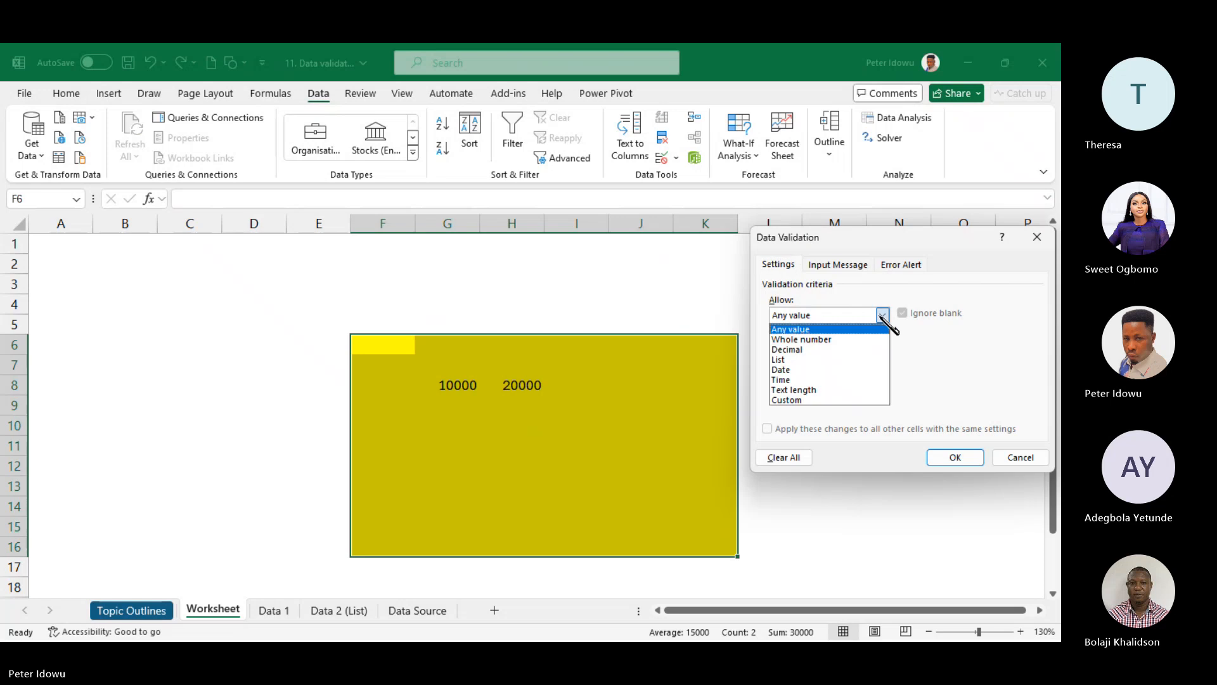
click(845, 342)
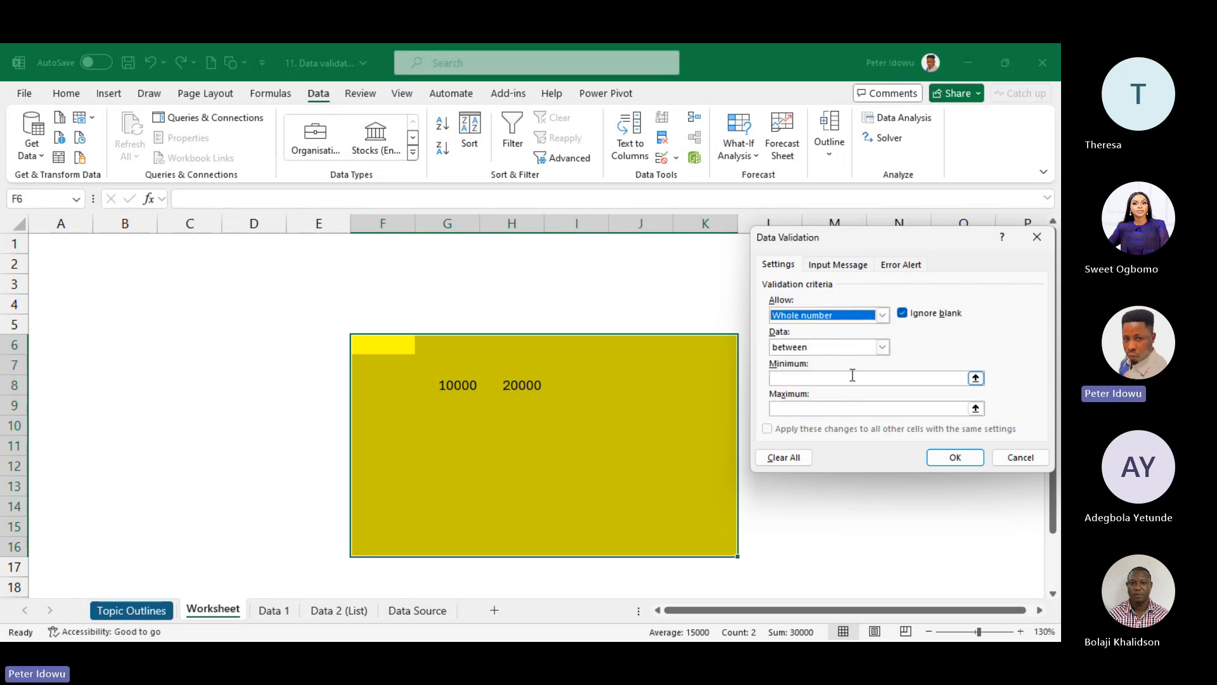
click(846, 378)
text(20000)
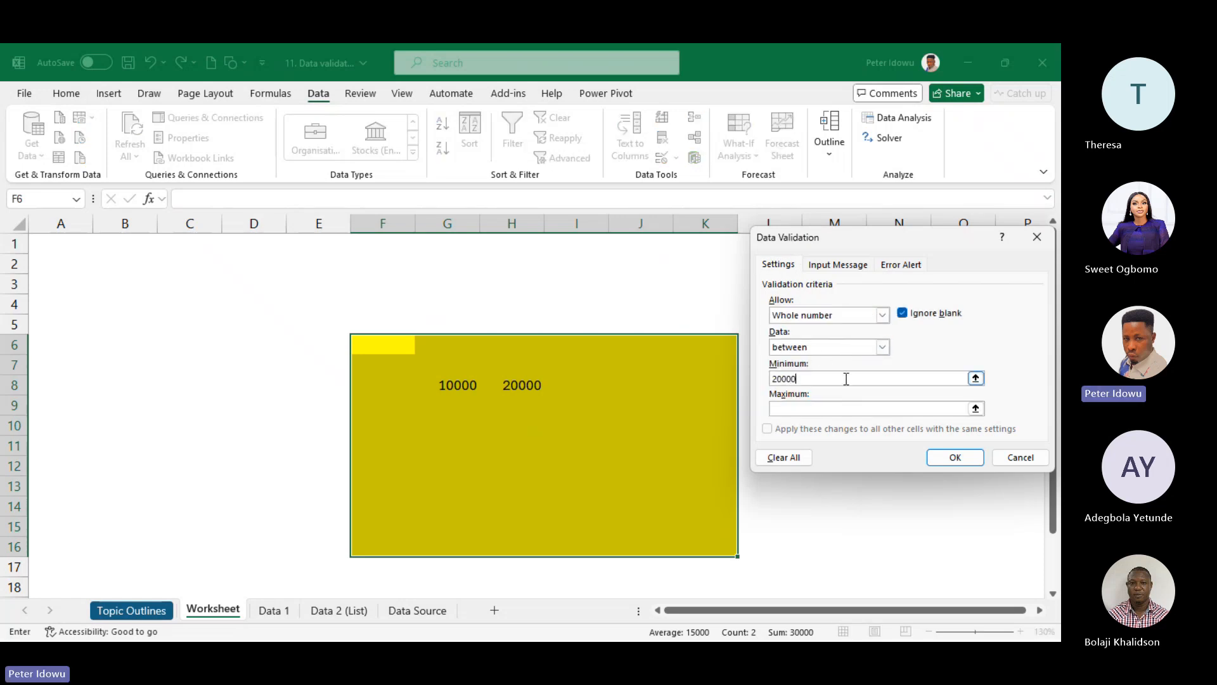
click(840, 409)
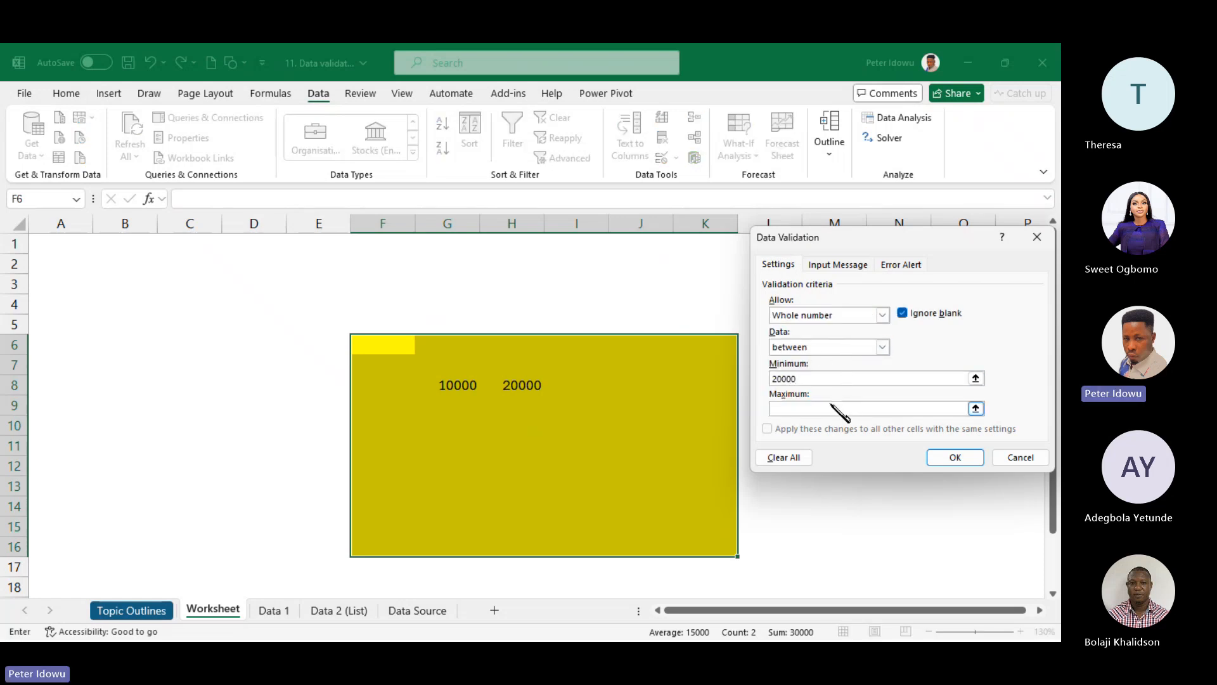
click(812, 379)
key(BackSpace)
key(BackSpace)
key(BackSpace)
key(BackSpace)
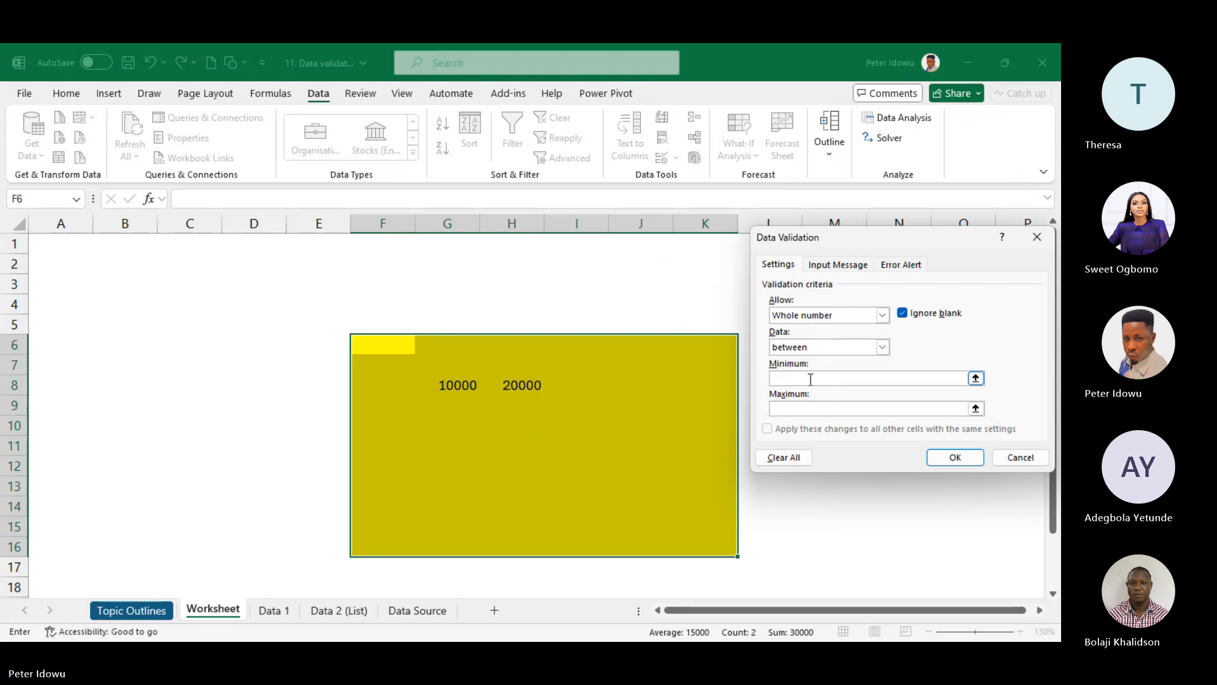
text(10000)
click(786, 408)
text(20000)
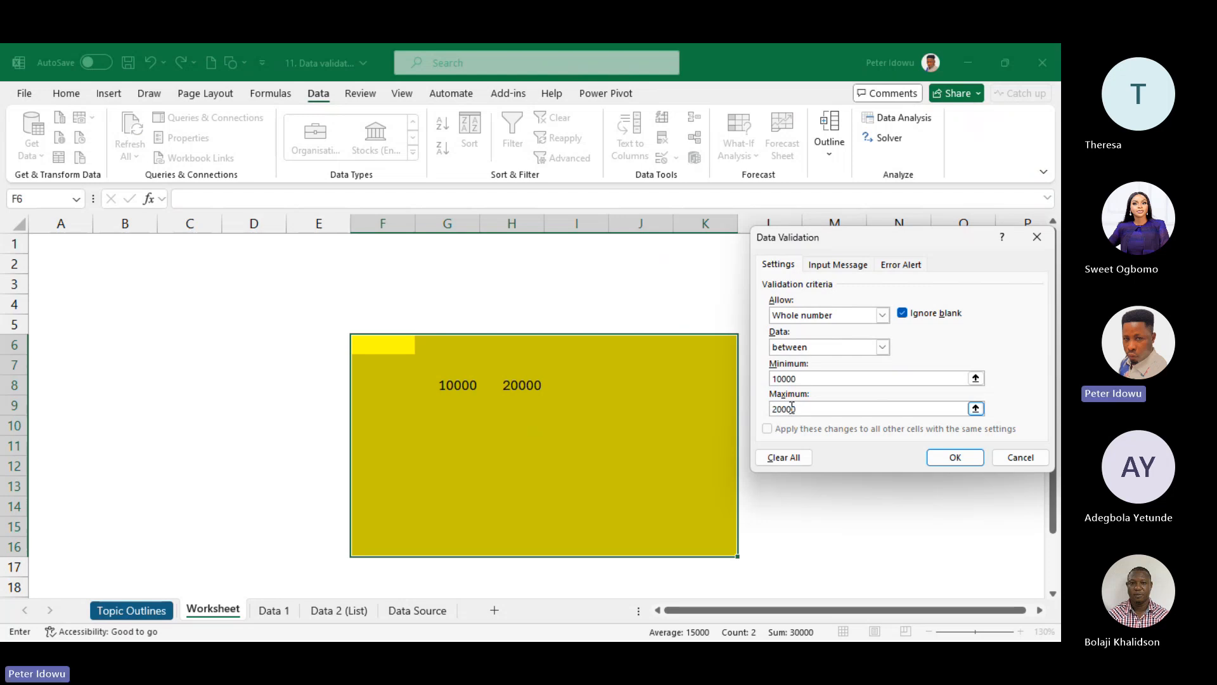
- Add an input message titled 'data Validation' saying you can only enter numbers btw 10000 & 20000
click(837, 264)
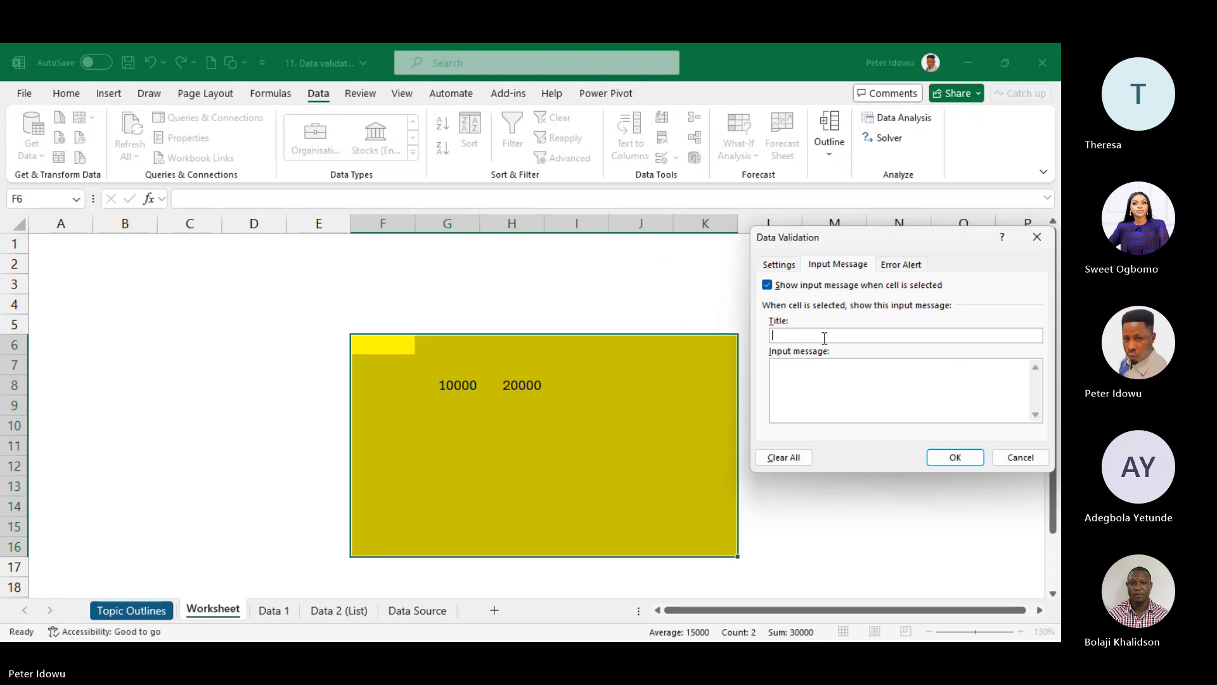
text(data )
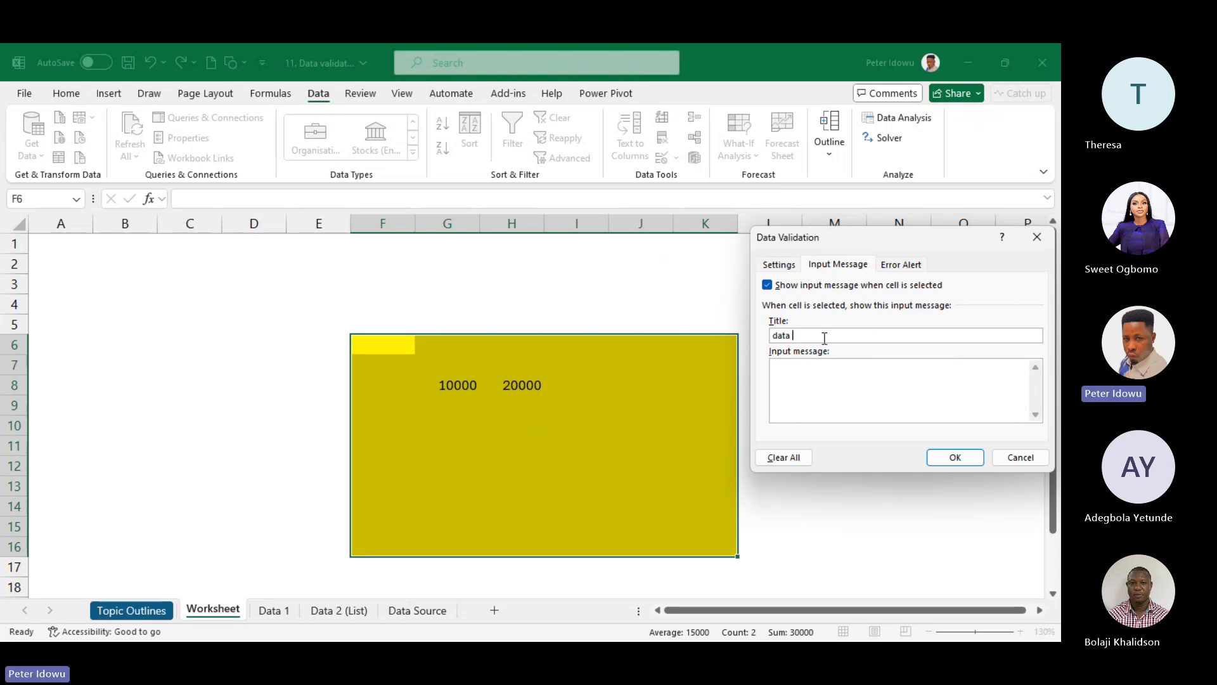
text(Validation)
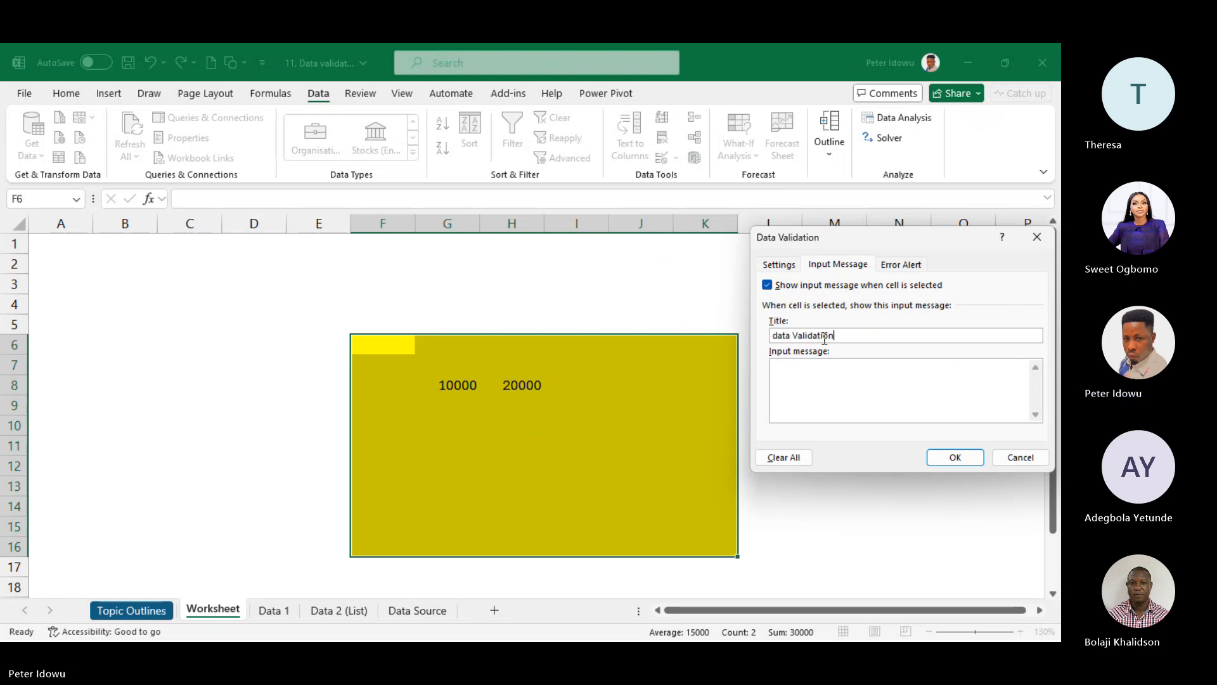
click(809, 377)
text(yp)
text(ou )
text(can onl)
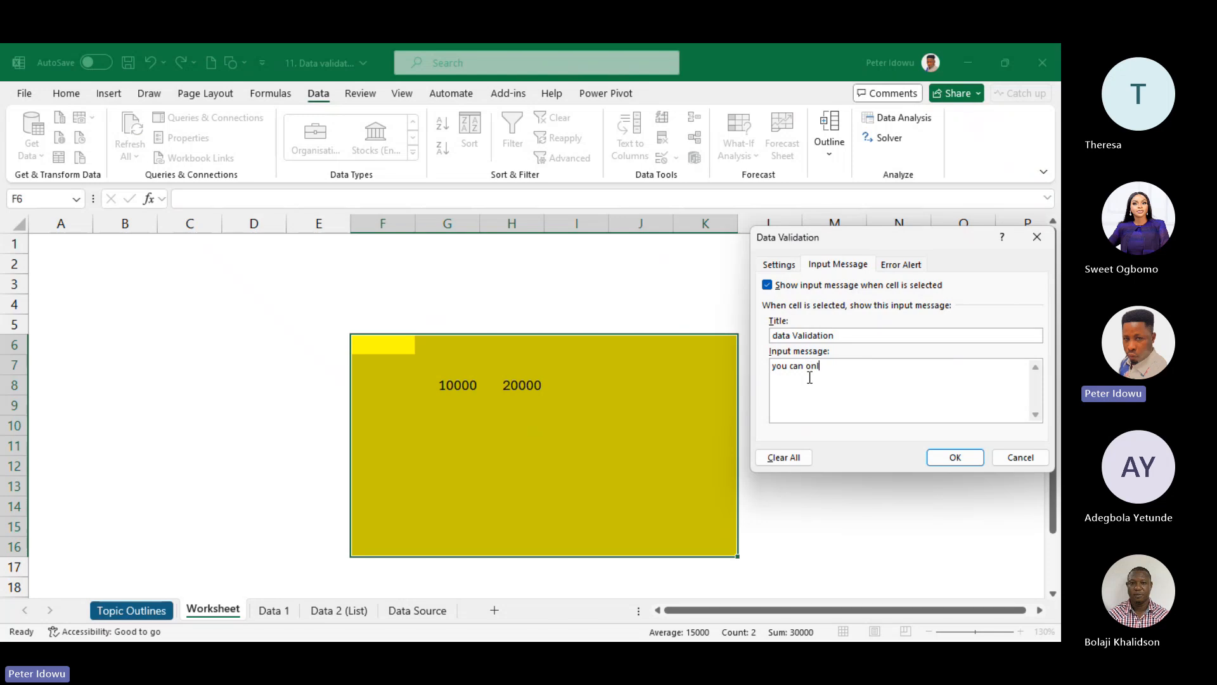
text(y enter )
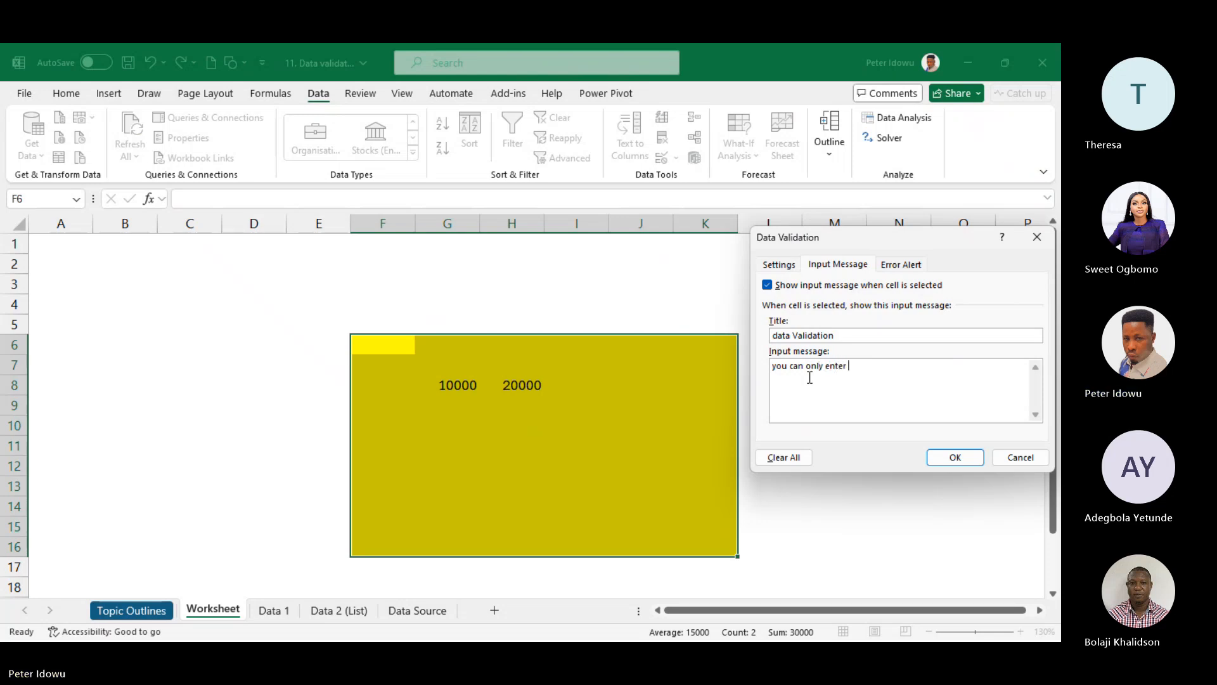
text(num)
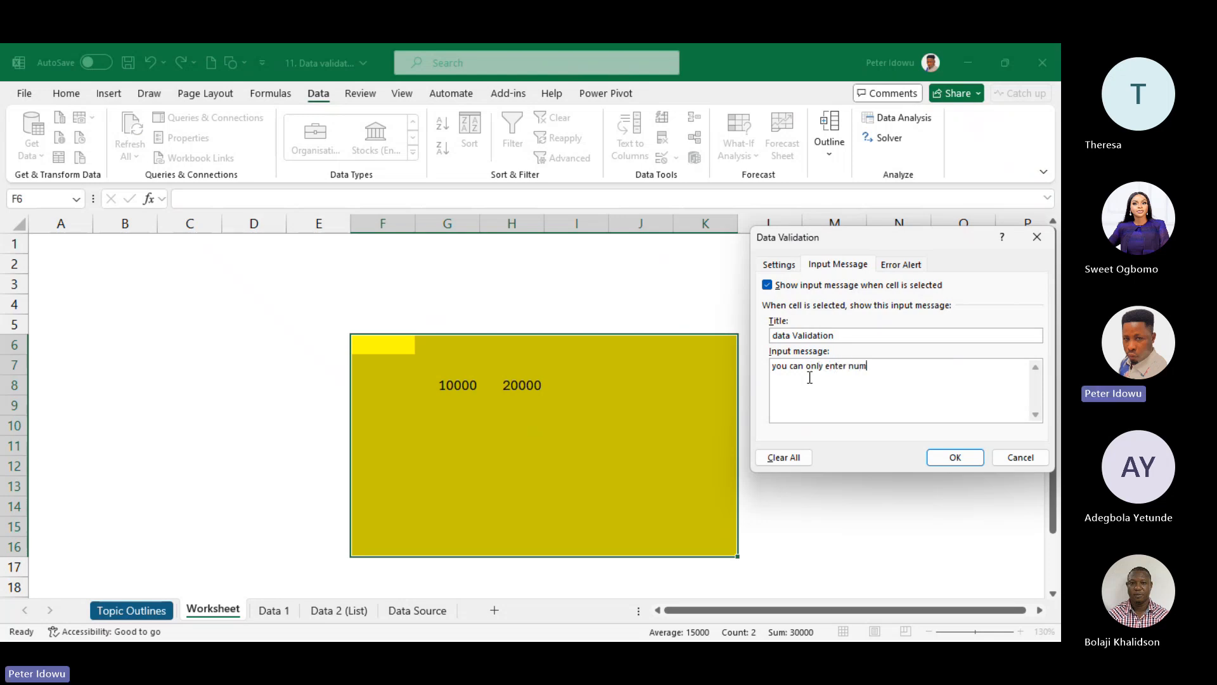
text(bers b)
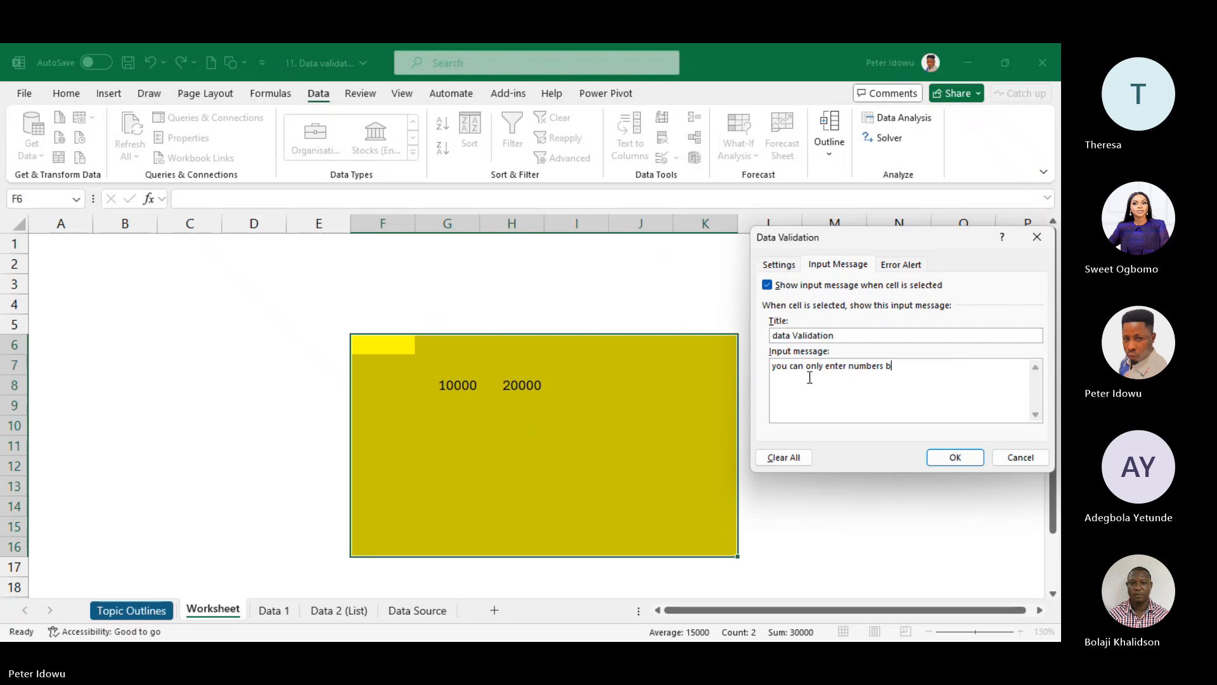
text(tw 10000 & )
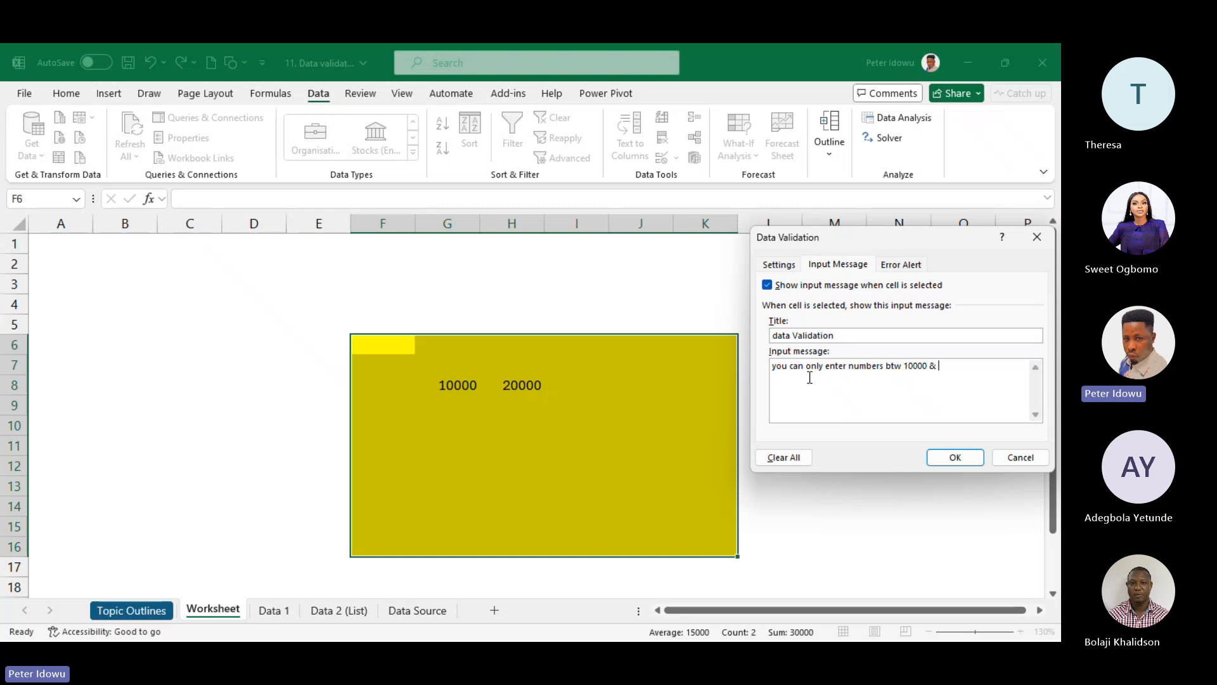
text(20000)
- Try the Warning alert style, then set the error alert back to Stop
click(911, 263)
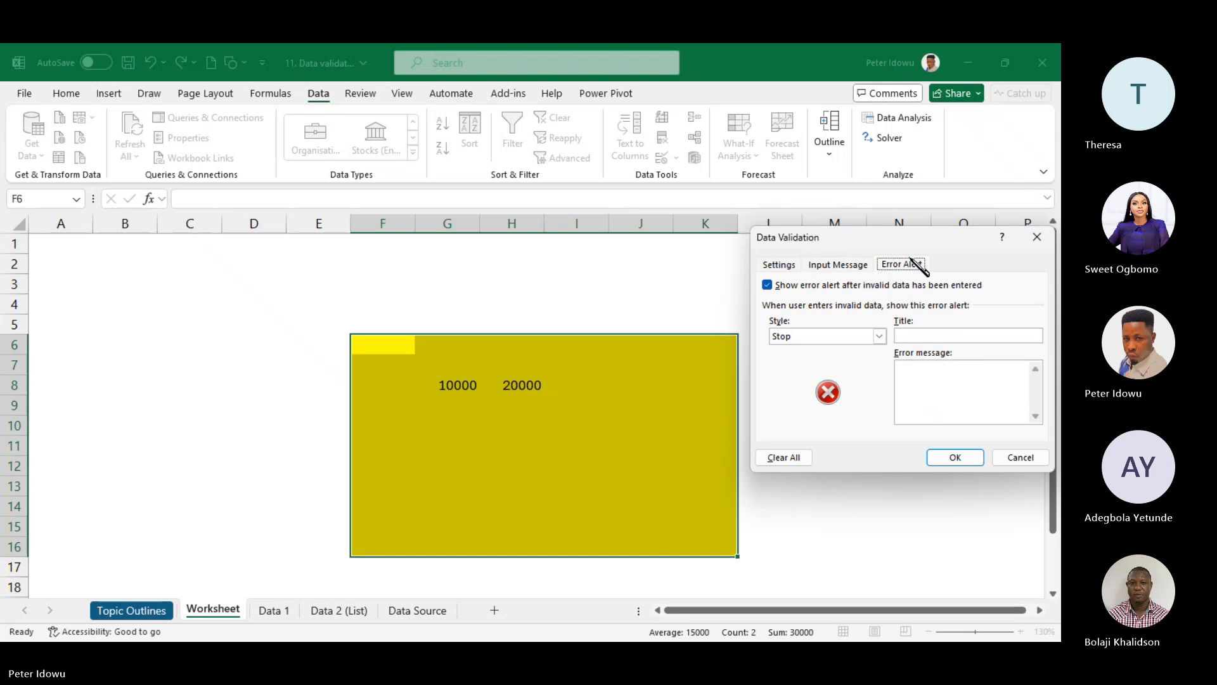
click(880, 337)
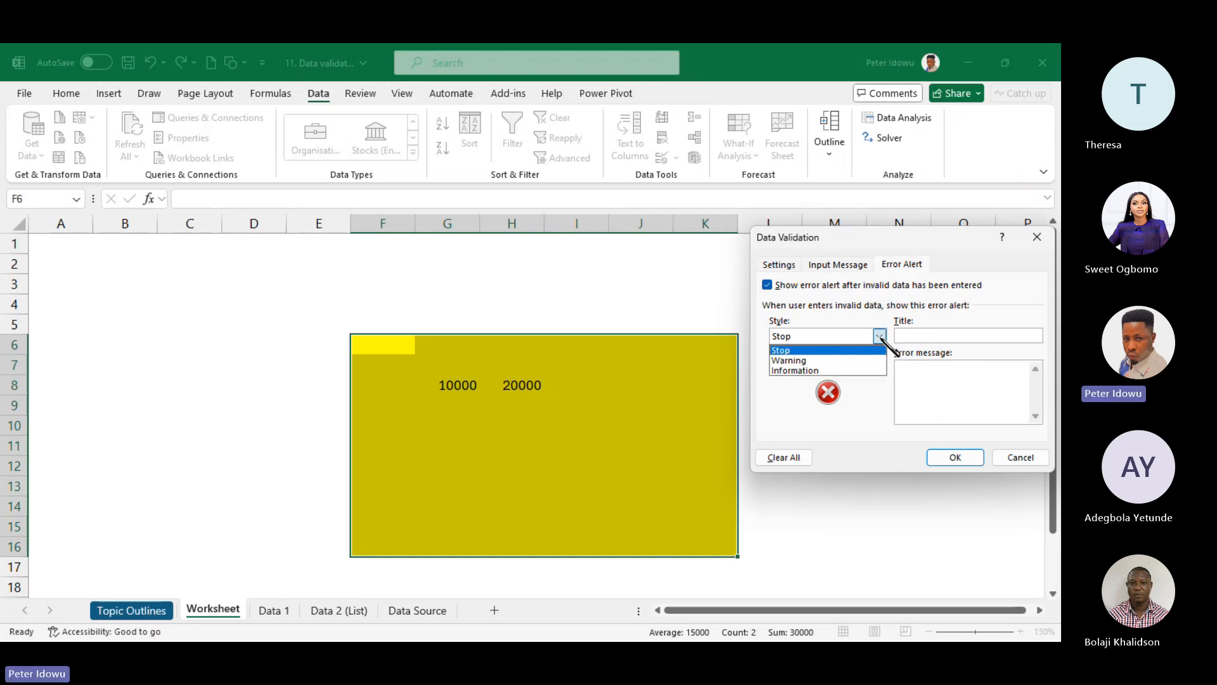
click(879, 337)
click(880, 336)
click(915, 336)
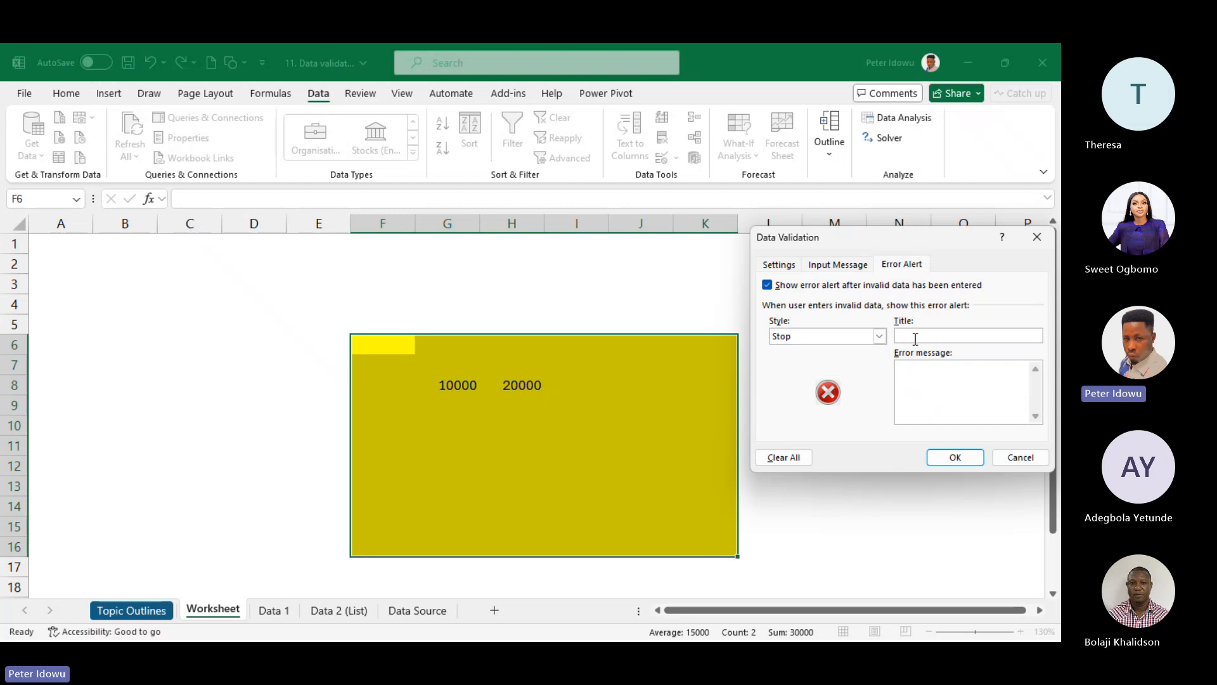
click(880, 337)
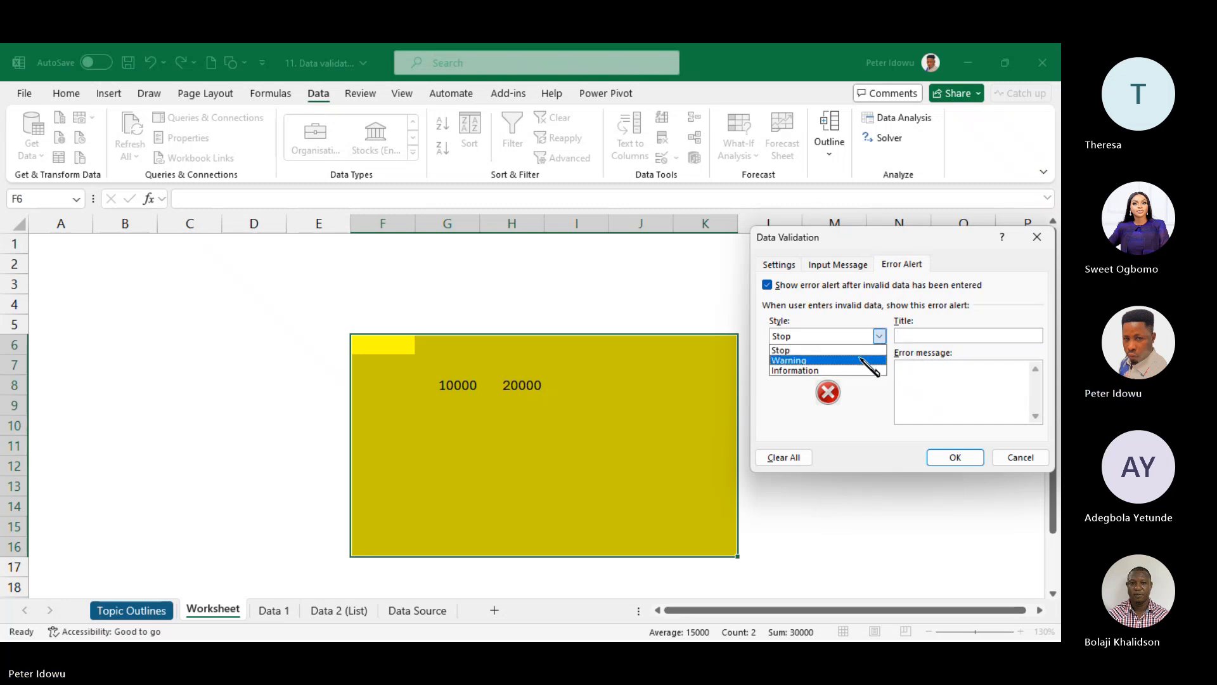
click(856, 360)
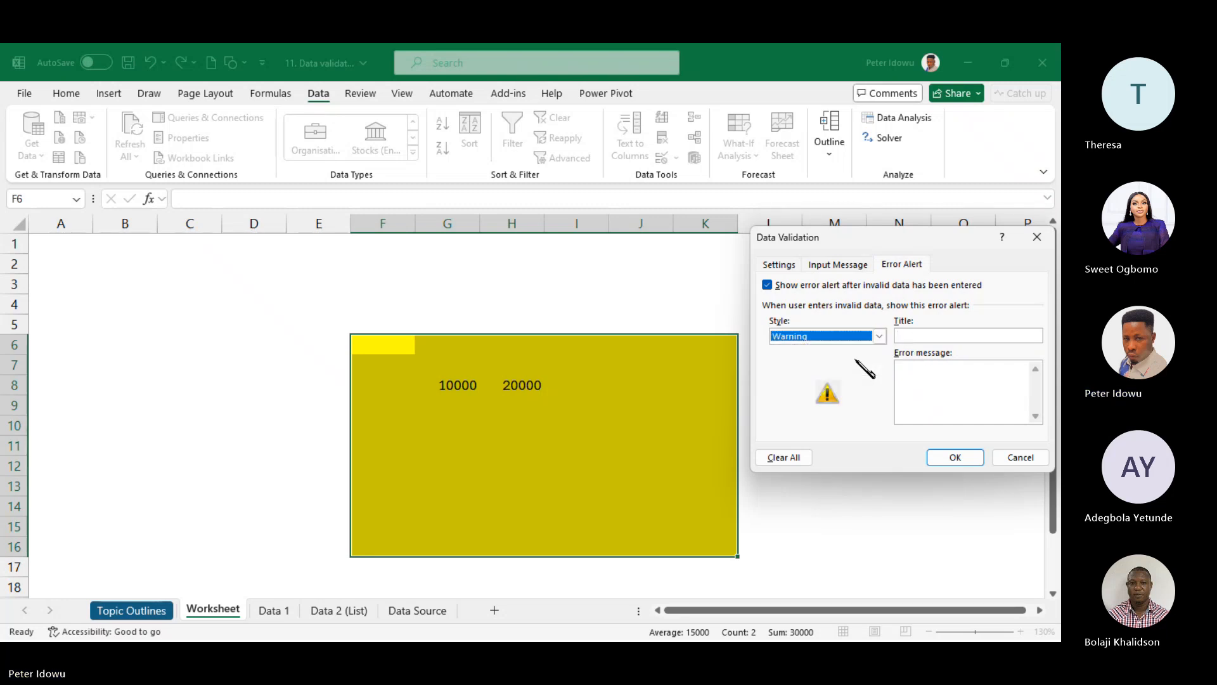
click(880, 337)
click(850, 348)
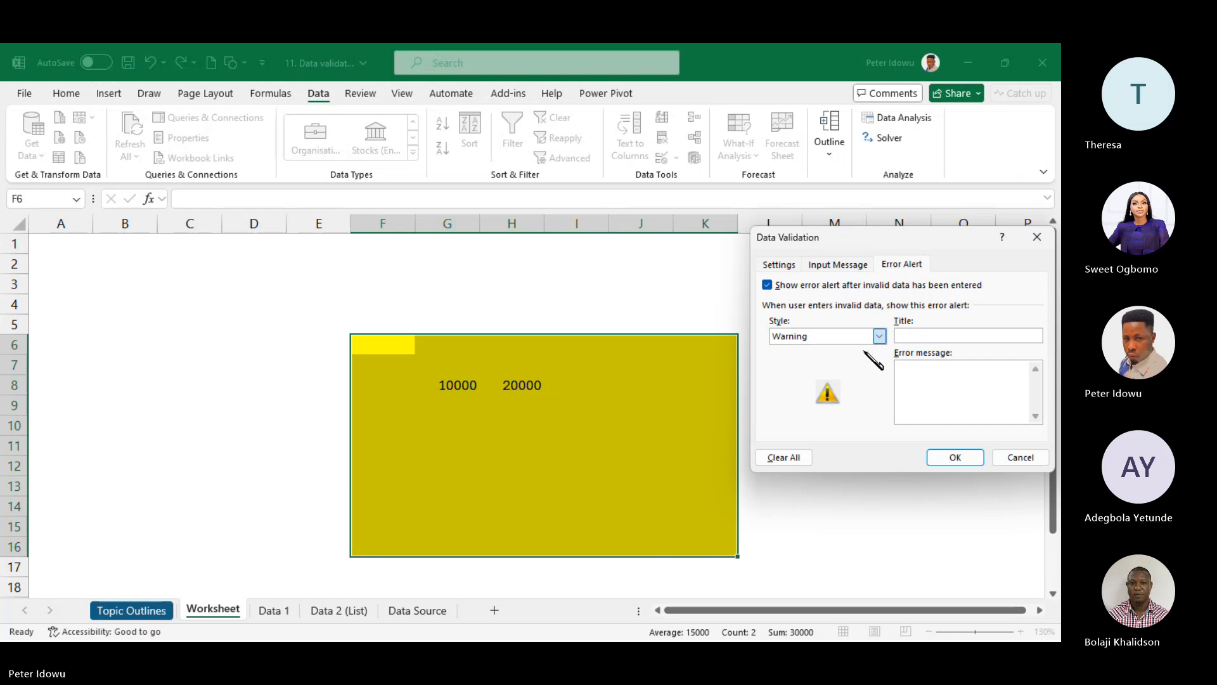
- Title the alert 'Error alert' with message 'You have entered number not withing the specified range', then apply
click(924, 340)
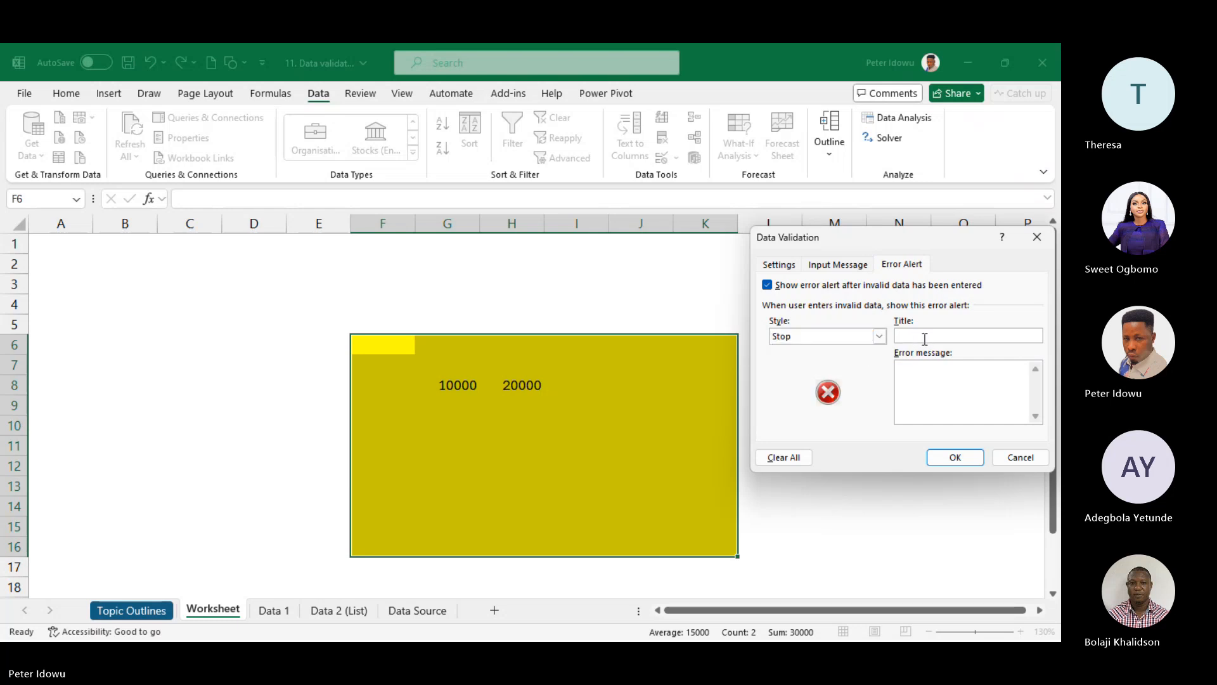
text(Error alert)
click(926, 378)
text(You have entered number not withing th)
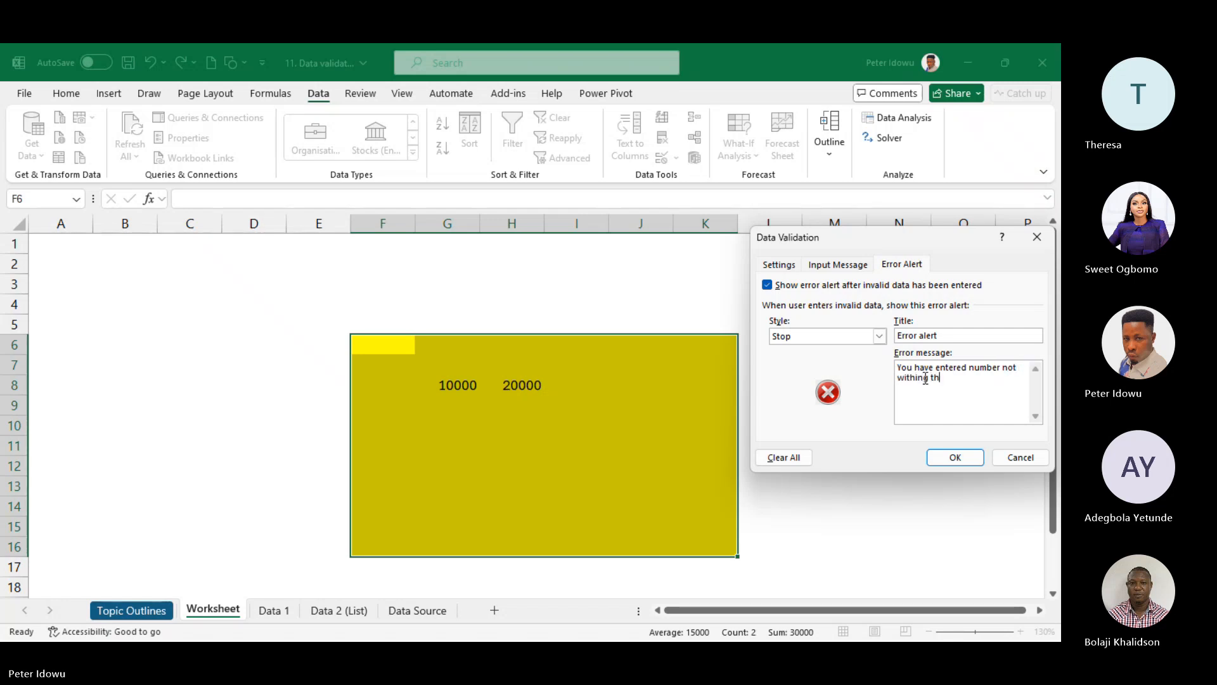
text(e specified range)
click(837, 264)
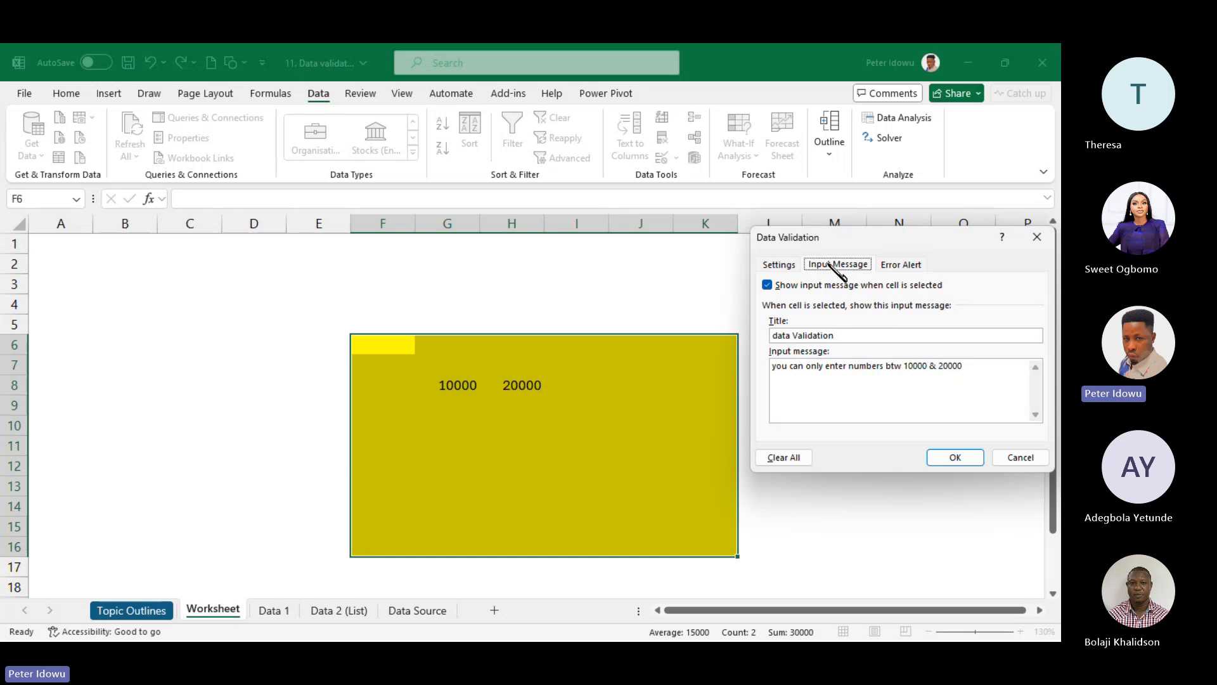
click(780, 264)
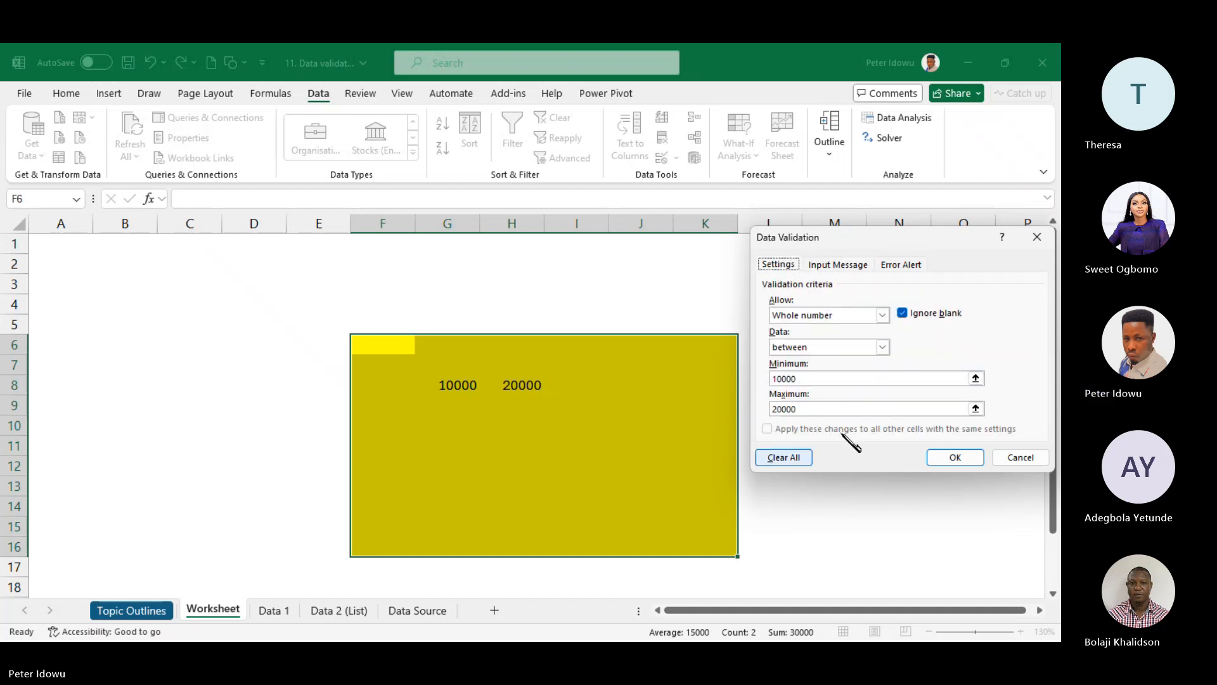
click(952, 458)
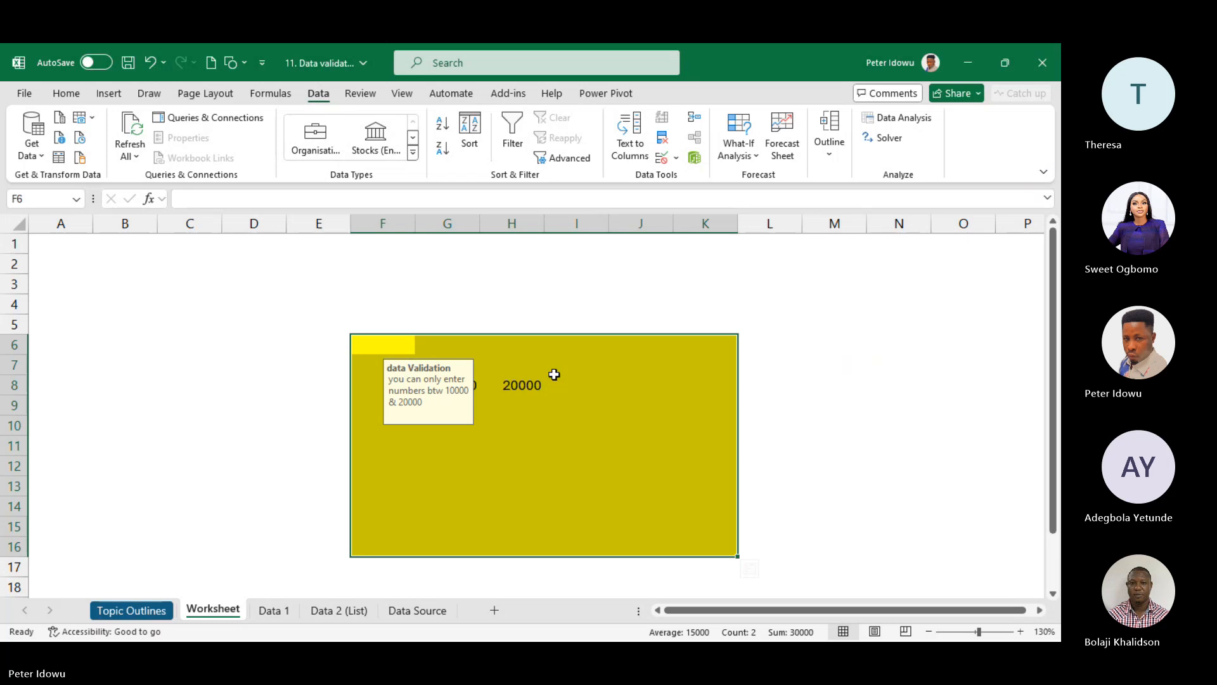
- Test I7 with 25000, discard the rejected entry, and reselect the yellow range
click(595, 371)
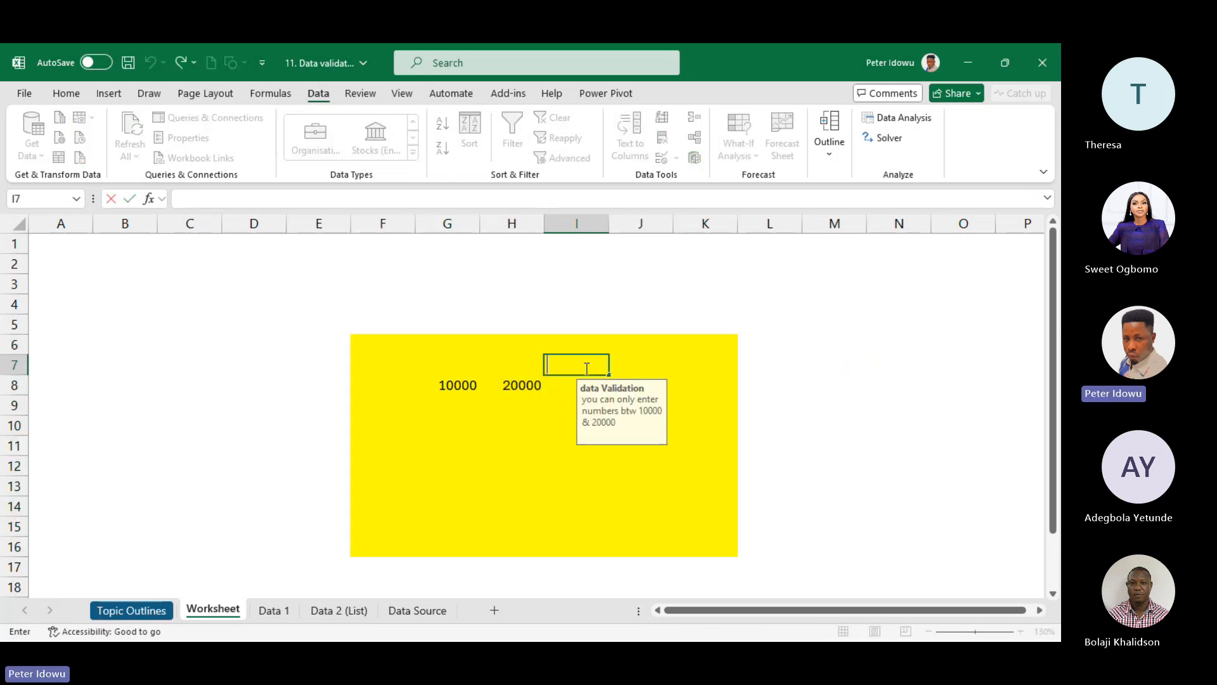
text(25000)
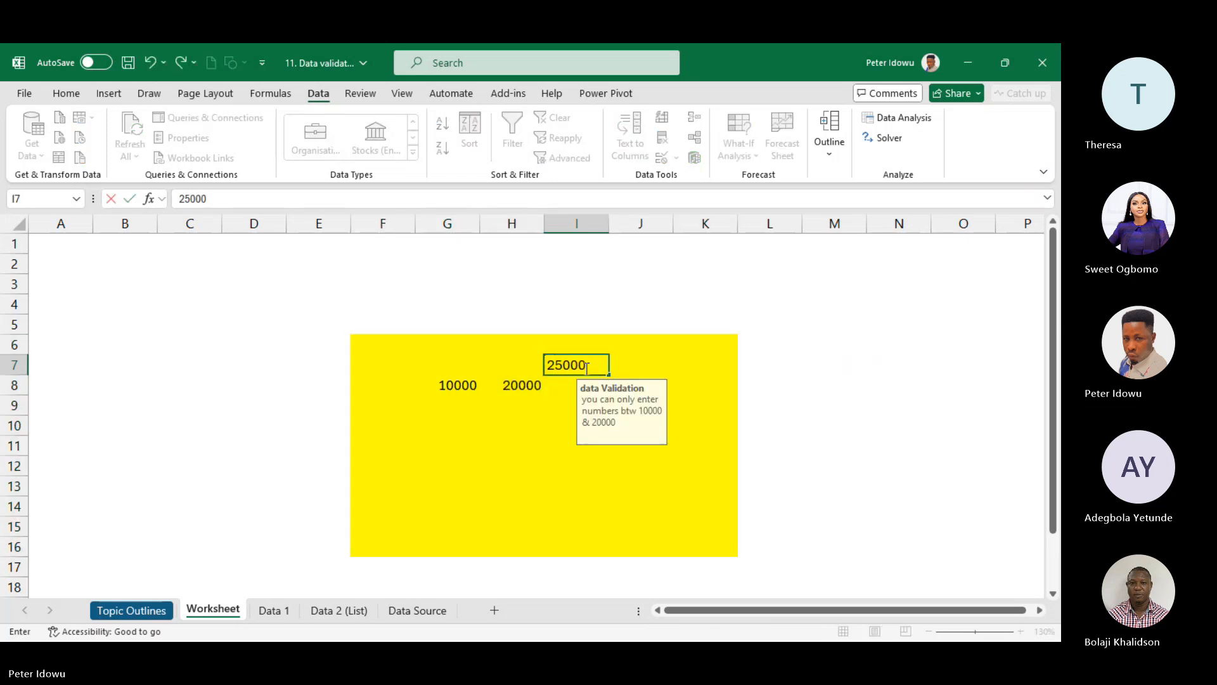
key(Return)
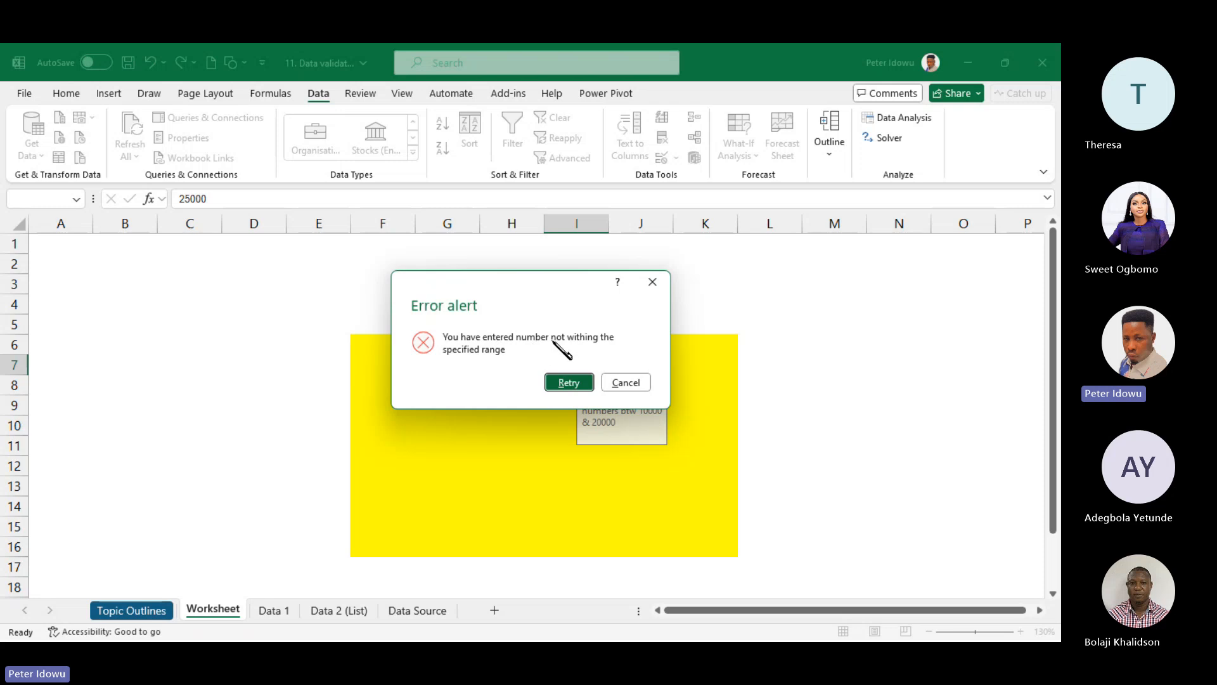
click(574, 384)
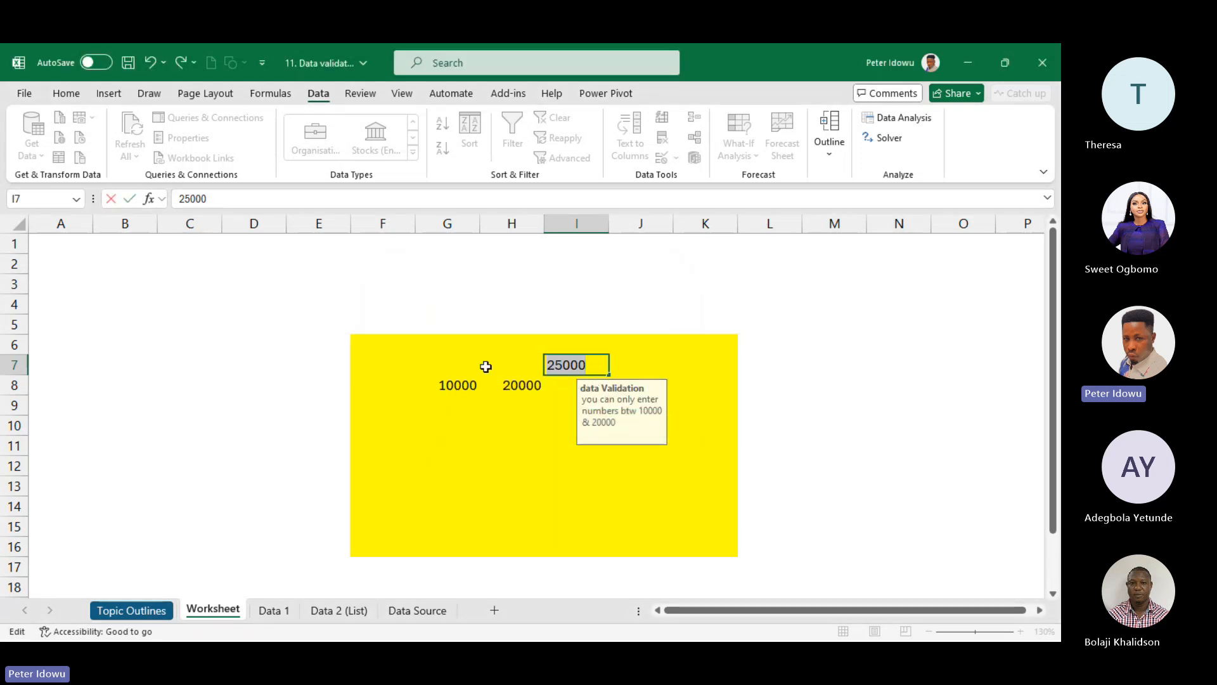
key(Escape)
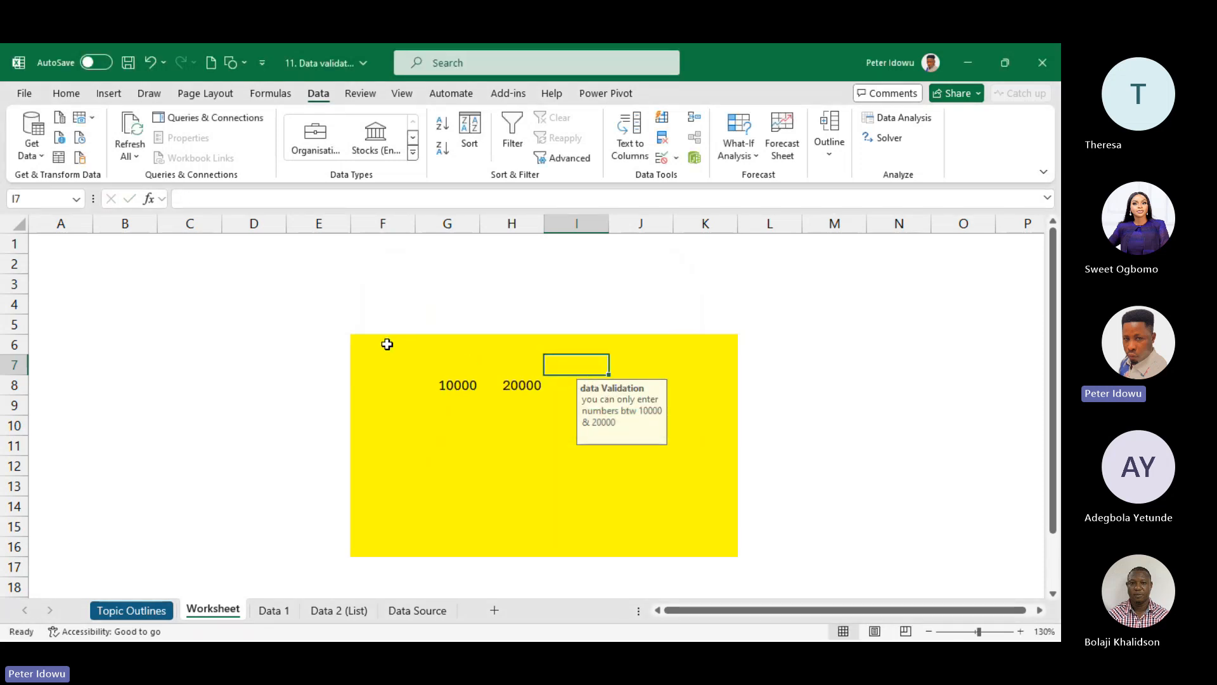
drag(386, 342, 701, 538)
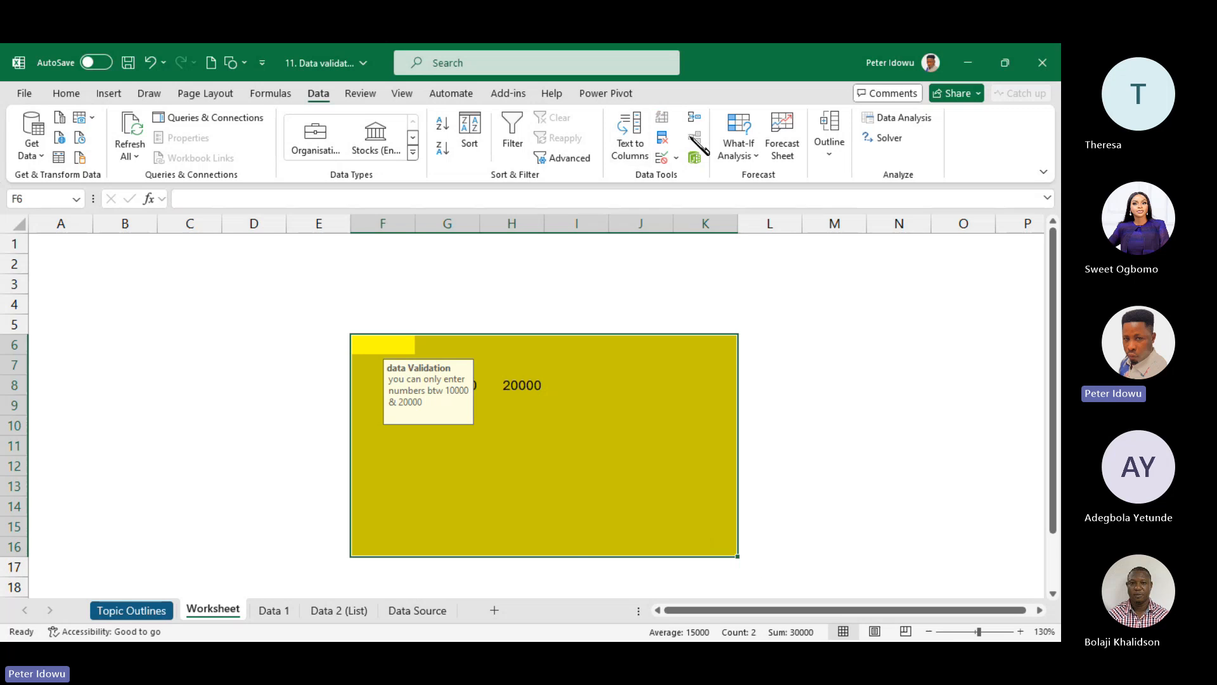
- Change the error alert title to 'Error ! Error! Error!' and apply the rule
click(676, 159)
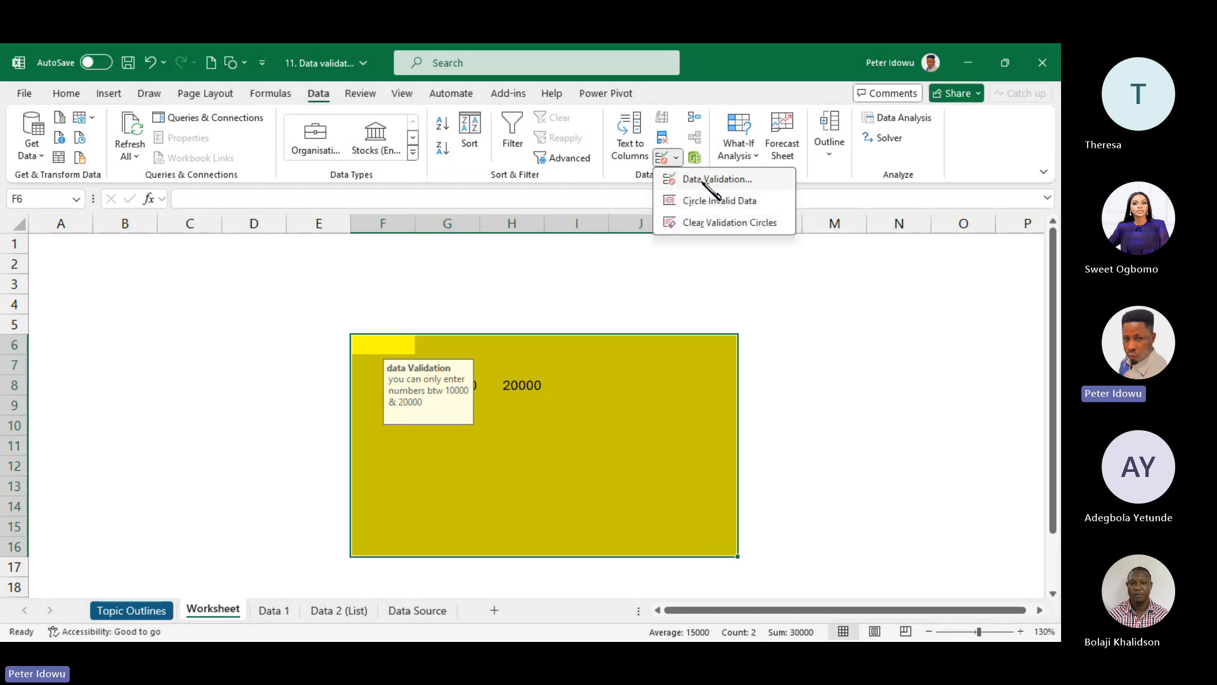
click(698, 178)
click(894, 266)
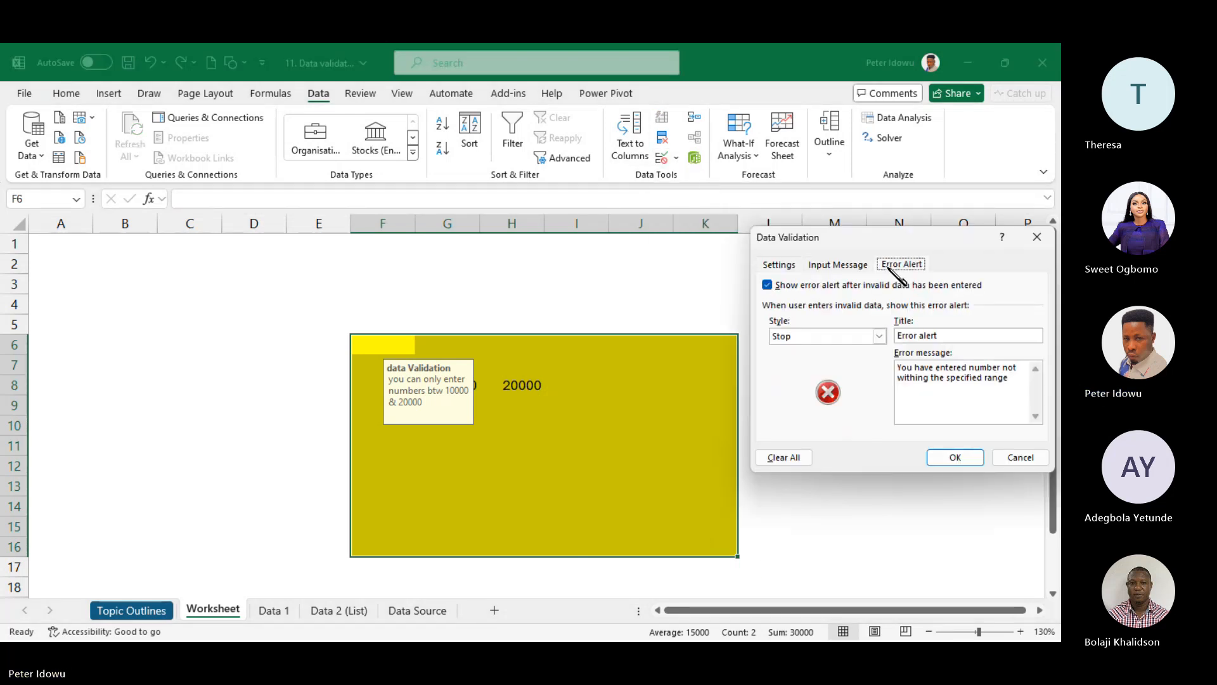
drag(948, 337, 890, 341)
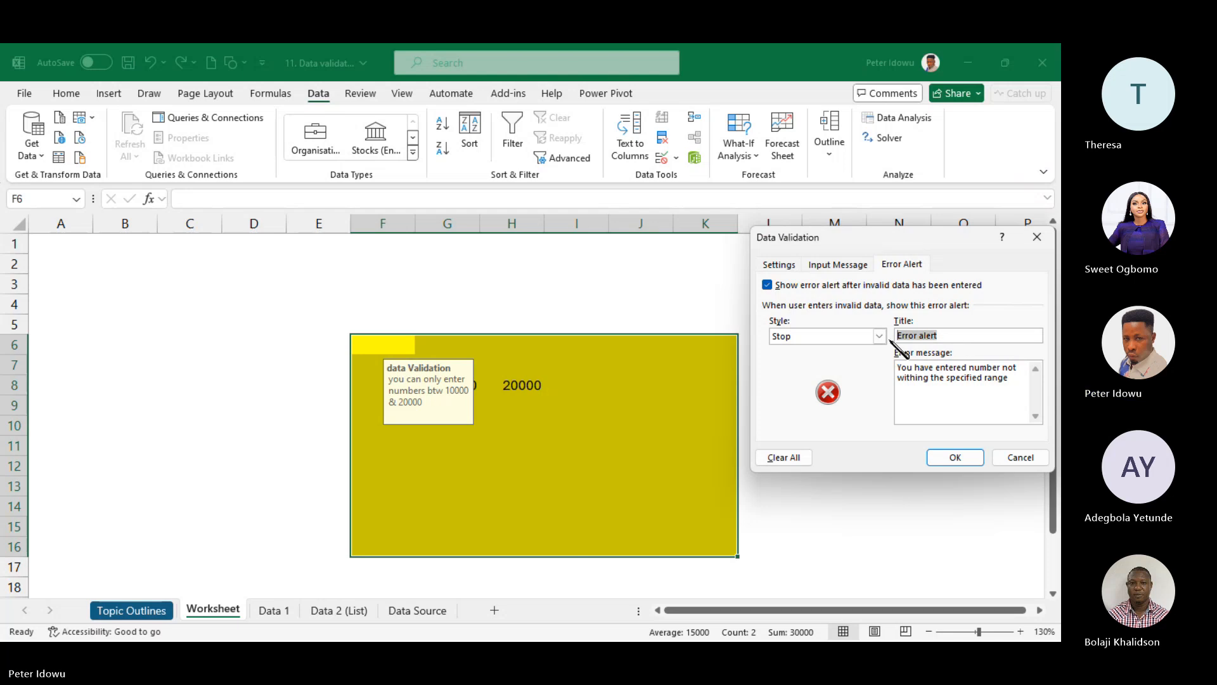
text(Eror !)
key(Home)
click(907, 335)
text(r ! Error! Error)
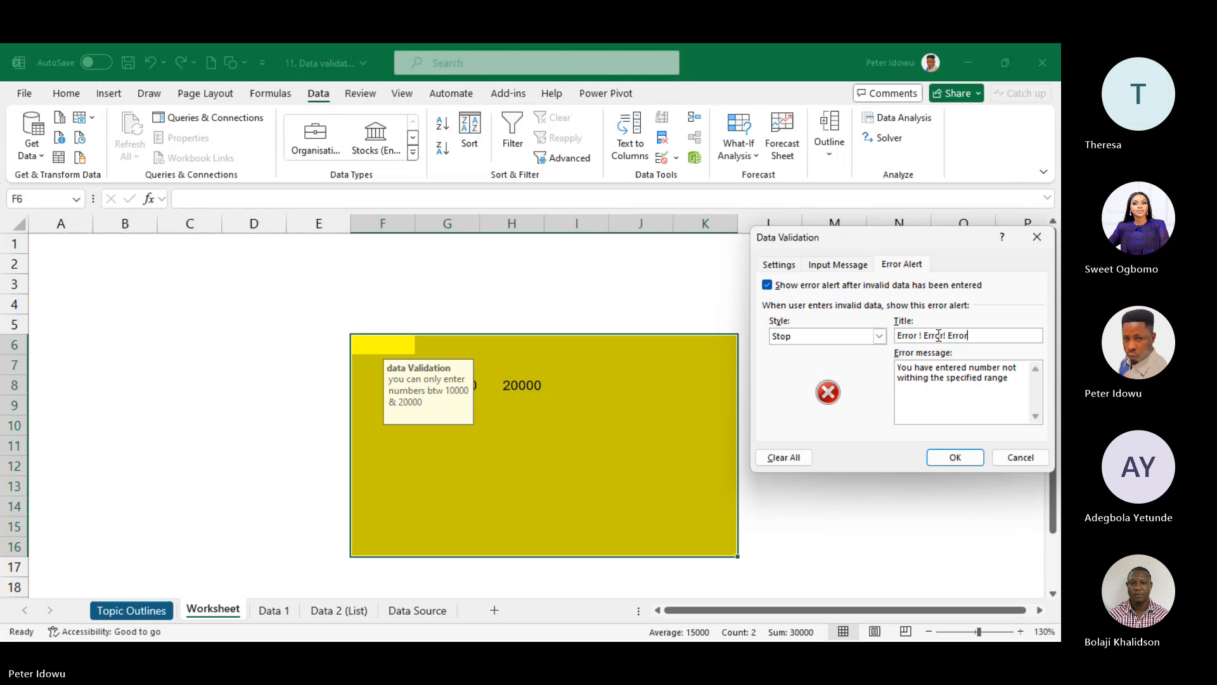
text(!)
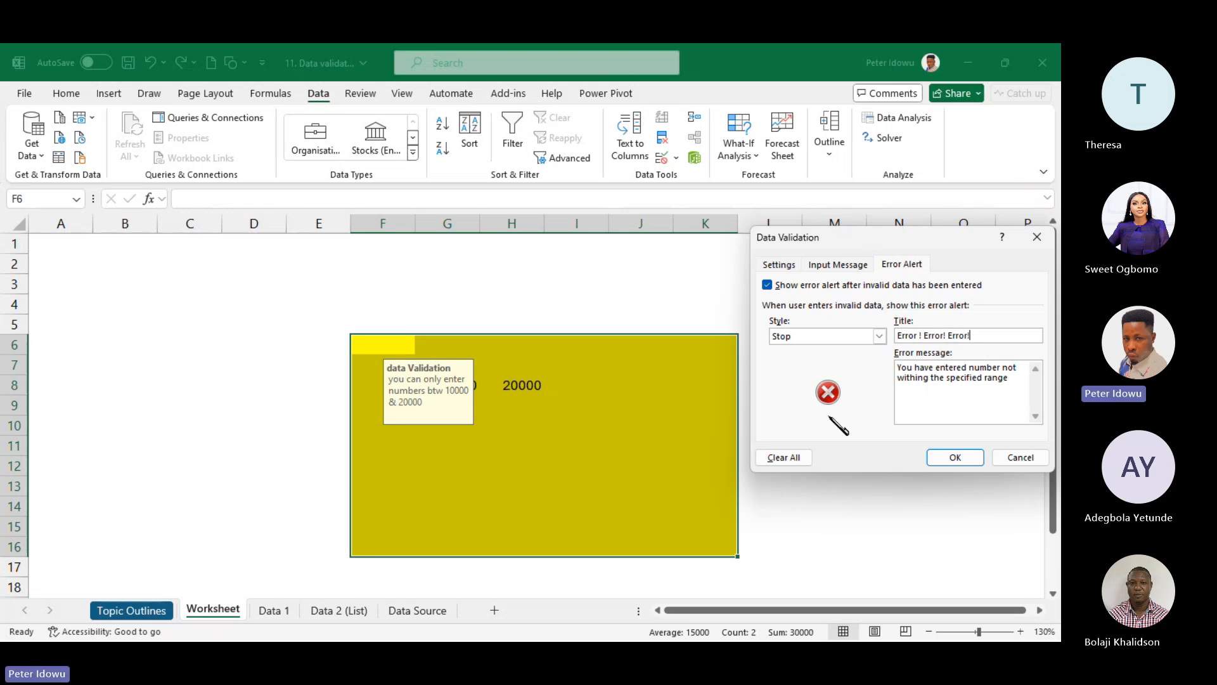
click(778, 264)
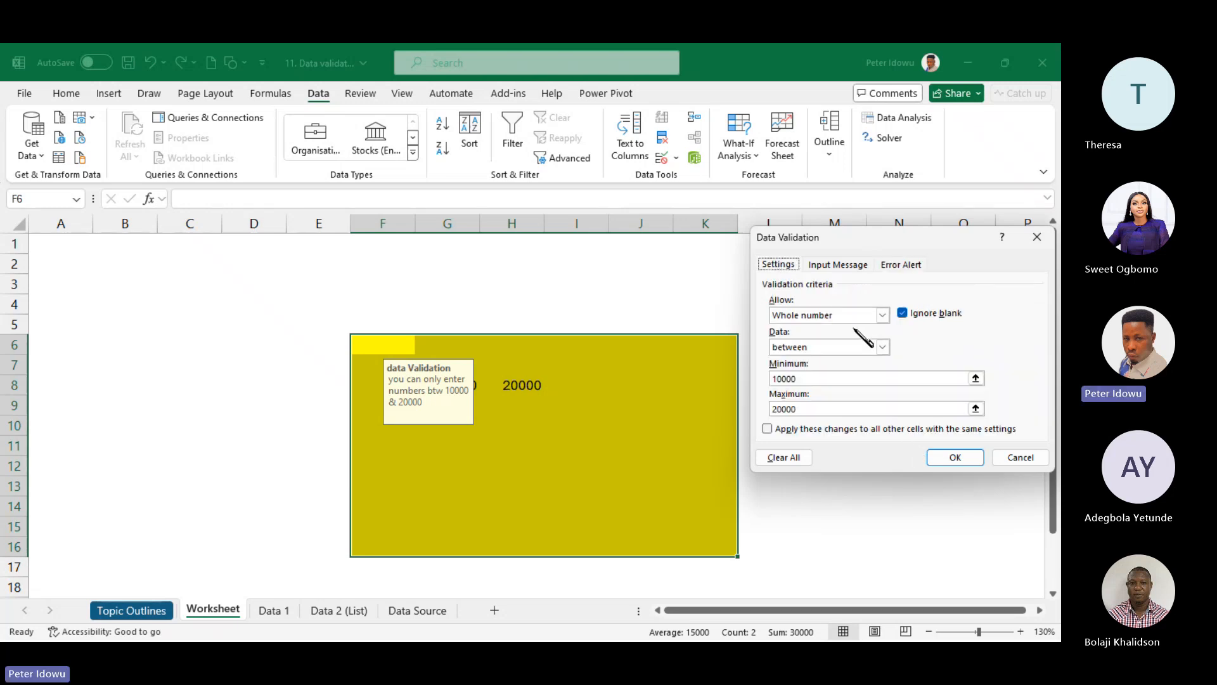
click(953, 458)
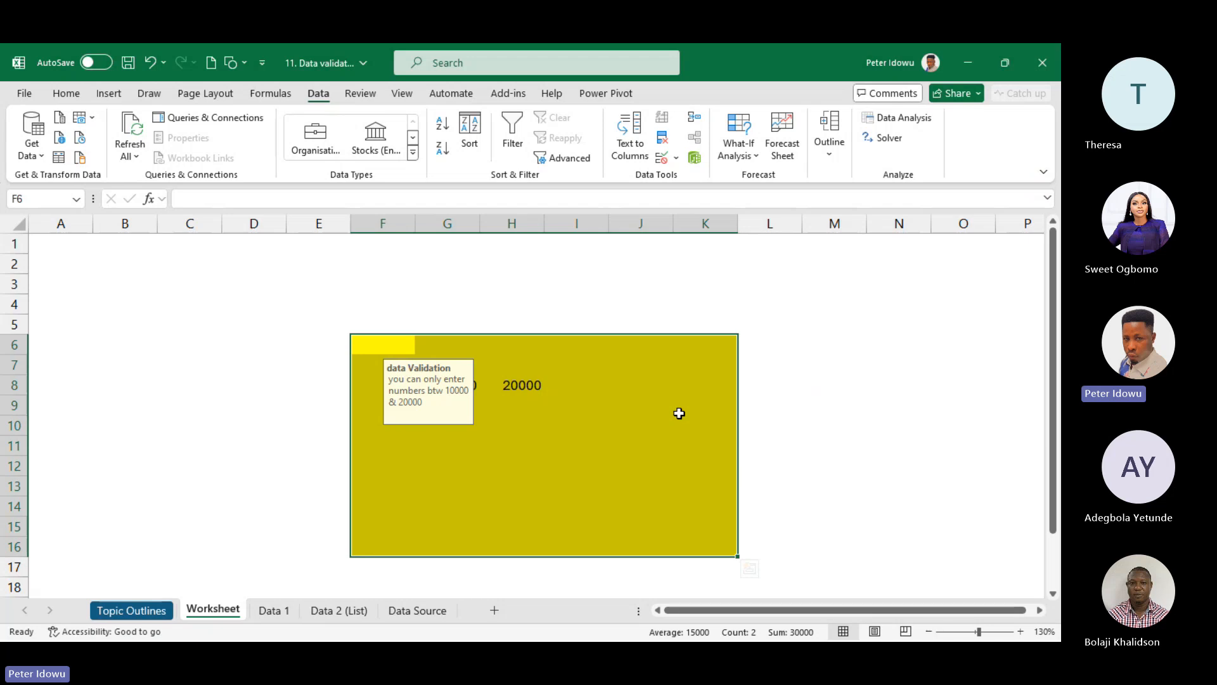
- Enter 30000 in H10 and close the 'Error ! Error! Error!' alert so the entry is discarded
click(540, 442)
click(444, 436)
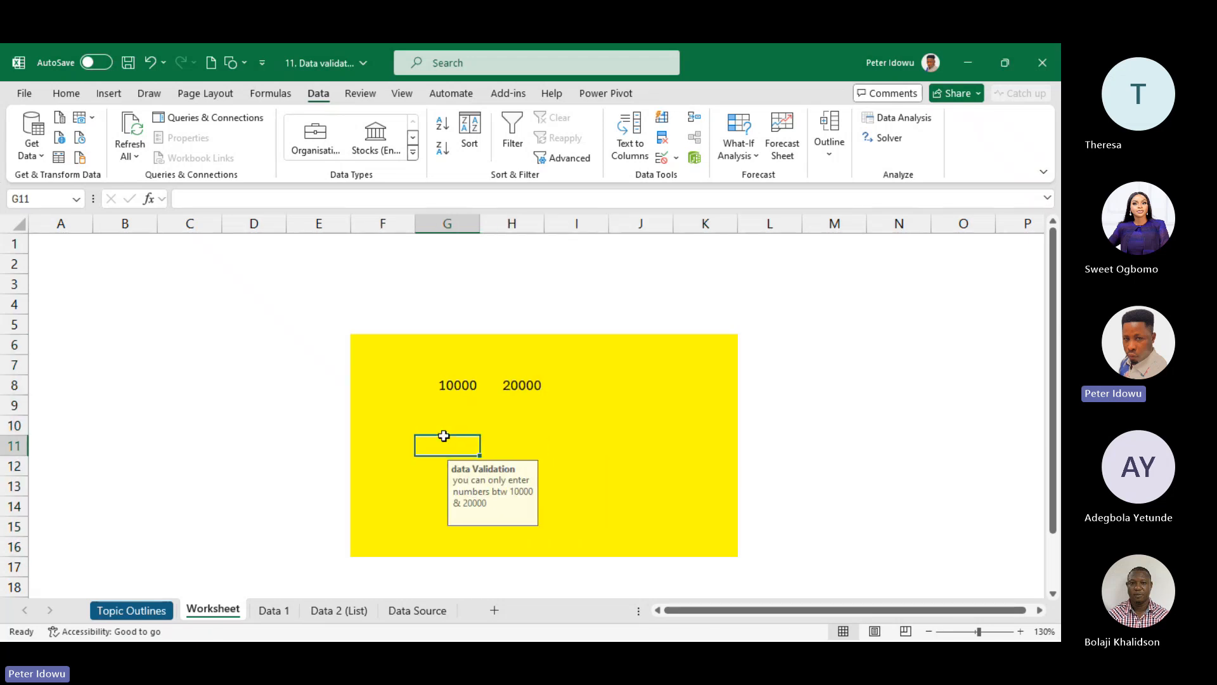
click(518, 424)
text(30000)
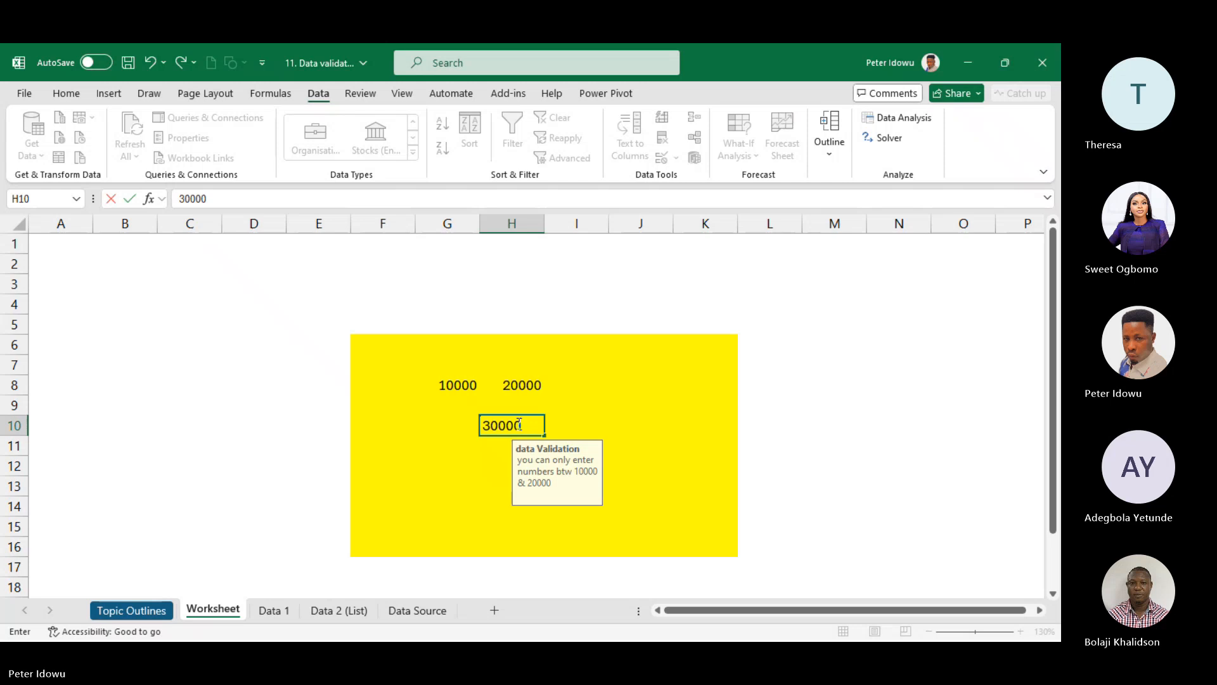
key(Return)
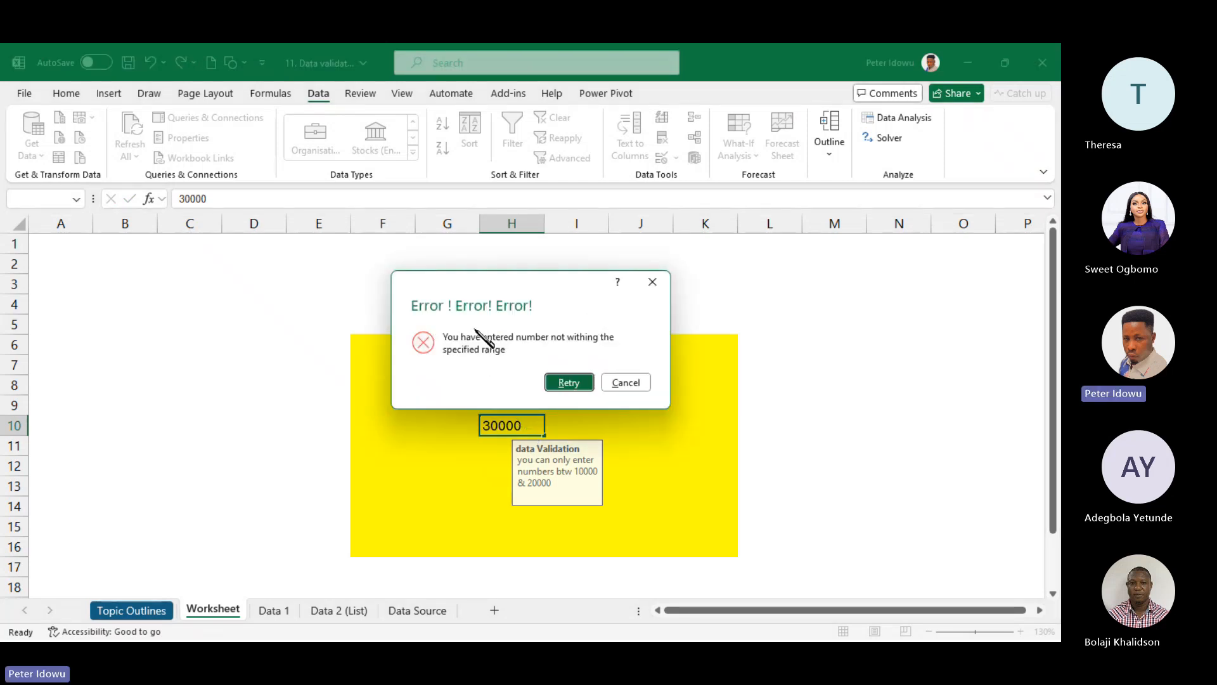
click(658, 282)
click(618, 425)
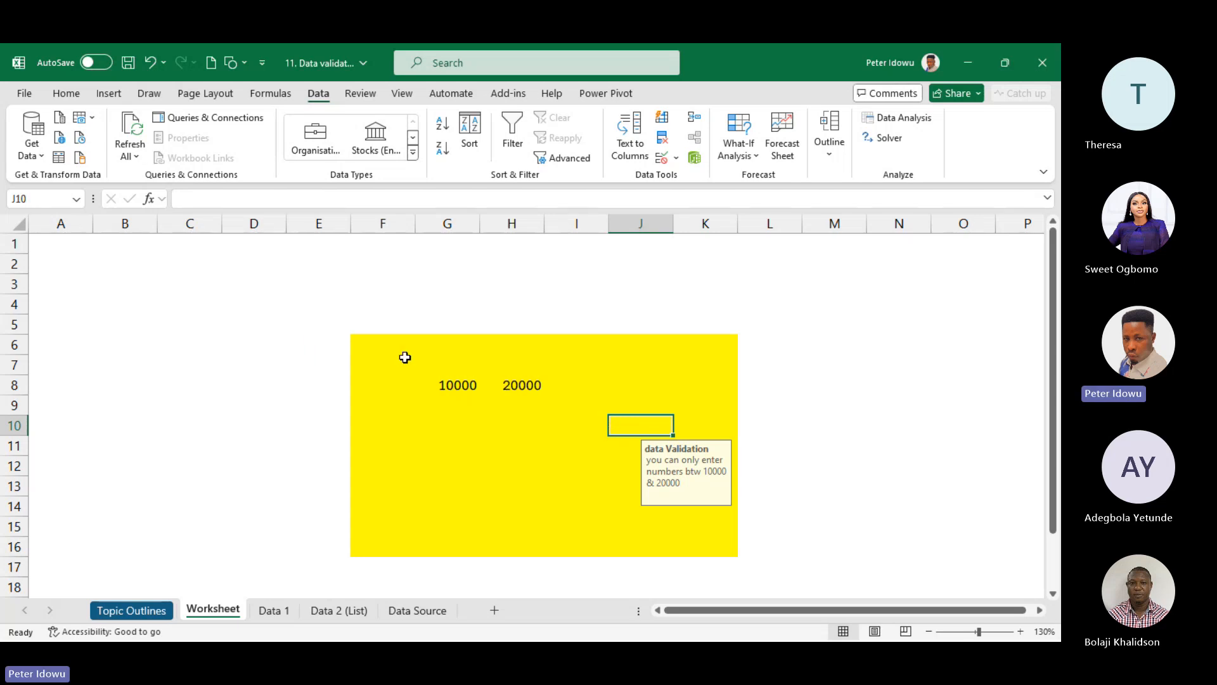
- Clear the yellow block F6:K16's validation back to Any value, then select test cells G8:H8
mouse_move(405, 356)
mouse_down()
mouse_move(663, 497)
mouse_move(697, 545)
mouse_up()
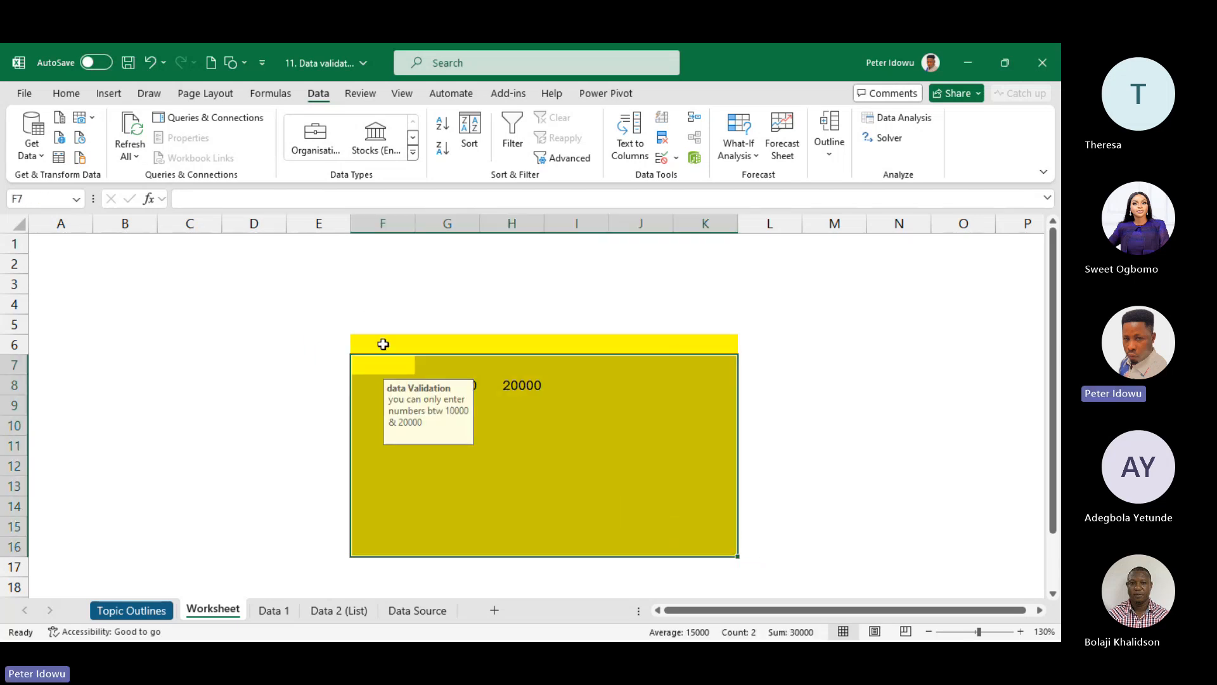
drag(383, 344, 695, 540)
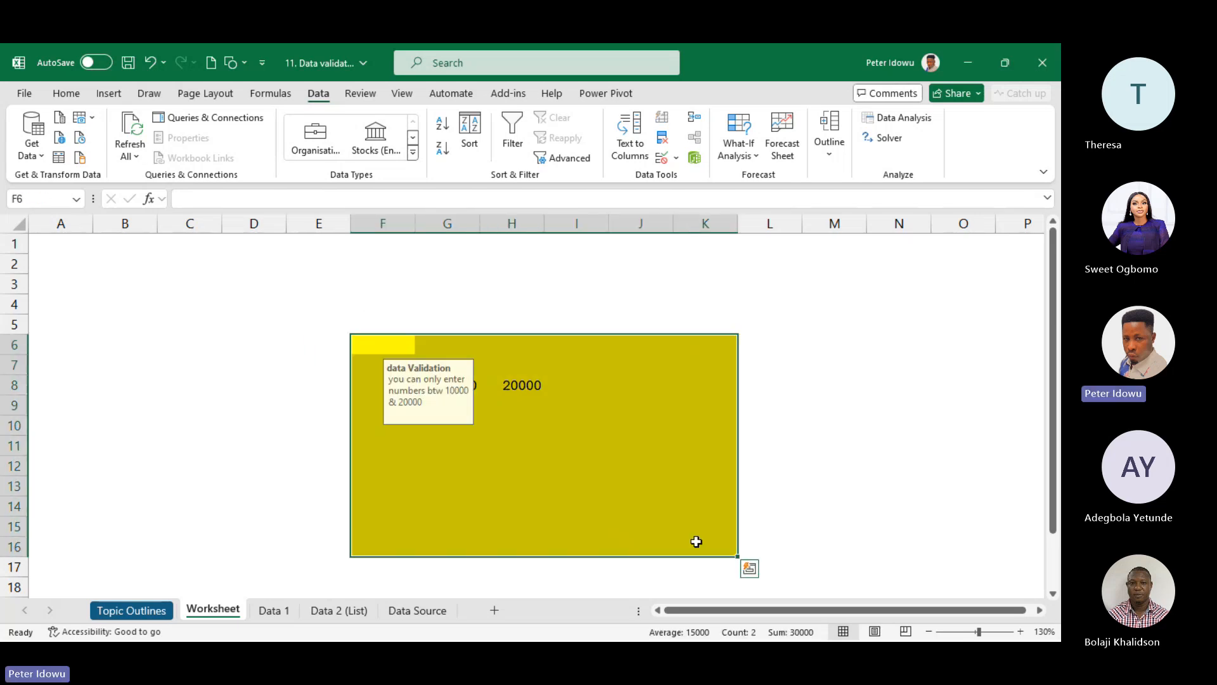
click(675, 158)
click(684, 175)
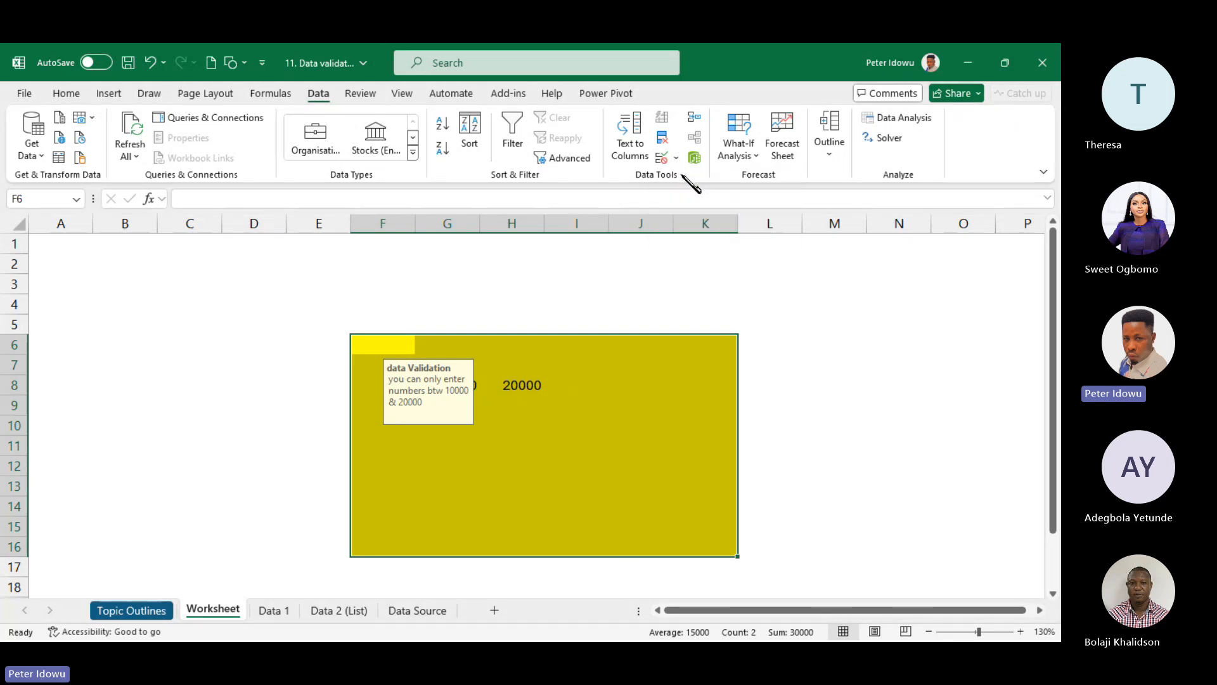
click(882, 315)
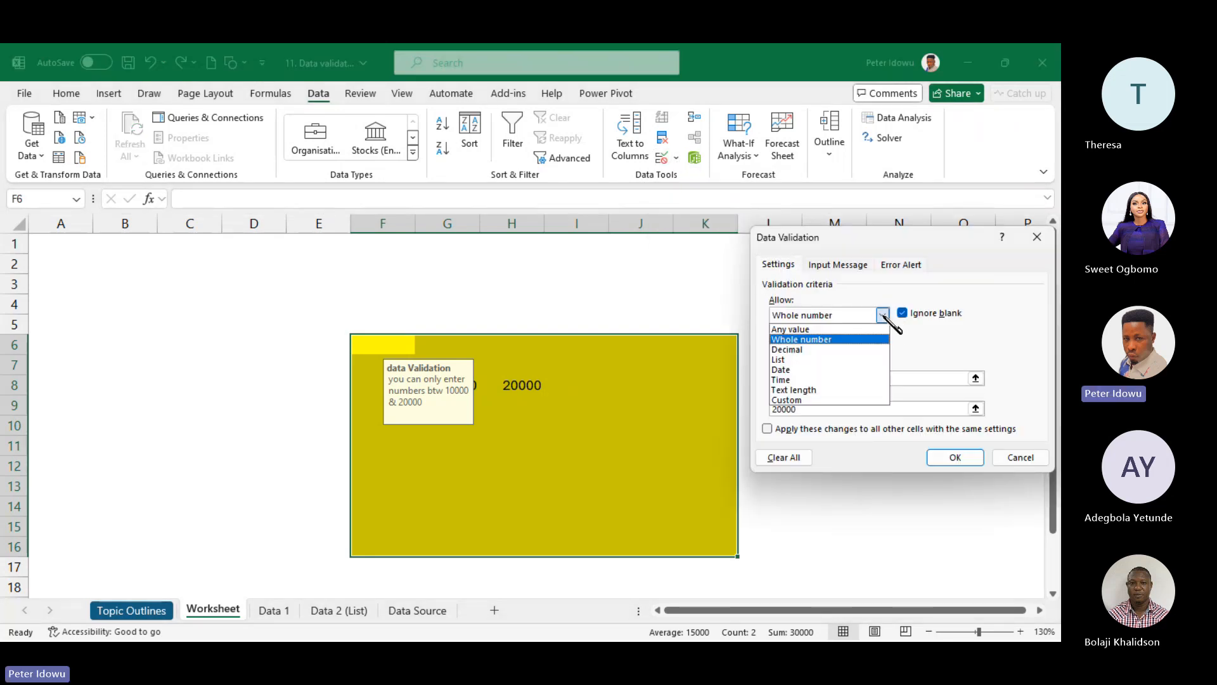
click(804, 350)
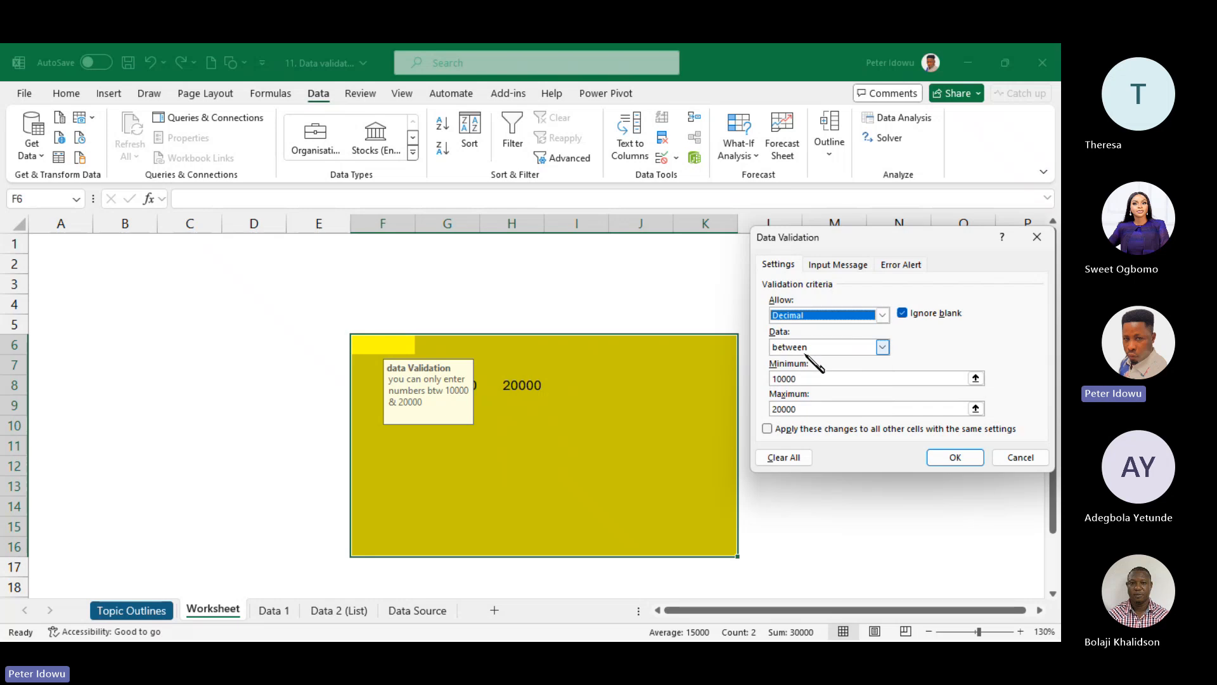
click(882, 315)
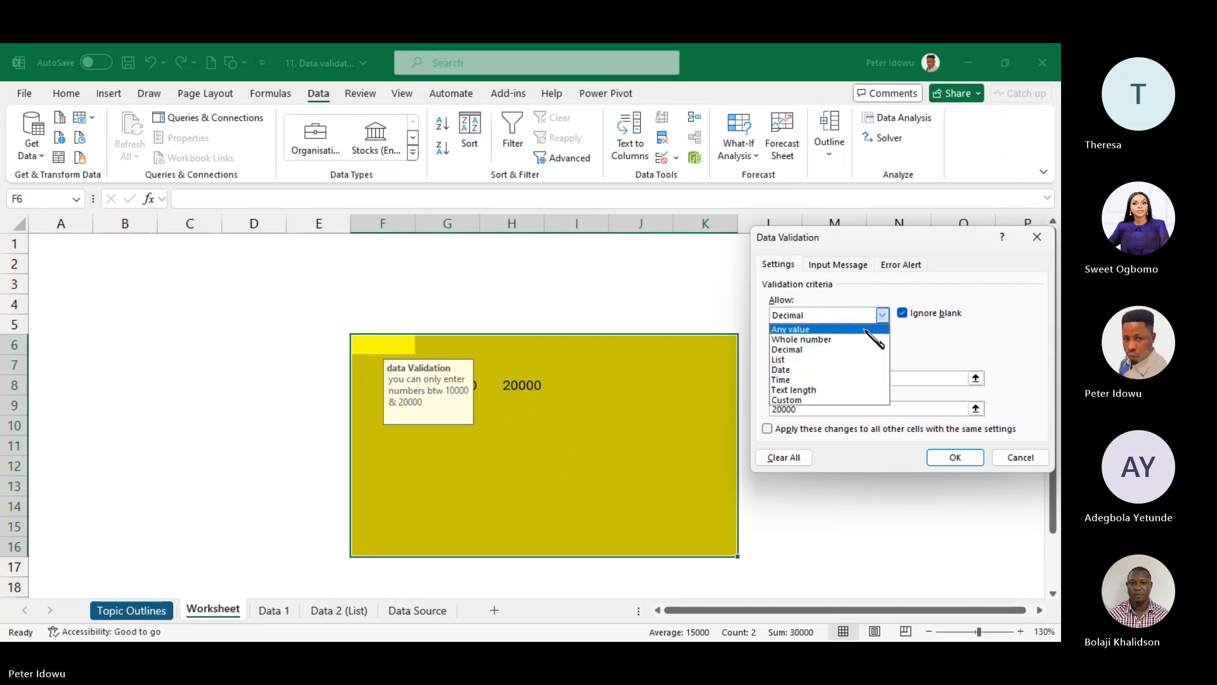
click(859, 349)
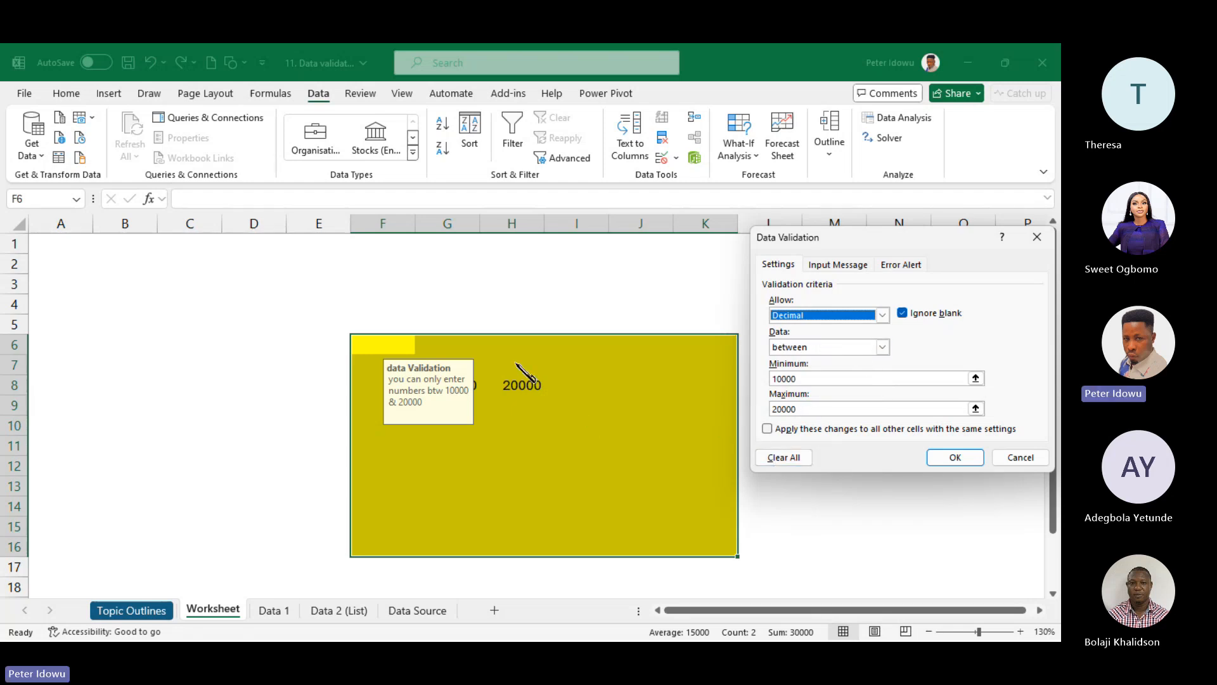
click(792, 458)
click(958, 458)
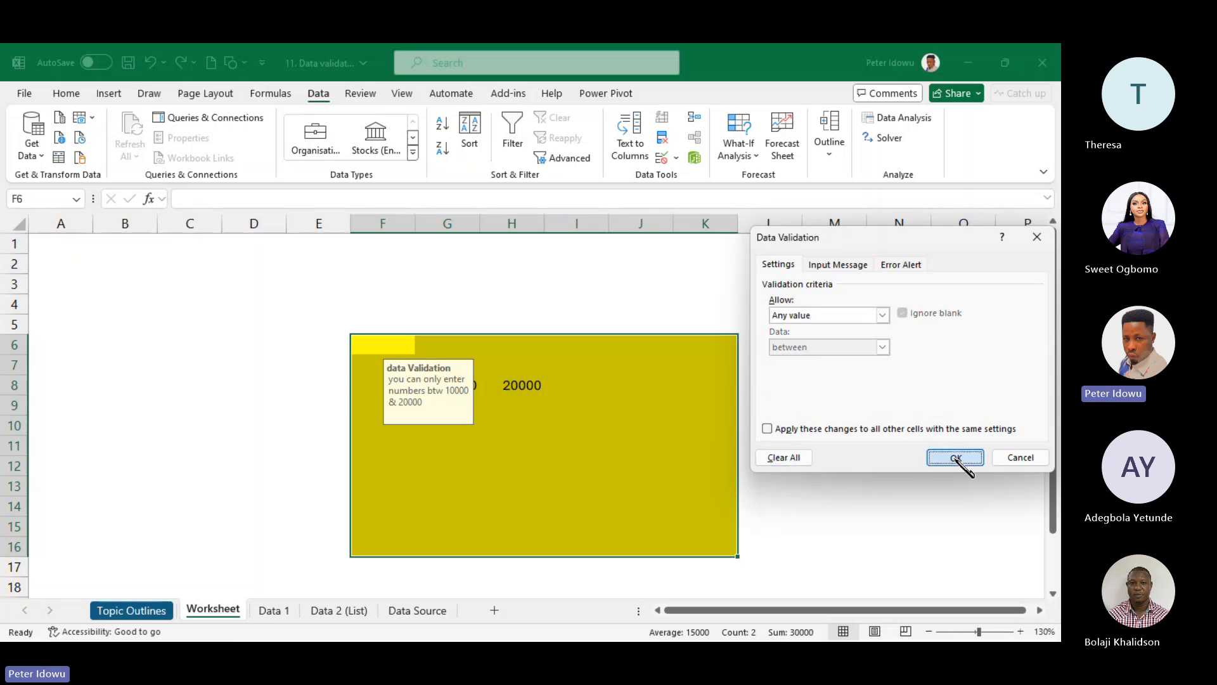
drag(438, 384, 529, 388)
right_click(529, 387)
- Clear the G8:H8 test numbers and set the yellow range's validation to allow Decimal
click(573, 348)
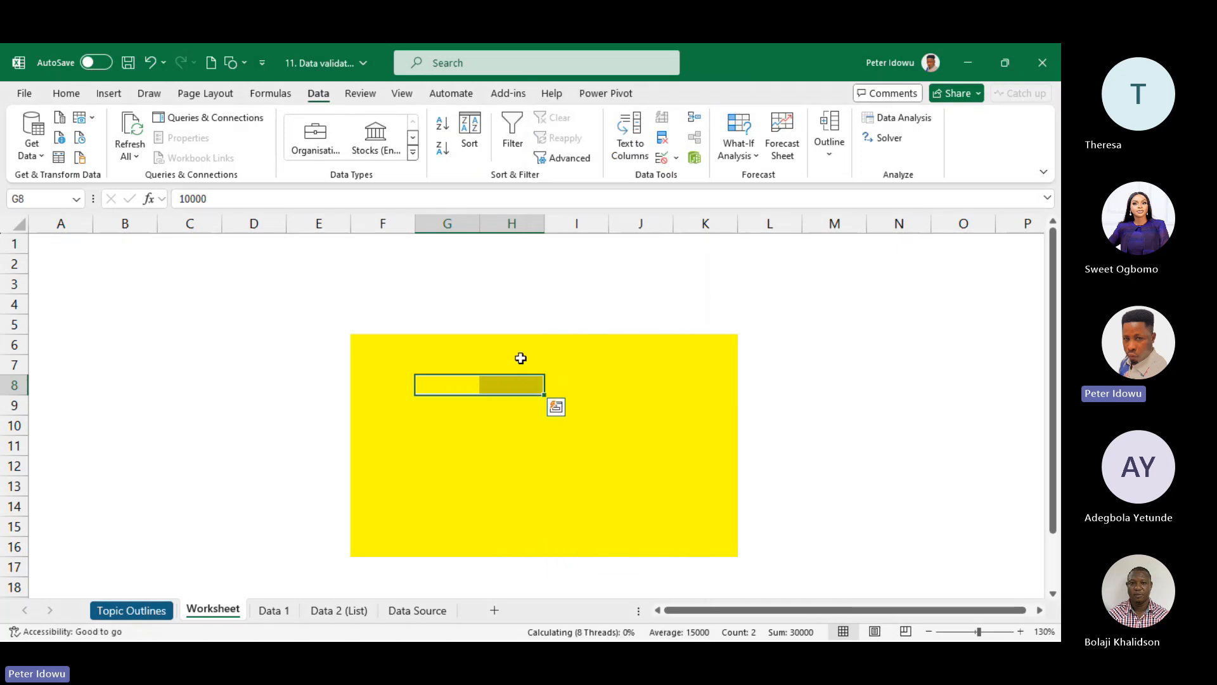
drag(410, 351, 685, 551)
click(676, 157)
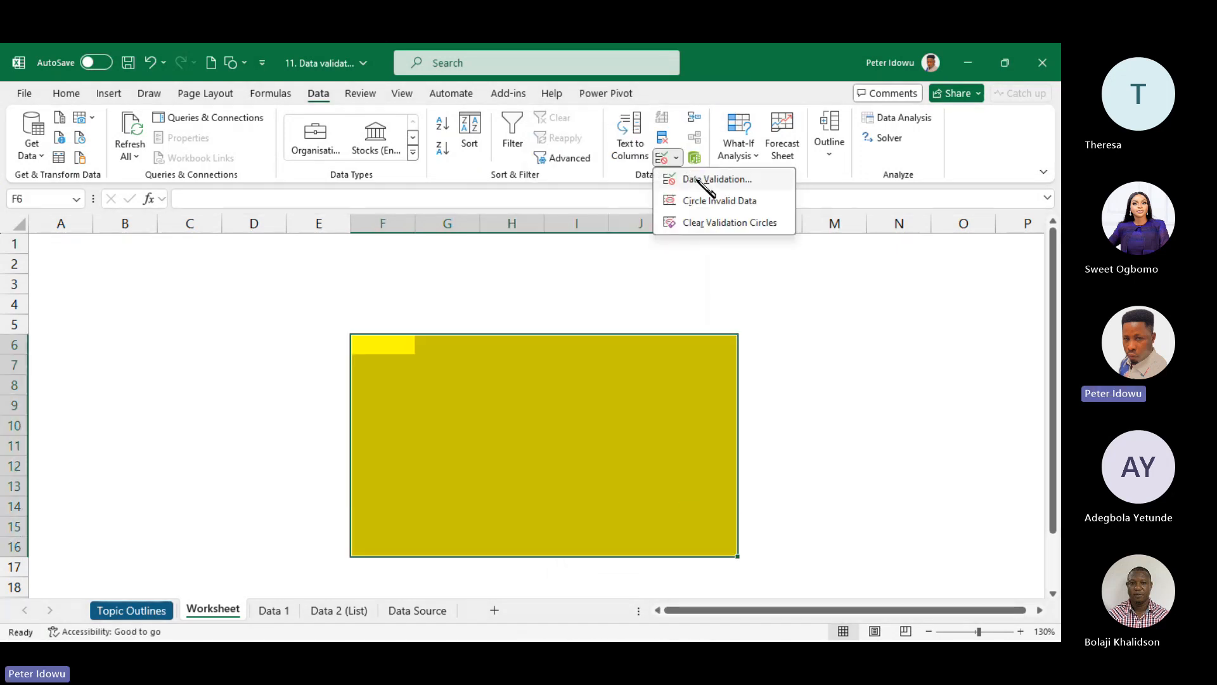
click(700, 177)
click(881, 315)
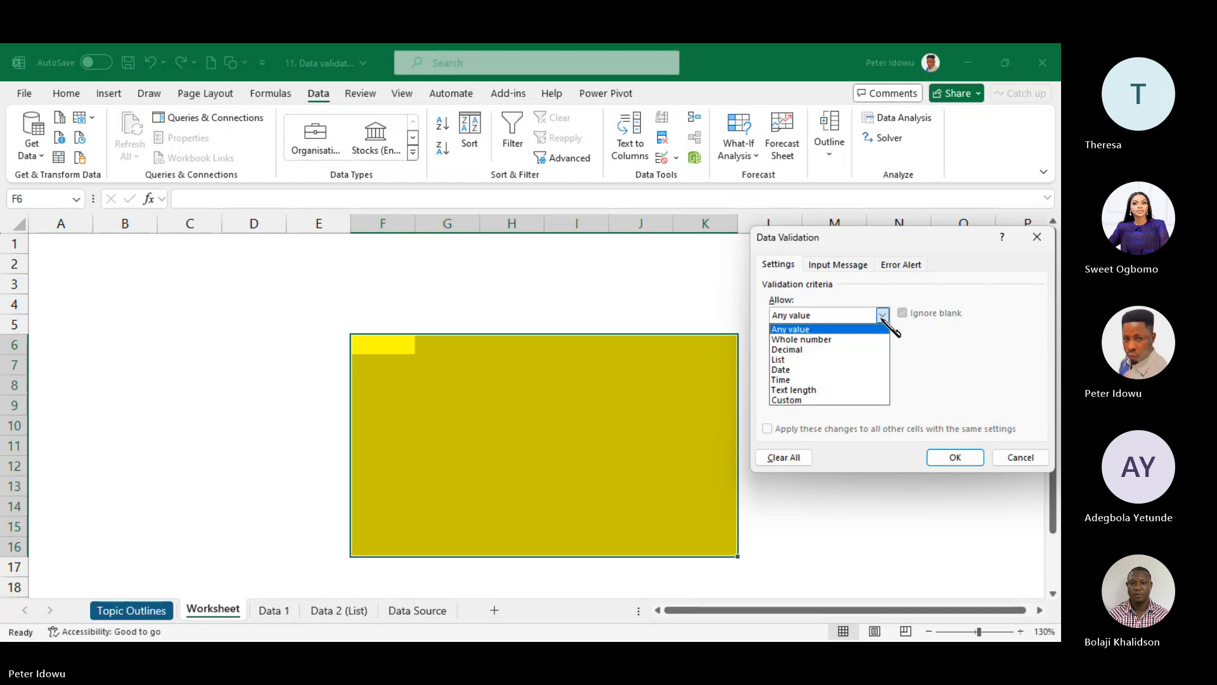
click(866, 349)
- Require decimals equal to 2.5, review the Input Message and Error Alert tabs, and apply
click(881, 346)
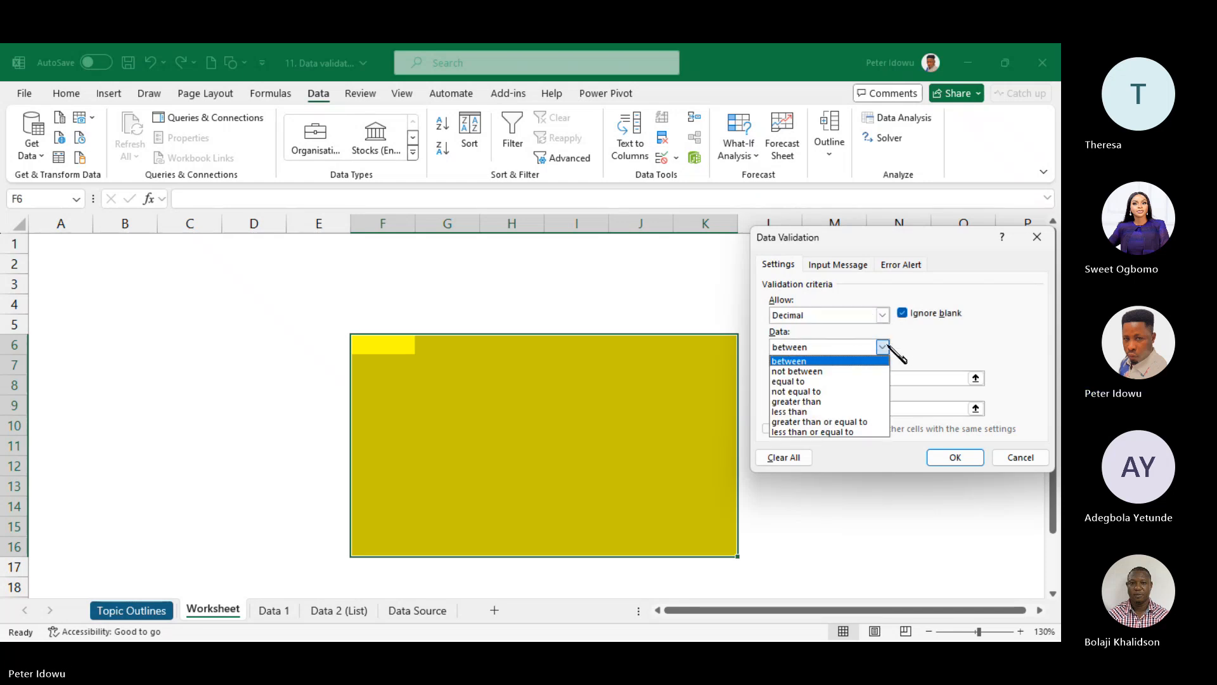
click(861, 381)
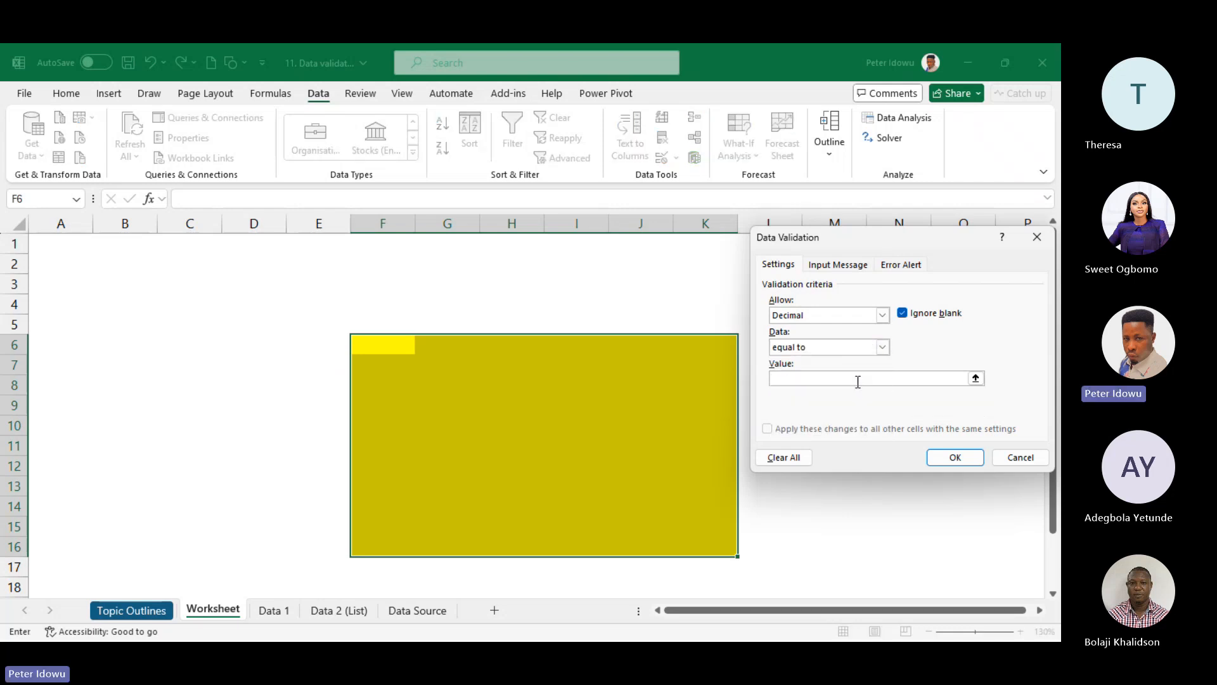
text(2.5)
click(839, 268)
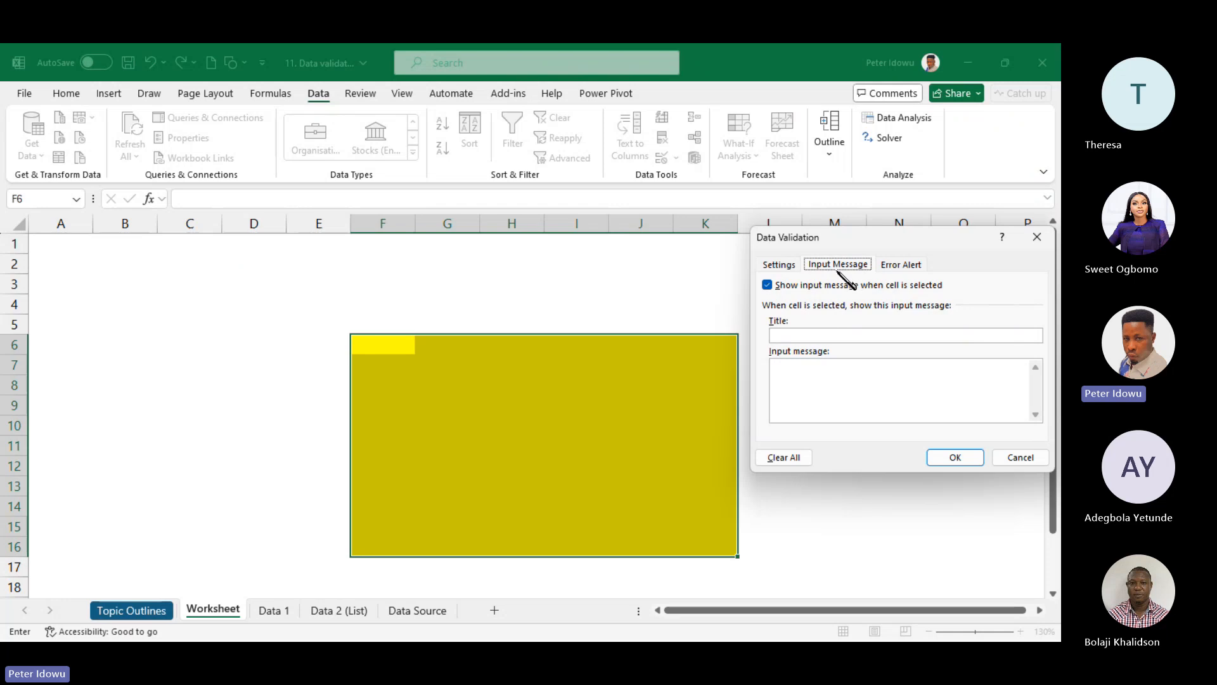
click(902, 265)
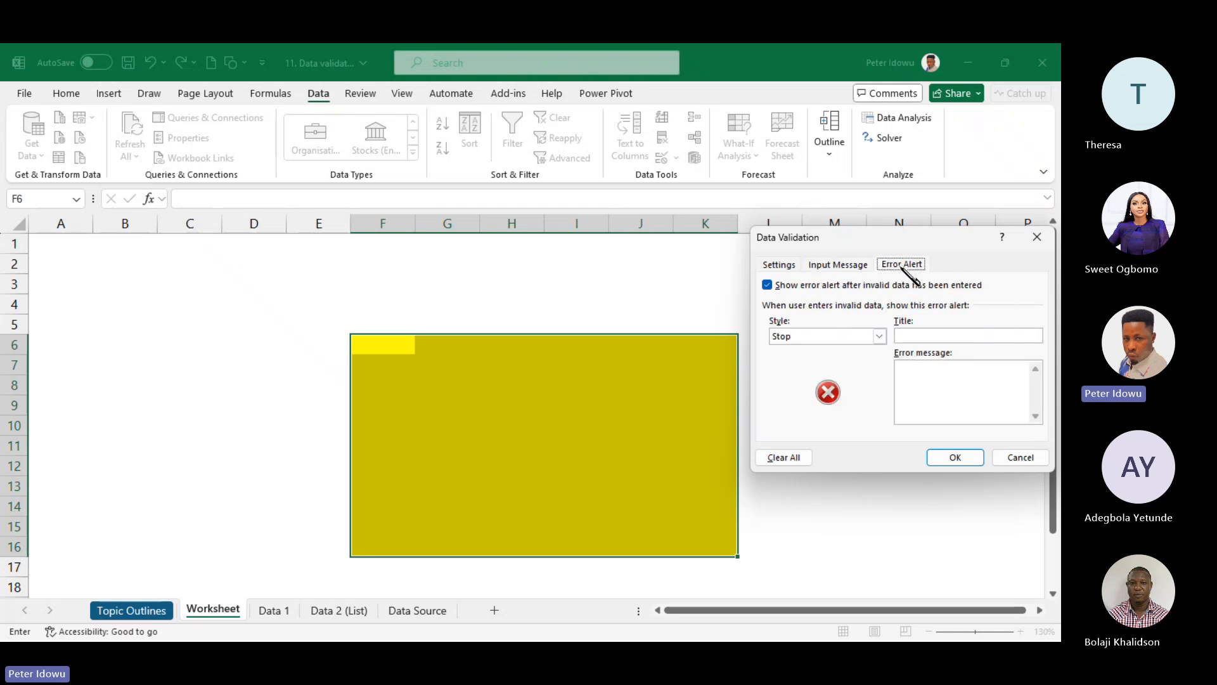
click(782, 265)
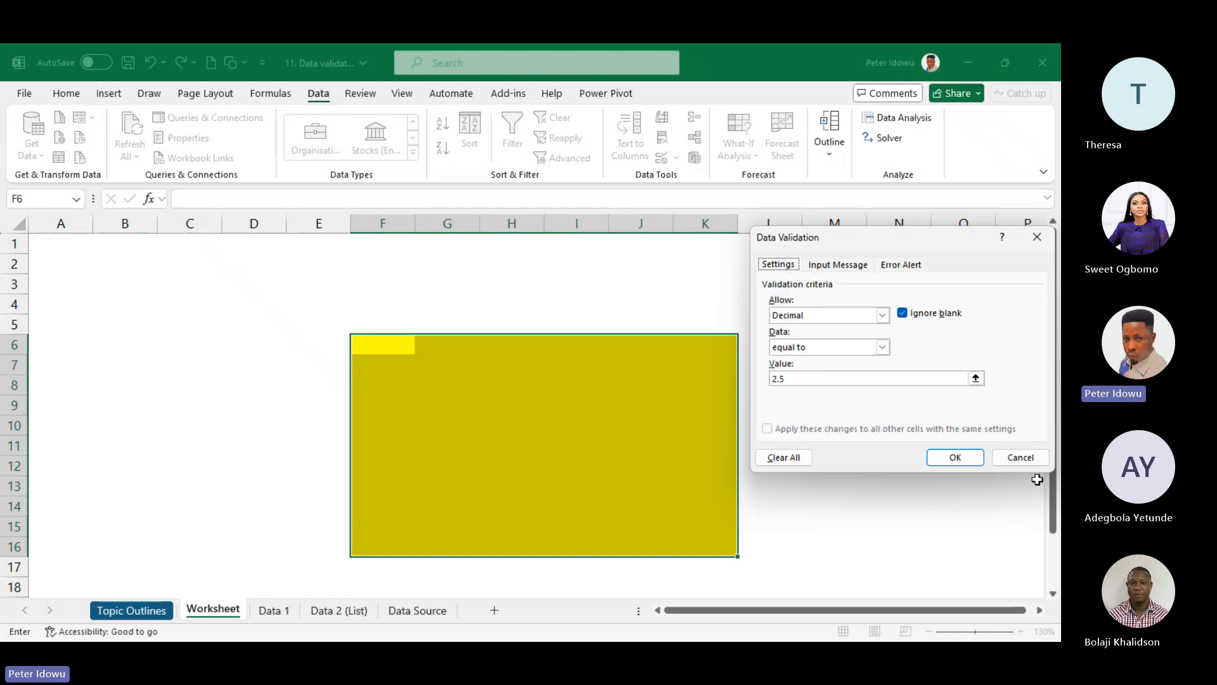
click(951, 457)
click(512, 388)
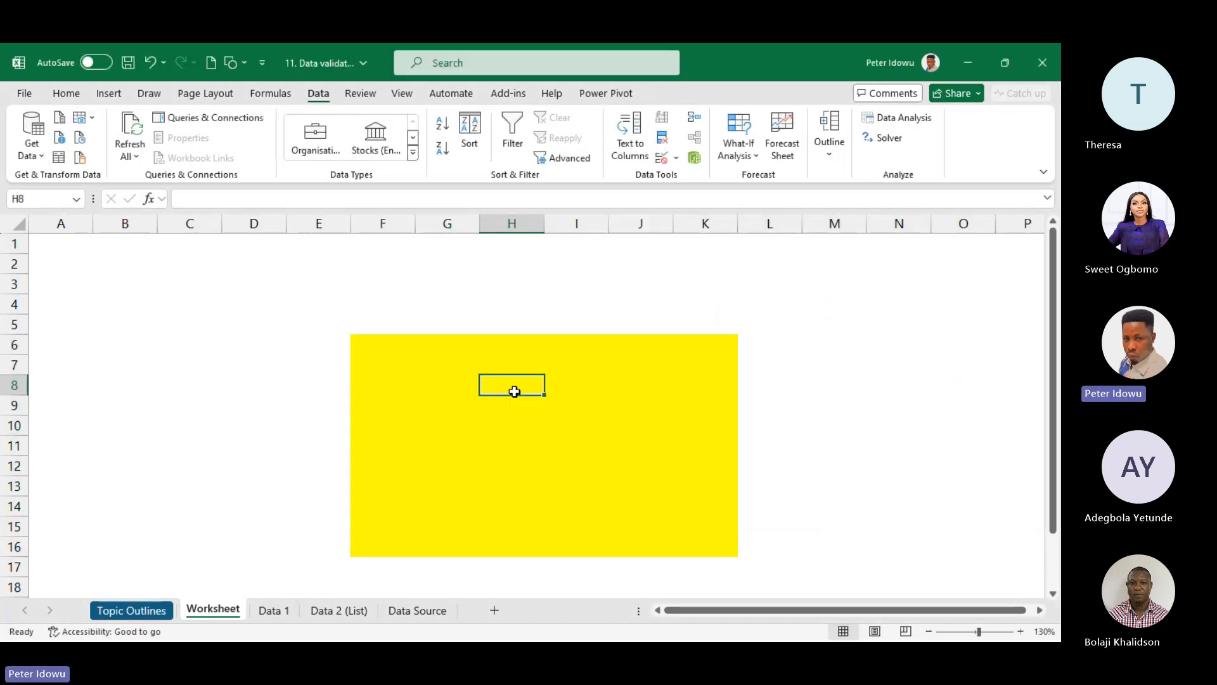
- Enter 2.5 in G8, which the new rule accepts
click(409, 392)
click(447, 384)
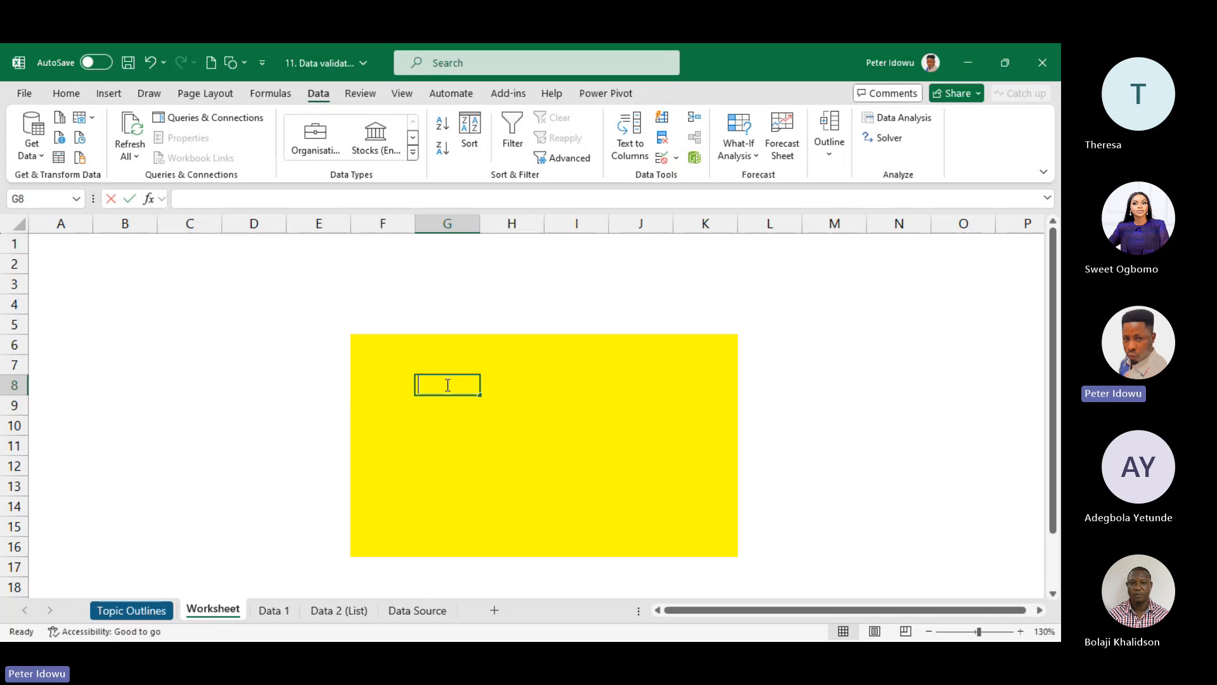
text(2.5)
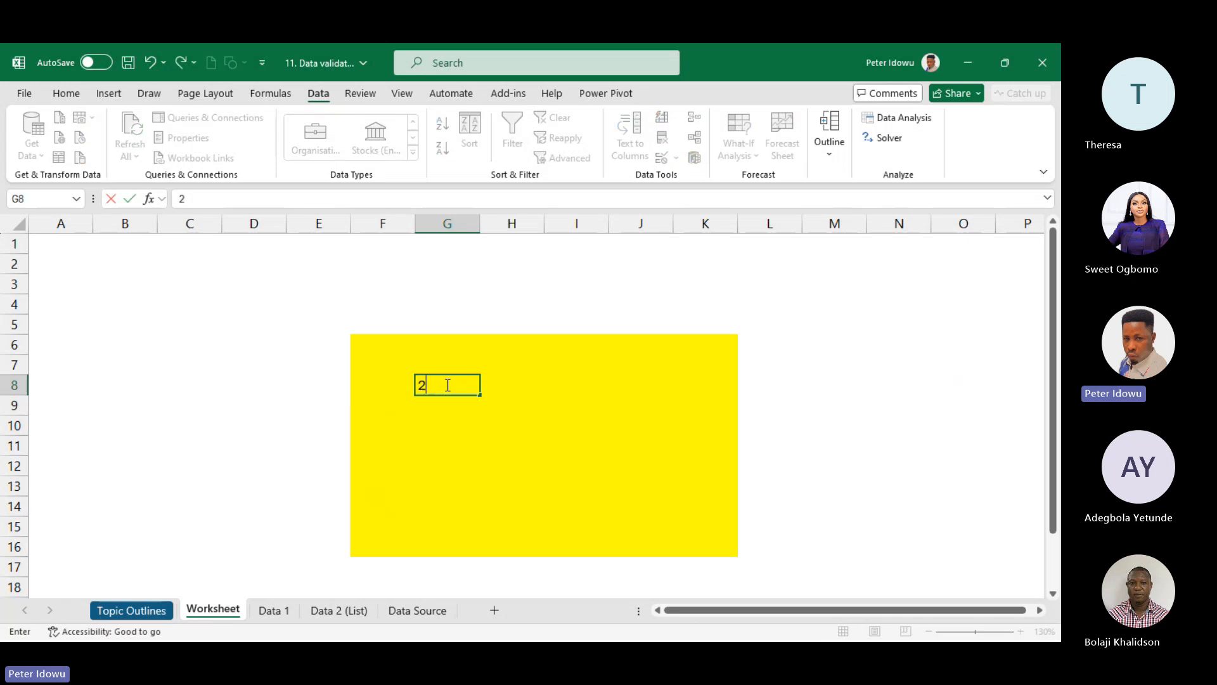
key(Return)
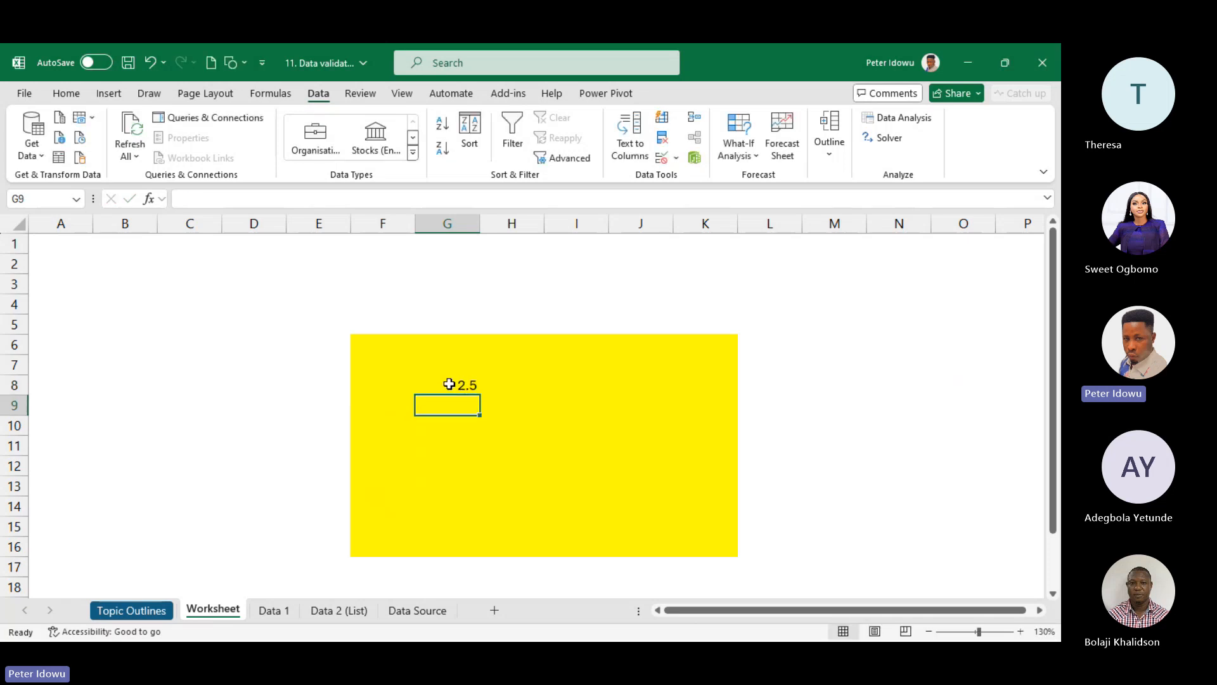
- Enter 3 in H8 and cancel the validation error so it is discarded
click(486, 383)
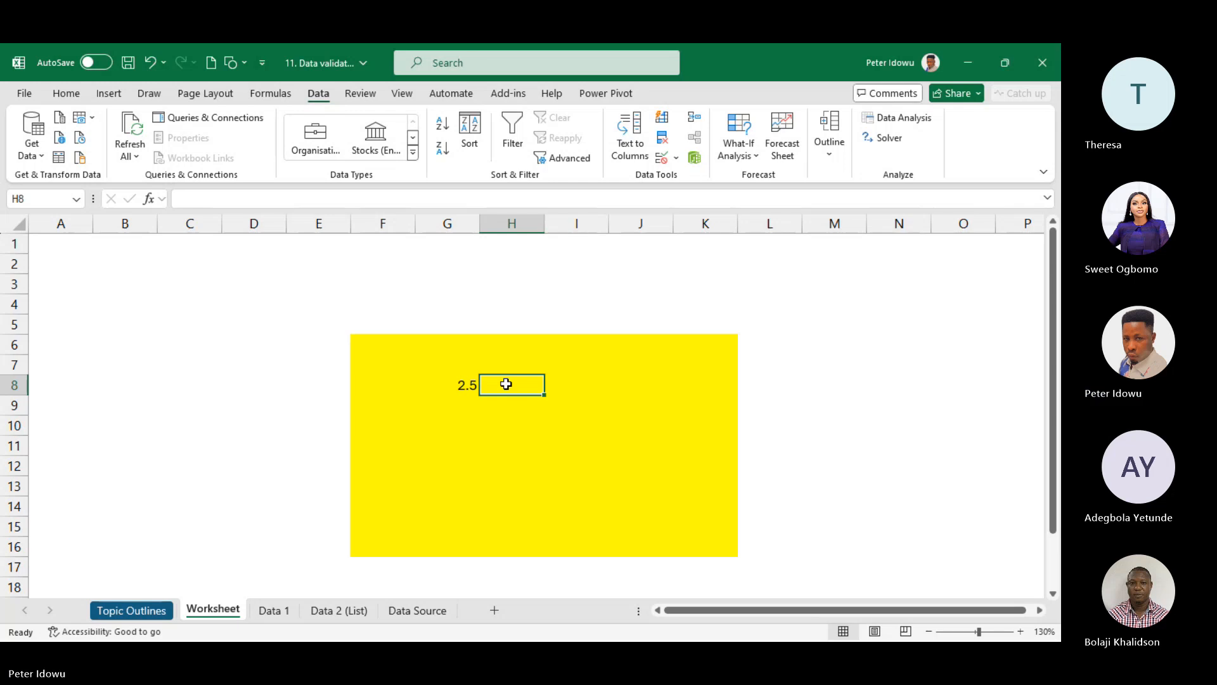
text(3)
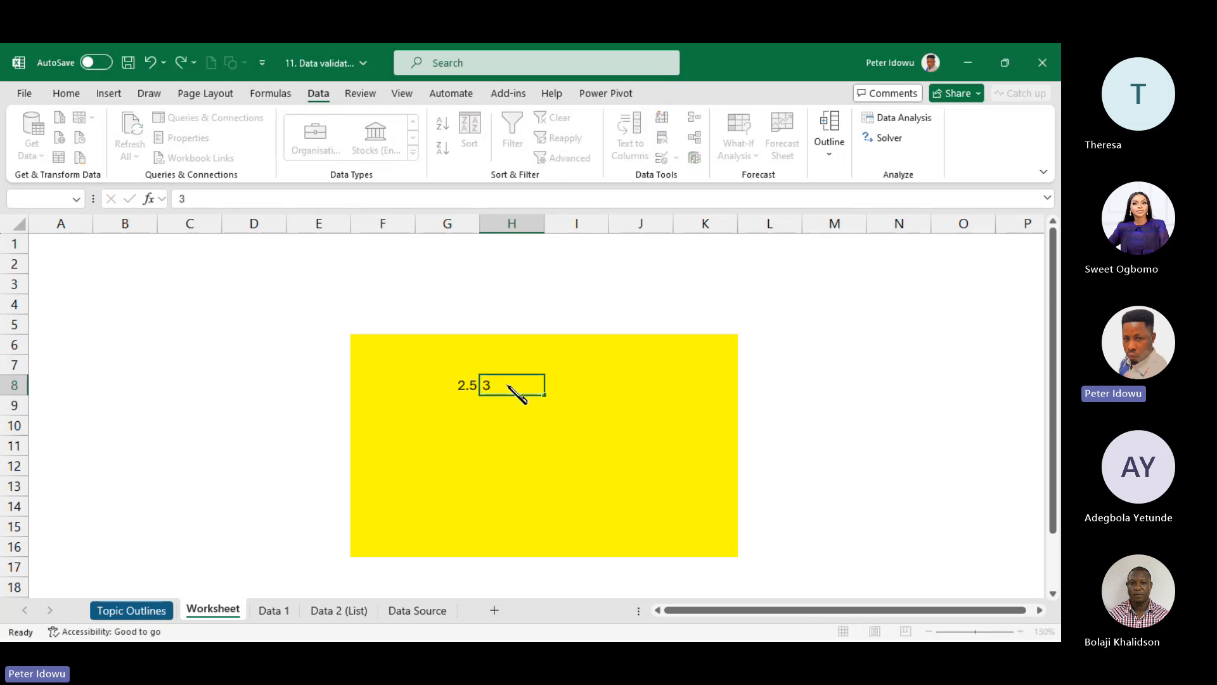
key(Return)
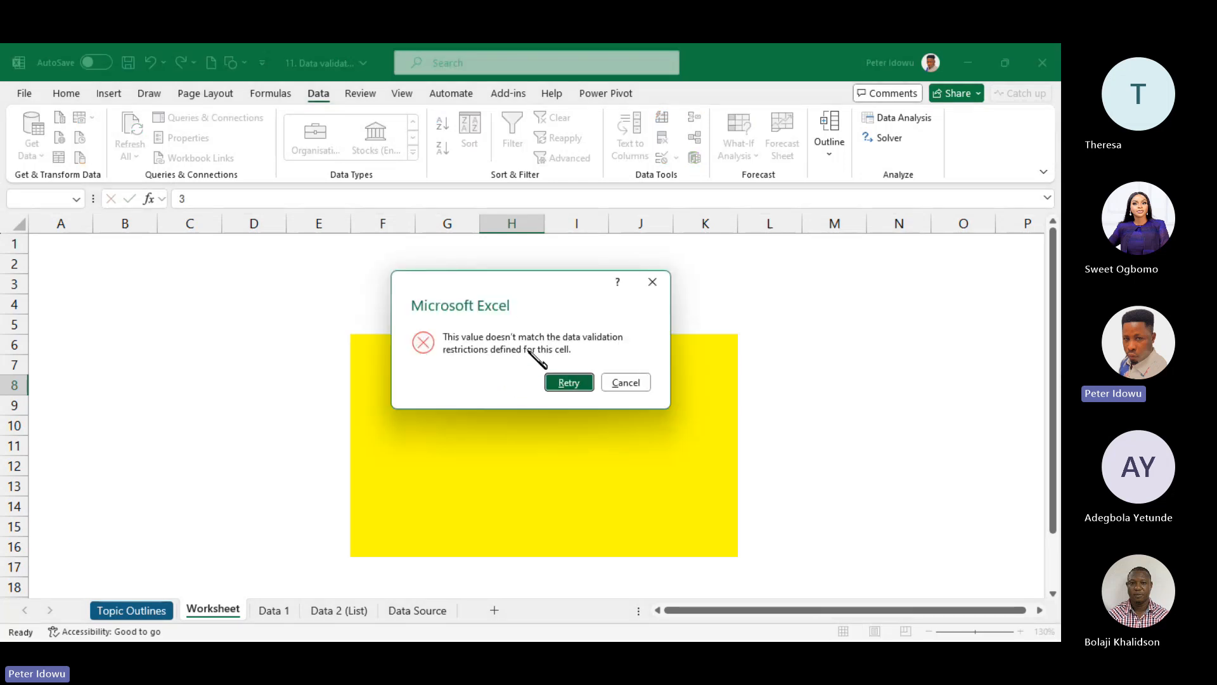
click(626, 383)
click(675, 157)
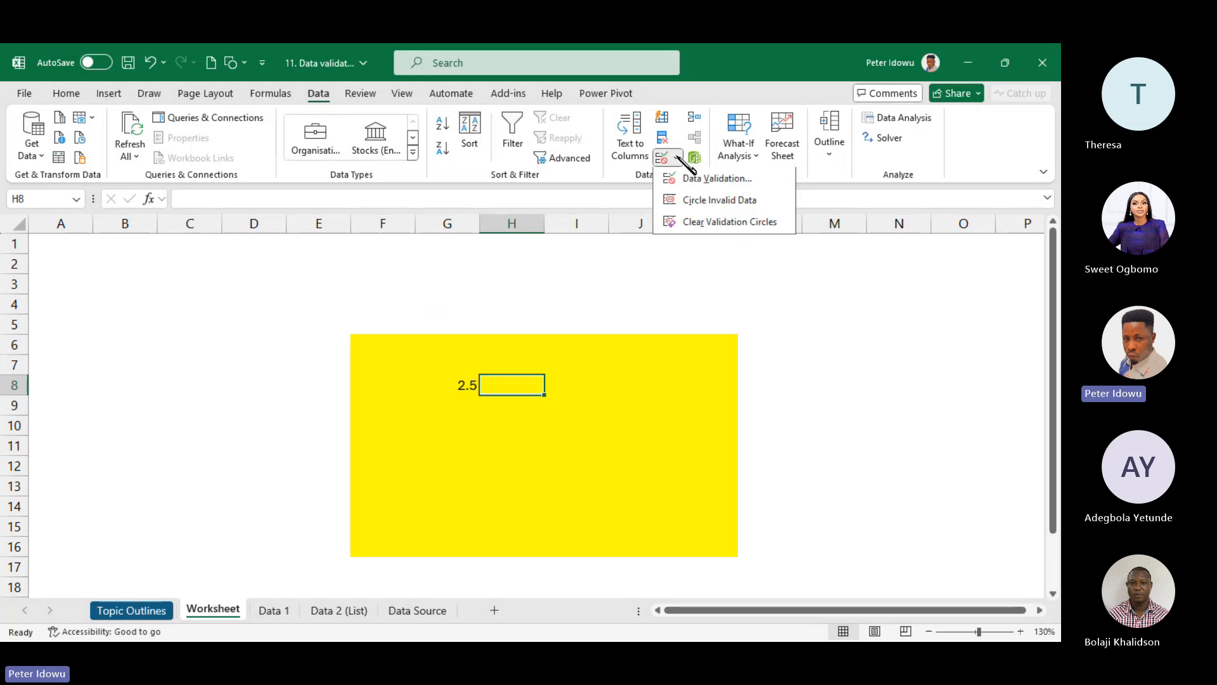
click(683, 183)
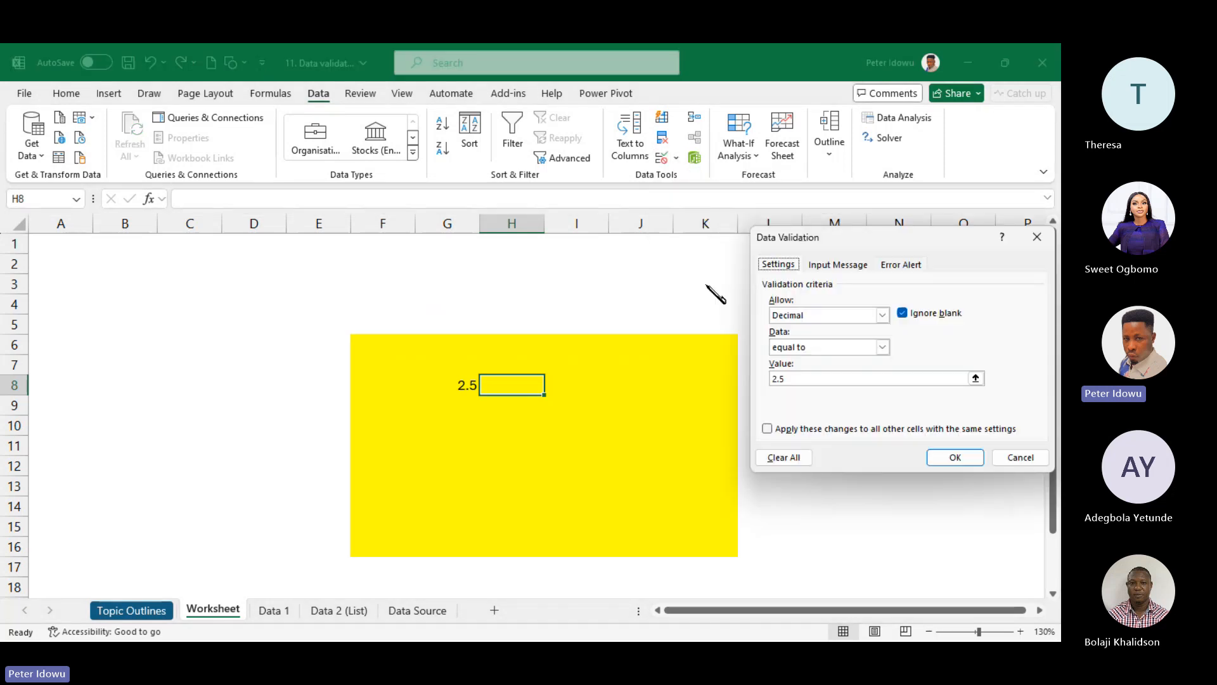
click(882, 315)
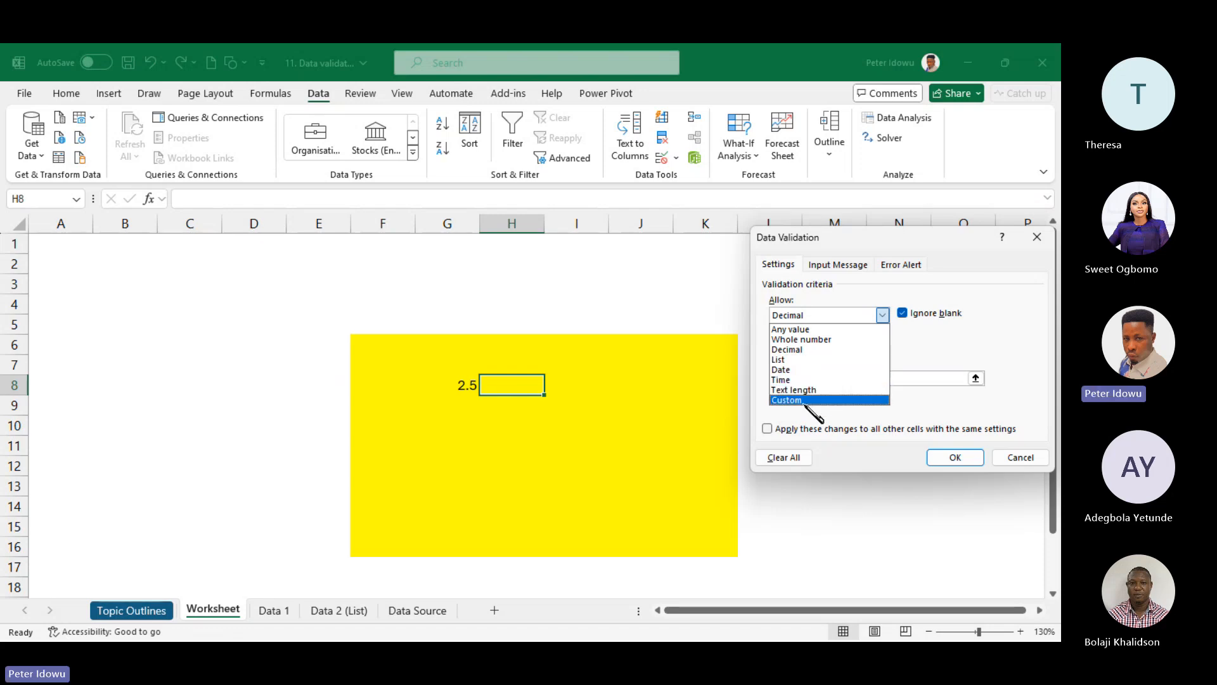
click(644, 412)
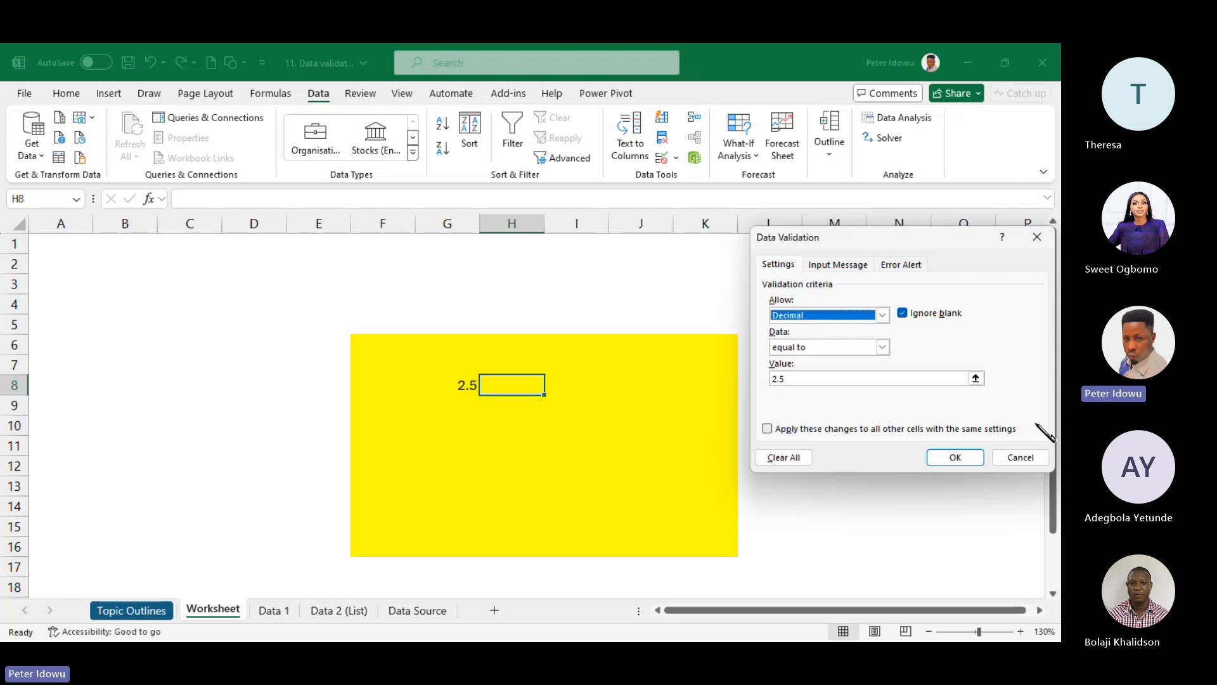
click(1037, 236)
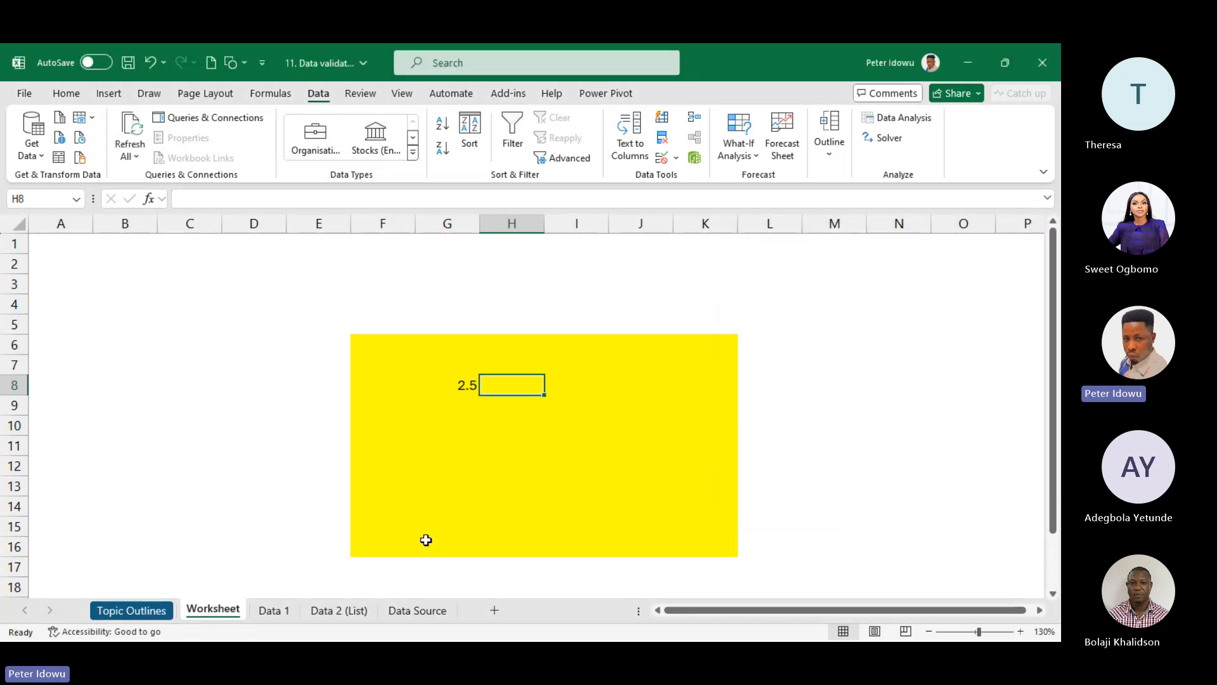
click(287, 611)
- On the Data 1 sheet, select the blank Sales Plan cells B3:B20
click(300, 409)
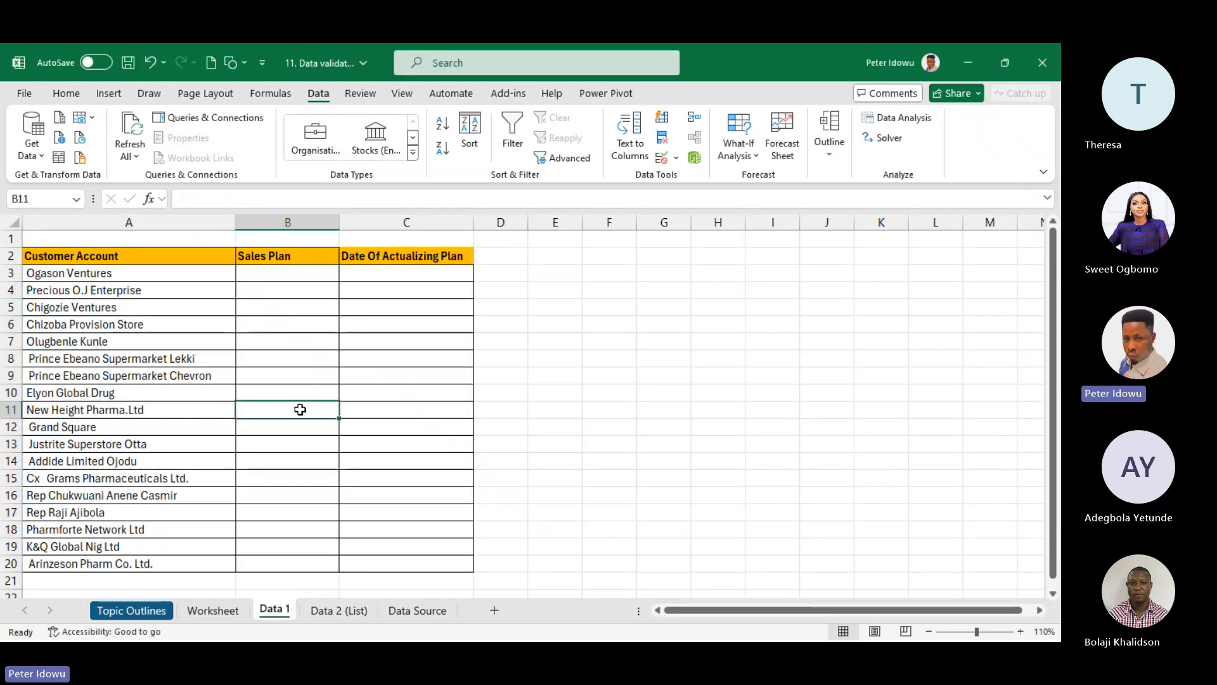
click(663, 116)
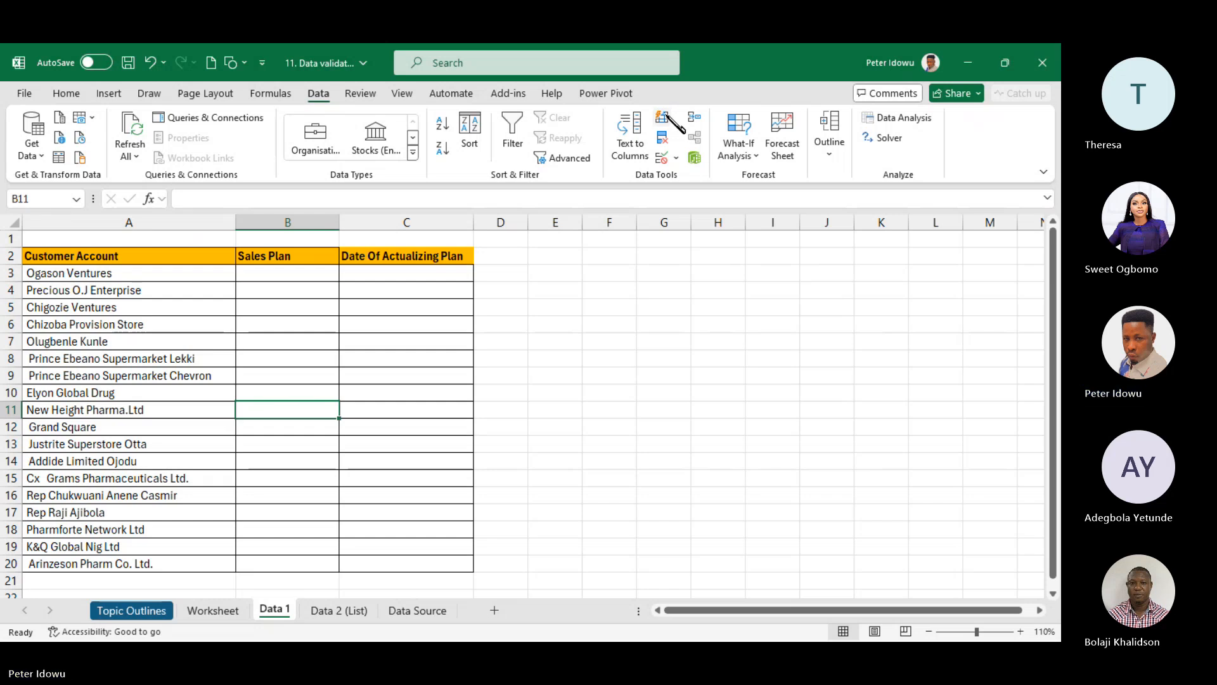
click(302, 277)
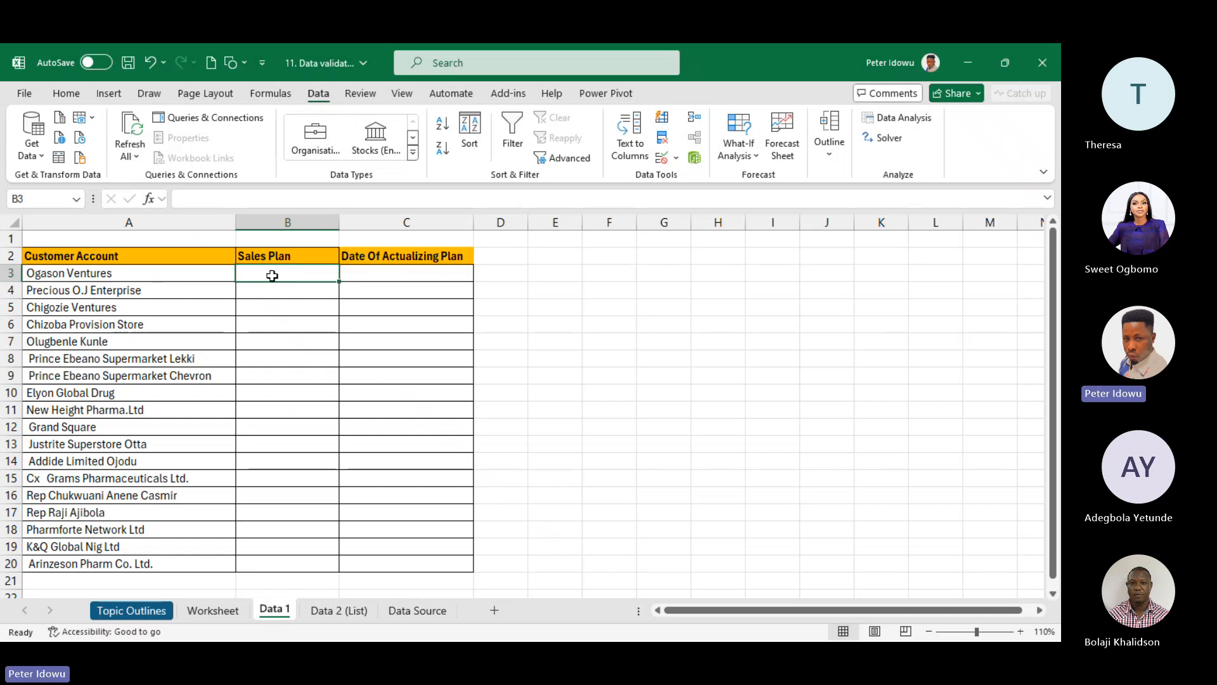
click(398, 269)
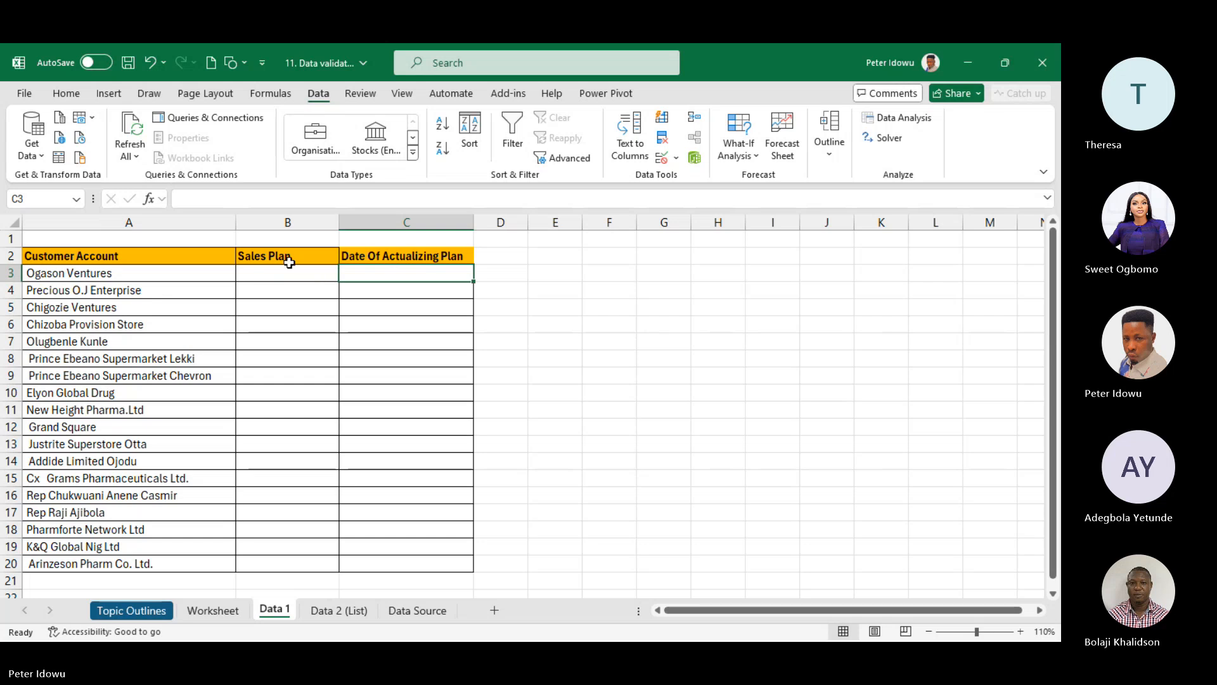
drag(288, 257, 274, 559)
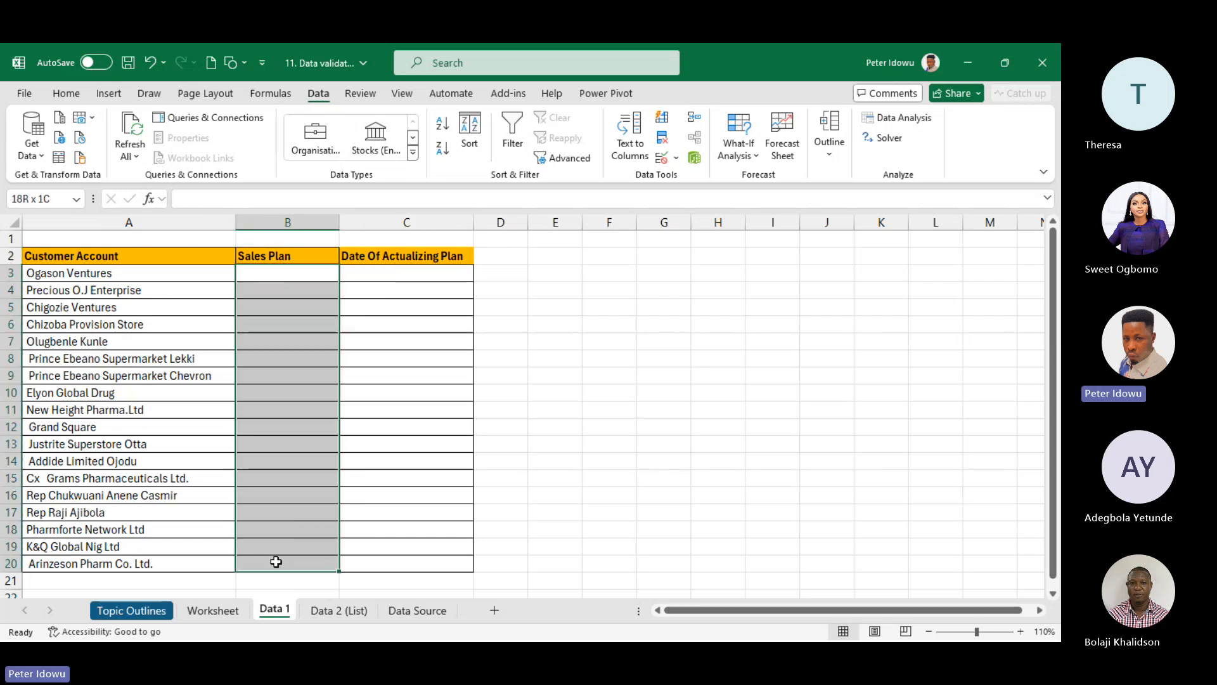
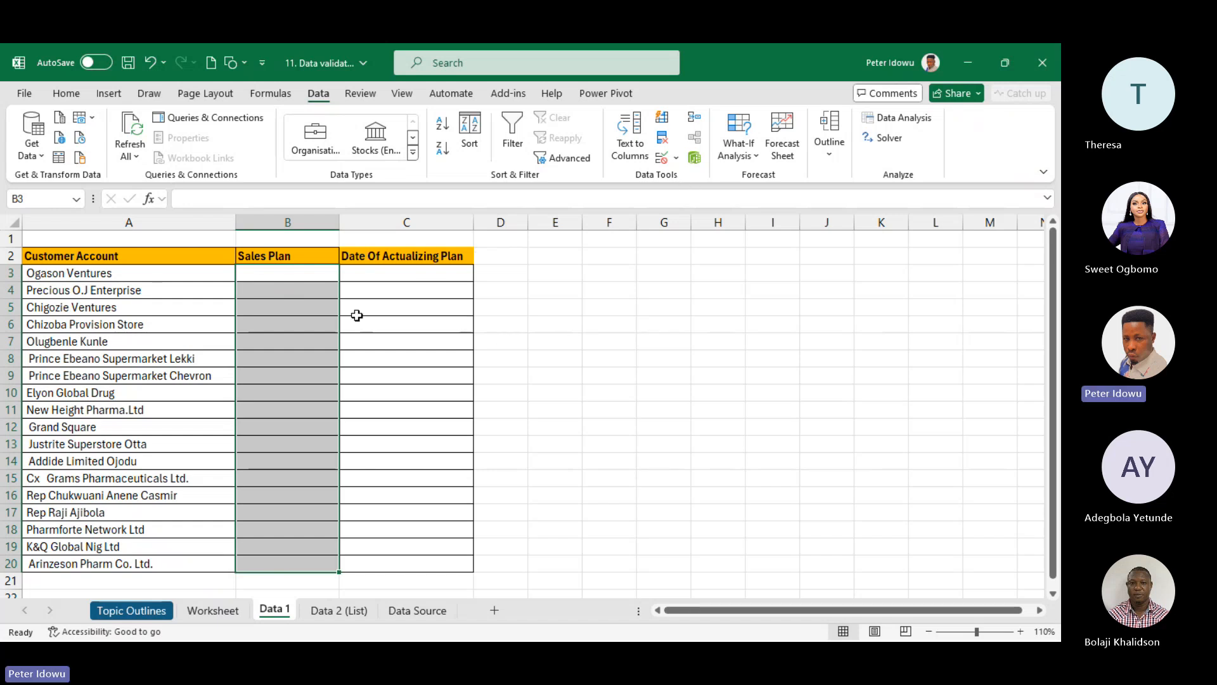
- Limit Sales Plan cells B3:B20 to whole numbers greater than or equal to 1000000
click(388, 274)
drag(315, 268, 296, 559)
click(676, 158)
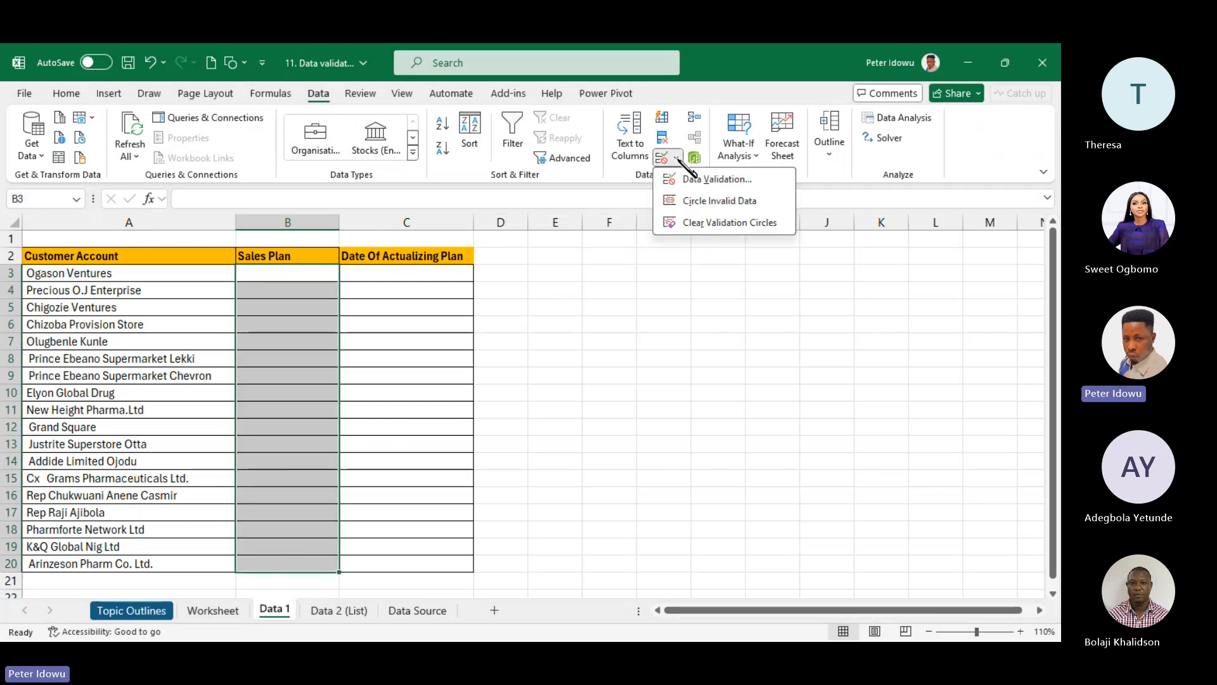
click(691, 179)
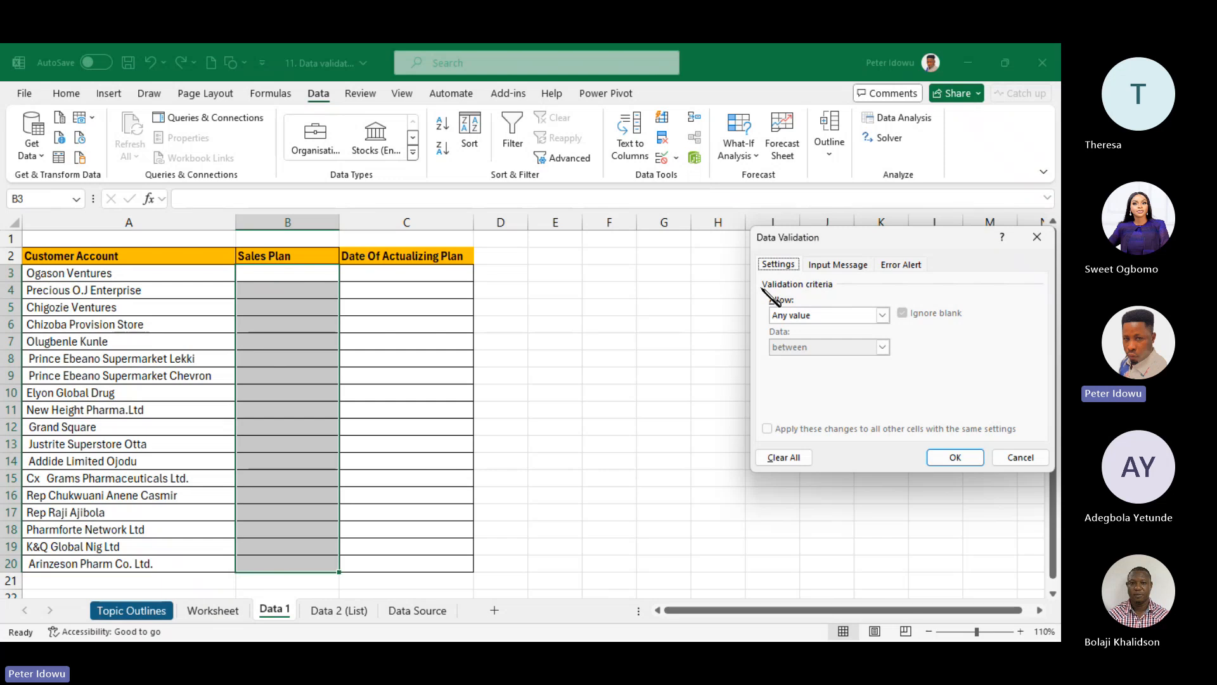
click(883, 315)
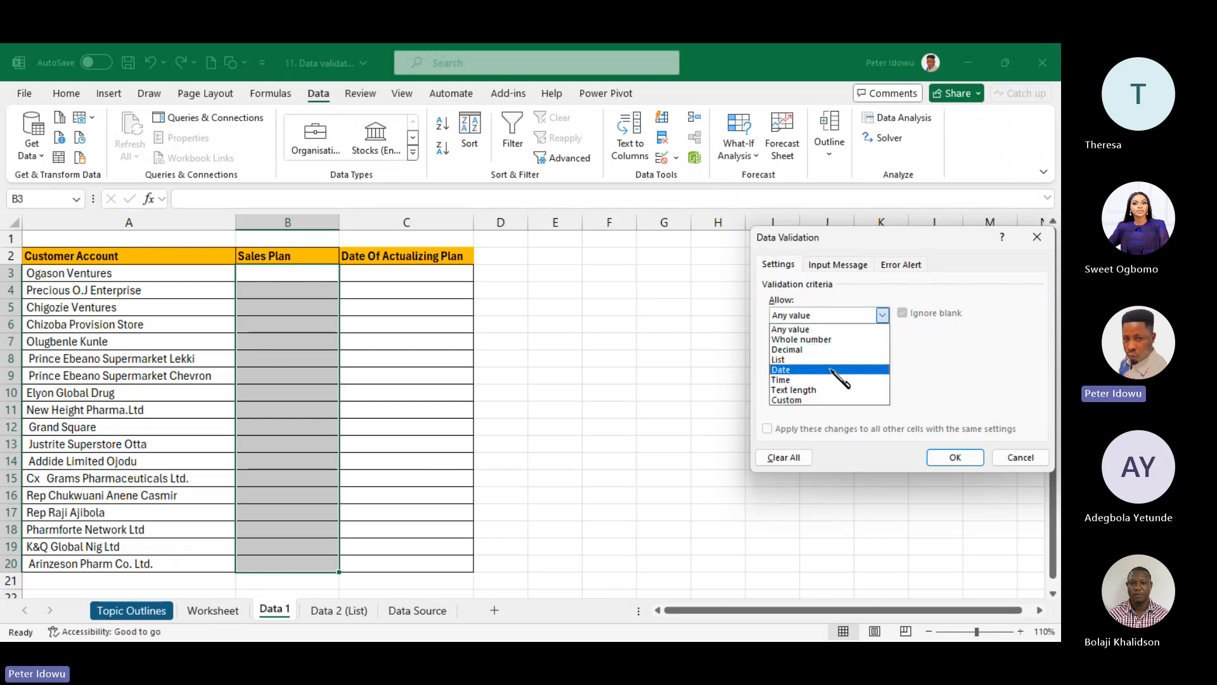
click(830, 341)
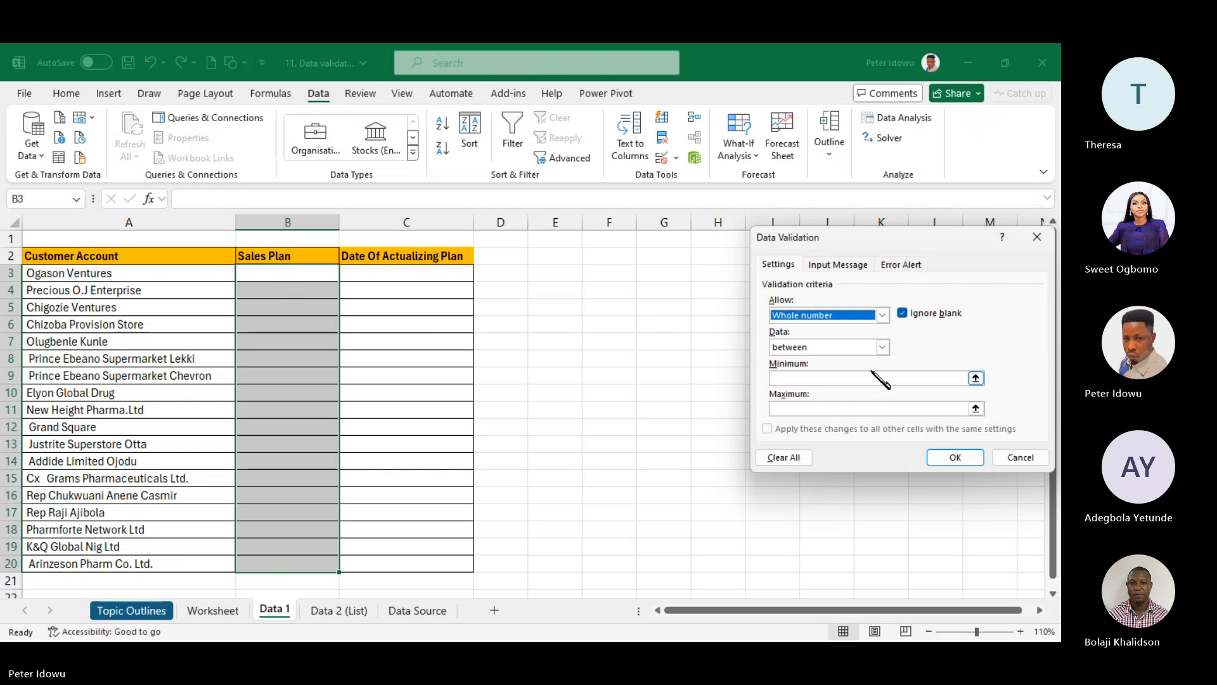
click(882, 347)
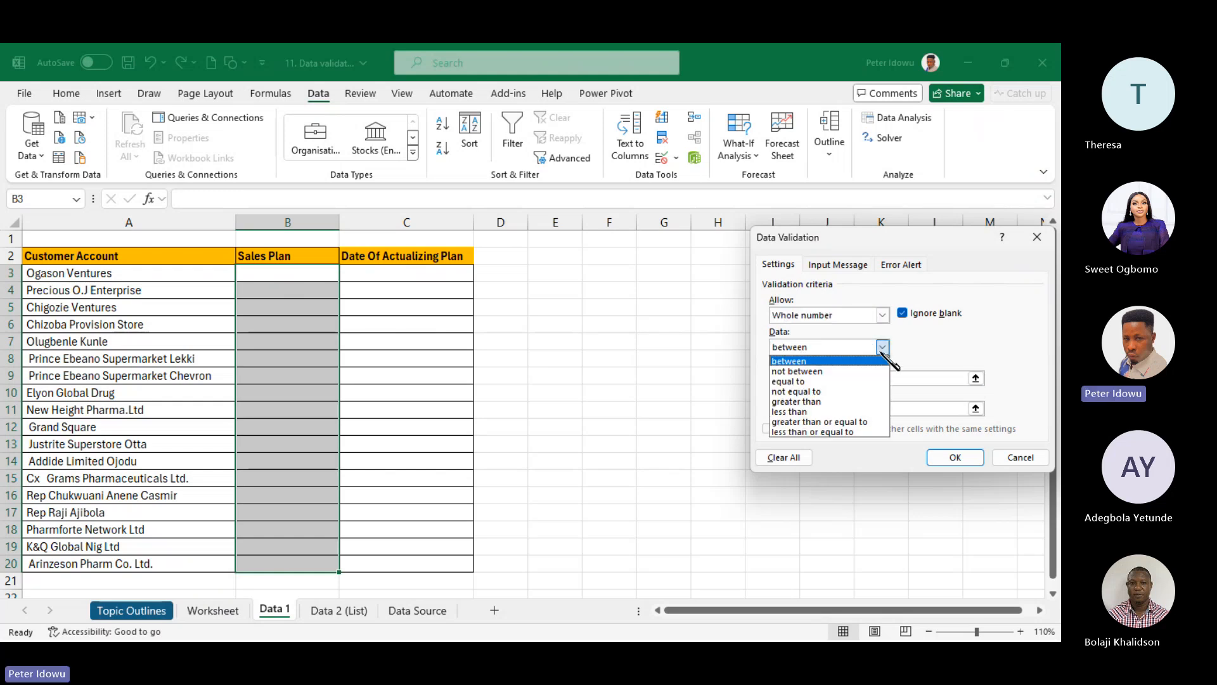
click(850, 423)
click(833, 377)
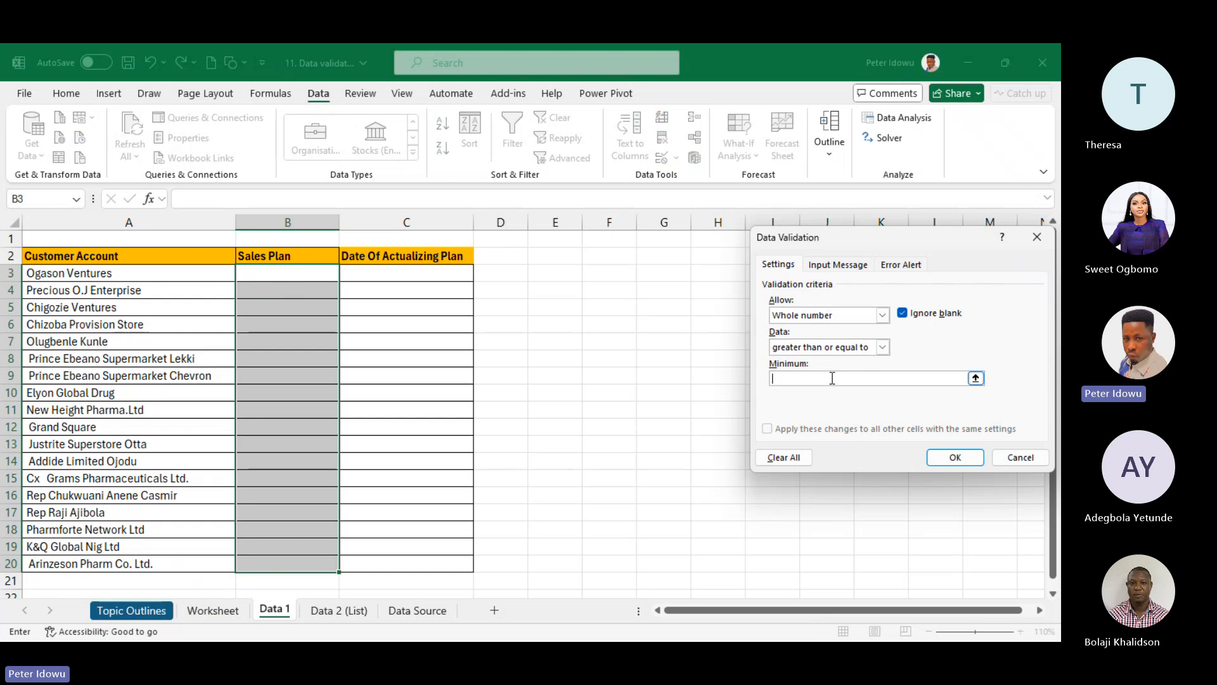
text(10000)
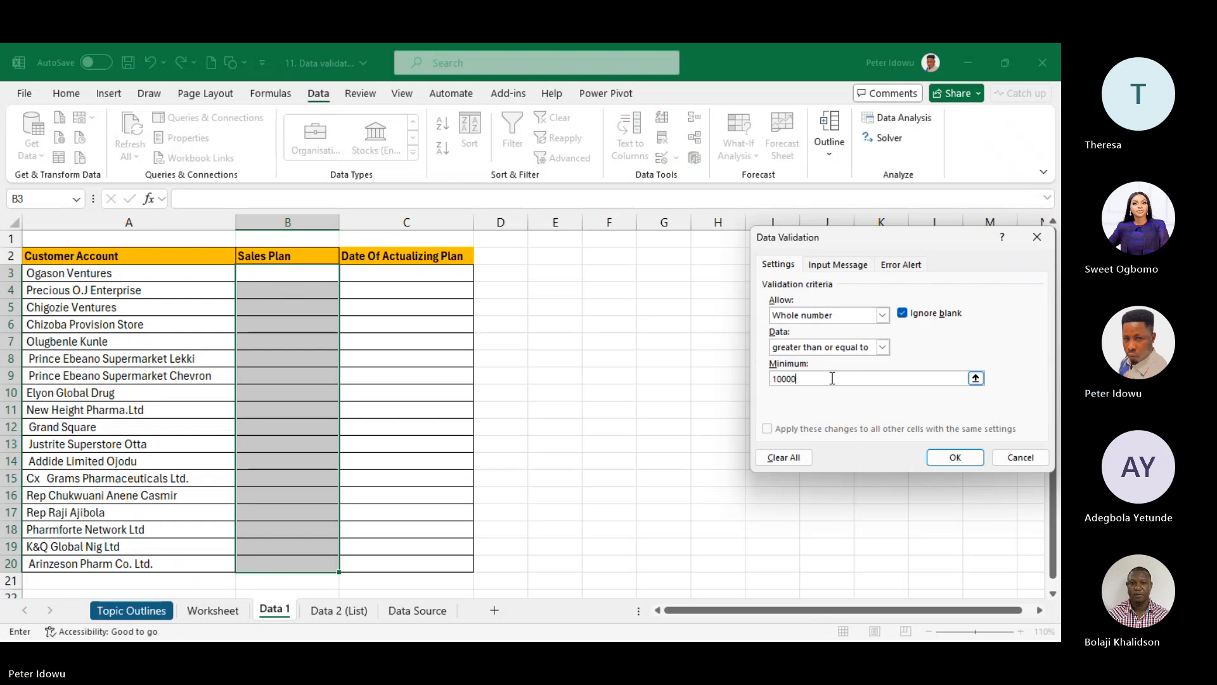
text(0)
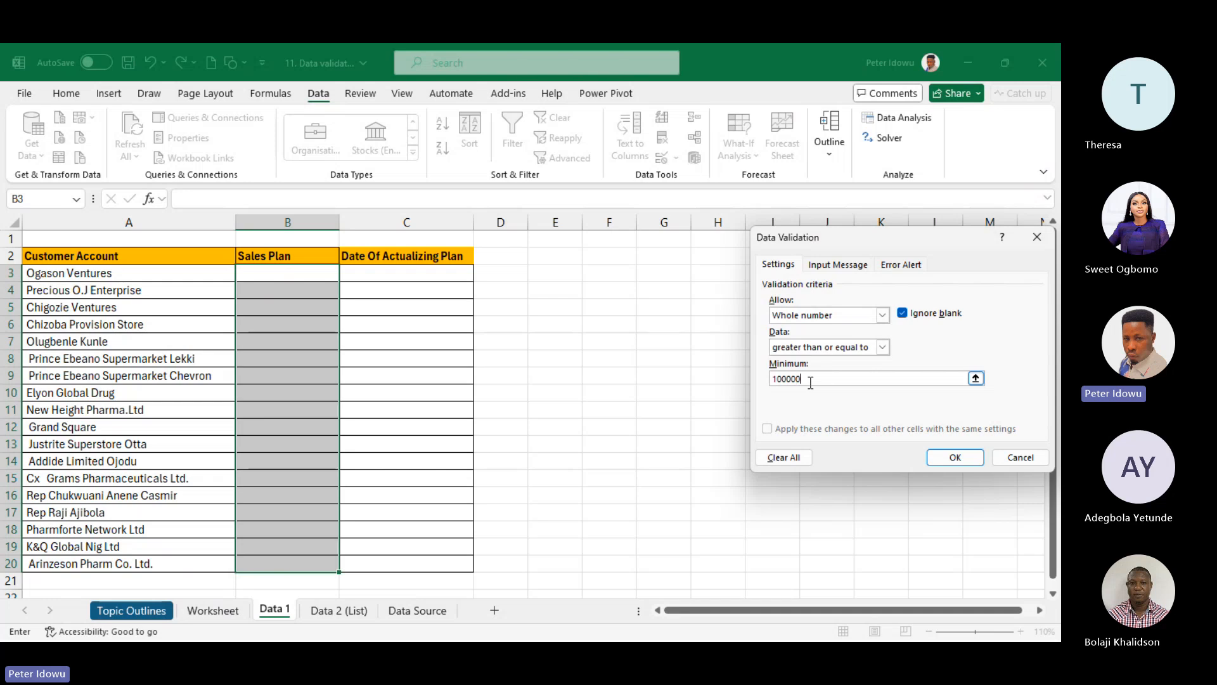
text(0)
click(954, 458)
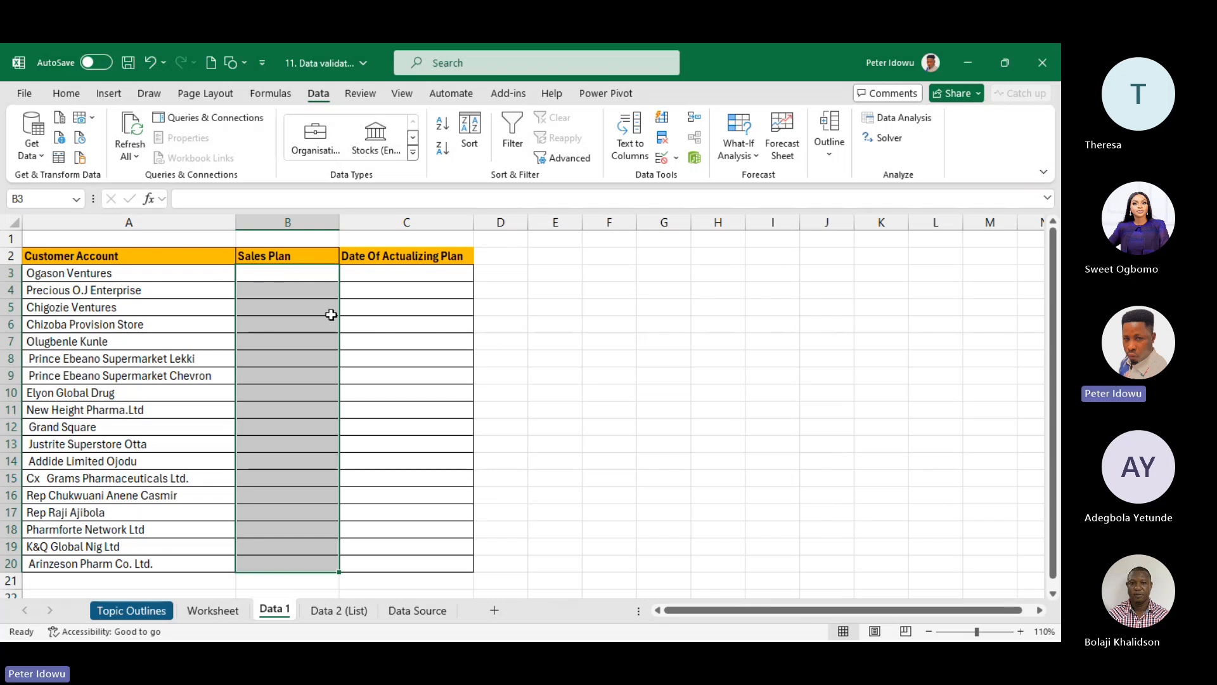
- Add input message title 'Data Validation' with text 'You can only enter numbers >=1,000,000'
click(674, 157)
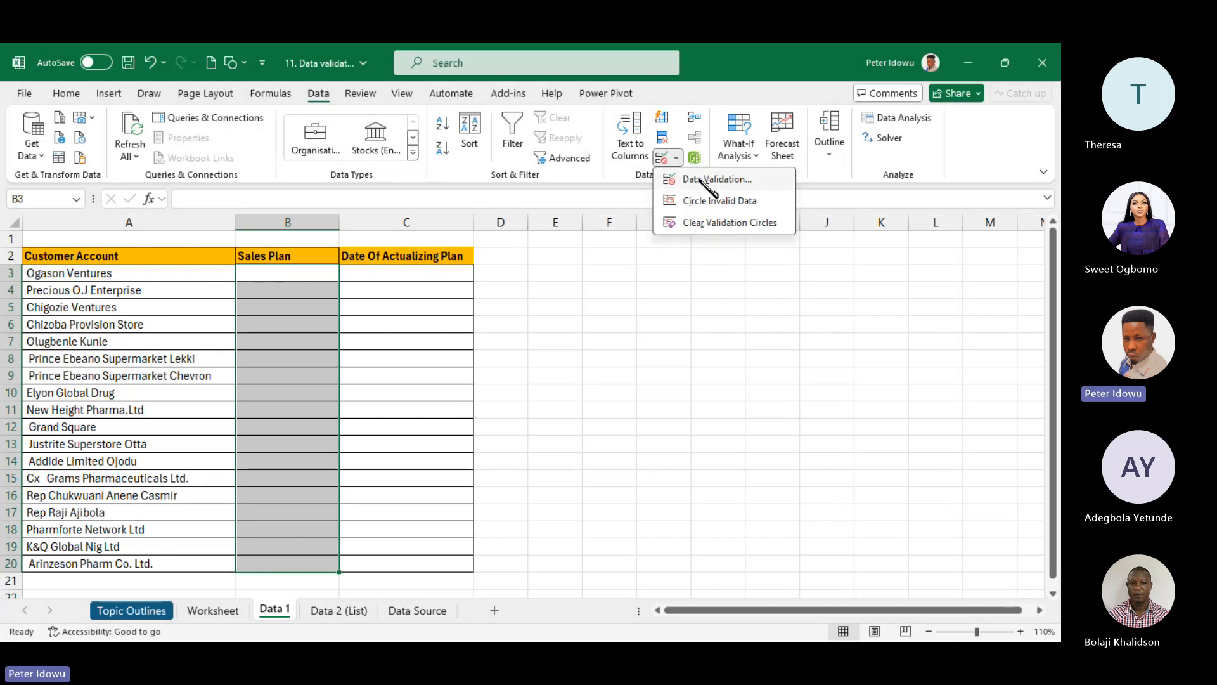
click(708, 180)
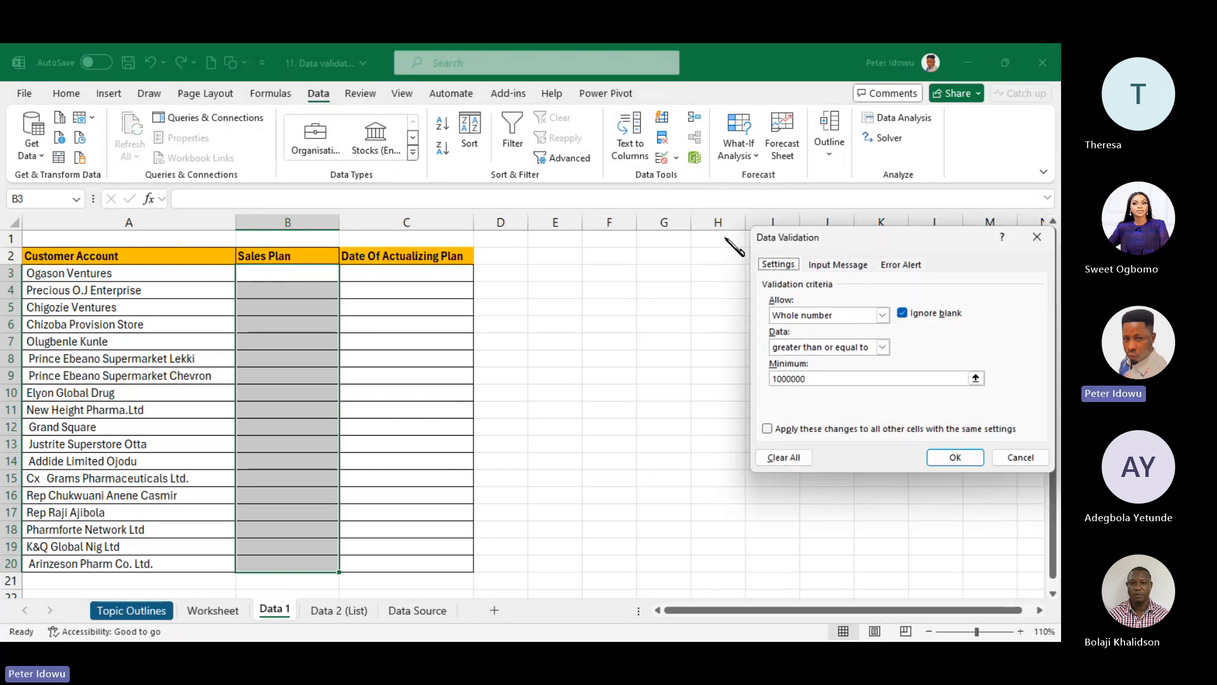
click(852, 266)
click(831, 332)
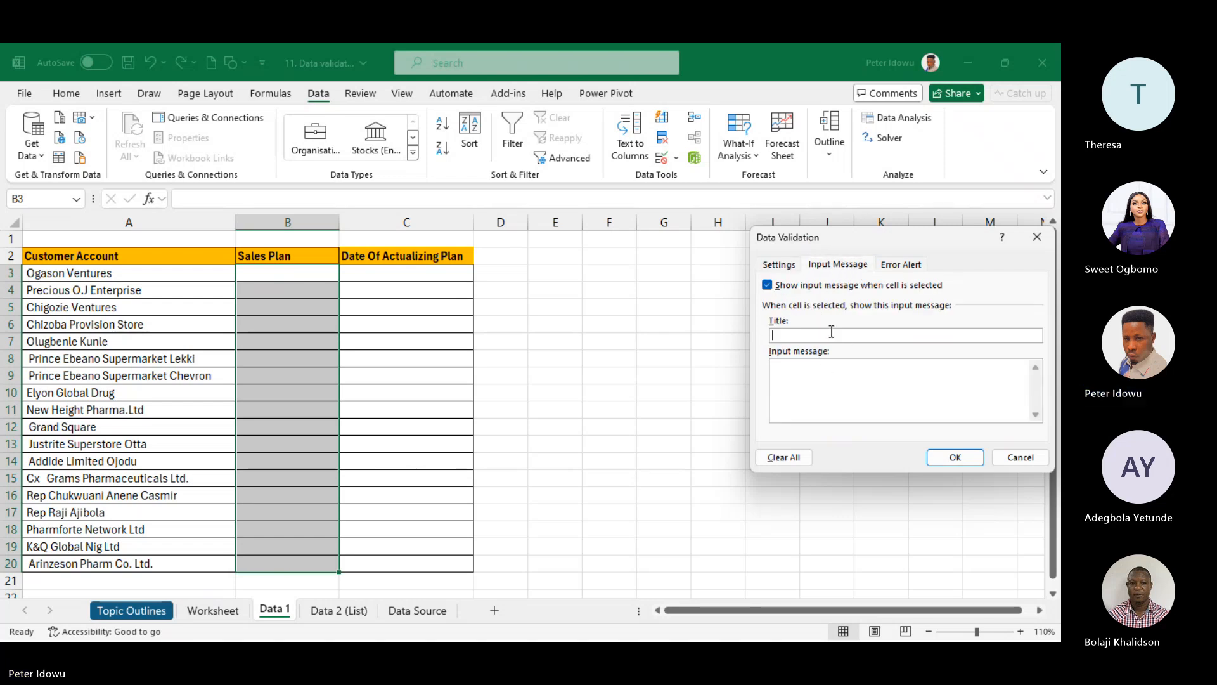
text(Data Validation)
click(843, 372)
text(You can)
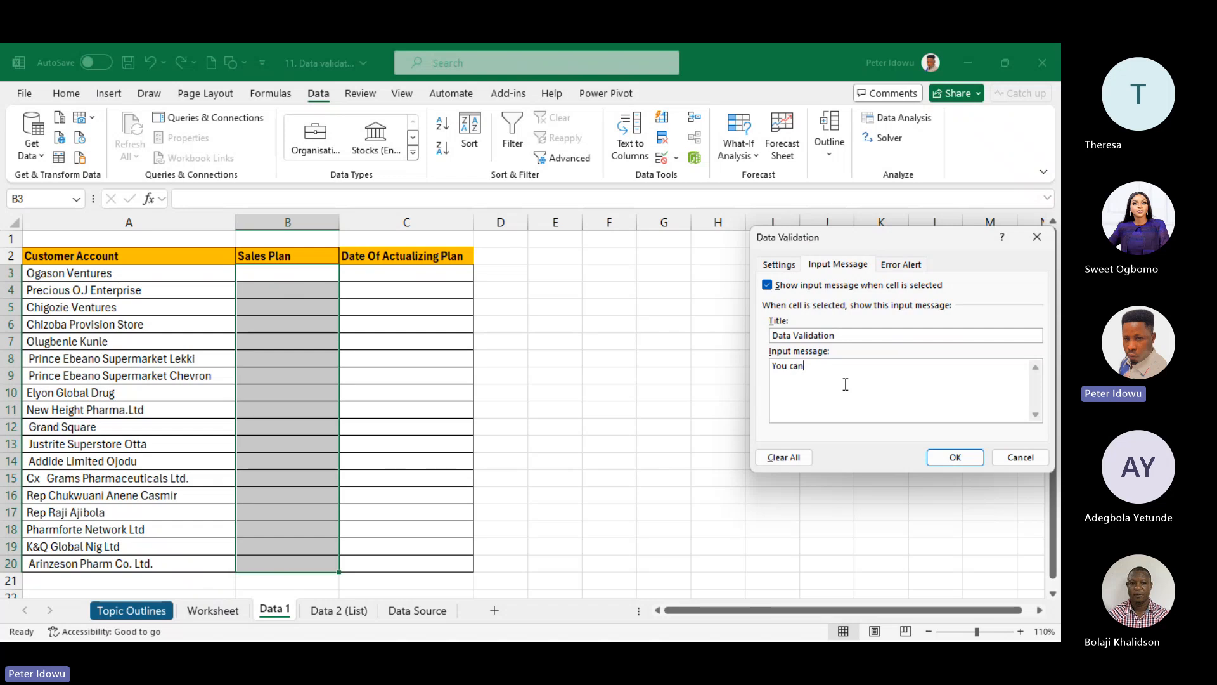
text( only)
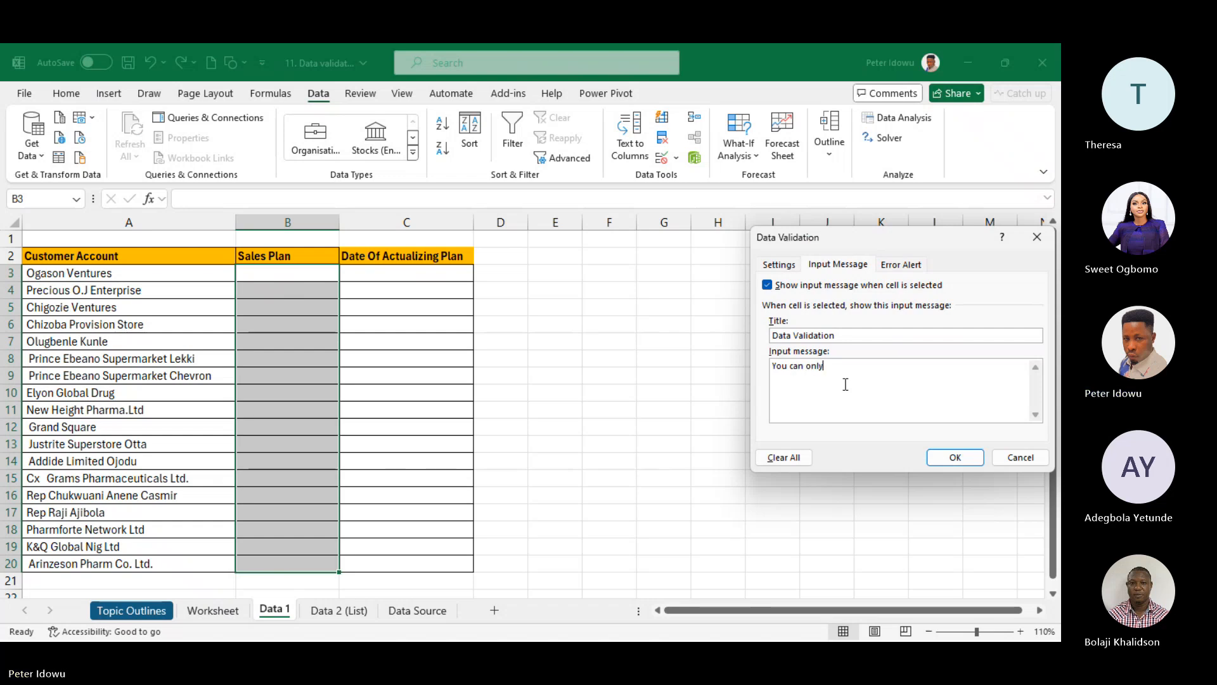
text( enter nu)
text(bers > )
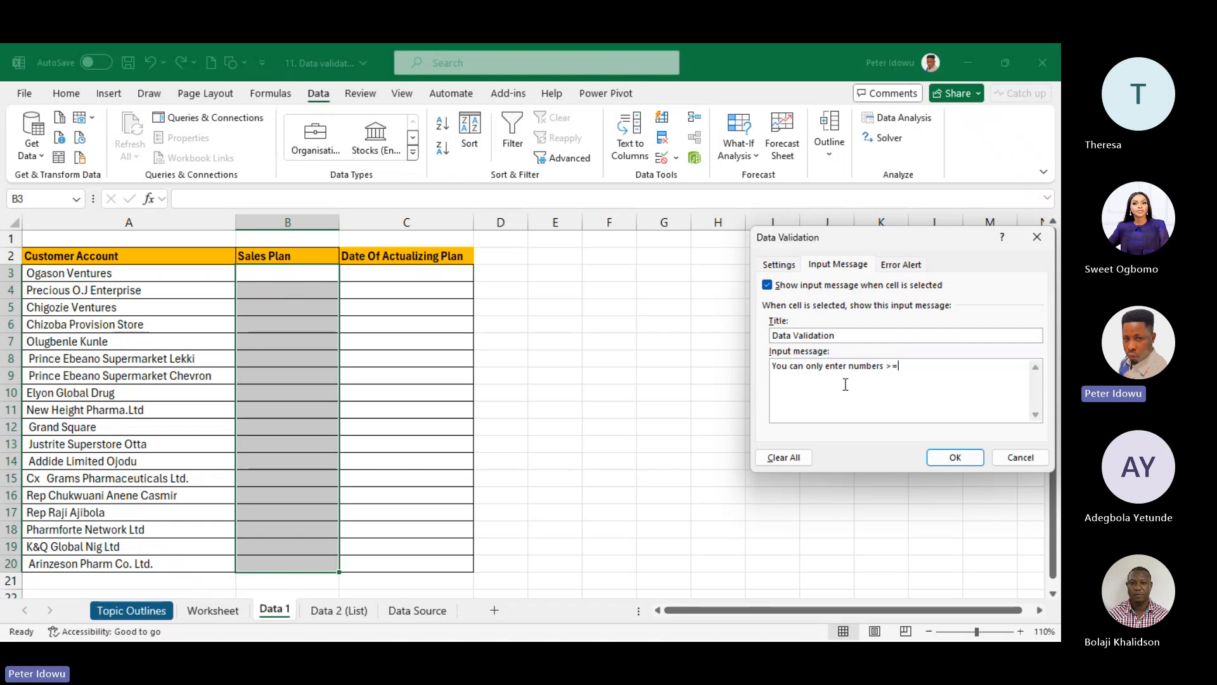
text(=)
text(100000)
key(BackSpace)
key(BackSpace)
key(BackSpace)
key(BackSpace)
key(BackSpace)
key(BackSpace)
text(,000)
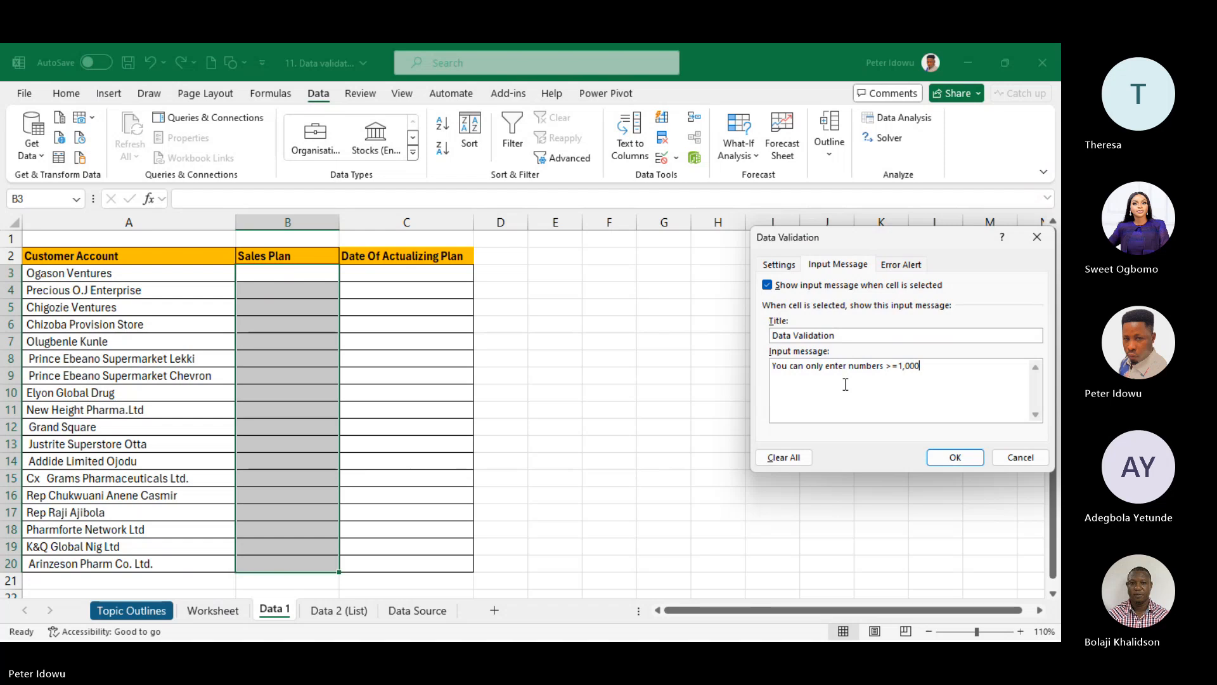
text(,000)
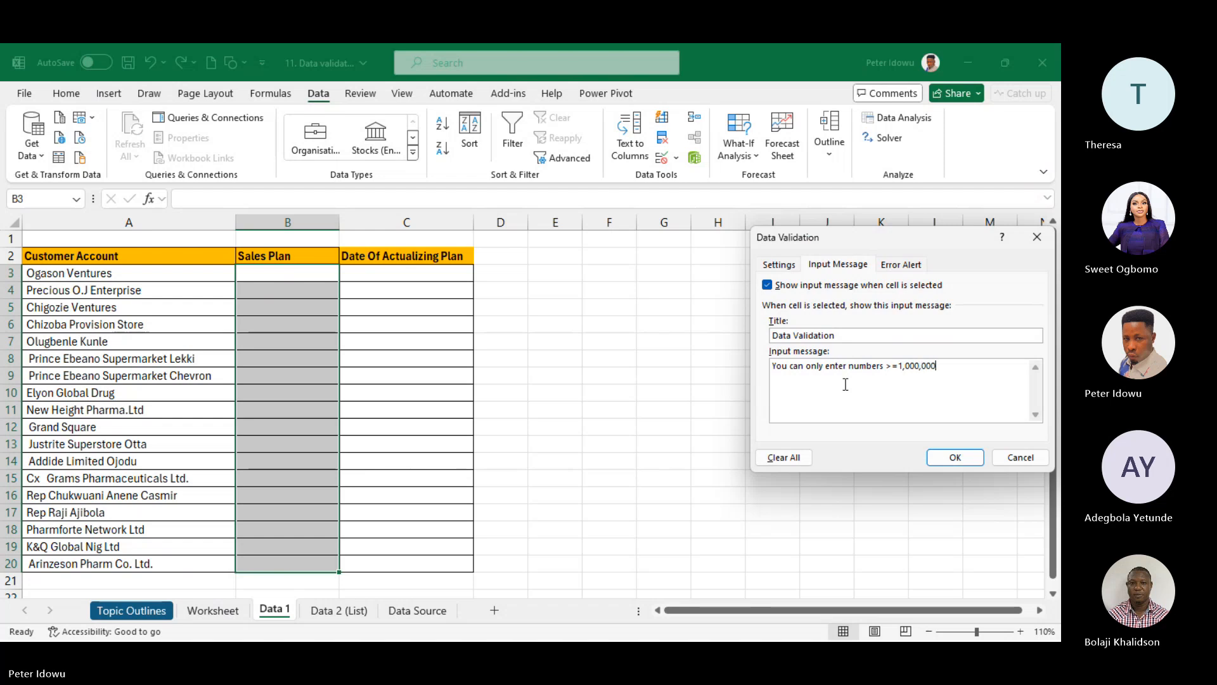
click(956, 458)
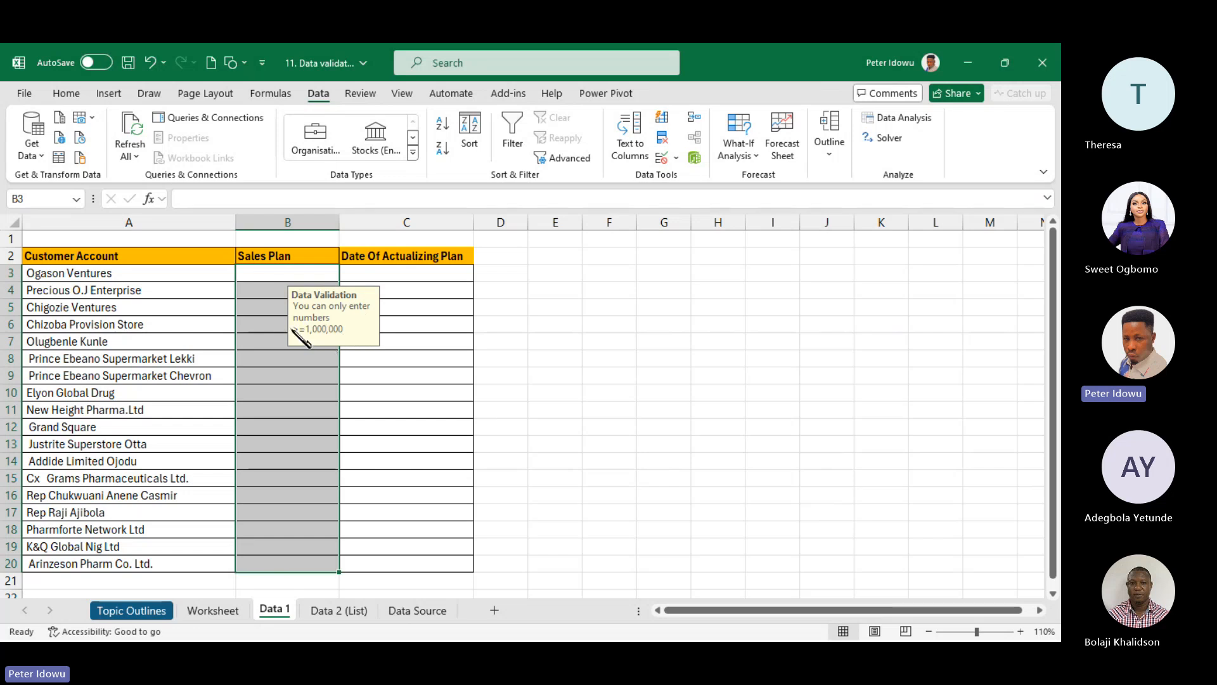
- Enter 10000000 in B3 and format it with Comma Style as 10,000,000.00
click(280, 275)
text(1000)
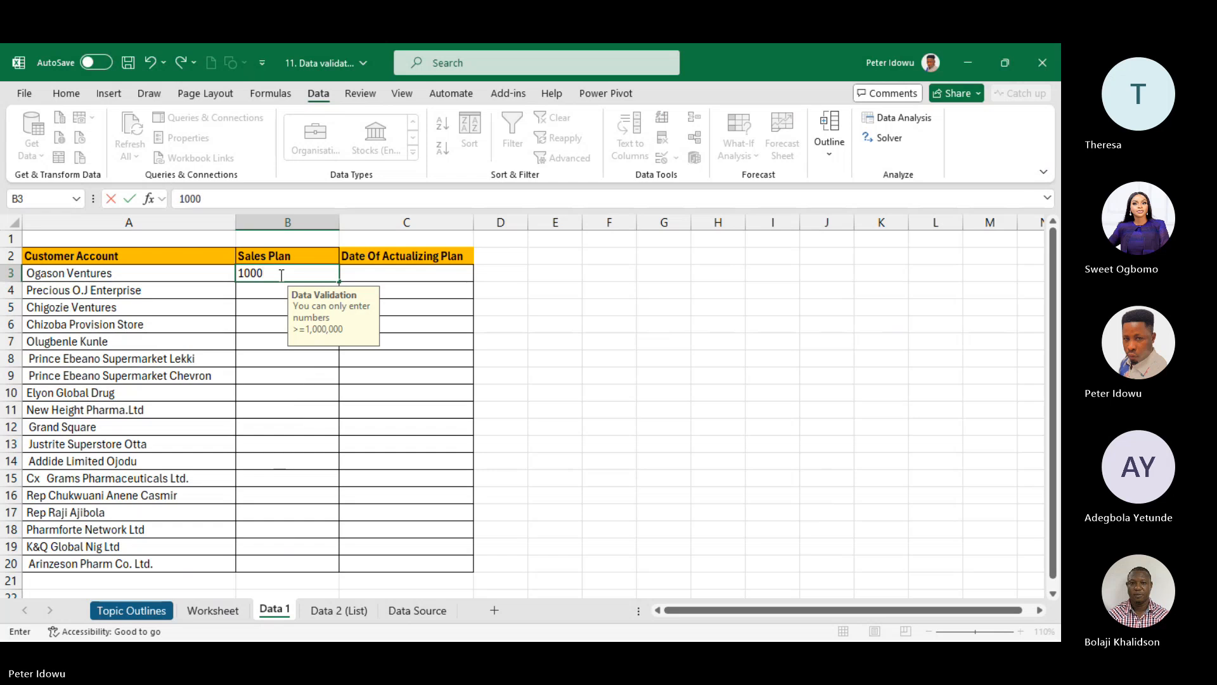
text(0000)
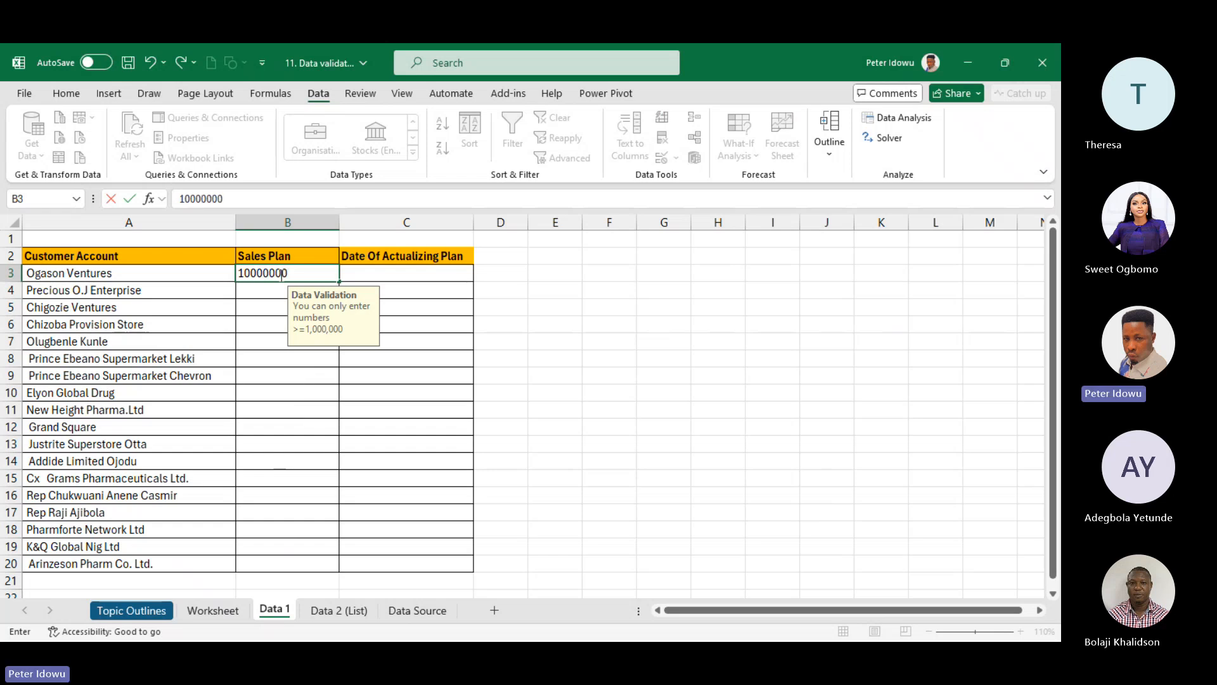
key(Return)
click(279, 273)
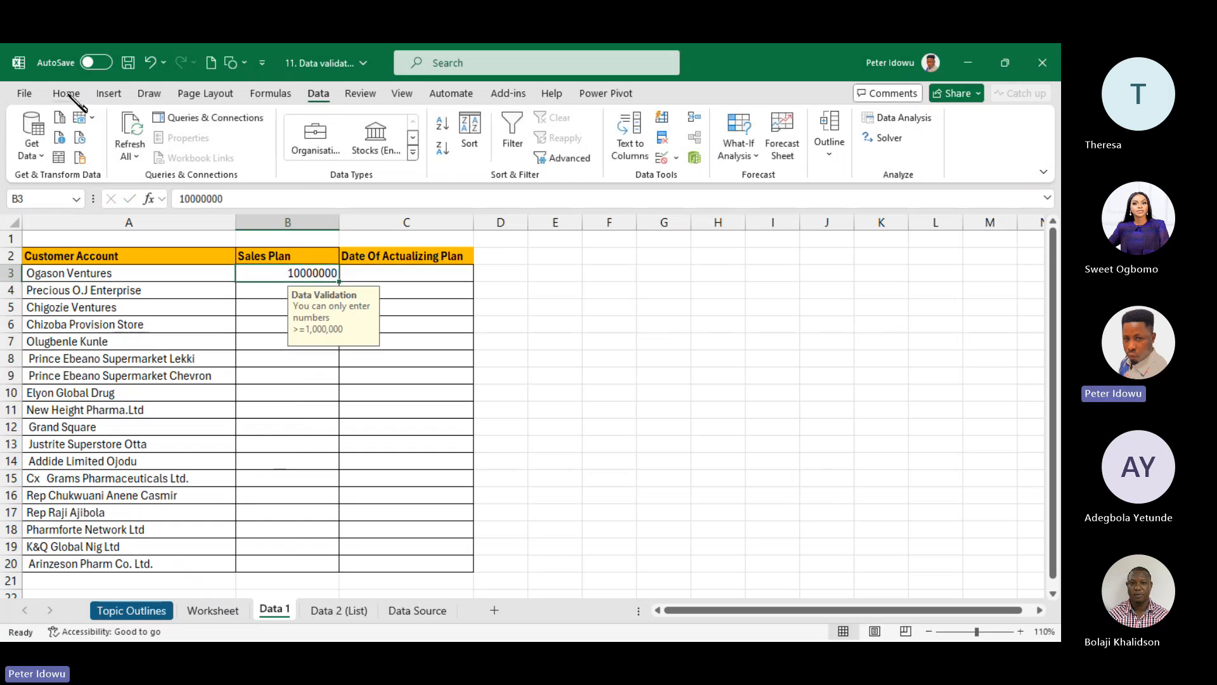
click(63, 93)
click(516, 147)
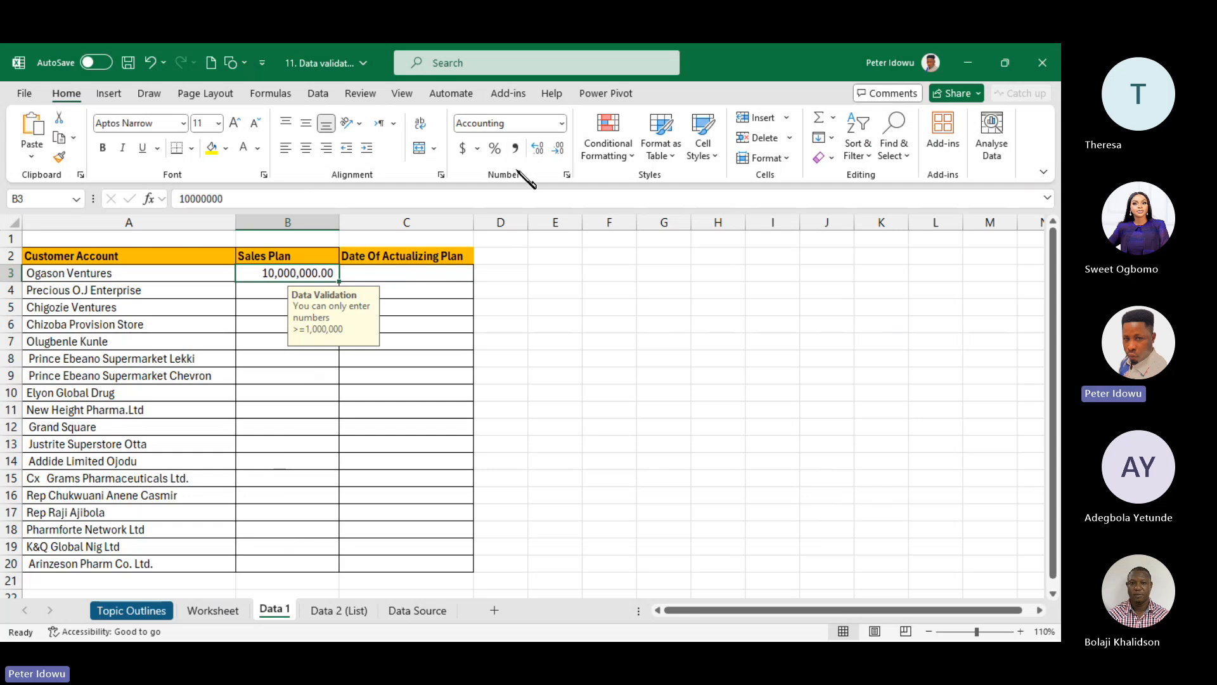
- Try 900,000 in B4 and cancel the validation error so it is discarded
click(278, 293)
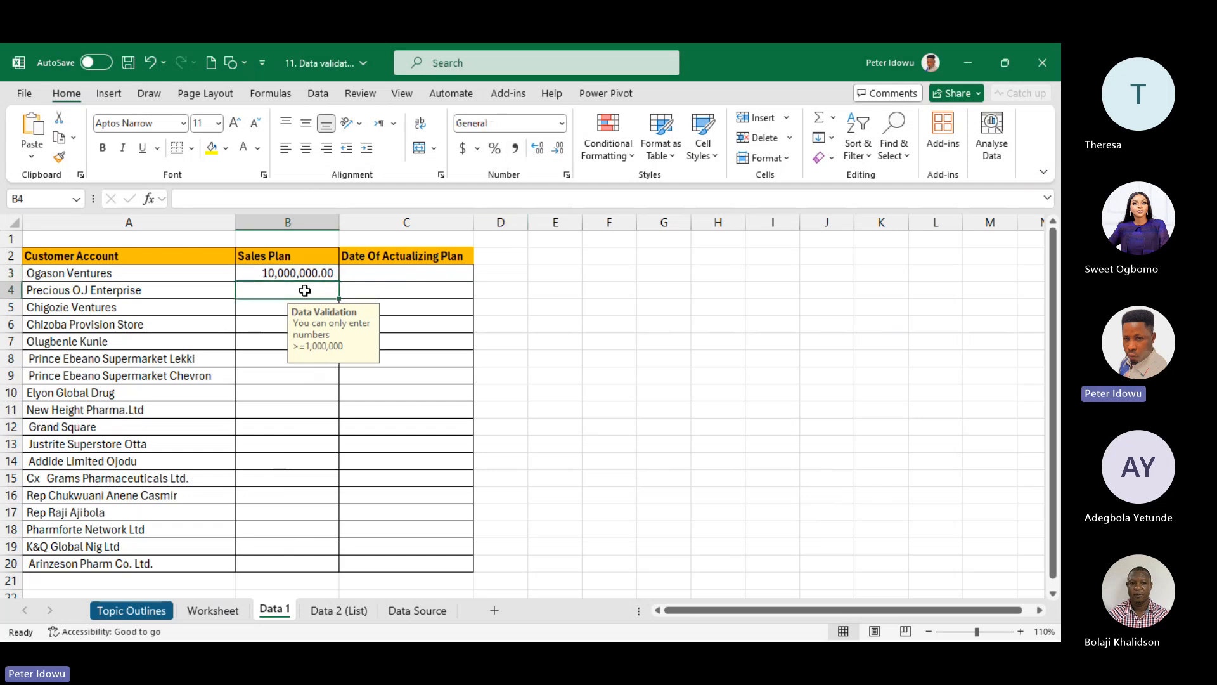
text(900)
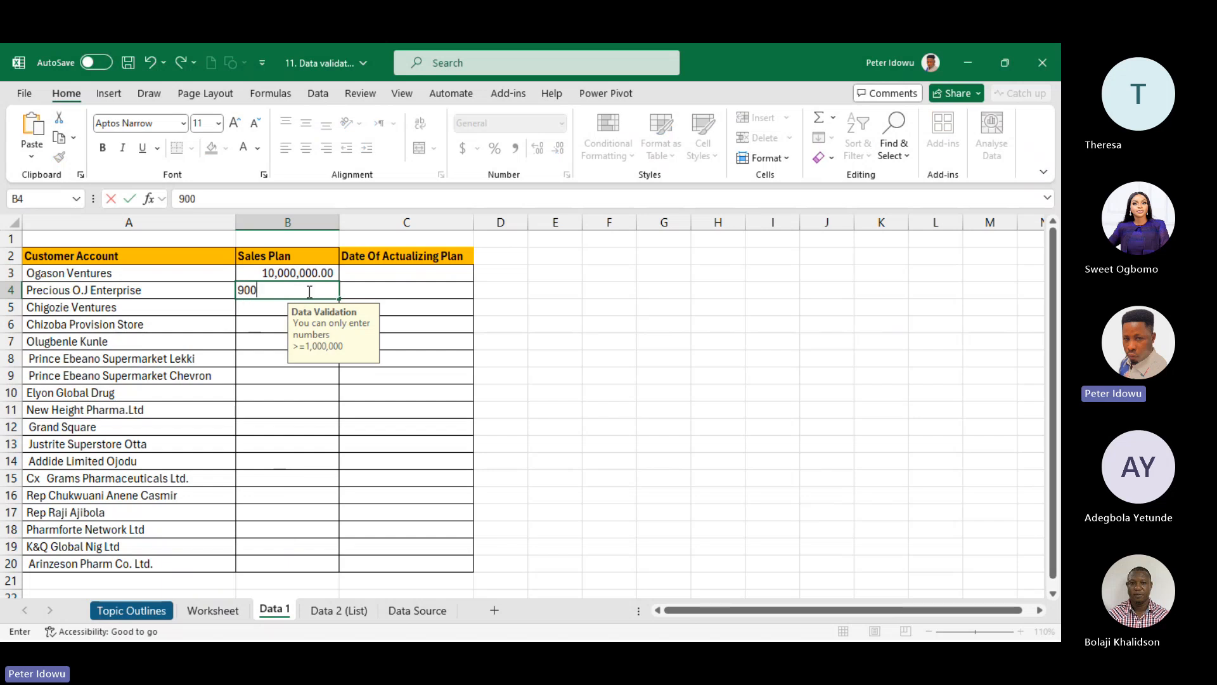
text(,000)
key(Return)
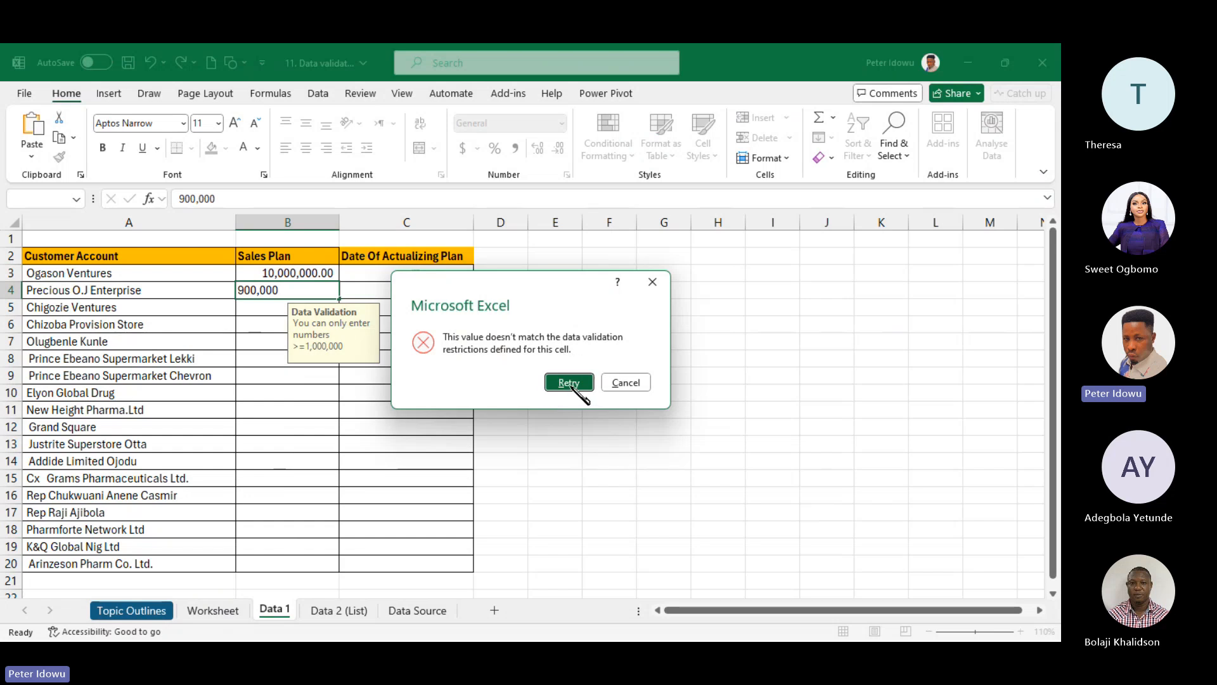
click(653, 284)
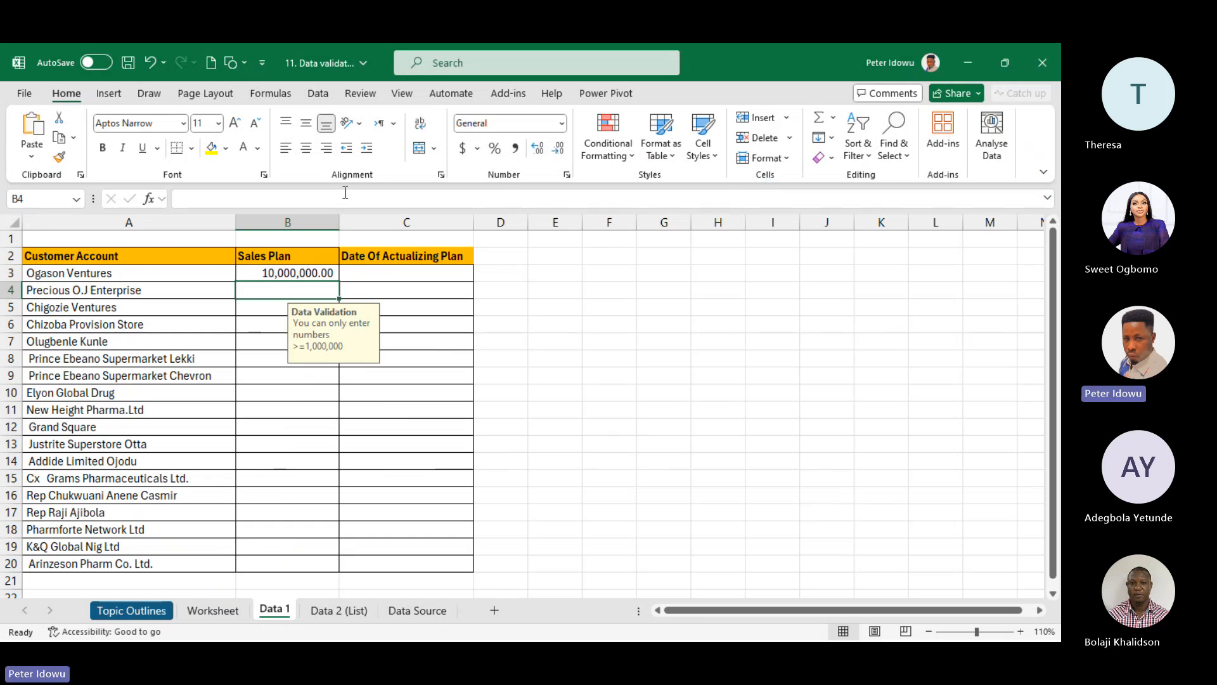
click(282, 324)
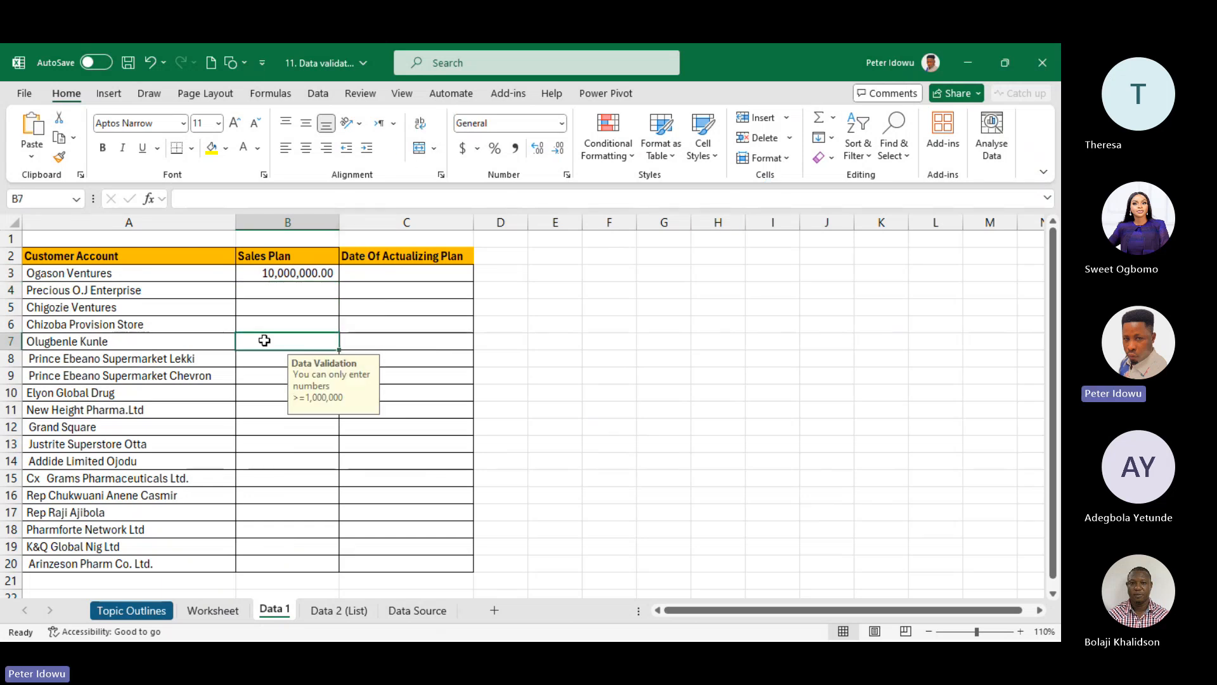
click(293, 306)
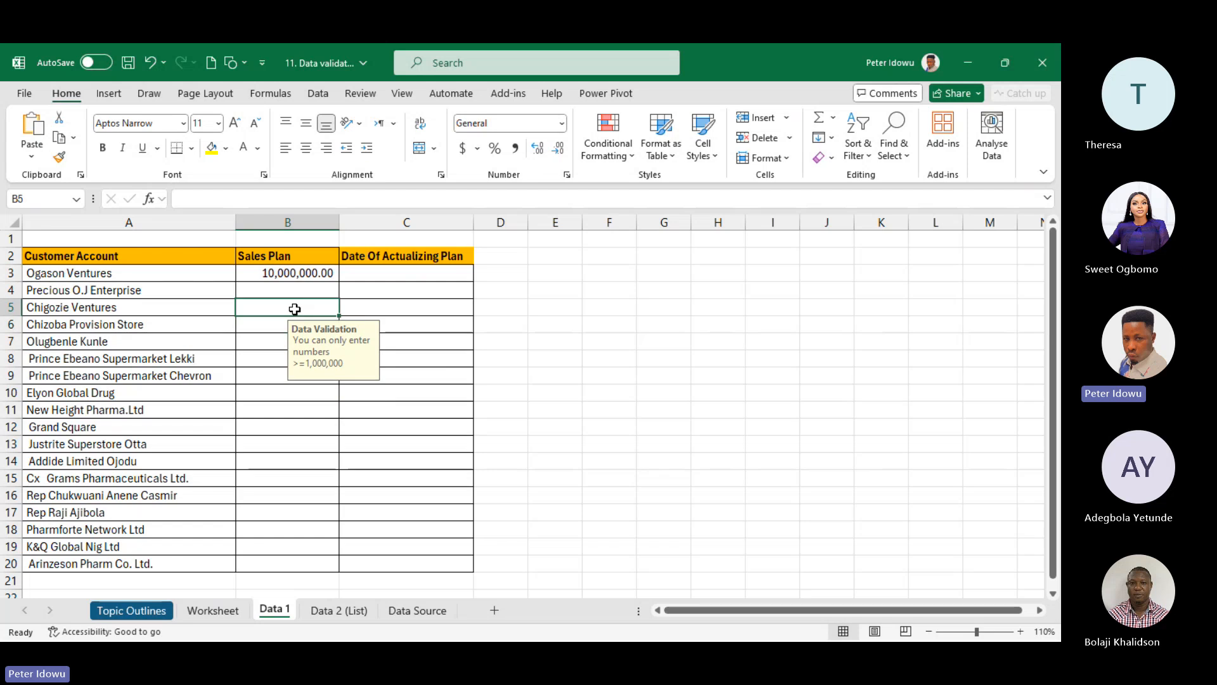
click(287, 373)
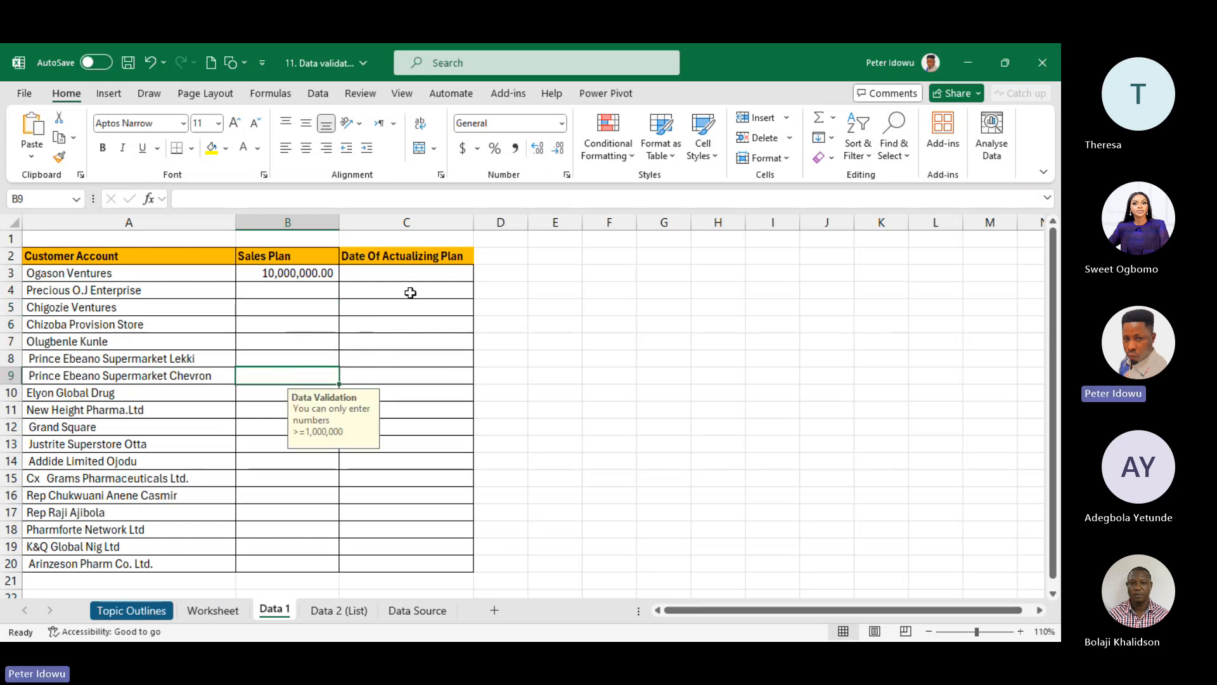
drag(416, 277, 417, 564)
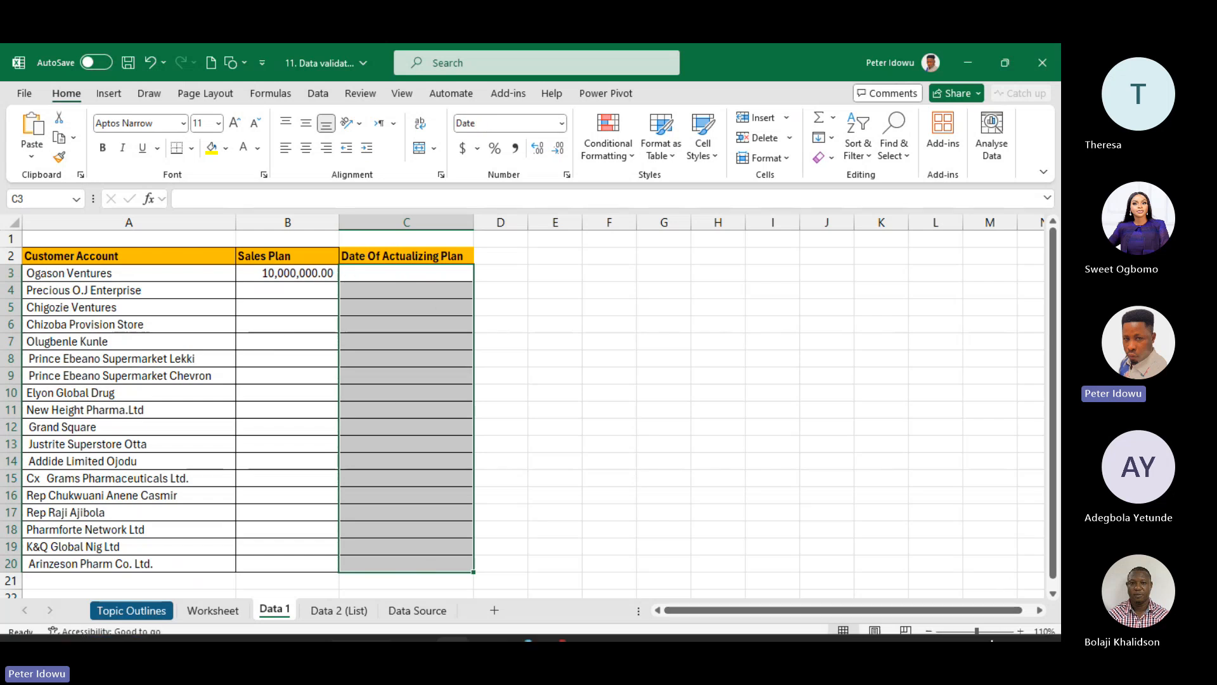
click(1015, 631)
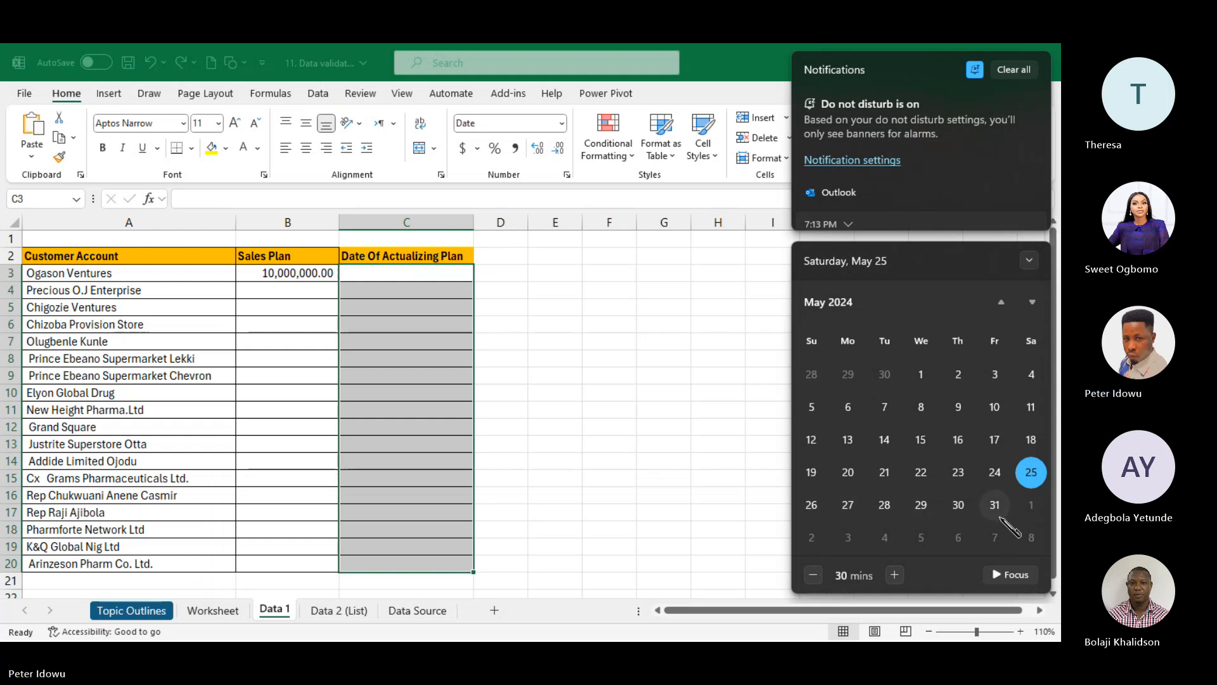
click(457, 371)
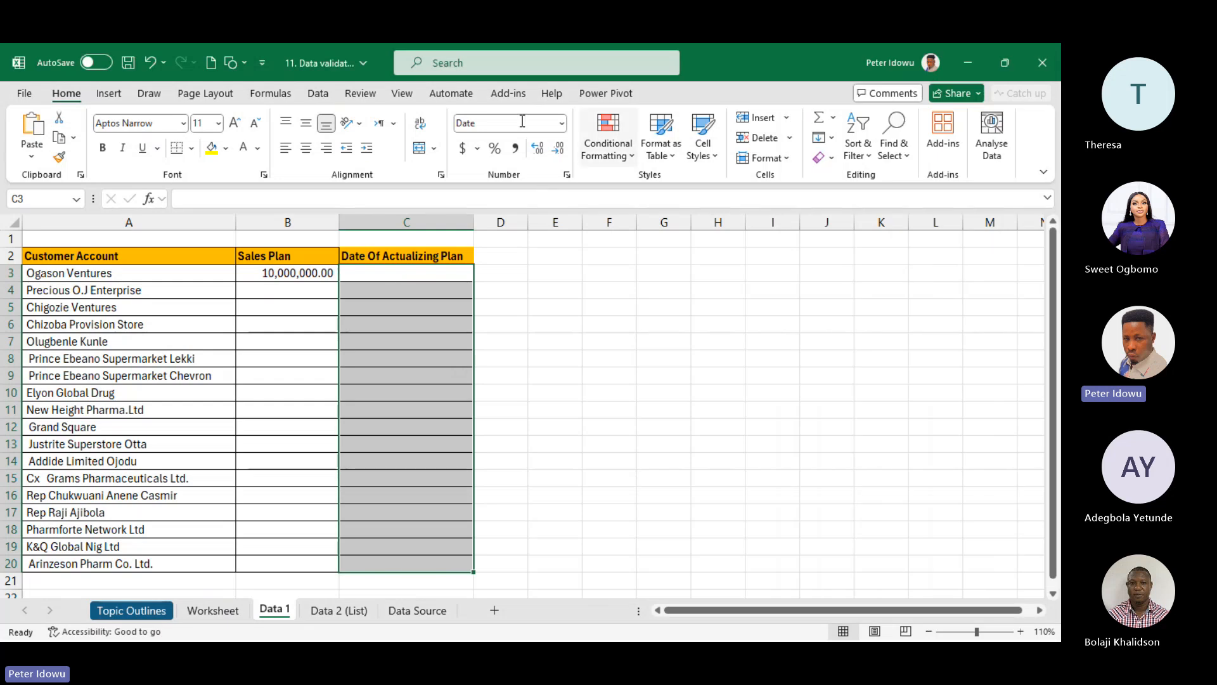
- Set the date column's validation to Date between 27-5-2024 and 31-5-2024
click(319, 94)
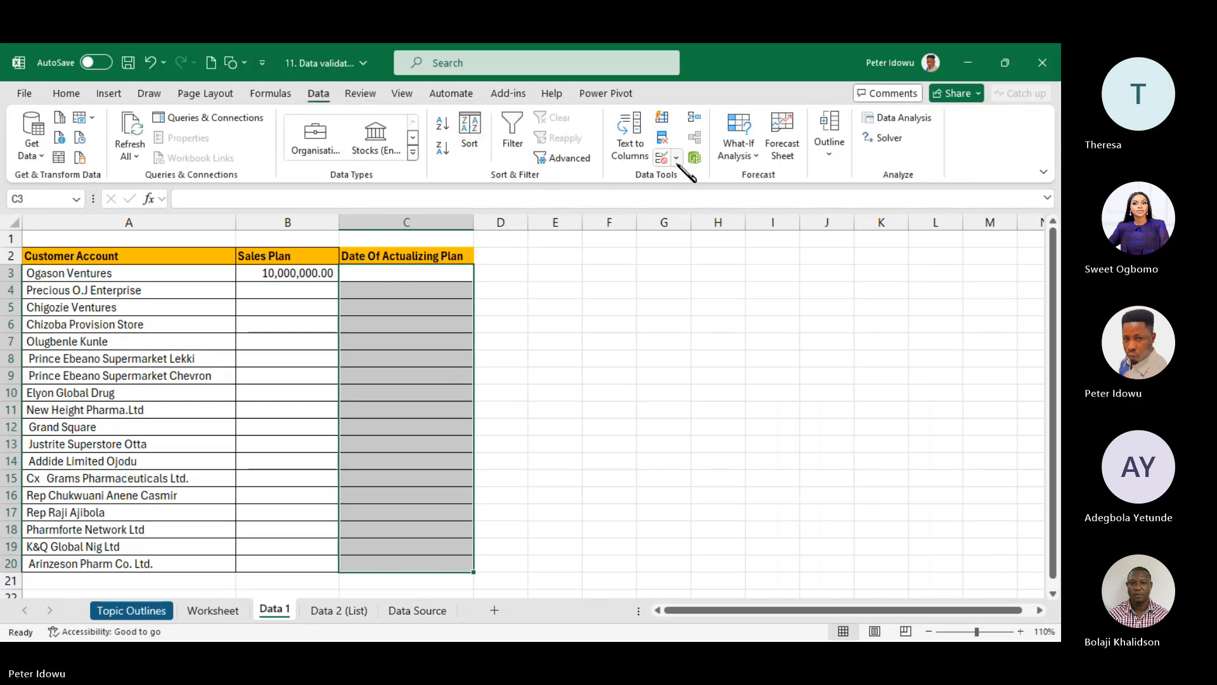
click(675, 157)
click(692, 180)
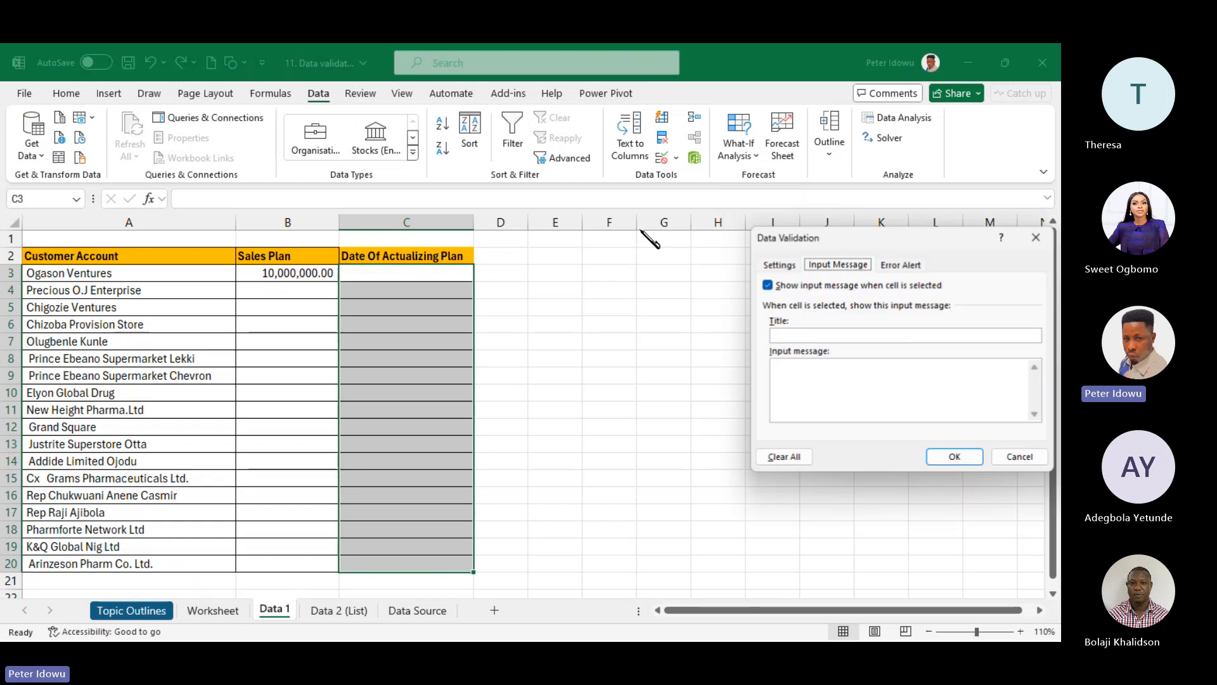
click(779, 264)
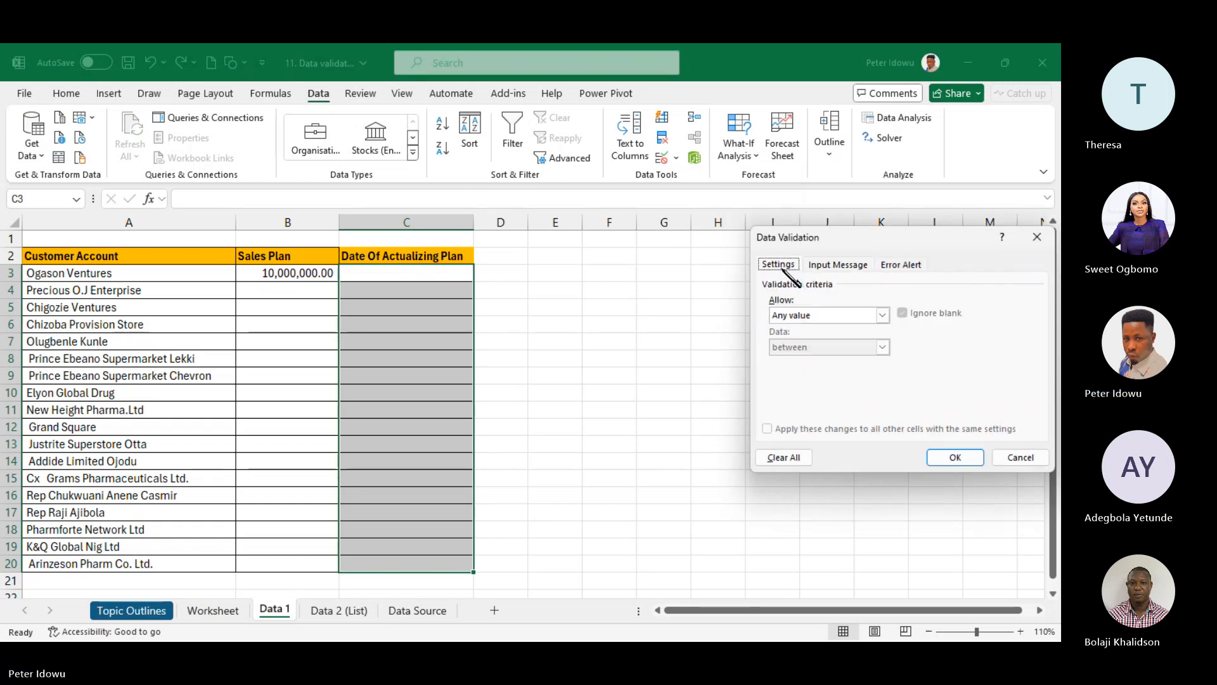
click(883, 315)
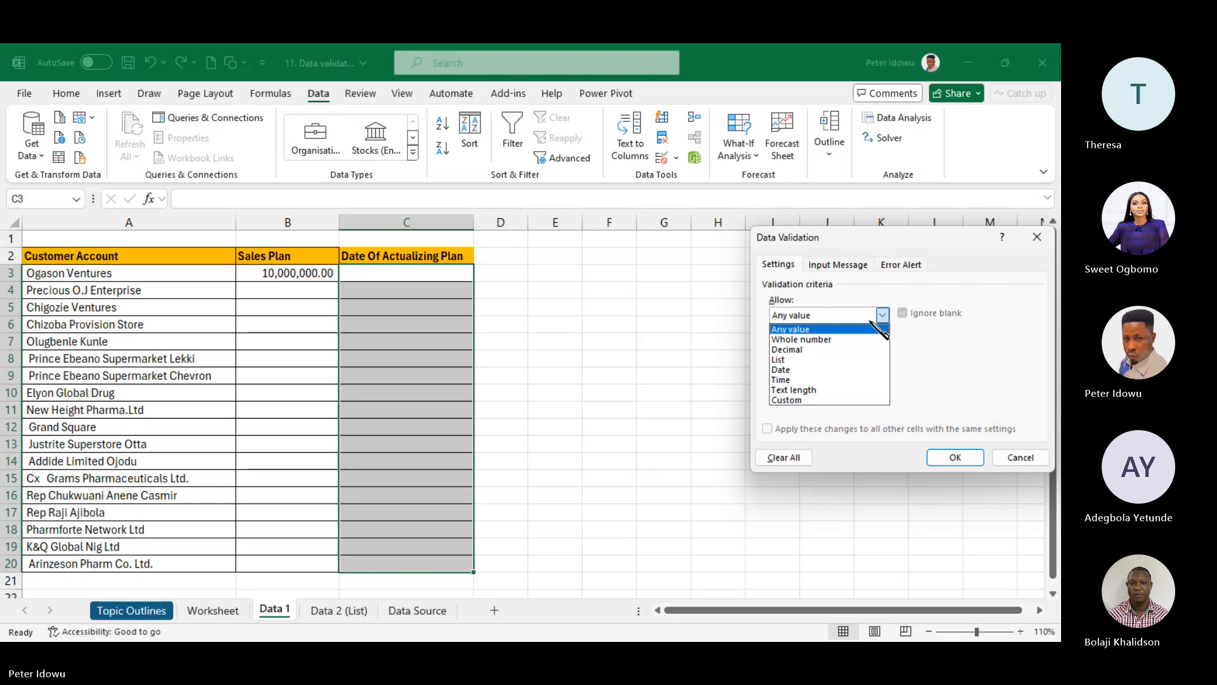
click(830, 373)
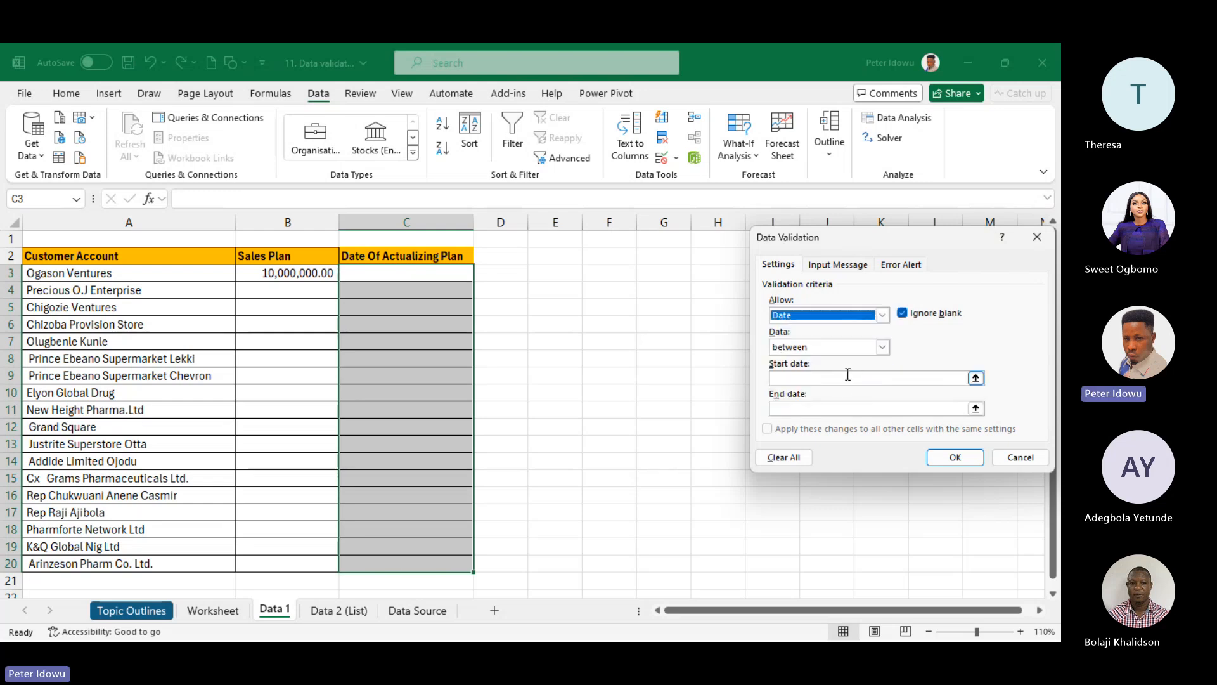
click(847, 376)
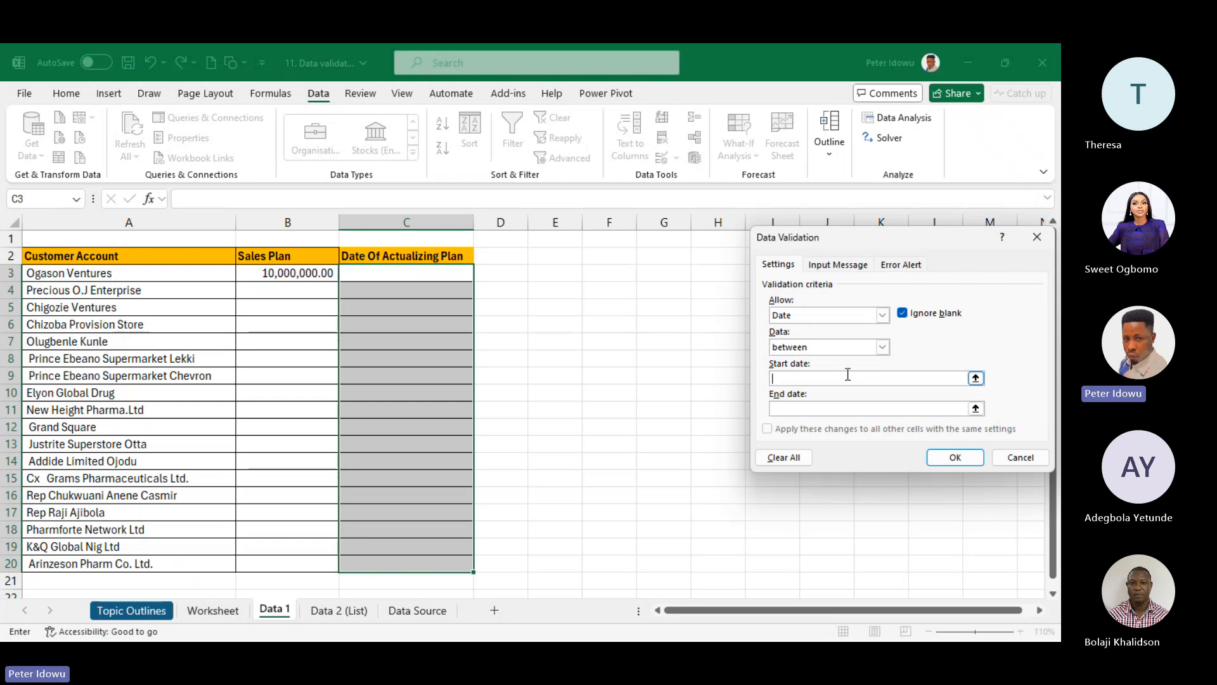
text(27-5-)
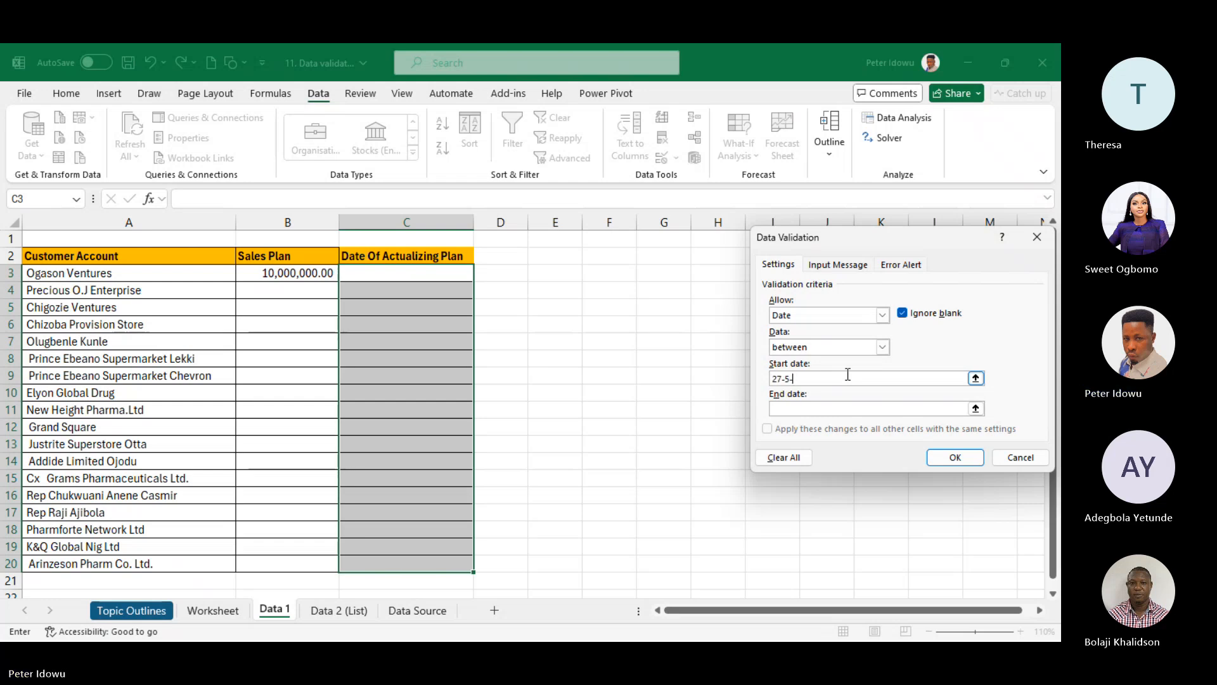
text(24)
click(822, 408)
text(31-5-)
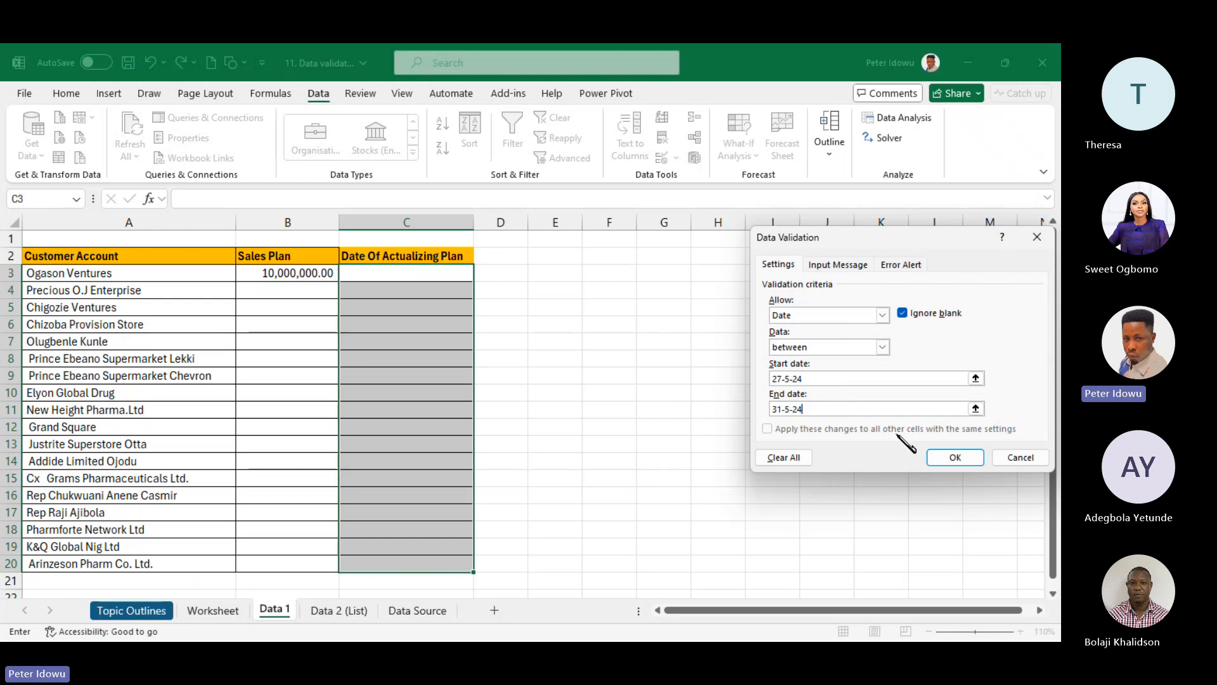
- Start the input message with the title 'Date validation'
click(846, 265)
click(829, 335)
text(Date validation)
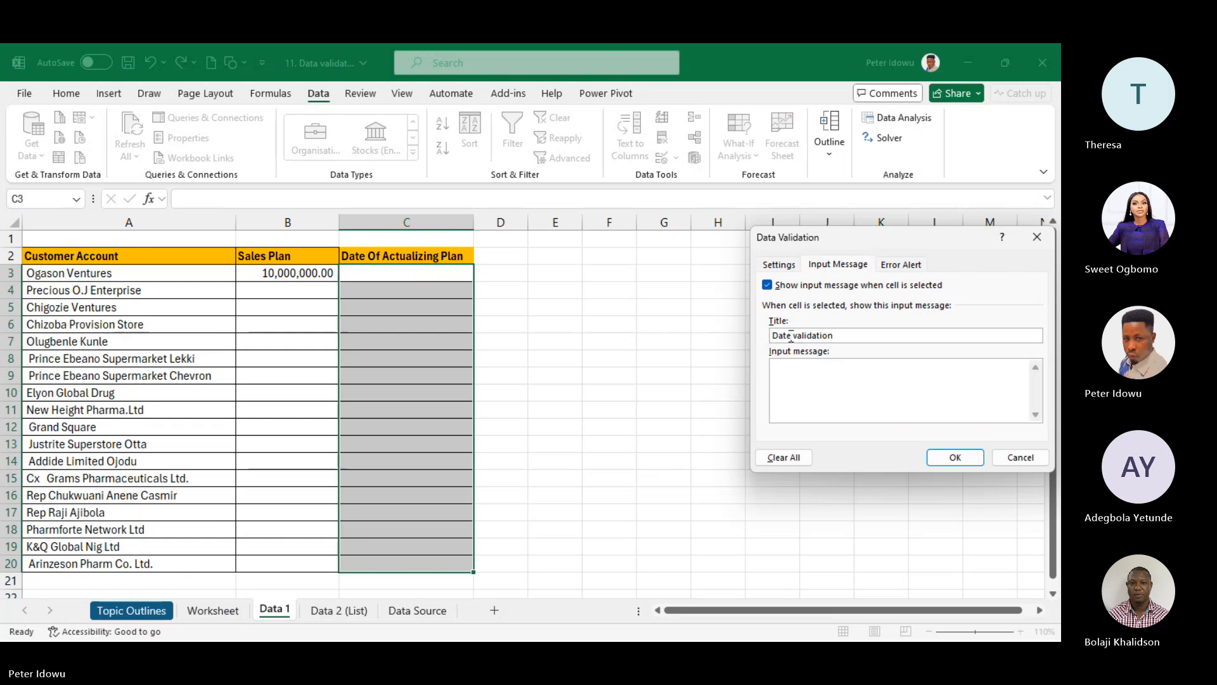
- Write the input message 'Date range should be between 27th and 31st of May'24'
click(795, 373)
text(Date range should be betwwe)
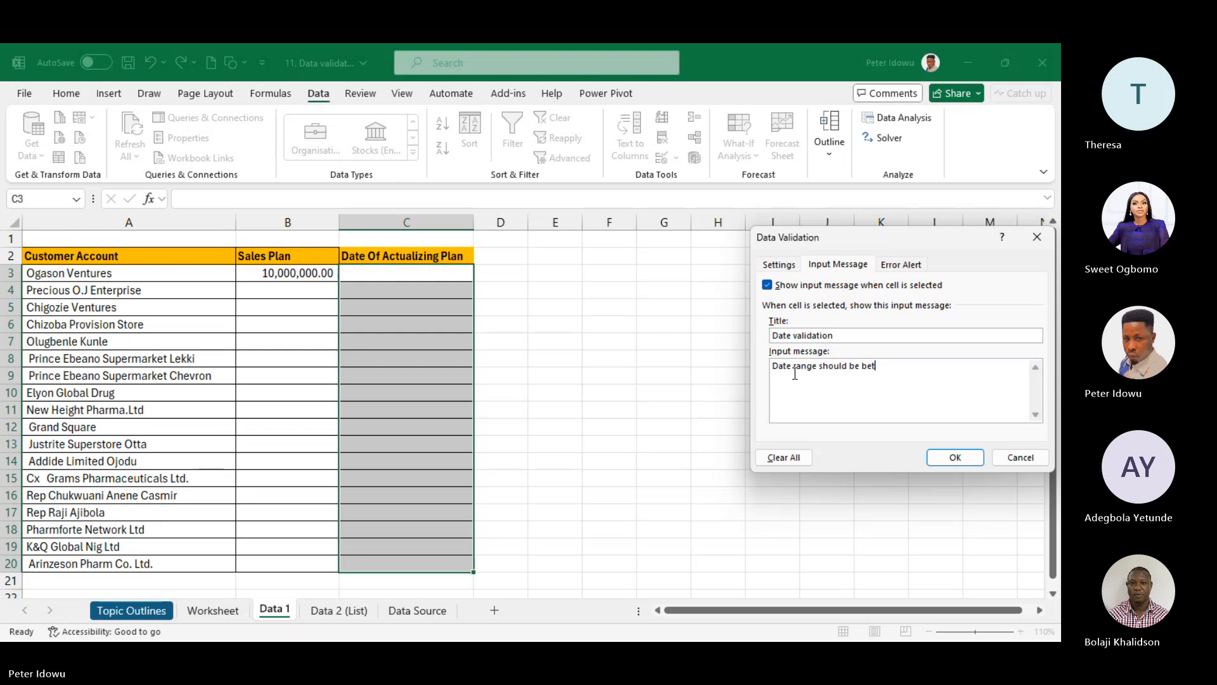
key(BackSpace)
key(BackSpace)
key(BackSpace)
text(ween 27th )
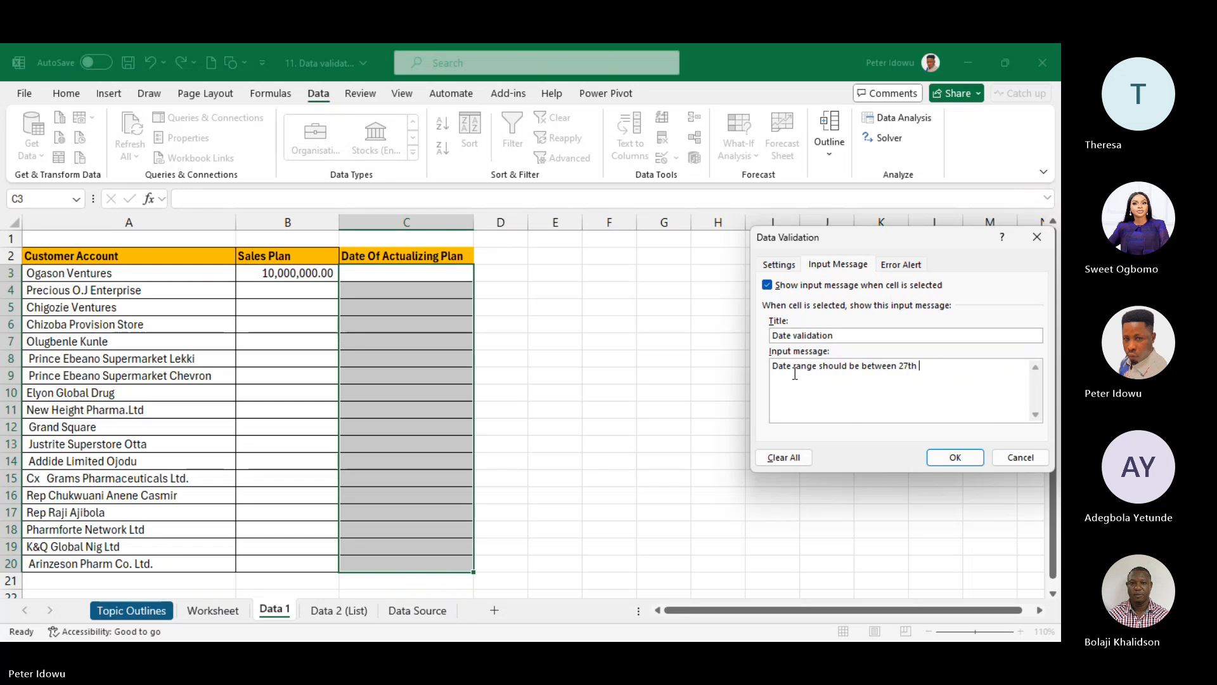
text(an)
text(d 31st of mMa)
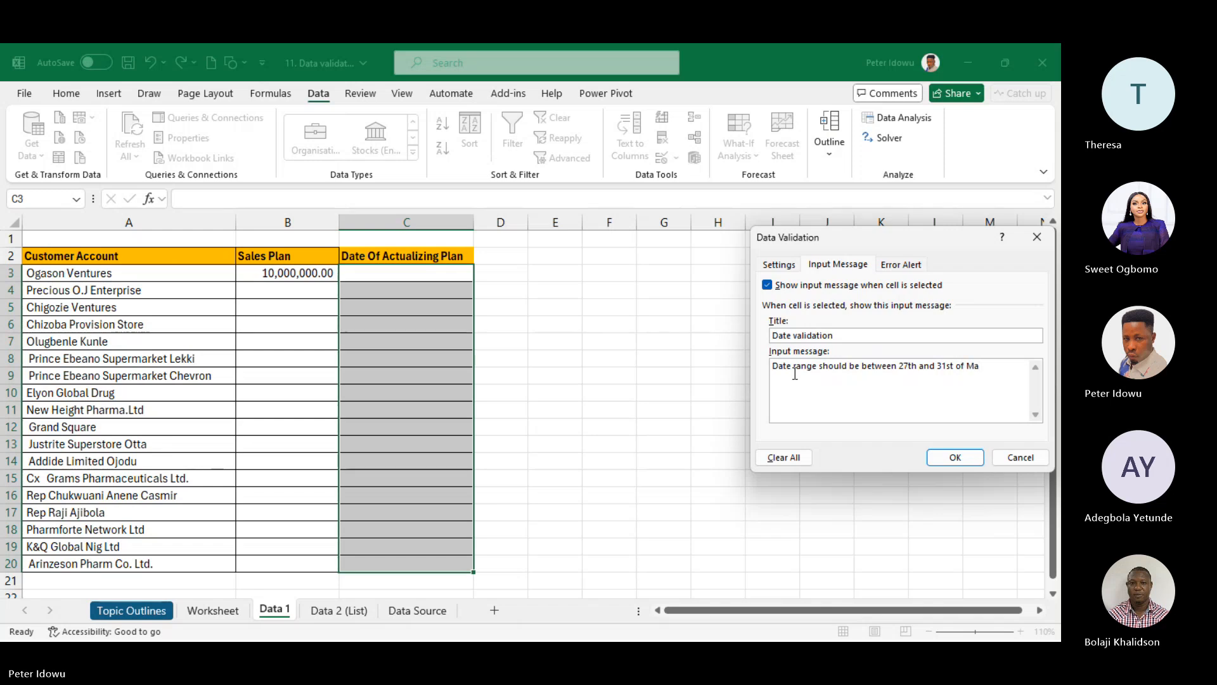
text(y'24)
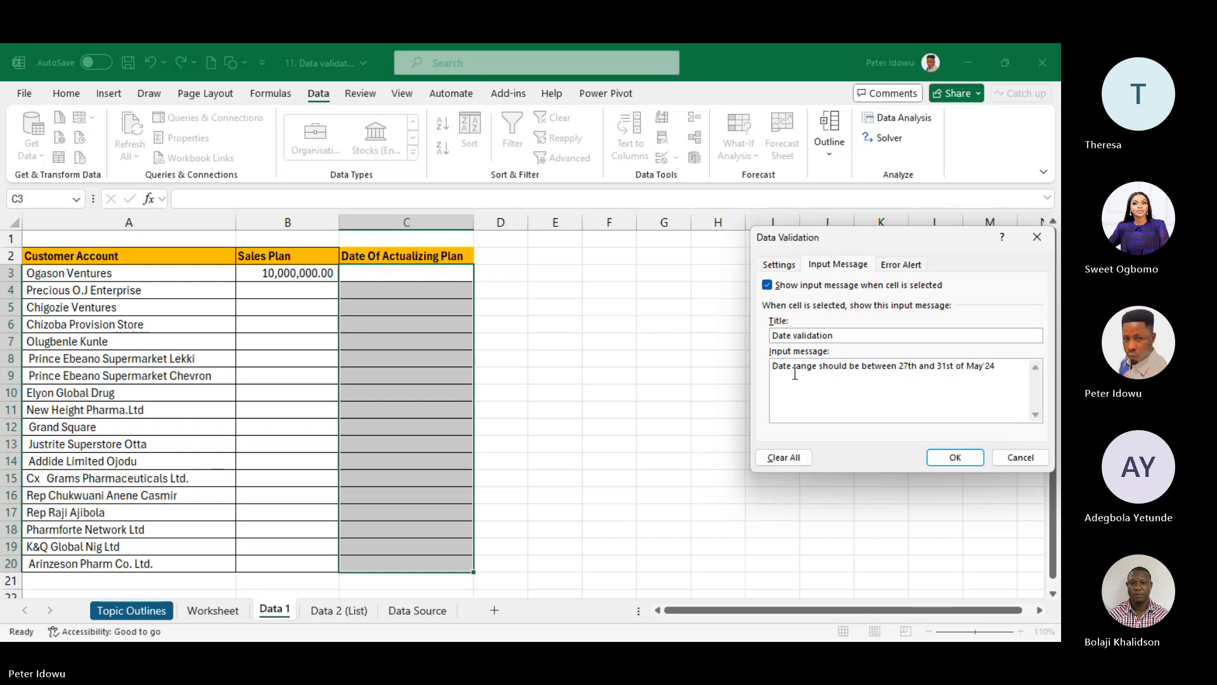
- Apply the date validation and enter 28-5-24 in C3
click(957, 459)
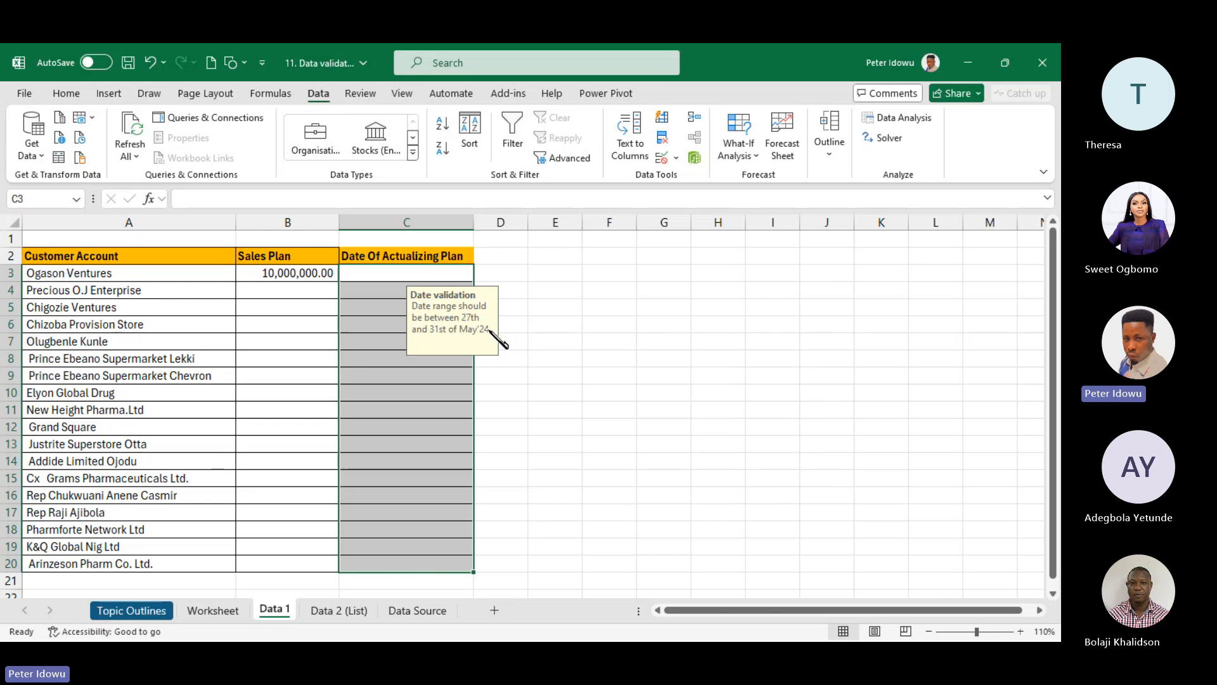
click(499, 422)
click(409, 277)
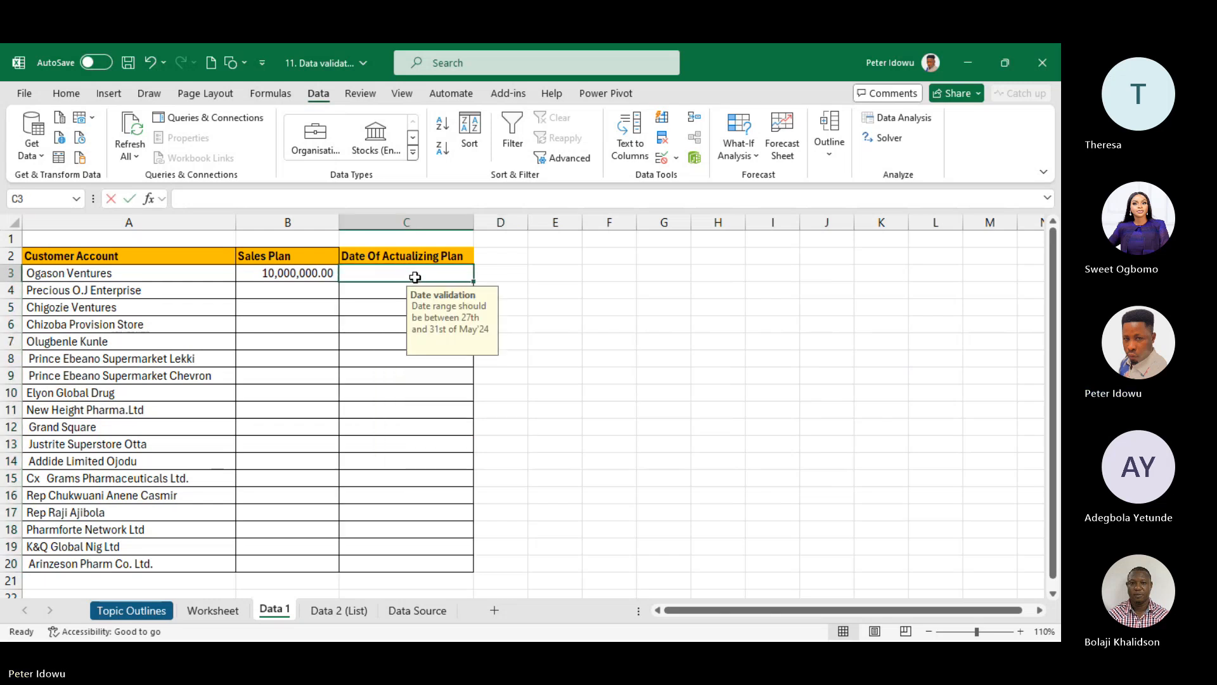
text(28-5-)
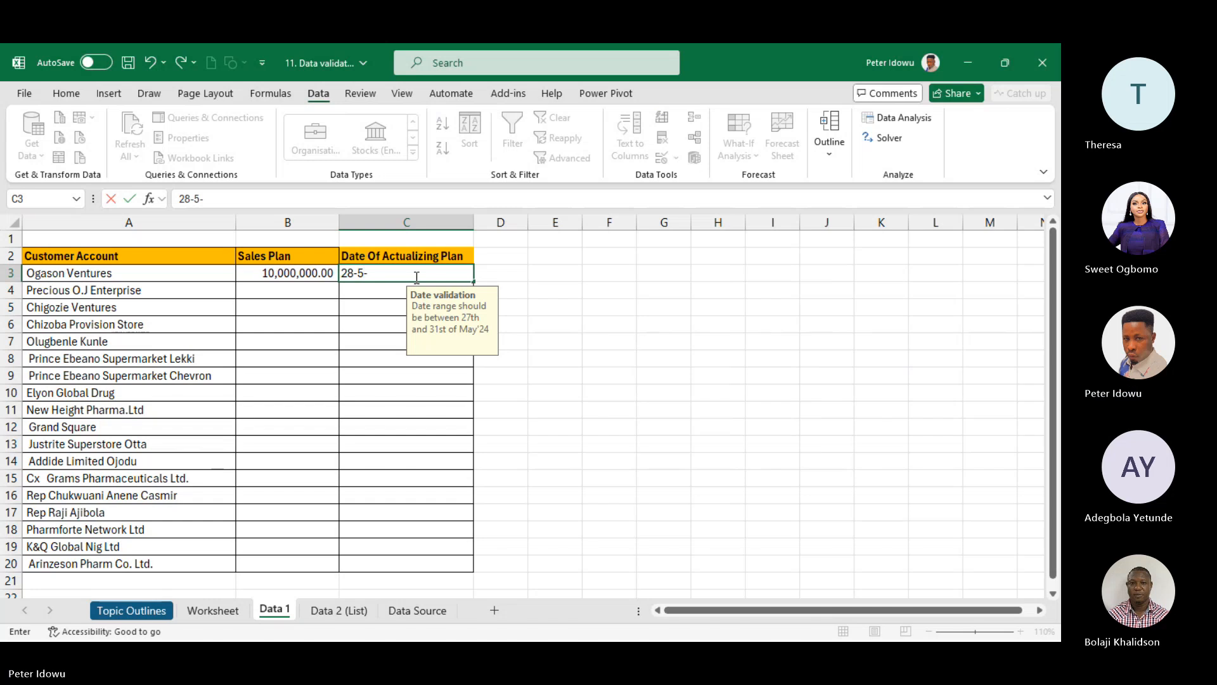
text(24)
key(Return)
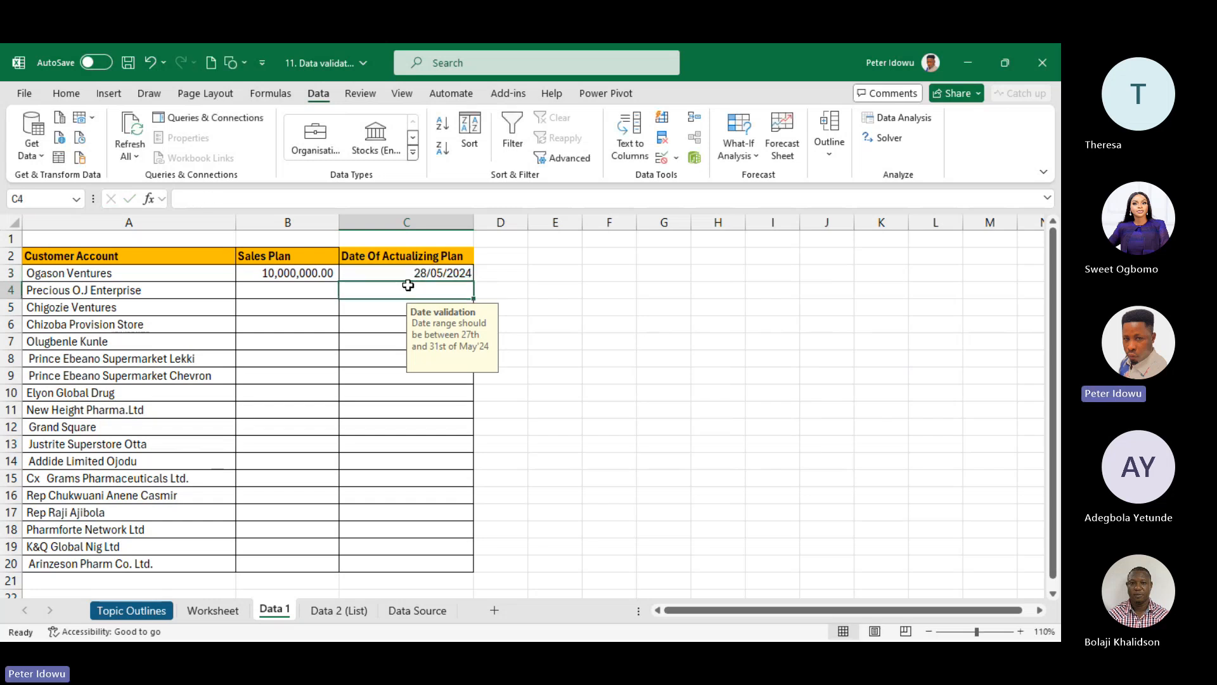
- Enter 2500000 as the second account's Sales Plan in B4
click(309, 287)
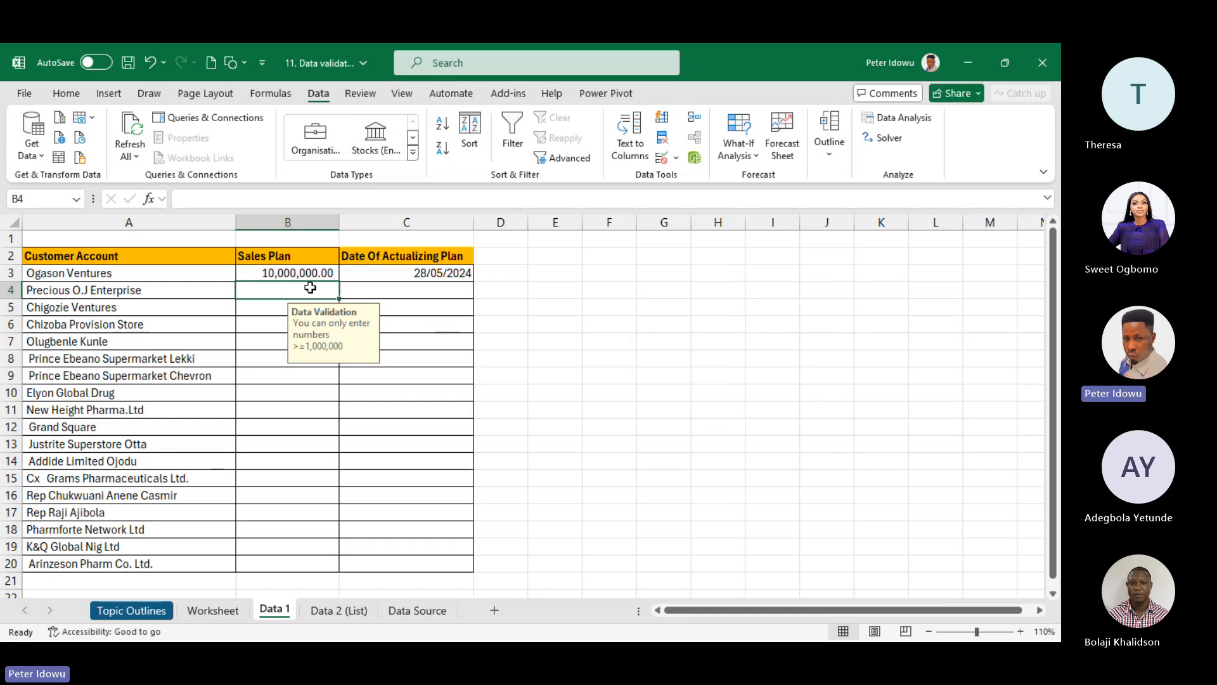
text(25000)
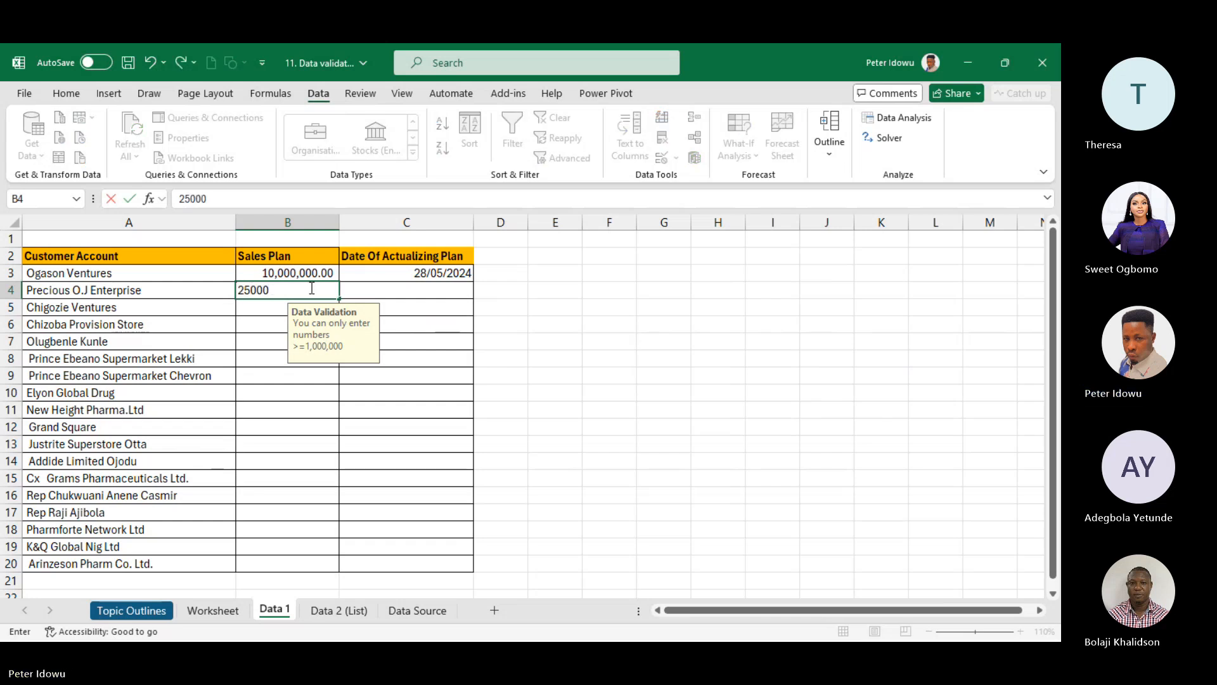
text(00)
click(380, 286)
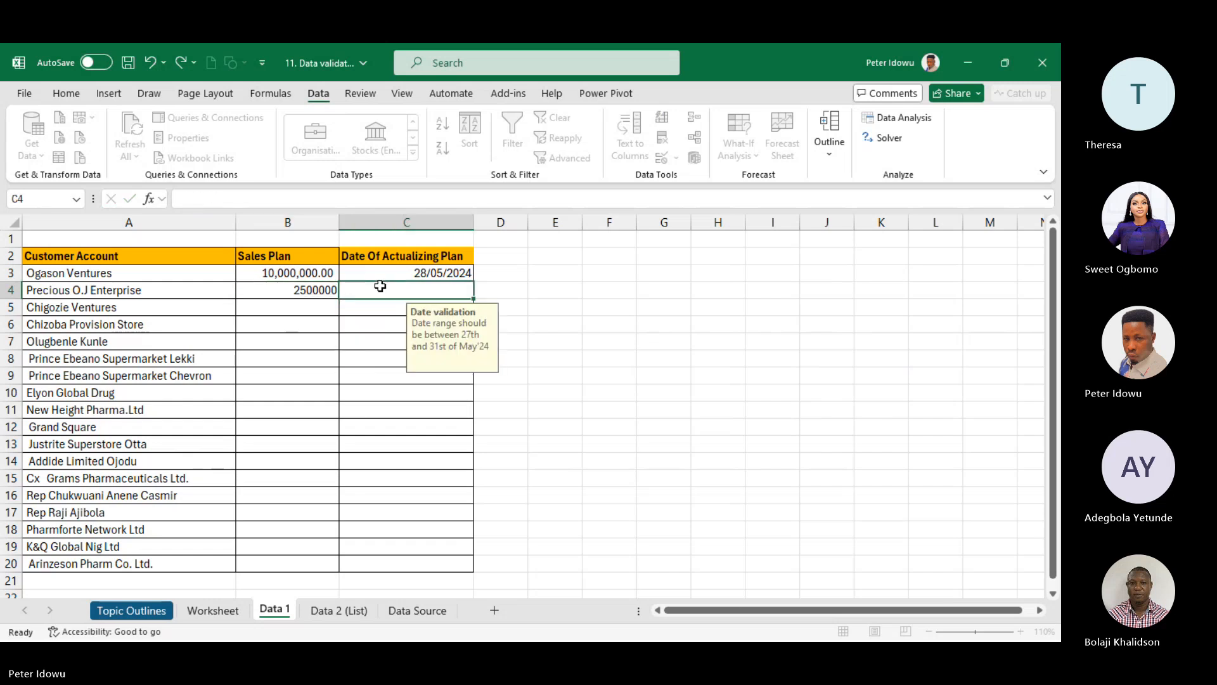
click(308, 291)
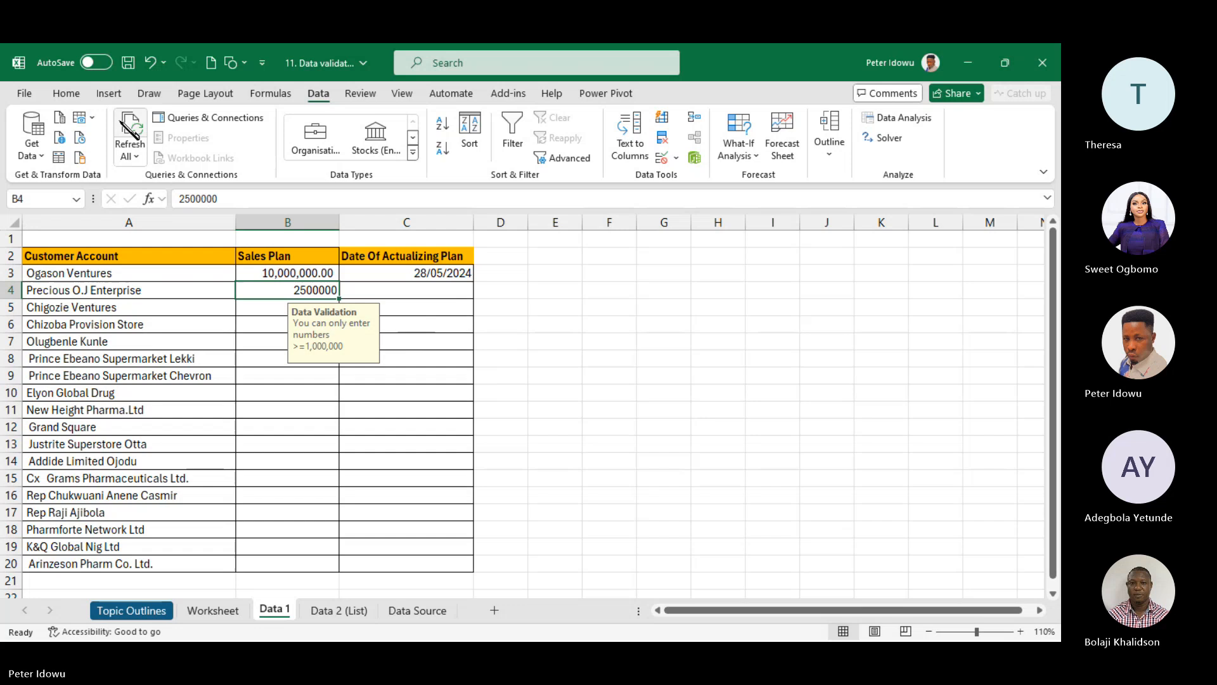
- Give B4 Comma Style and enter 29-5-24 in C4
click(66, 95)
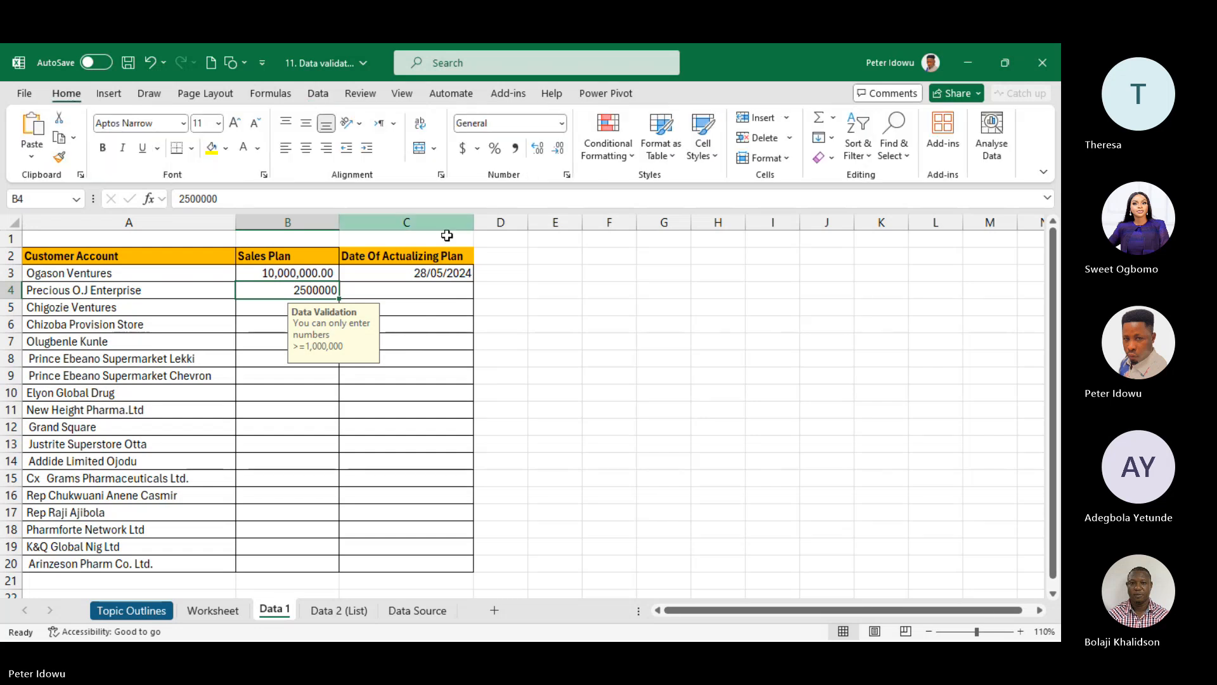
click(516, 147)
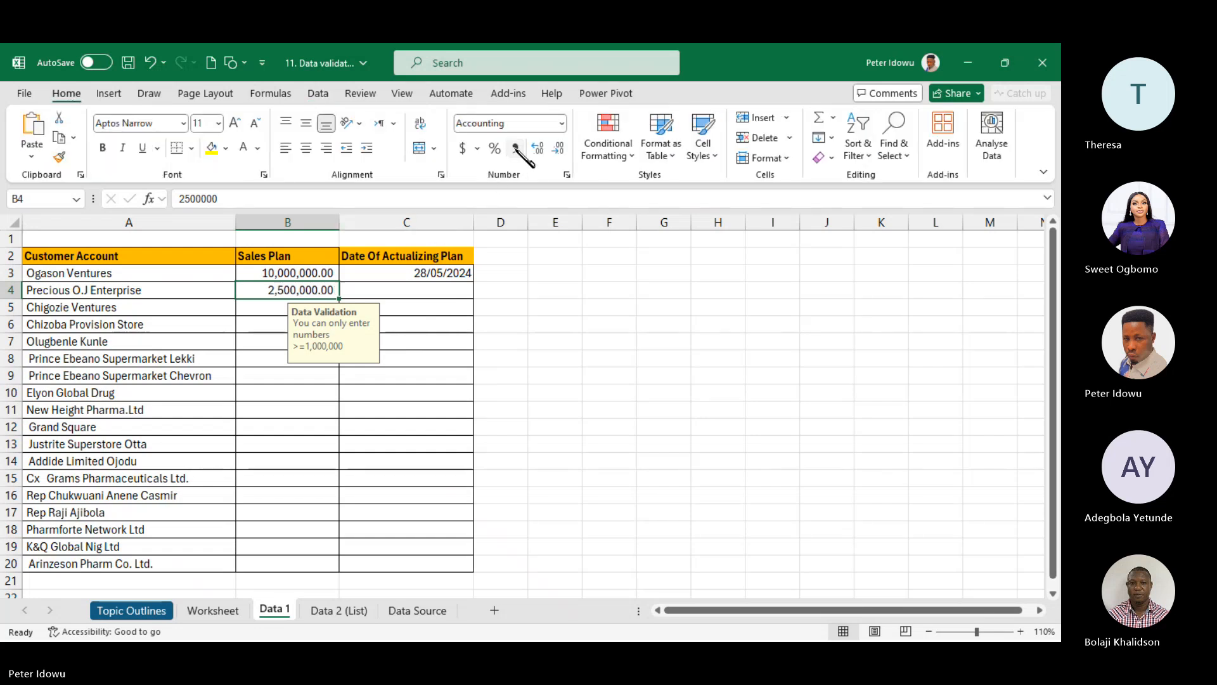
click(428, 289)
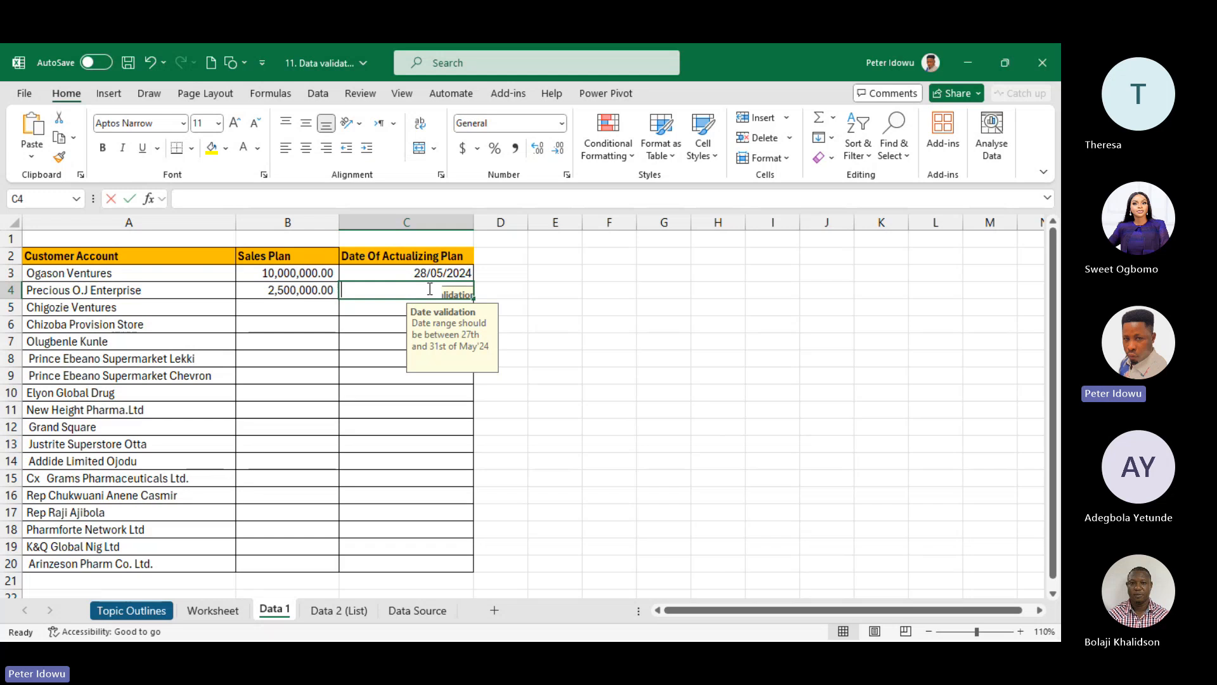
text(29)
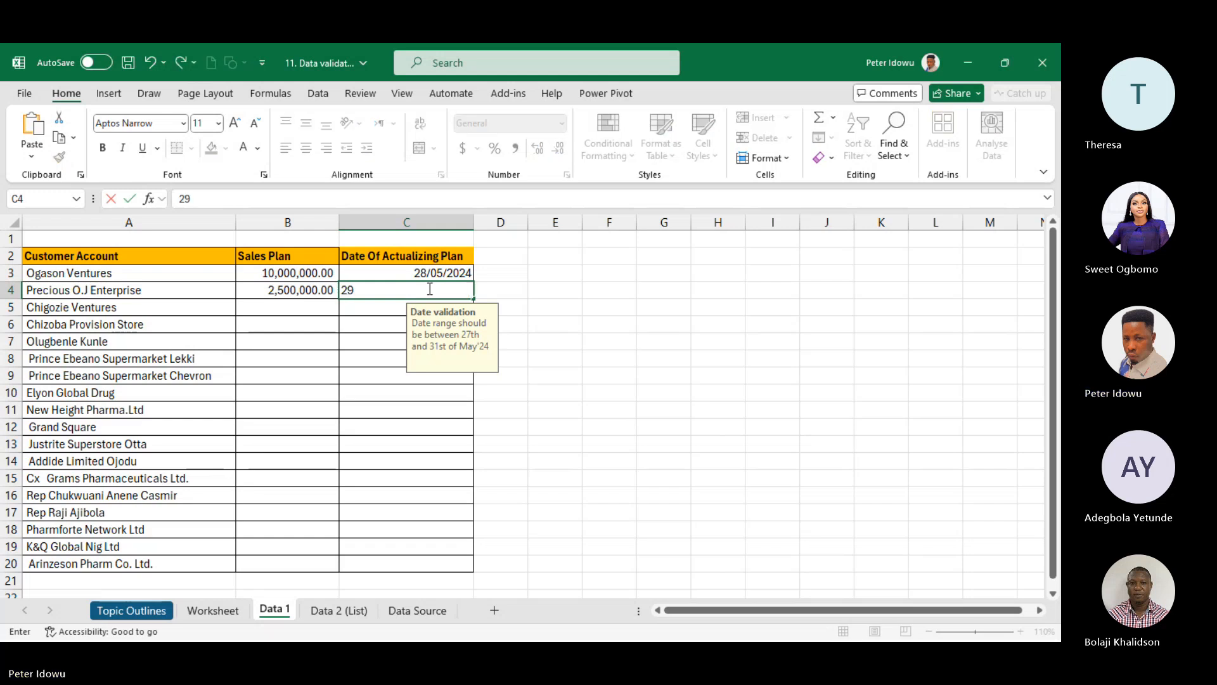
text(-5-)
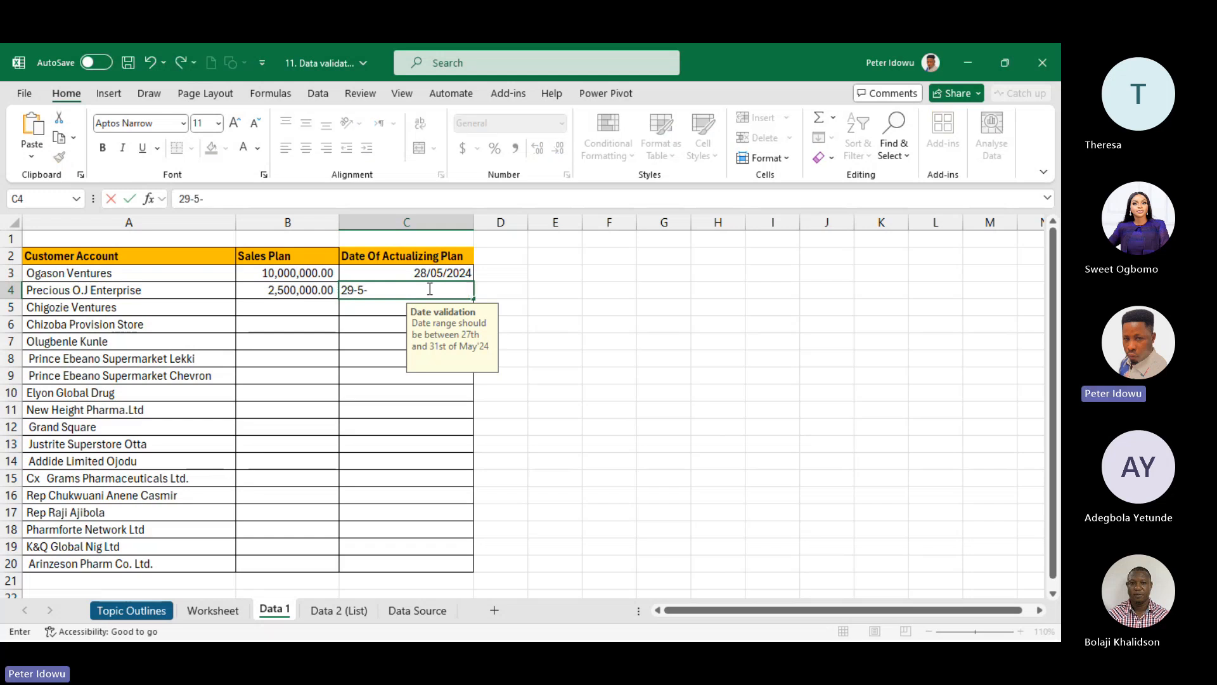
text(24)
key(Return)
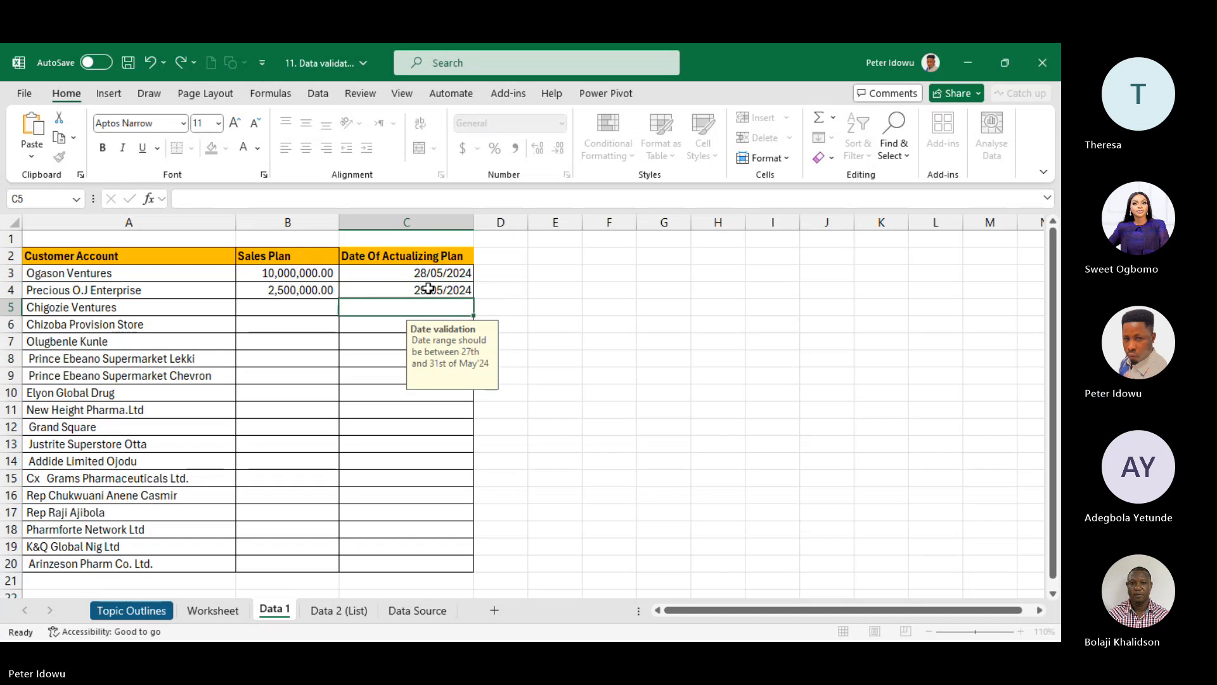
- Enter 1000000 in B5 and type 26-5-24 into C5
click(322, 315)
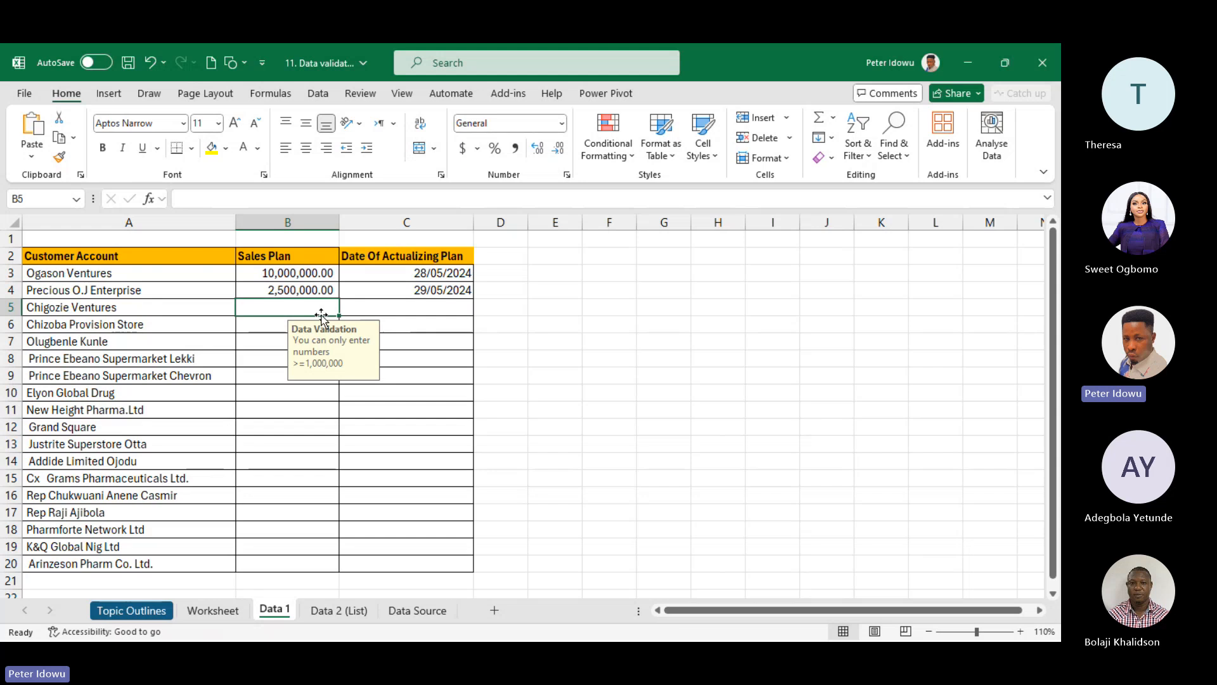
text(1000000)
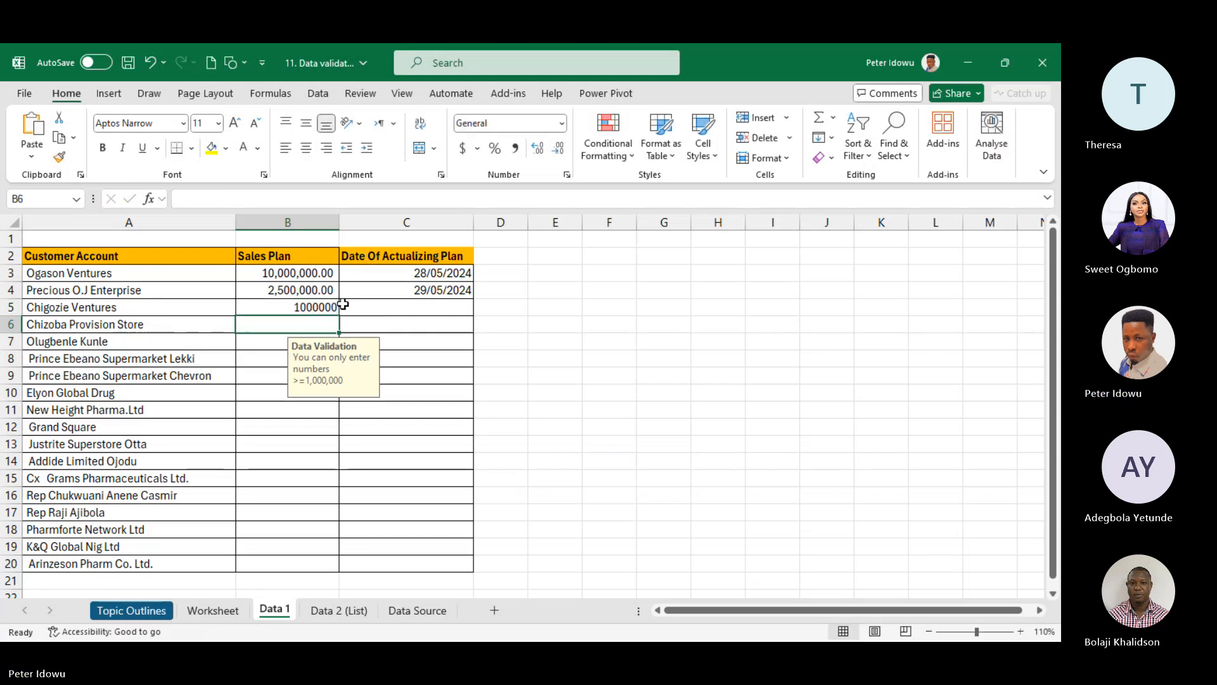
click(382, 304)
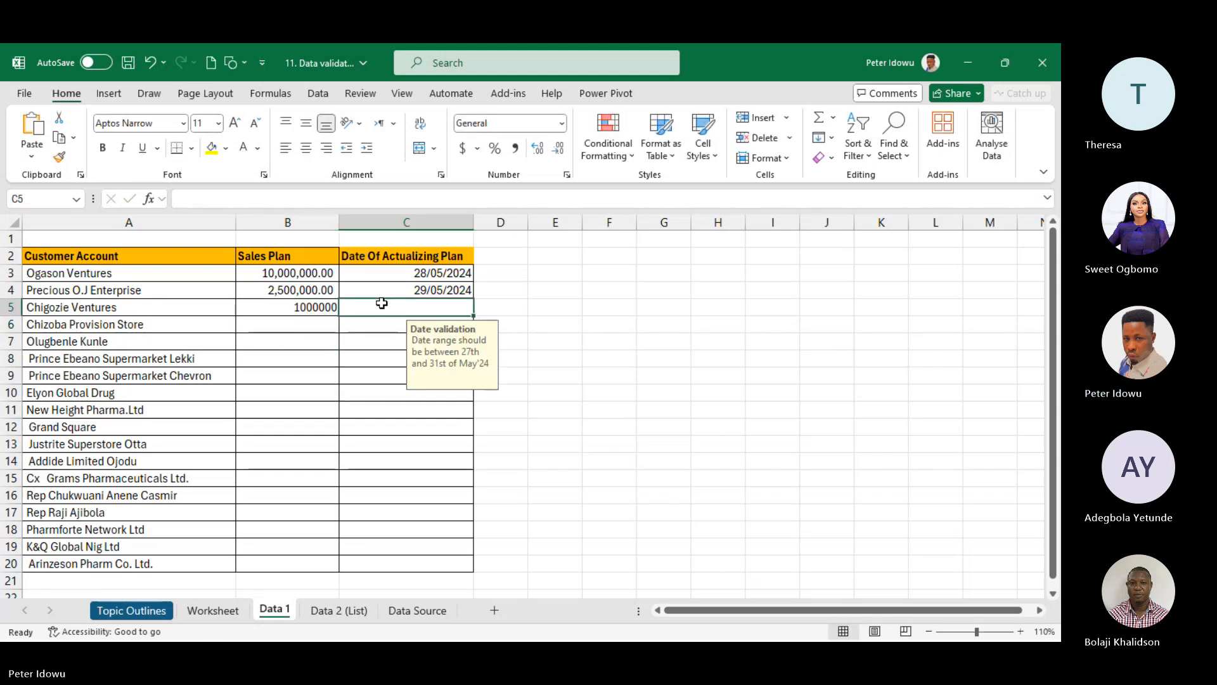
text(26)
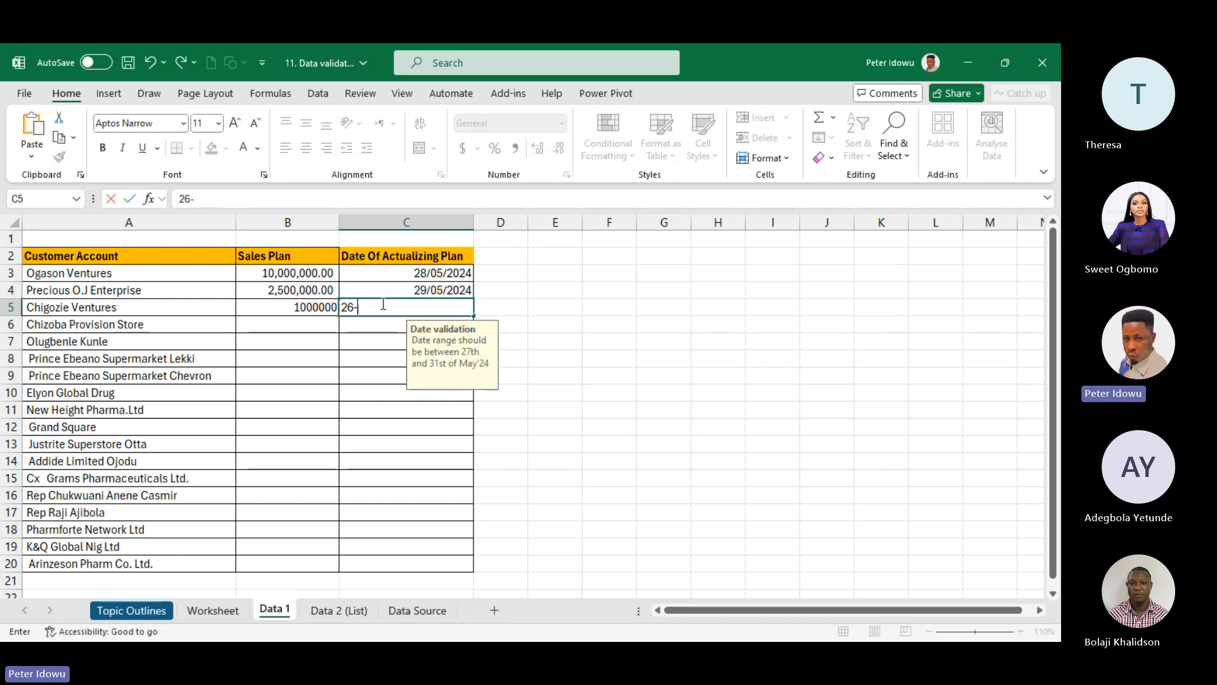
text(-5-)
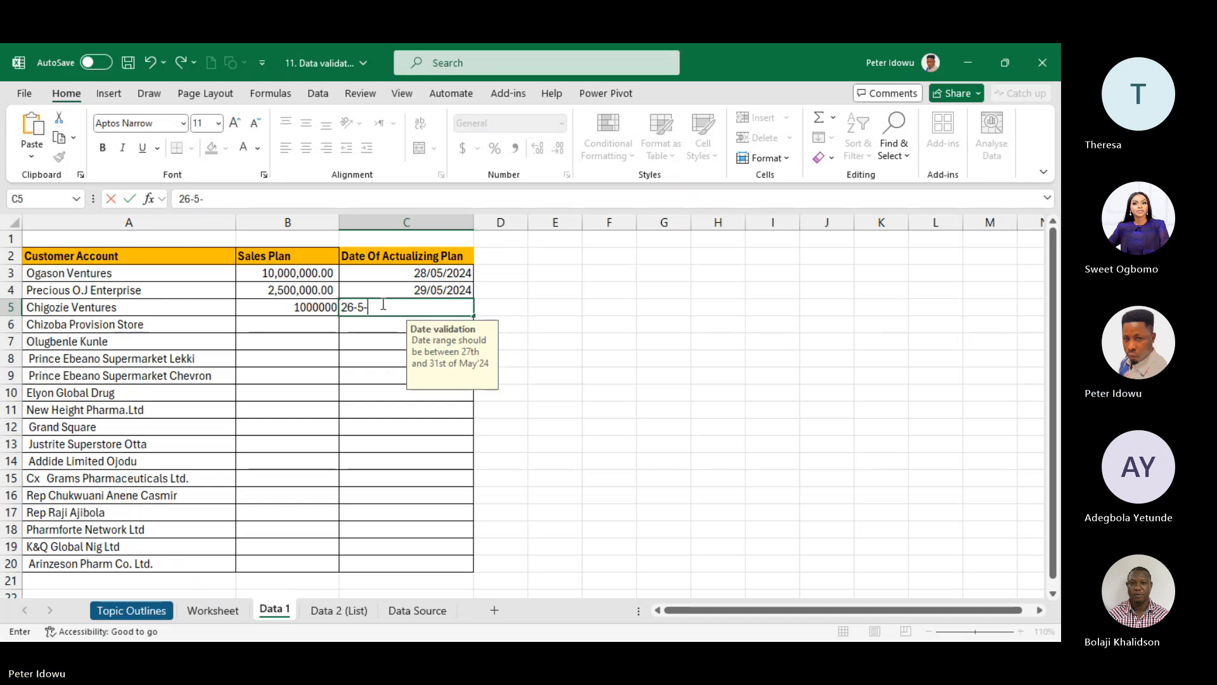
text(24)
- Submit 26-5-24 in C5, cancel the validation error, then select E7
key(Return)
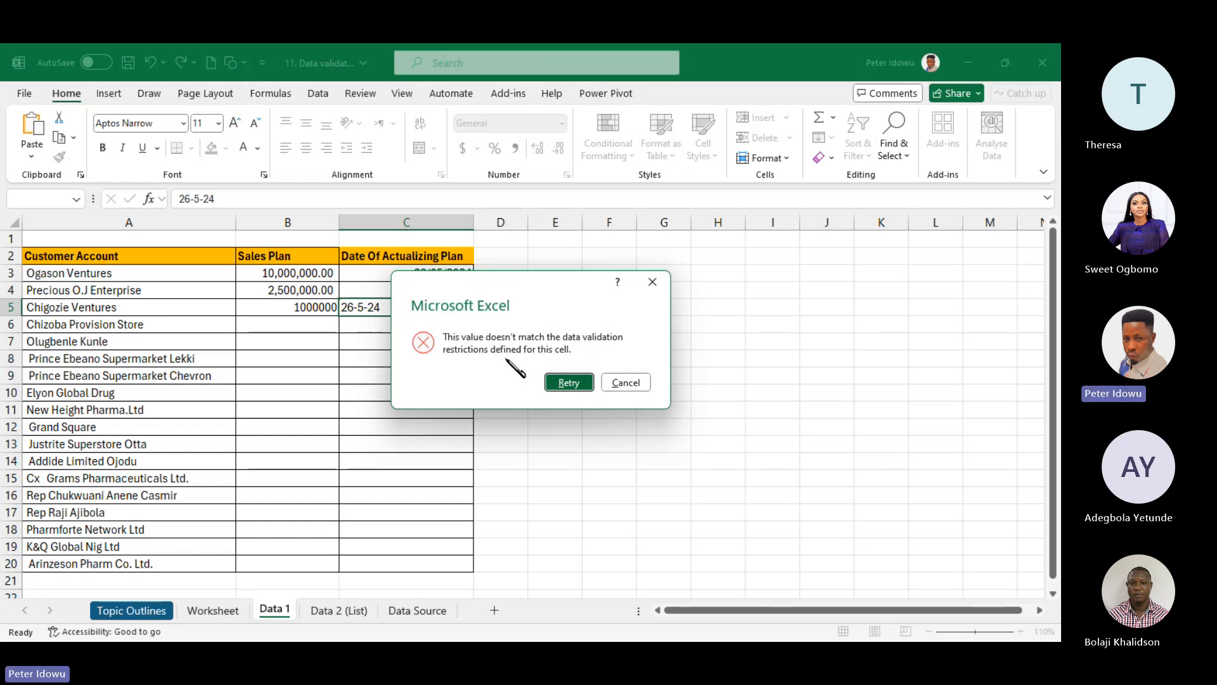
click(651, 284)
click(578, 336)
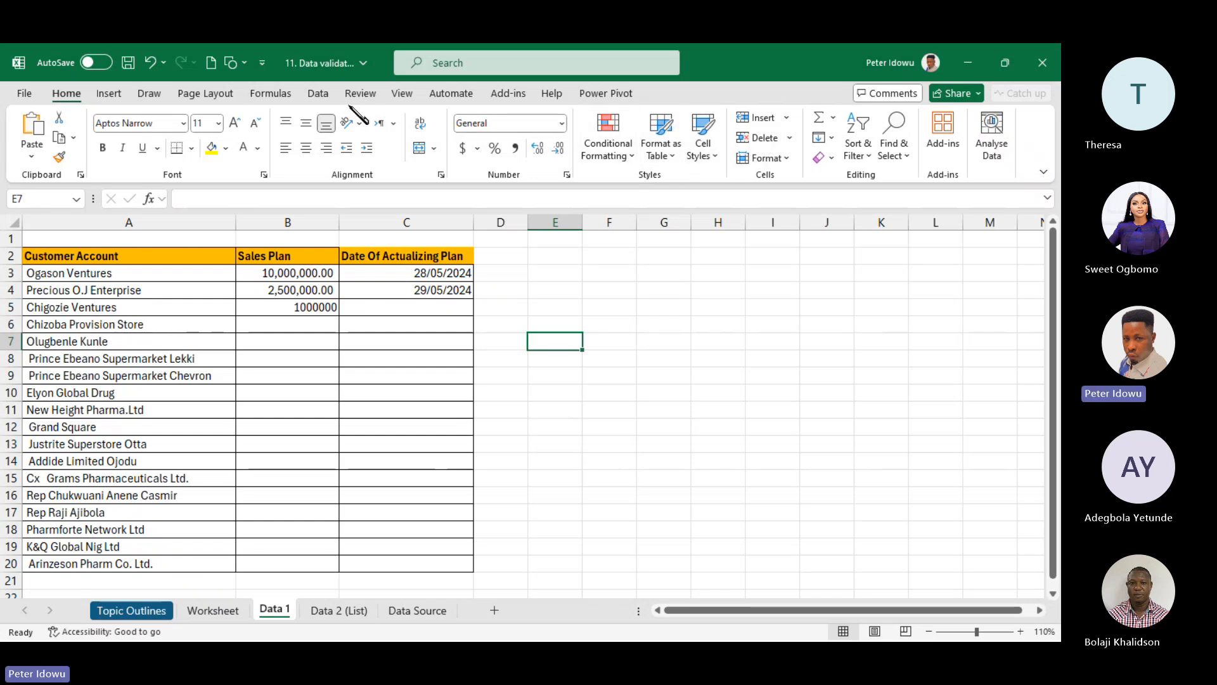
- Review the Data Validation Allow options, then go to the Data 2 (List) sheet and select B3
click(318, 94)
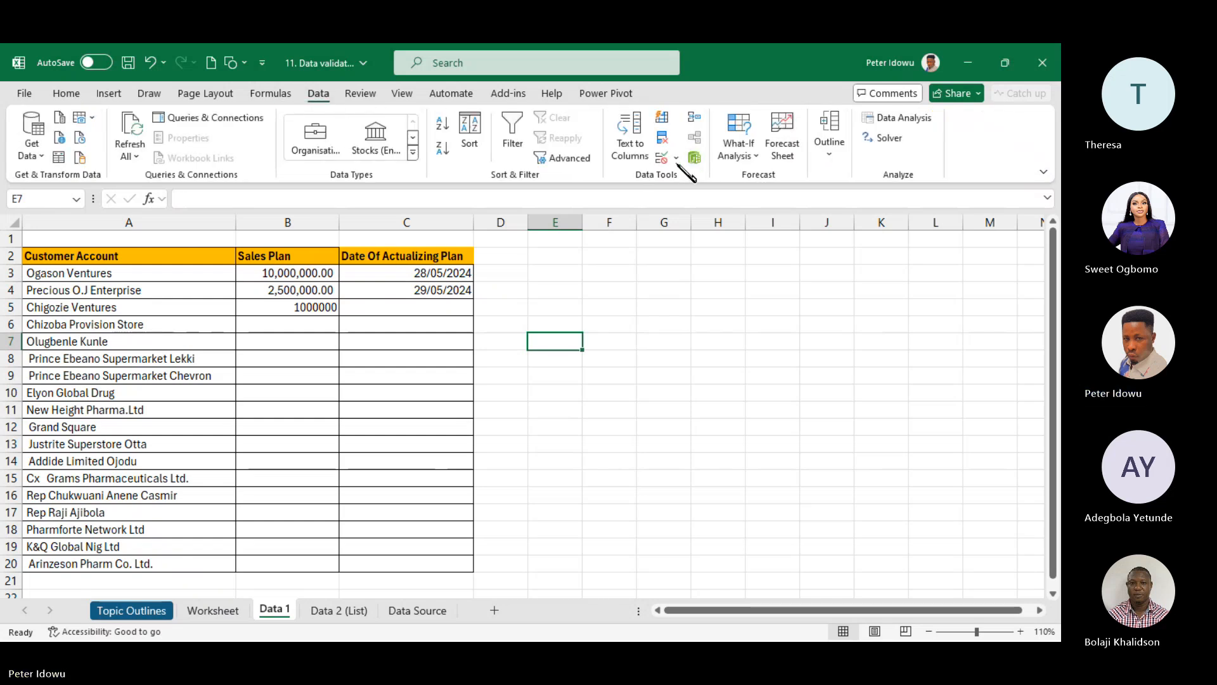
click(676, 159)
click(683, 179)
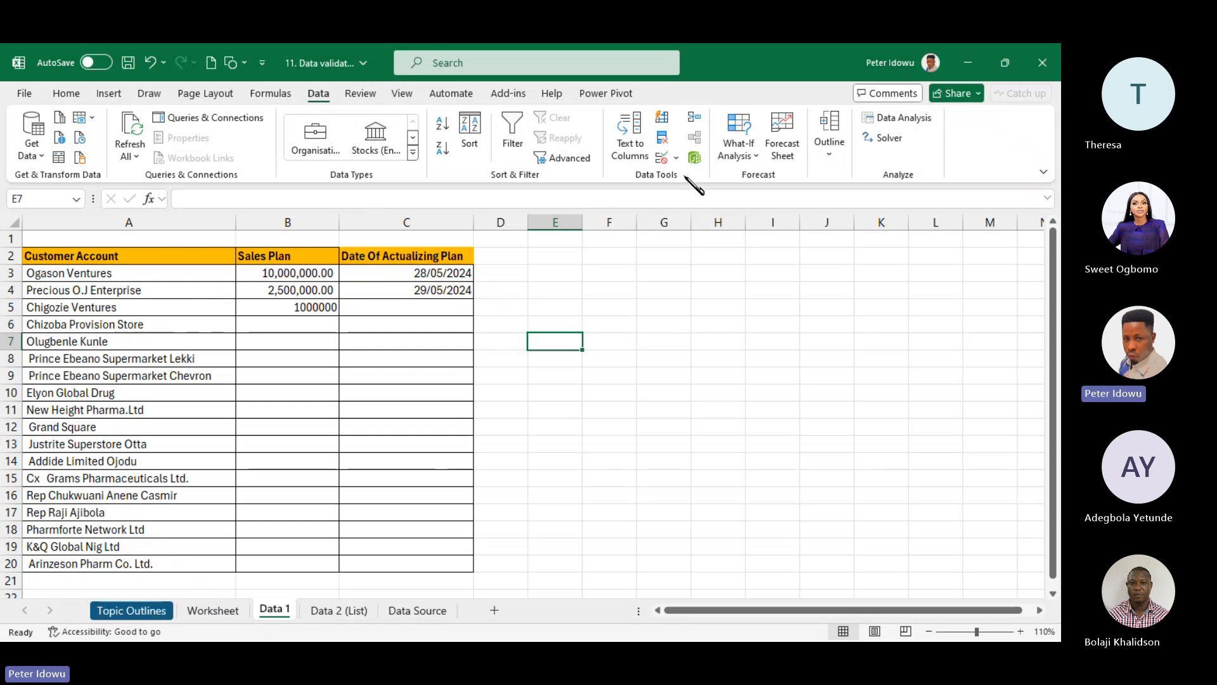
click(779, 264)
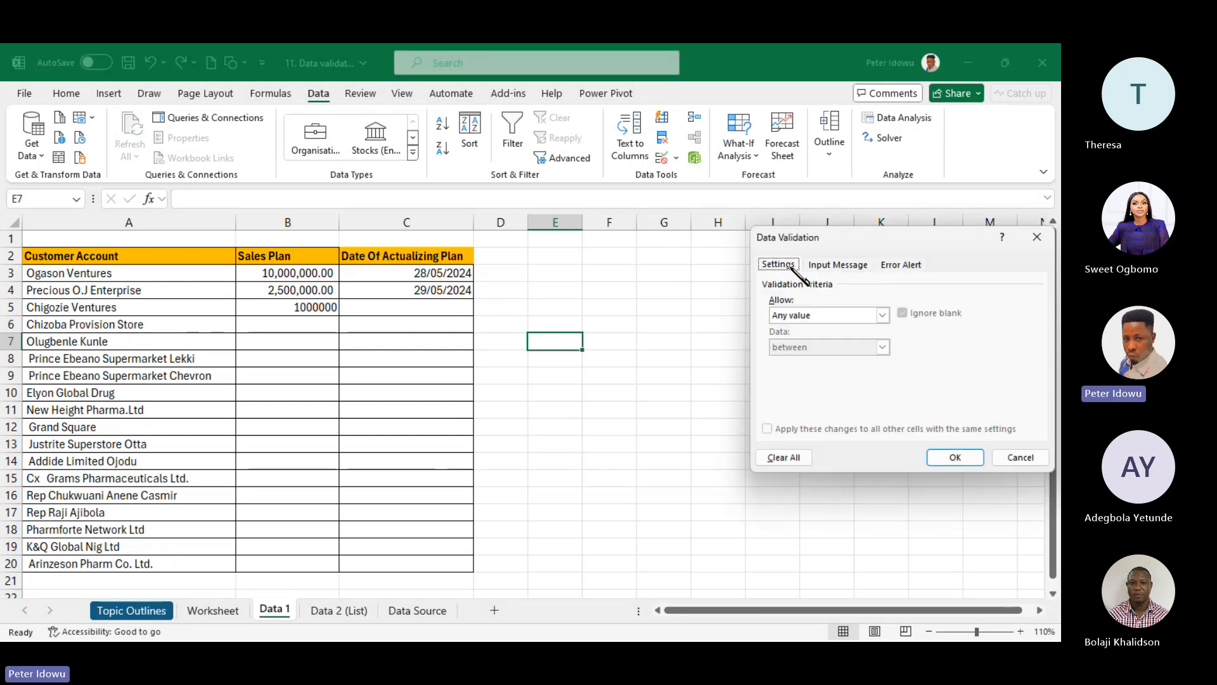
click(882, 315)
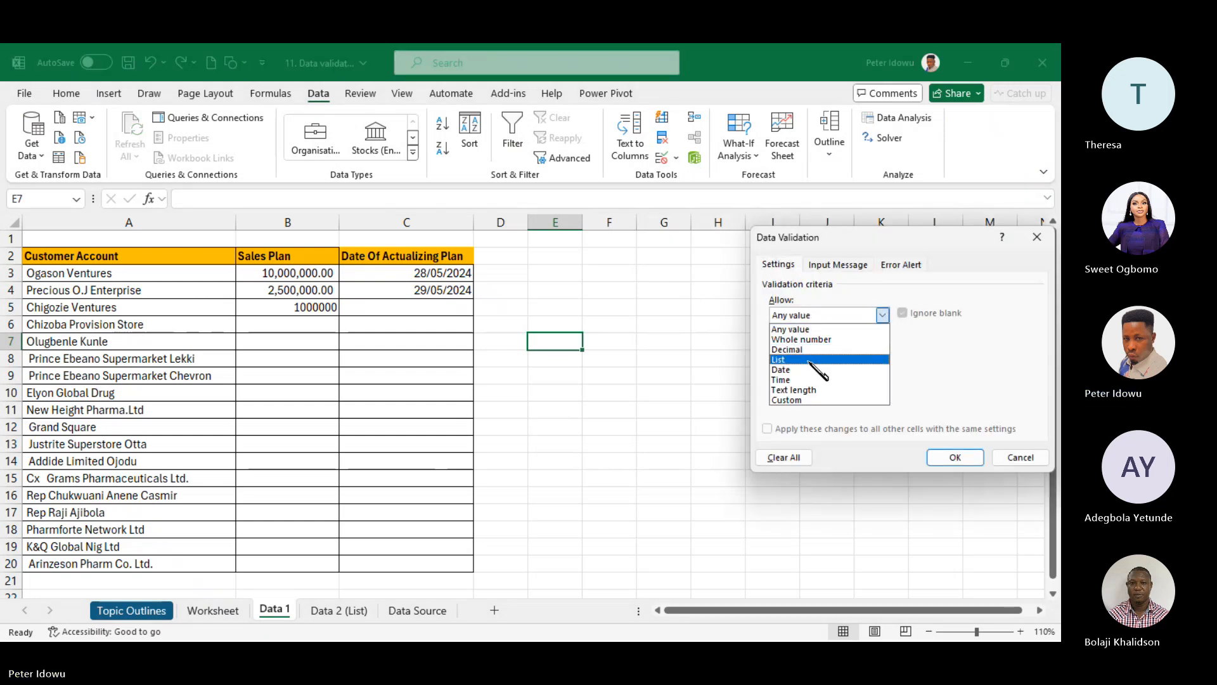
click(789, 435)
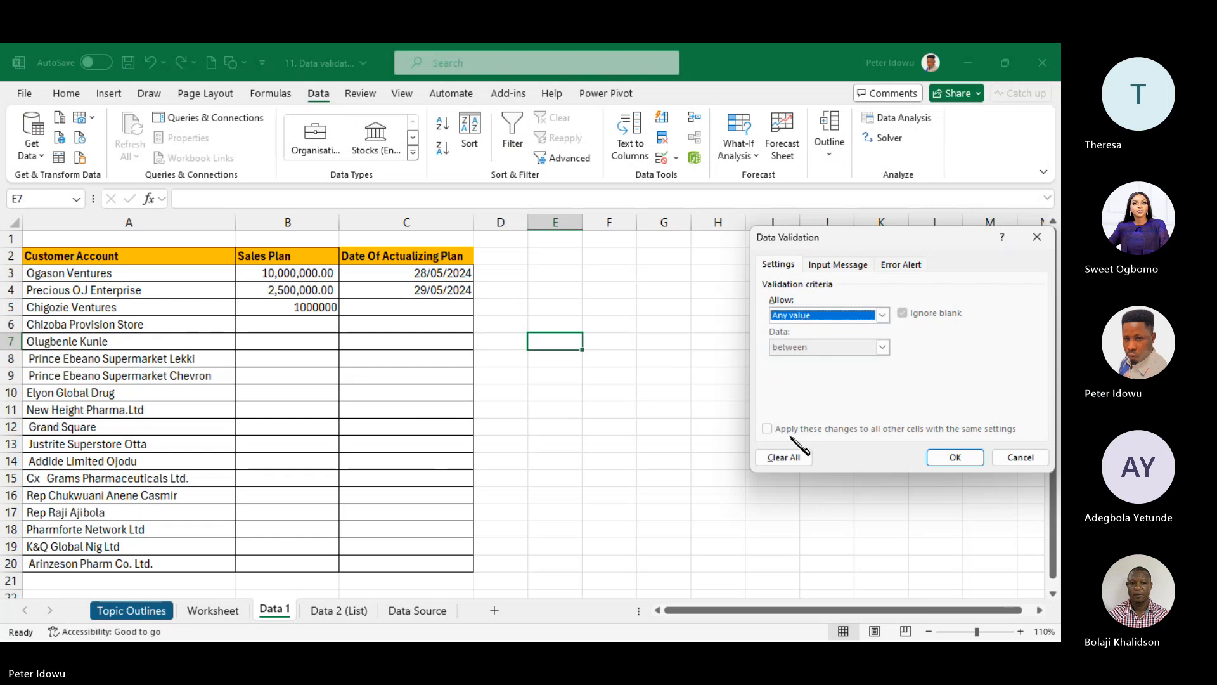
key(Escape)
click(348, 610)
click(214, 300)
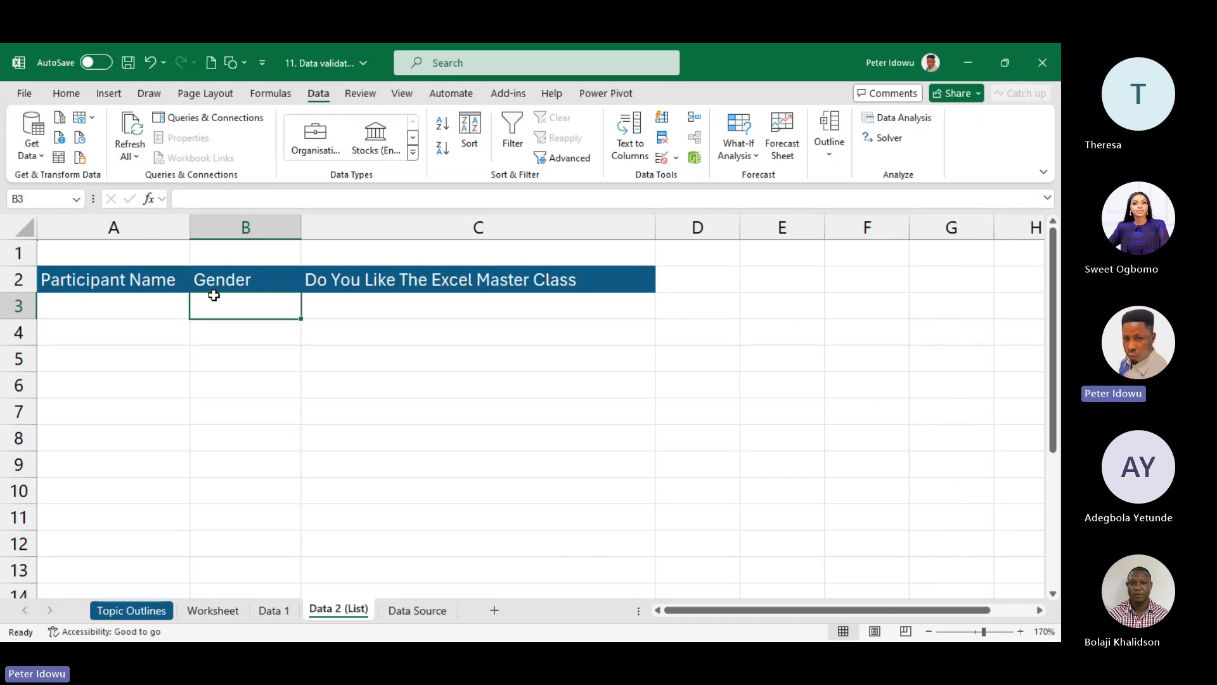
drag(95, 280, 531, 332)
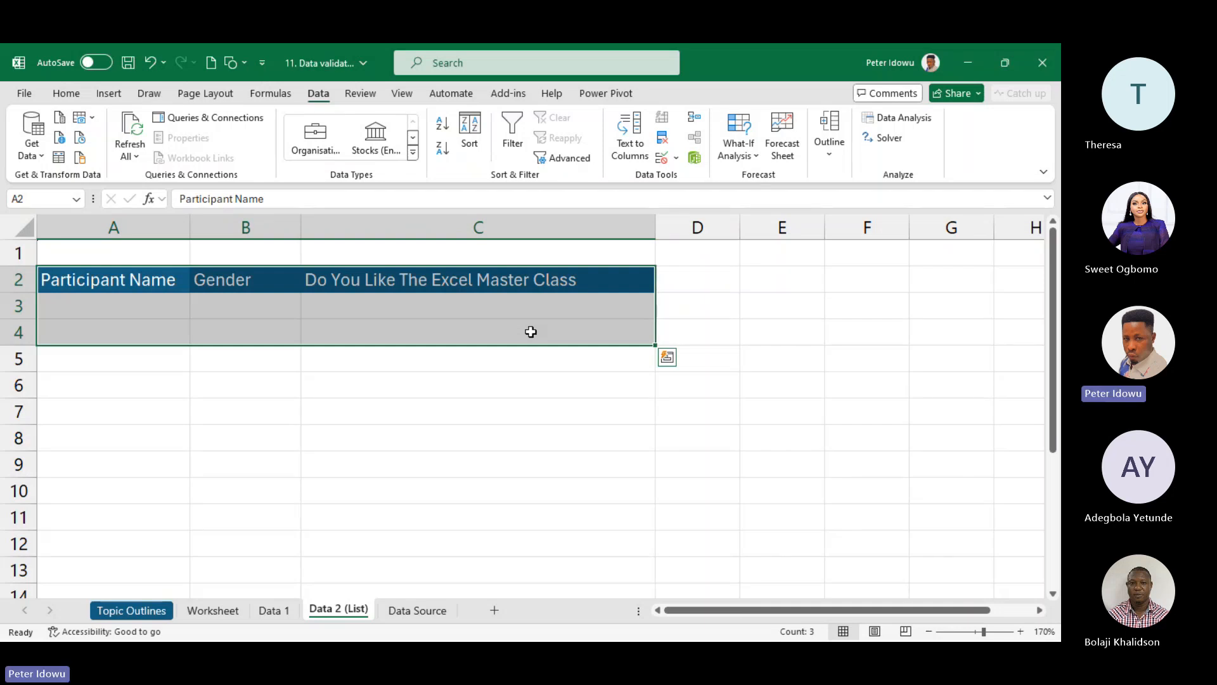
click(162, 283)
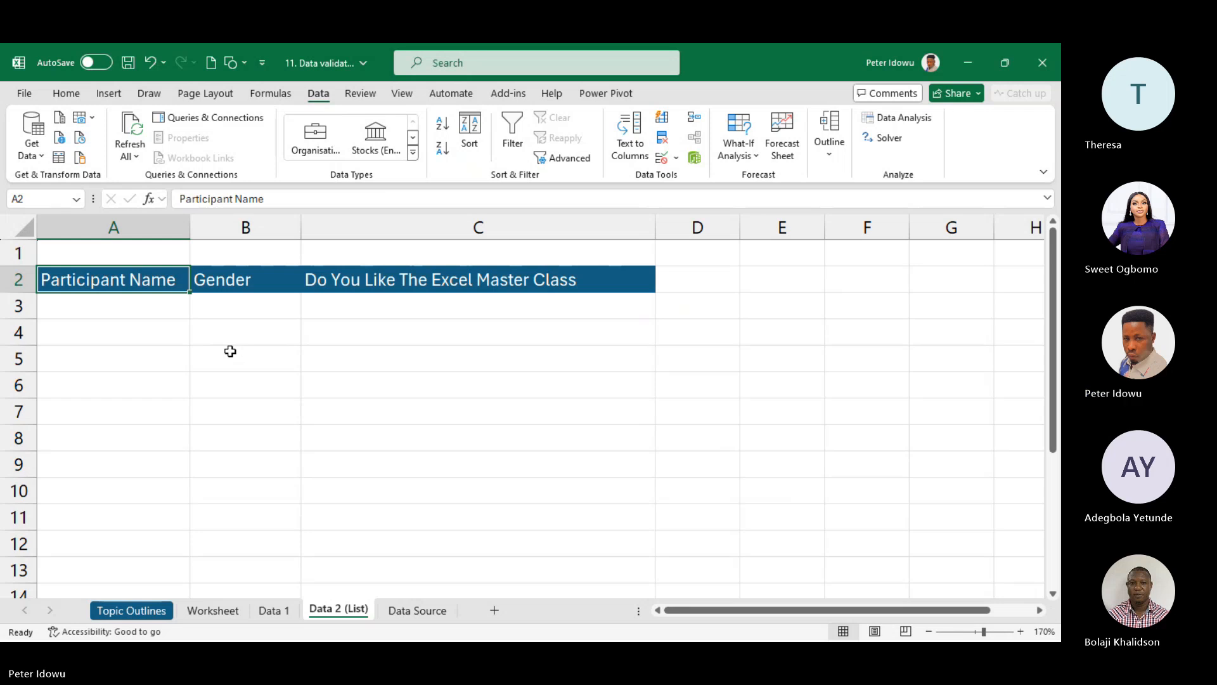
click(151, 308)
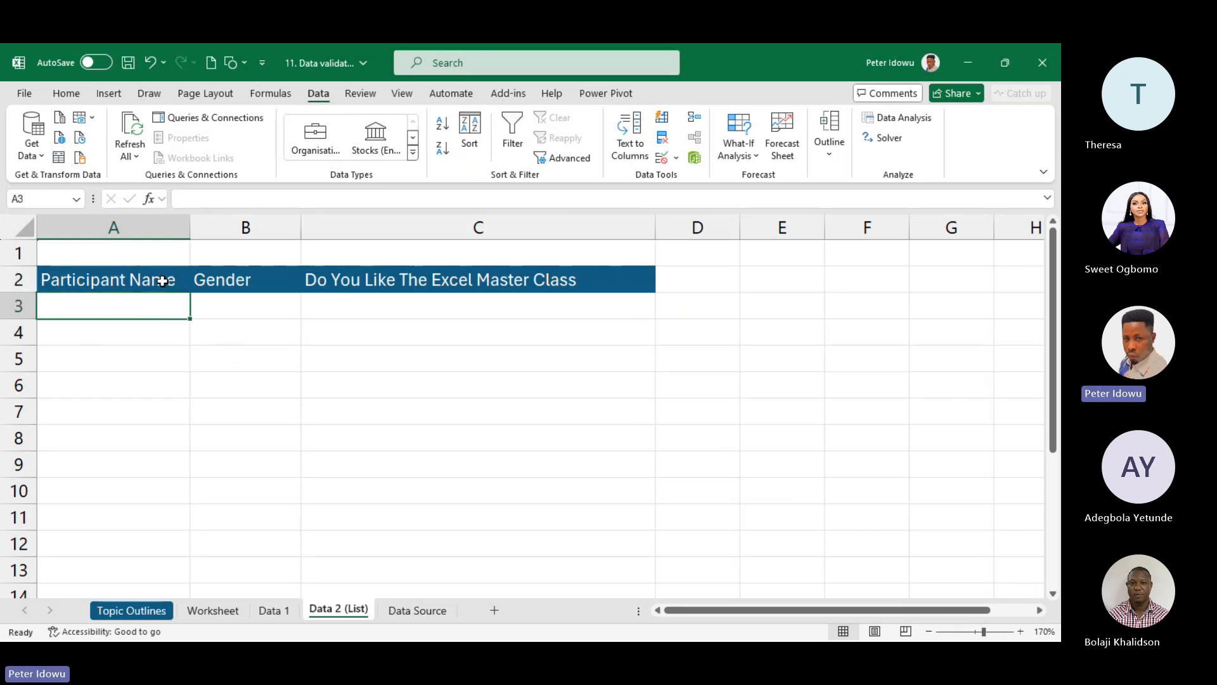
- Give A3 a List validation whose source is eight comma-separated participant first names
click(676, 157)
click(700, 180)
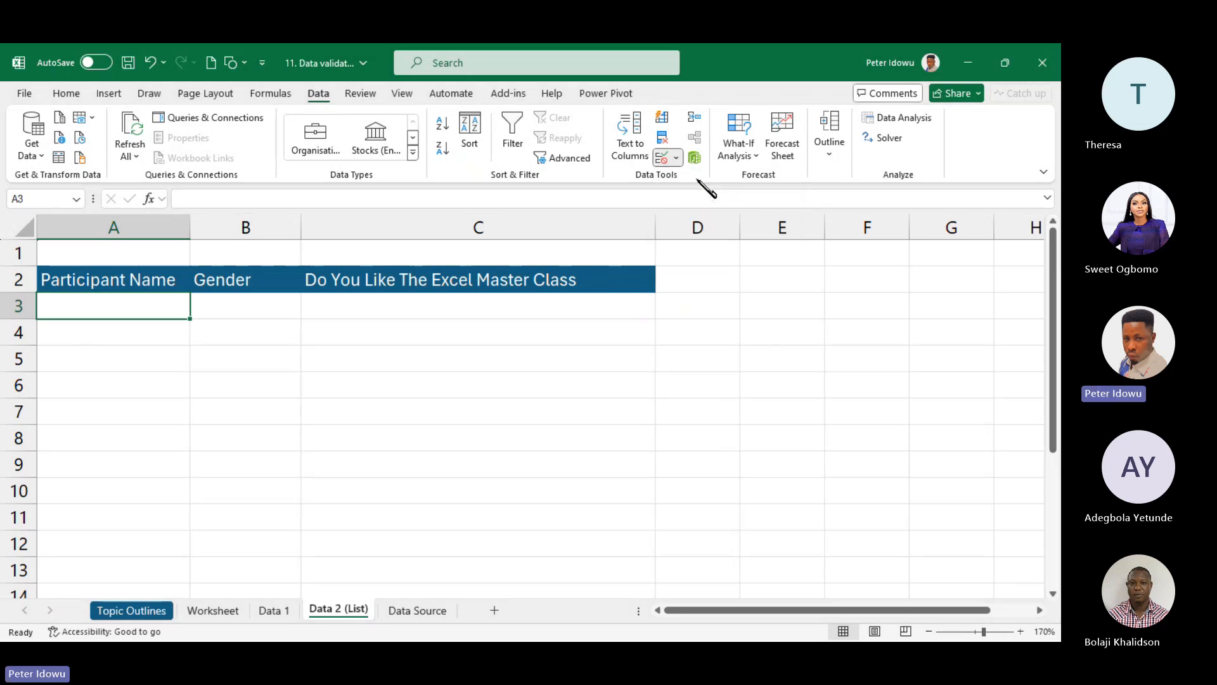
click(882, 315)
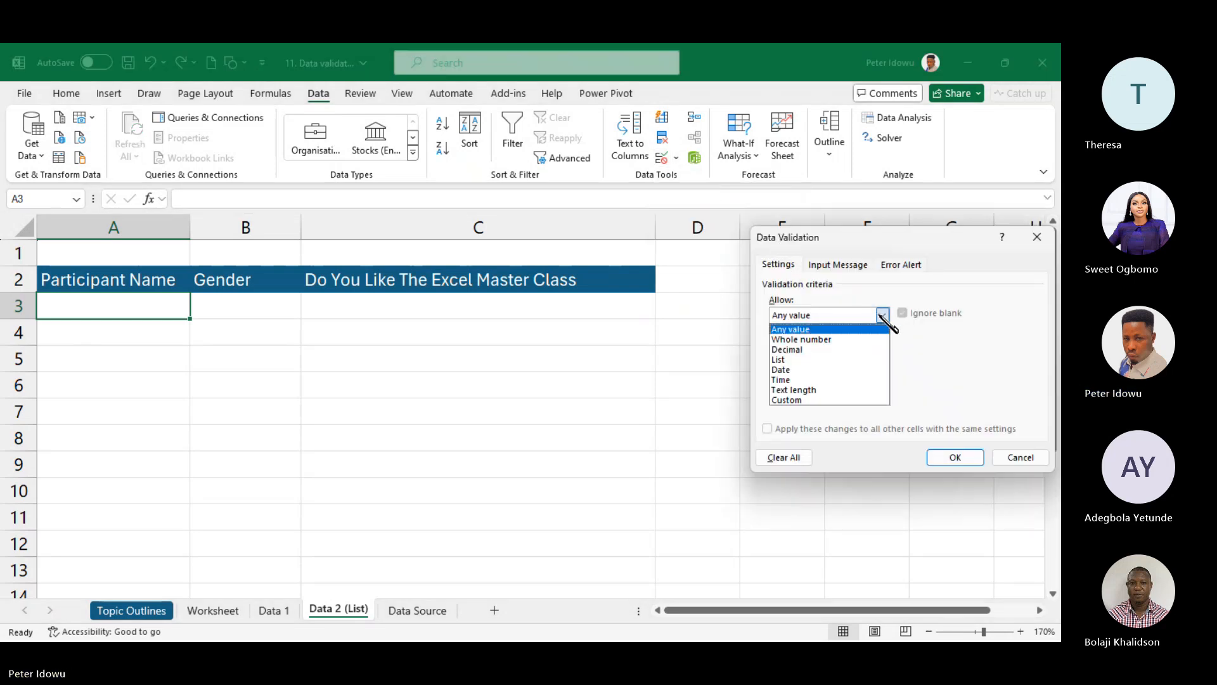
click(834, 360)
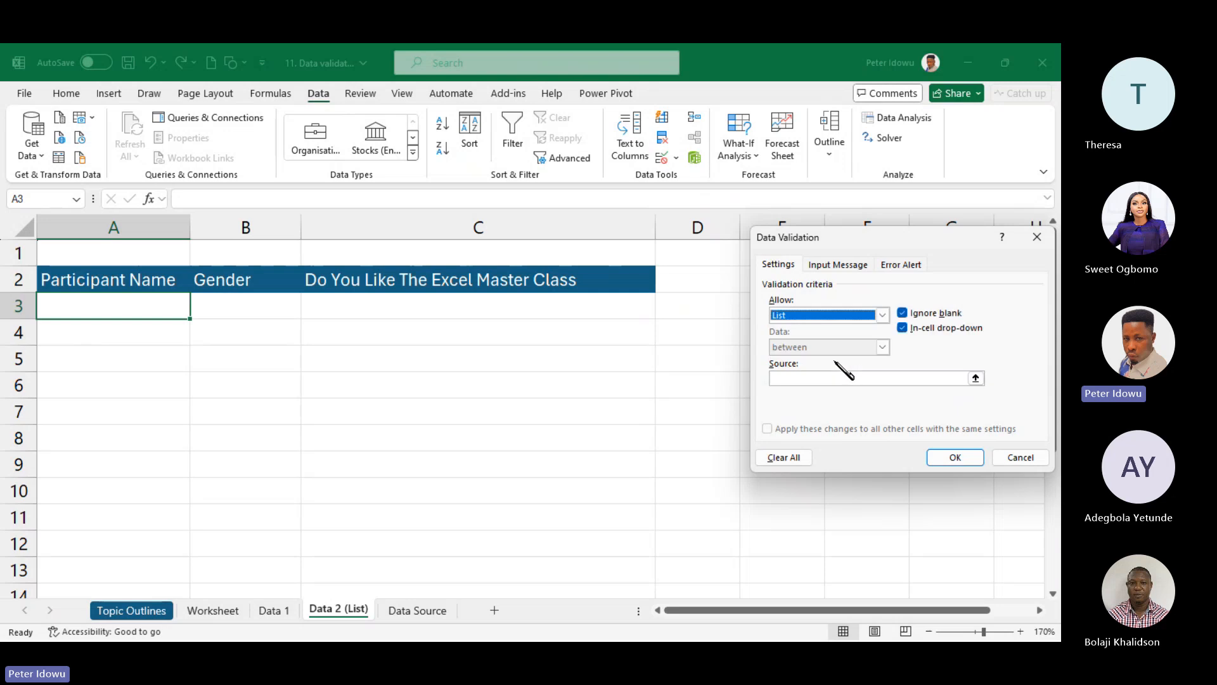
click(796, 378)
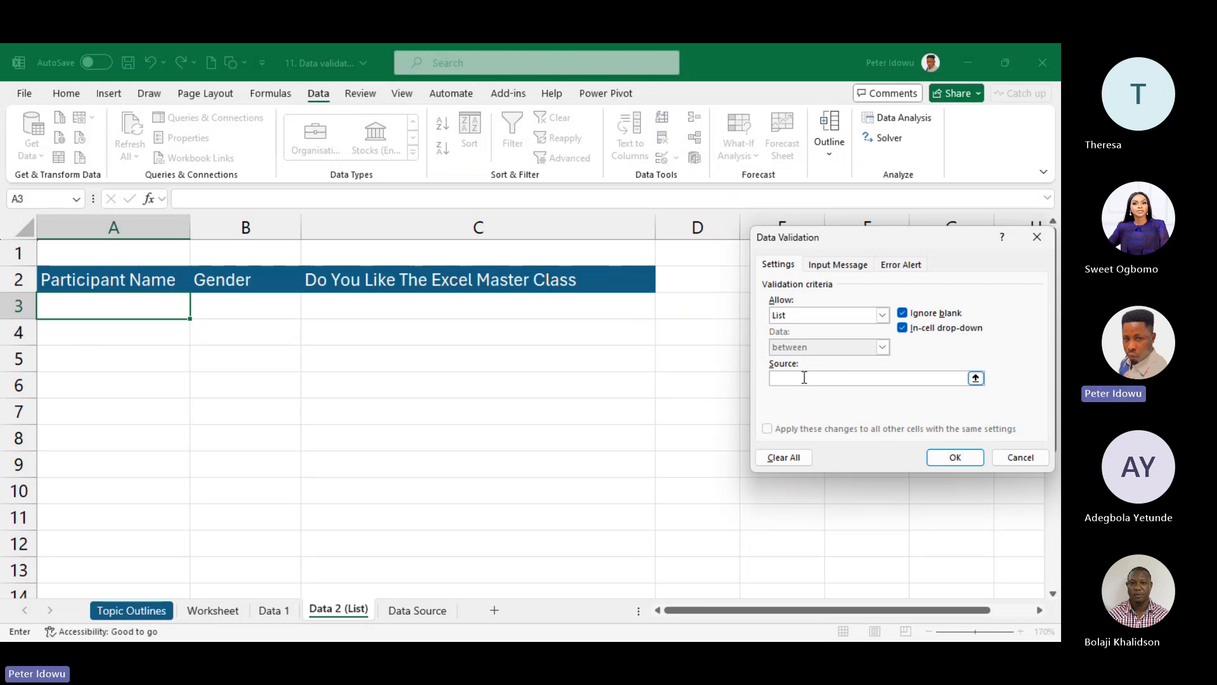
text(Sweet,Th)
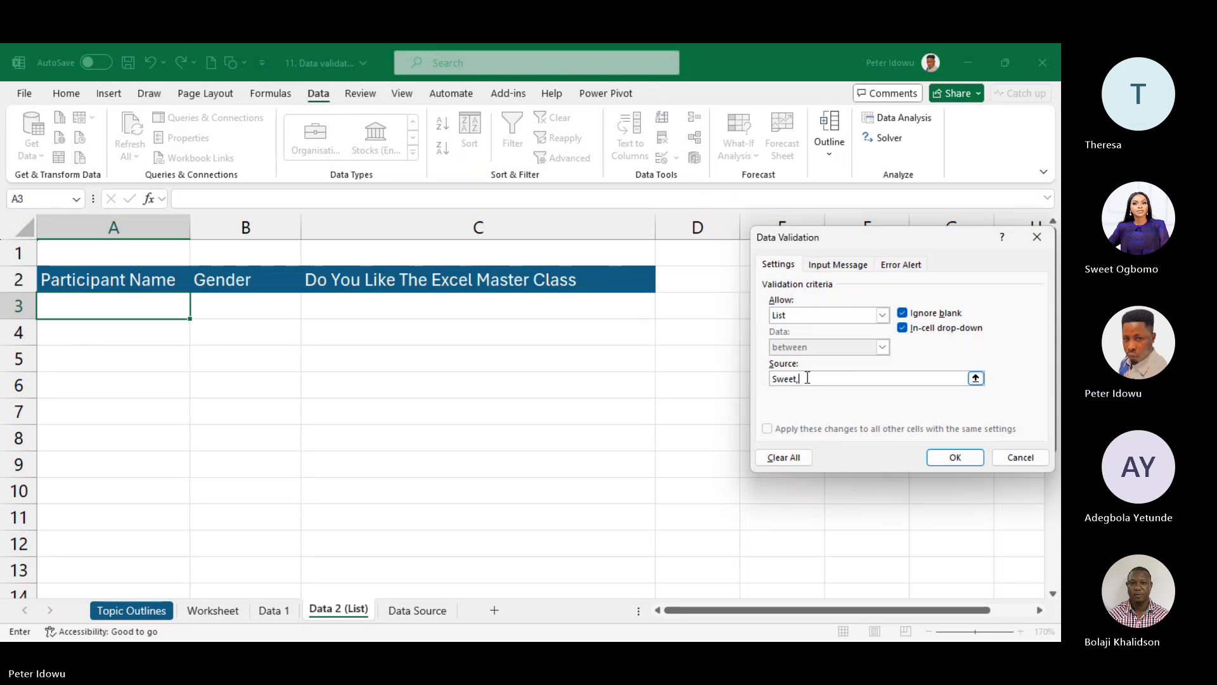
text(eresa)
text(,Bol)
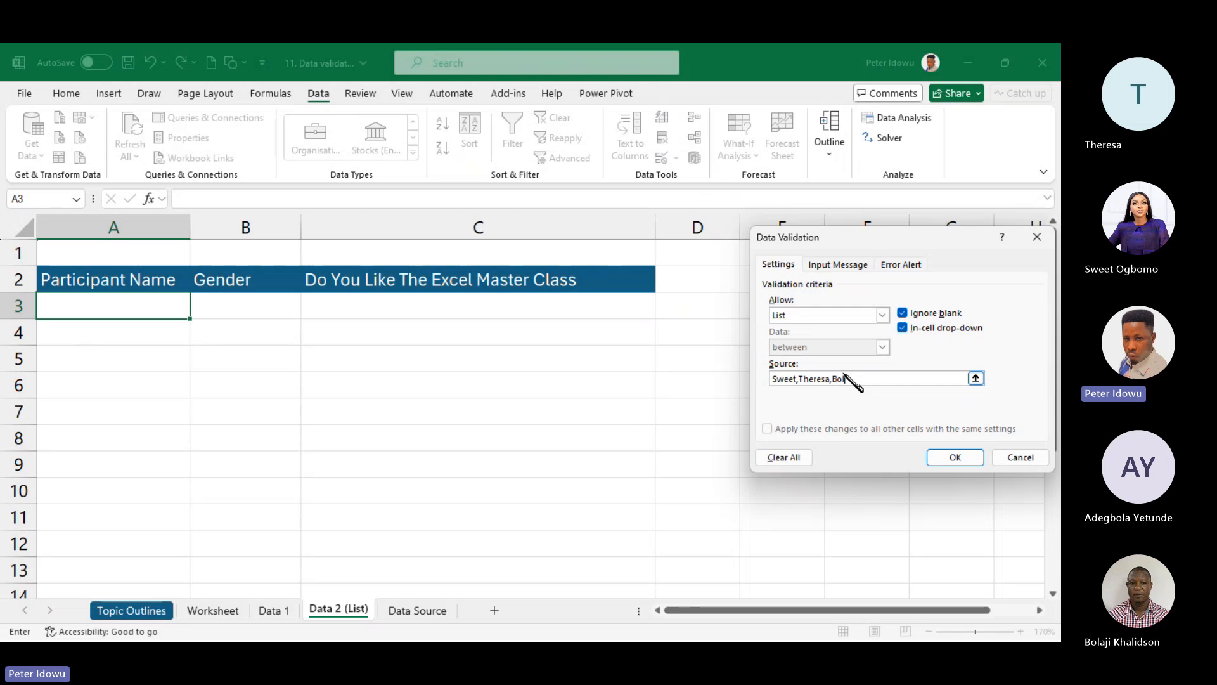
text(a)
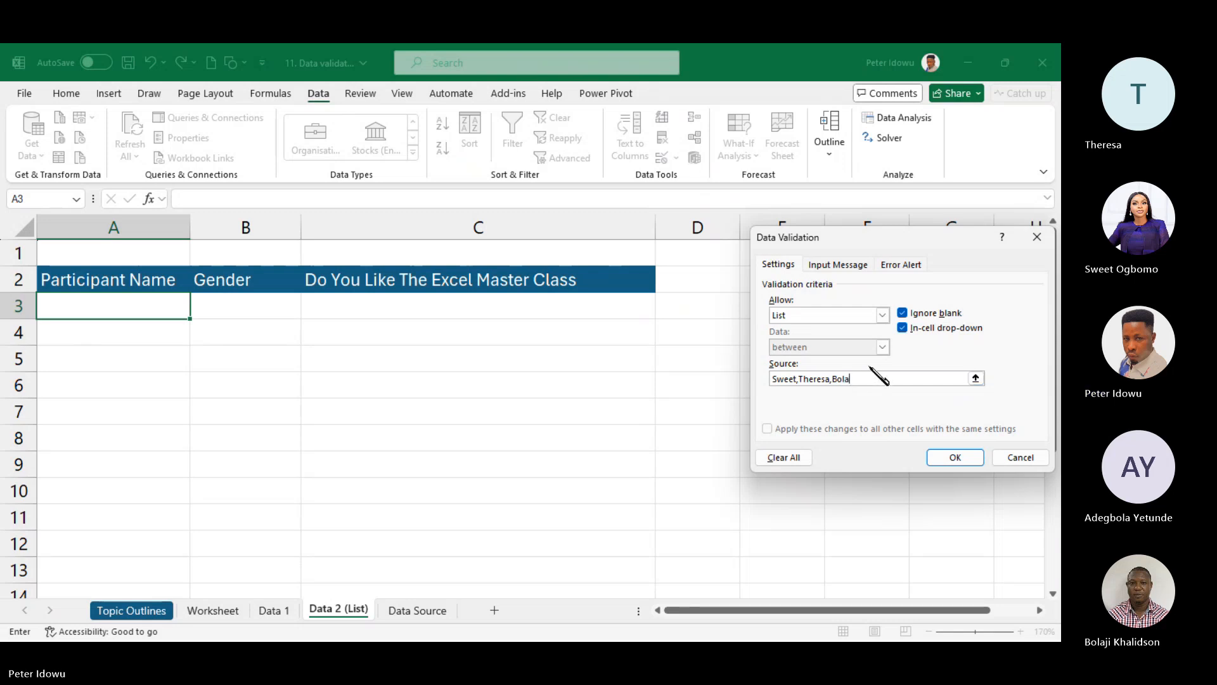
text(ji,Ay)
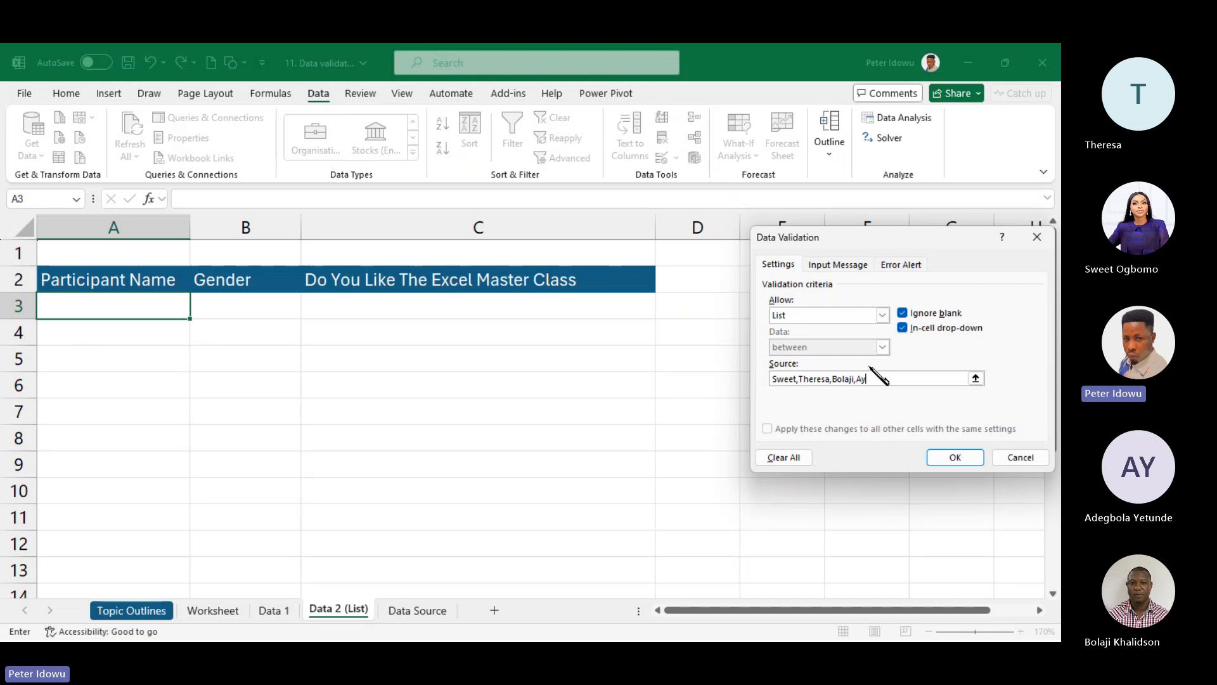
text(o,)
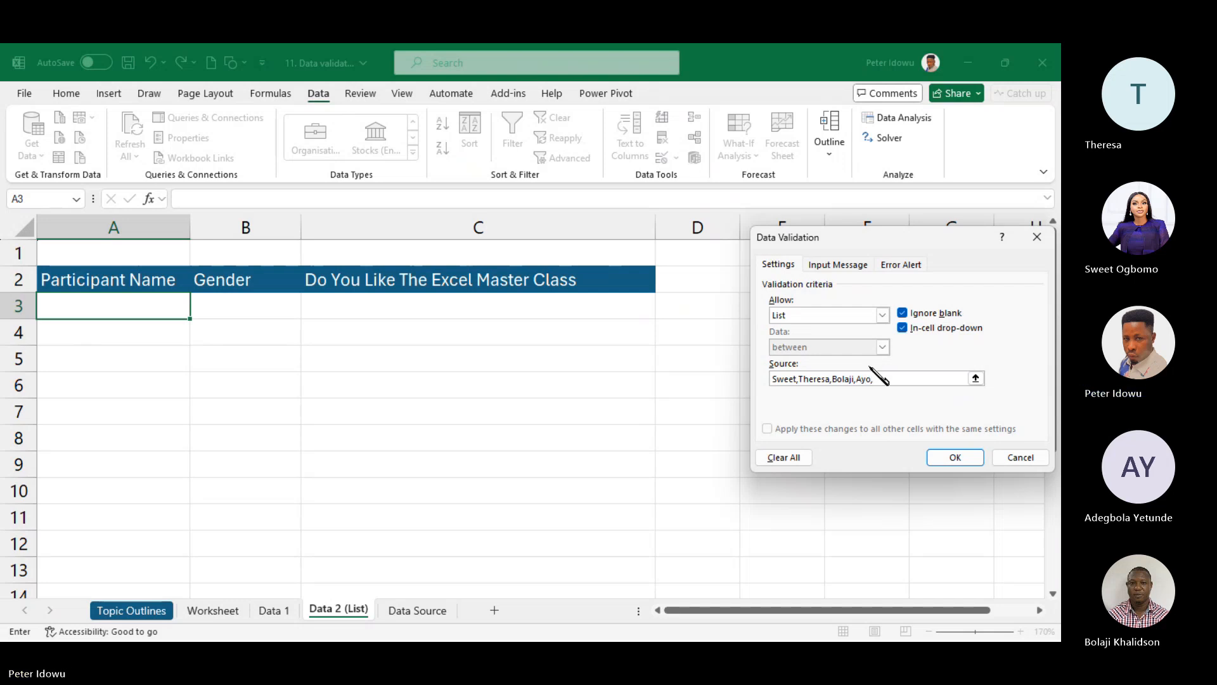
text(Yetunde)
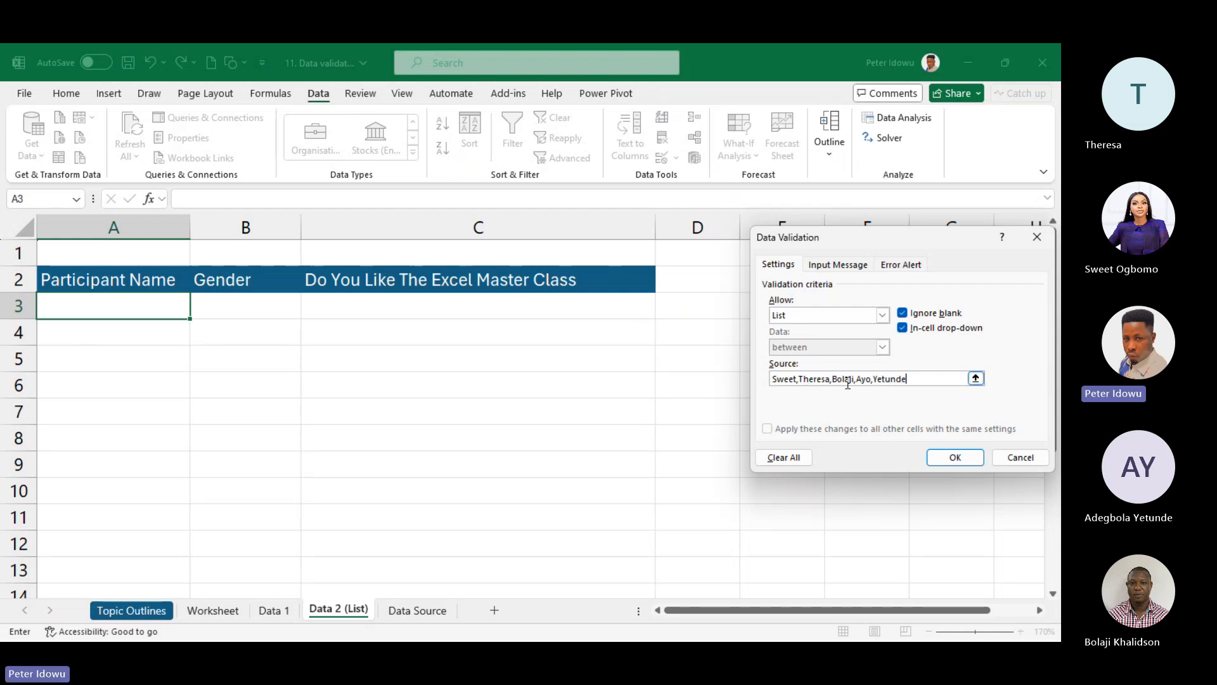
text(,Ibuku)
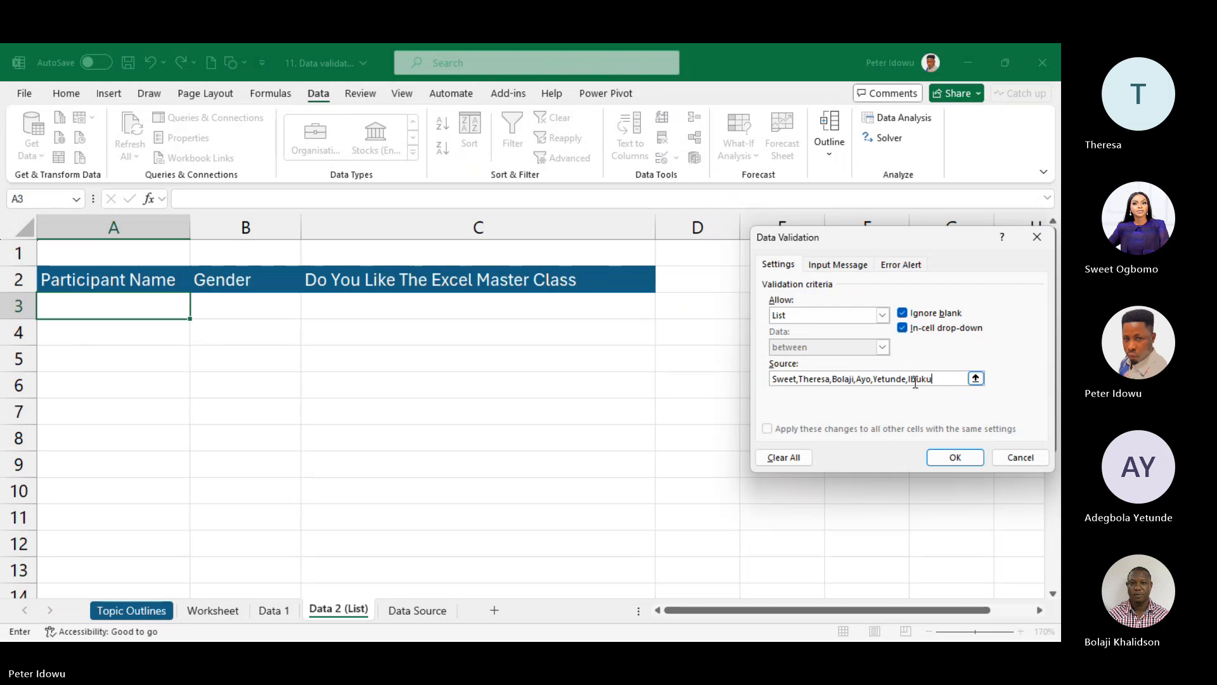
text(n,Su)
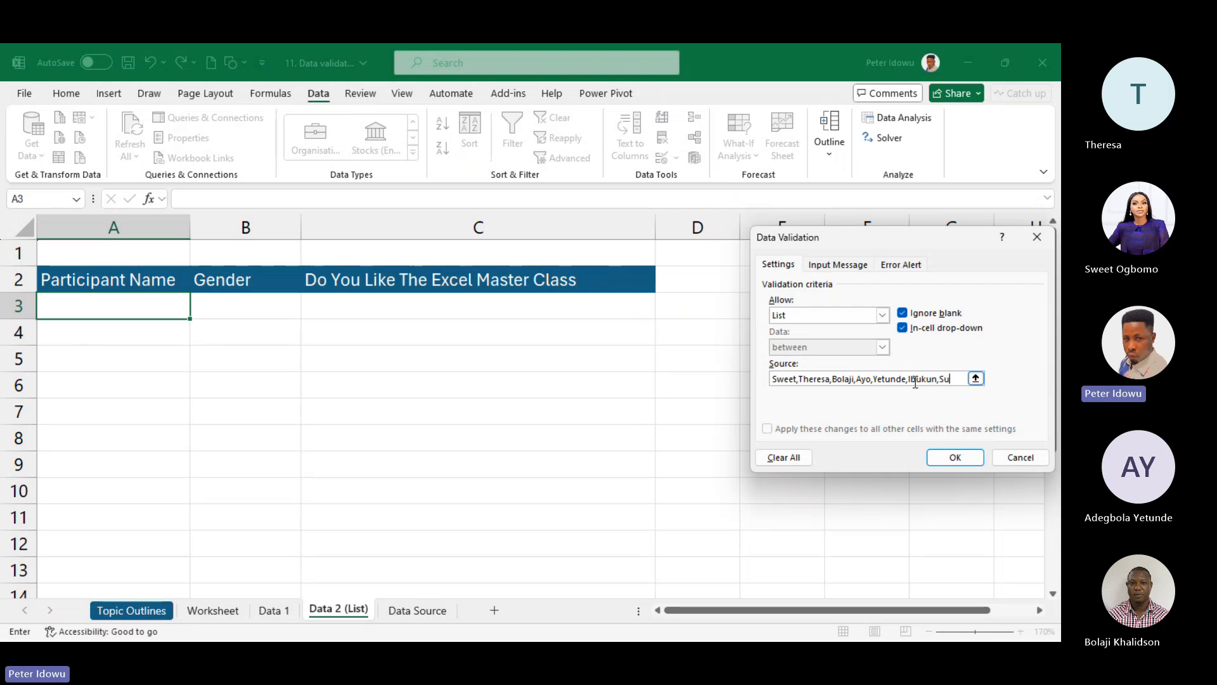
text(nday)
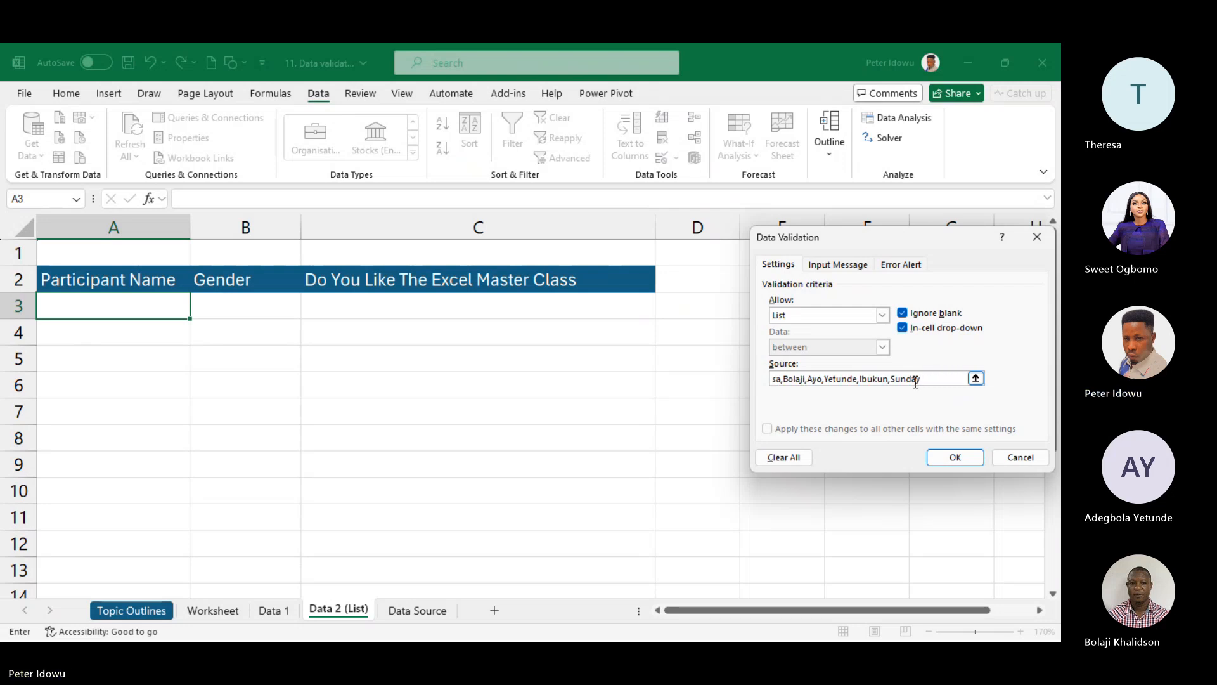
text(,)
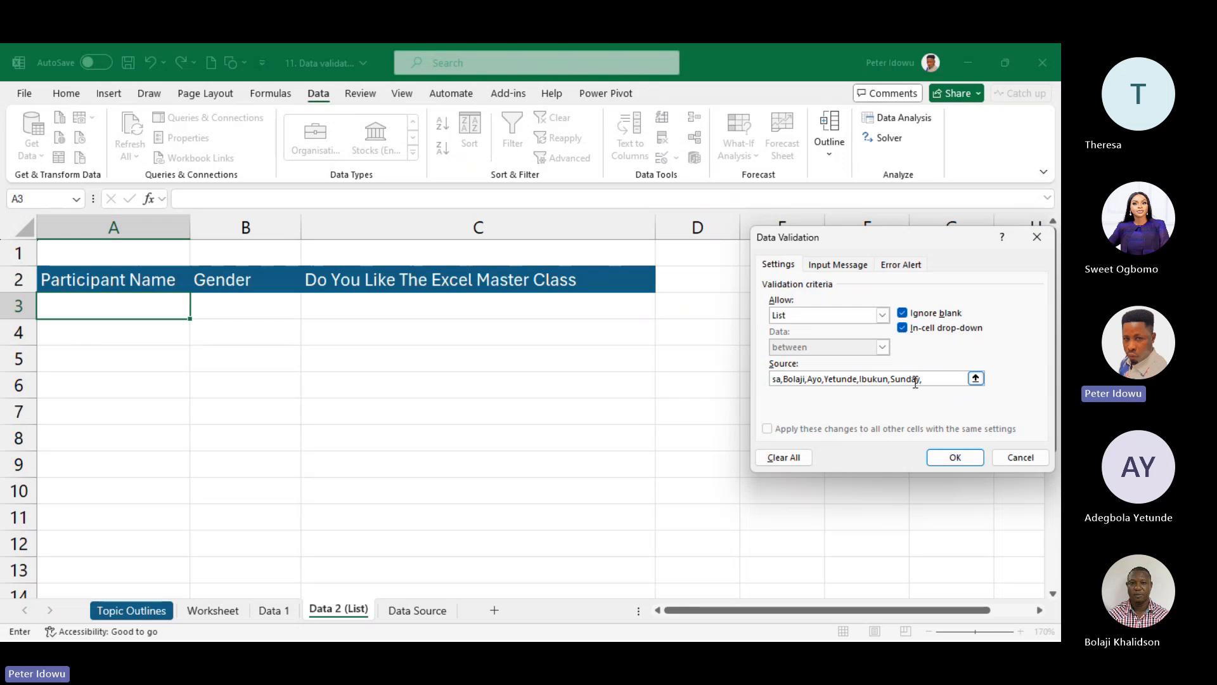
text(ibiyemi)
drag(959, 380, 760, 336)
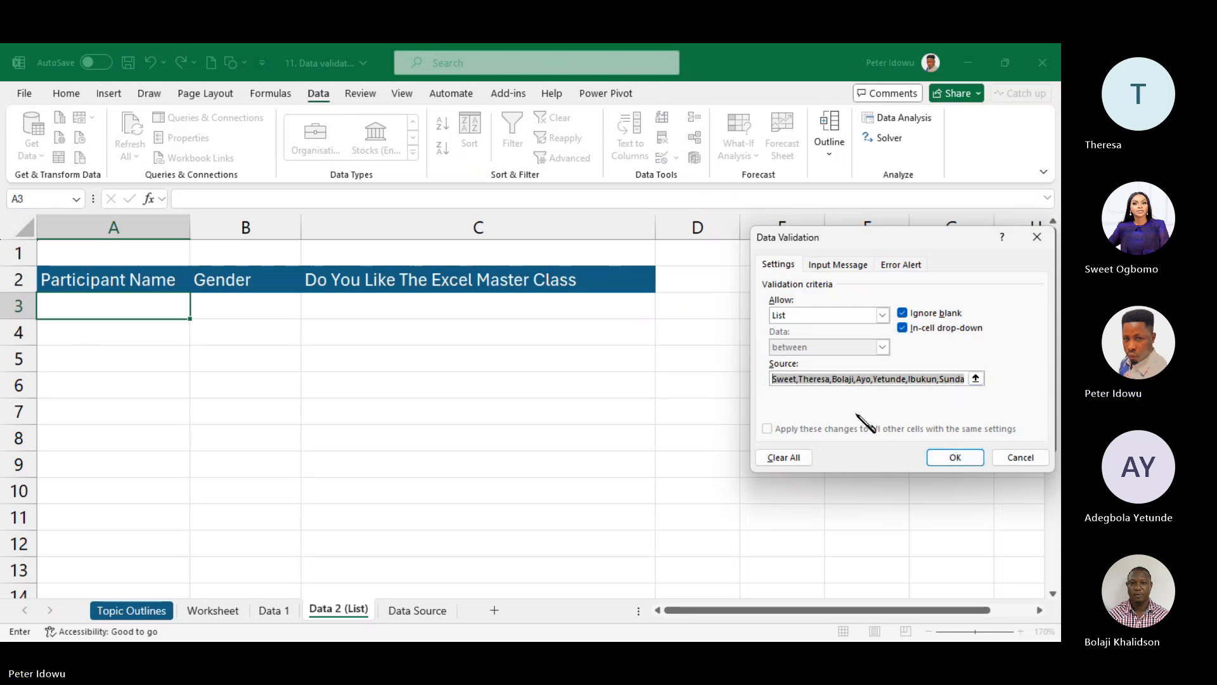
click(955, 457)
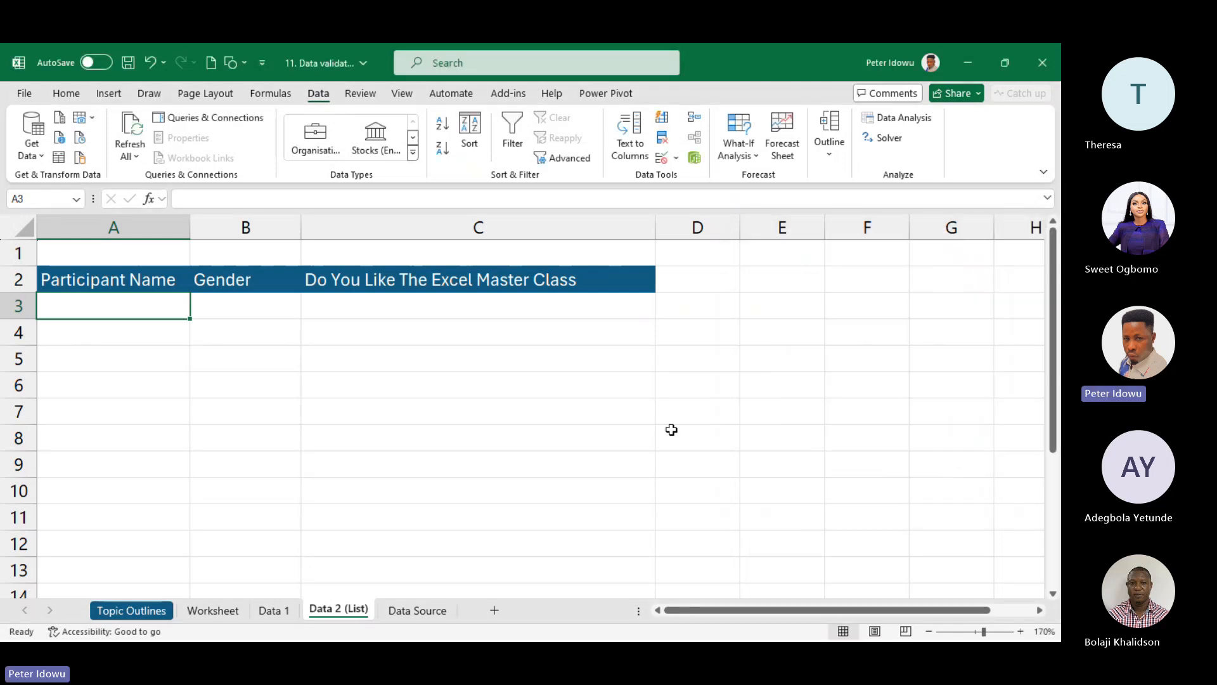
- Fill A3 with the third name from its participant drop-down list
click(174, 308)
click(178, 329)
click(178, 310)
click(198, 311)
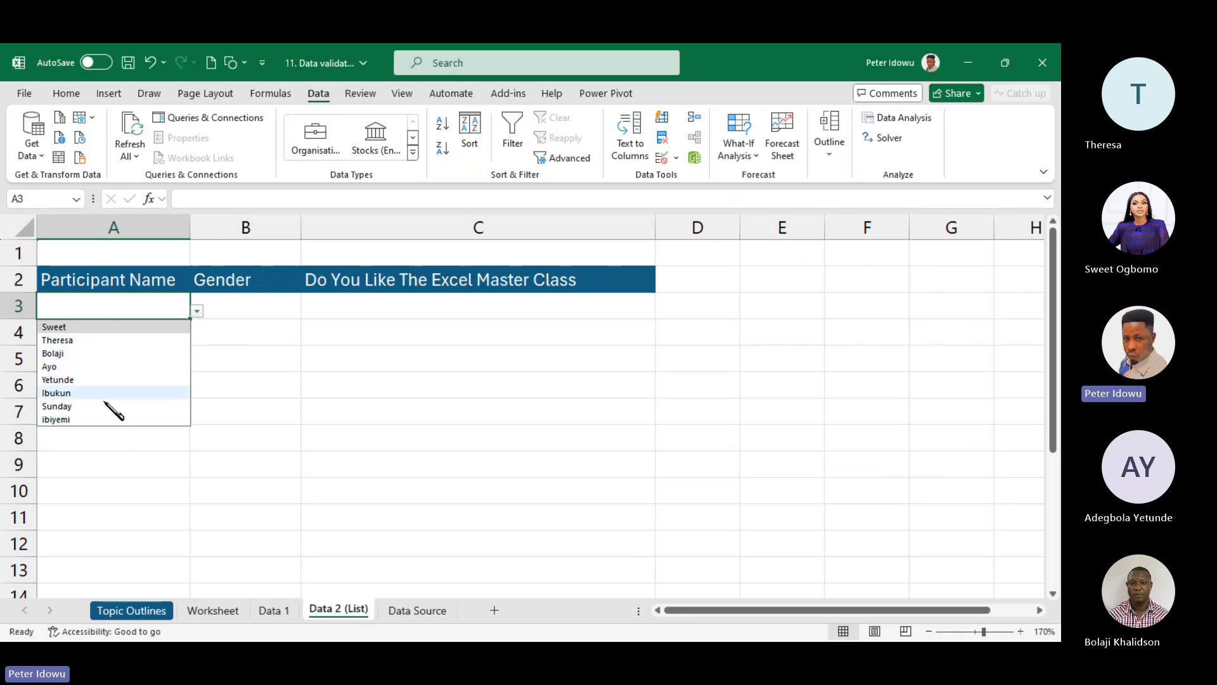
click(81, 353)
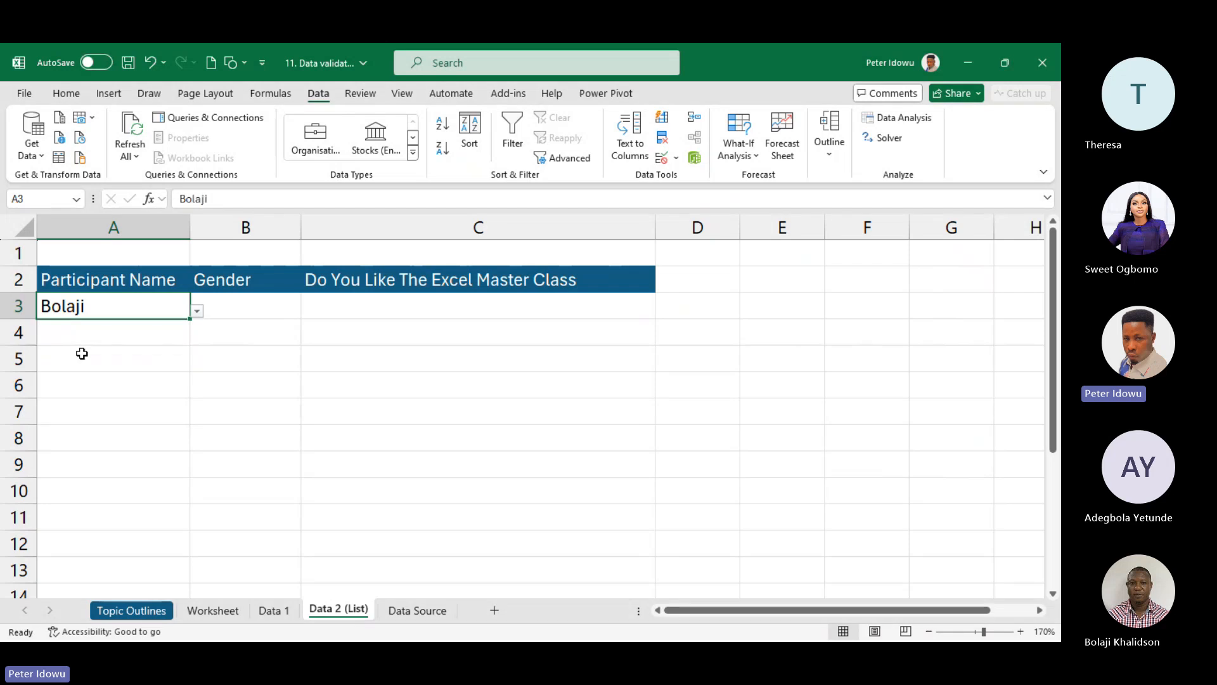
- Switch A3 to a different participant name from its drop-down
click(195, 311)
click(223, 324)
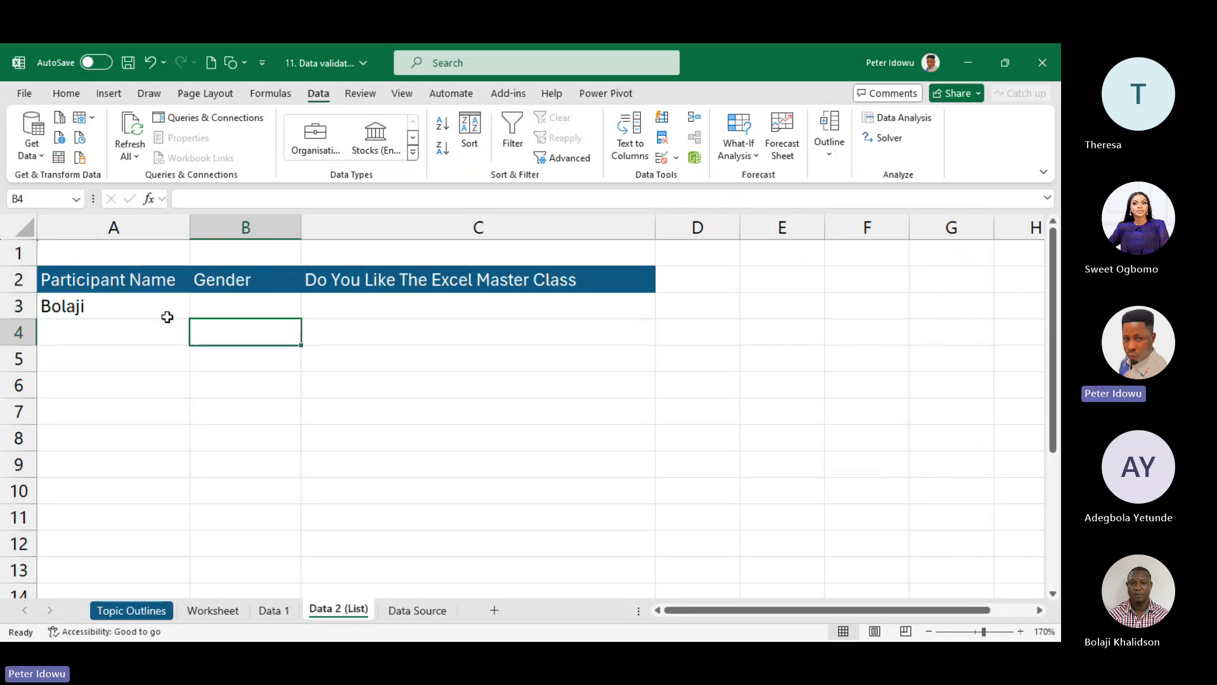
click(166, 315)
click(198, 311)
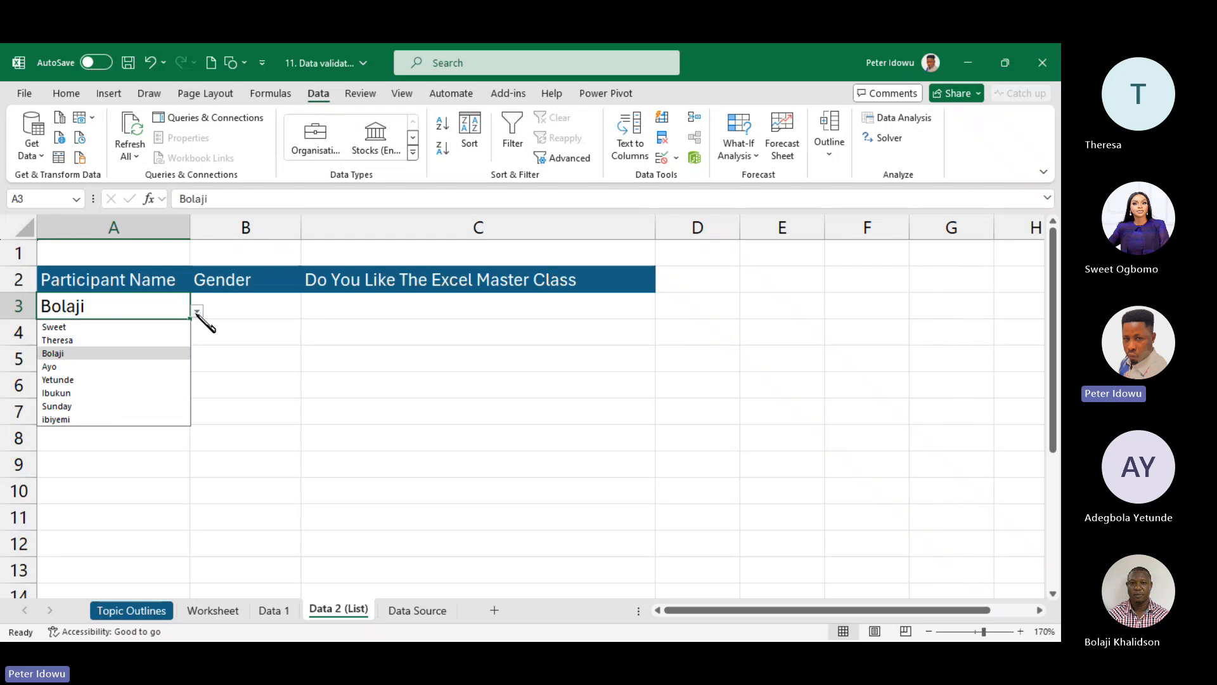
click(123, 366)
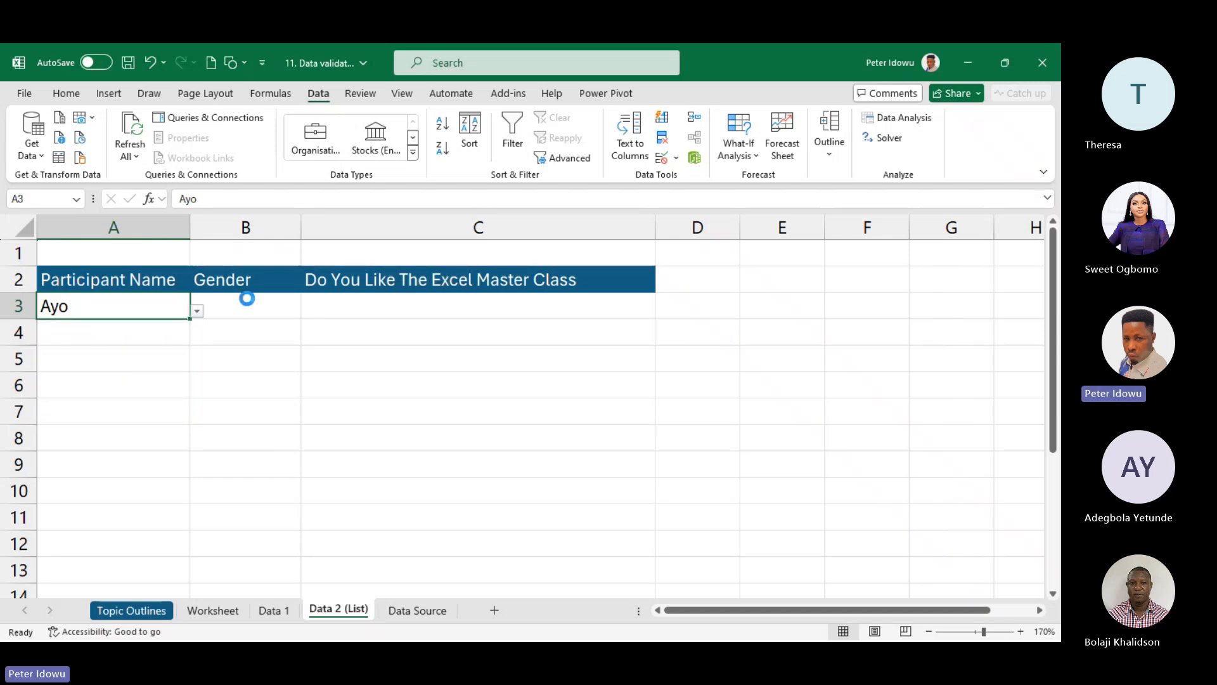
click(247, 300)
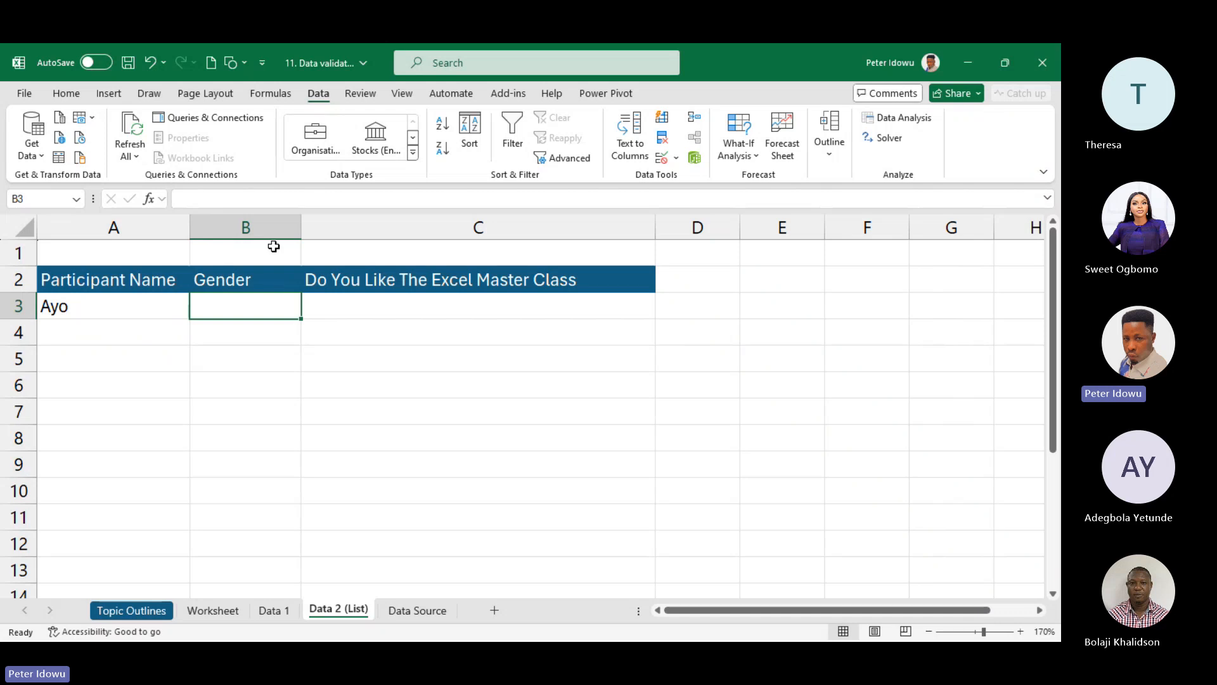
- Give B3 a List data validation with Male and Female as the source values
click(675, 157)
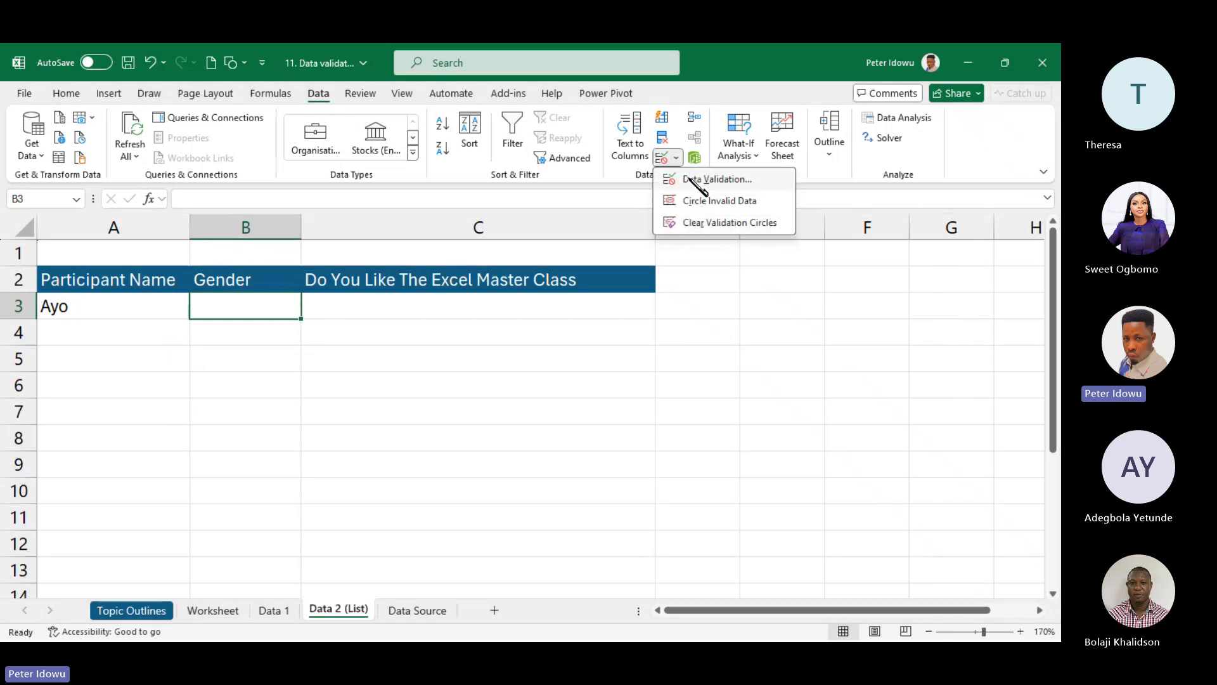
click(691, 180)
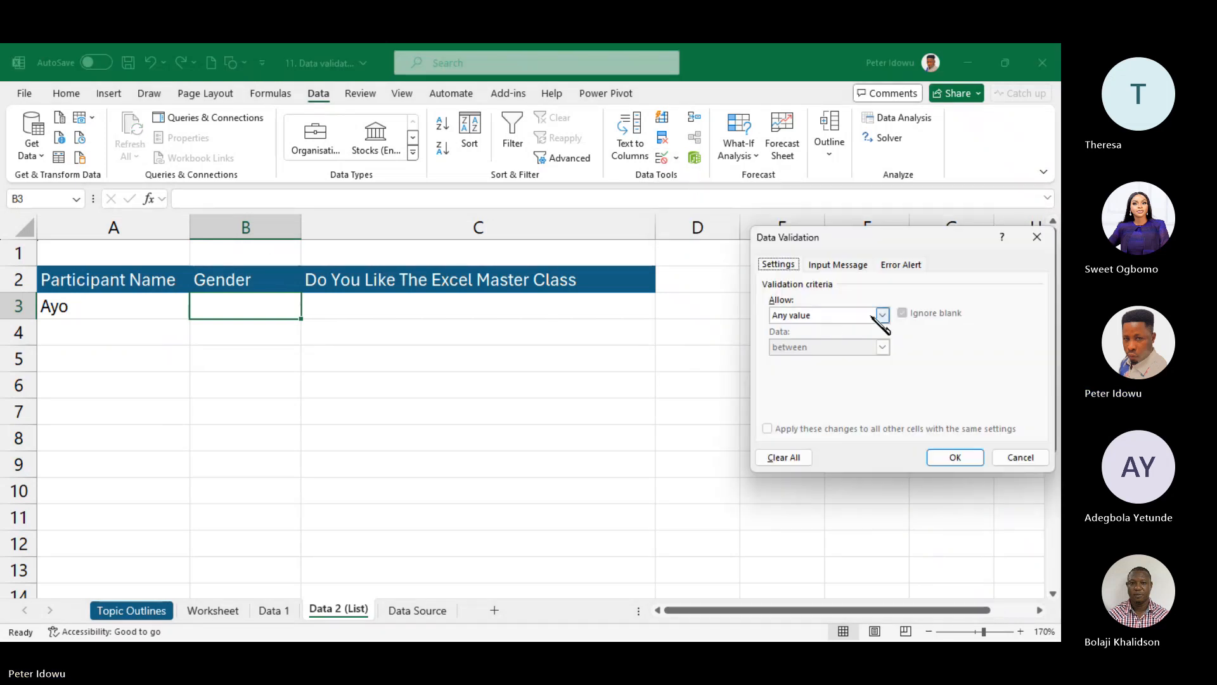
click(881, 315)
click(840, 360)
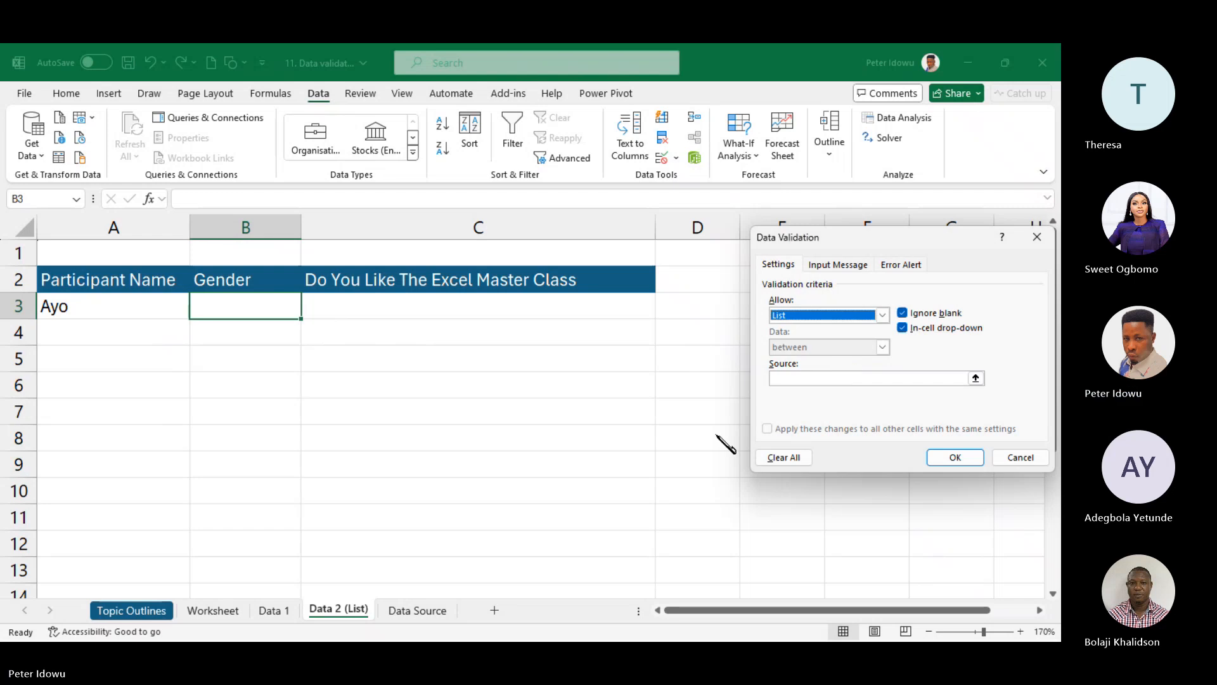
click(836, 379)
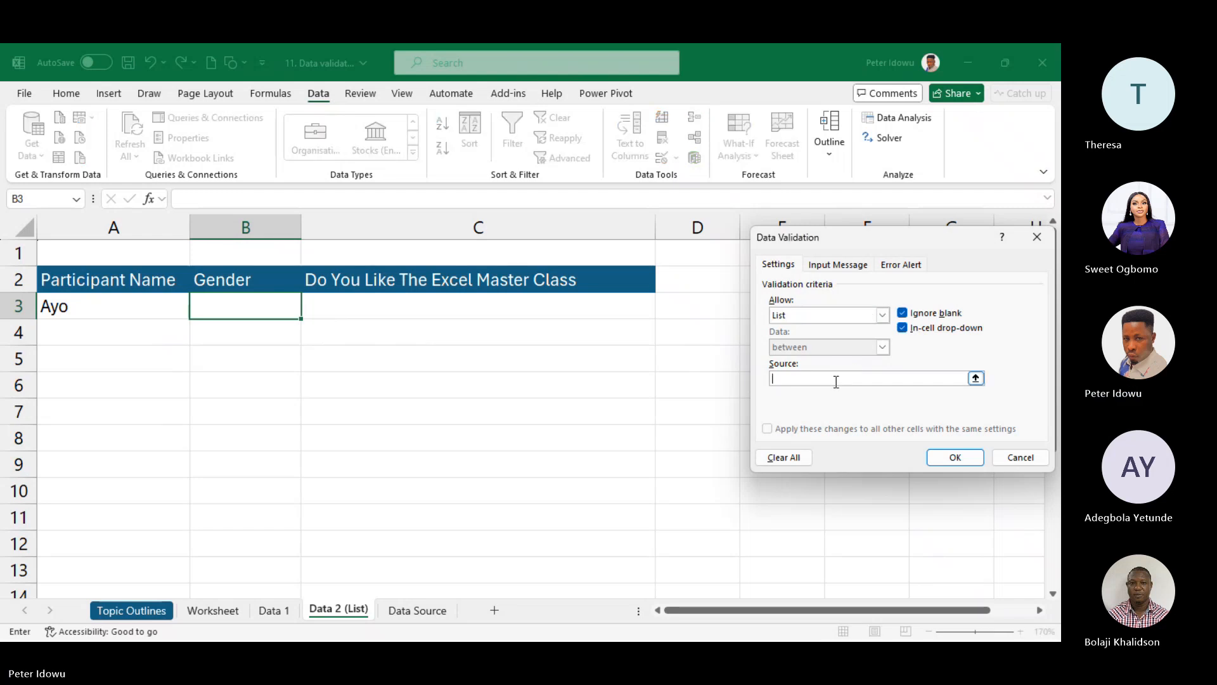
text(Male,Female)
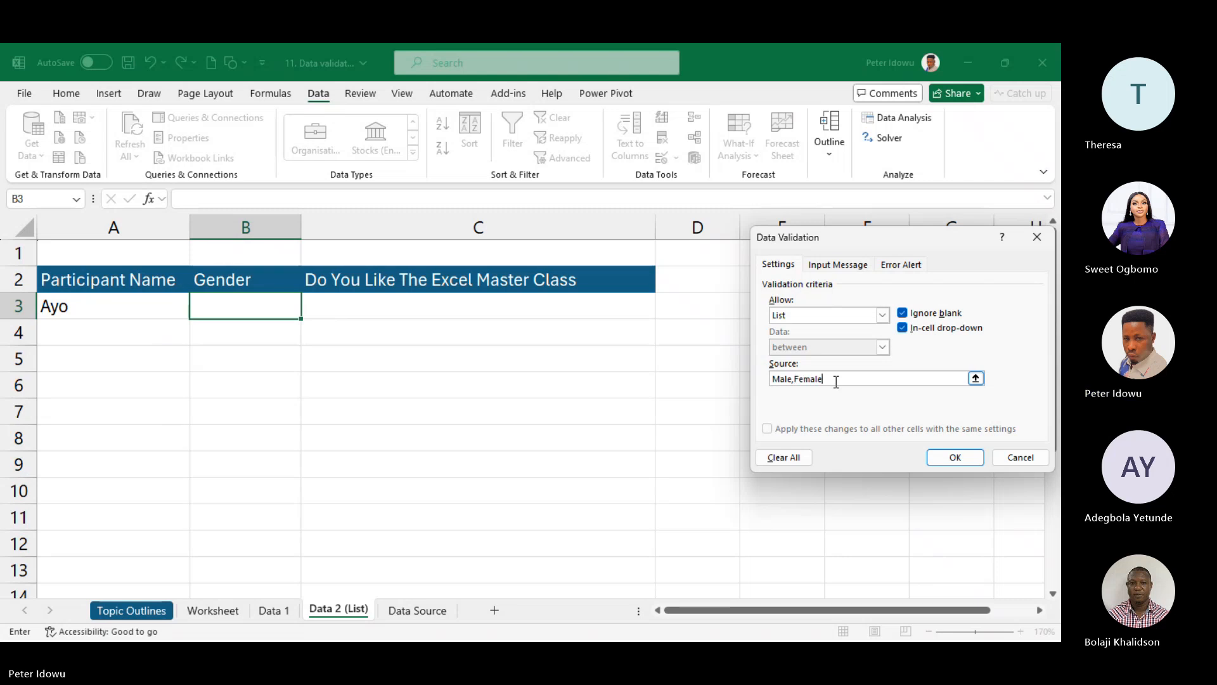
click(955, 456)
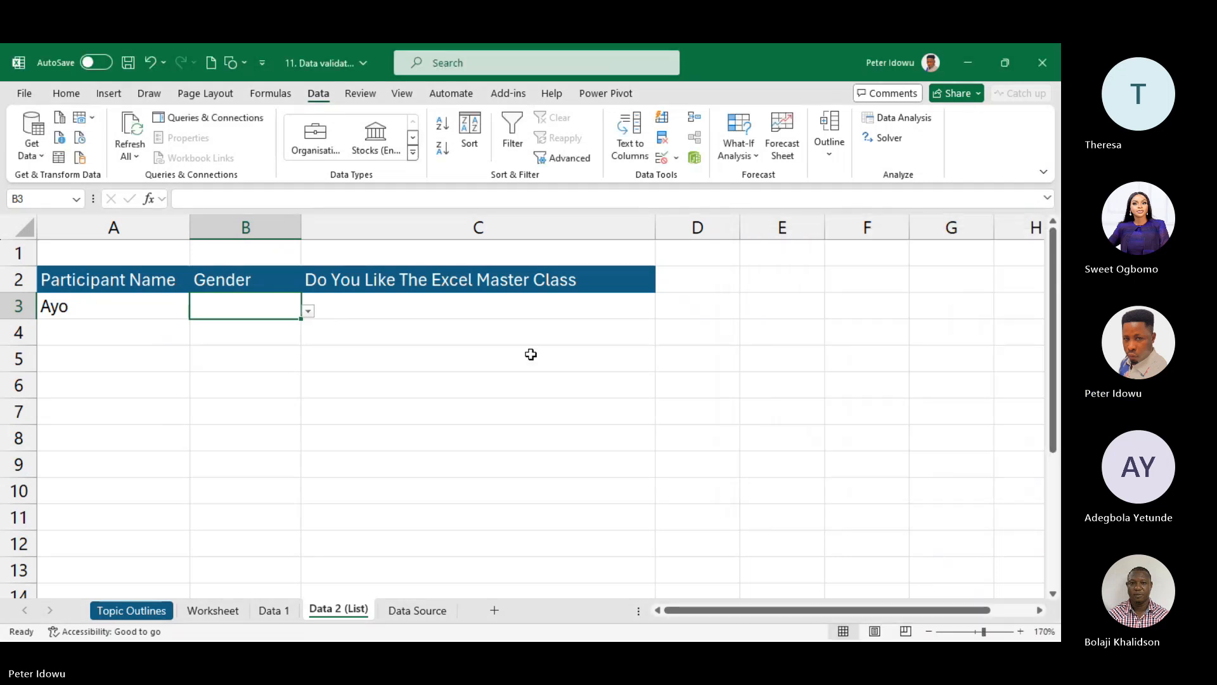
click(468, 300)
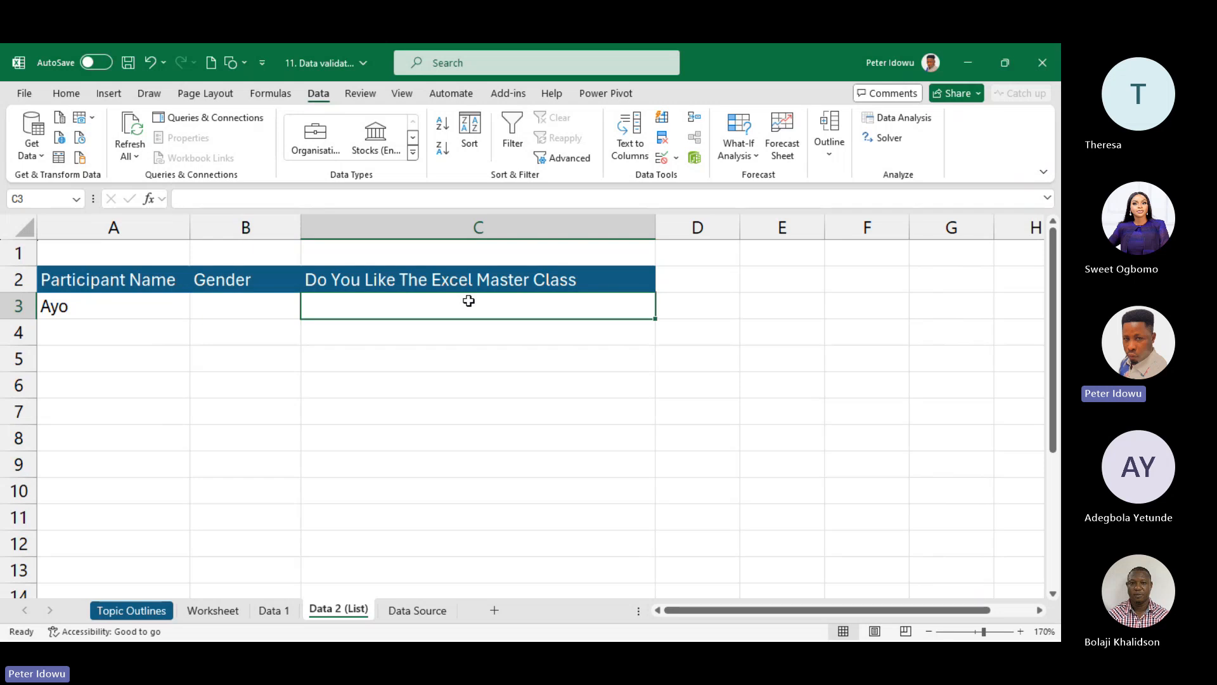
- Give C3 a List data validation with source Yes, No, Not very sure
click(675, 157)
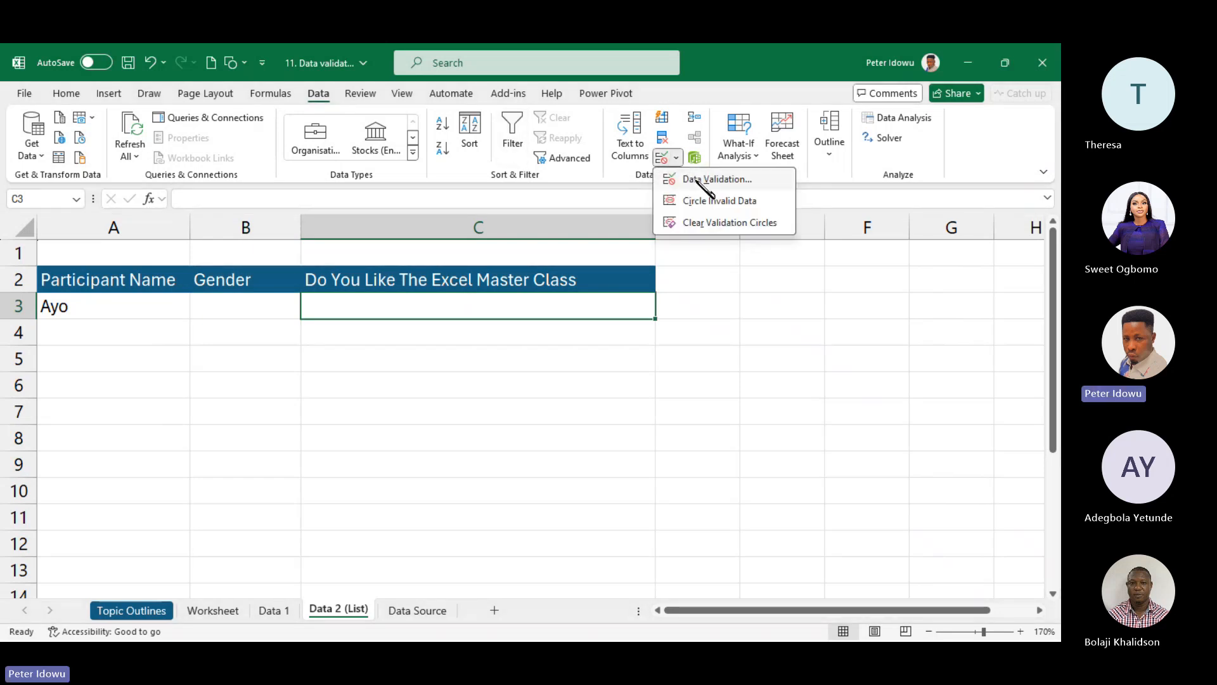
click(698, 180)
click(882, 315)
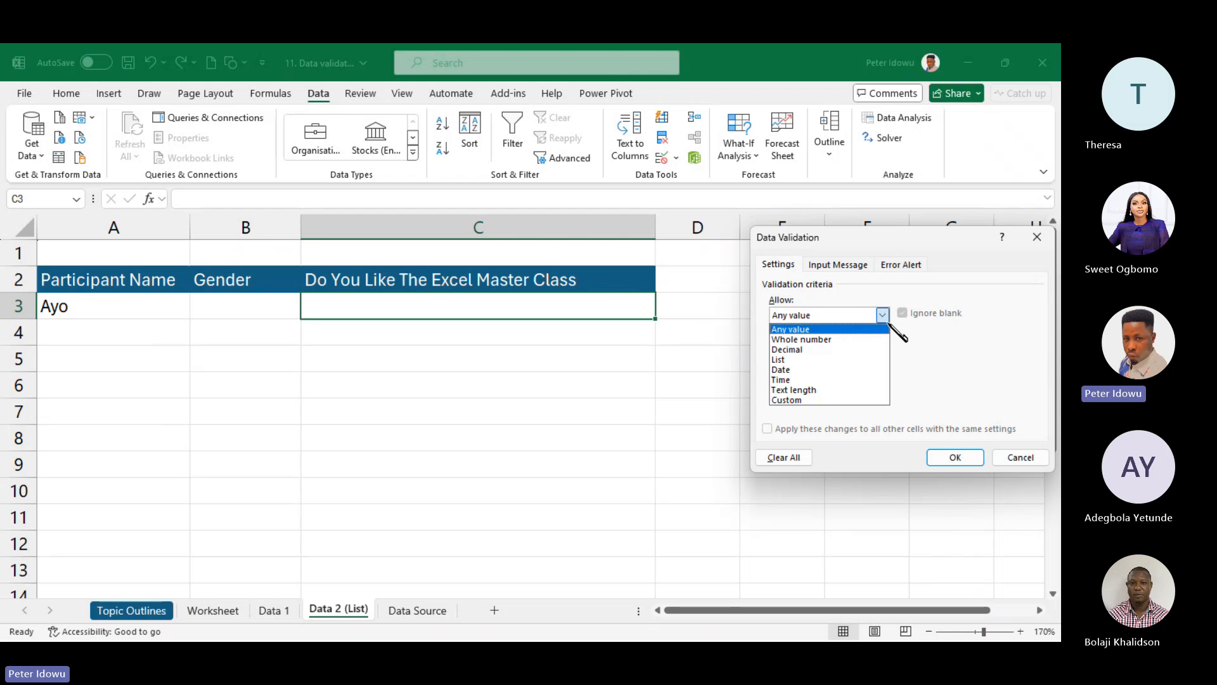
click(843, 352)
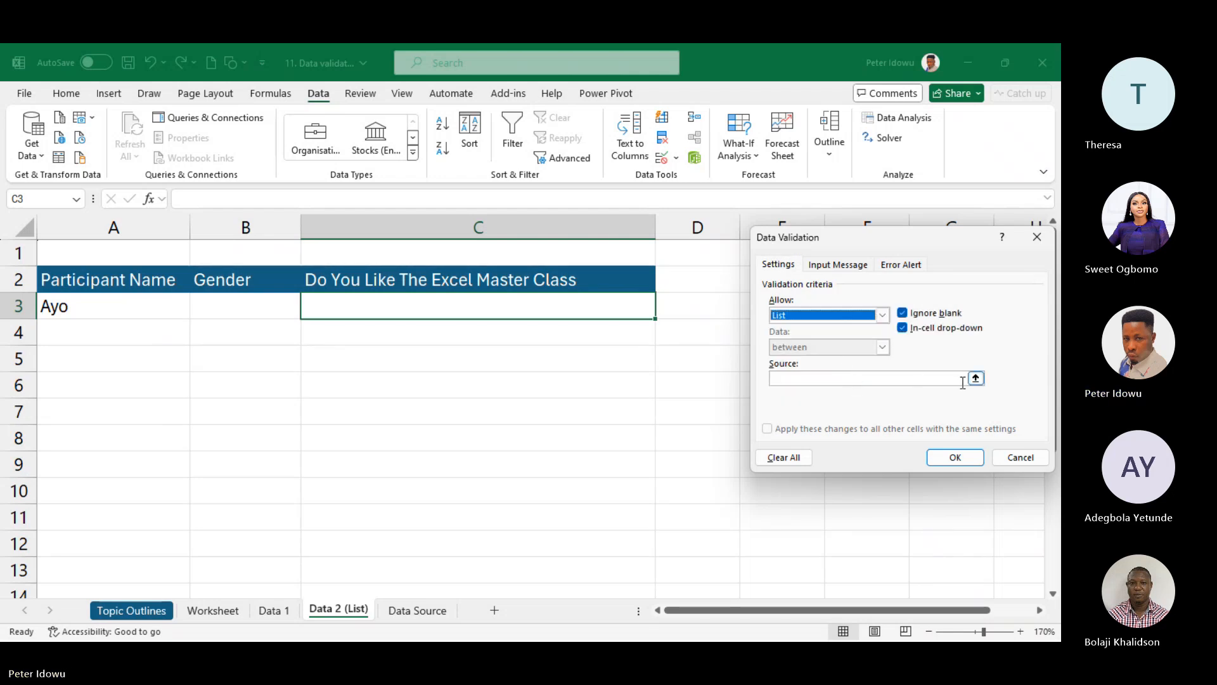
click(882, 383)
text(Y)
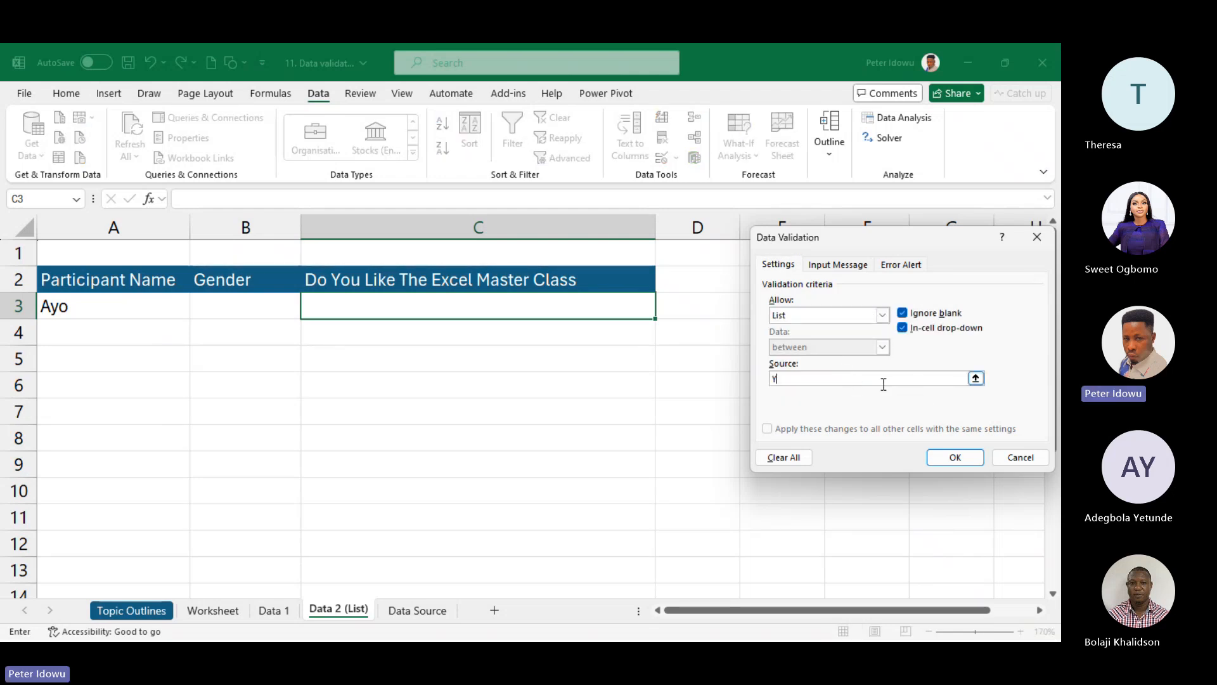
text(es, N)
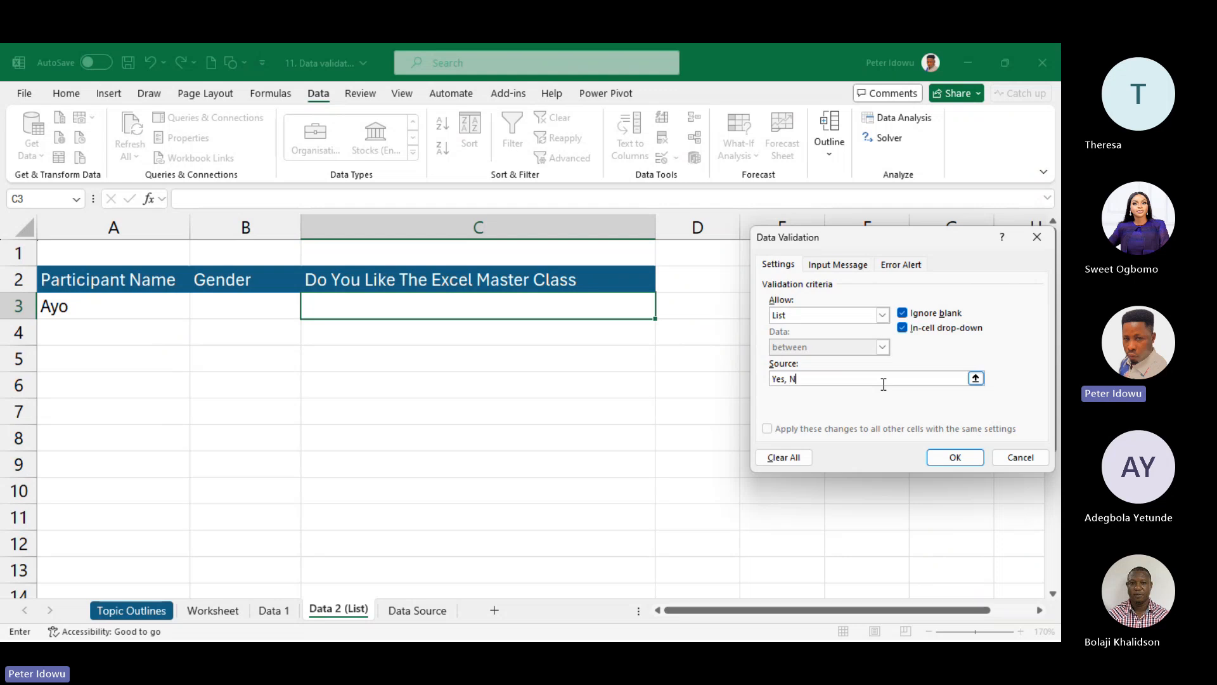
text(o, )
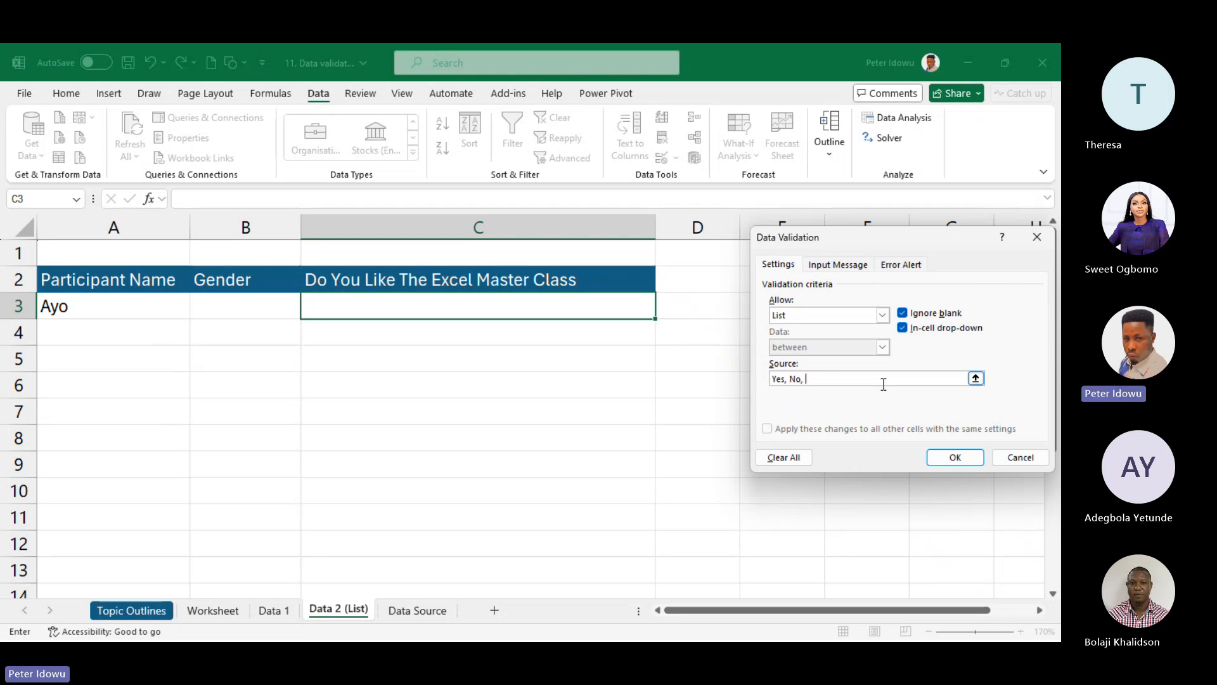
text(I)
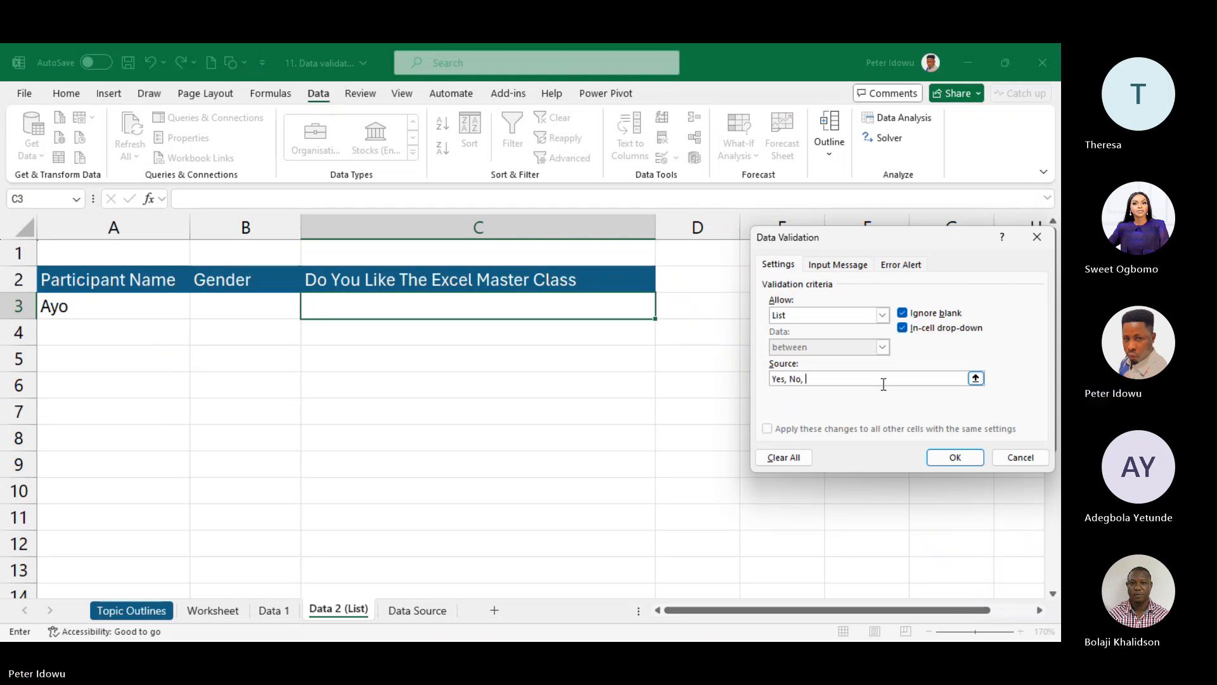
text(Not very sure)
click(947, 456)
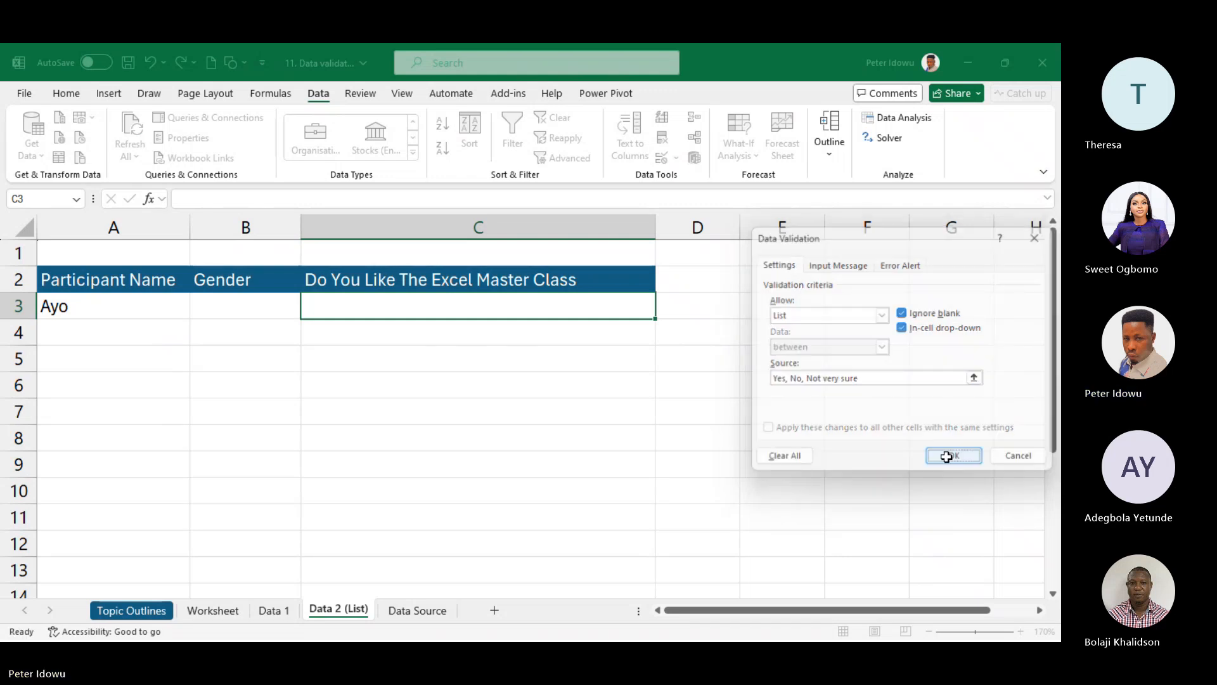
- Select the row-3 cells A3 to C3 together and individually, ending on A3
click(373, 376)
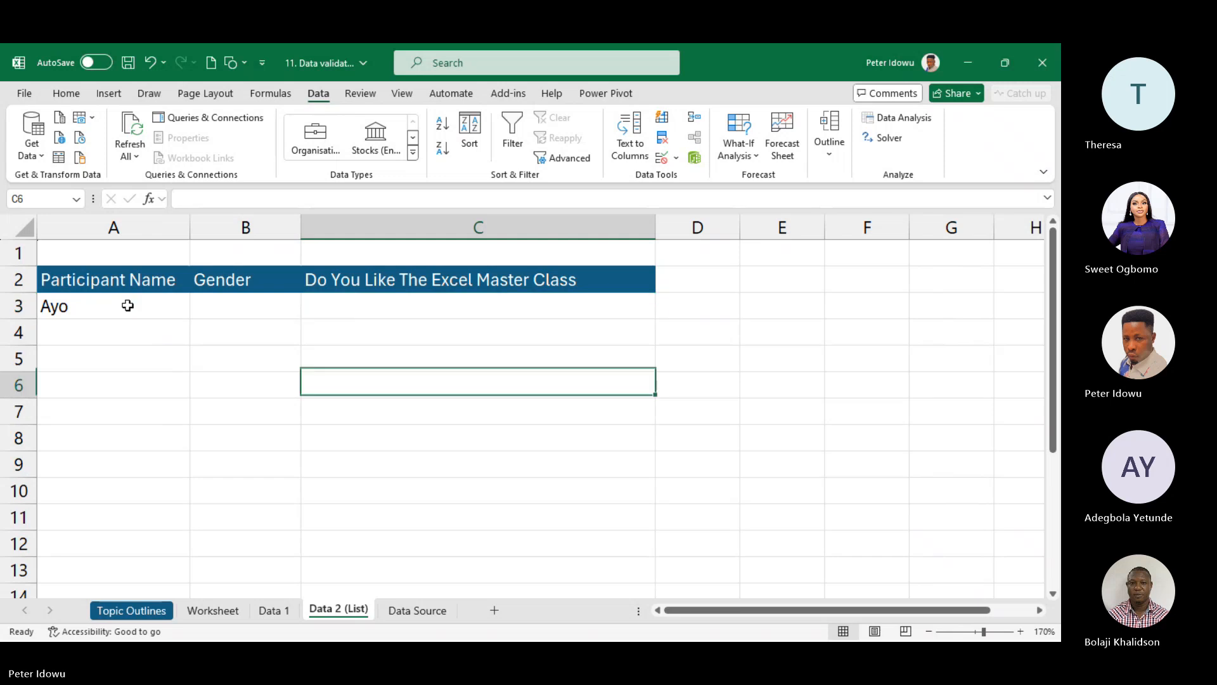
drag(127, 305, 434, 297)
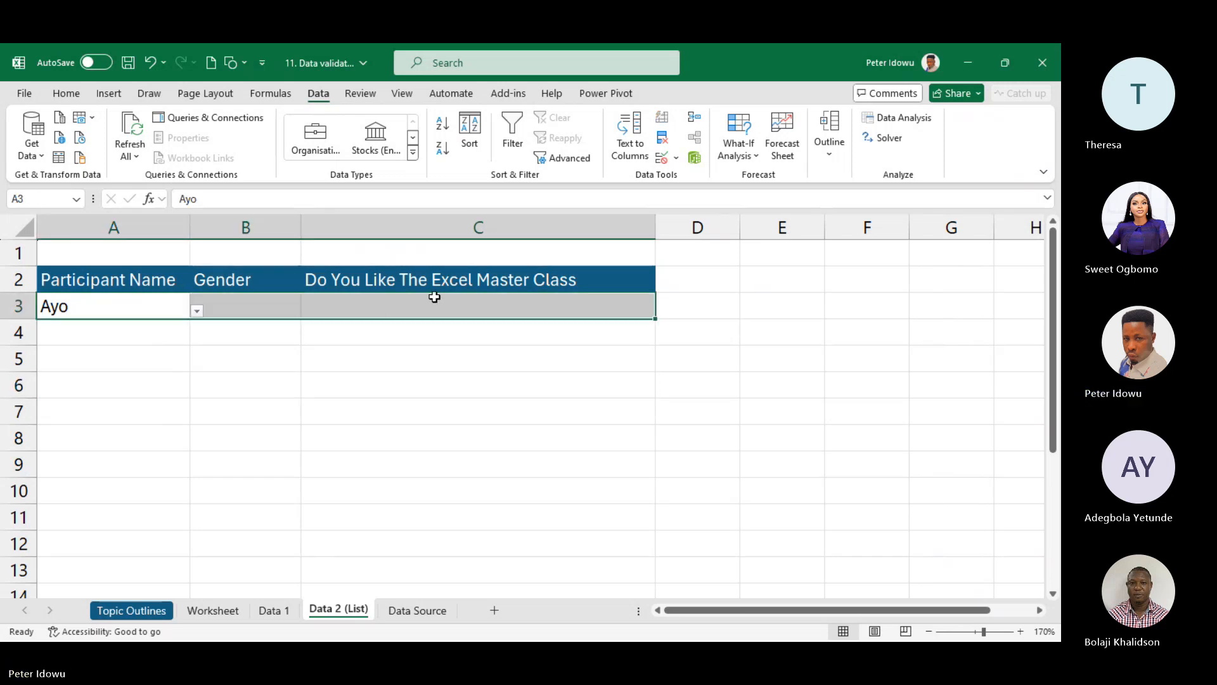
click(132, 310)
drag(76, 306, 479, 305)
click(162, 308)
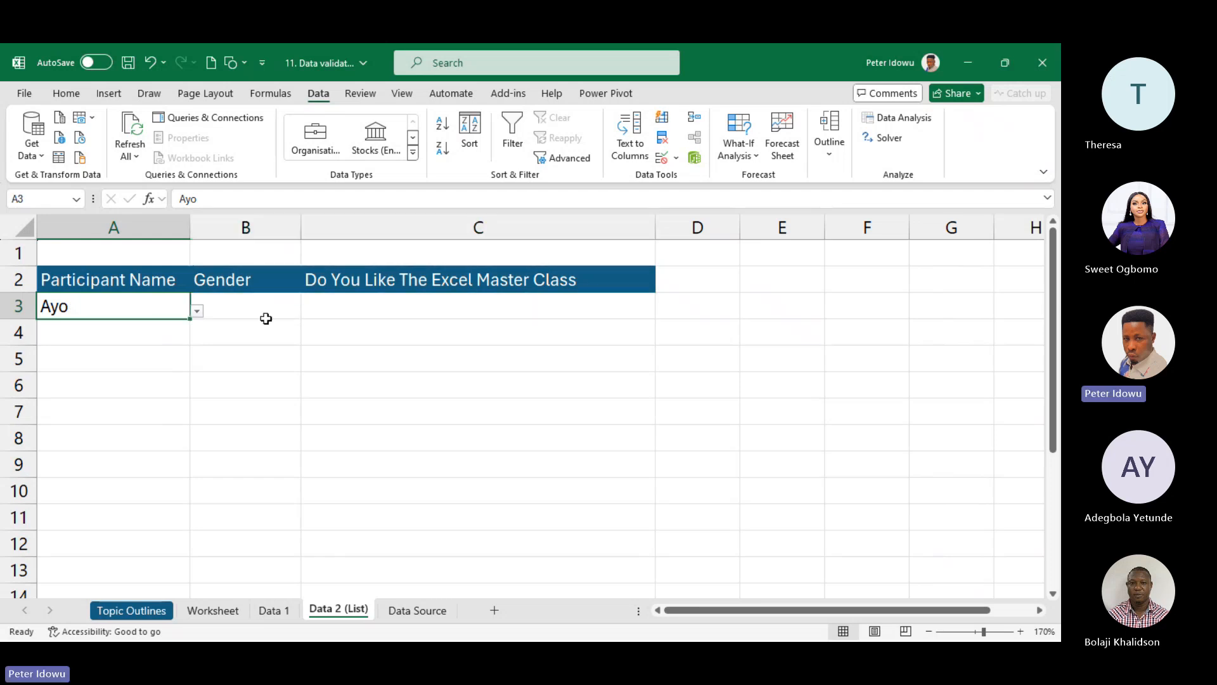
click(265, 318)
click(163, 309)
drag(206, 307, 478, 313)
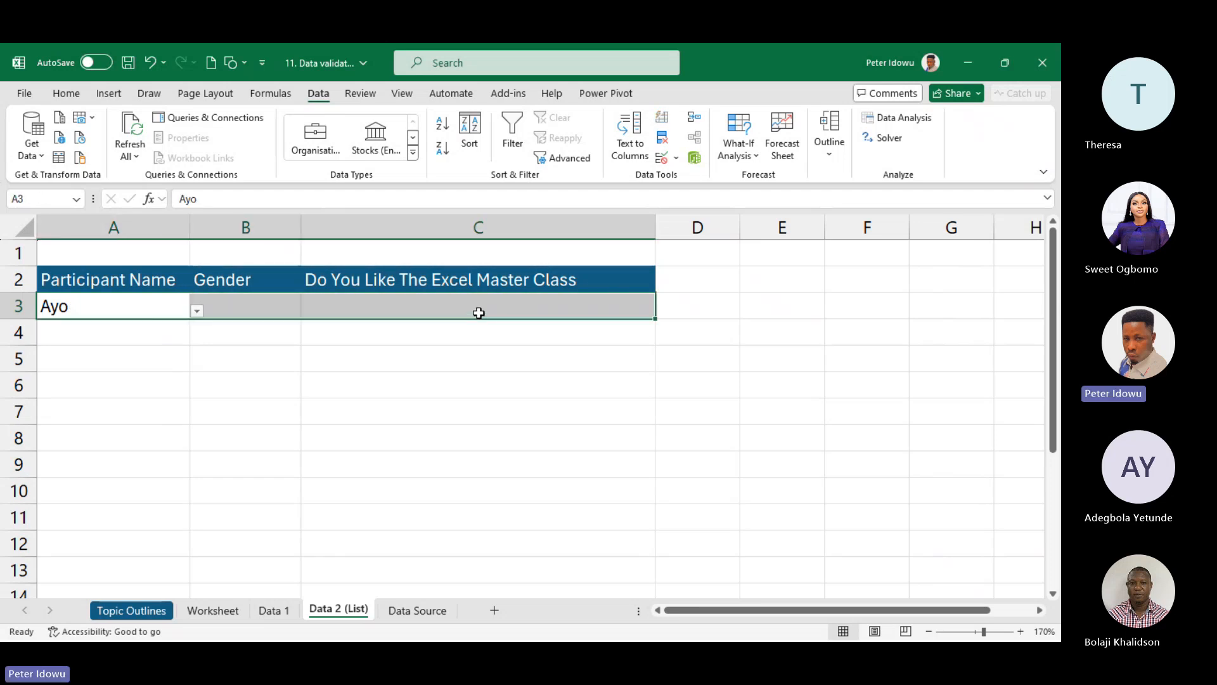
click(162, 308)
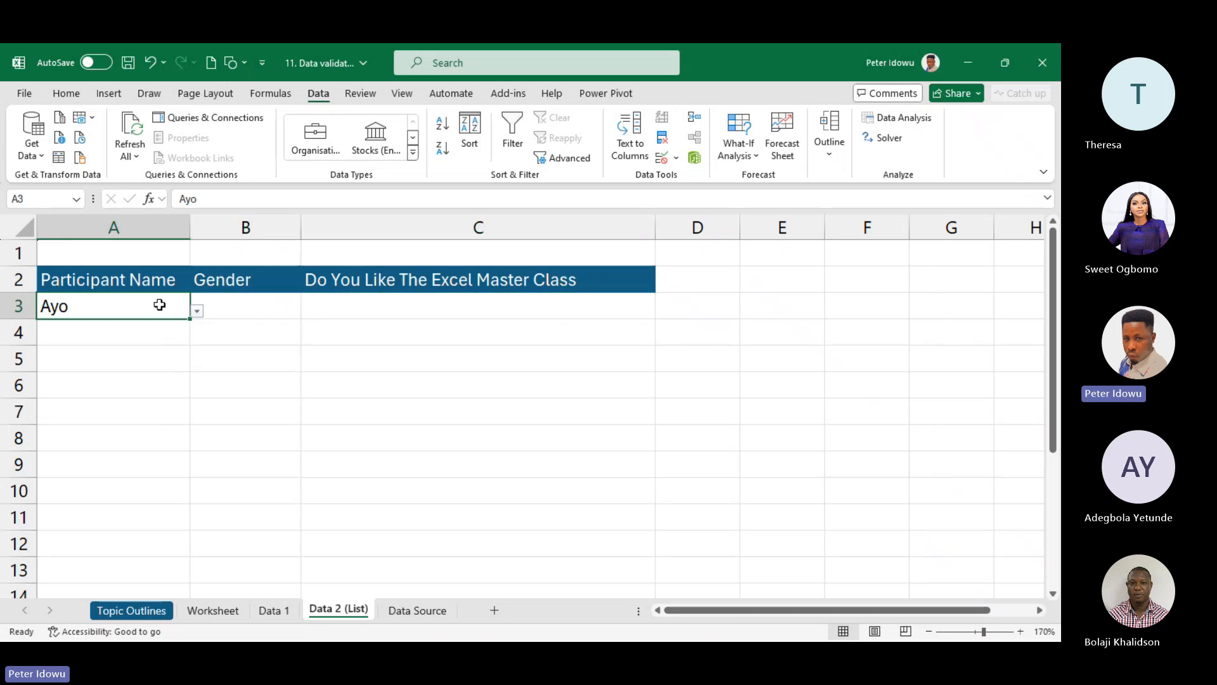
- Prefix A3's validation source with 'Select from the names,' and choose that prompt in A3
click(677, 157)
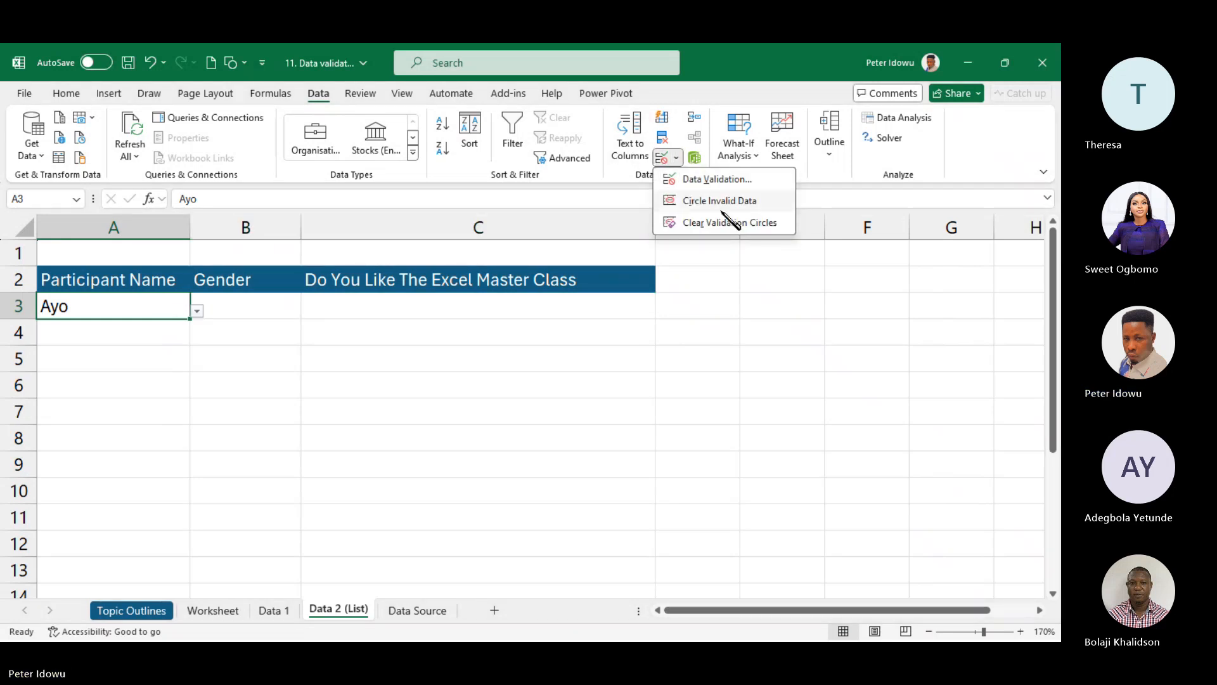
click(730, 180)
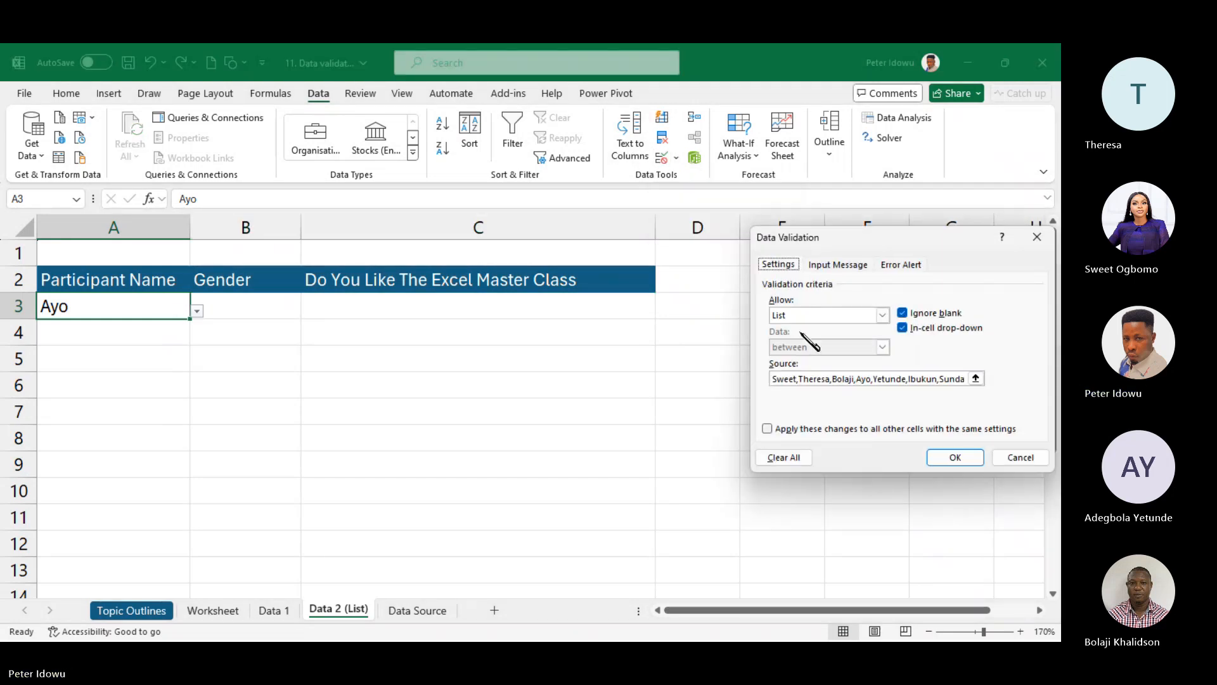
click(975, 379)
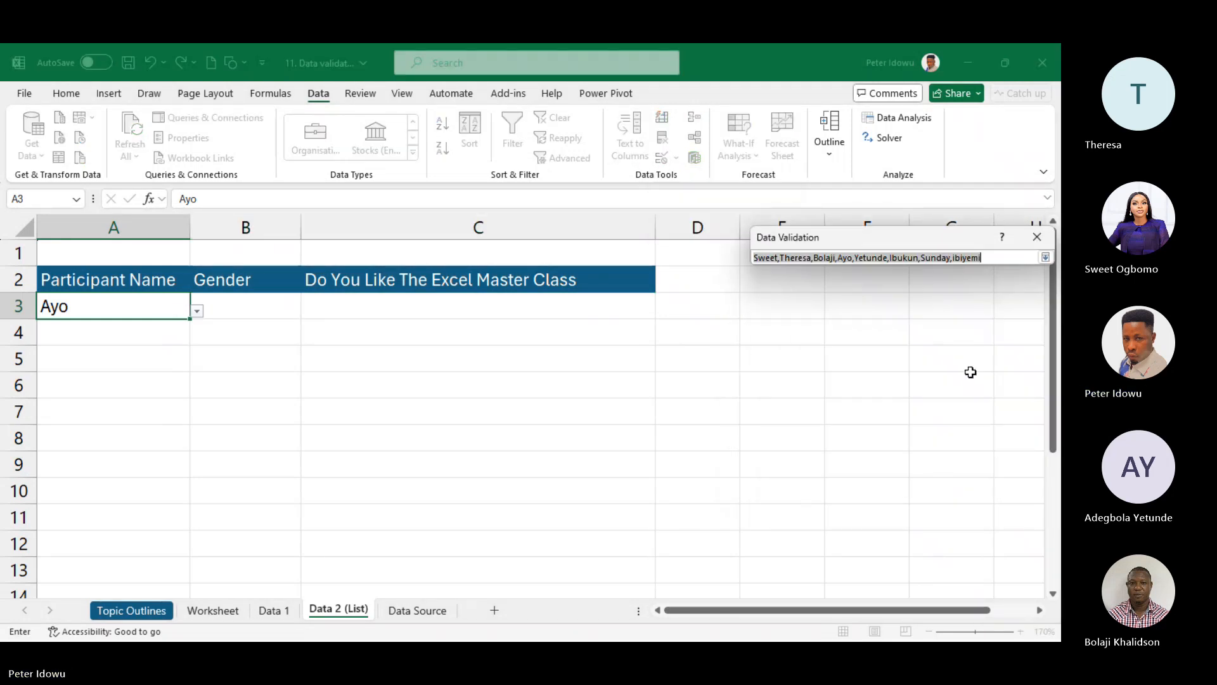
click(755, 256)
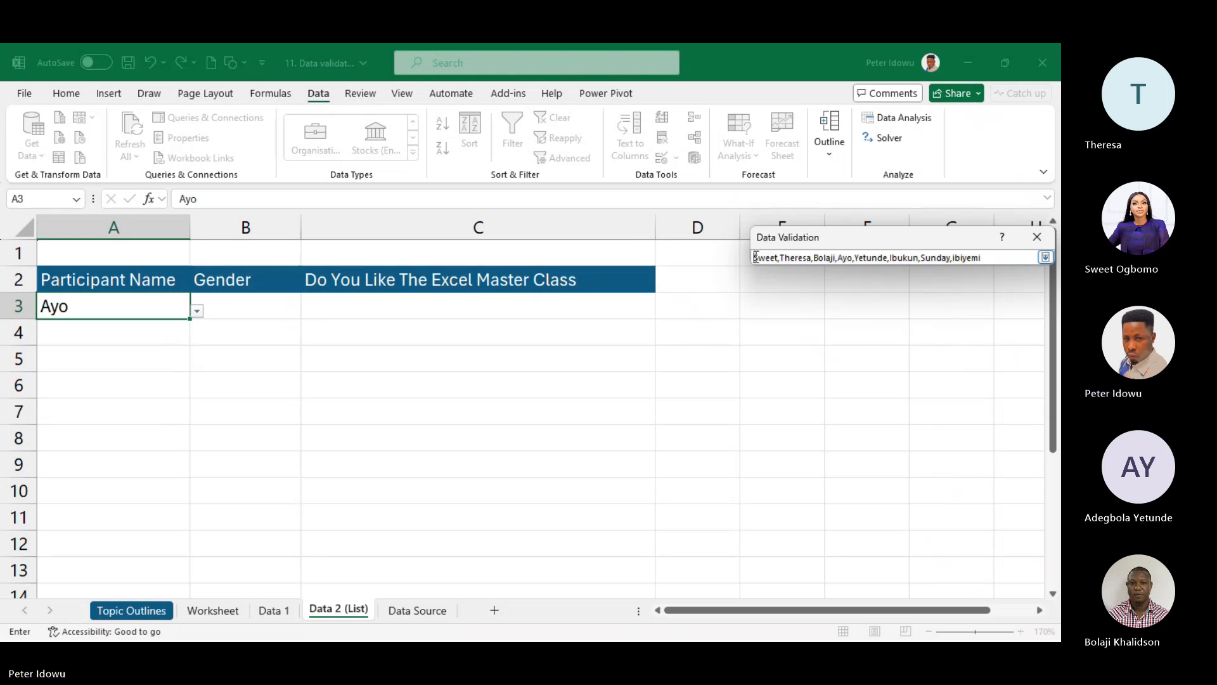
text(Selec)
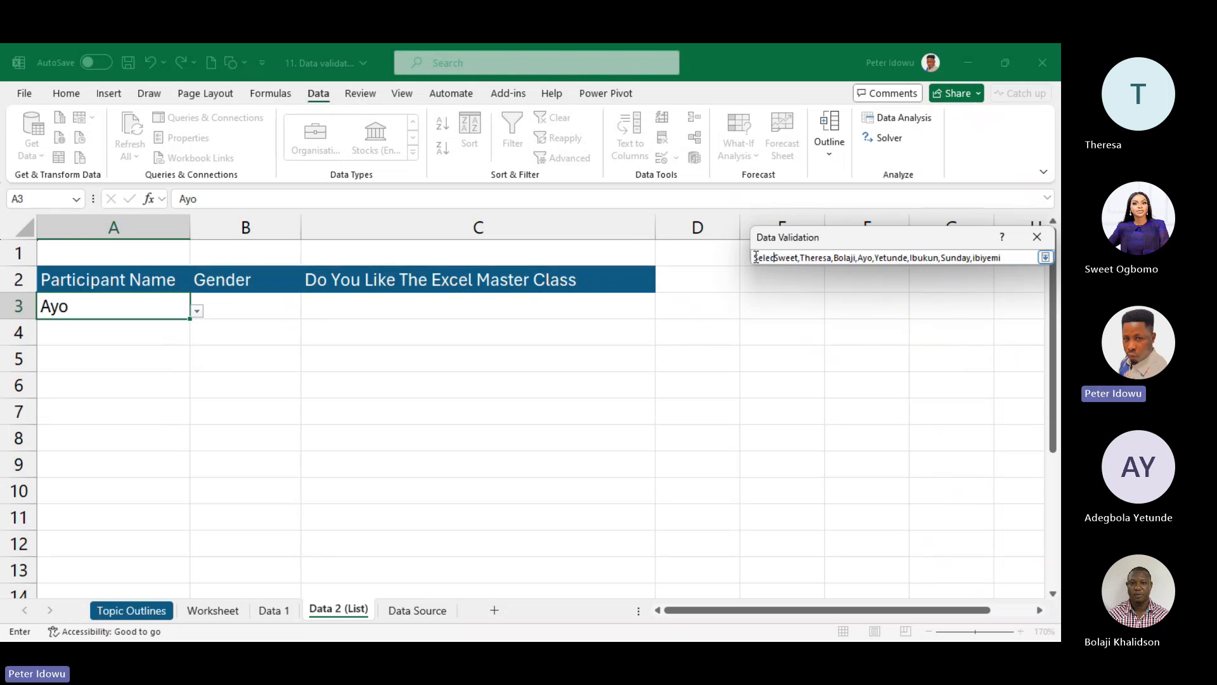
text(t from)
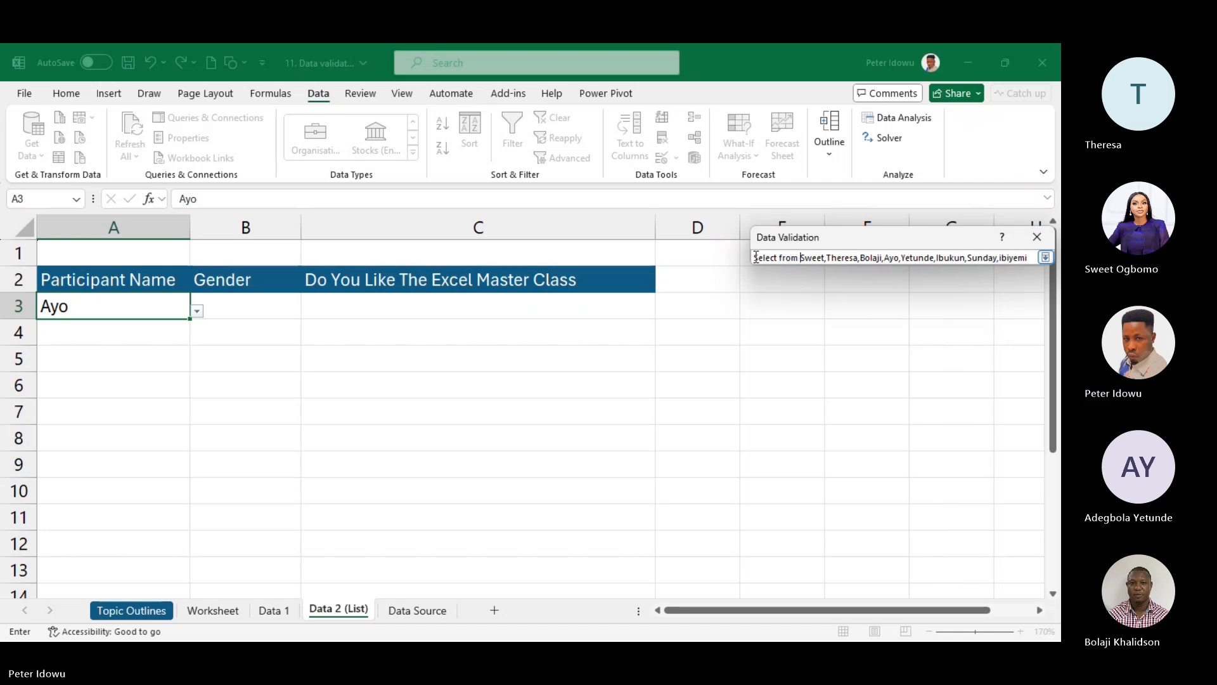
text( the )
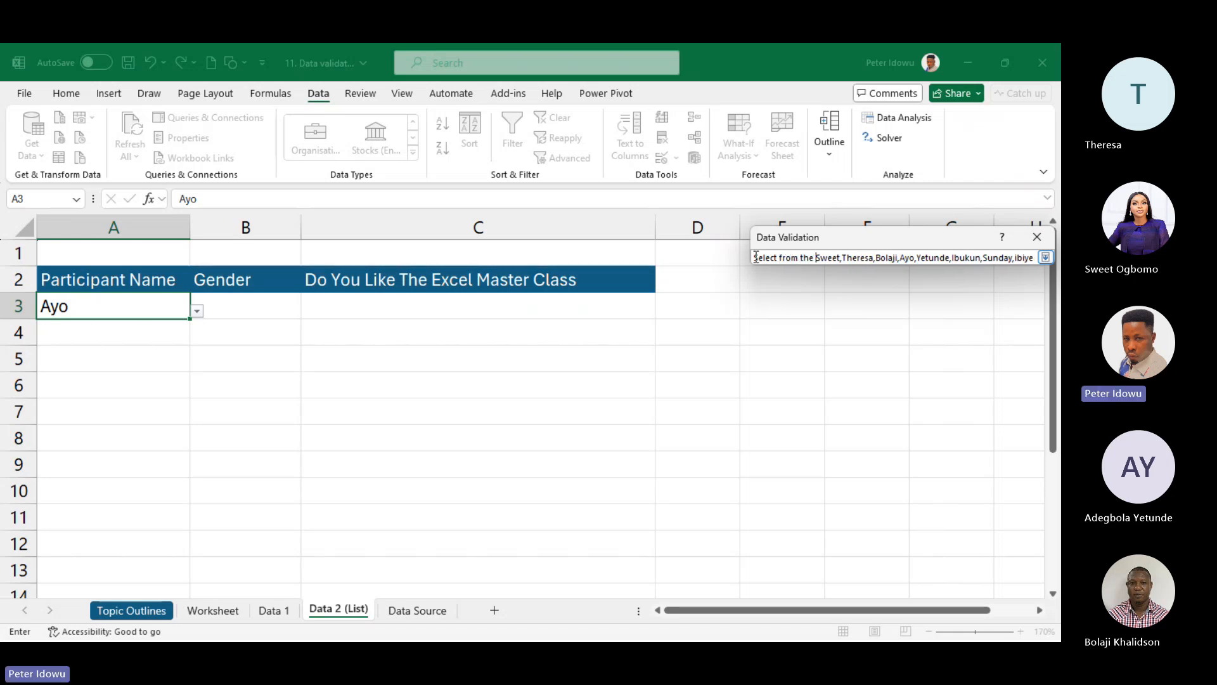
text(nam)
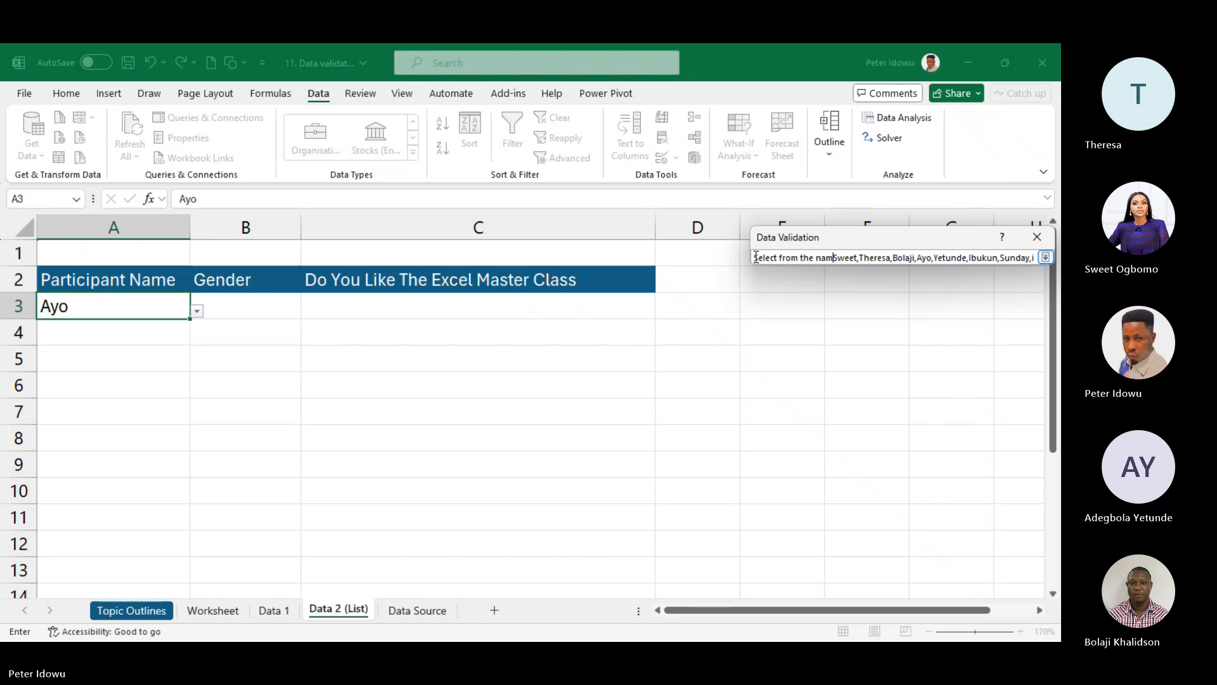
text(es,)
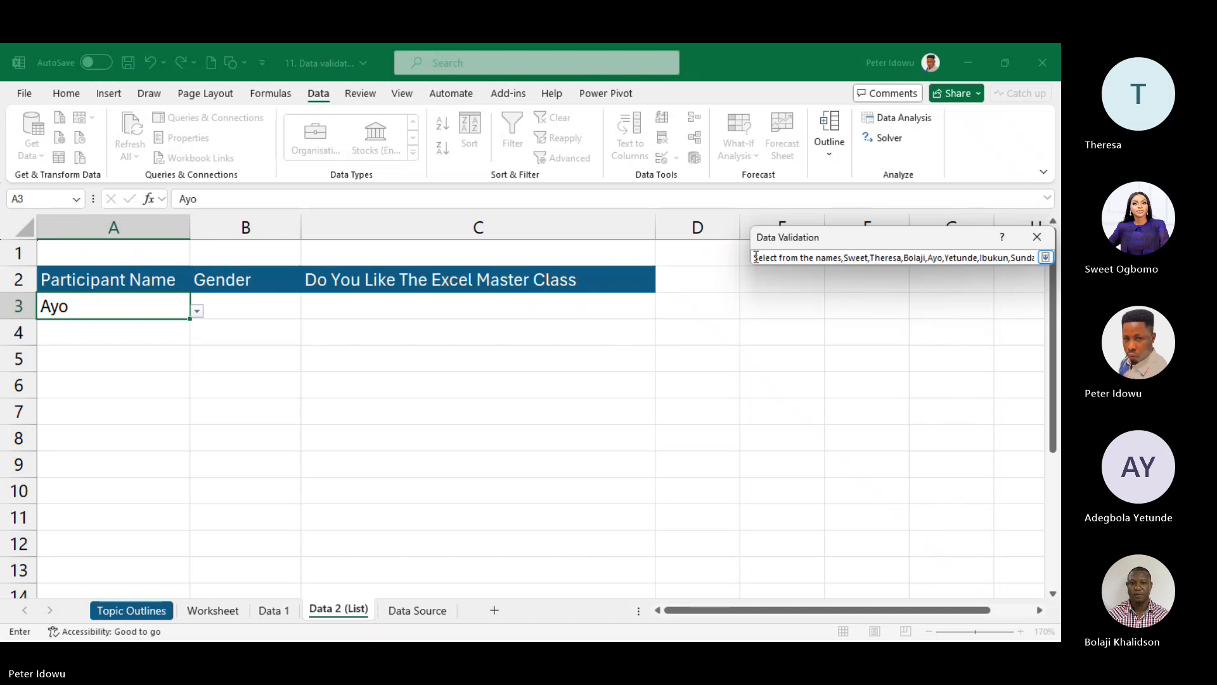
click(1046, 257)
click(954, 457)
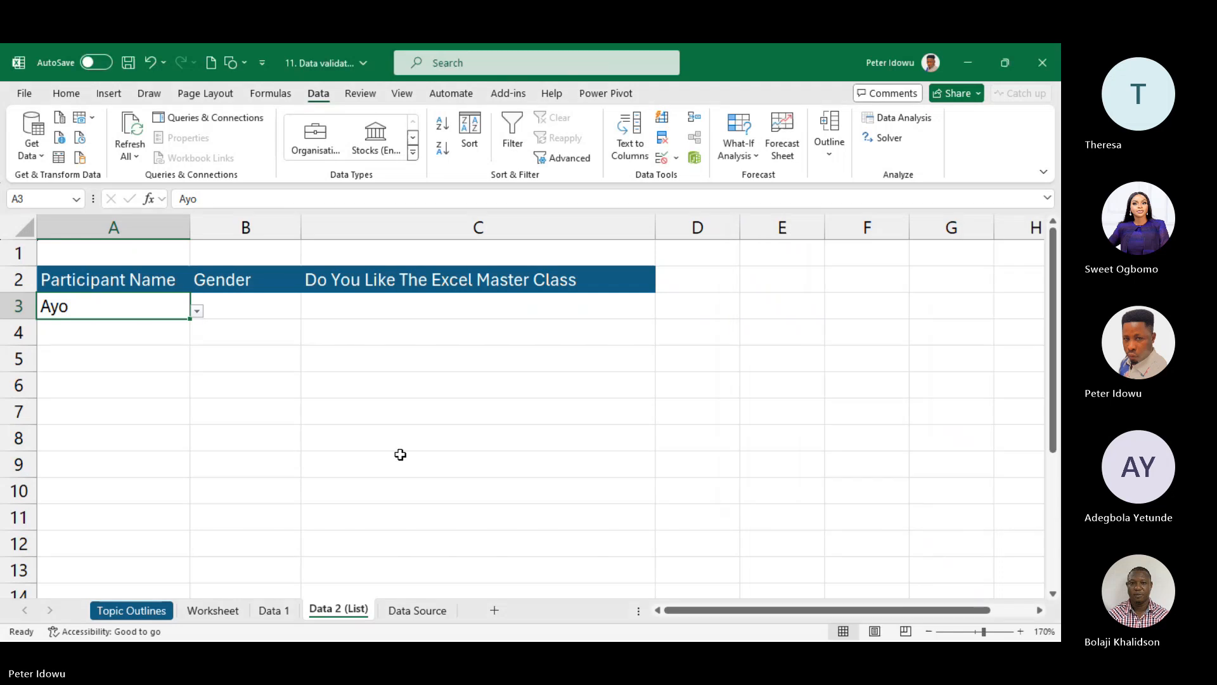
click(197, 311)
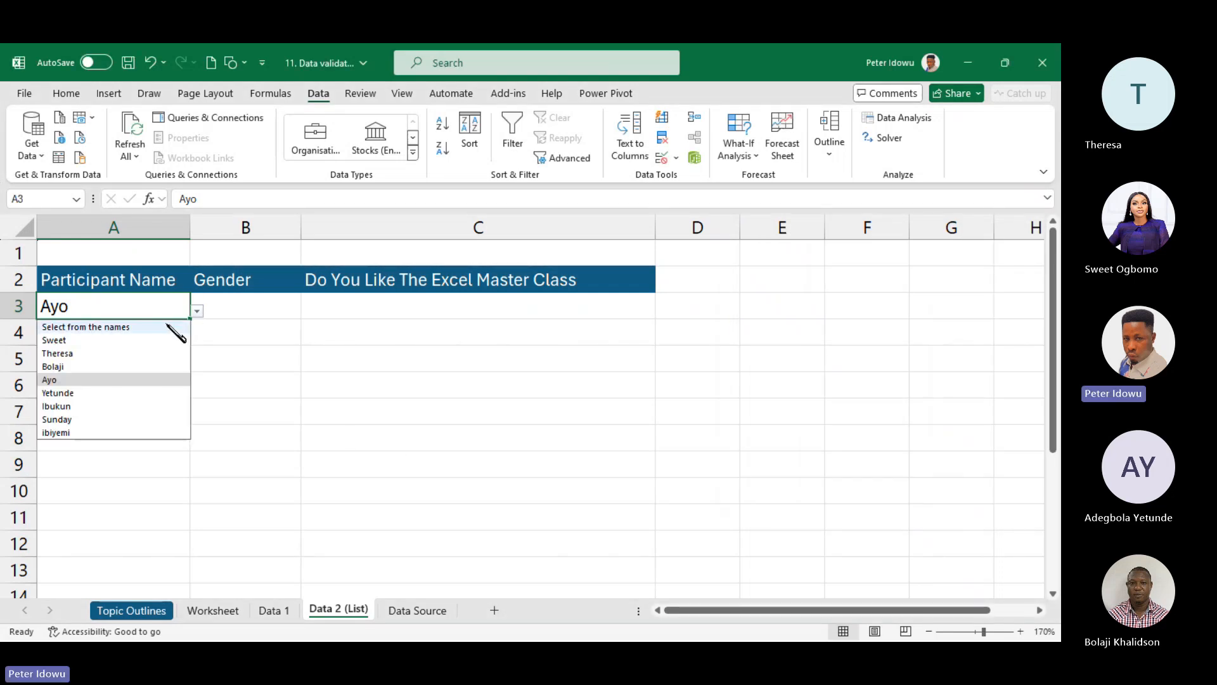
click(172, 328)
- Widen column A and prefix B3's gender validation source with 'Select any gender,'
drag(189, 232, 227, 234)
click(283, 303)
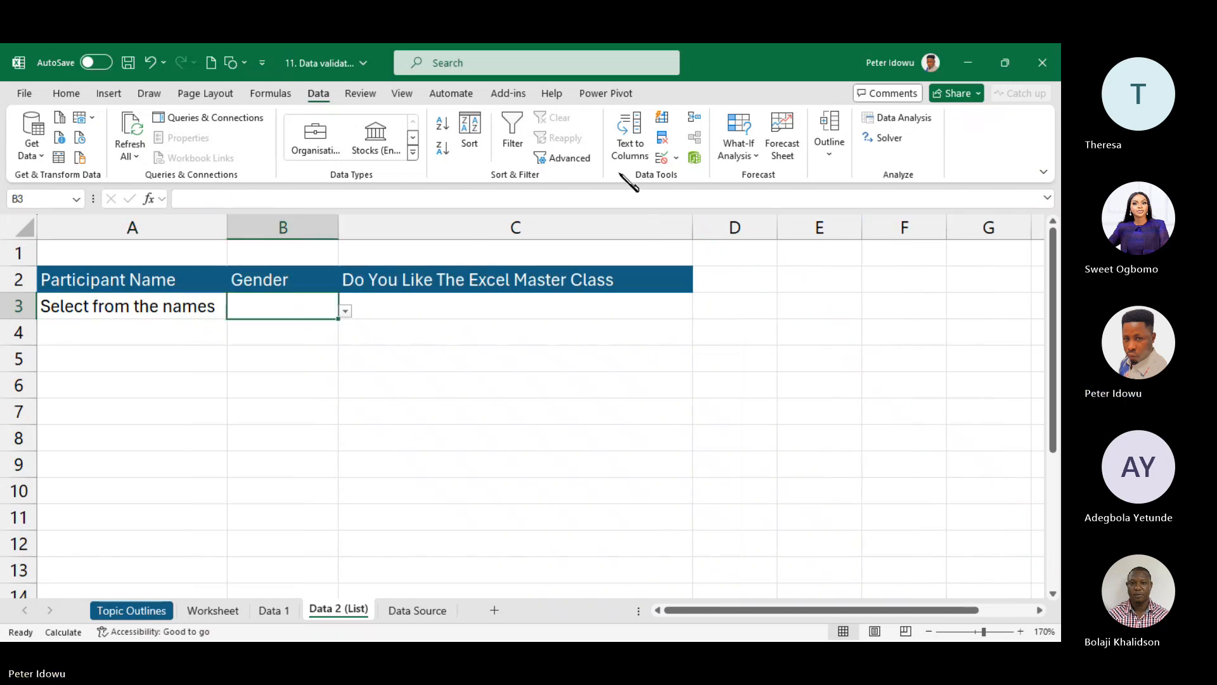
click(677, 158)
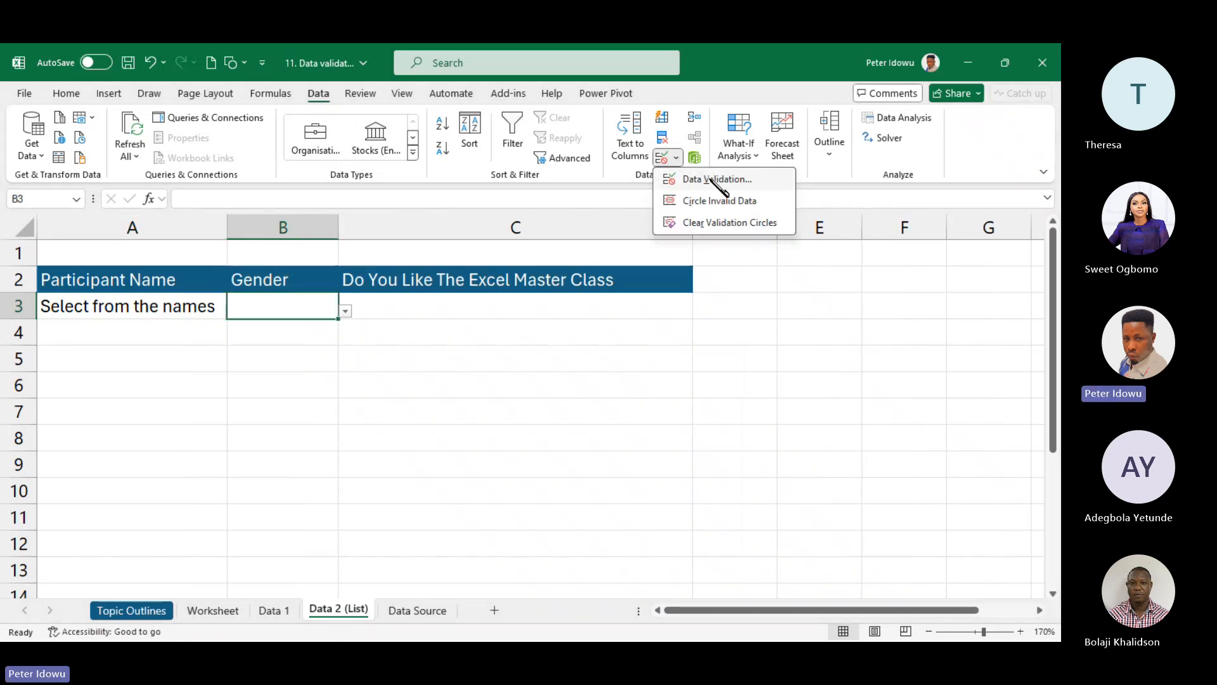
click(712, 180)
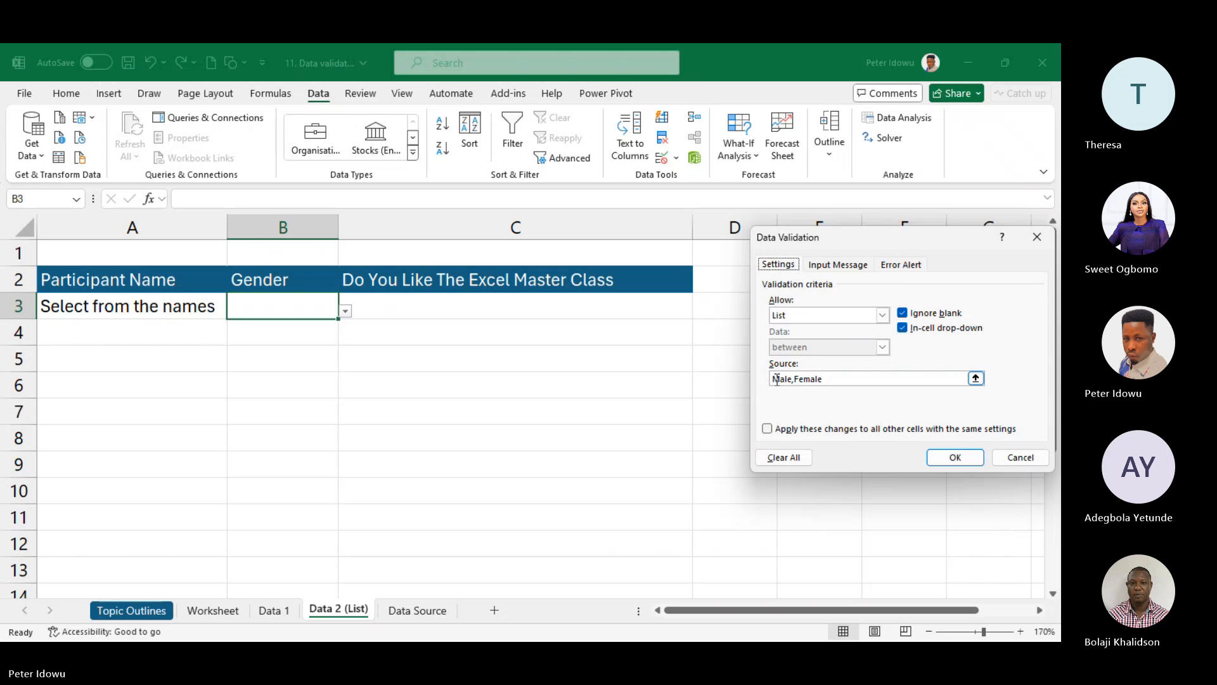
click(774, 379)
text(Se)
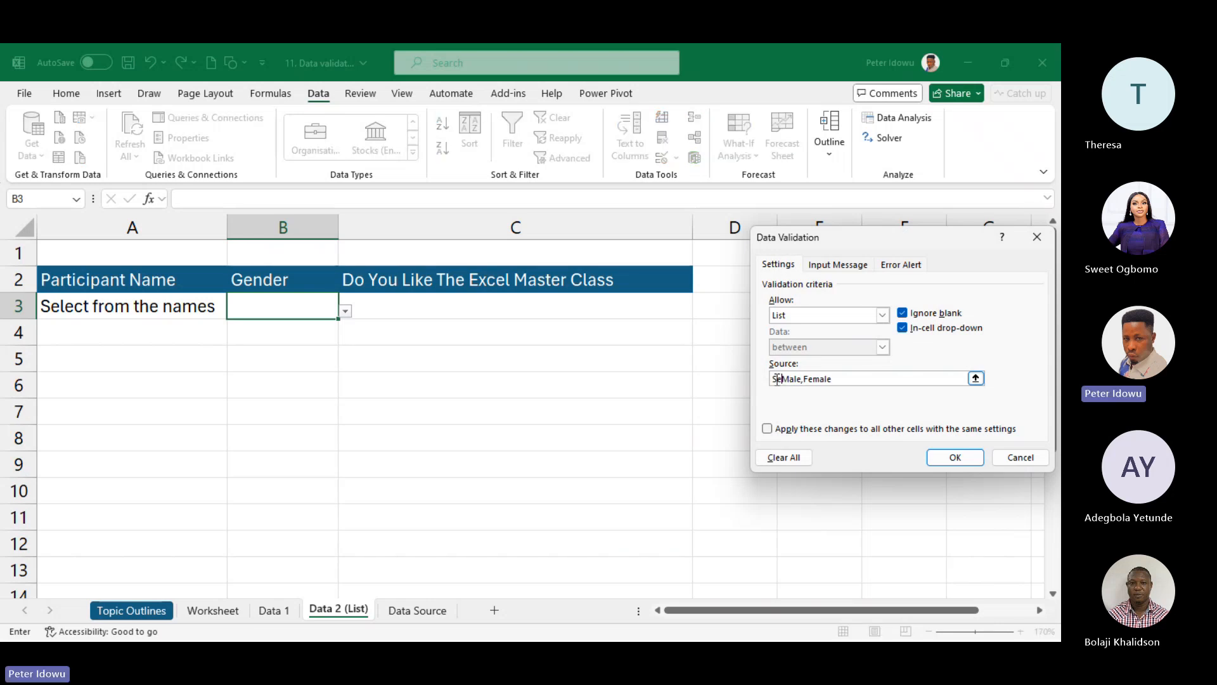
text(lect a)
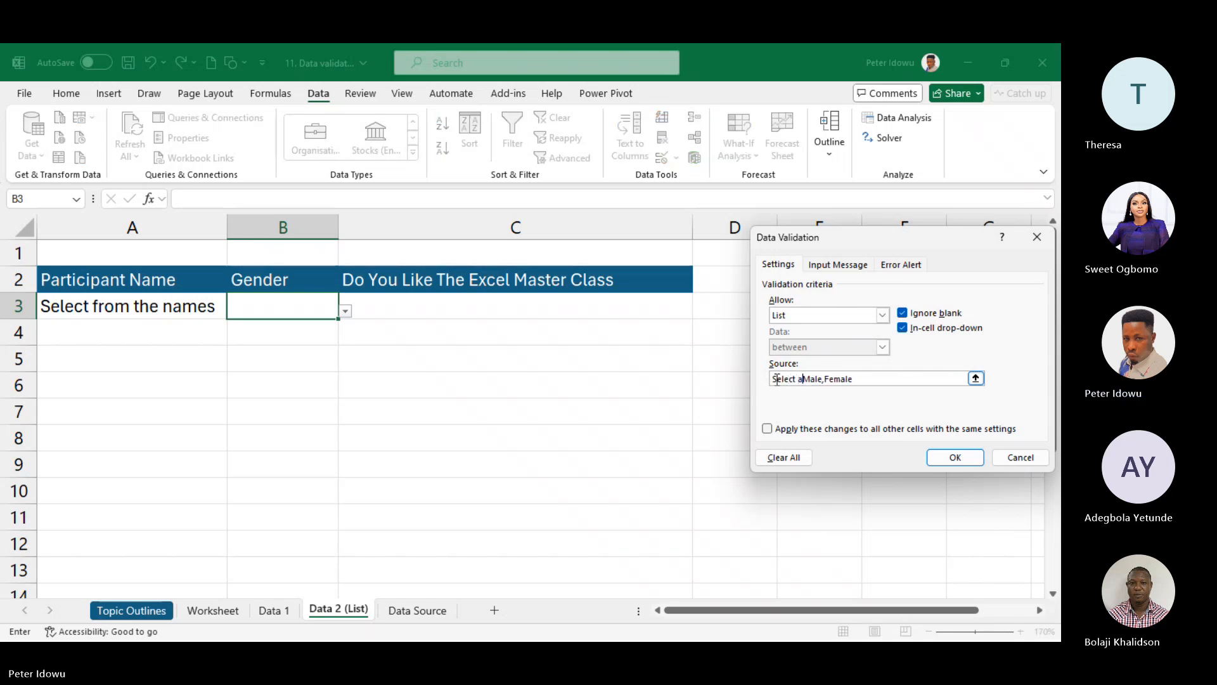
text(ny ge)
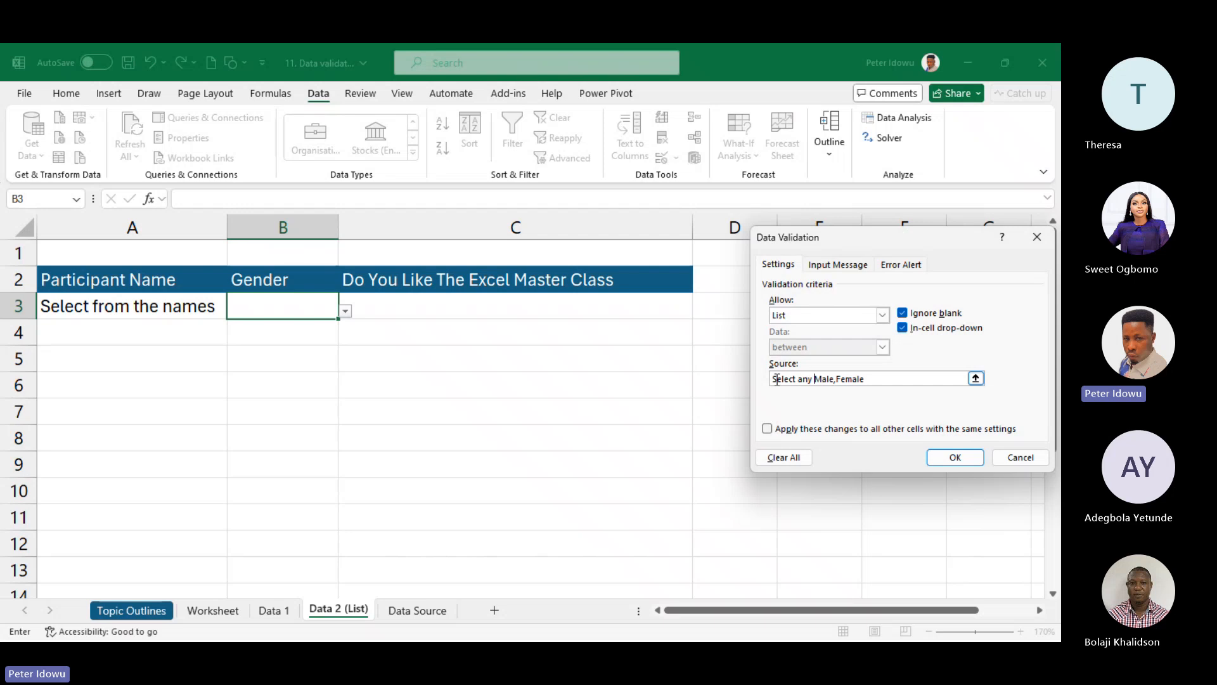
text(nderf,)
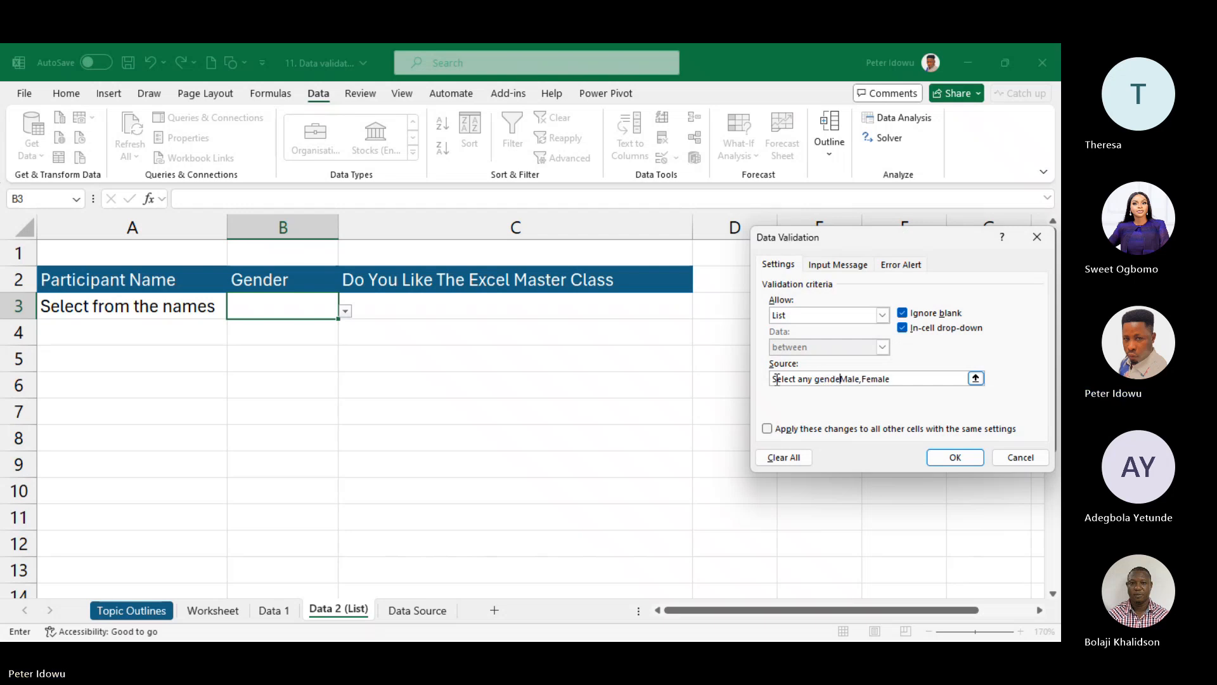
key(BackSpace)
key(BackSpace)
key(BackSpace)
text(,)
click(955, 457)
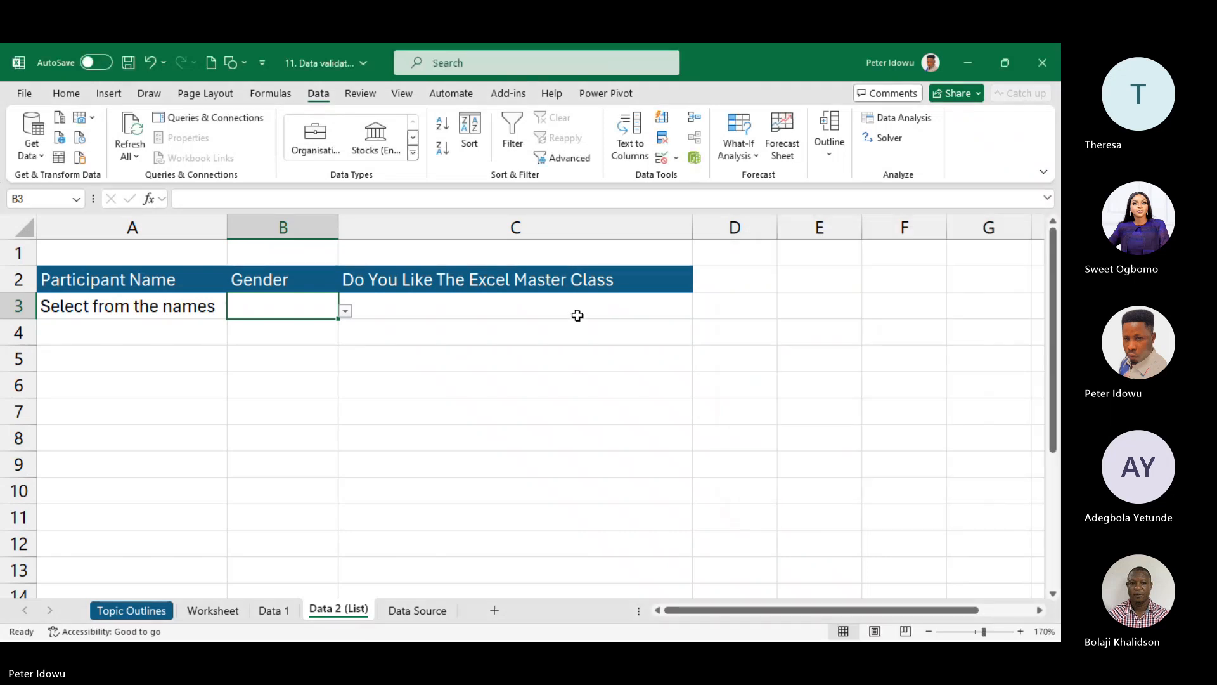
- Change C3's validation source to 'Select, Yes, No, Not very sure'
click(568, 313)
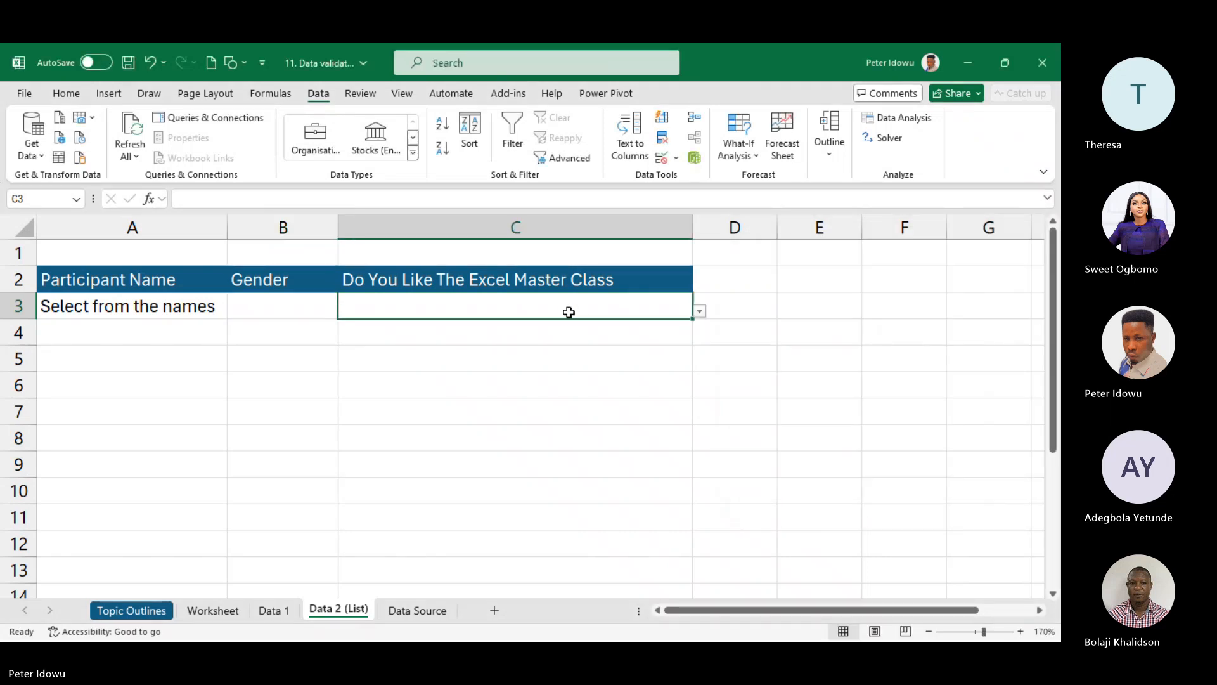
click(676, 158)
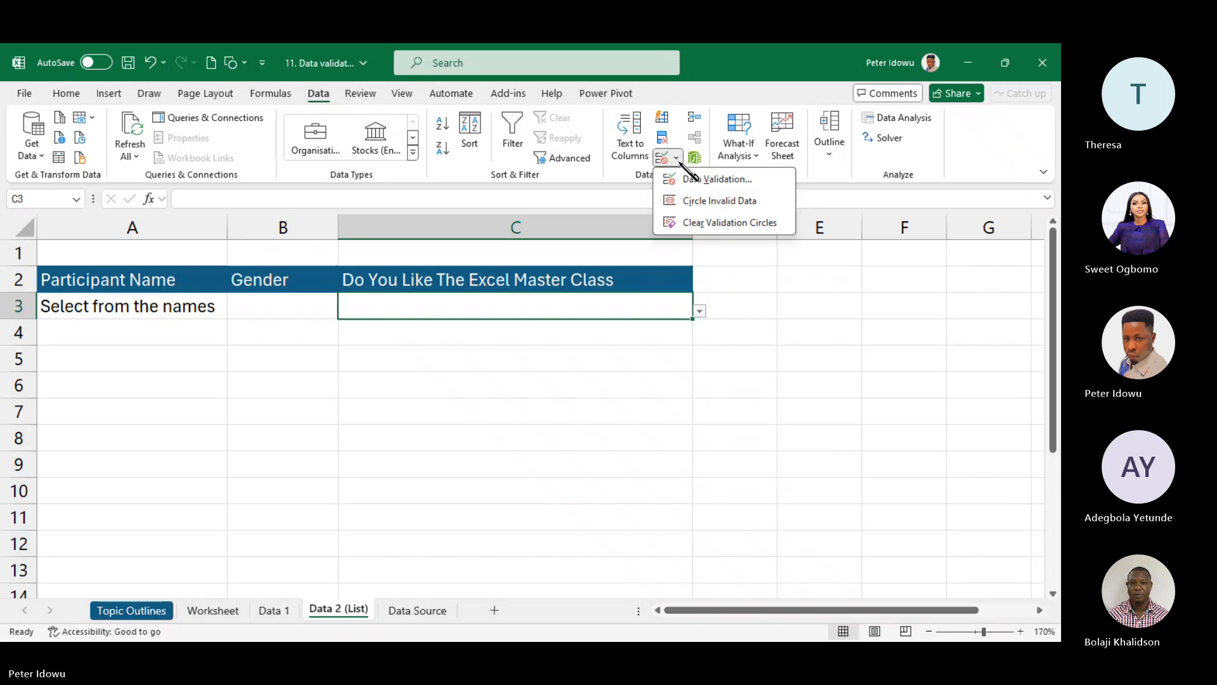
click(690, 180)
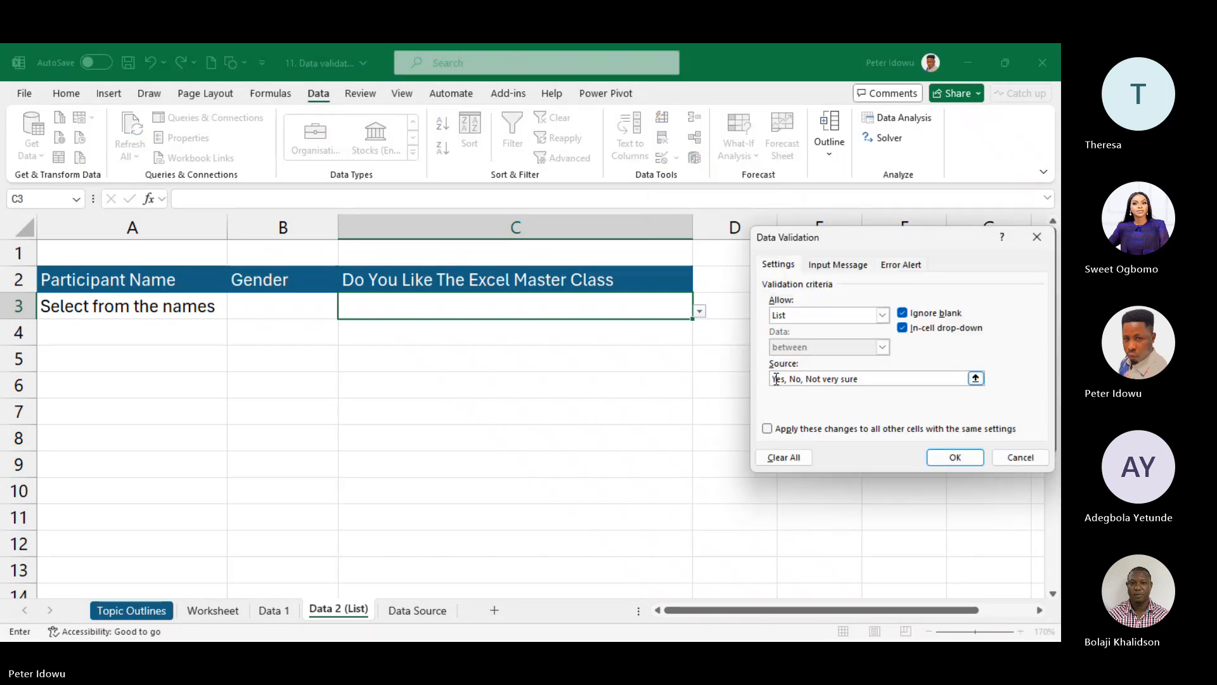
text(Sele)
key(BackSpace)
key(BackSpace)
key(BackSpace)
key(BackSpace)
key(BackSpace)
text(Select)
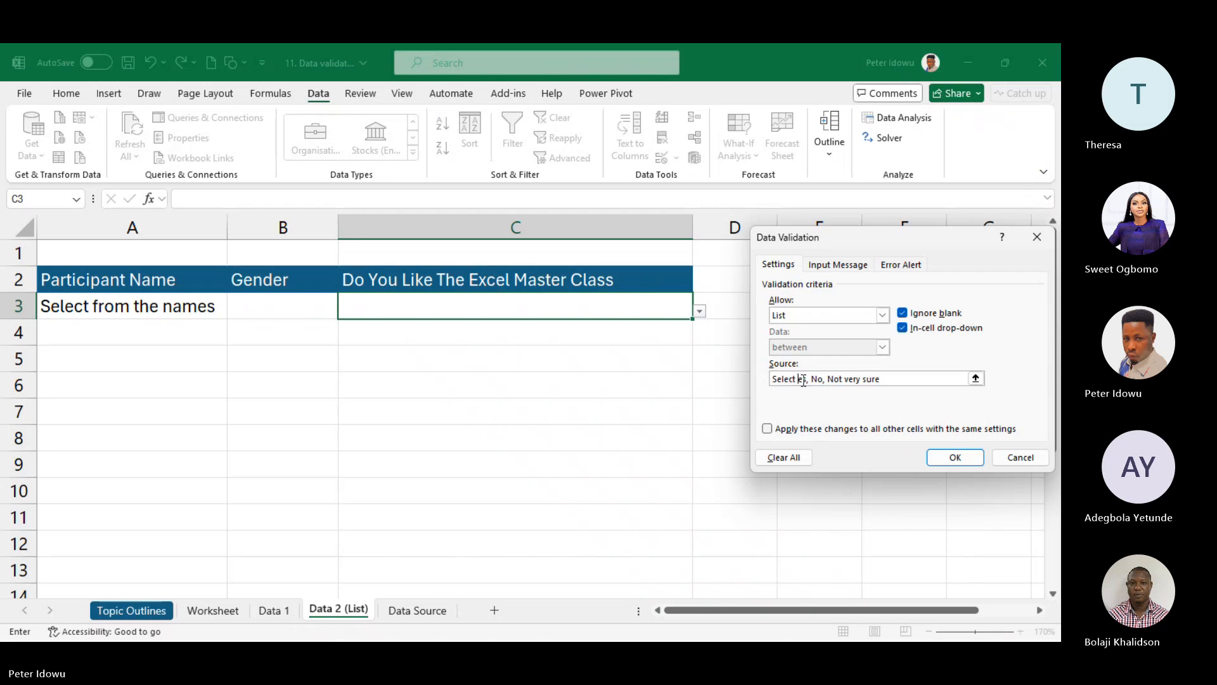
key(BackSpace)
text(,)
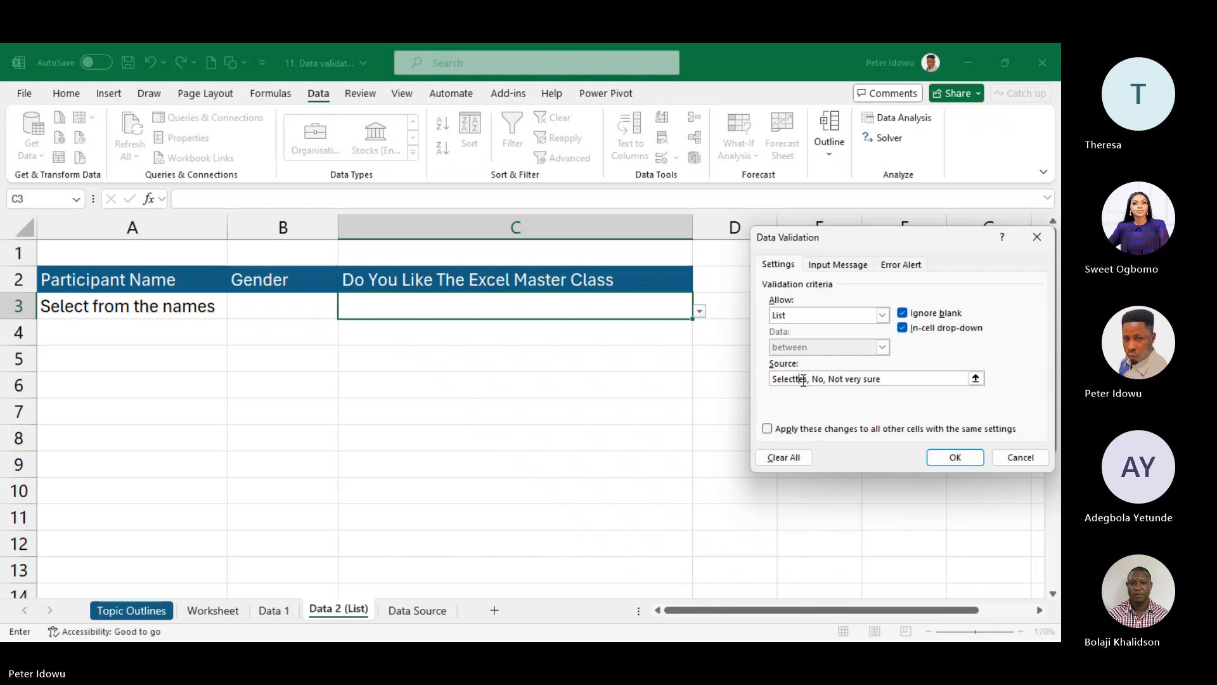
key(BackSpace)
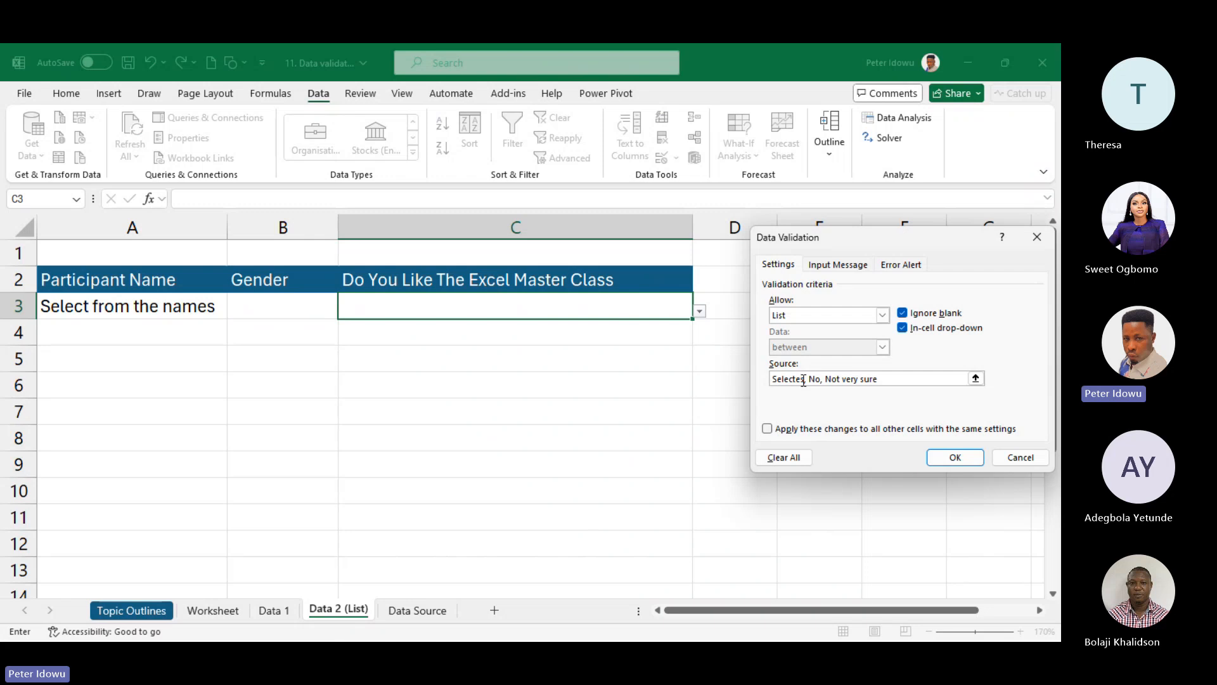
text(, Yes,)
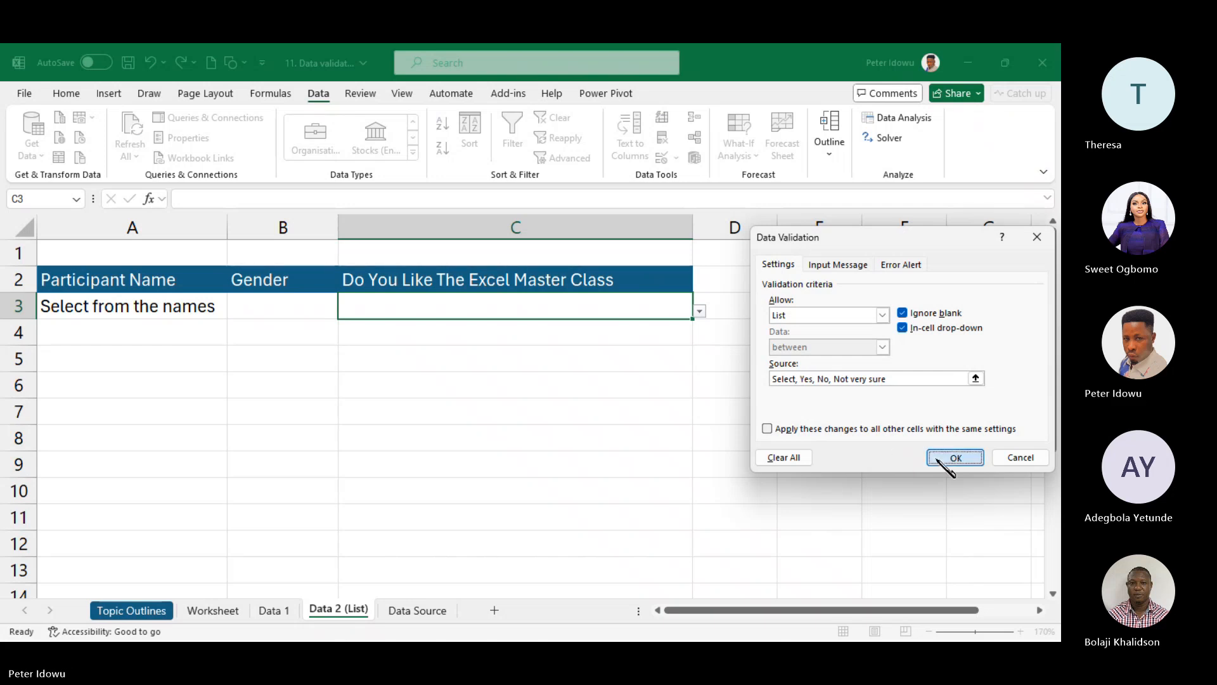
click(949, 457)
click(304, 301)
- Choose 'Select any gender' in B3, autofit column B, then choose 'Select' in C3
click(345, 311)
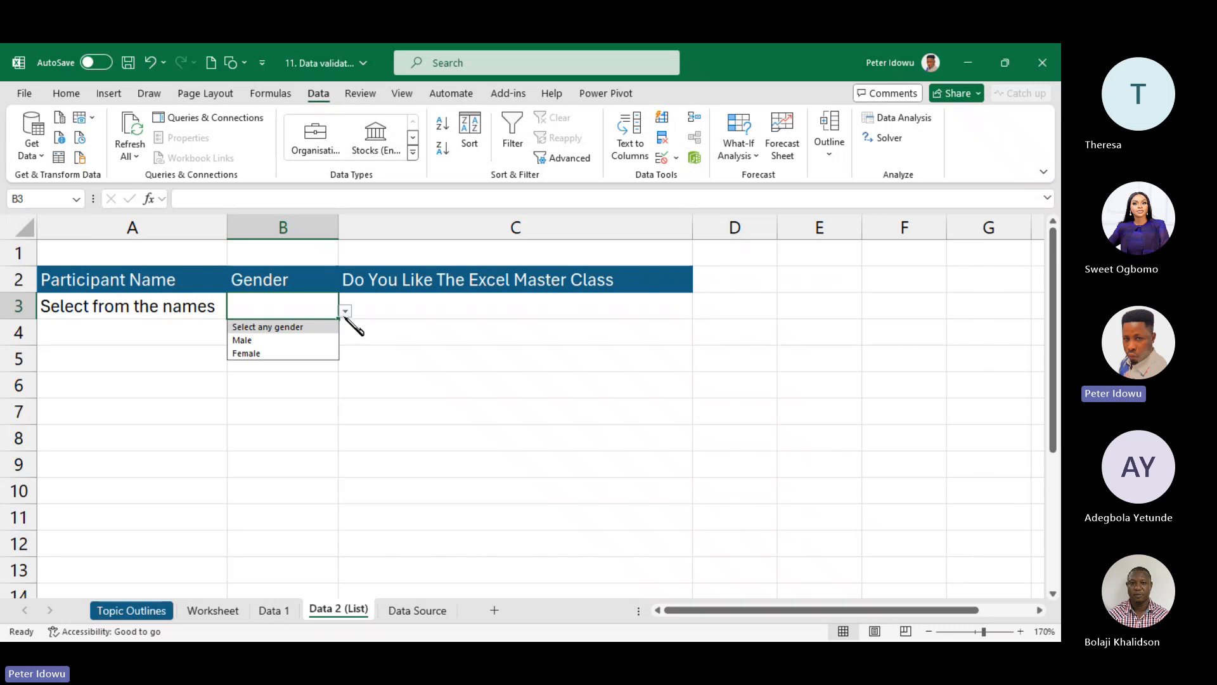
click(267, 327)
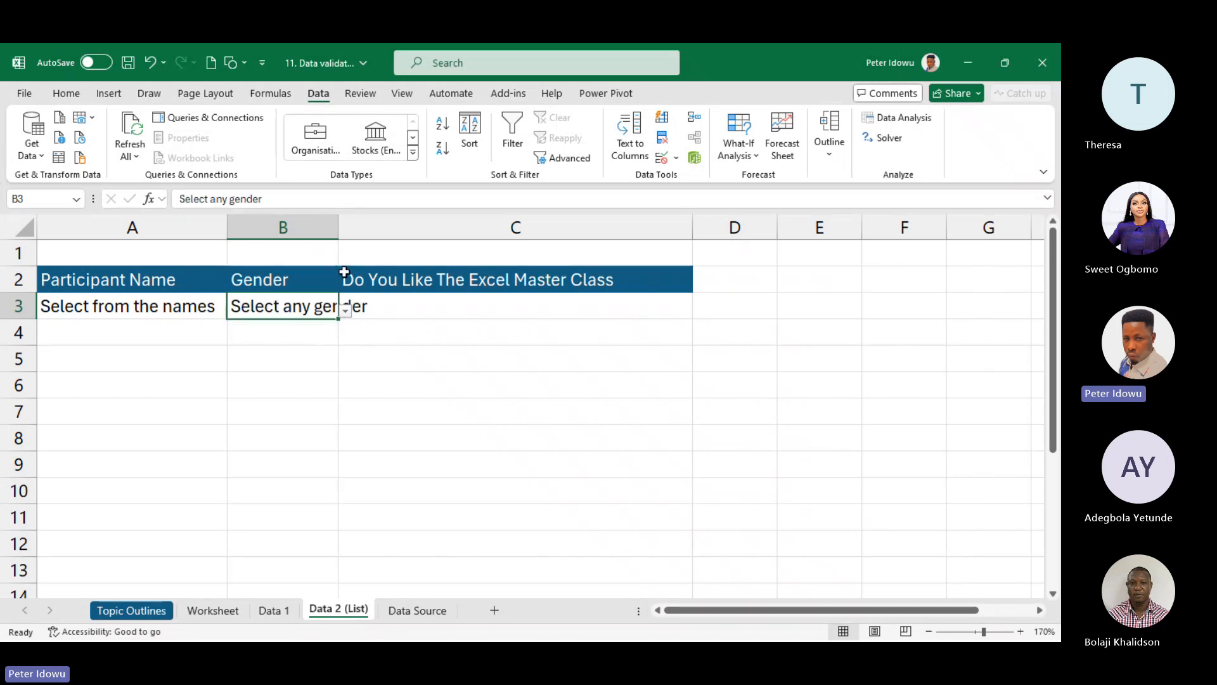
double_click(338, 229)
click(711, 300)
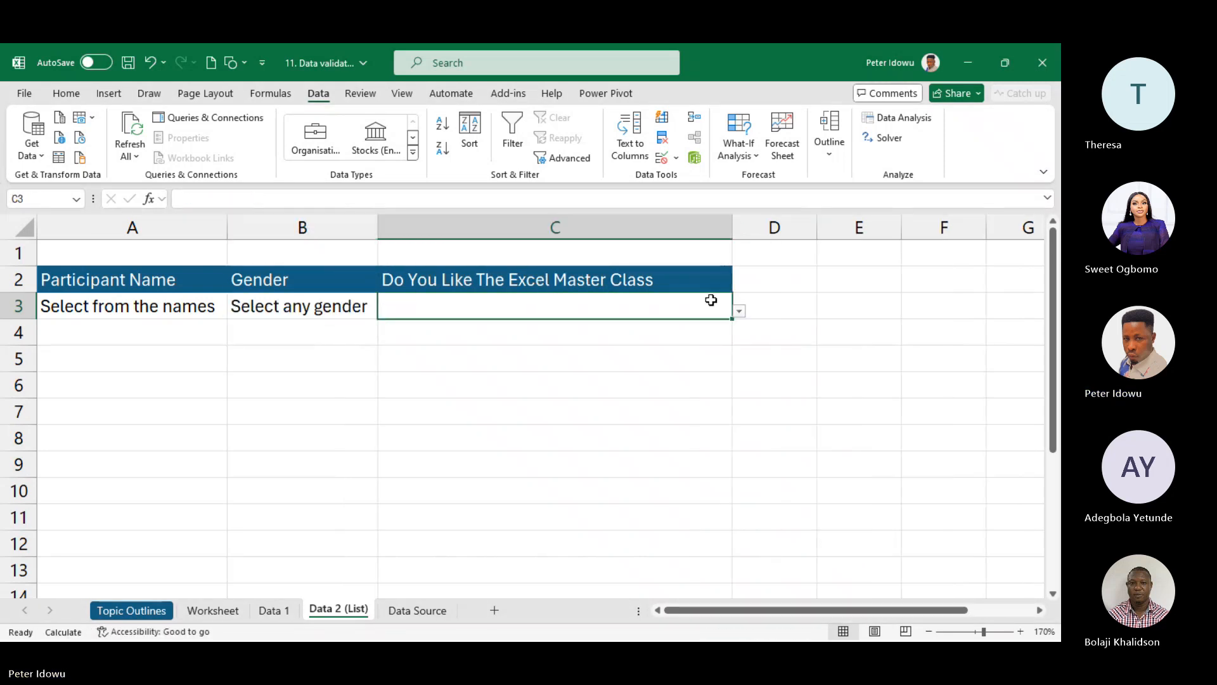
click(739, 311)
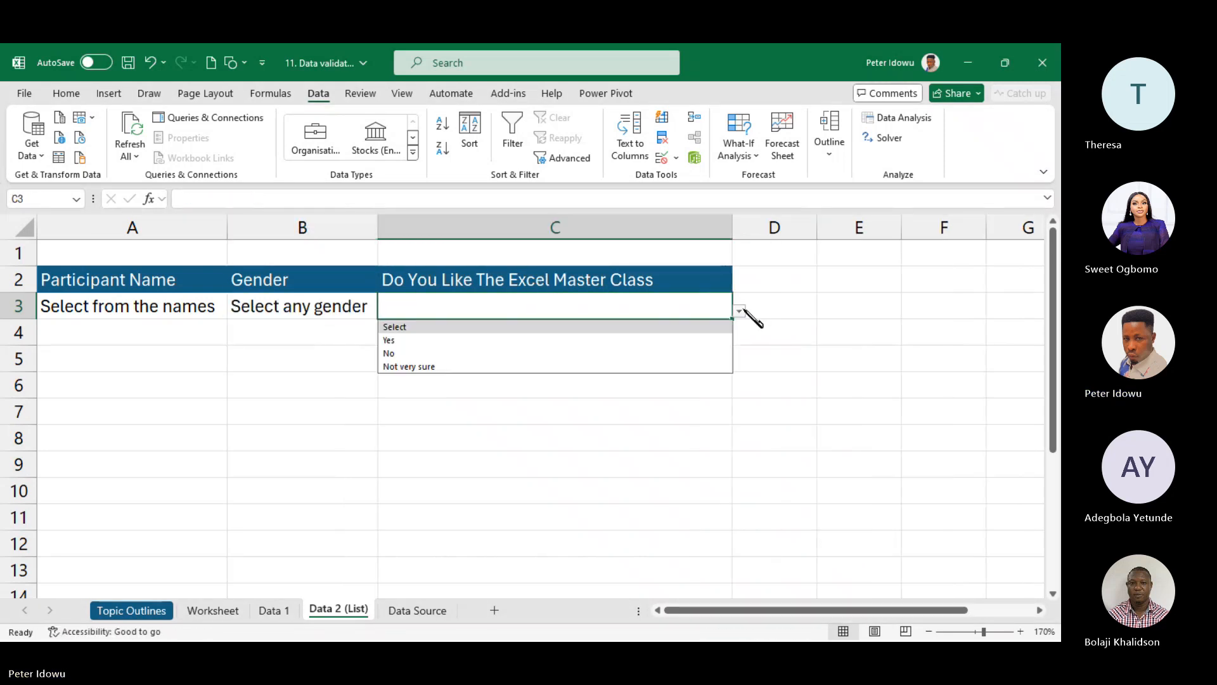
click(648, 324)
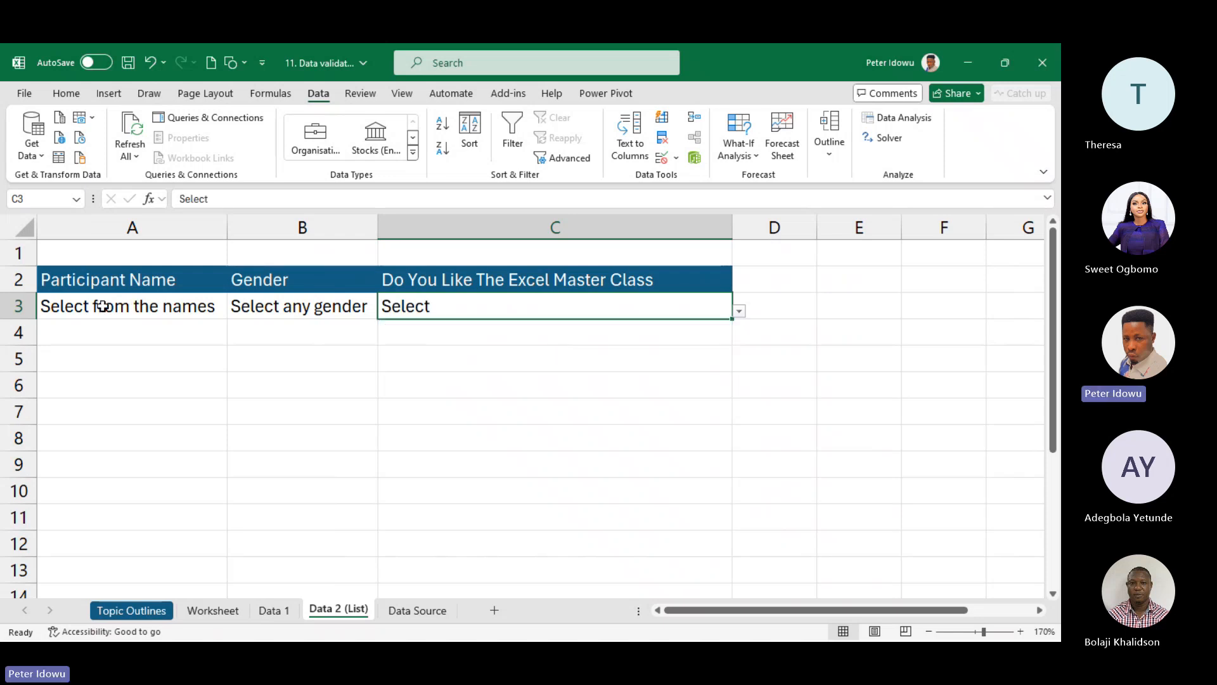
- Fill A3:C3's prompts and drop-downs down to row 12, then reopen A3's list
drag(100, 305, 538, 304)
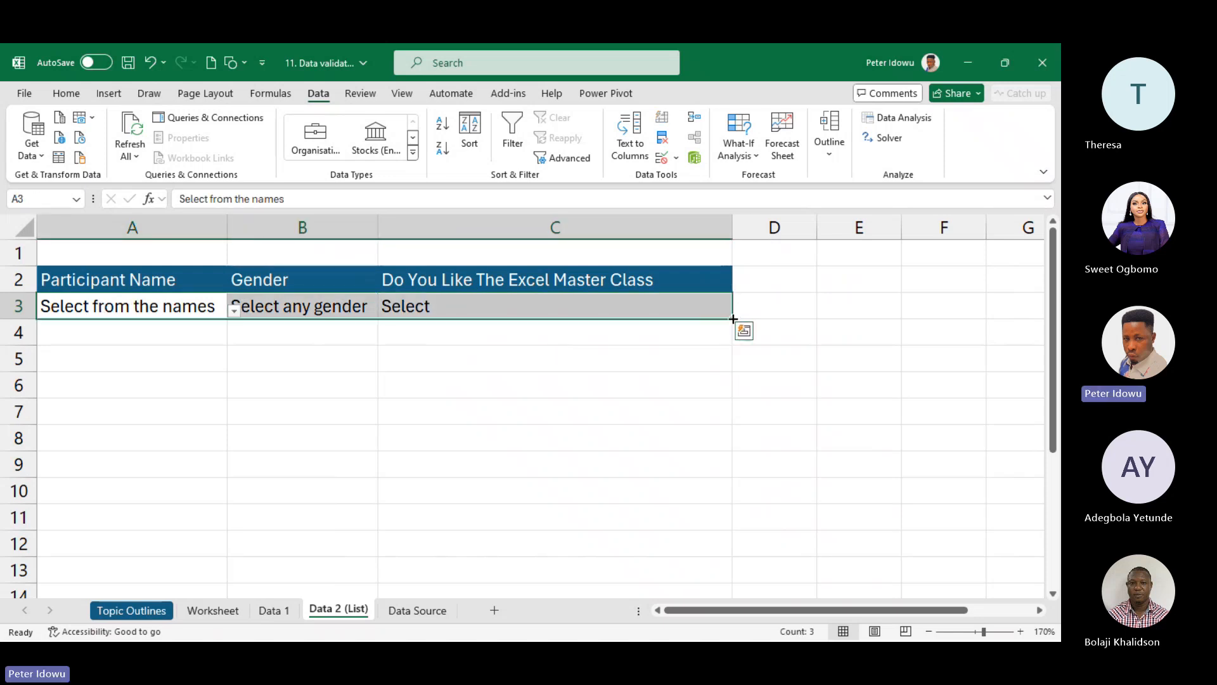
drag(733, 319, 684, 536)
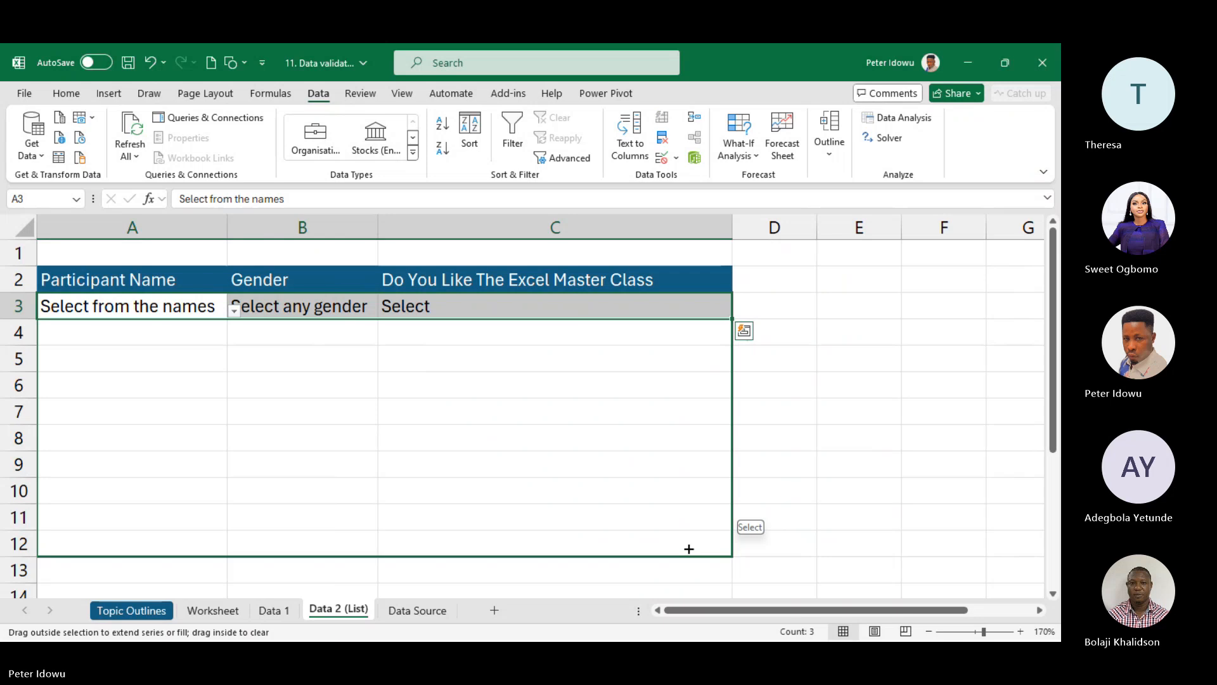
drag(687, 546, 687, 546)
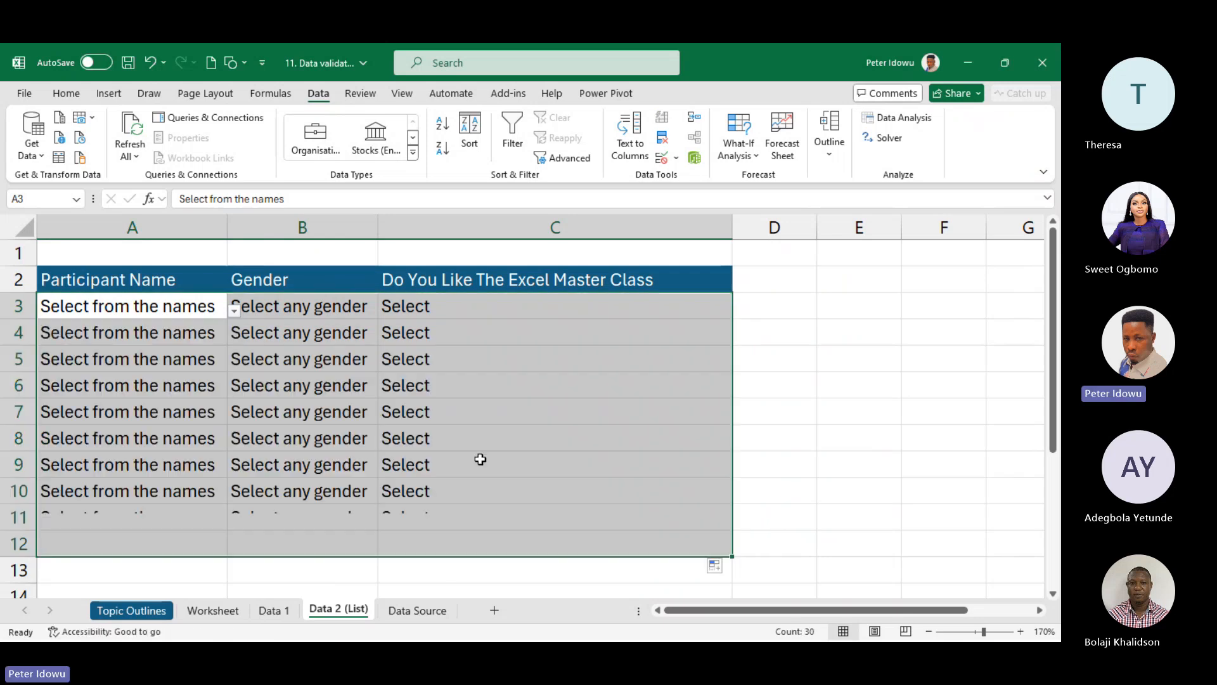
click(420, 311)
click(152, 302)
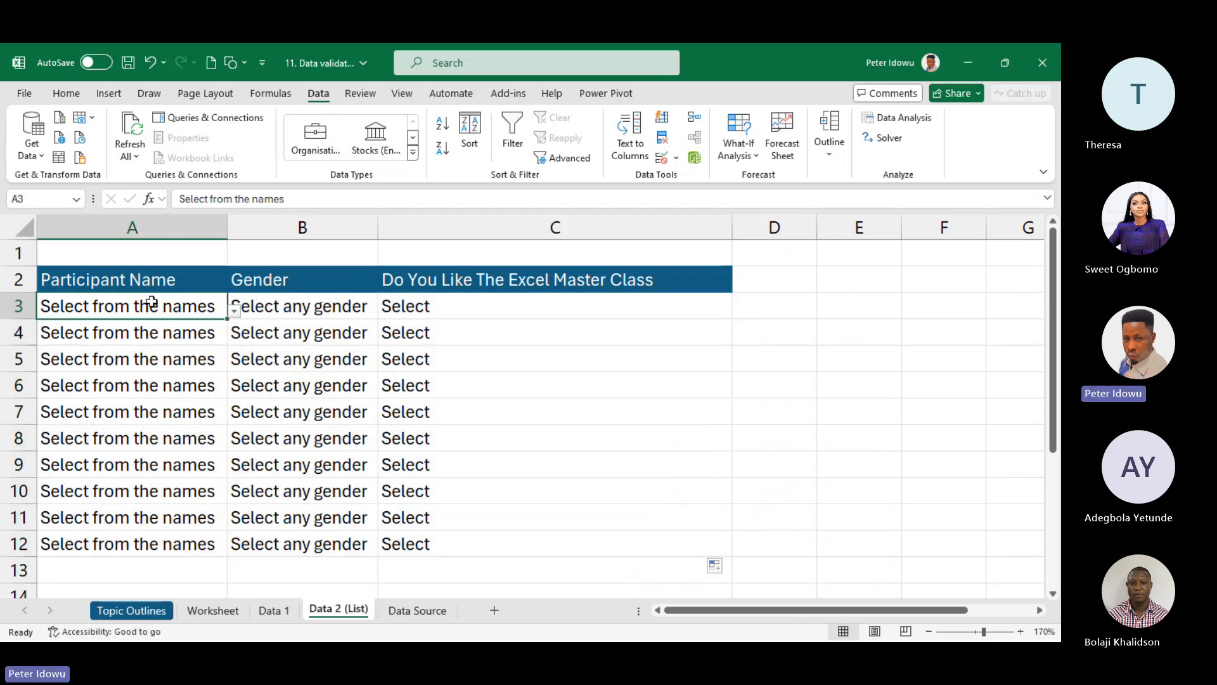
click(235, 311)
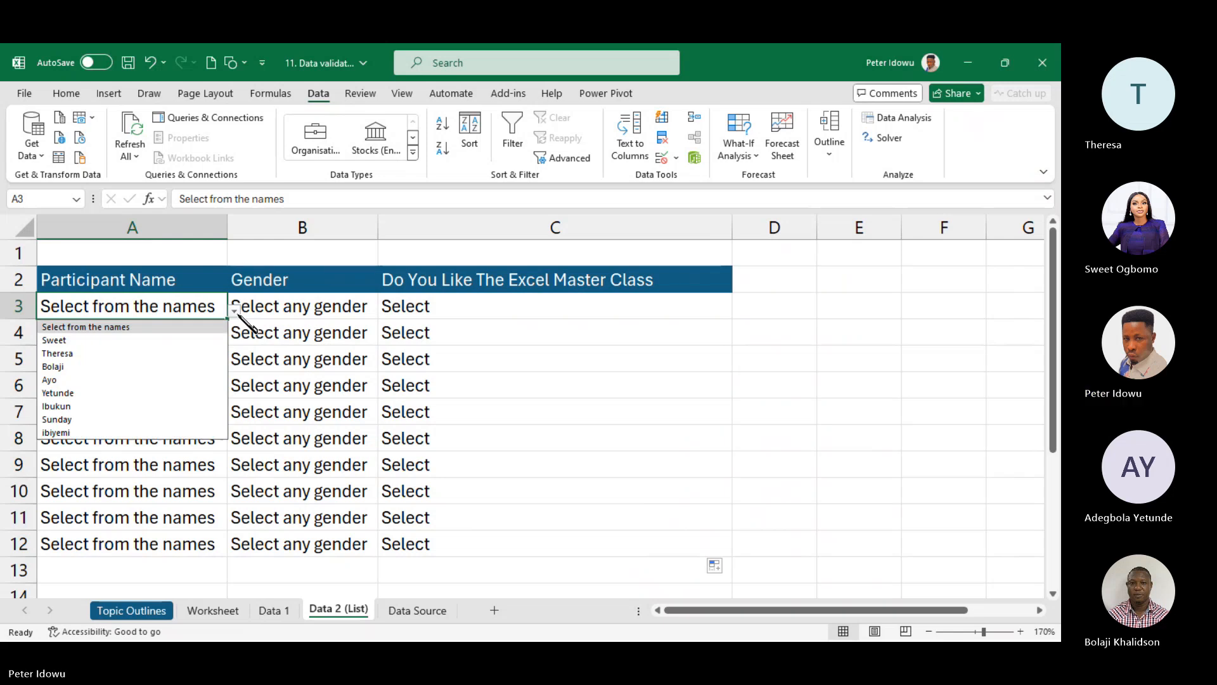
- Fill row 3 with a participant name, gender Female and answer Yes
click(152, 355)
click(297, 355)
click(208, 309)
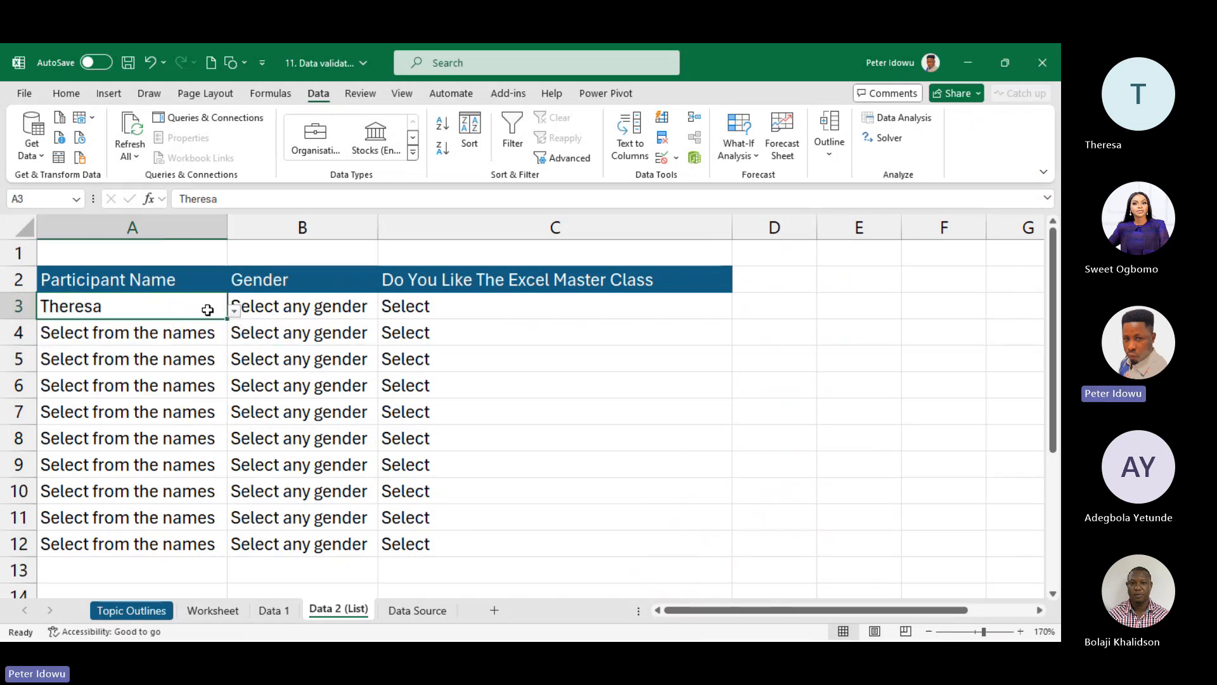
click(282, 327)
click(314, 308)
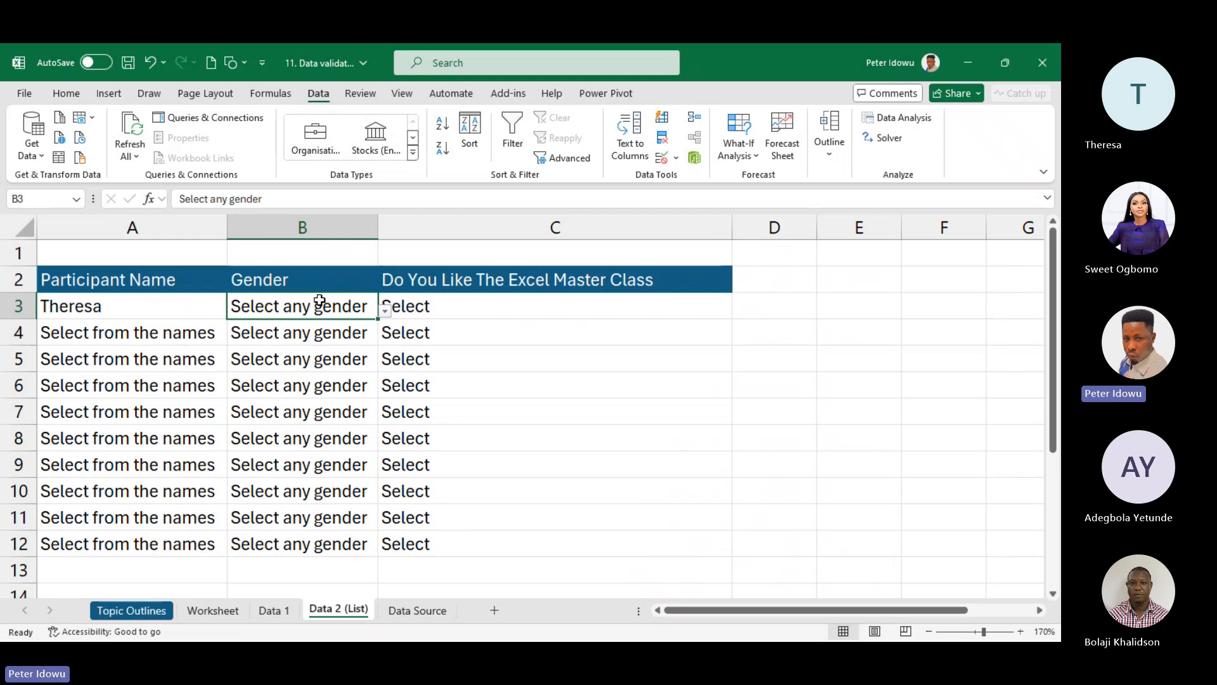
click(385, 310)
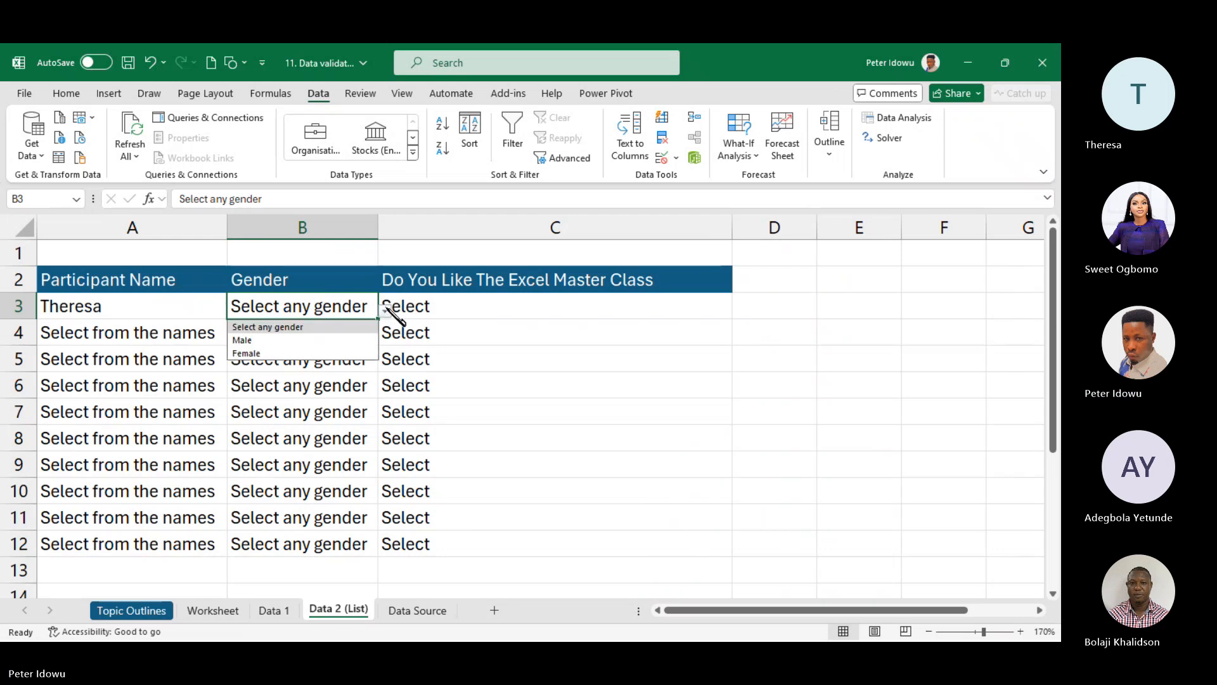
click(317, 353)
click(451, 308)
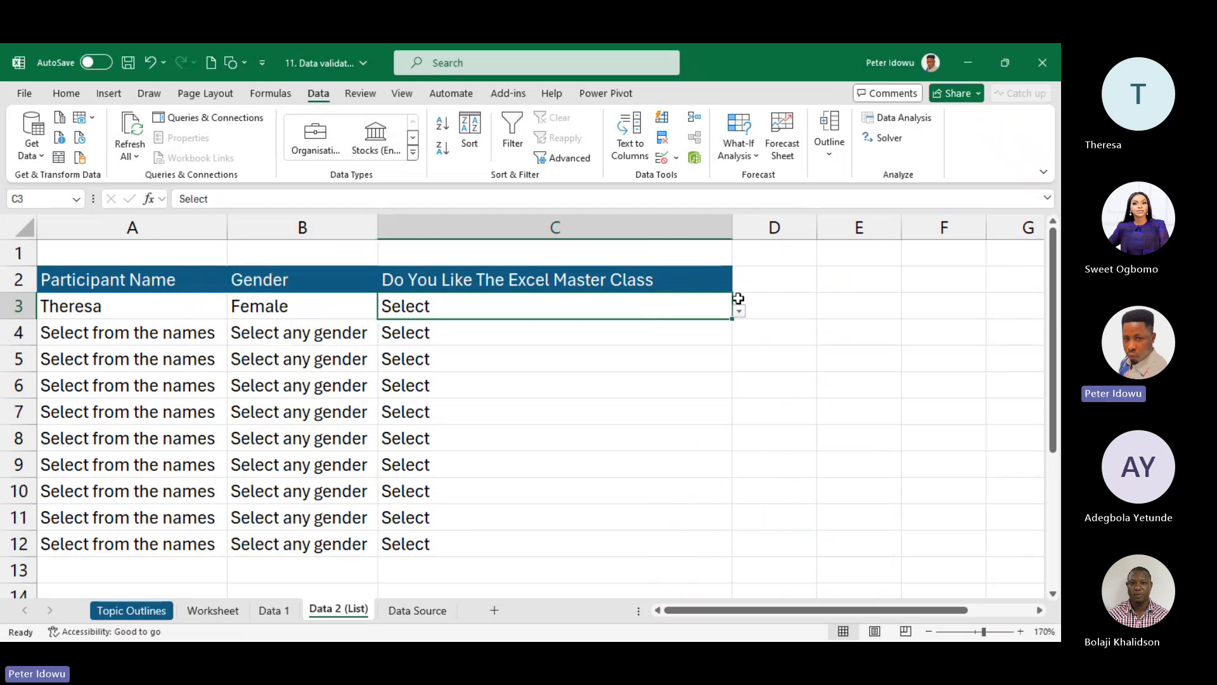
click(739, 310)
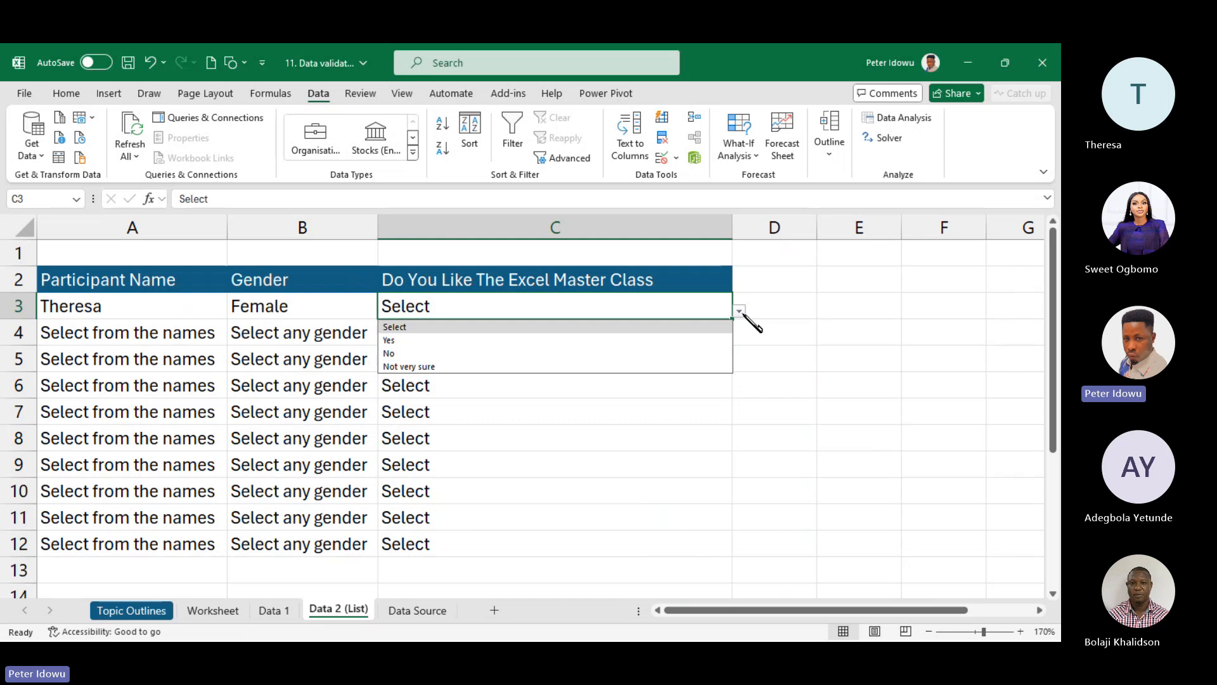
click(659, 341)
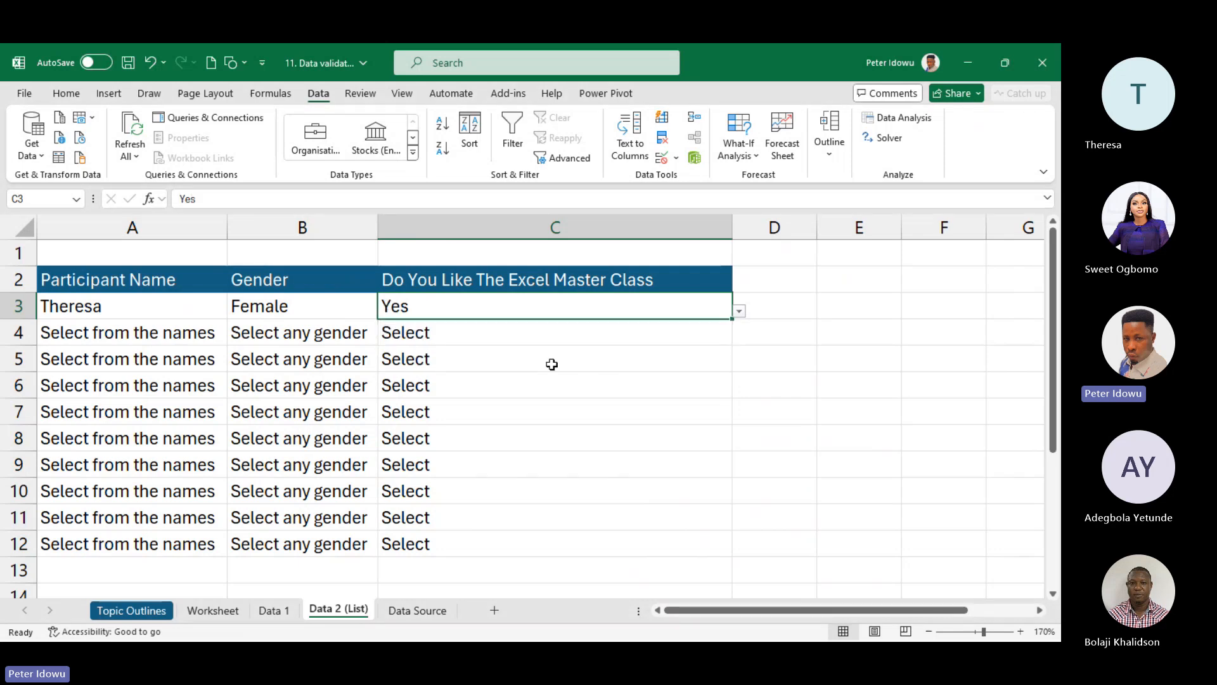
- Fill row 4 with a participant name, gender Male and answer No
click(150, 333)
click(233, 332)
click(218, 332)
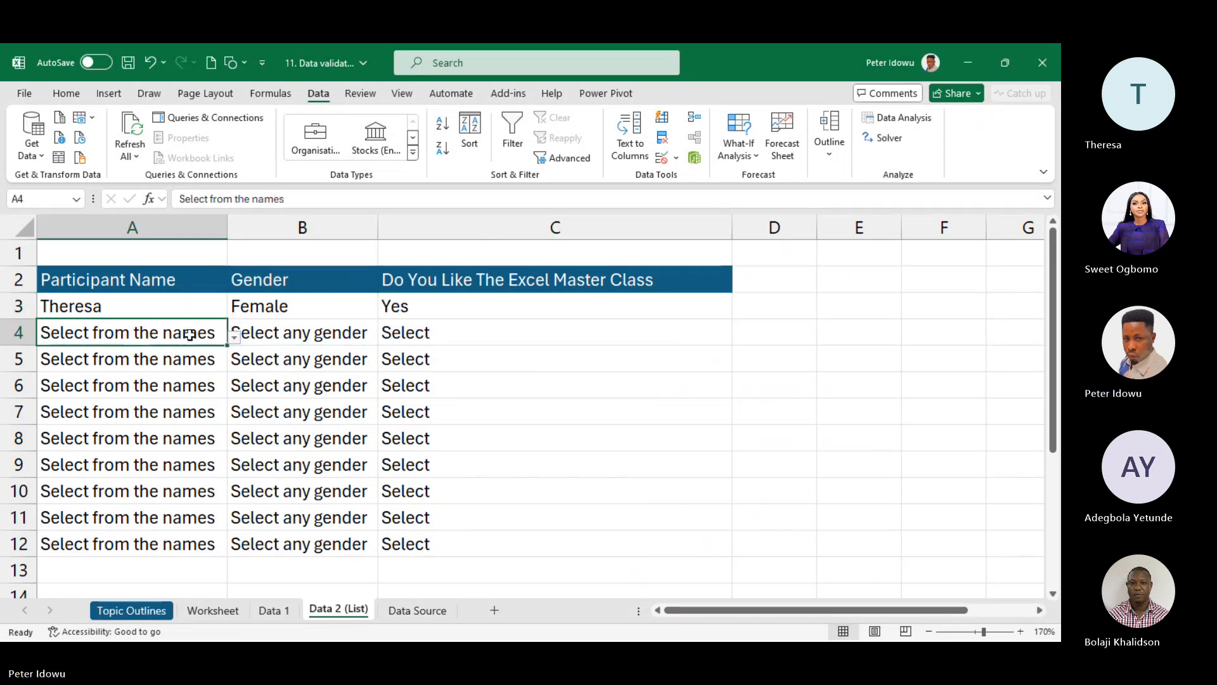
click(234, 336)
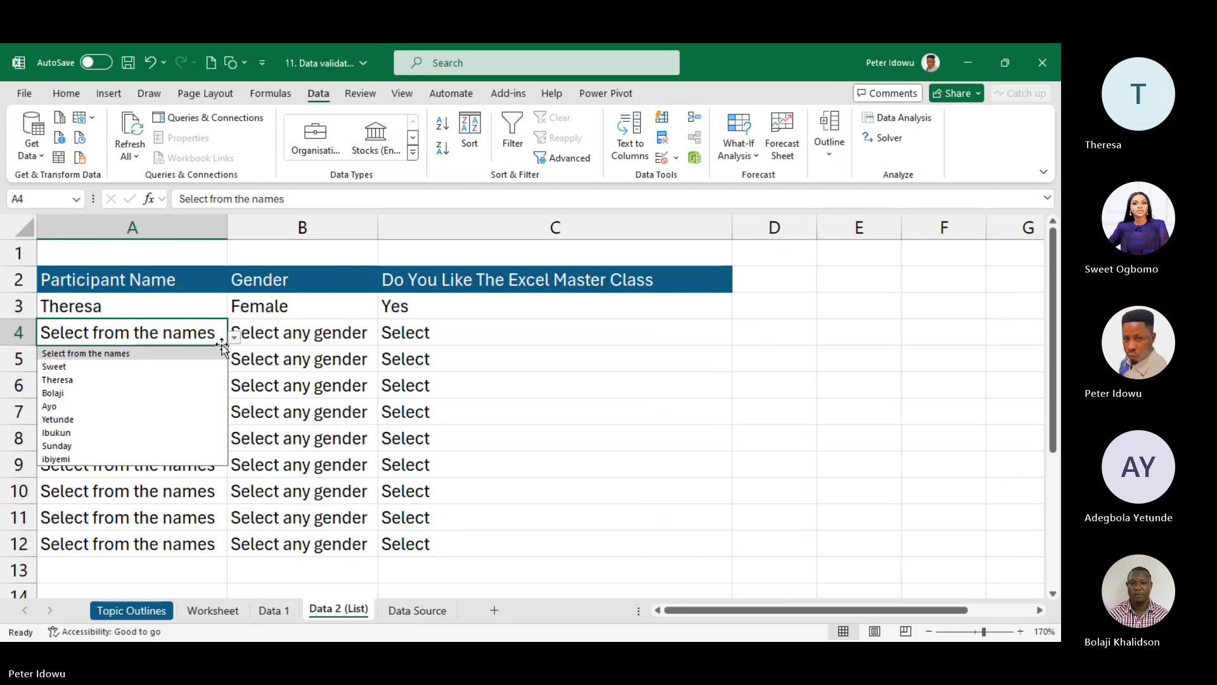
click(159, 393)
click(317, 332)
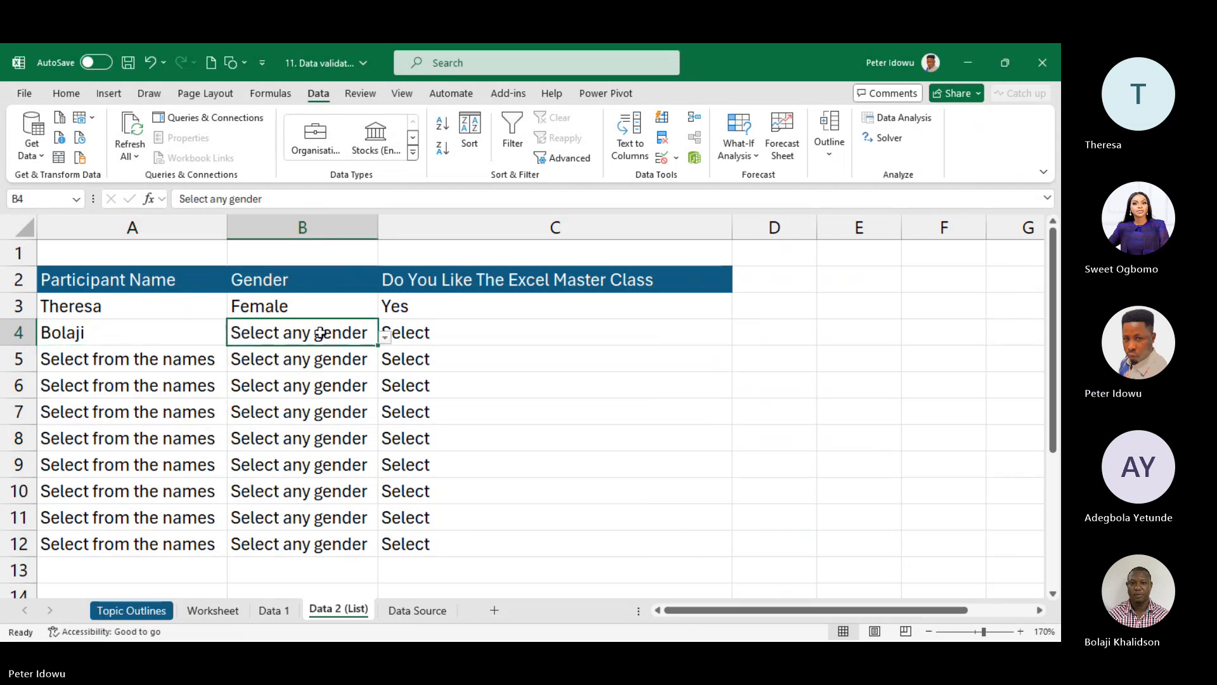
click(384, 338)
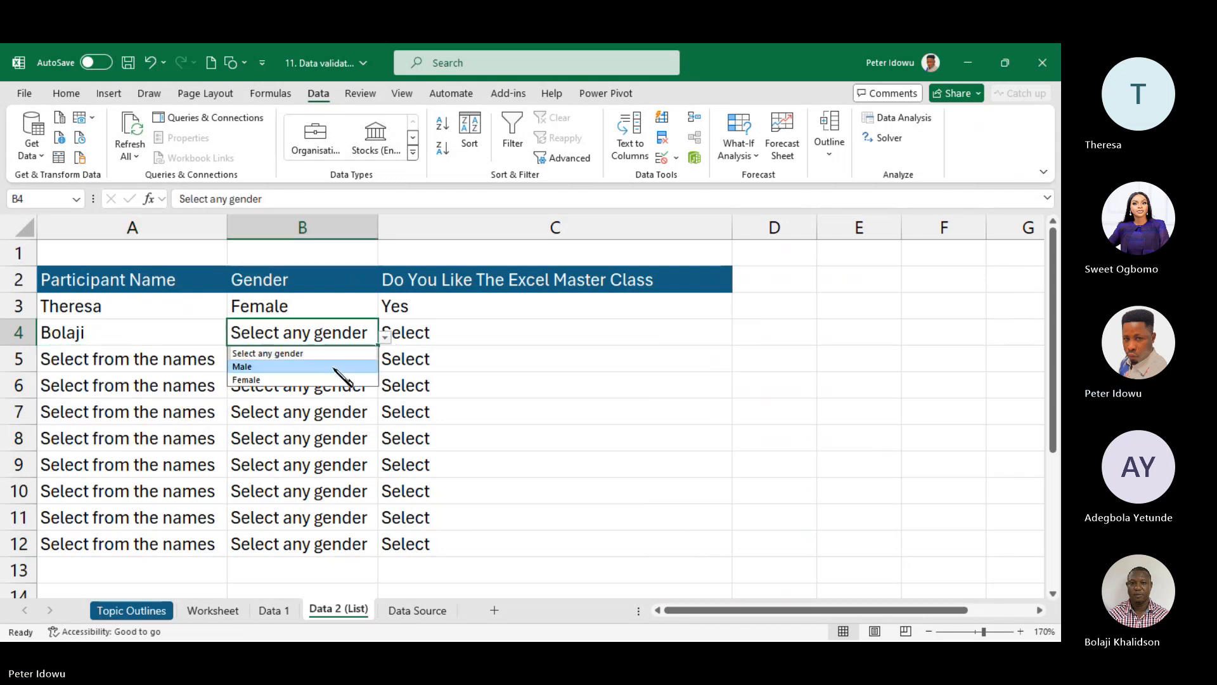
click(336, 365)
click(451, 338)
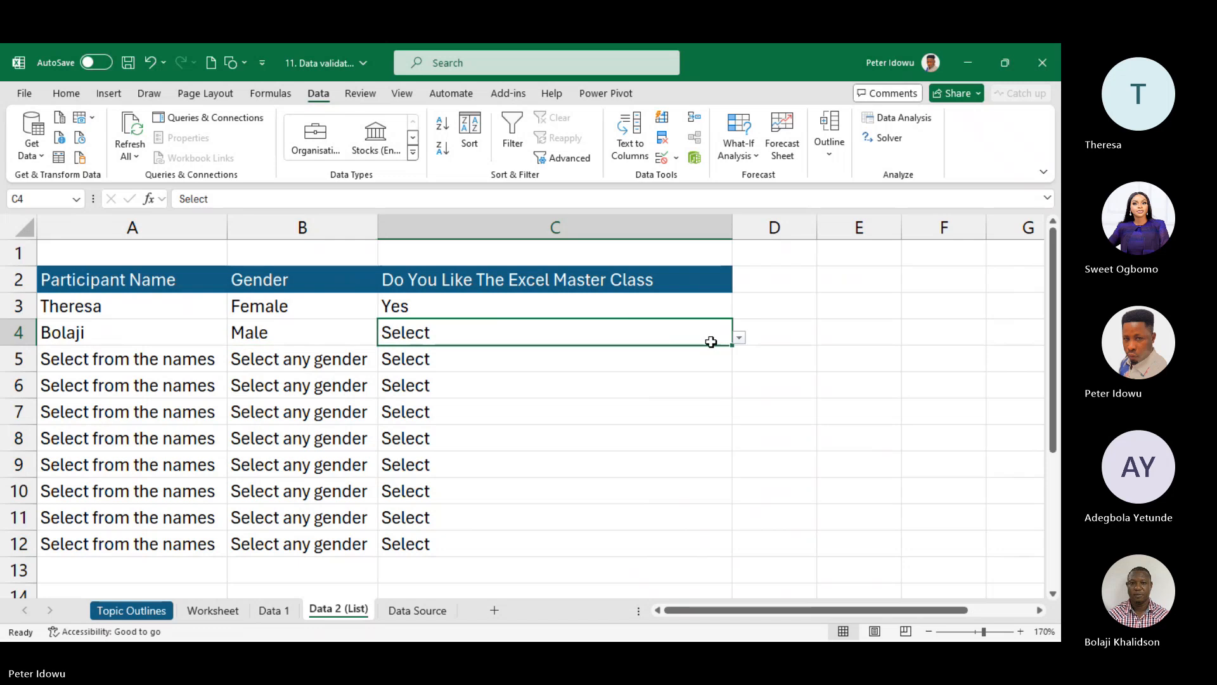
click(739, 338)
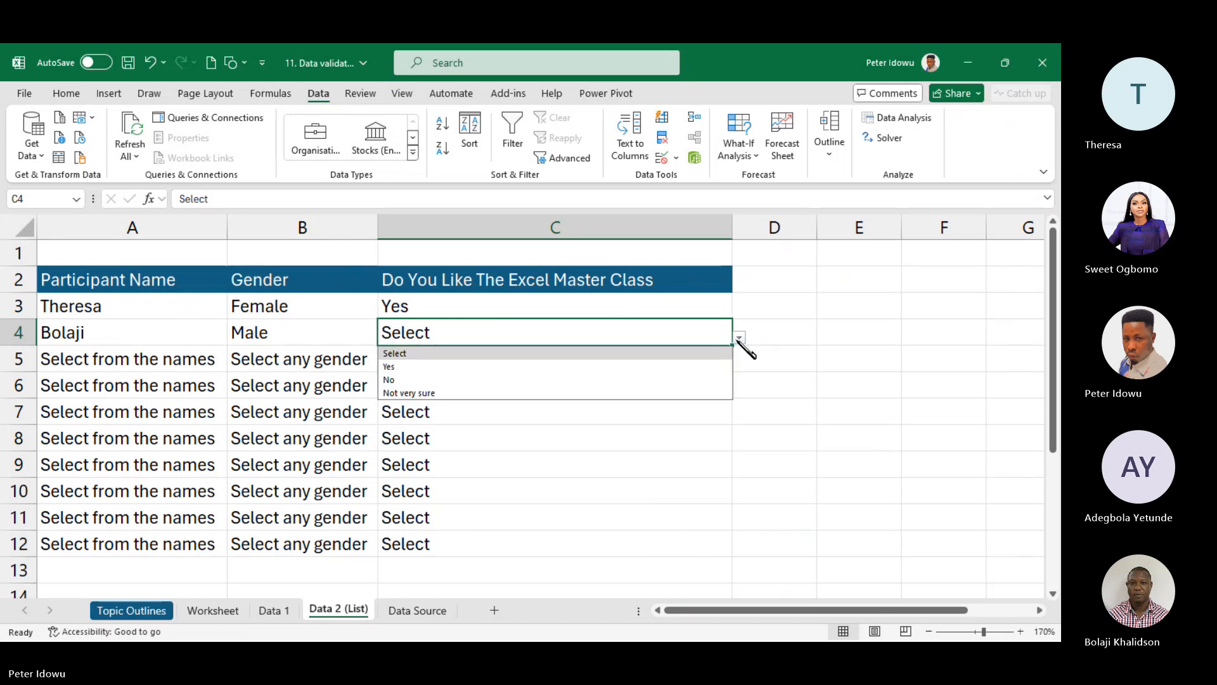
click(610, 380)
- Fill row 5 with a participant name, gender Female and answer Not very sure
click(159, 371)
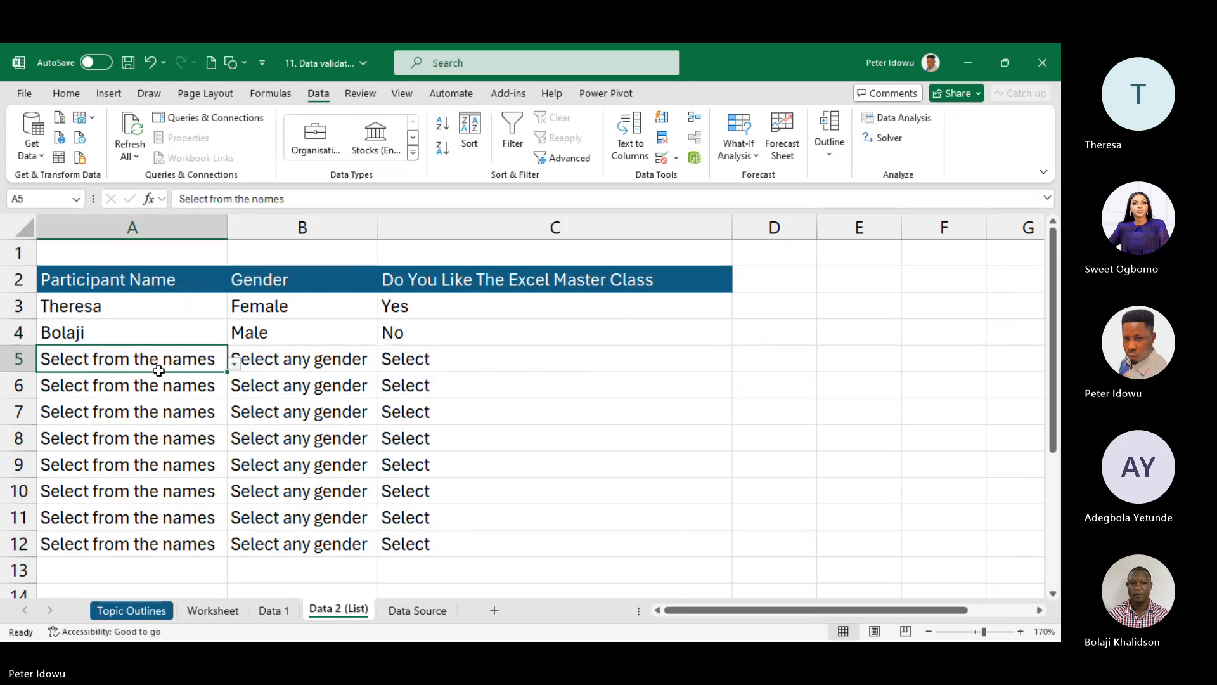
click(232, 365)
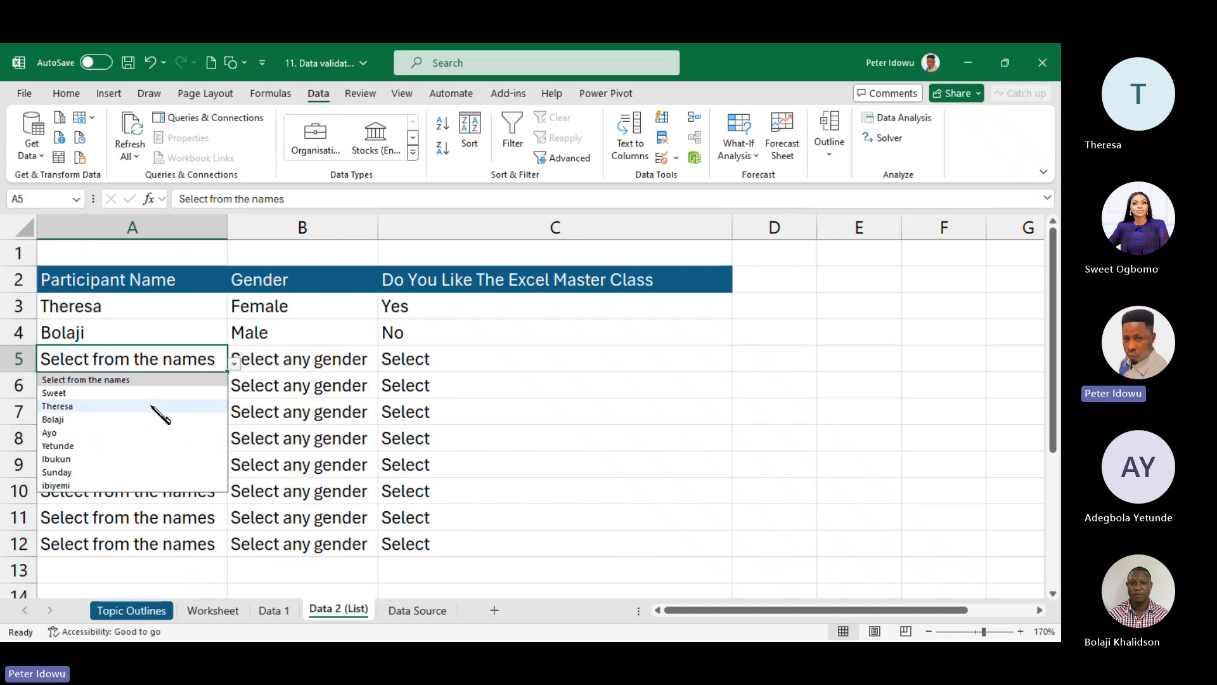
click(89, 395)
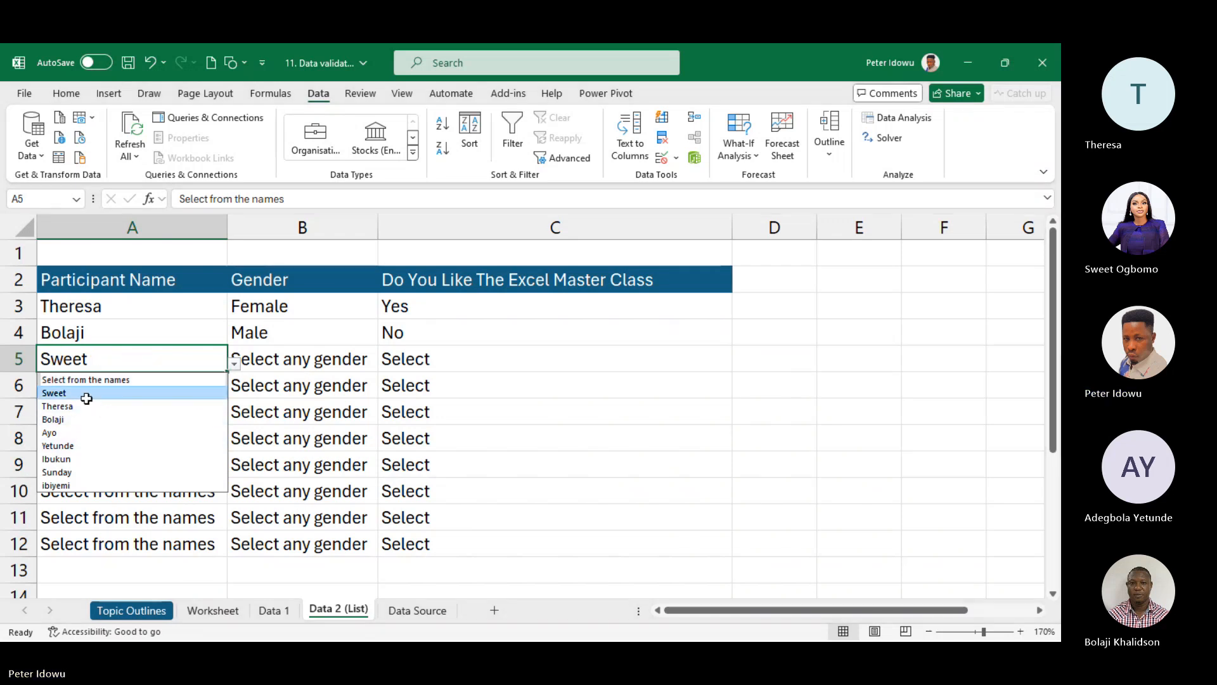
click(279, 360)
click(386, 364)
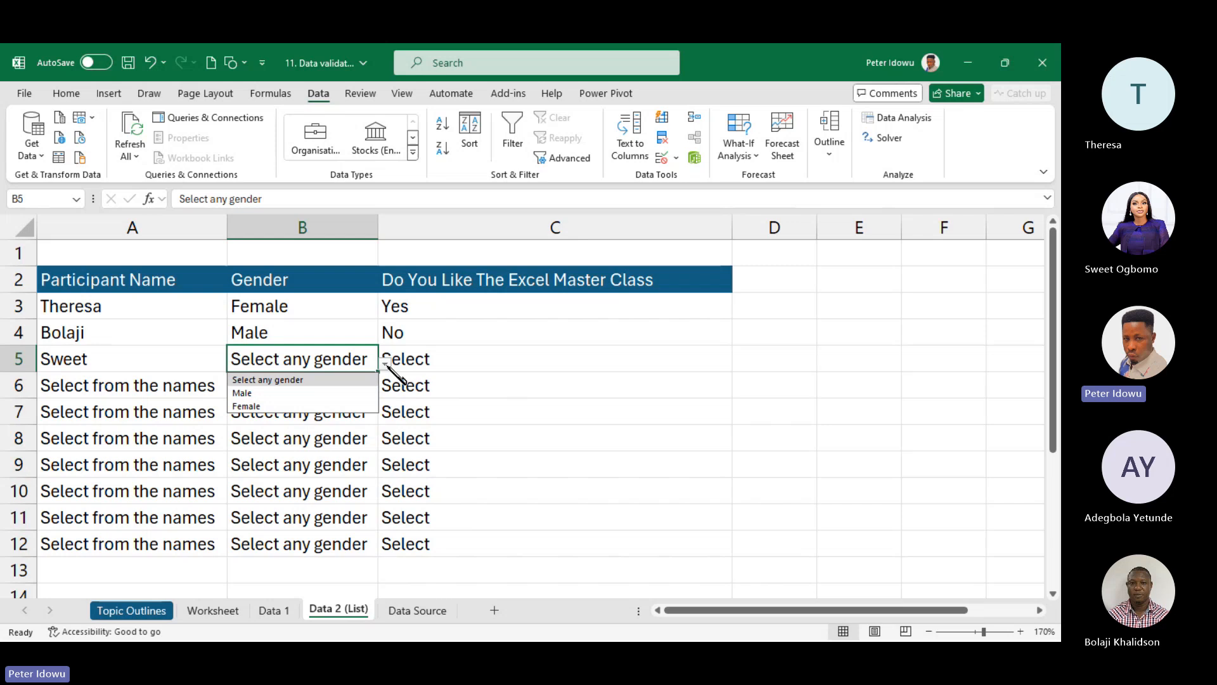
click(325, 408)
click(447, 358)
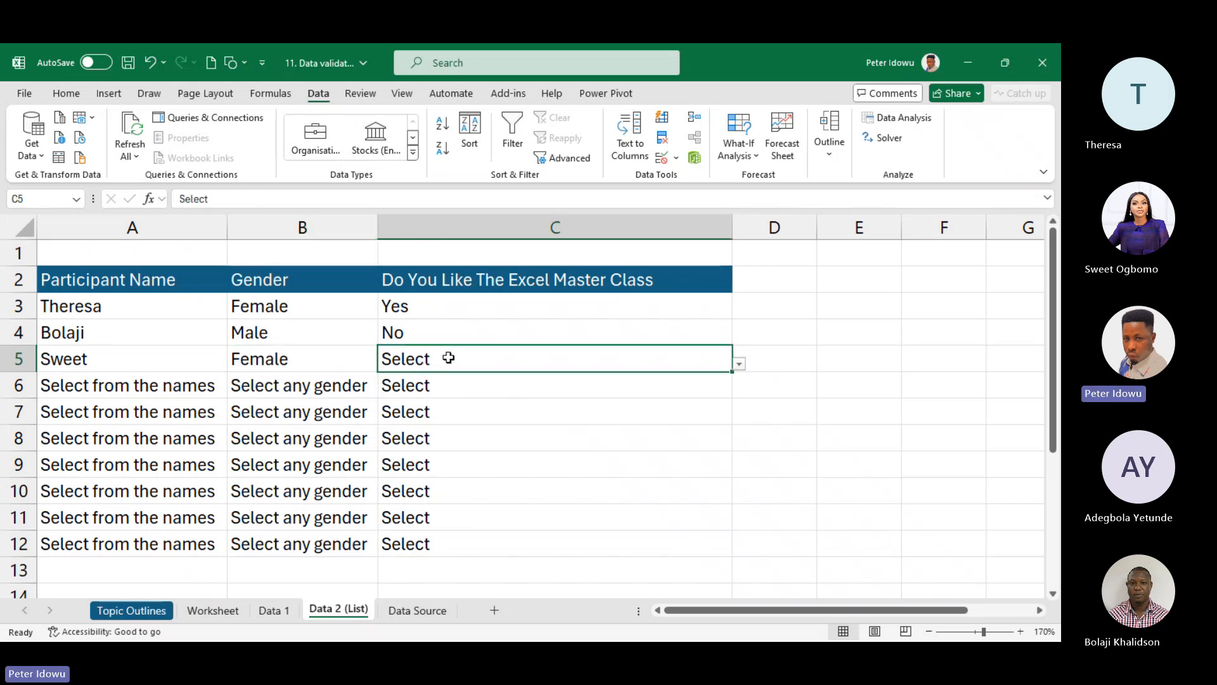
click(739, 364)
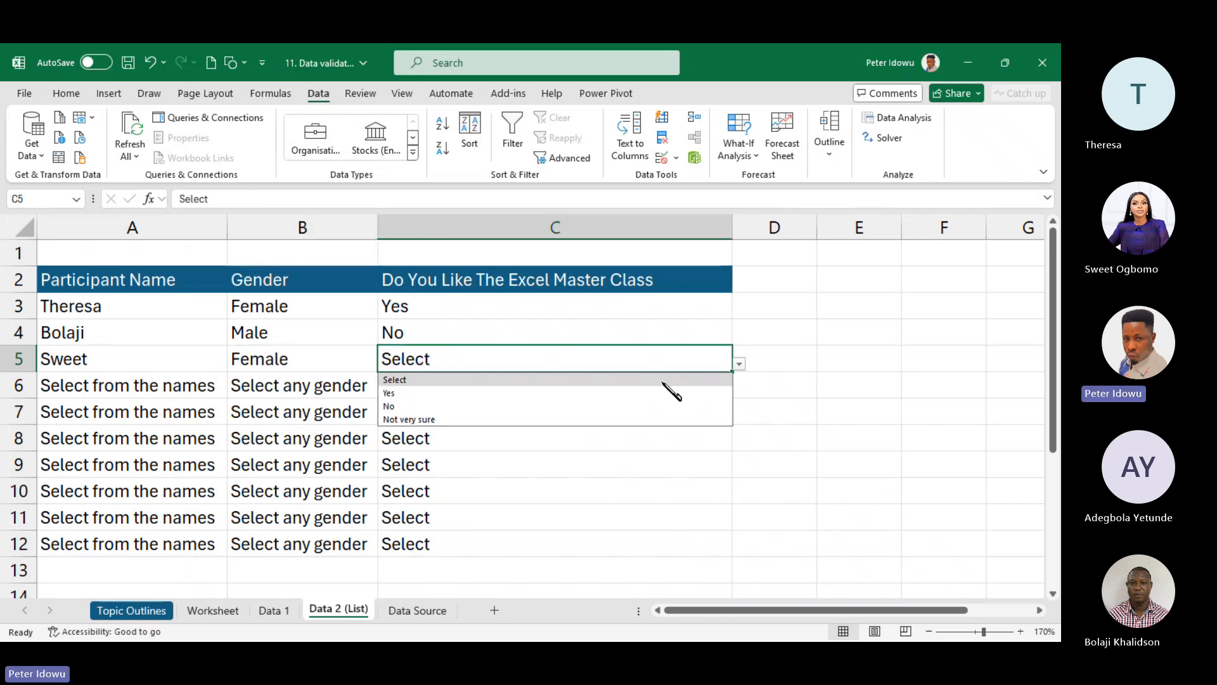
click(525, 419)
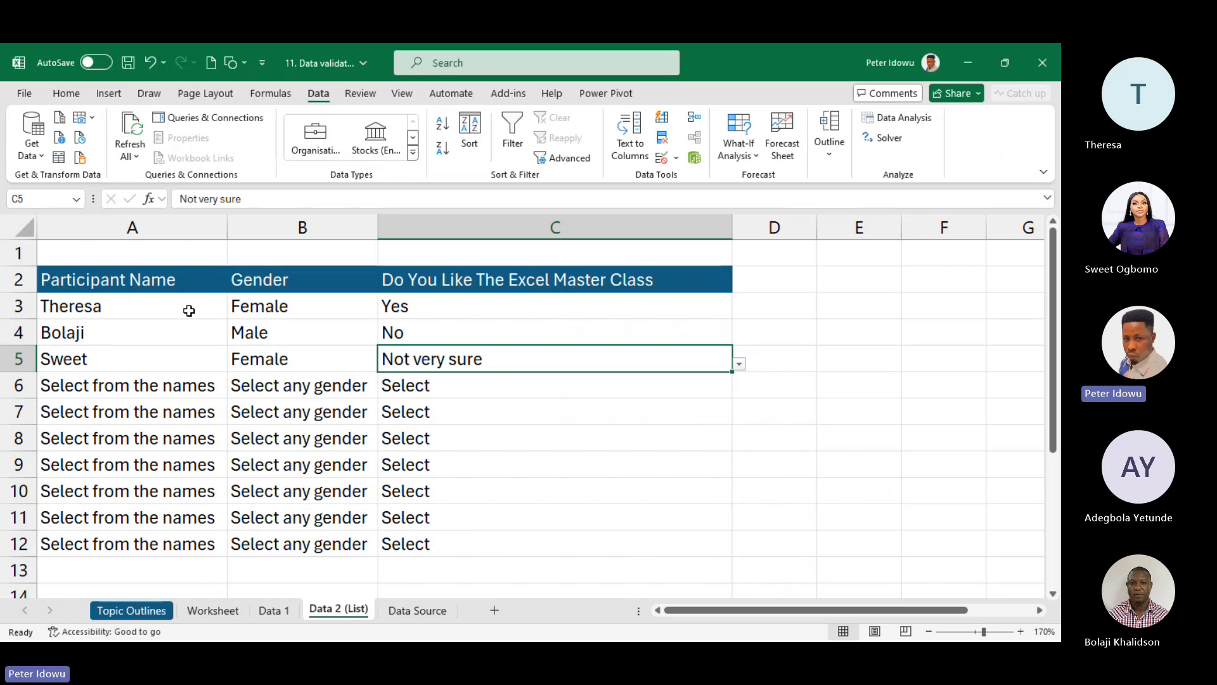
- Review row 3's gender and reopen its class answer options
click(296, 302)
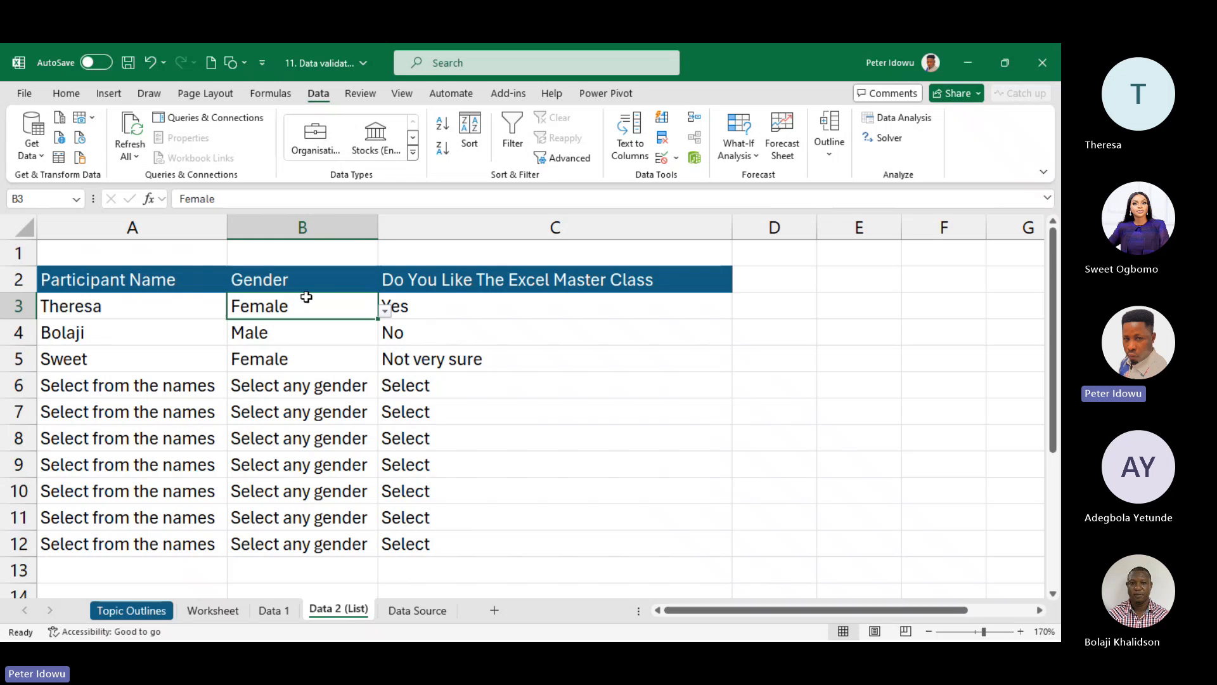
click(472, 309)
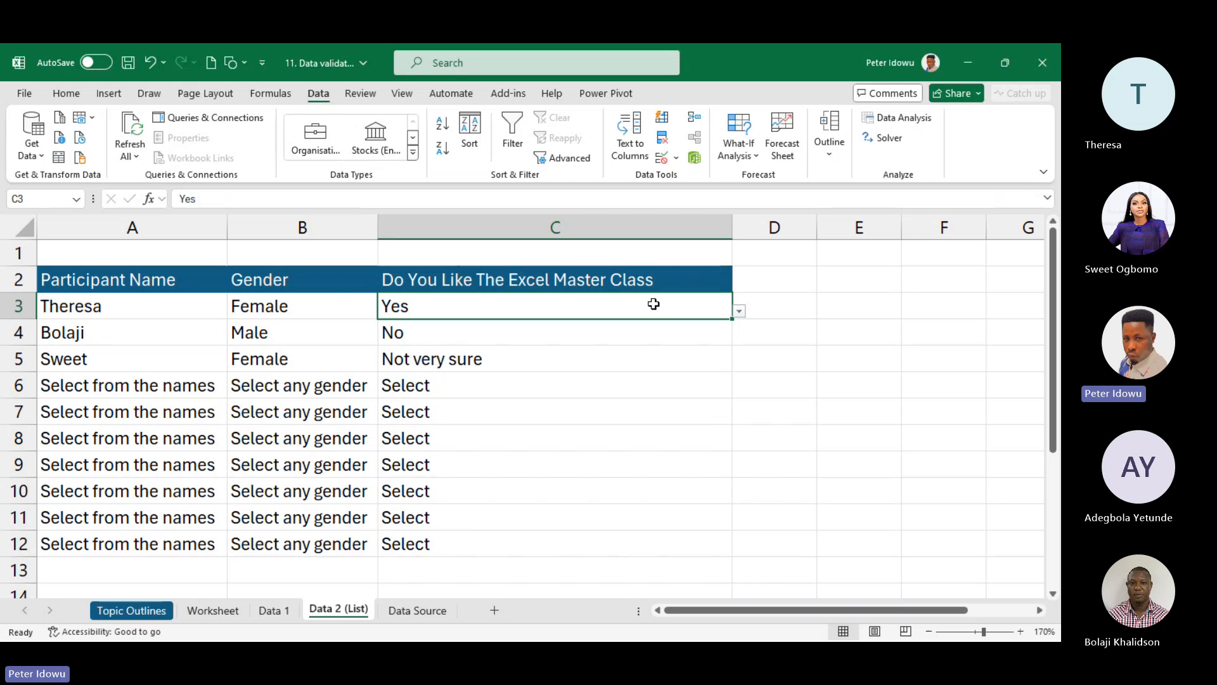
click(740, 312)
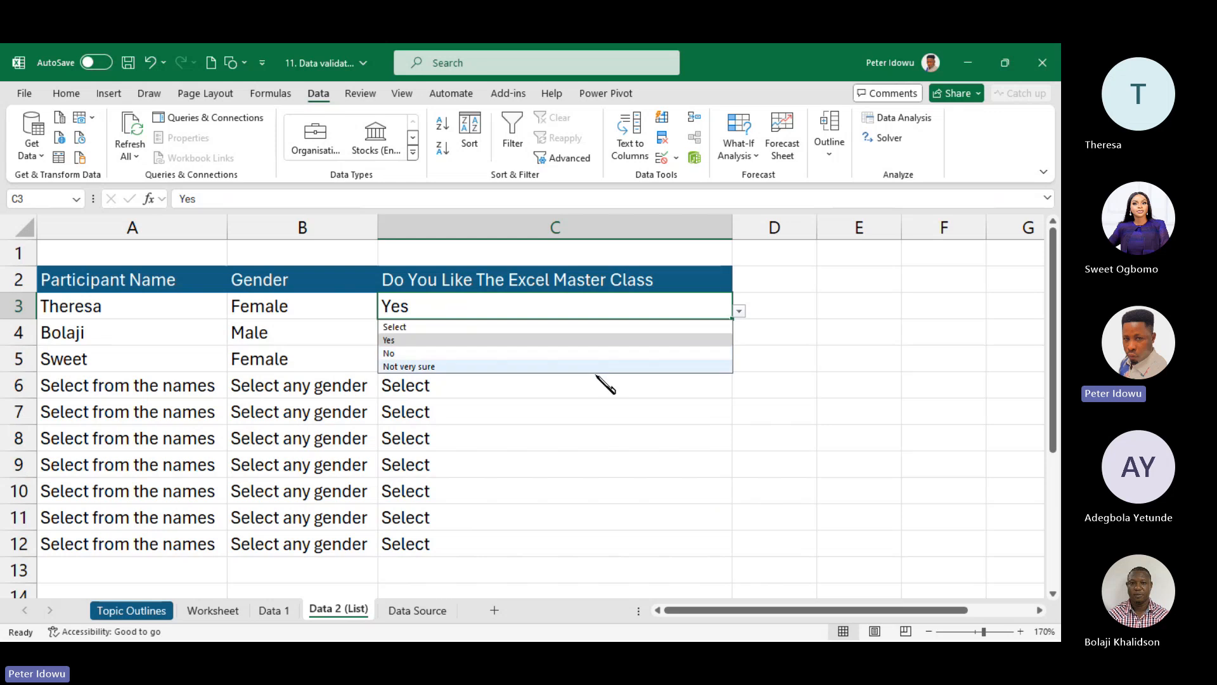
drag(586, 382, 563, 356)
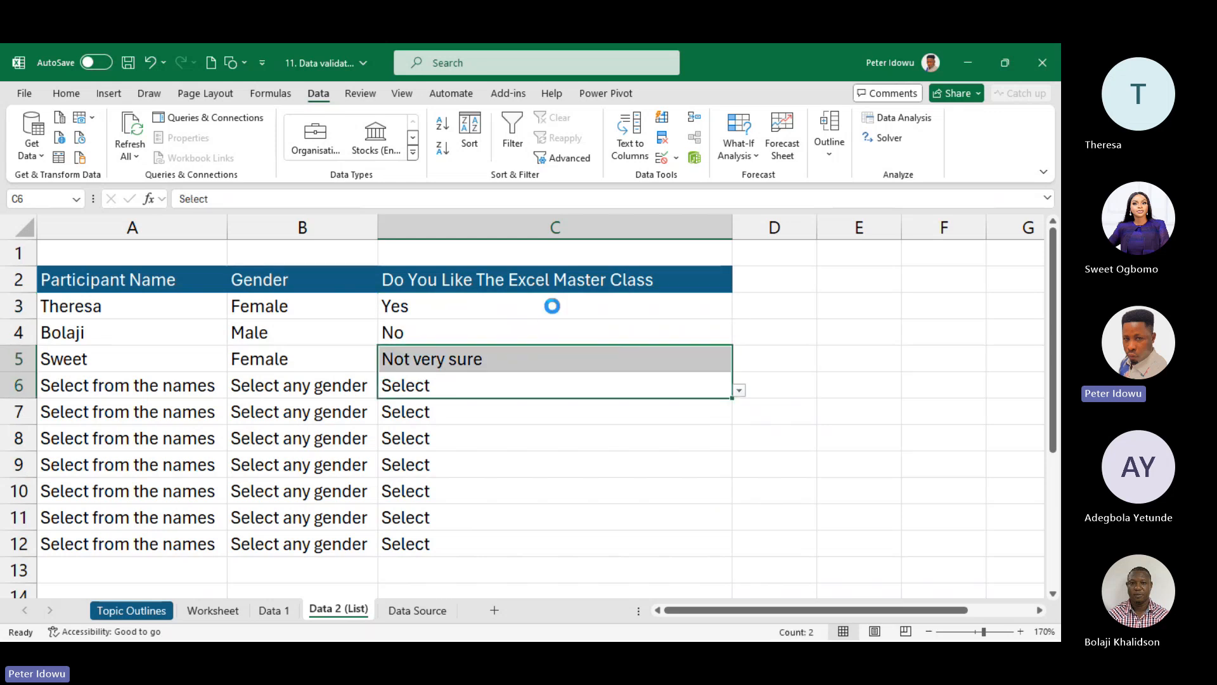
click(553, 306)
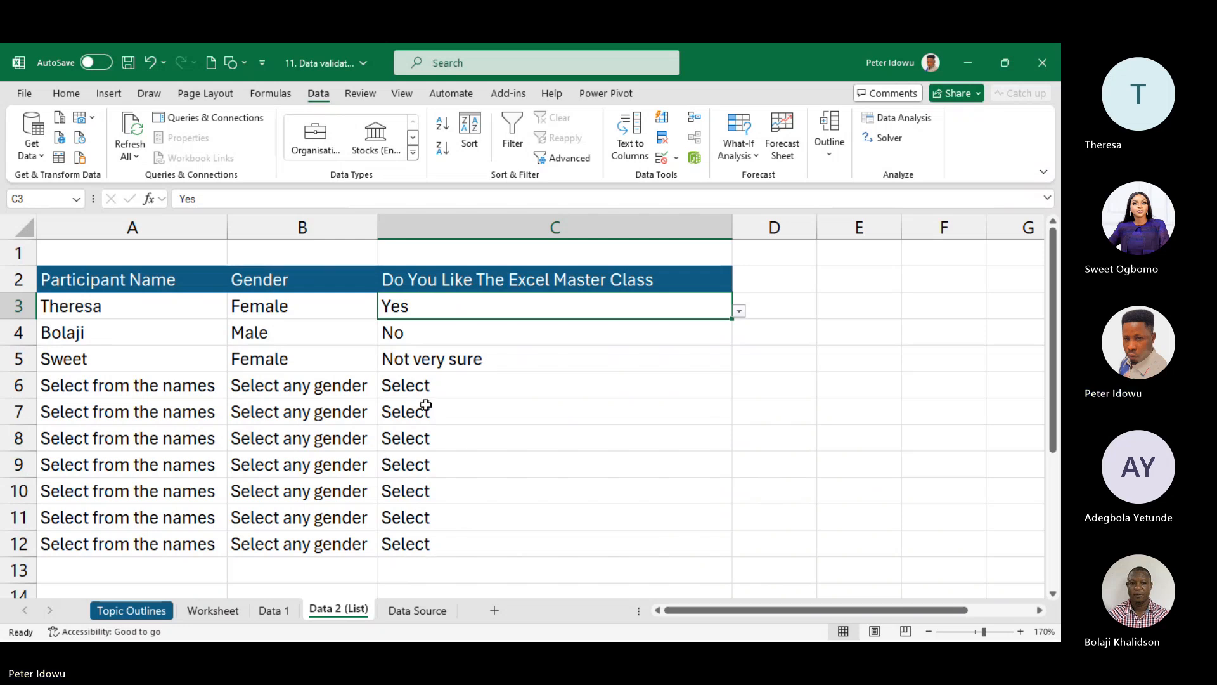
click(419, 611)
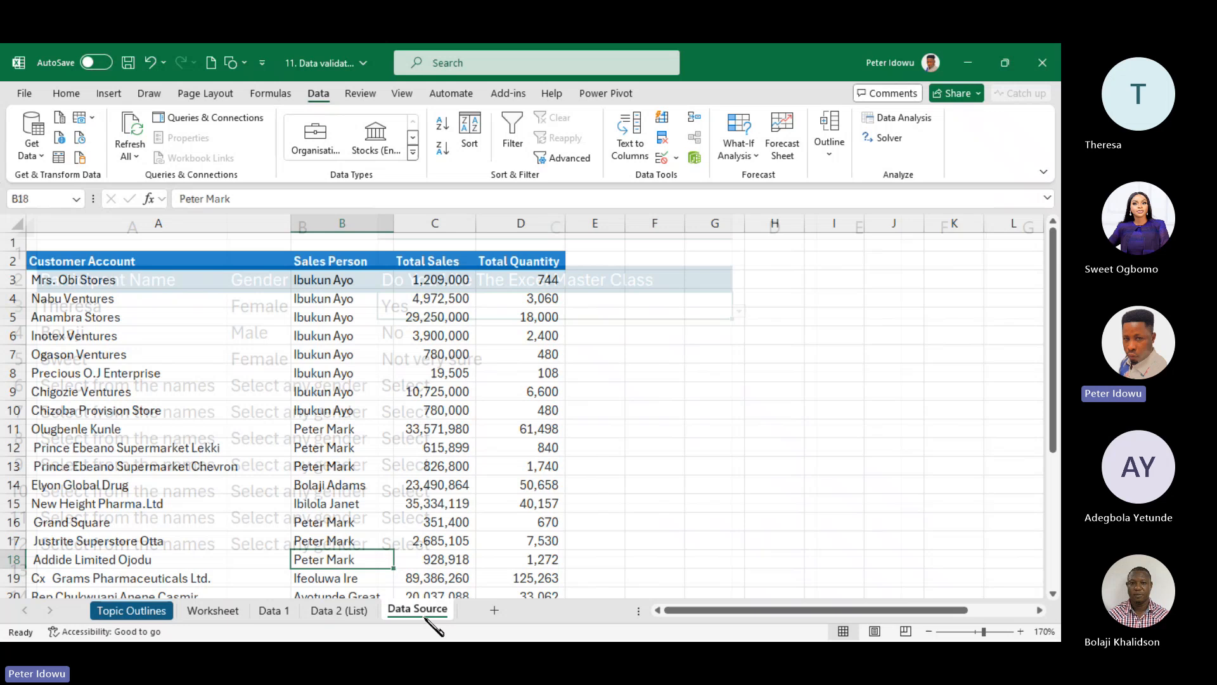
click(342, 610)
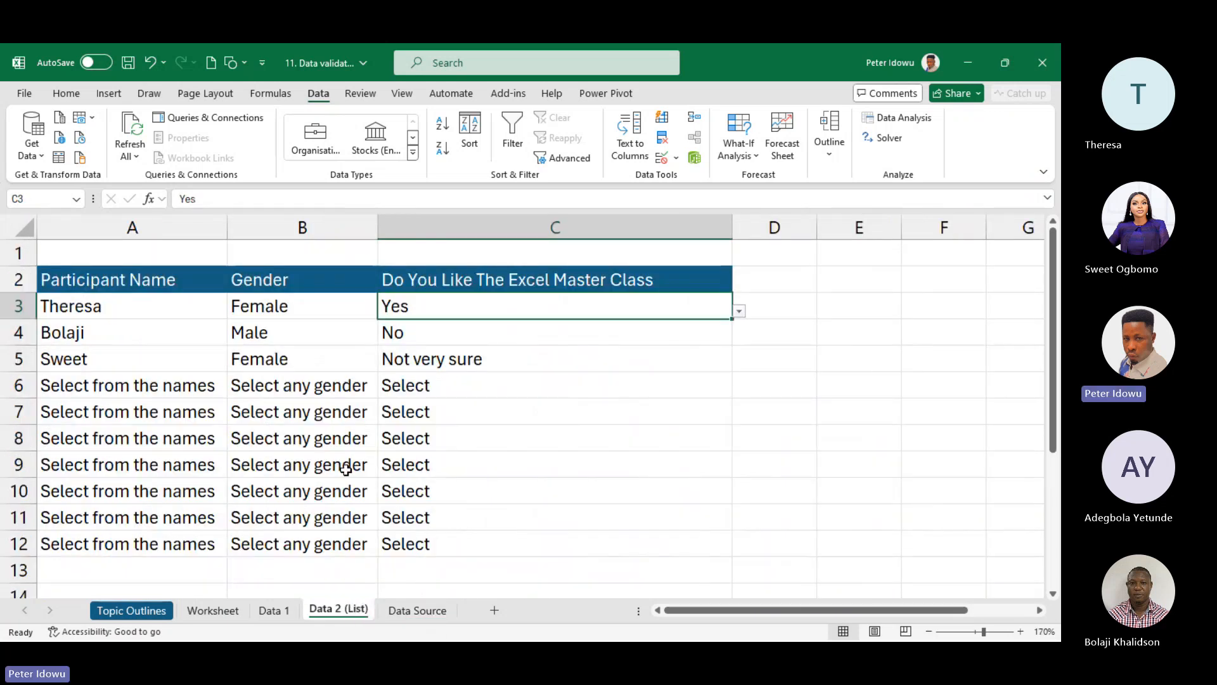
click(422, 612)
click(367, 611)
click(402, 612)
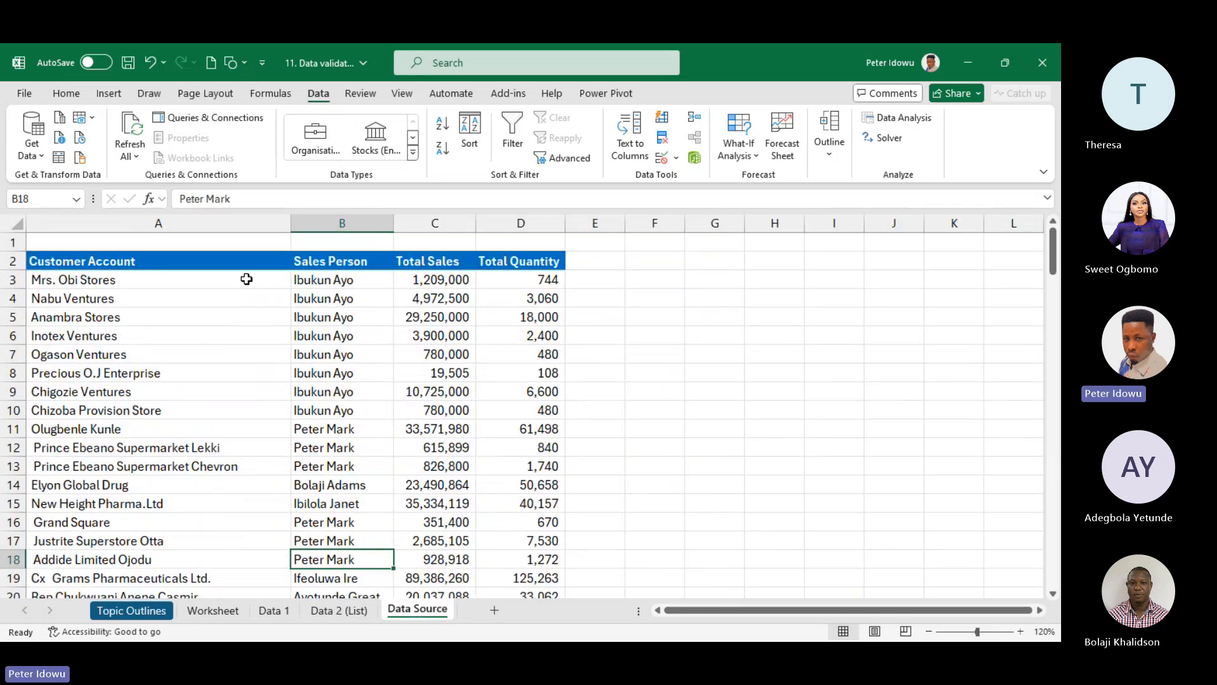
drag(219, 258, 217, 556)
drag(1054, 562, 1054, 241)
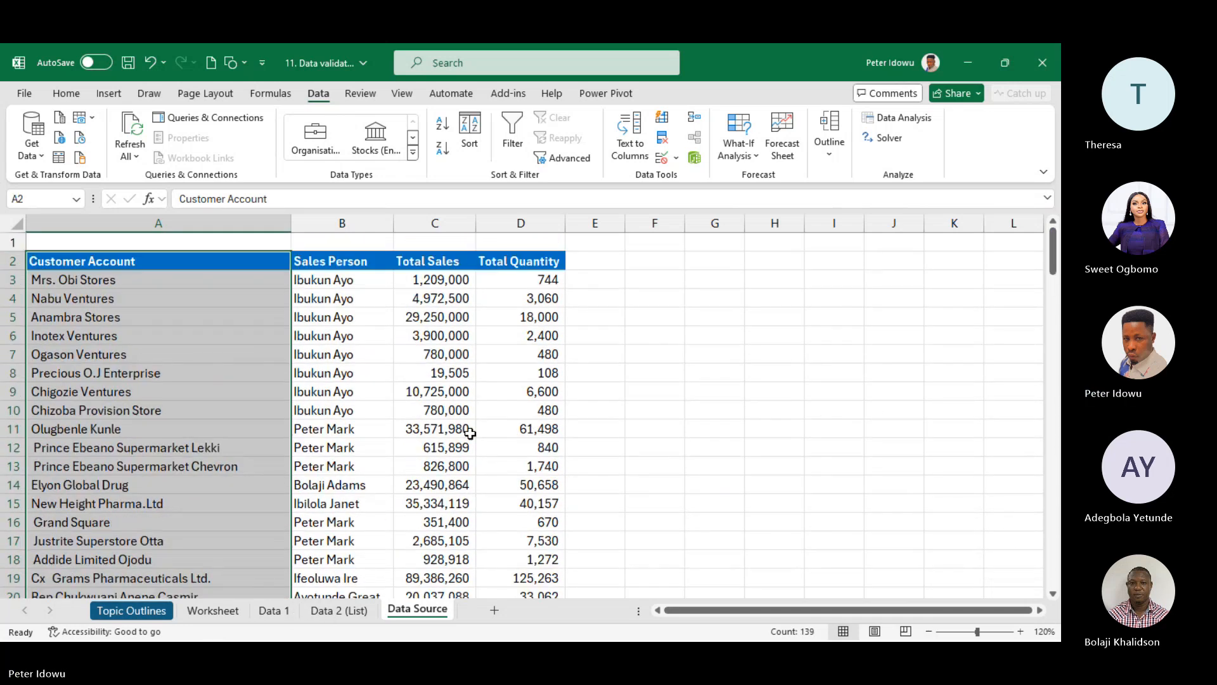
click(340, 609)
click(400, 462)
click(241, 368)
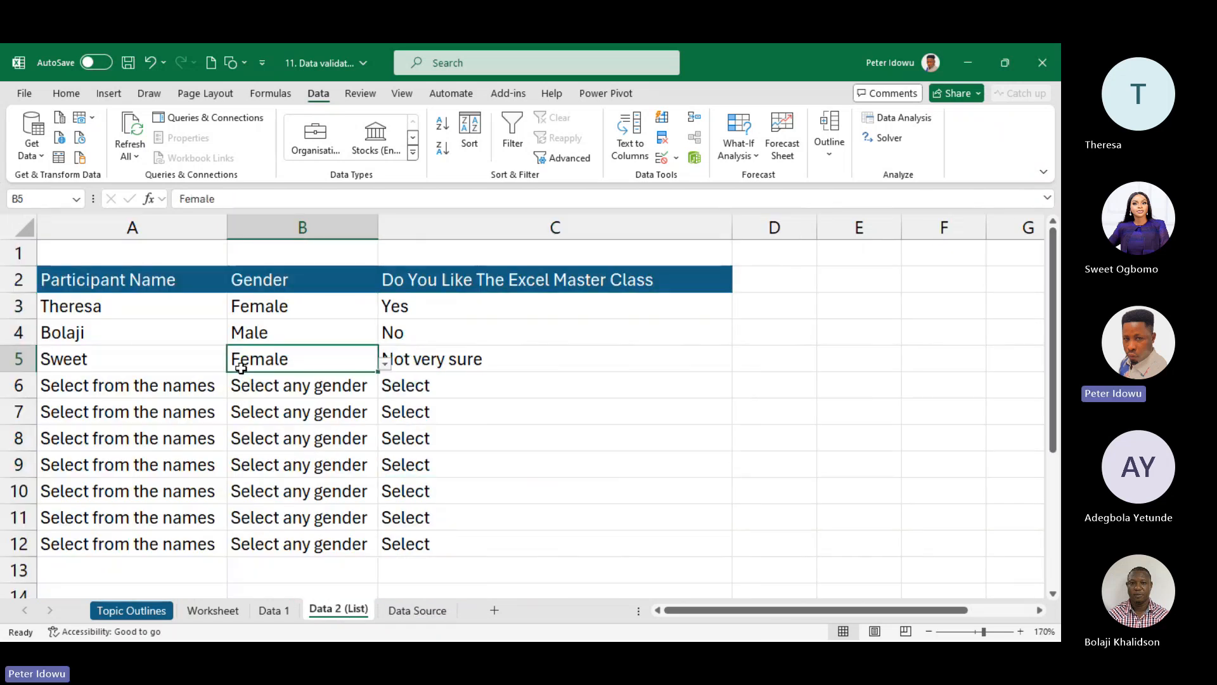
click(135, 301)
click(676, 158)
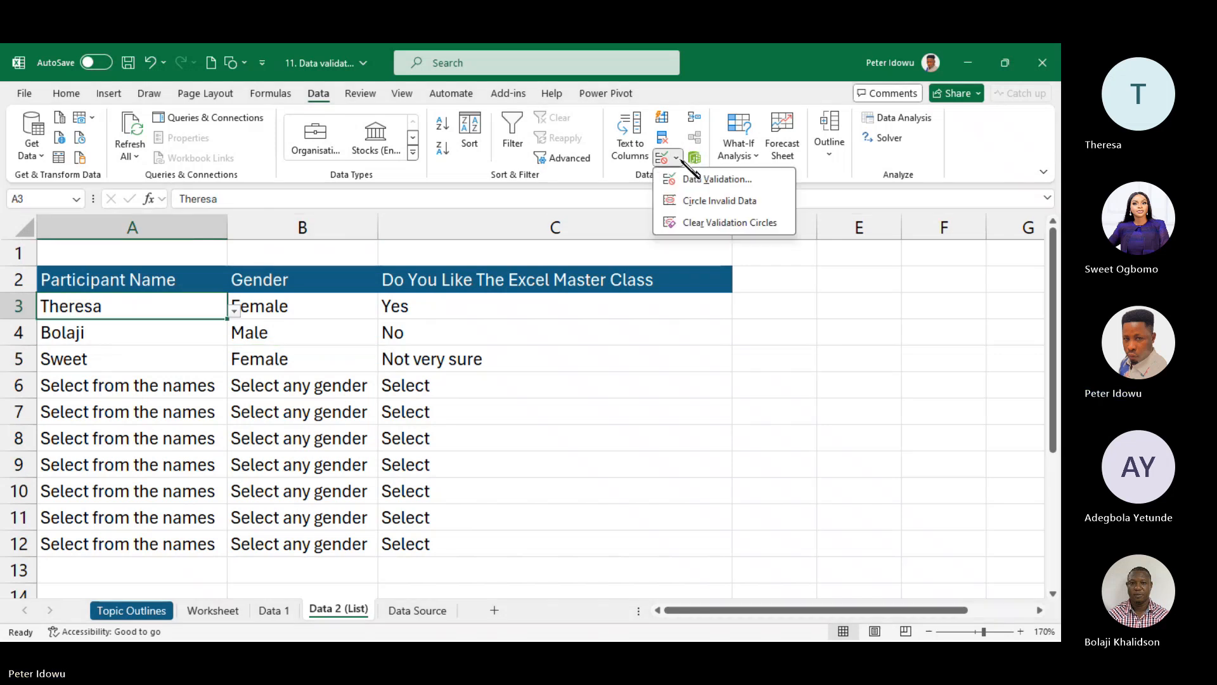
click(691, 180)
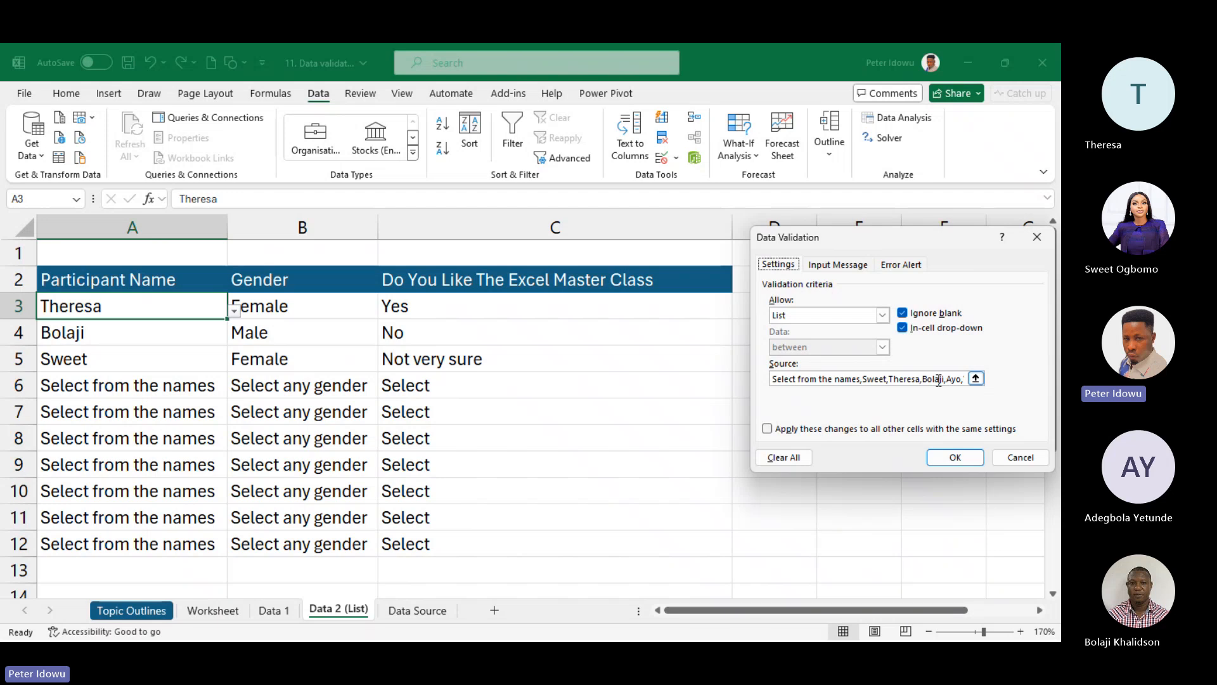
key(Return)
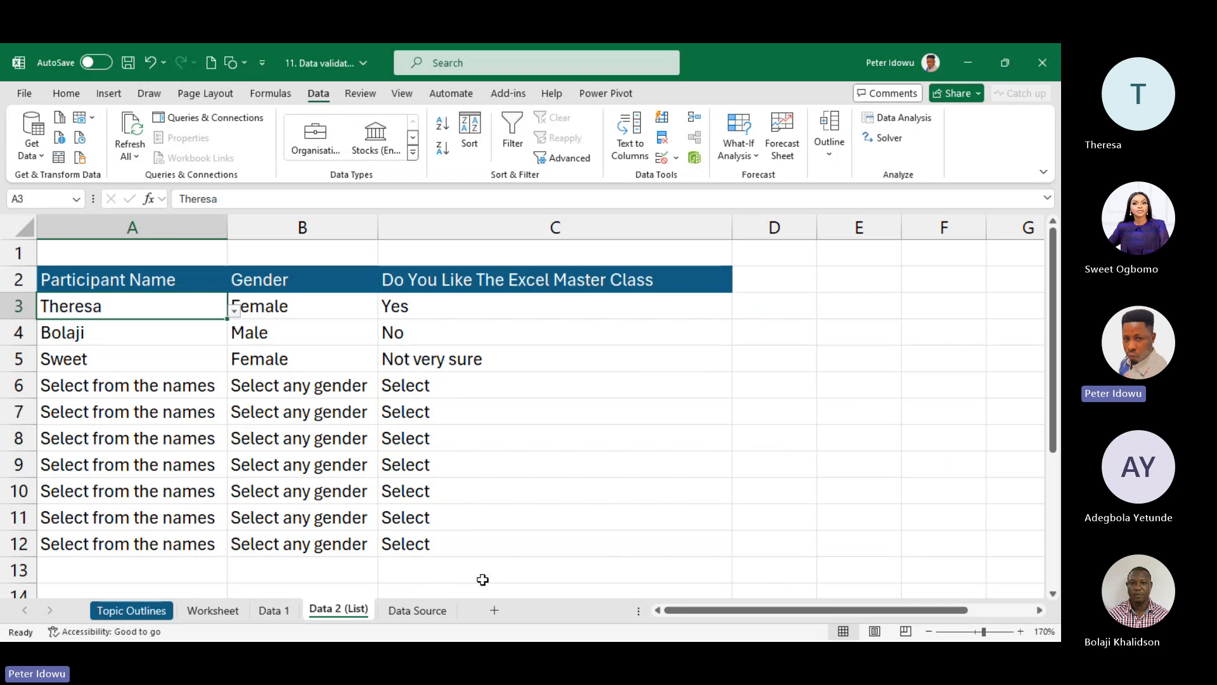
- Paste the Data Source Customer Account column into A2 of a new sheet and autofit column A
click(433, 613)
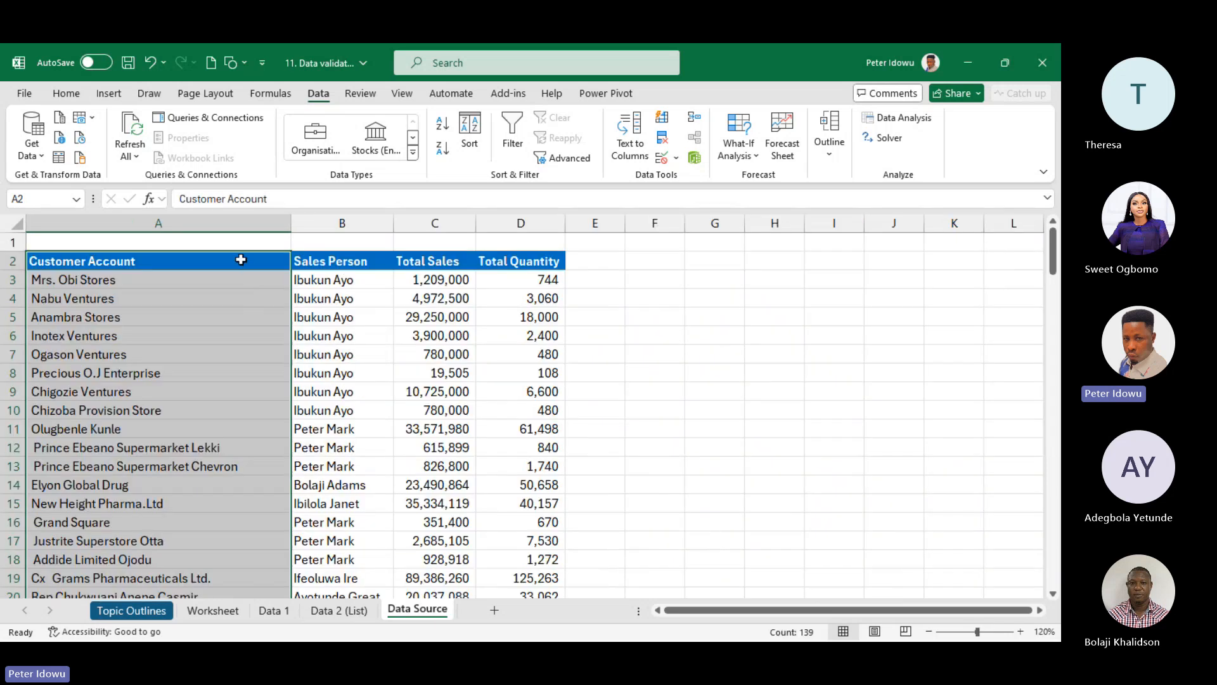
key(ctrl+c)
scroll(241, 259, down, 20)
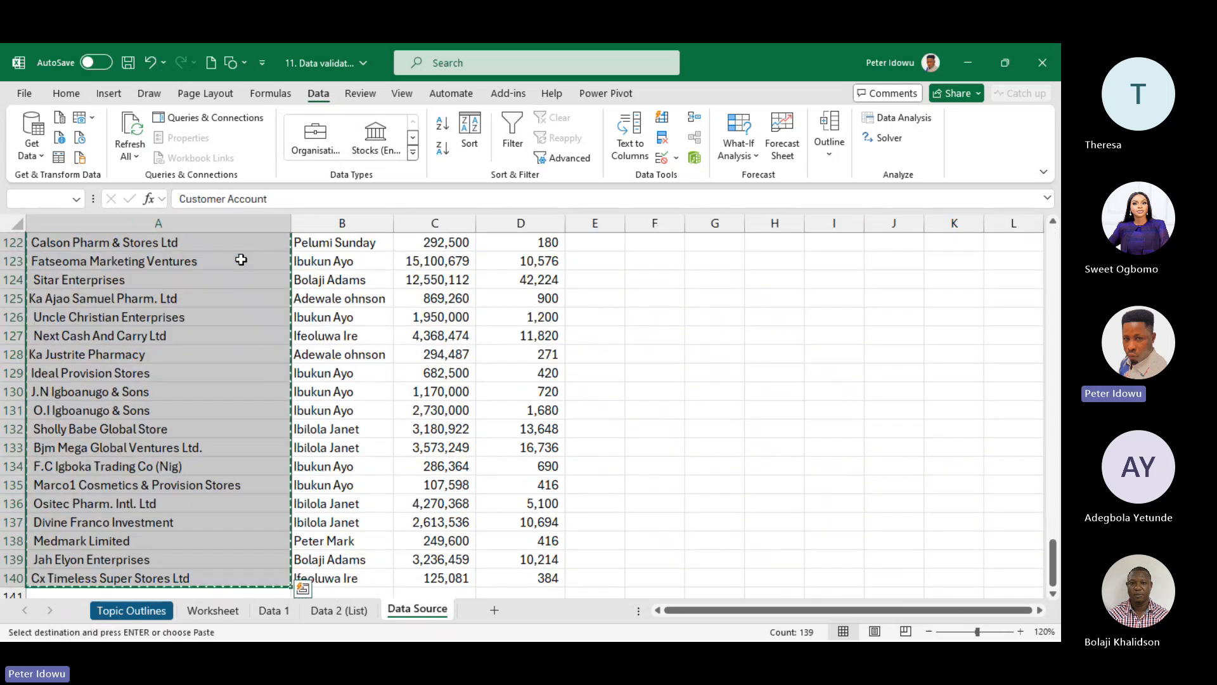
drag(1053, 562, 1043, 236)
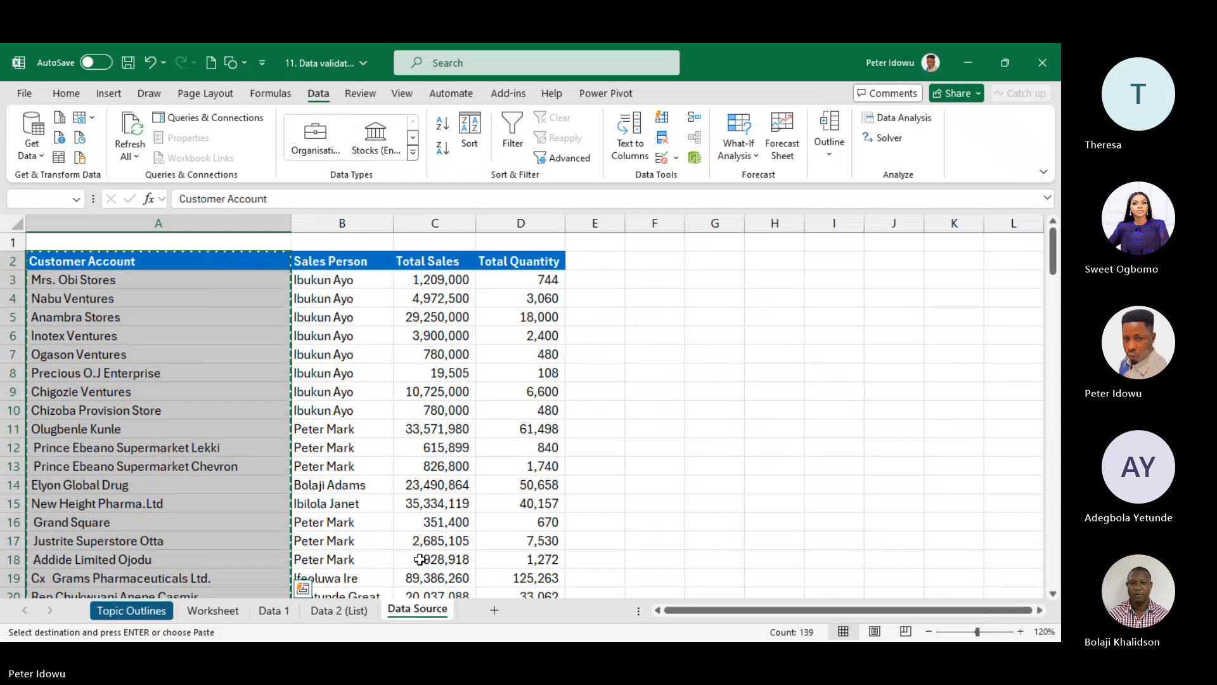
click(494, 610)
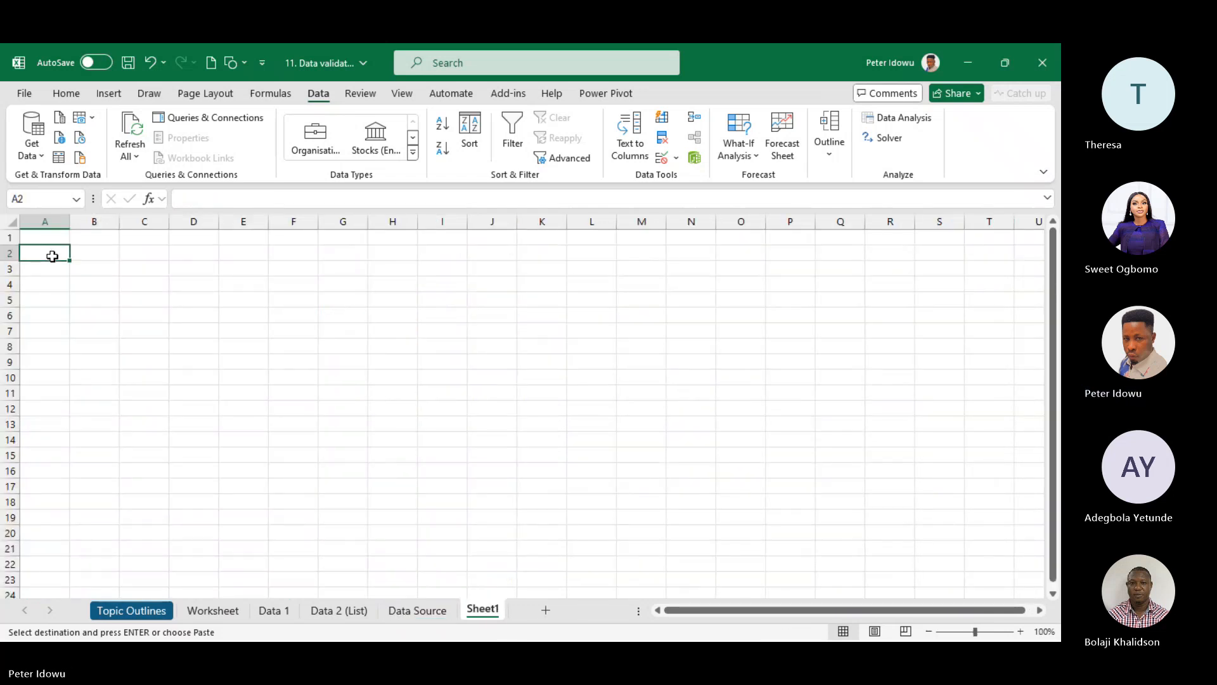
click(52, 256)
key(ctrl+v)
double_click(69, 220)
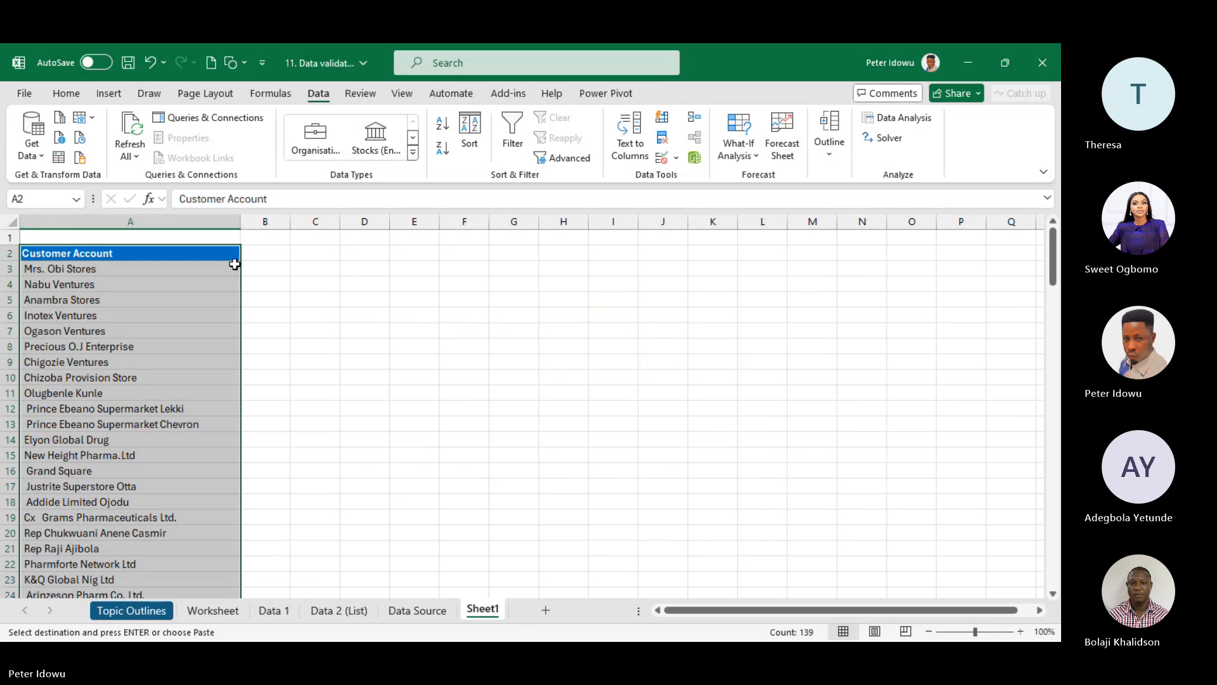
- Enter the Sales header in cell B2
click(272, 242)
click(279, 250)
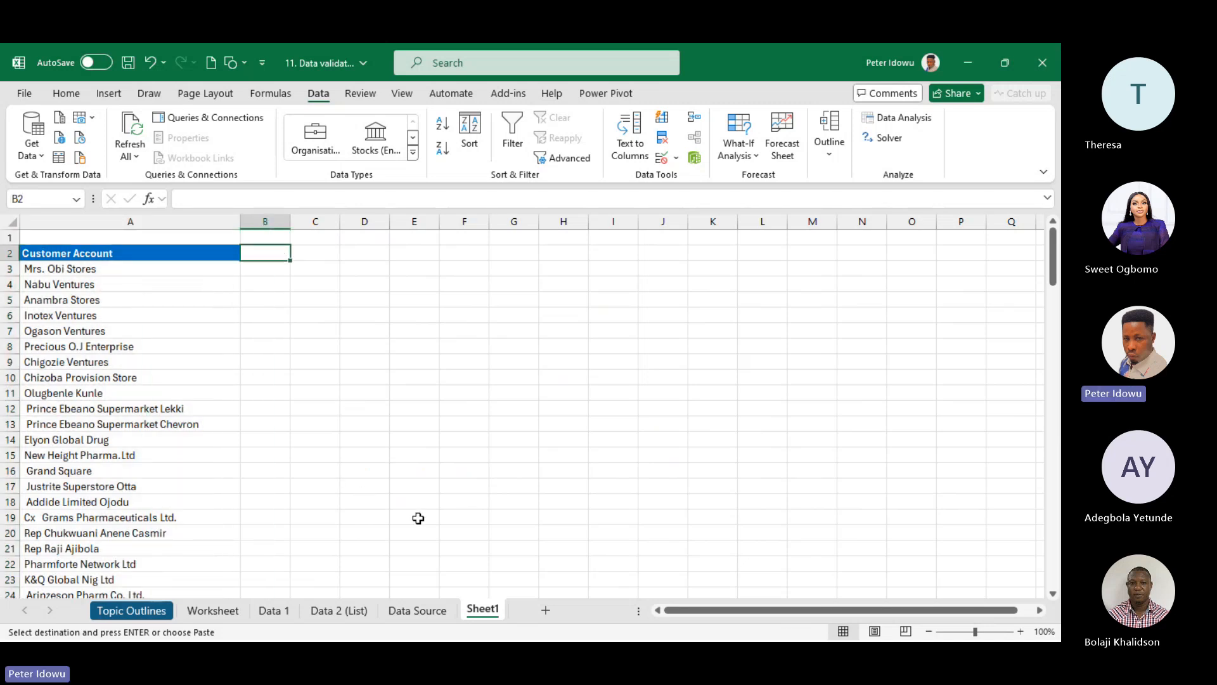
double_click(490, 609)
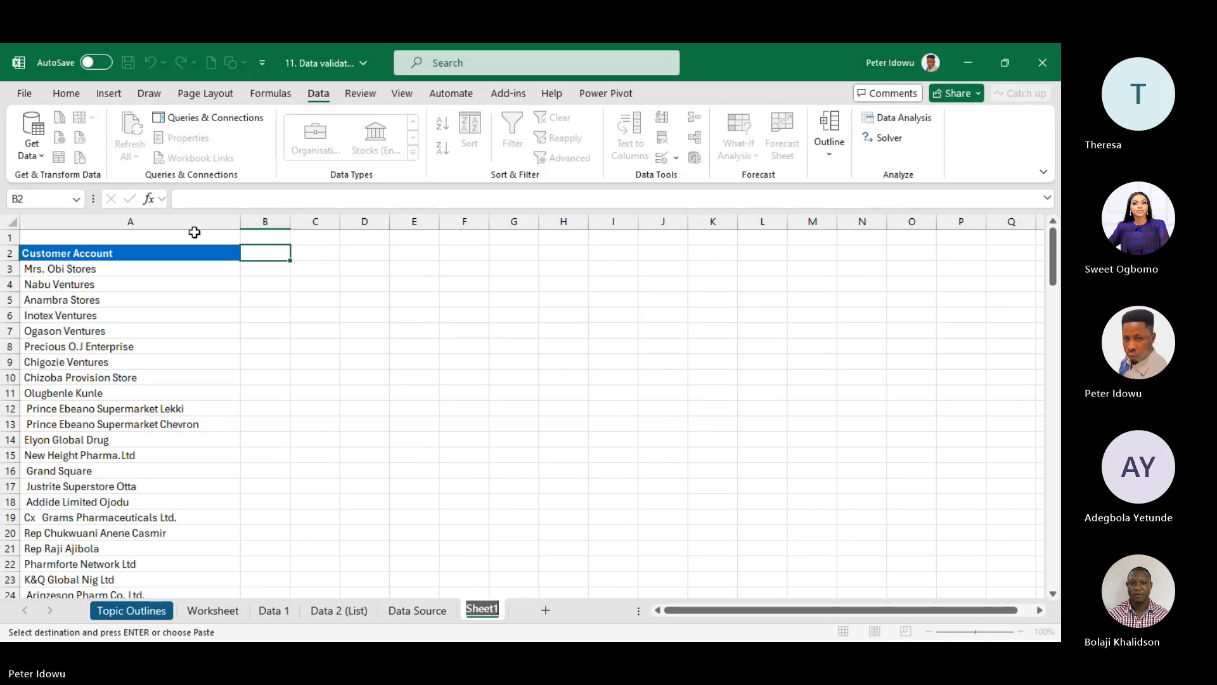
click(209, 216)
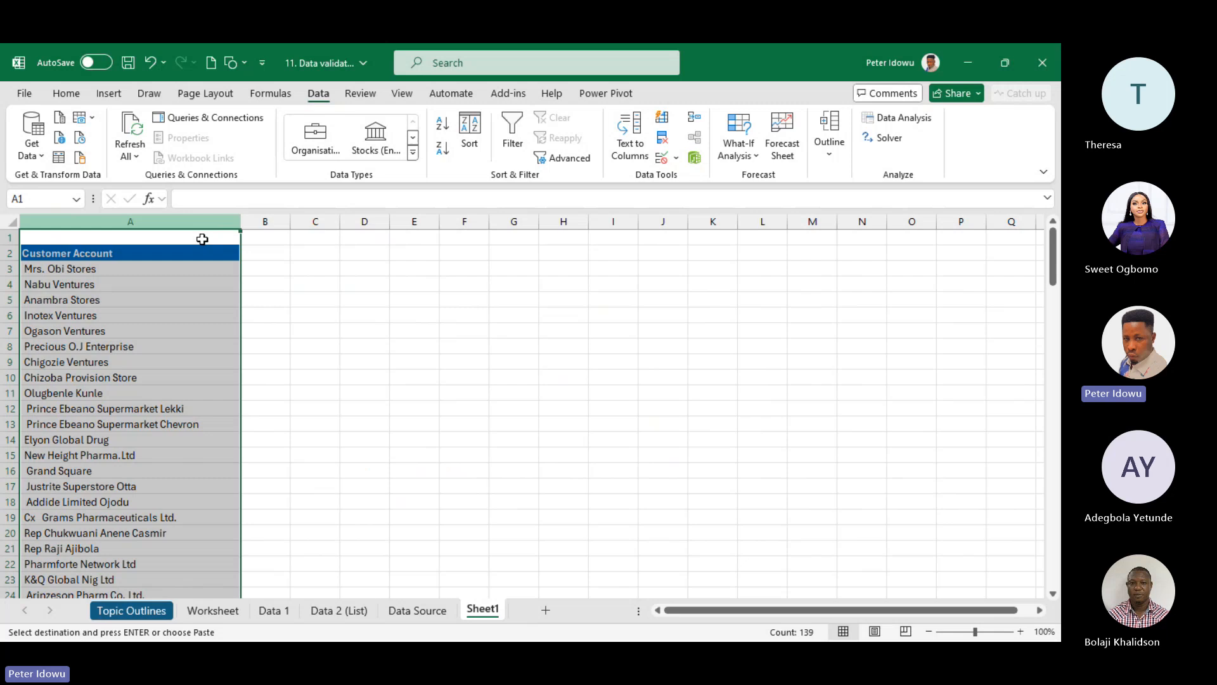
click(268, 251)
text(Sa)
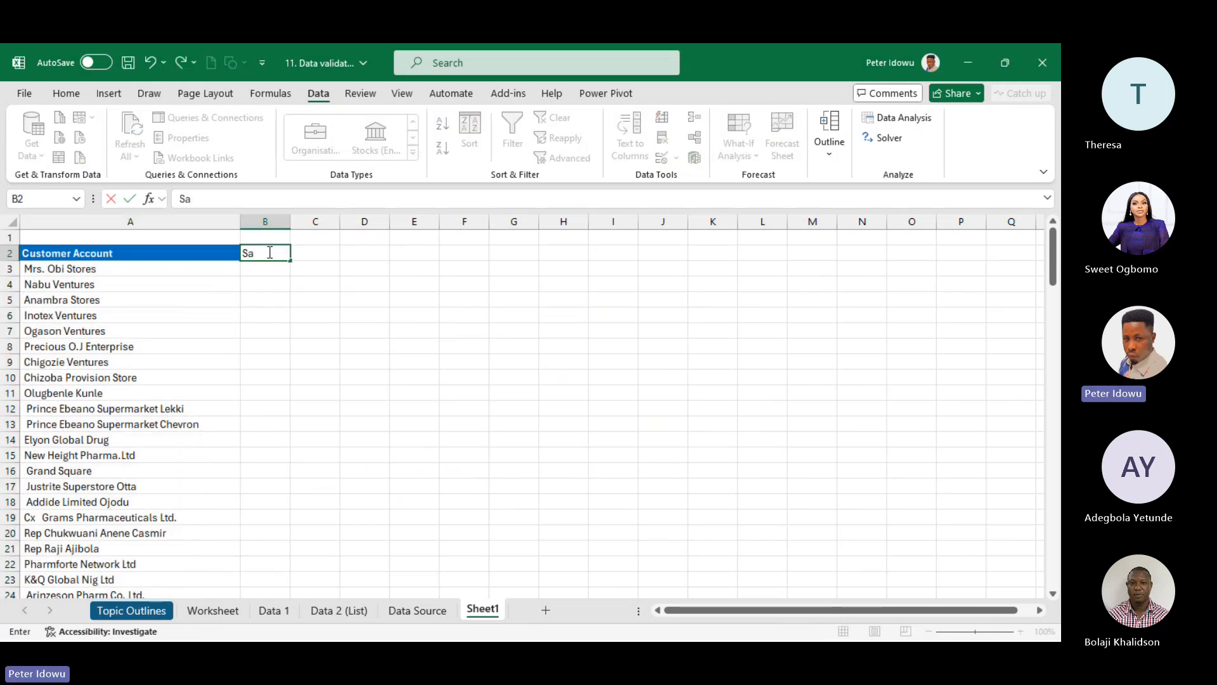
text(les)
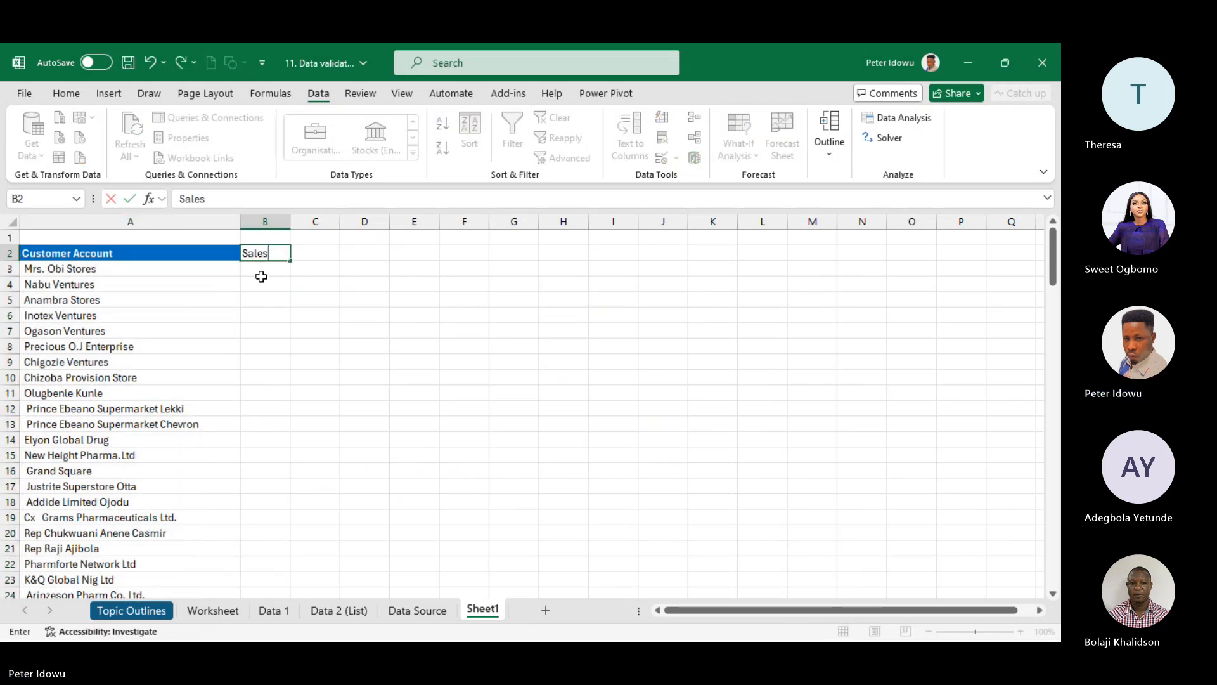
click(216, 270)
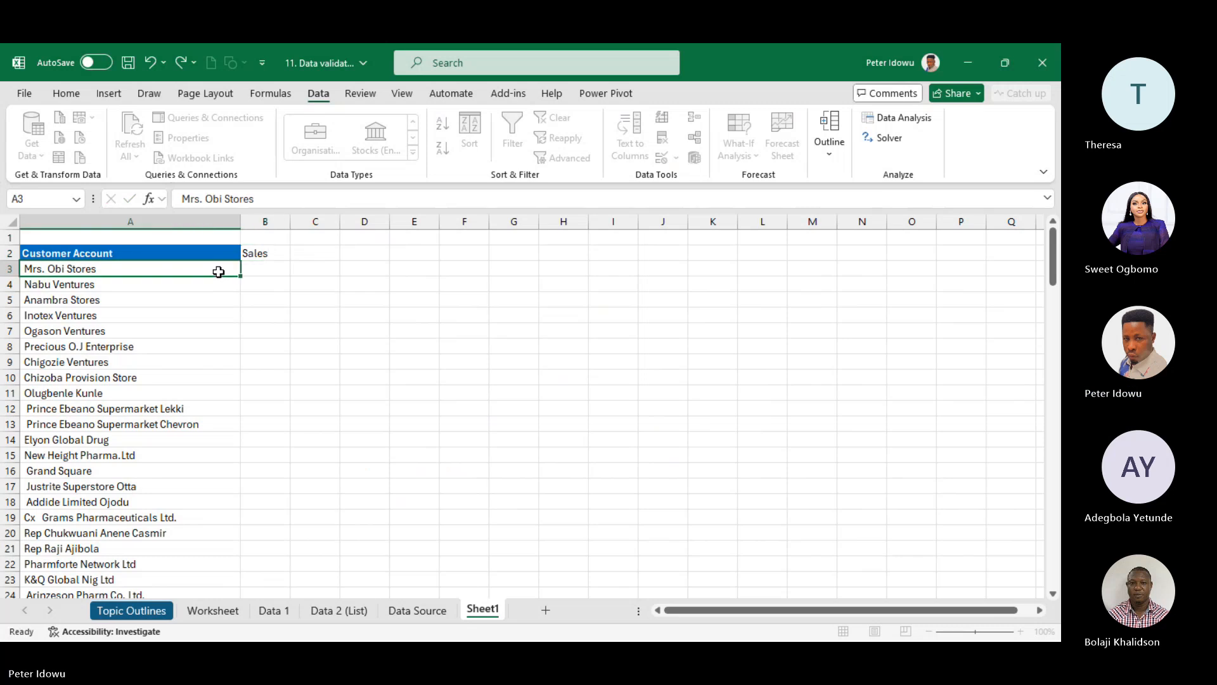
- Clear the account names below the Customer Account header
key(ctrl+shift+Down)
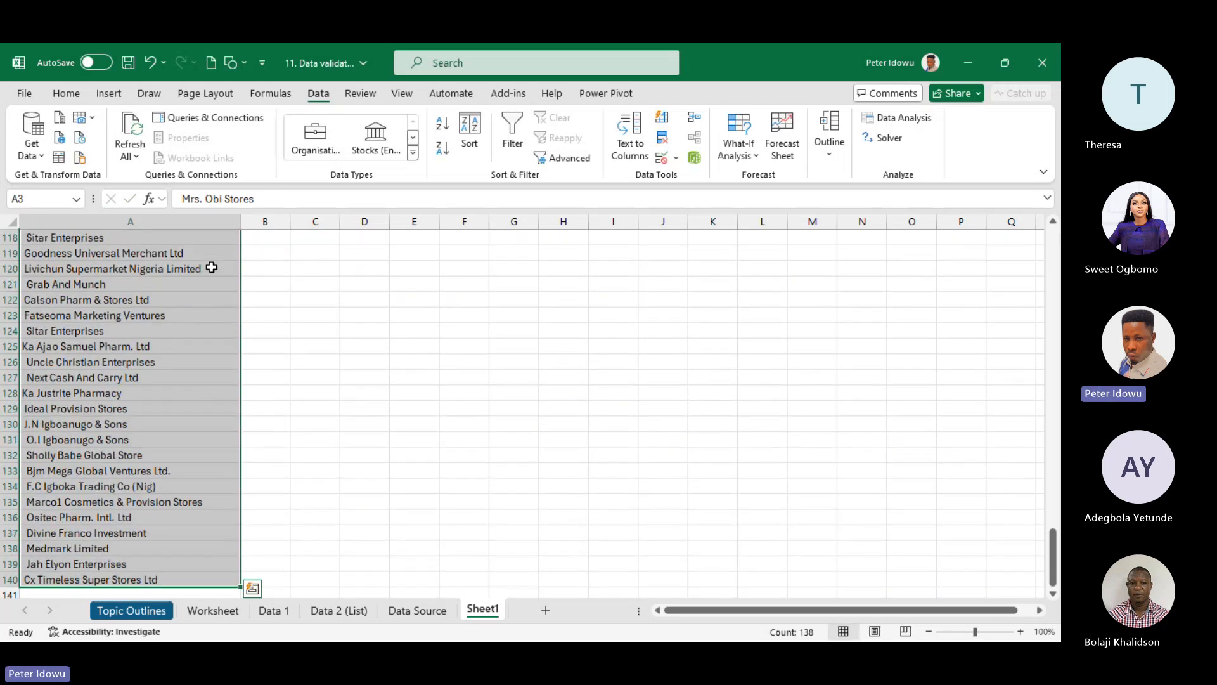
right_click(212, 268)
click(267, 332)
- Apply a yellow Fill Color to the Sales header cell B2 from the Home tab
click(266, 251)
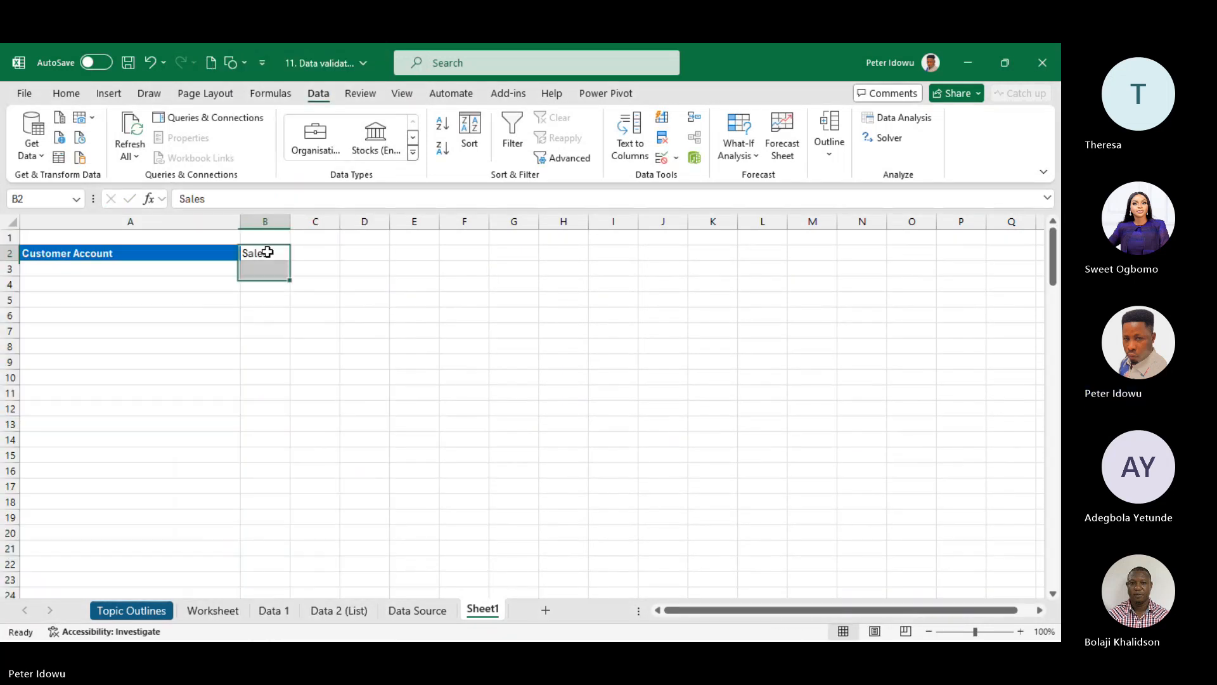
click(278, 199)
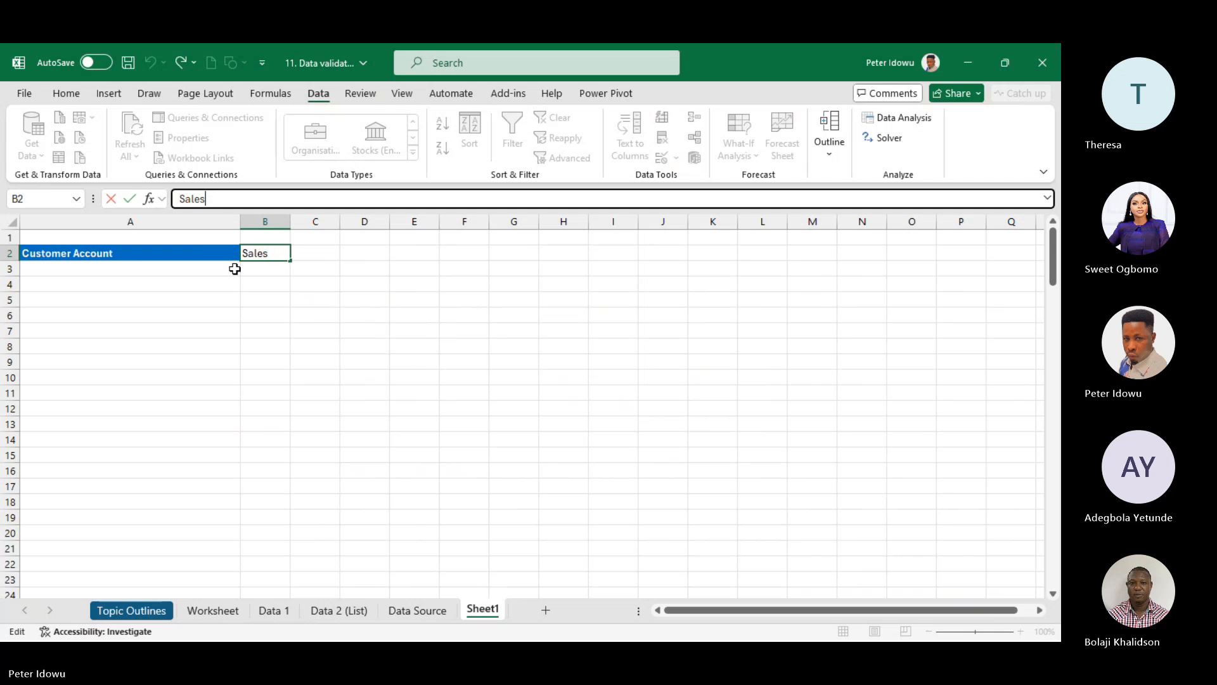
click(66, 93)
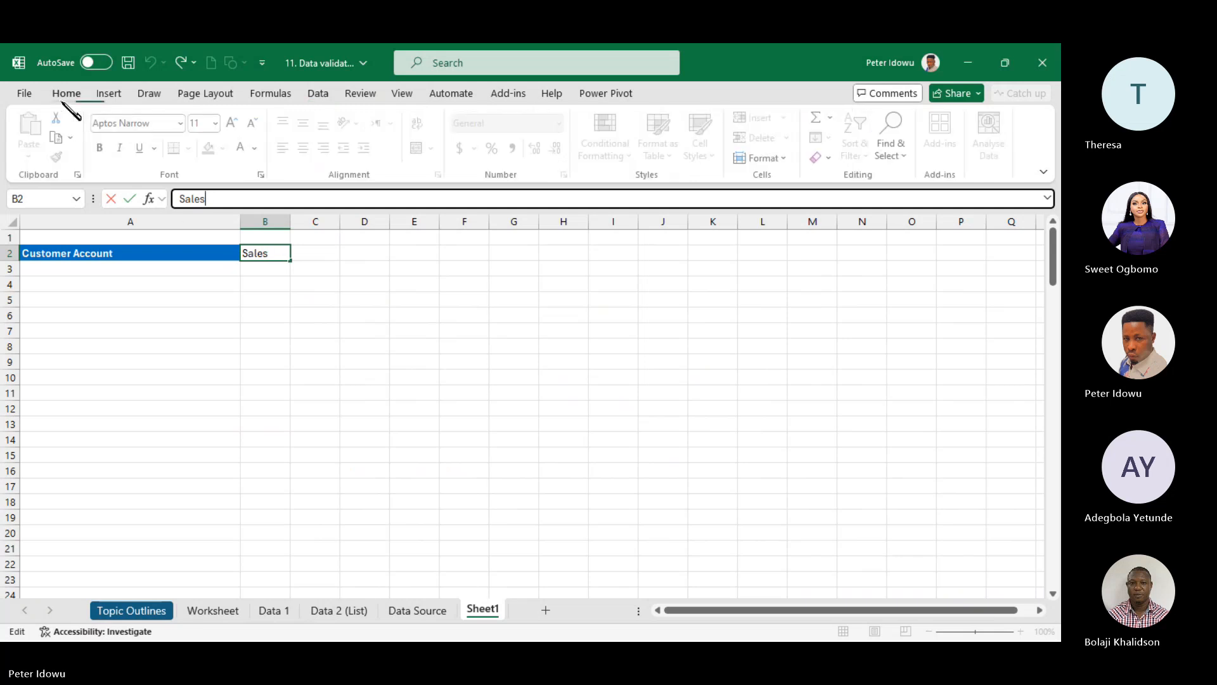
click(267, 245)
click(212, 148)
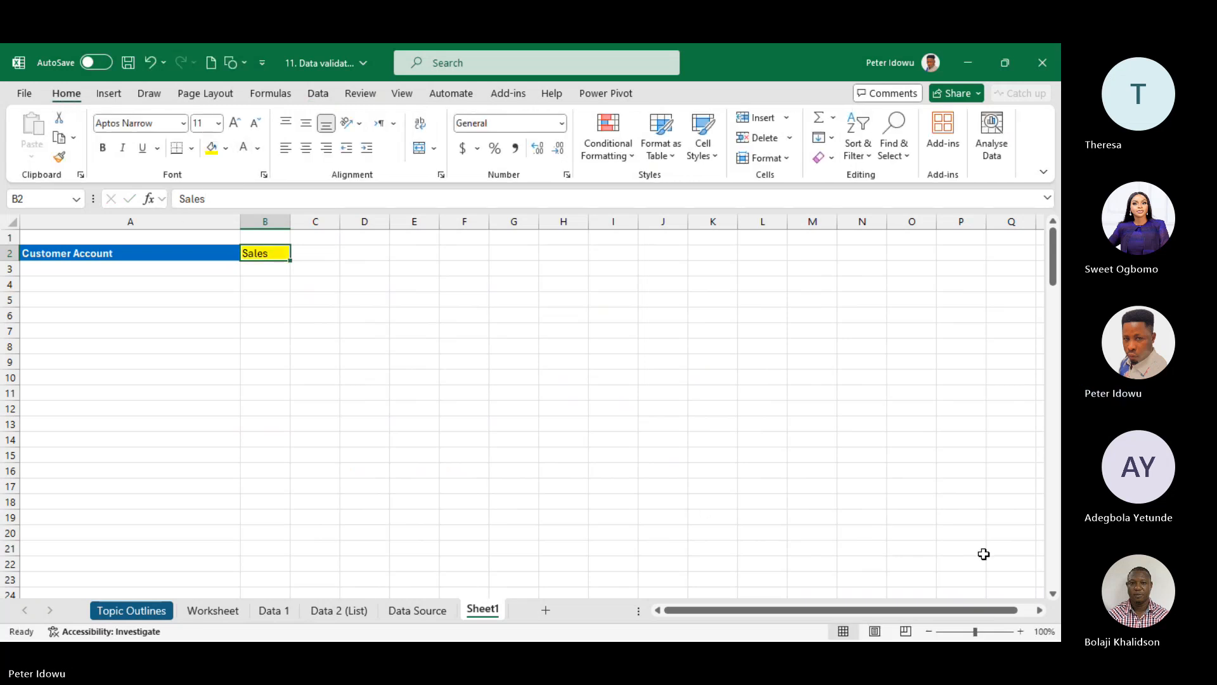
- Zoom in on Sheet1 and select cell A3 under Customer Account
click(1020, 631)
click(1021, 631)
click(1021, 632)
click(1021, 631)
click(1020, 631)
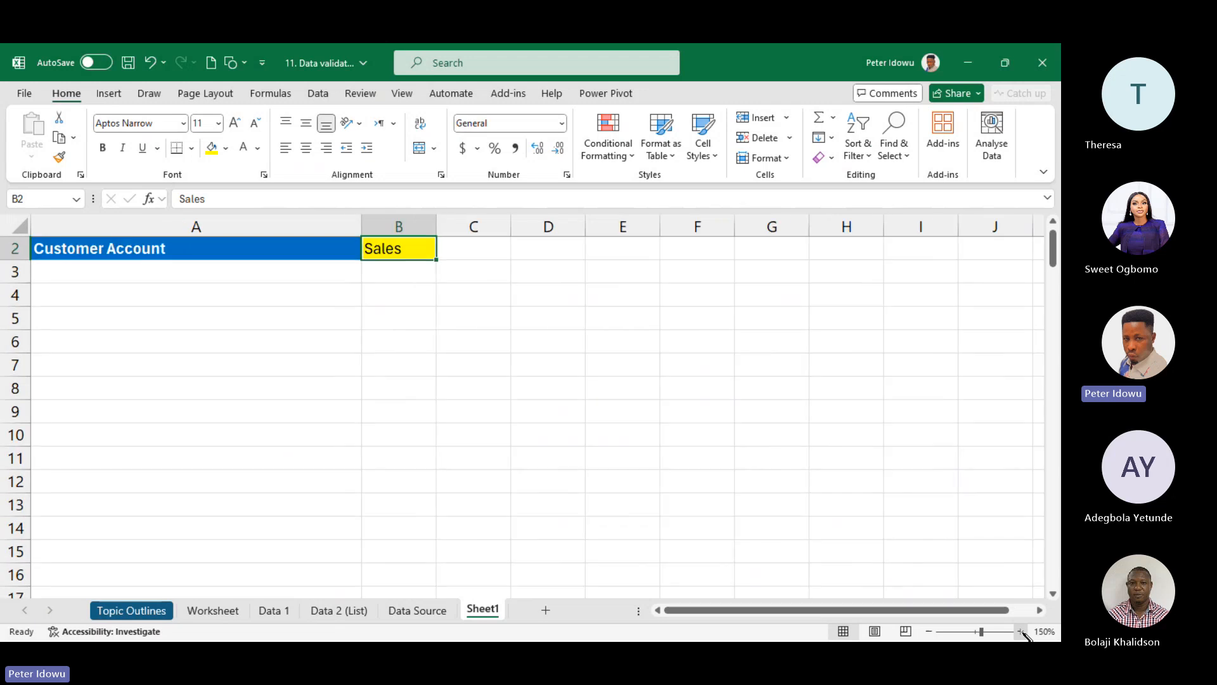
click(1021, 631)
click(1021, 632)
click(1020, 631)
click(1020, 632)
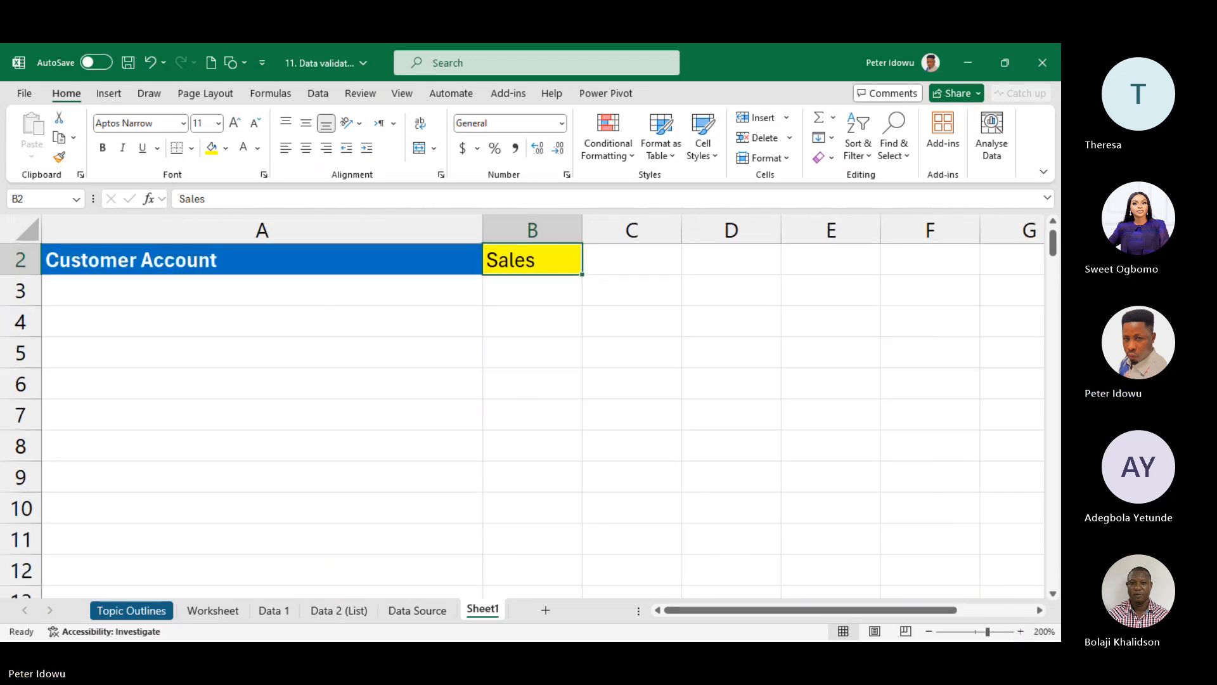
drag(1057, 243, 1055, 239)
click(426, 323)
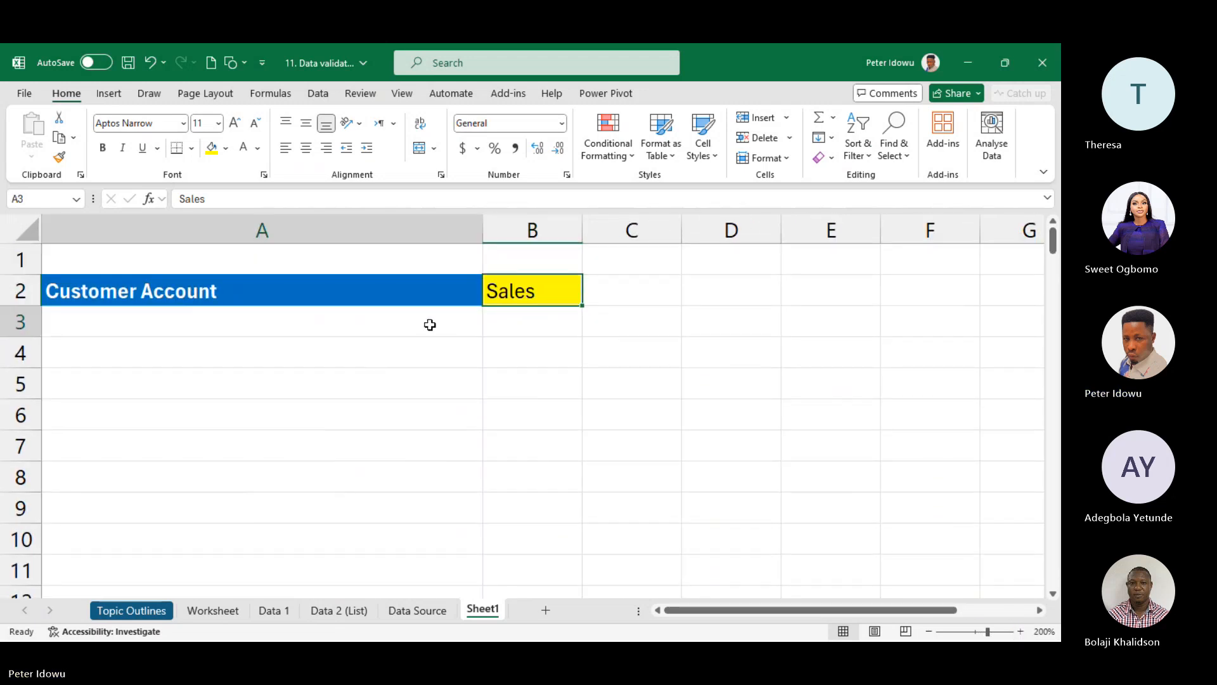
- On the Data Source sheet, select the Customer Account names from A2 down, then return to Sheet1
click(417, 610)
click(212, 280)
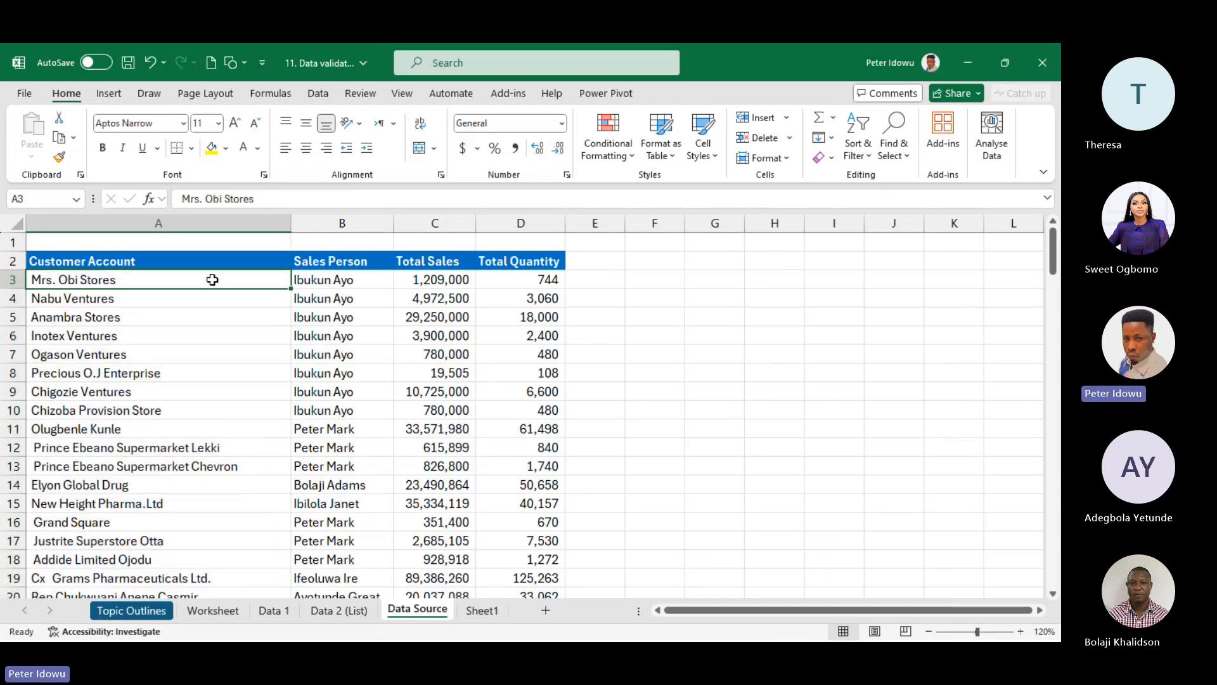
key(ctrl+shift+Down)
drag(1052, 563, 1036, 171)
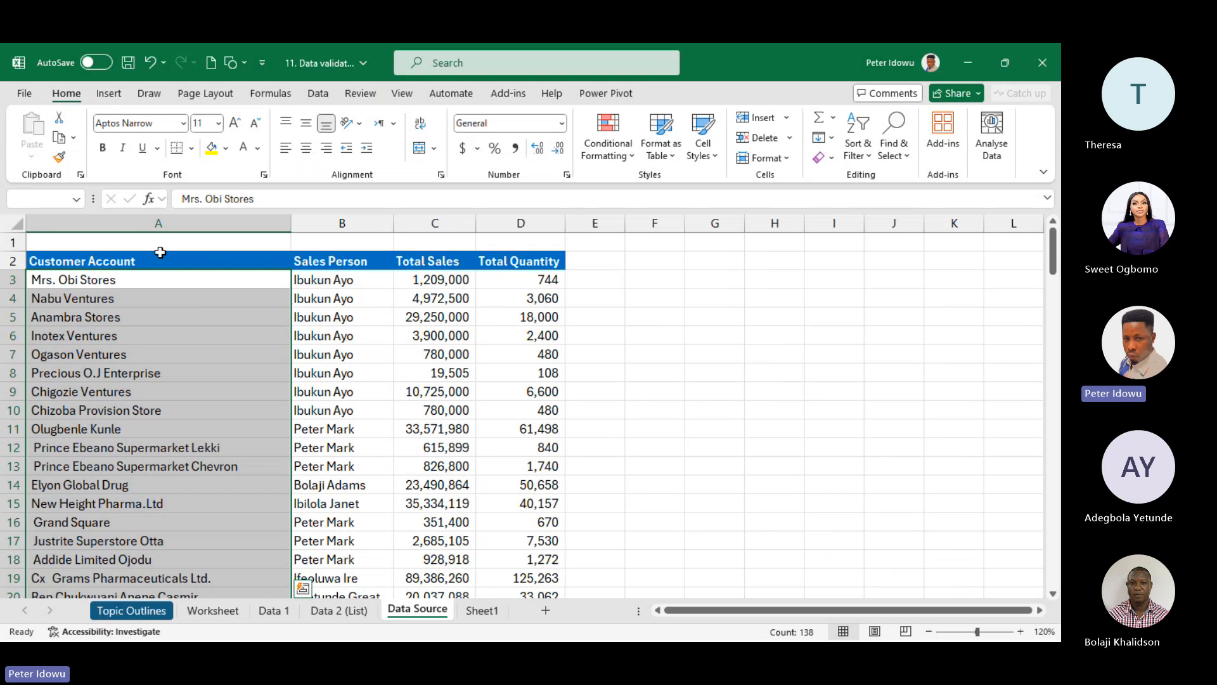
drag(161, 252, 180, 555)
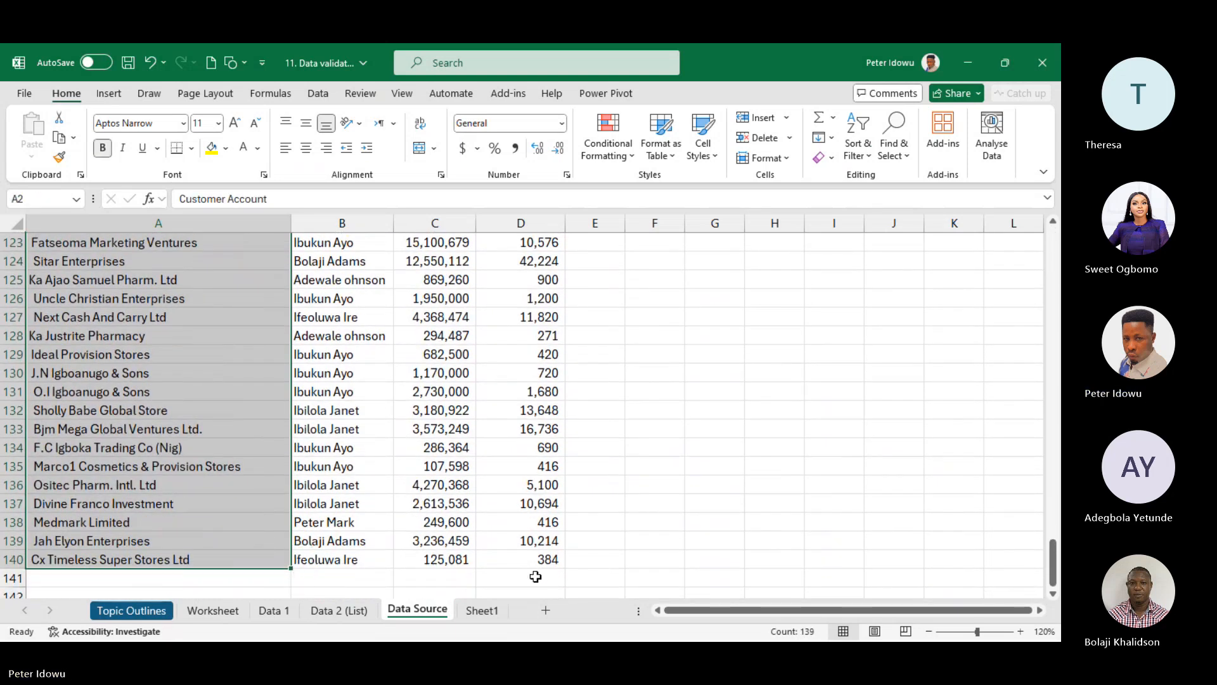
click(482, 610)
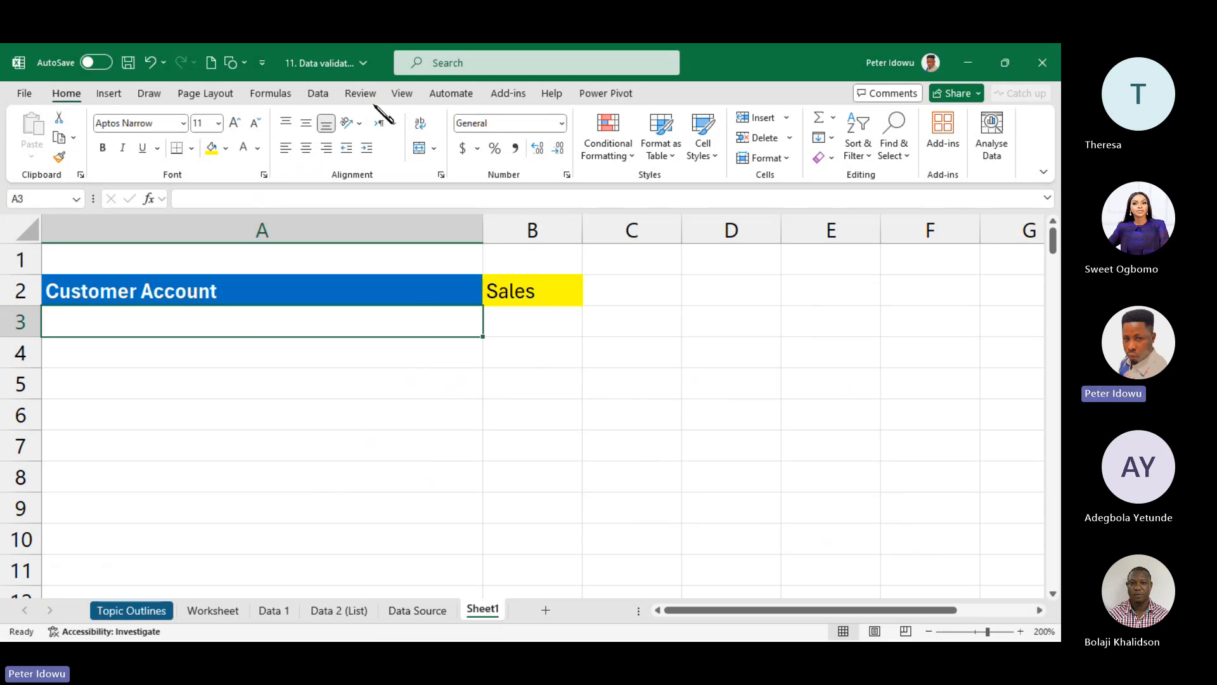
- Open Data Validation for A3 and set Allow to List
click(318, 94)
click(676, 158)
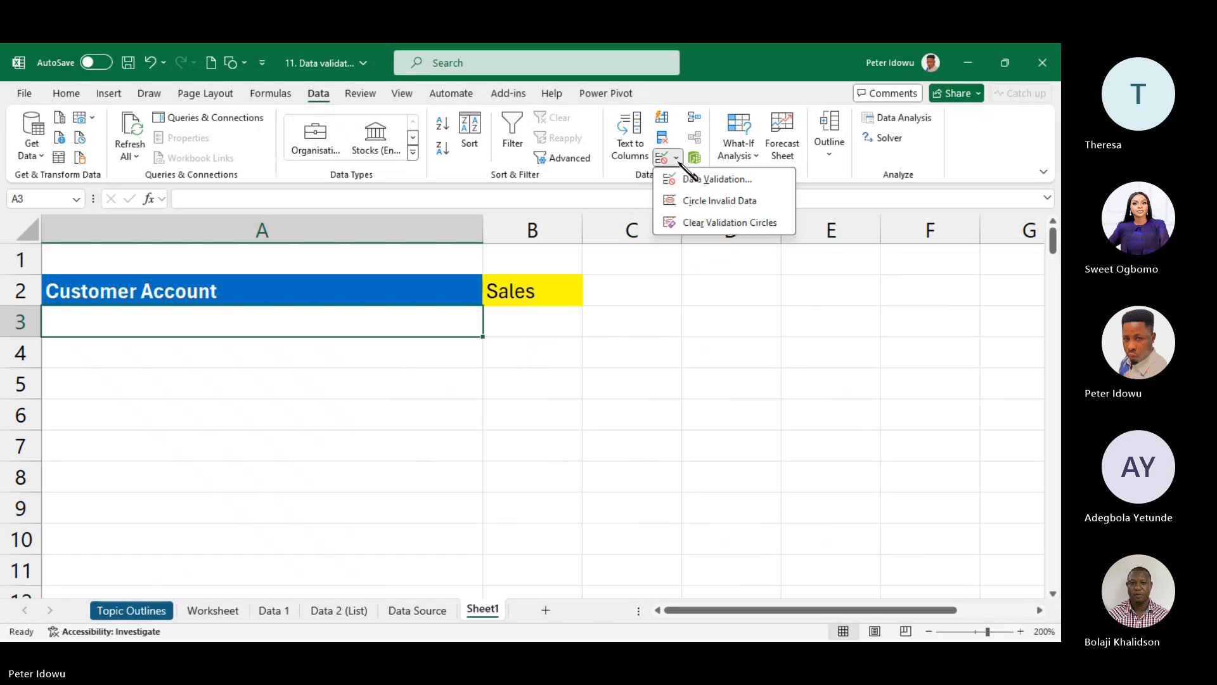
click(698, 180)
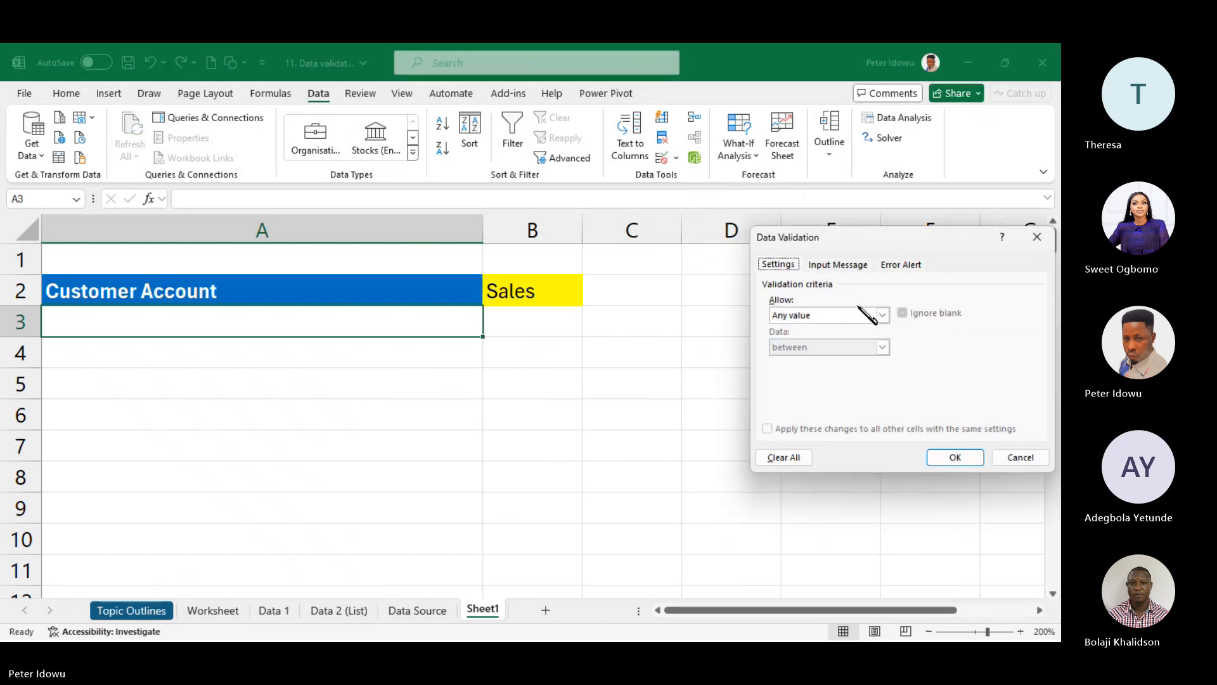
click(880, 315)
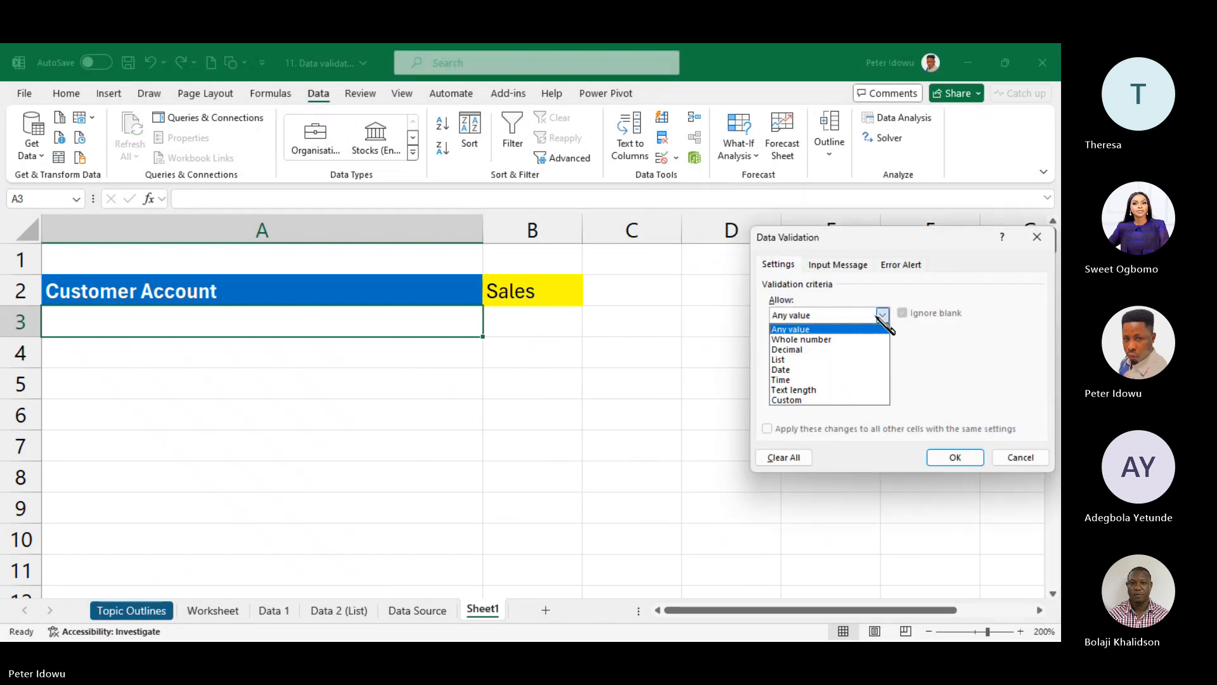
click(834, 366)
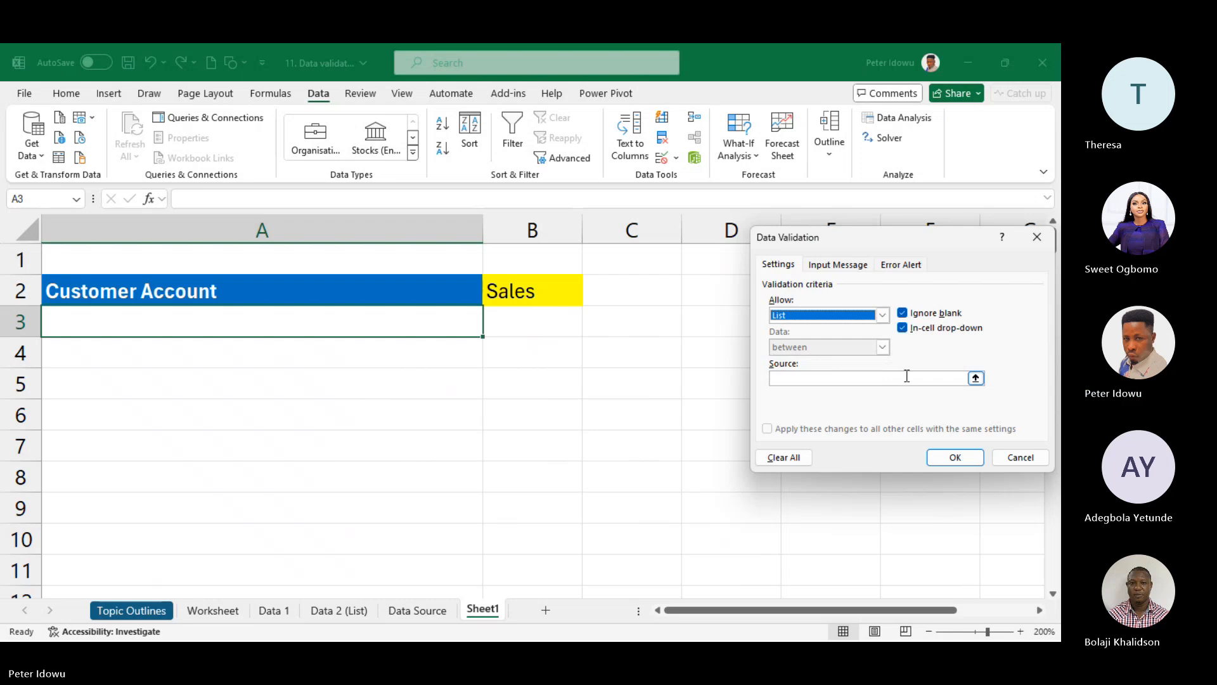
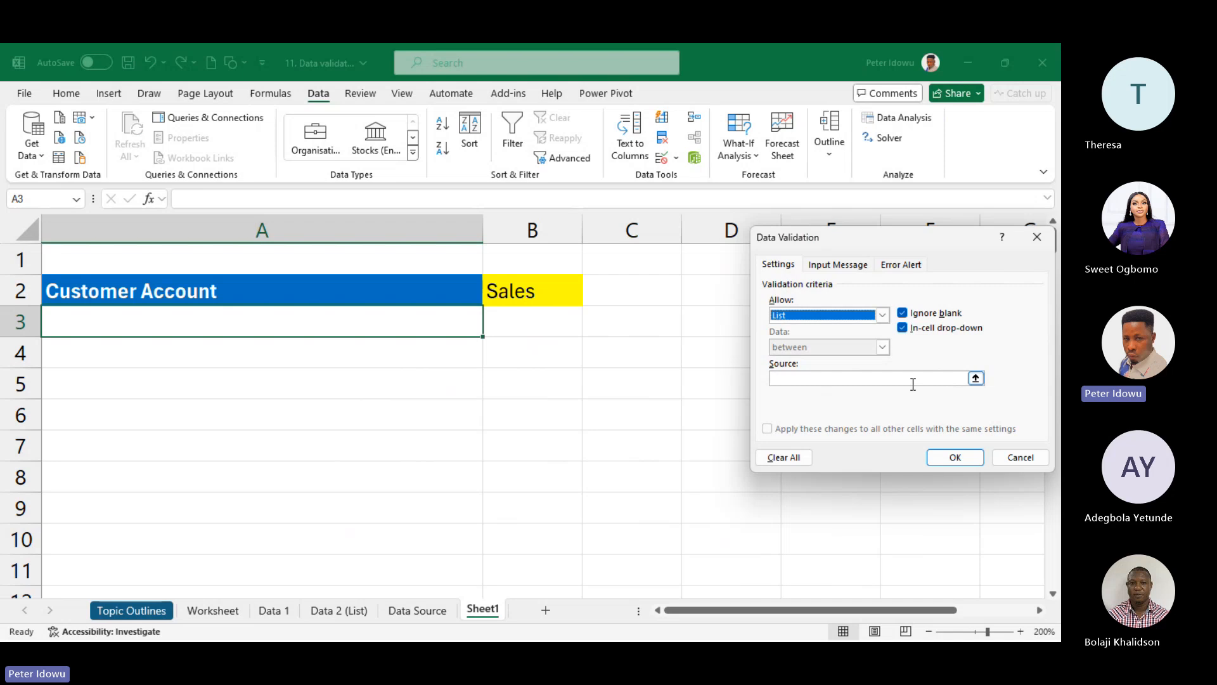
- Set the list source to 'Data Source'!A3:A140, confirm, and open A3's new drop-down
click(975, 378)
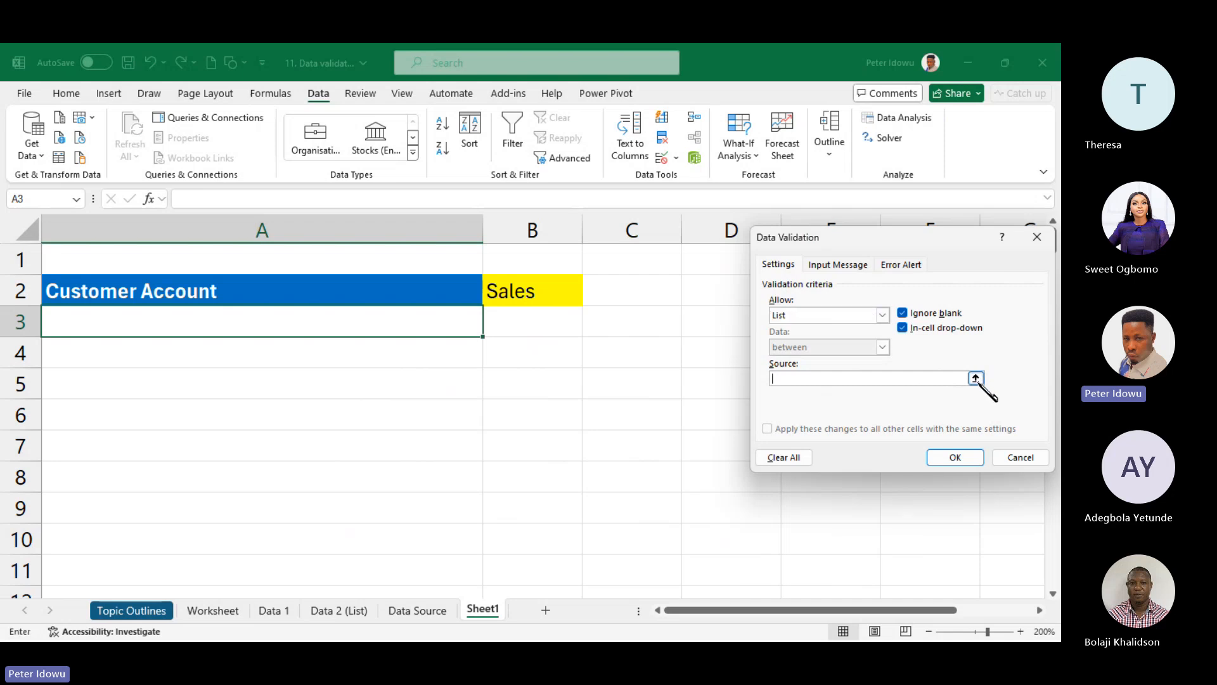
click(430, 611)
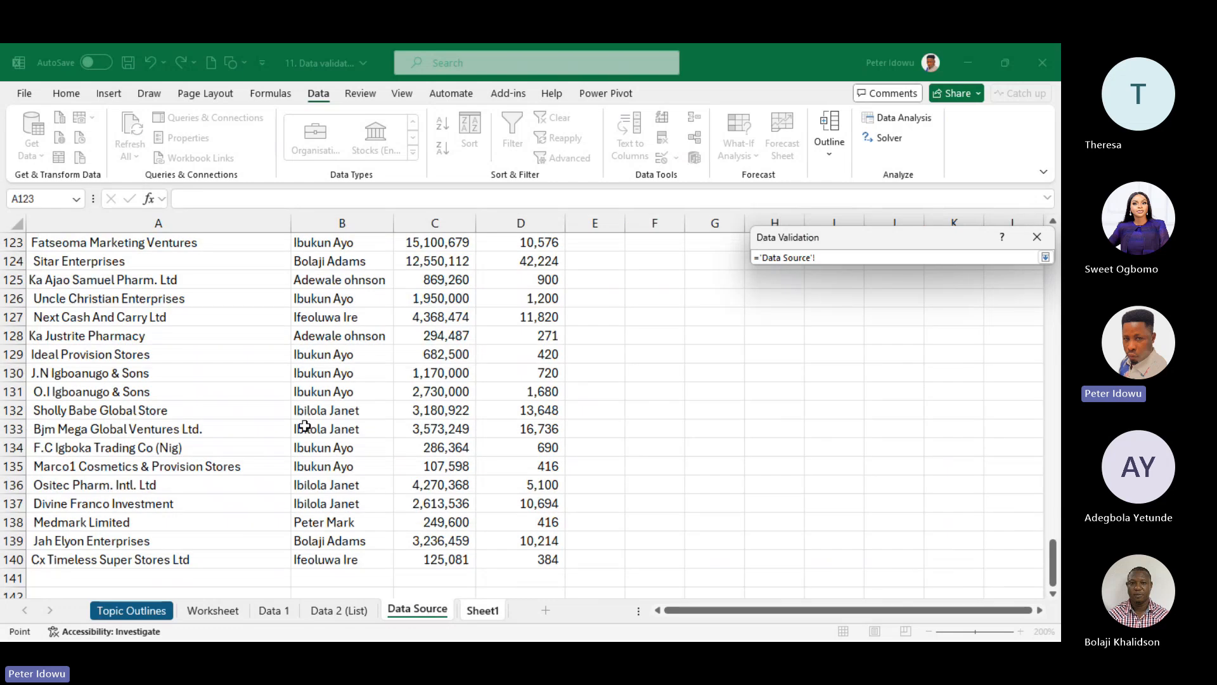
scroll(1059, 462, up, 1)
drag(1052, 555, 1053, 263)
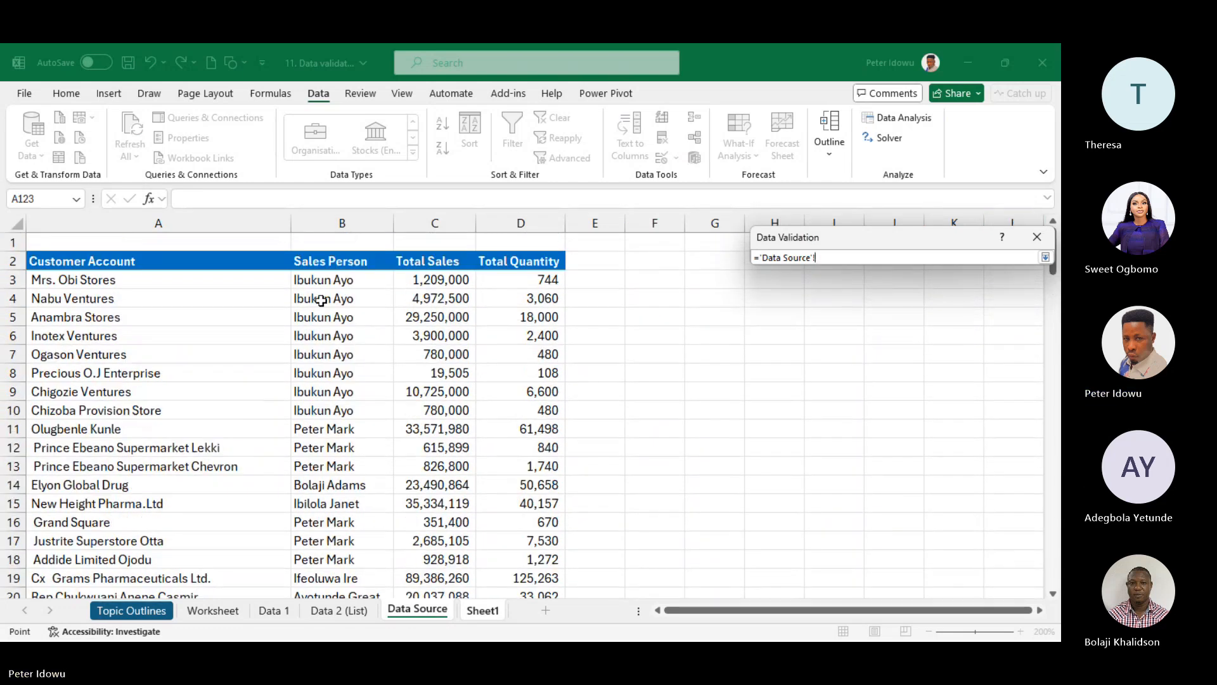
click(251, 281)
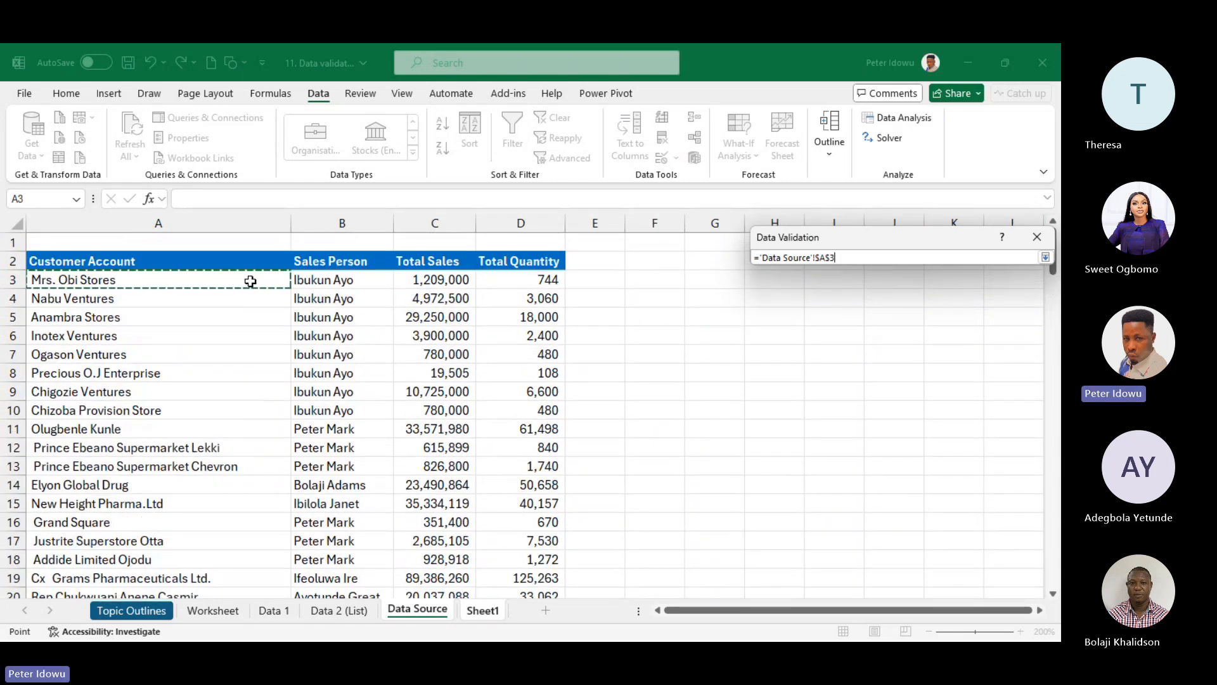
key(ctrl+shift+Down)
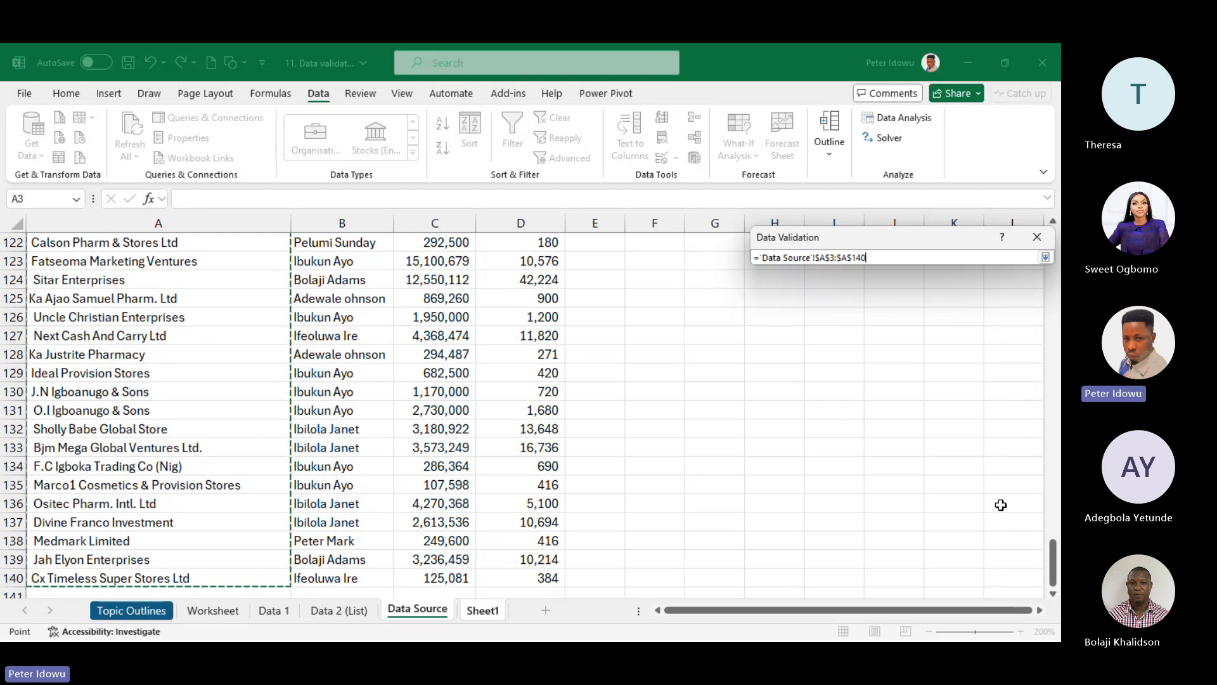
drag(1053, 558, 1046, 254)
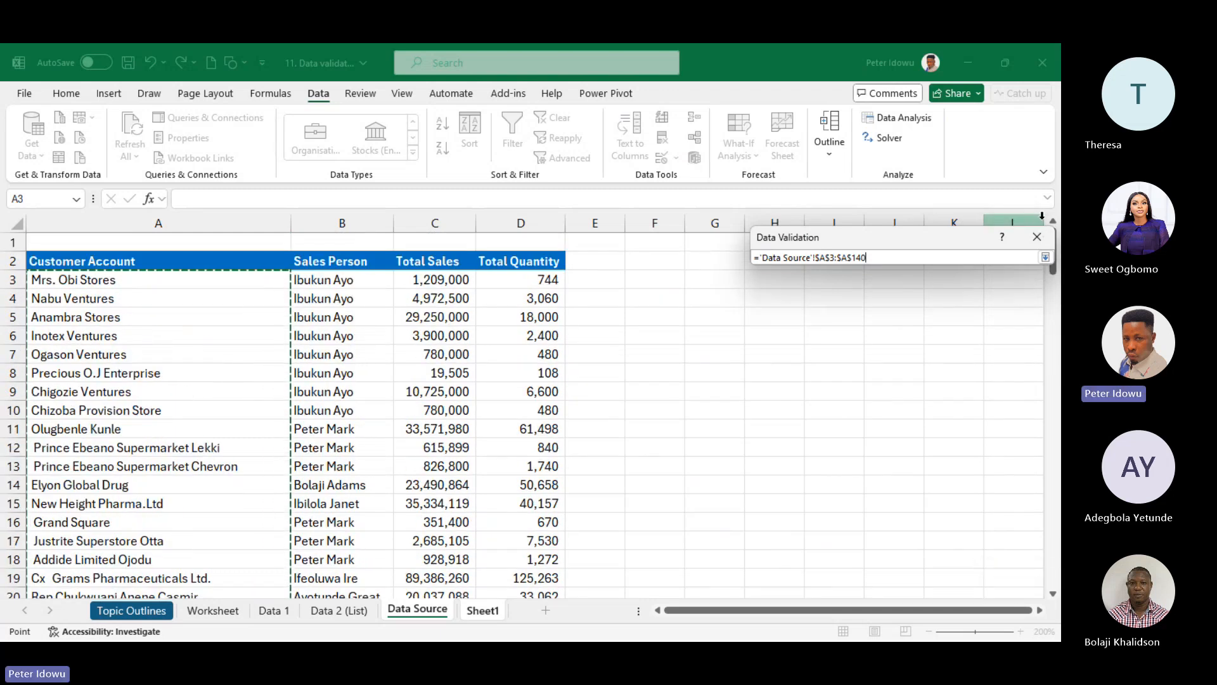
click(1044, 257)
click(954, 457)
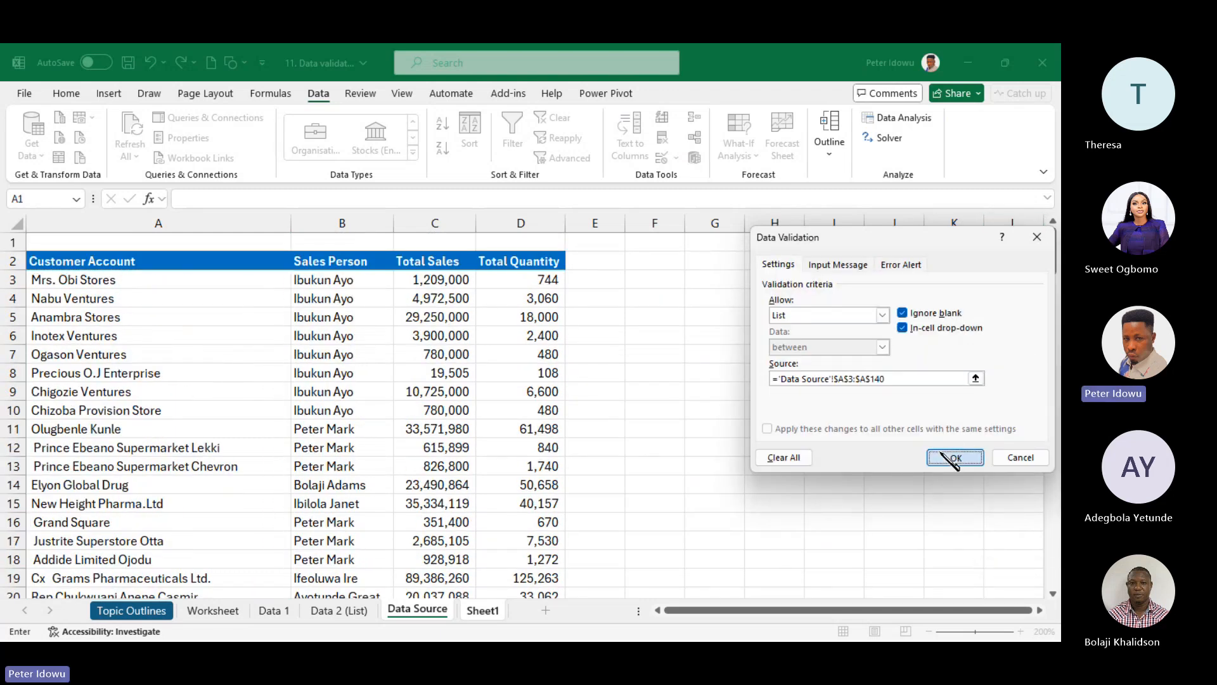
click(491, 328)
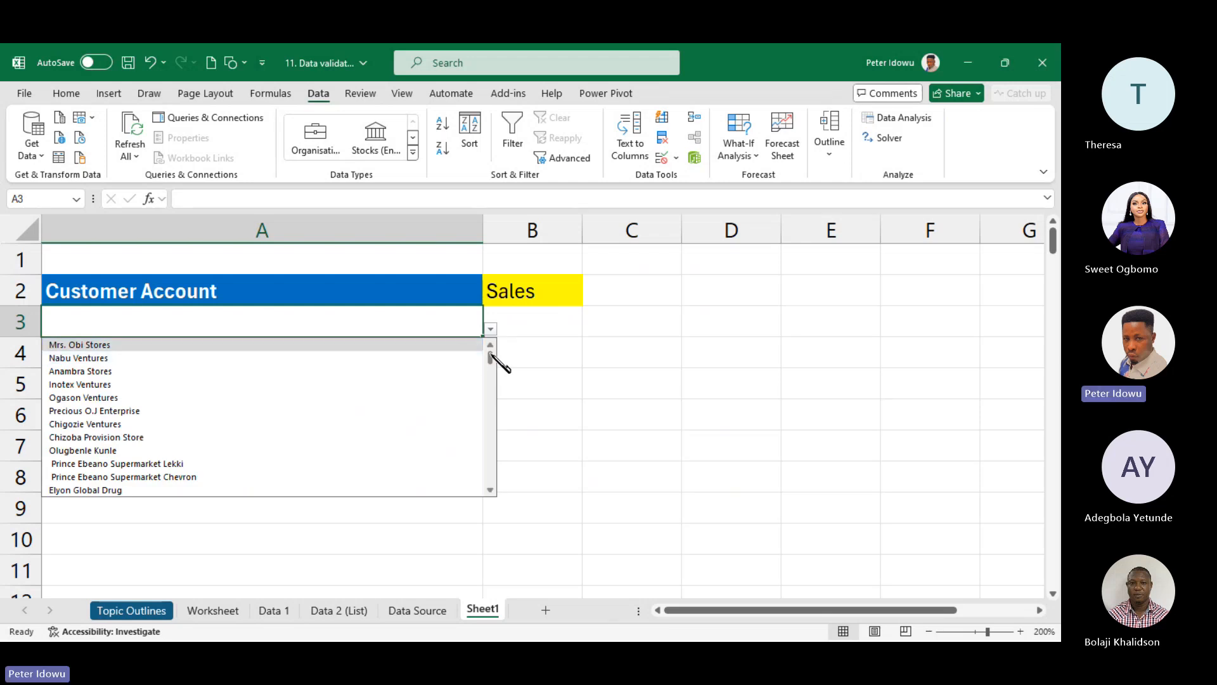
- Turn on filters for the Data Source header row A2:D2
drag(492, 354, 476, 315)
click(612, 465)
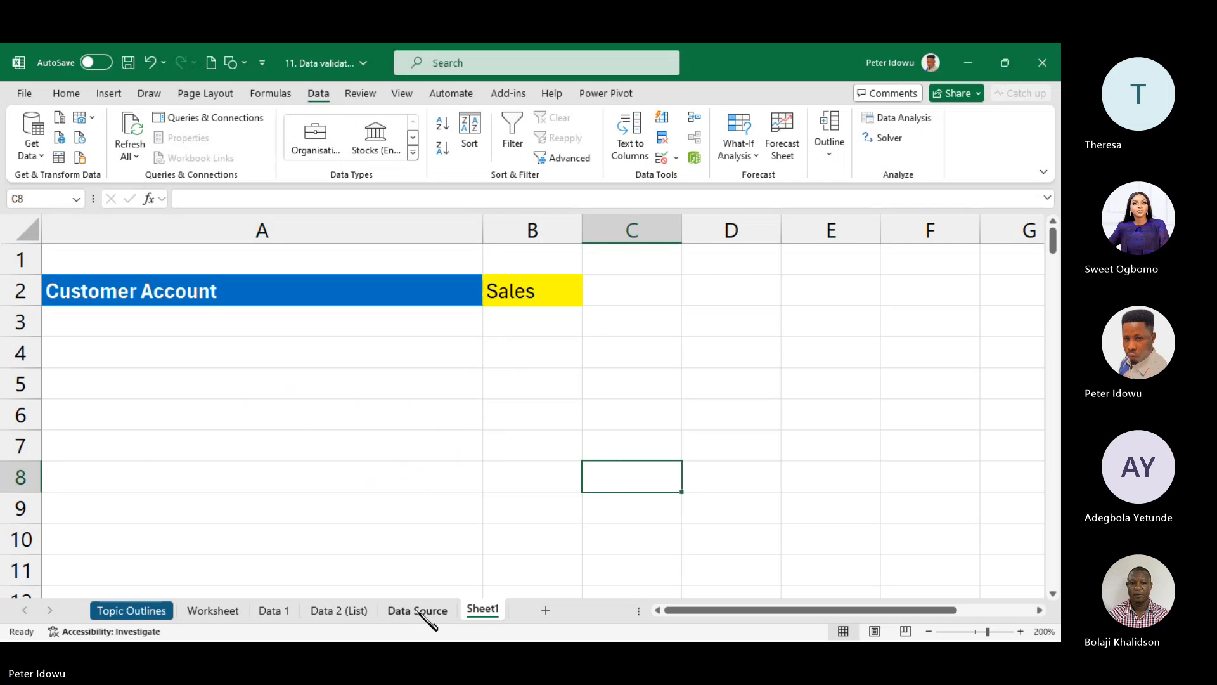
click(417, 610)
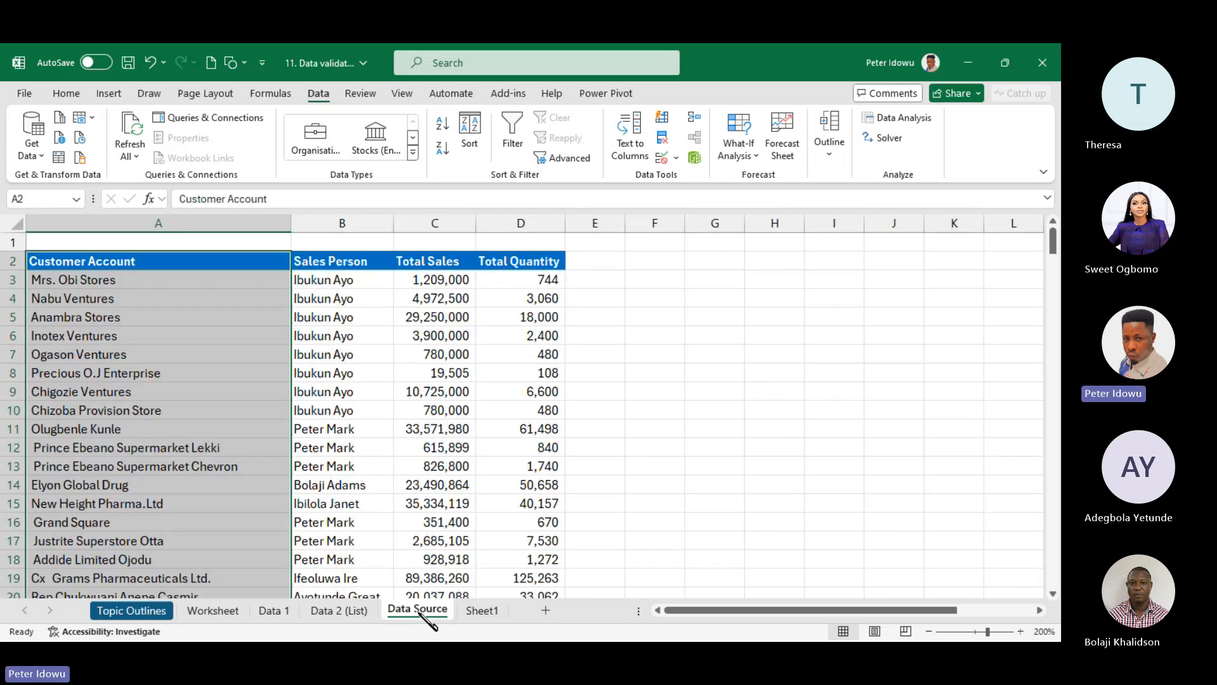
click(112, 266)
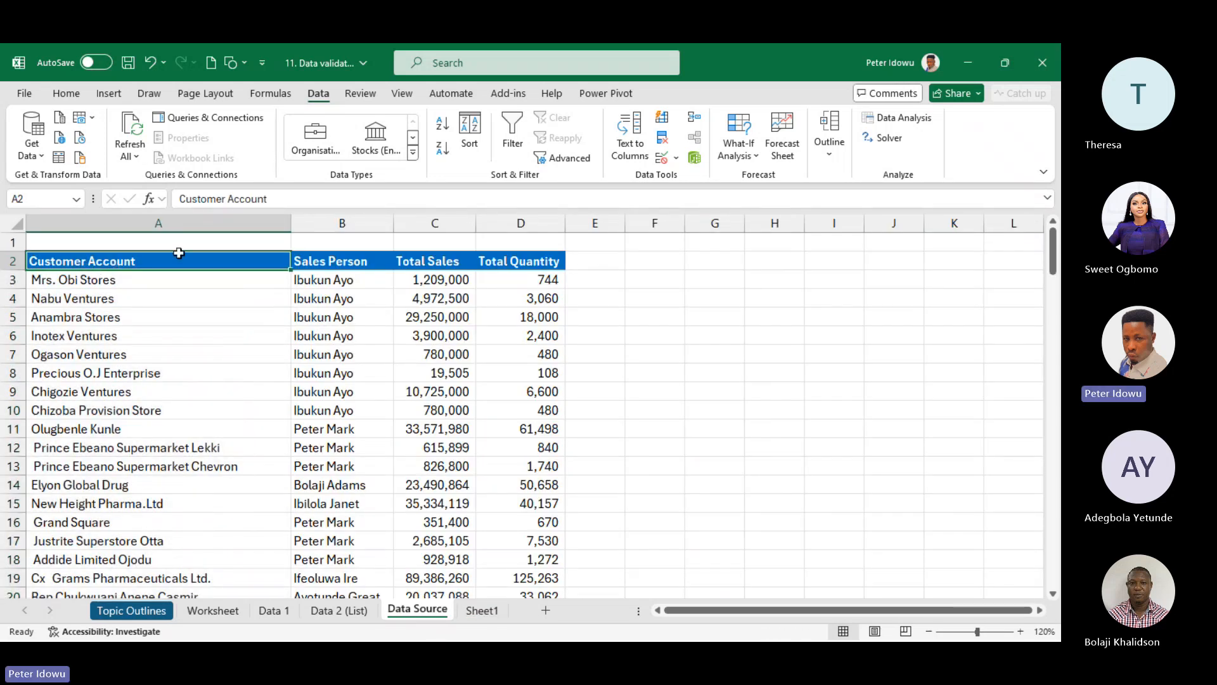
drag(179, 253, 520, 256)
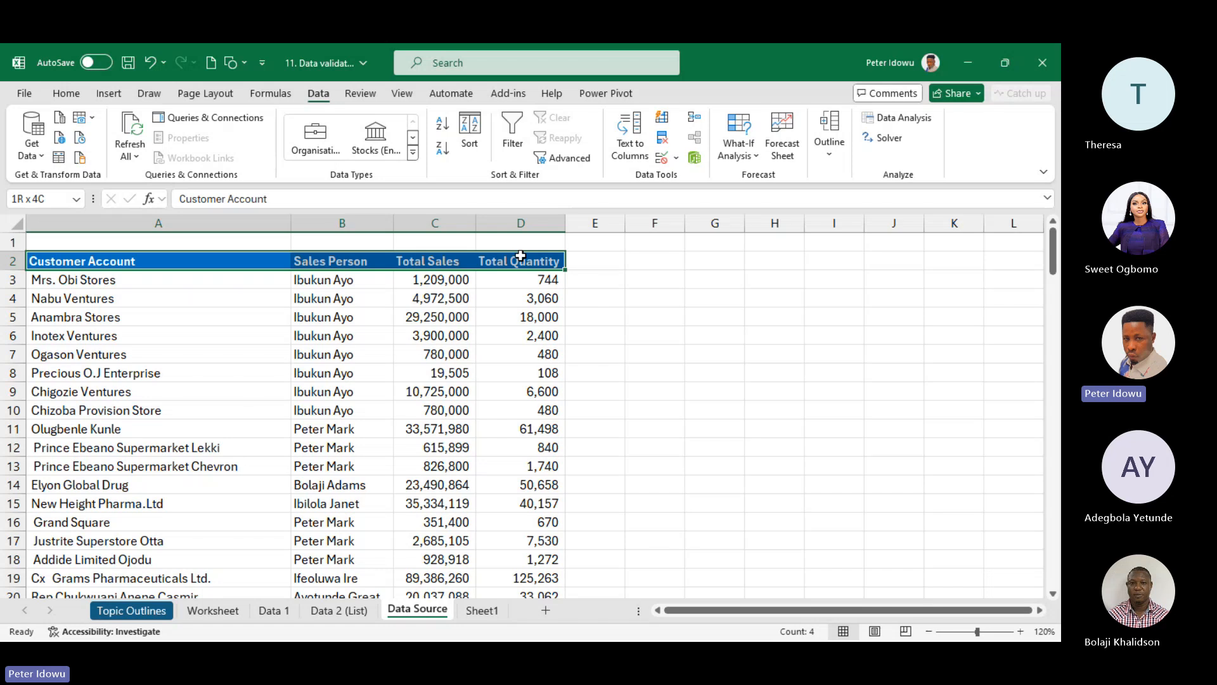
click(512, 133)
- Sort the Customer Account column A to Z and return to Sheet1
click(283, 261)
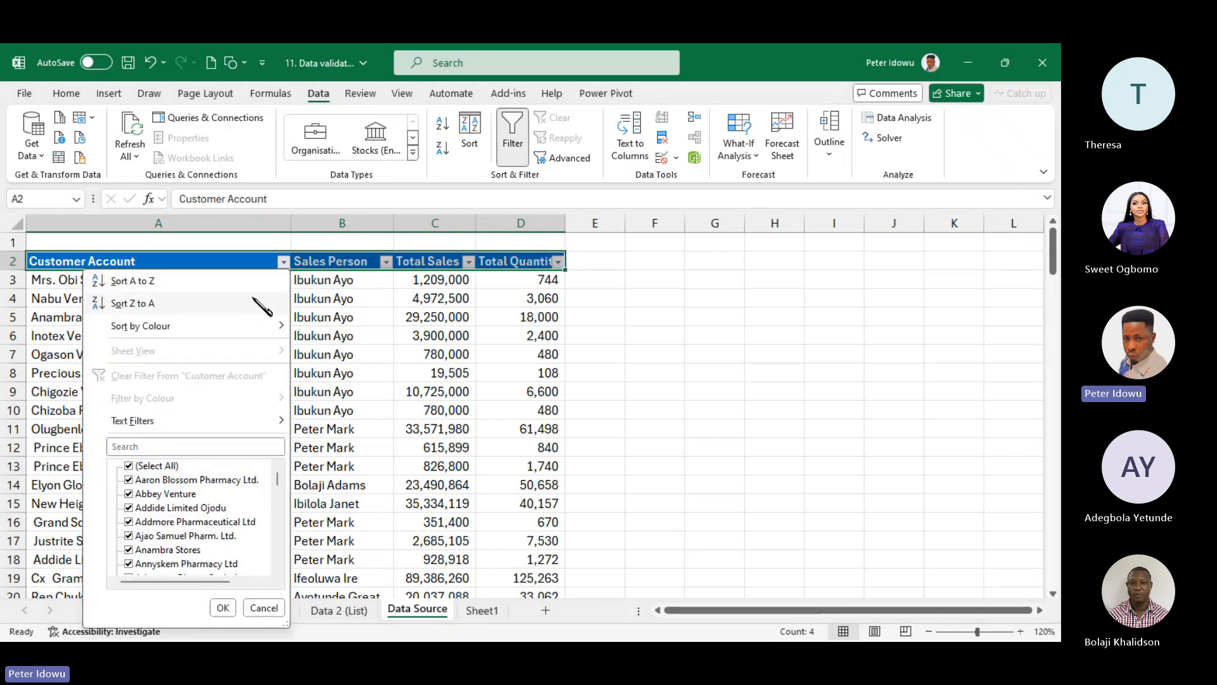
click(233, 287)
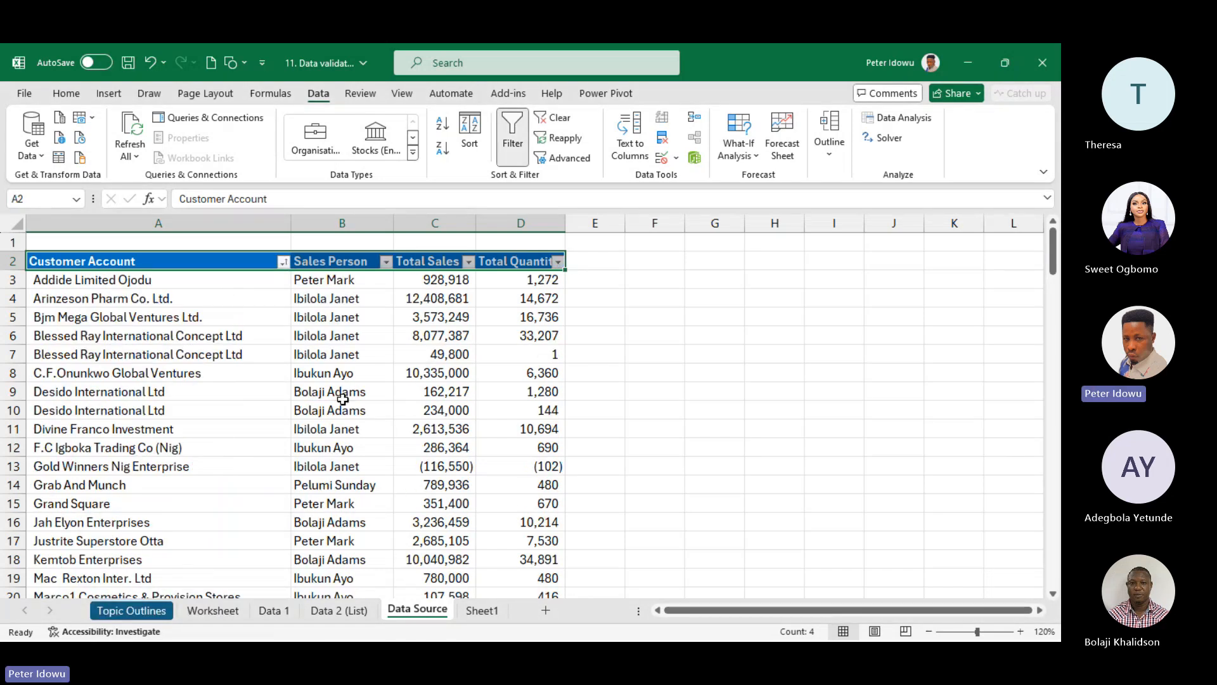
click(483, 610)
- Choose Arinzeson Pharm Co. Ltd. from A3's drop-down list
click(432, 323)
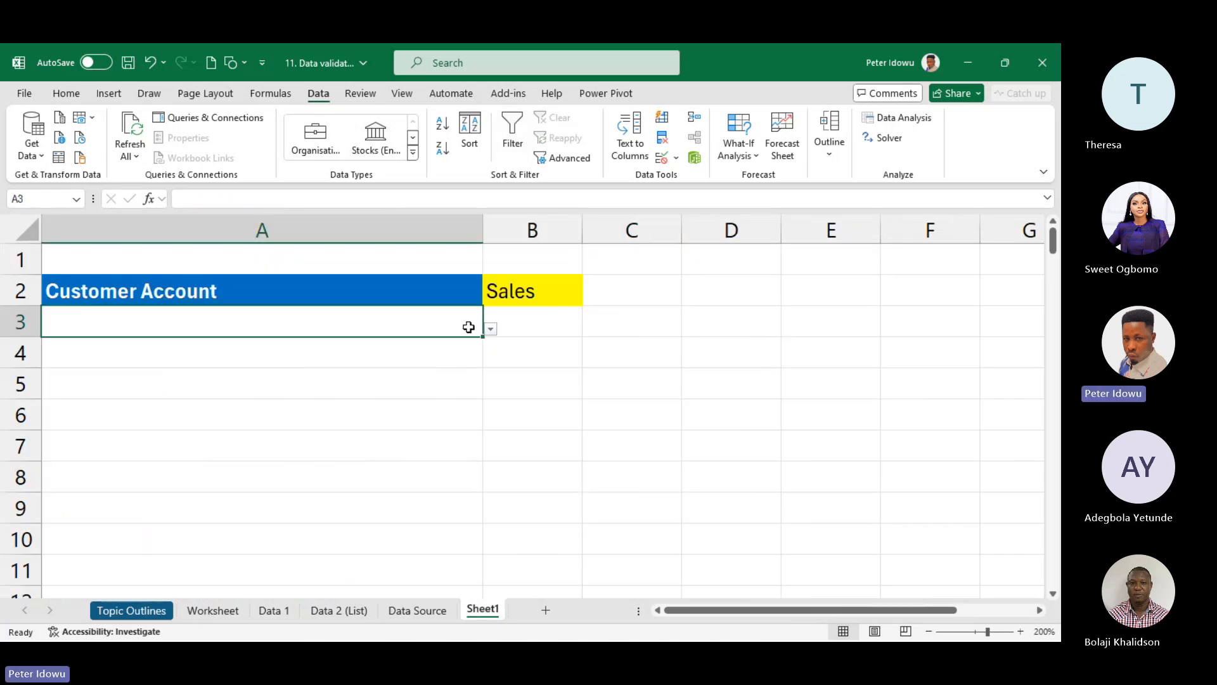
click(492, 330)
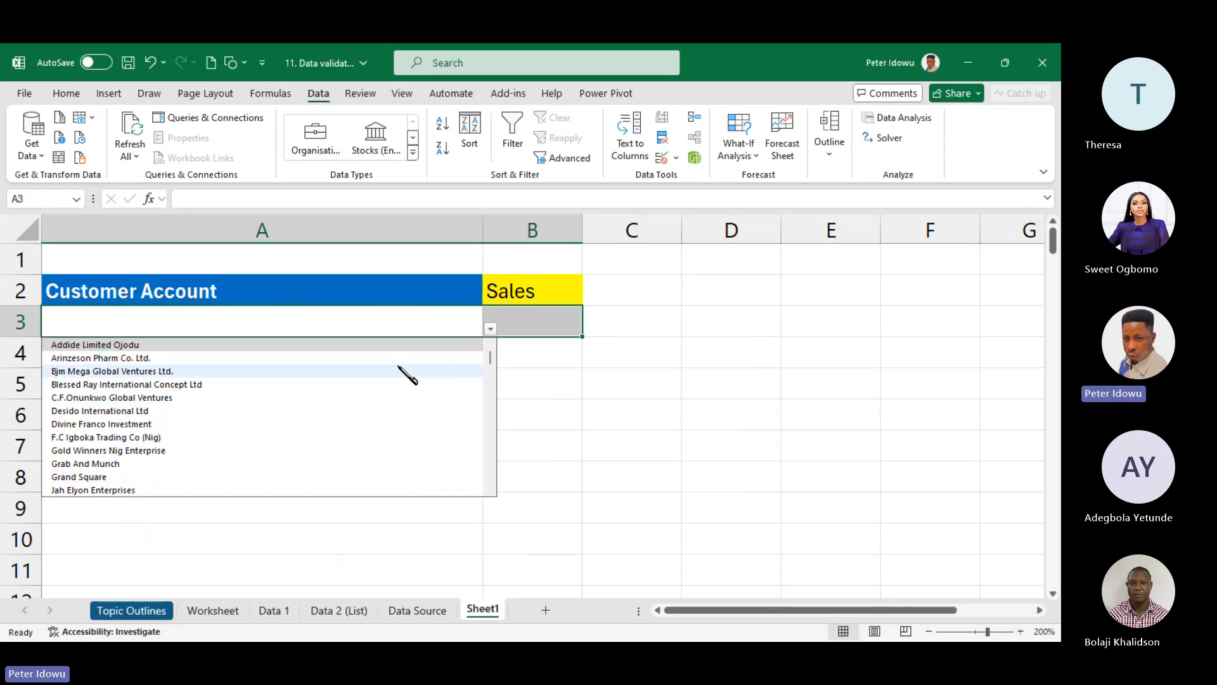
click(340, 358)
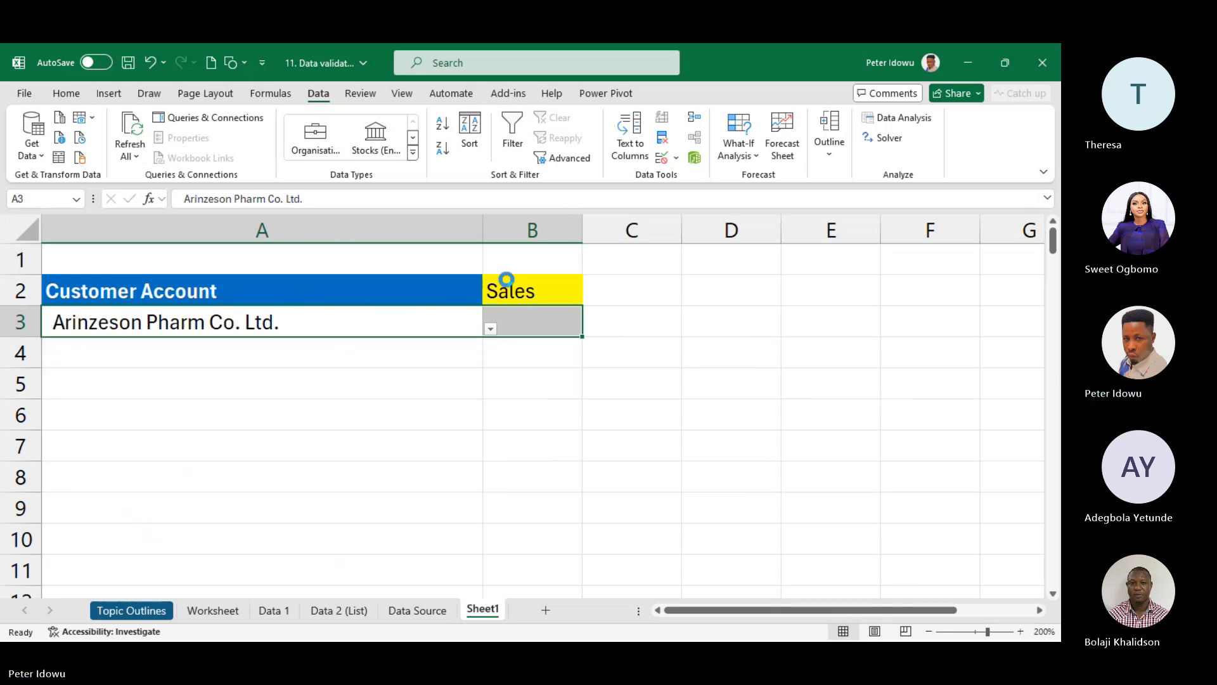
- Widen column B, select B3, and briefly check the sorted Data Source sheet
drag(580, 217, 637, 216)
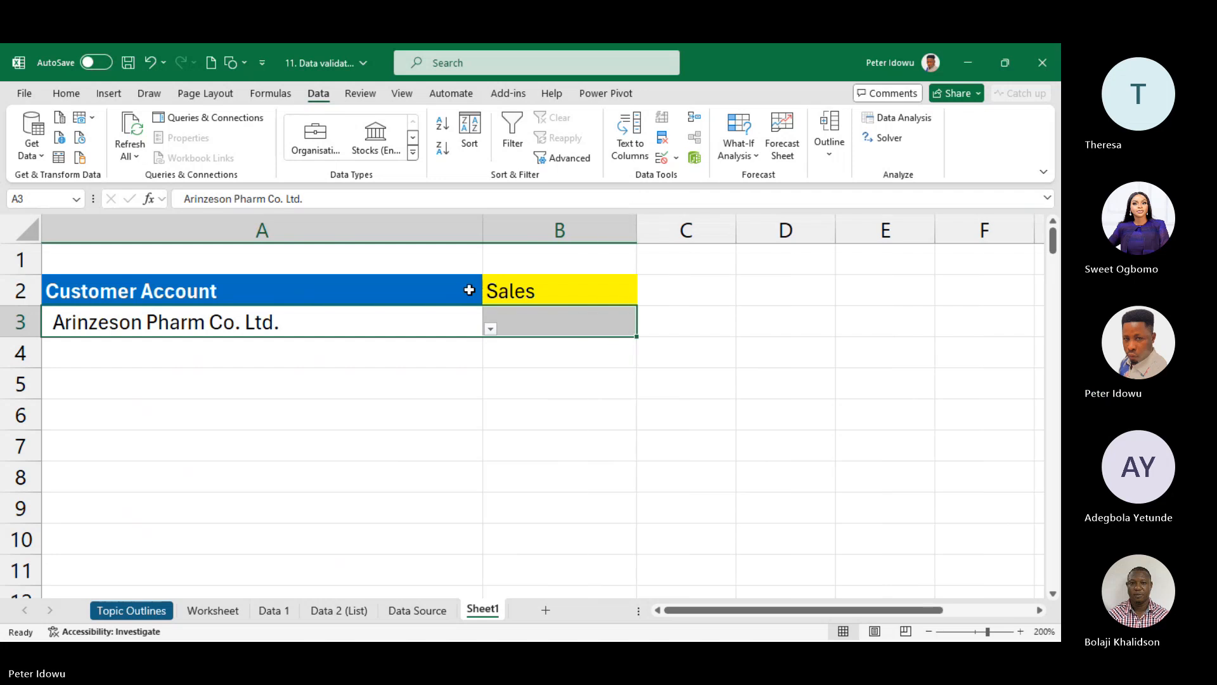
click(429, 315)
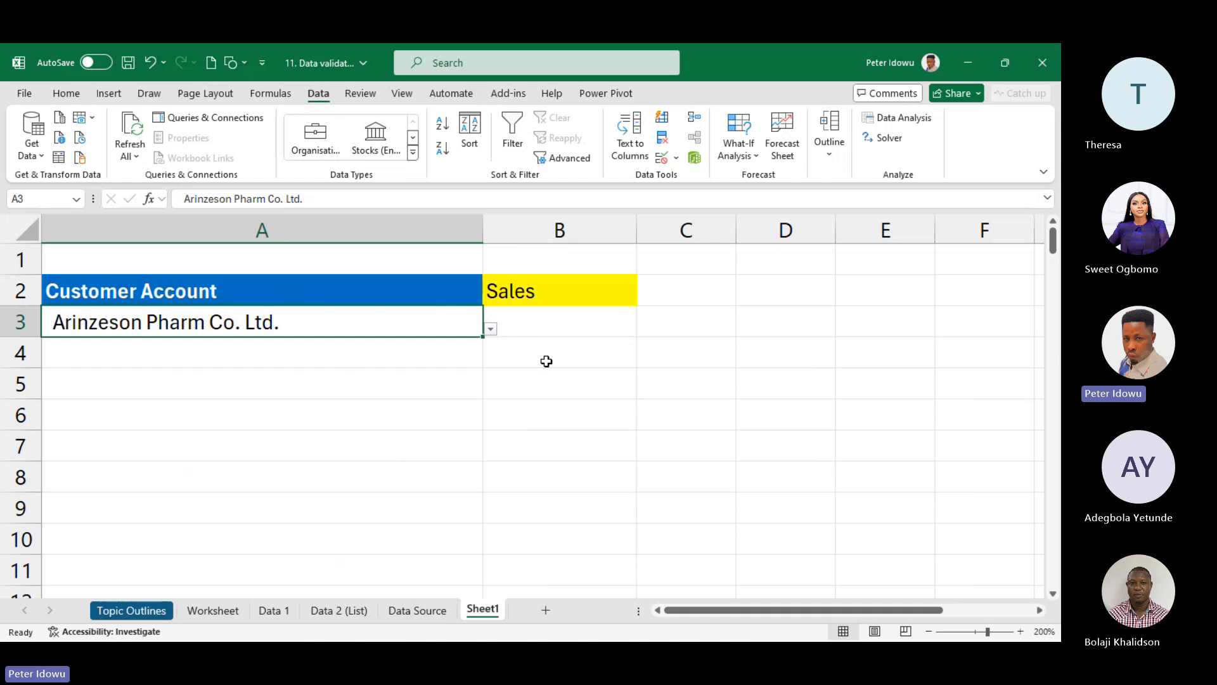
click(566, 319)
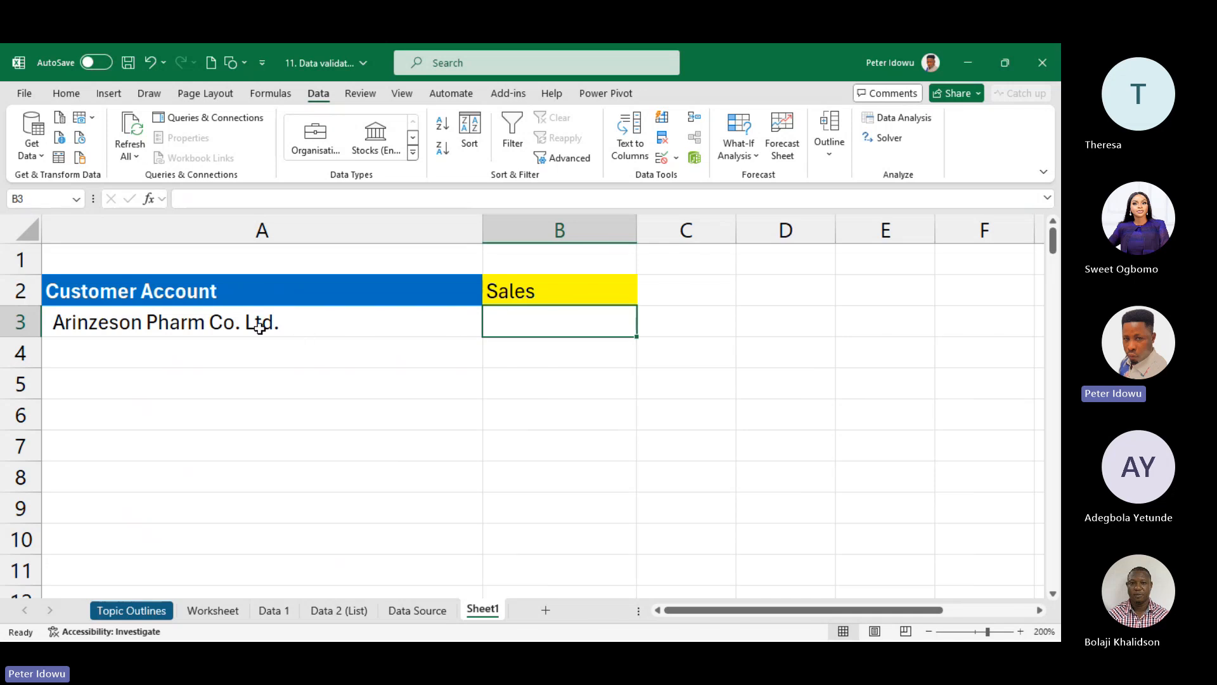
click(416, 611)
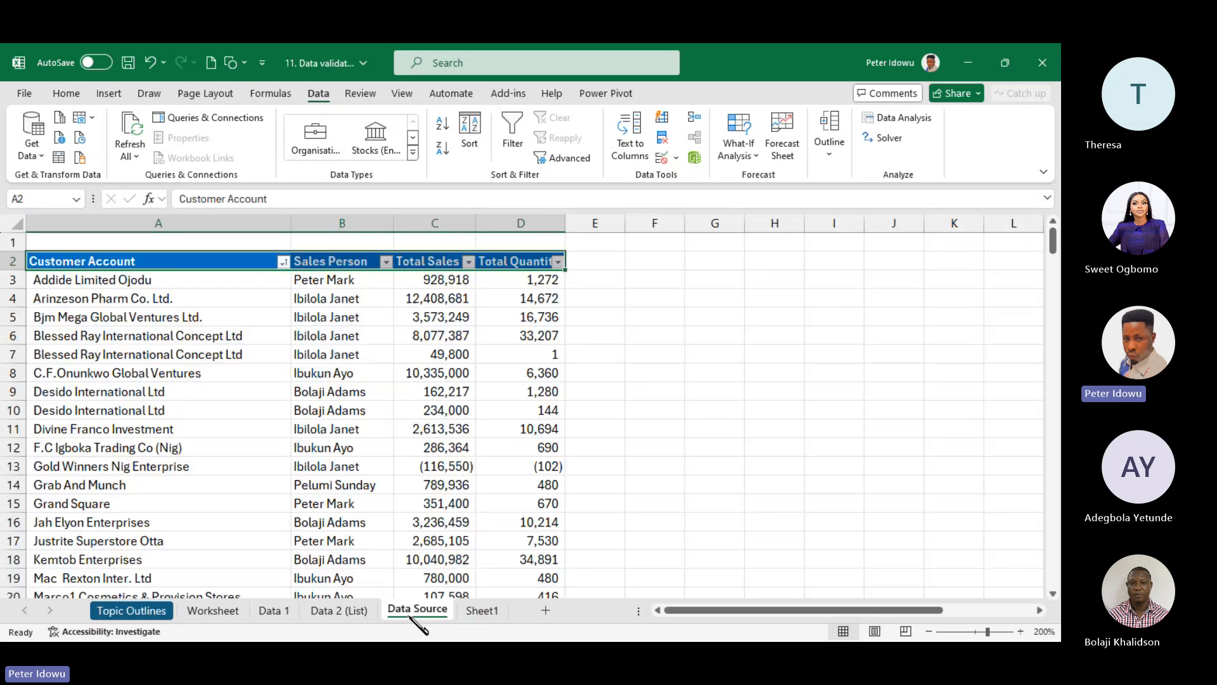
click(482, 610)
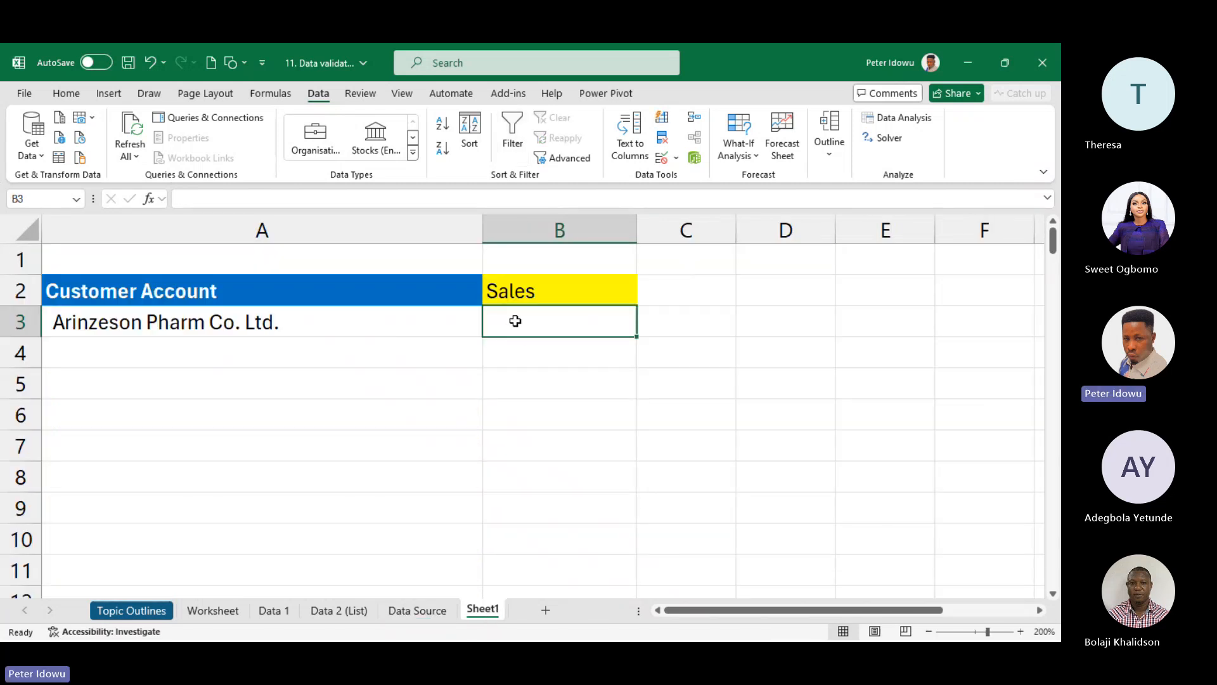
- Start an XLOOKUP in B3 matching A3 against 'Data Source'!$A$3:$A$140
text(=)
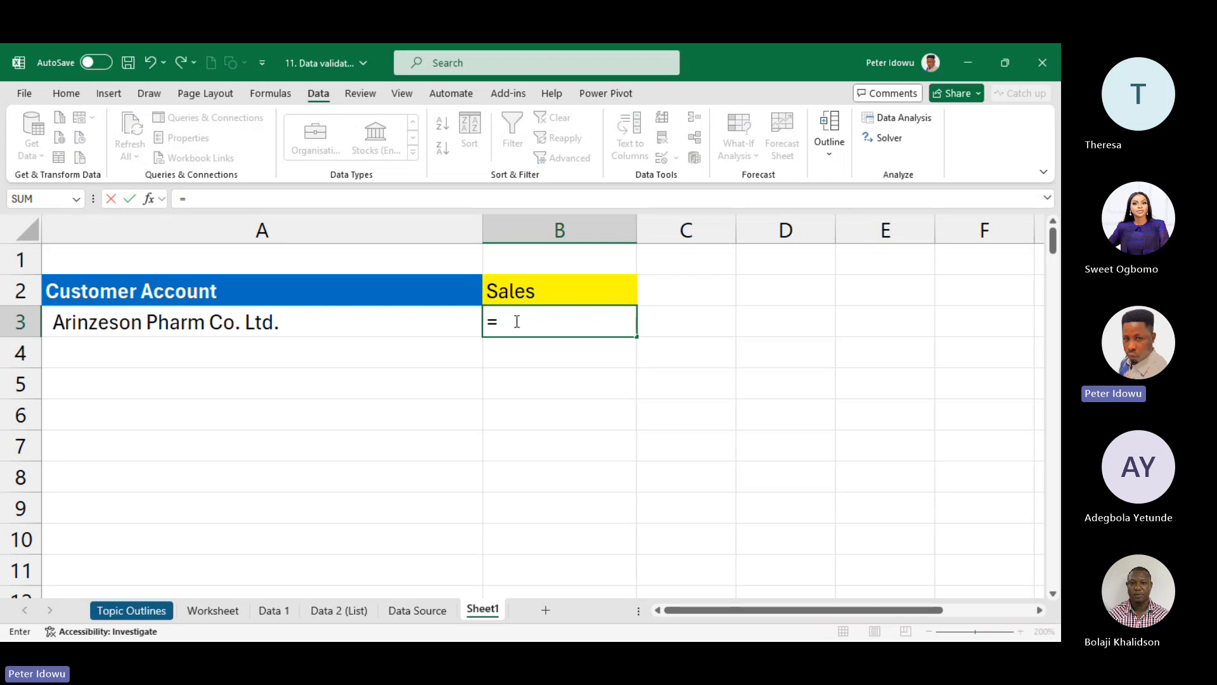
text(xl)
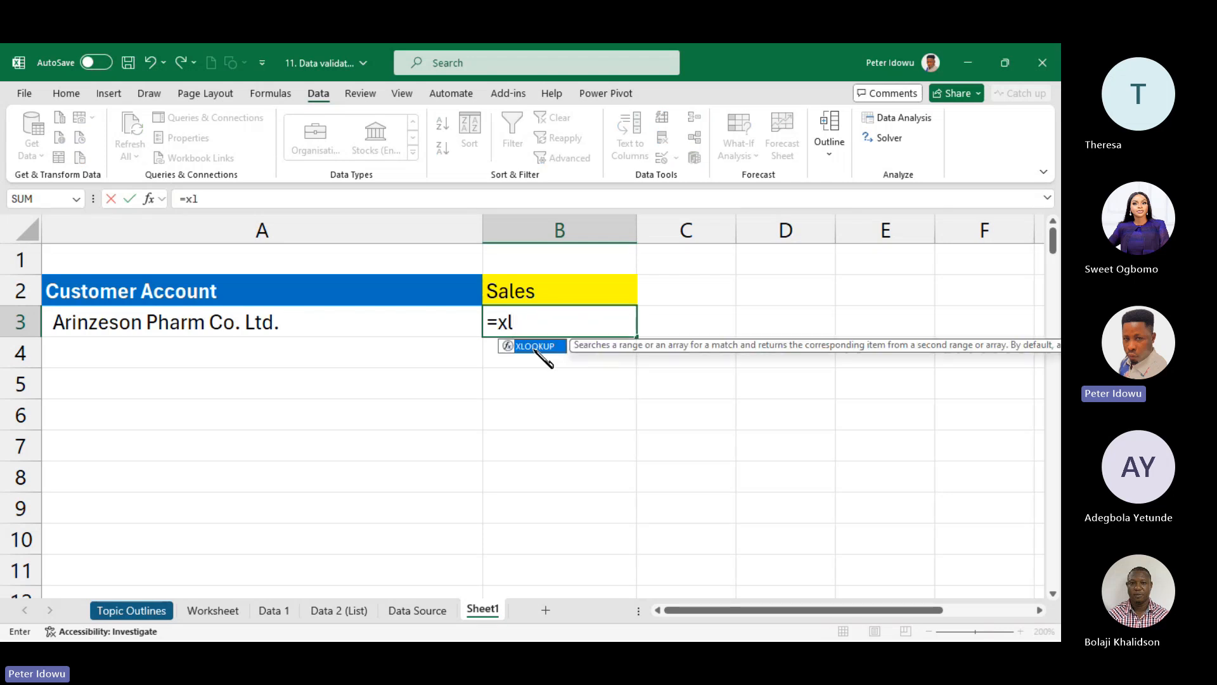
key(Tab)
click(313, 322)
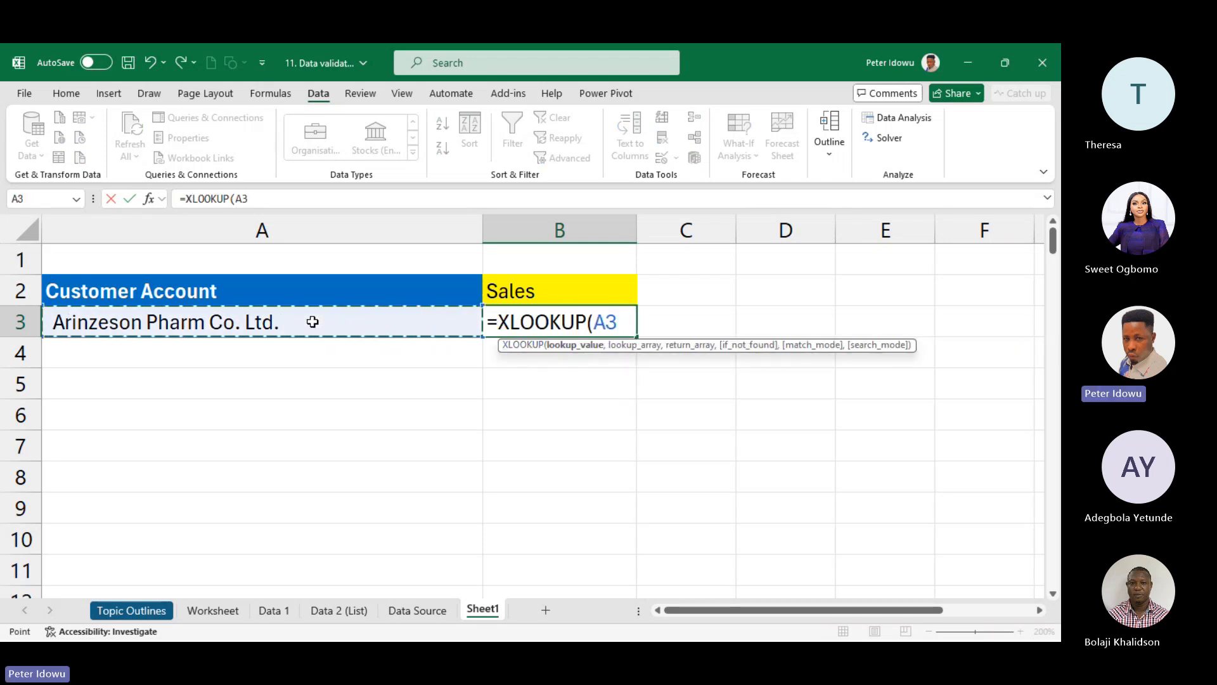
text(,)
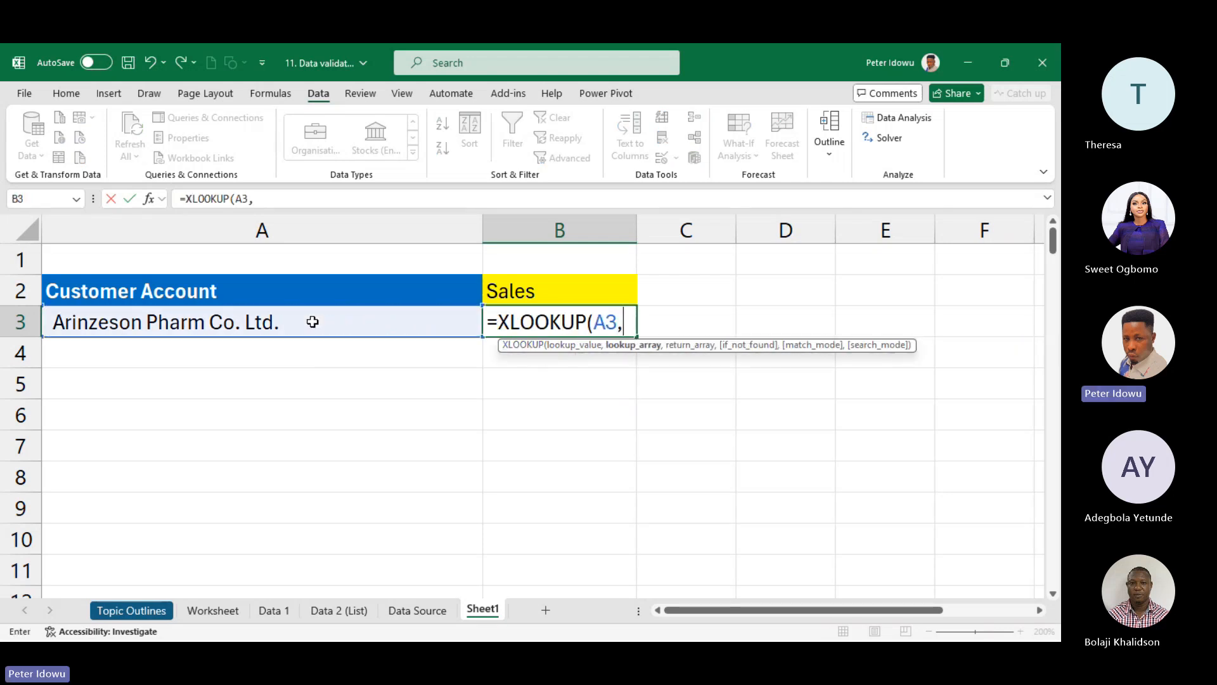
click(417, 612)
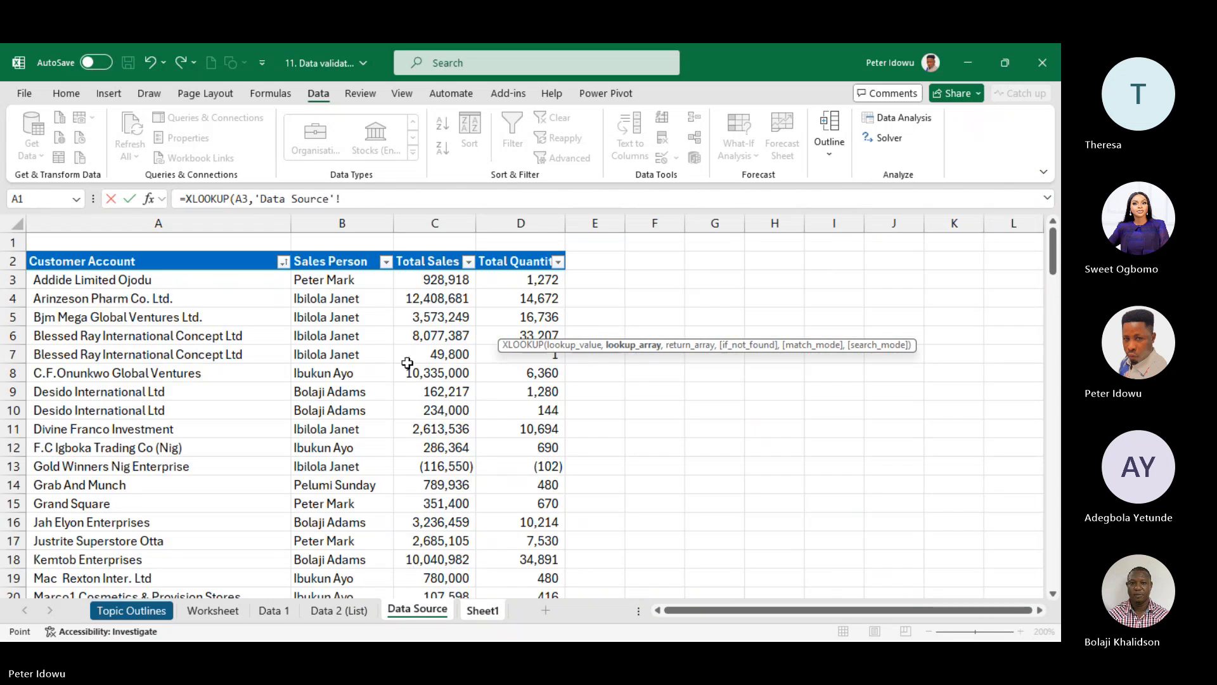
click(219, 272)
key(ctrl+shift+Down)
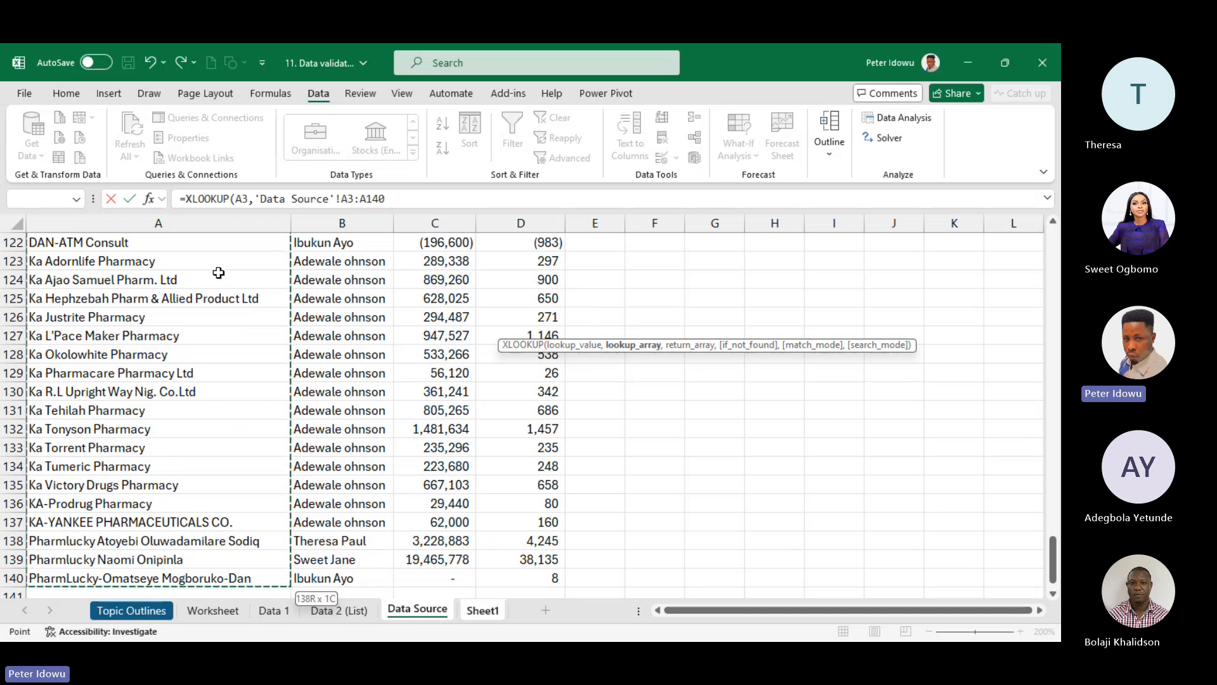
key(F4)
text(,)
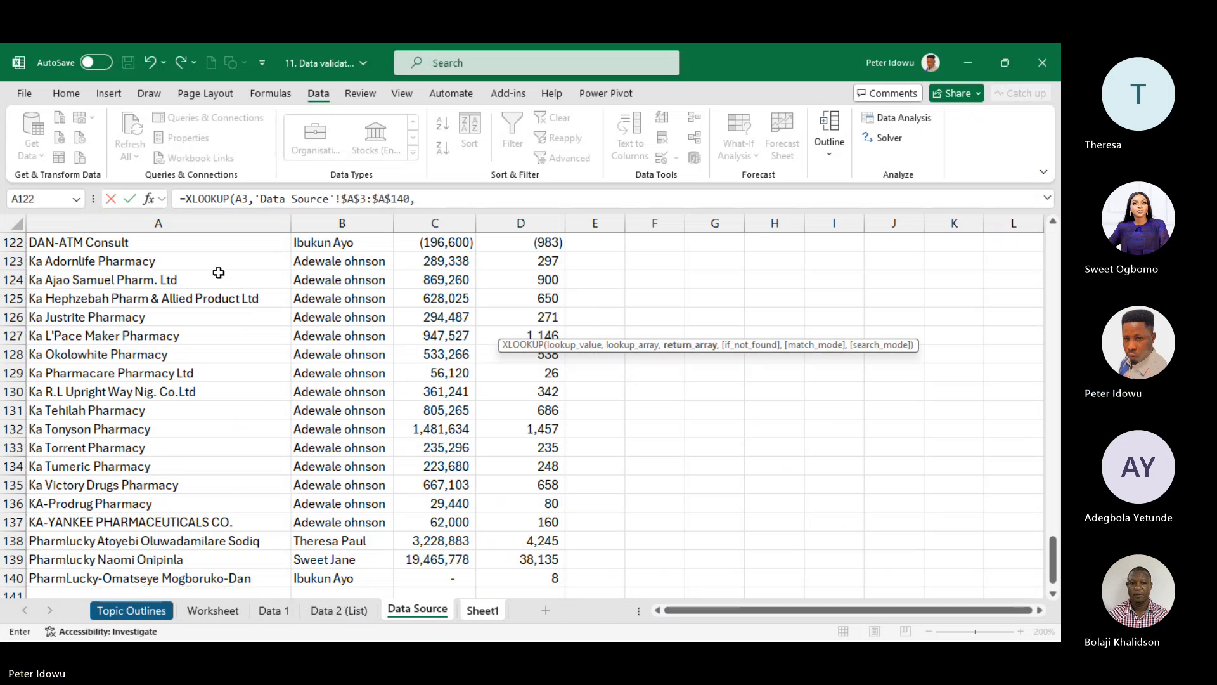
- Return values from 'Data Source'!$C$3:$C$140 and commit the lookup formula
drag(1052, 558, 1049, 209)
click(445, 274)
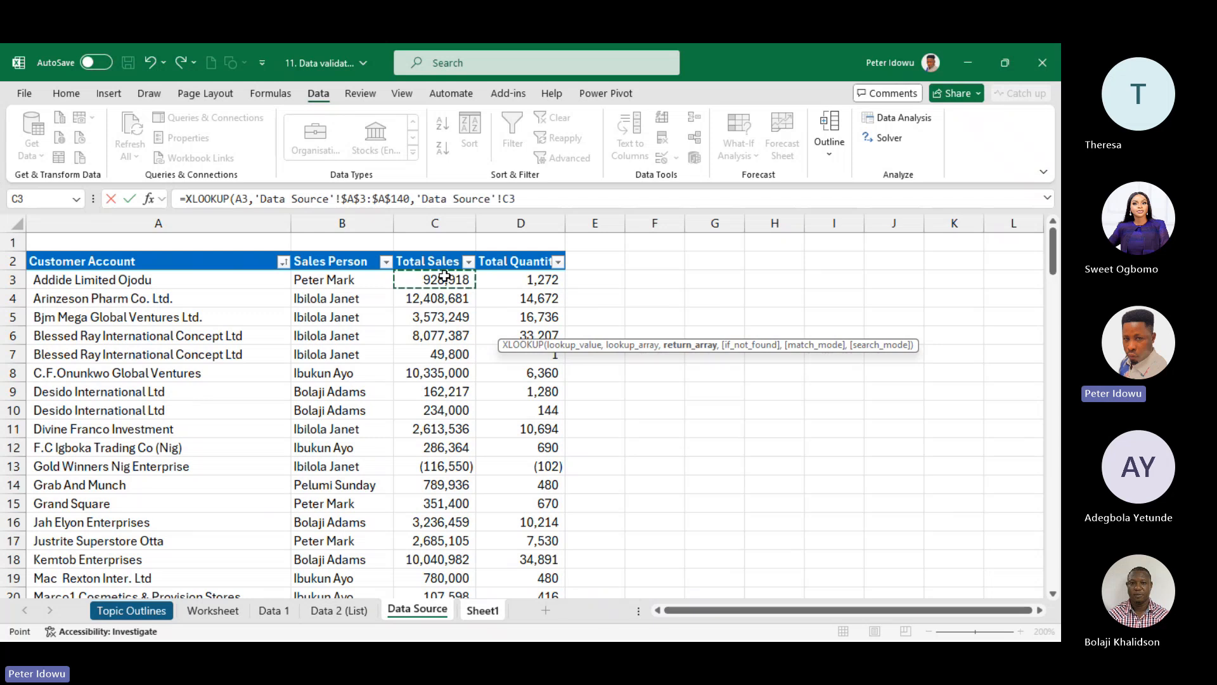
key(ctrl+shift+Down)
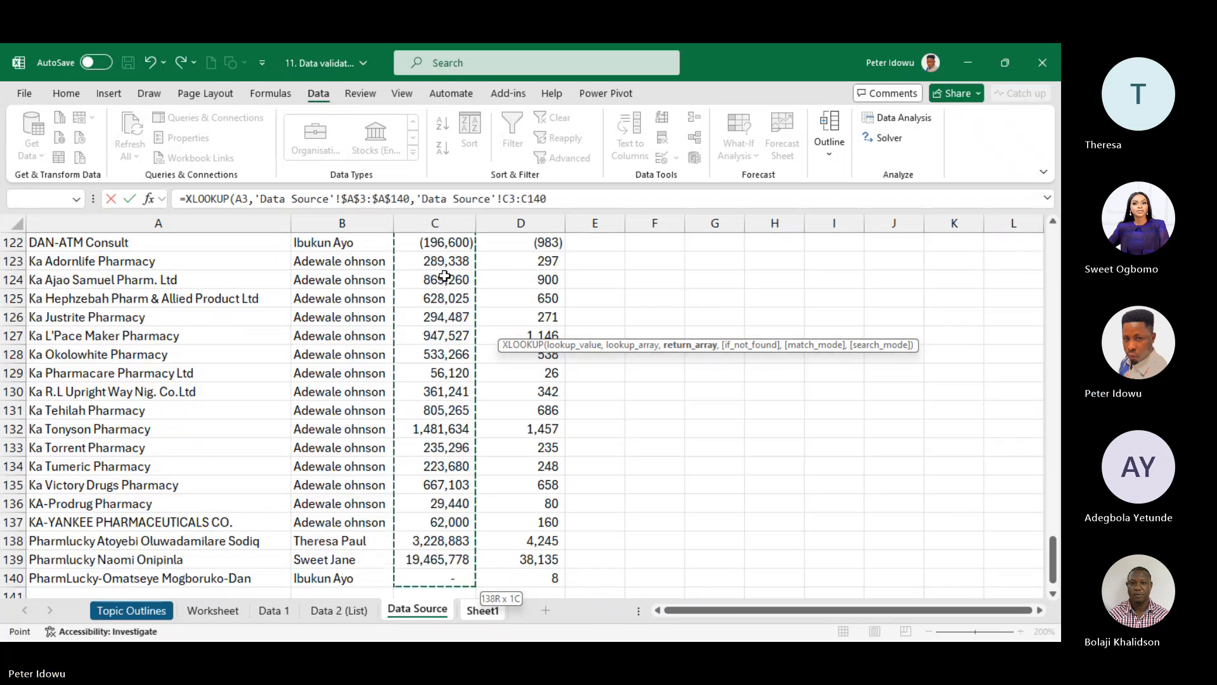
key(F4)
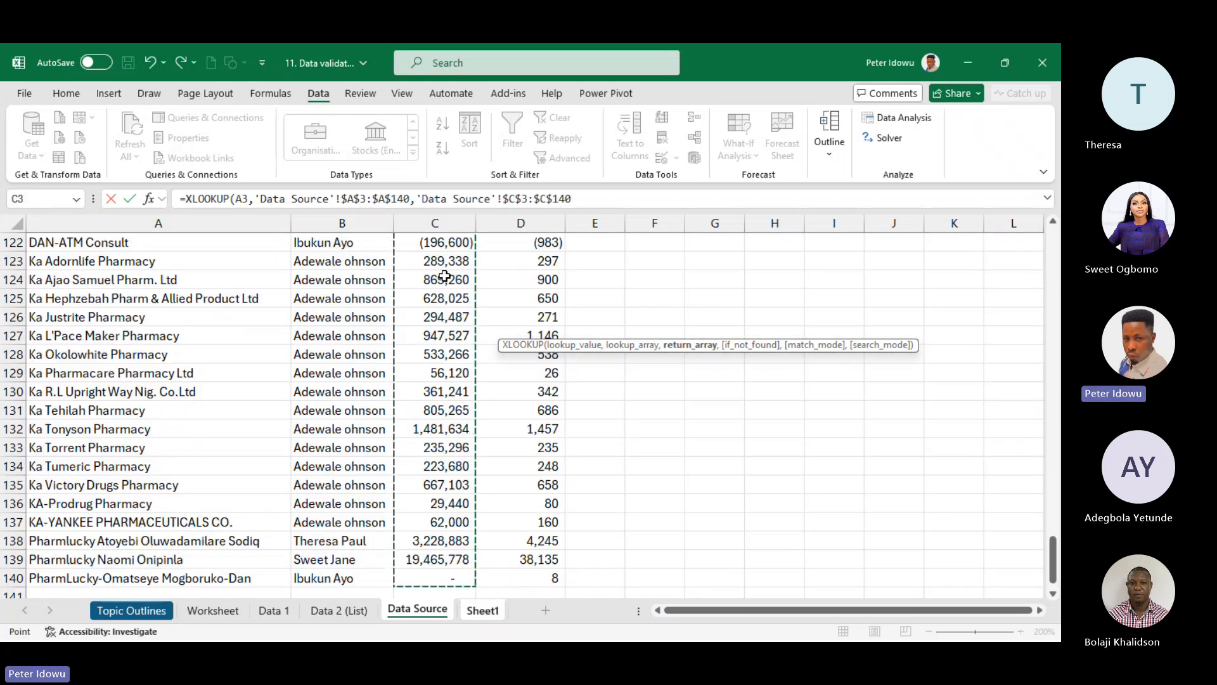
text())
key(Return)
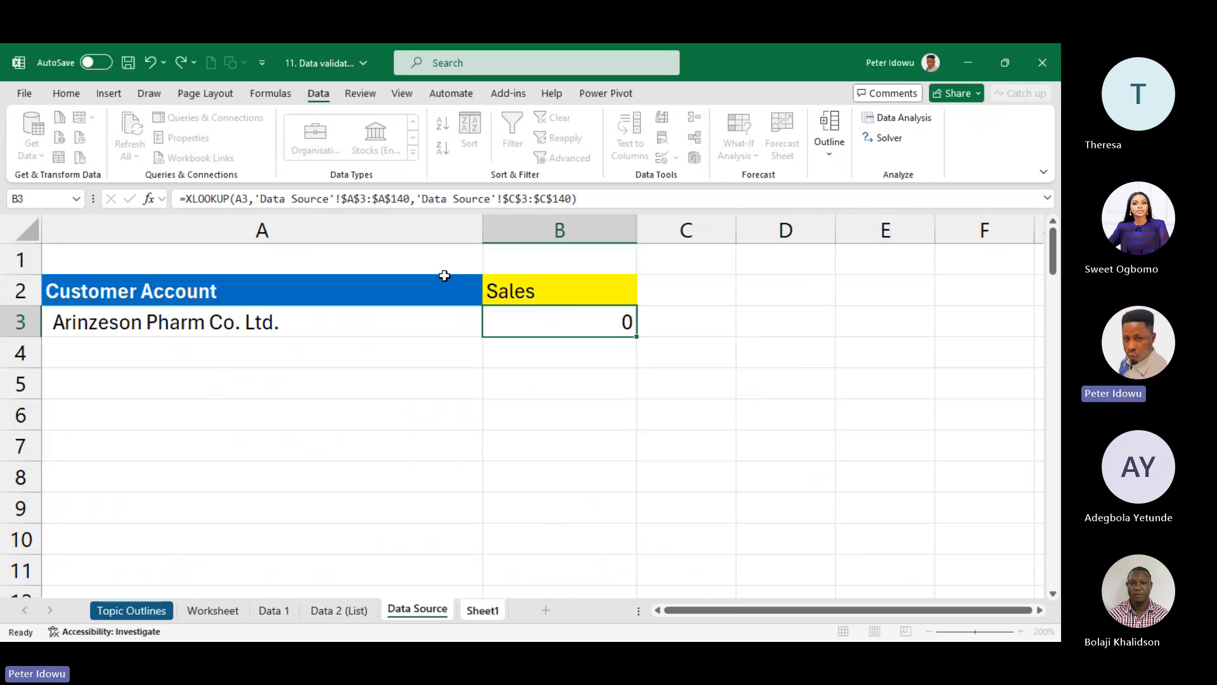
- Format B3 with Comma Style and no decimals, showing 12,408,681
click(574, 315)
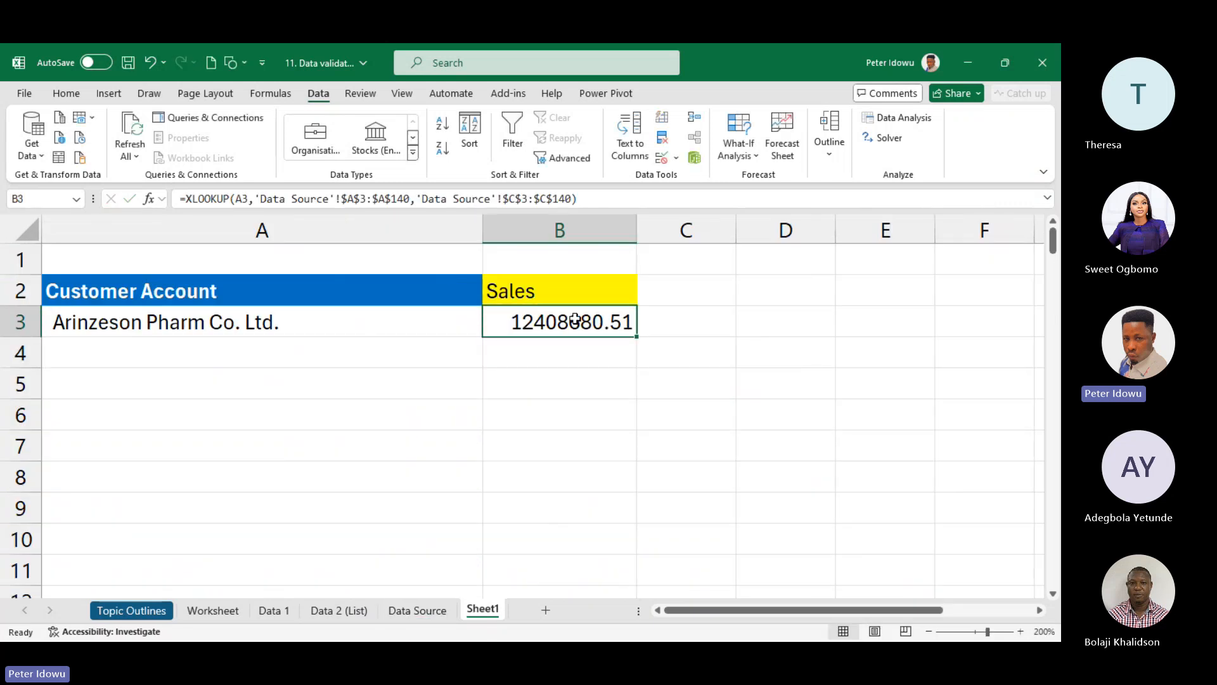
click(66, 94)
click(515, 148)
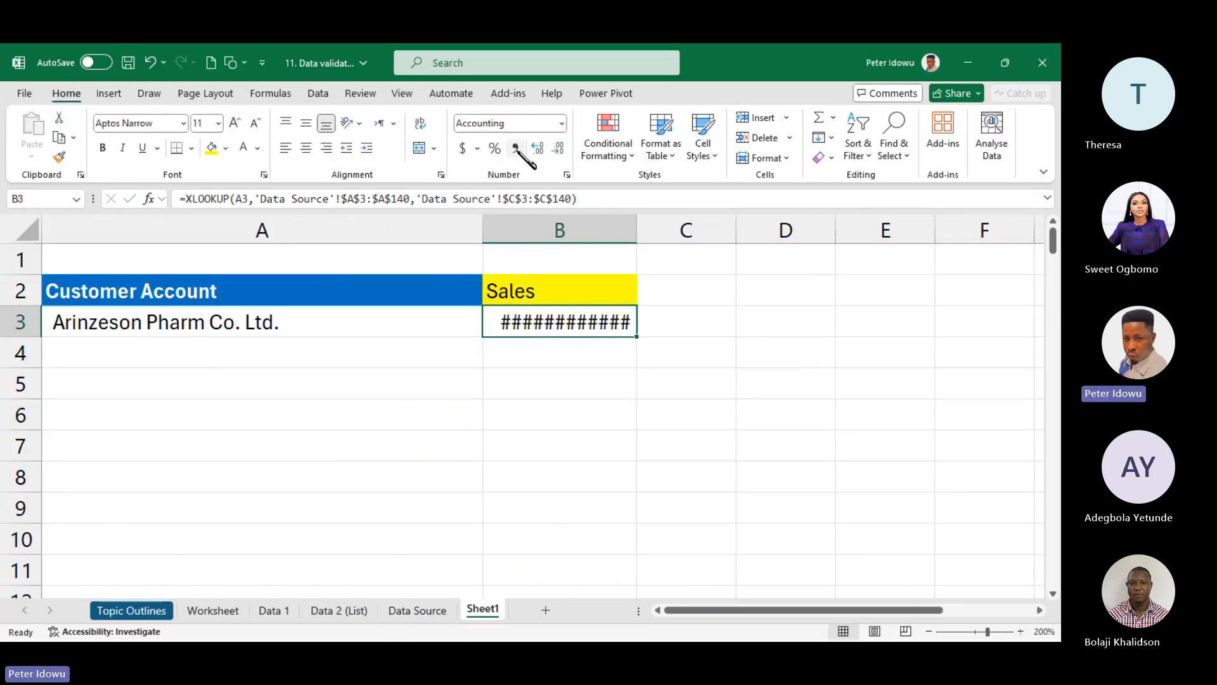
click(558, 148)
click(558, 147)
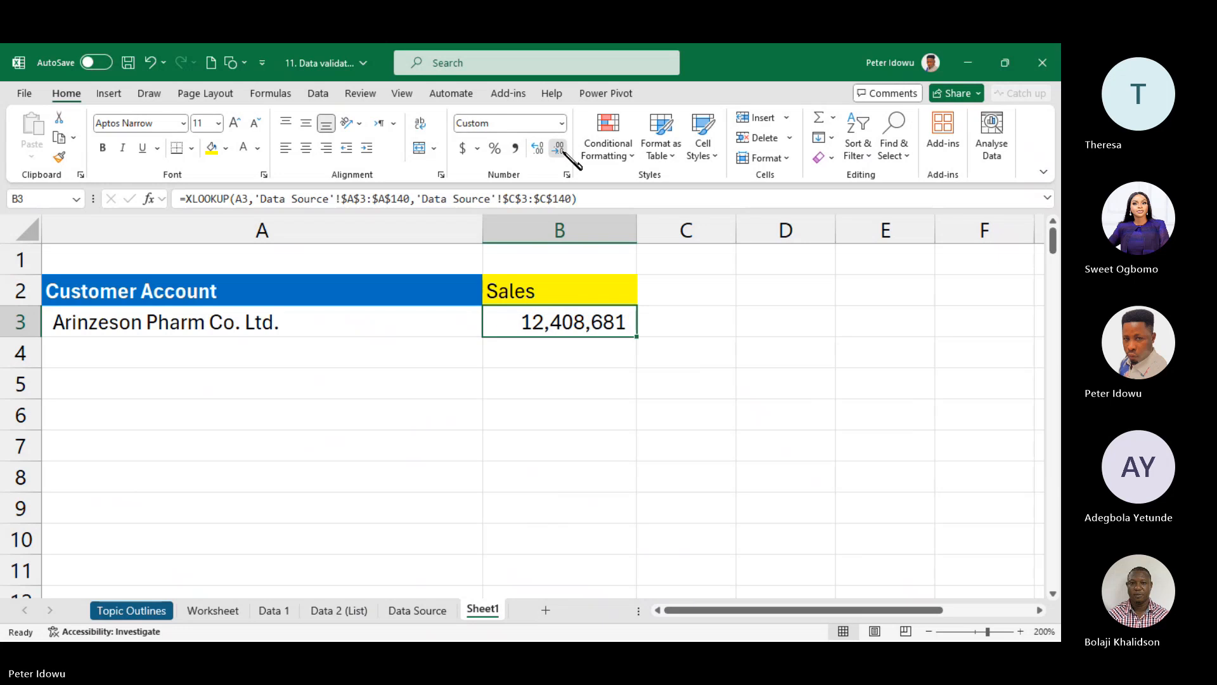
click(413, 321)
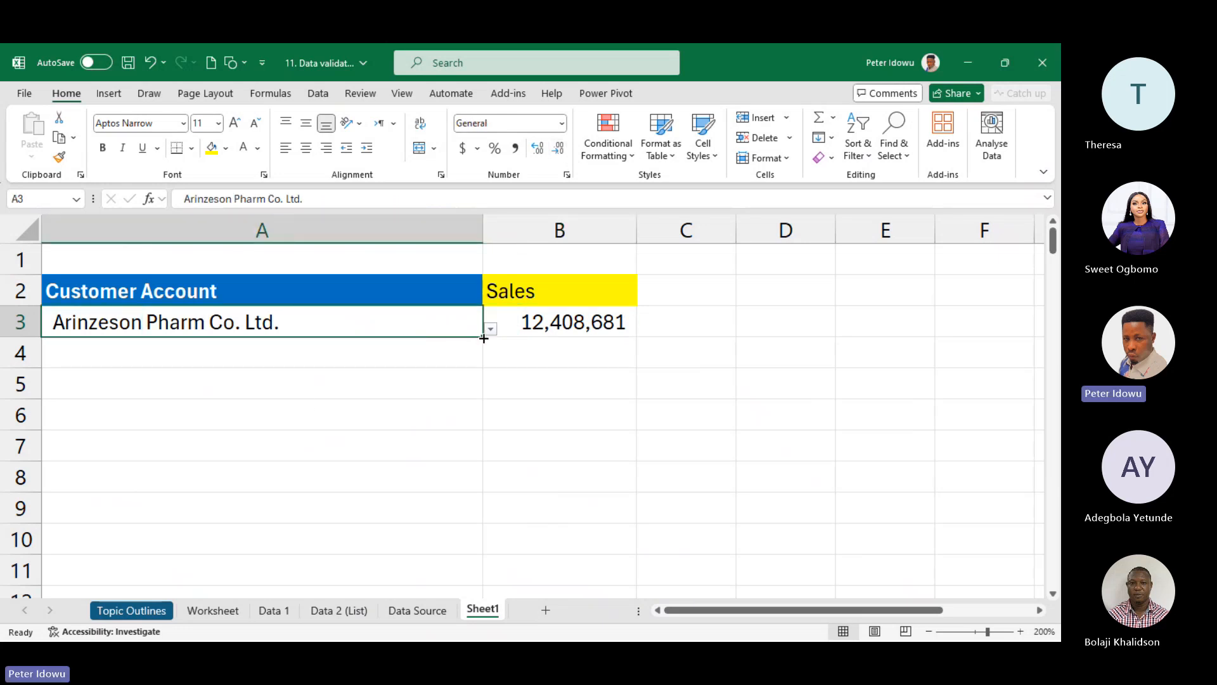
- Test the lookup with Divine Franco Investment and check B3's result
click(491, 329)
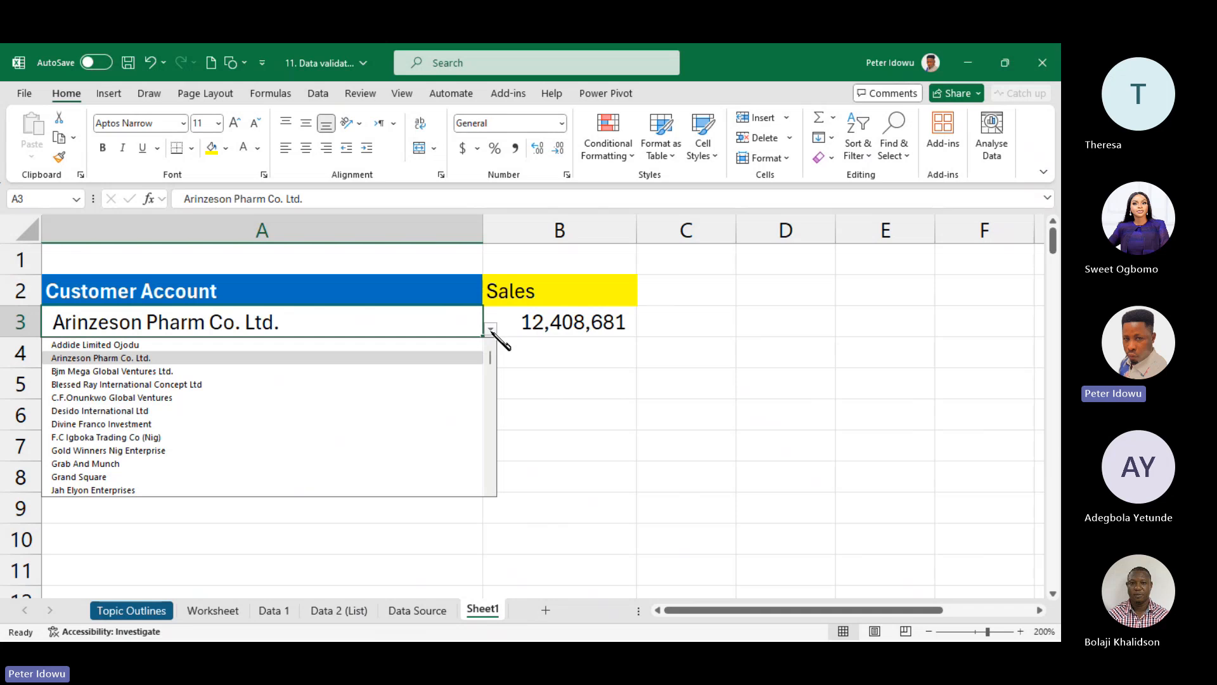
click(385, 424)
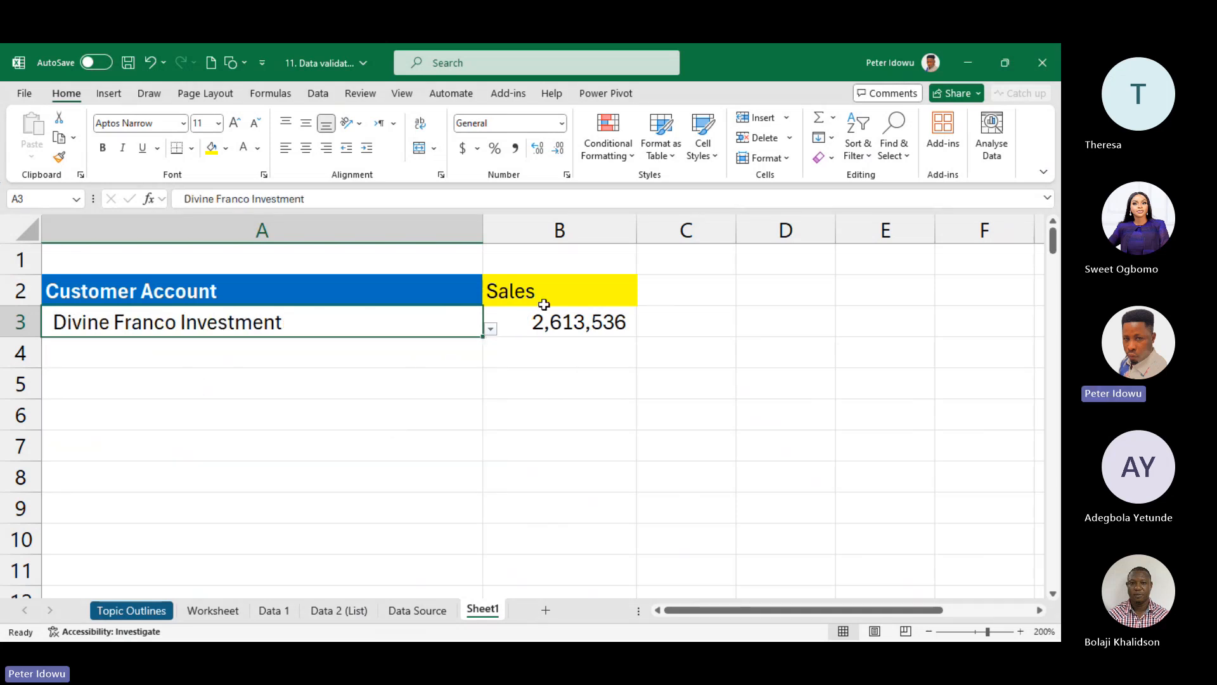
click(558, 322)
click(460, 329)
click(490, 329)
click(533, 327)
click(453, 322)
- Try Grab And Munch and Desido International Ltd, then review B3's formula unchanged
click(491, 329)
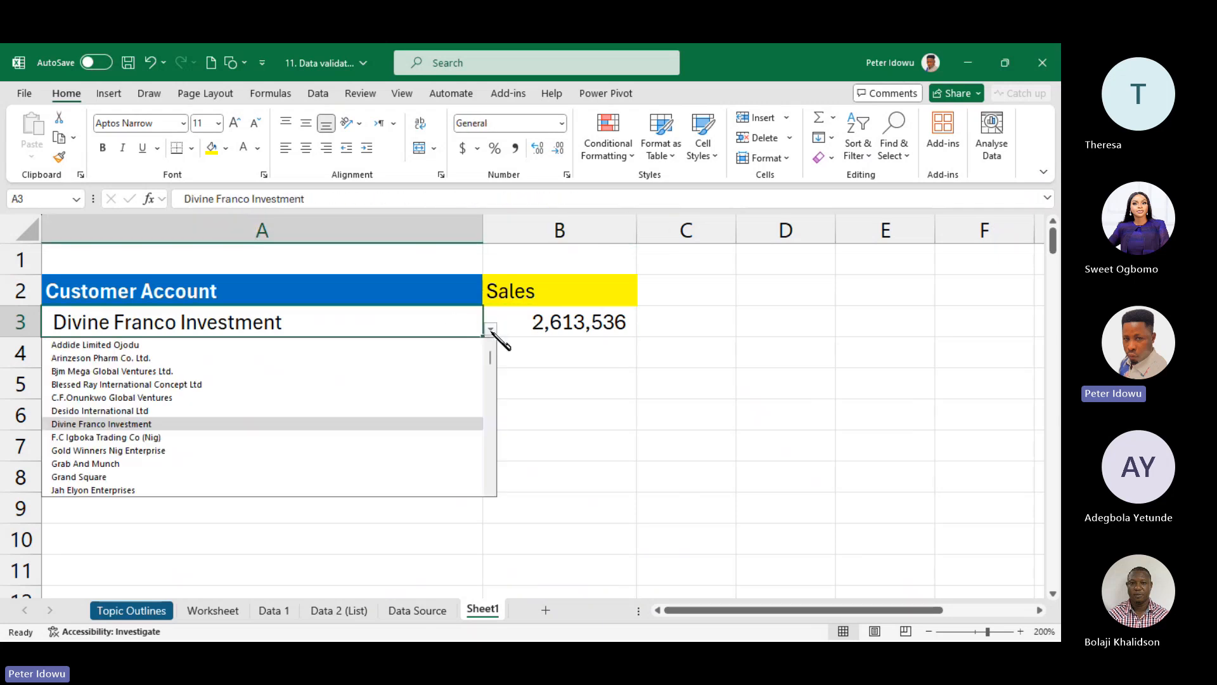
click(360, 462)
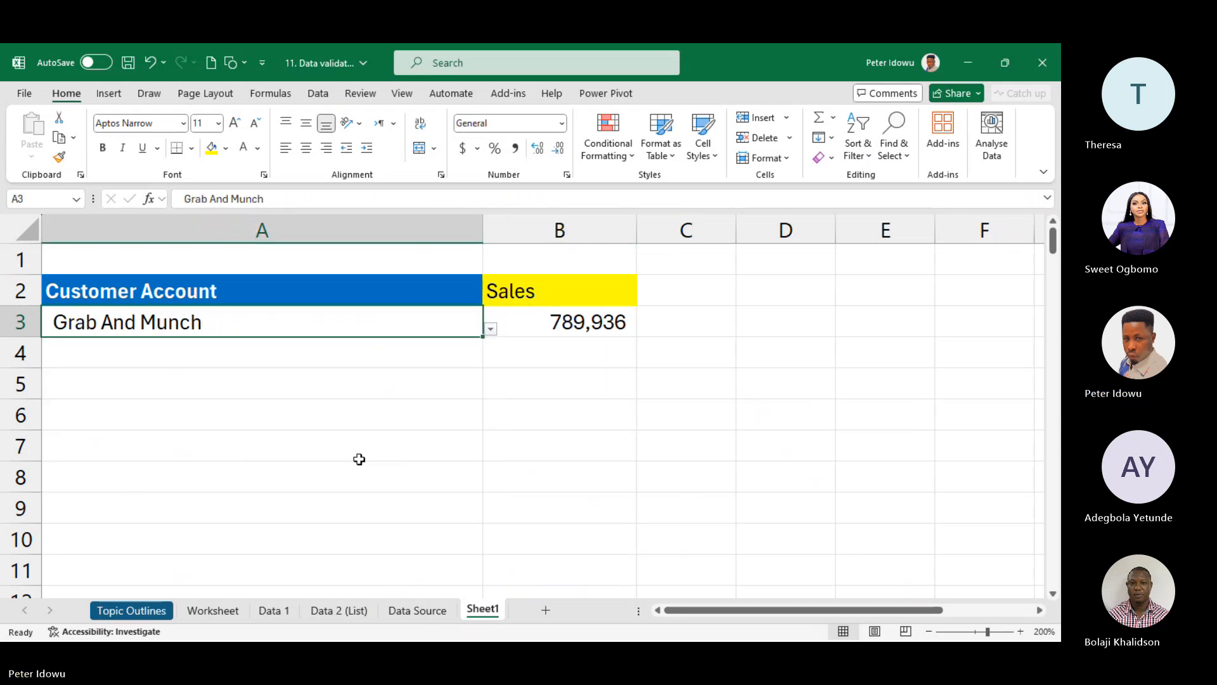
click(492, 329)
click(364, 415)
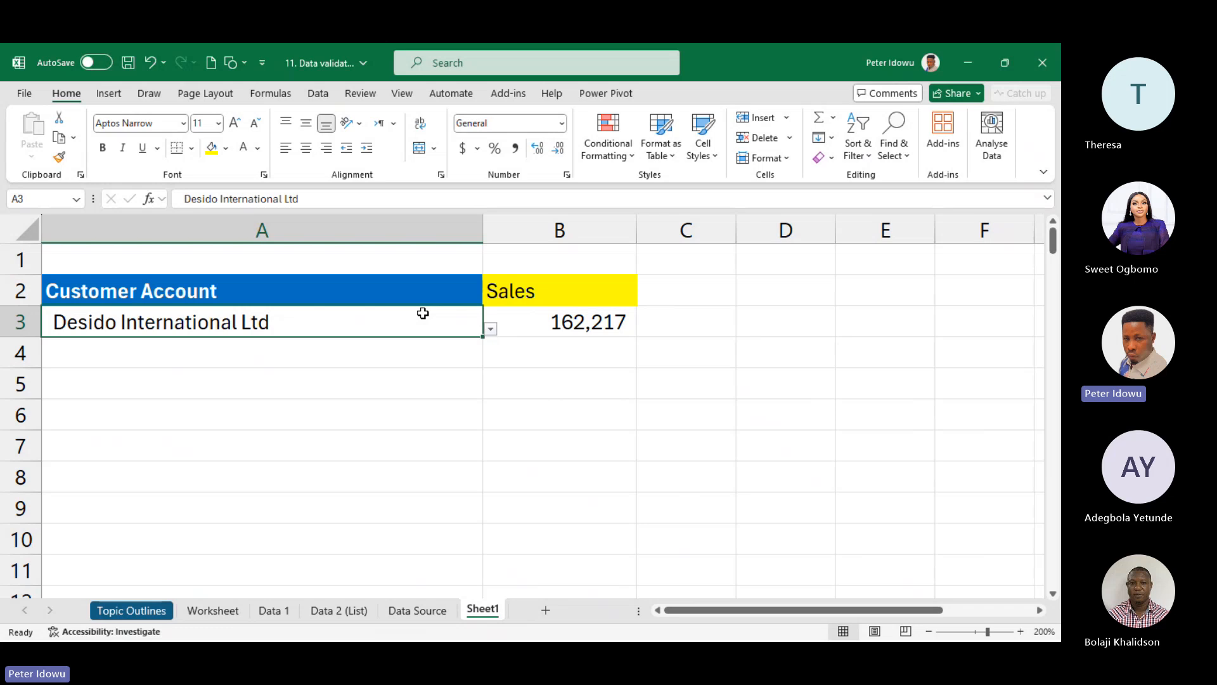
click(492, 329)
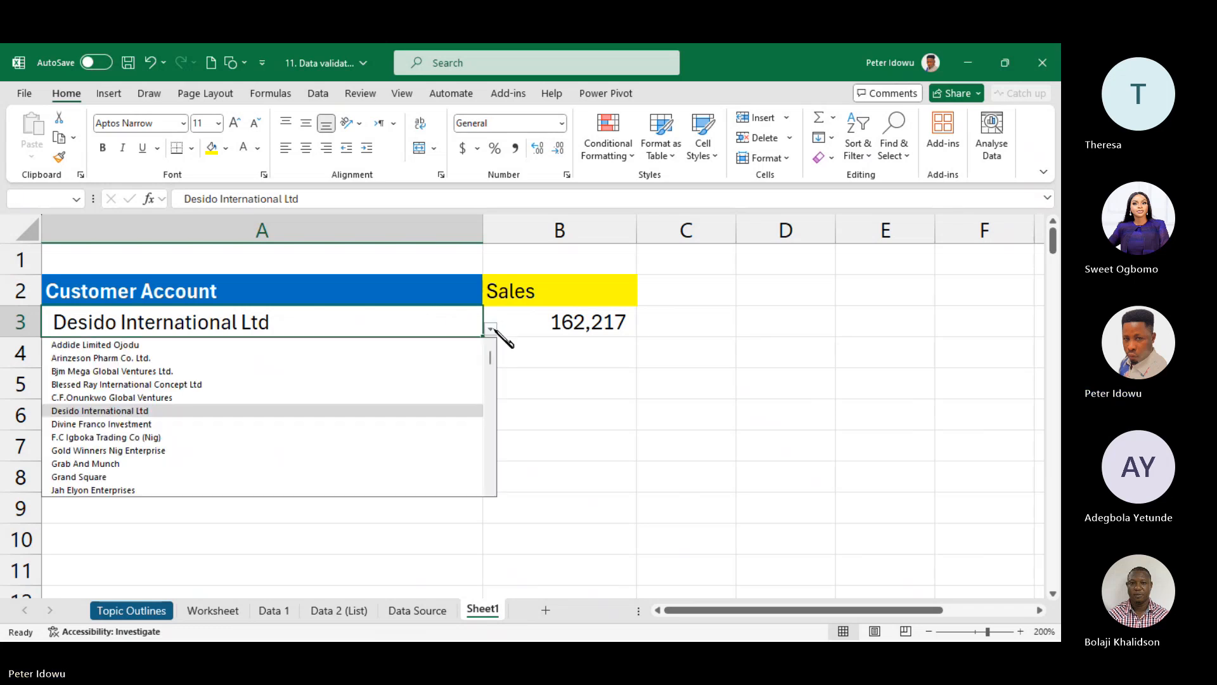
click(552, 320)
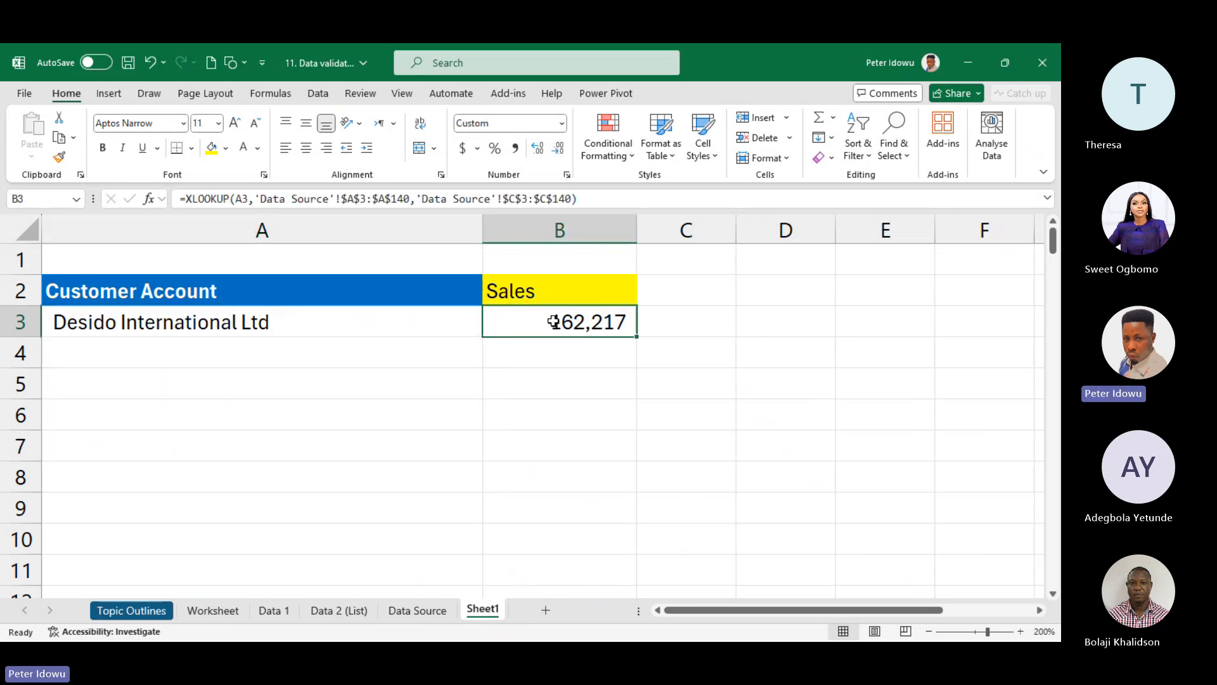
double_click(554, 322)
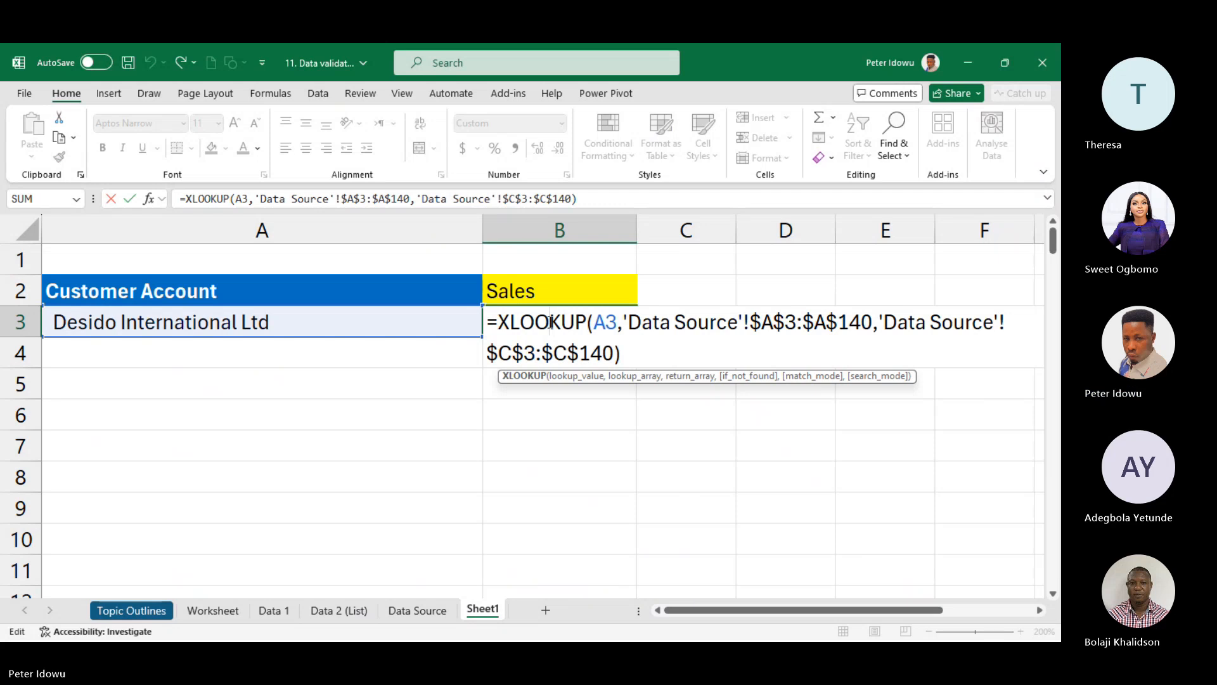
key(Escape)
- Cycle through Grab And Munch, F.C Igboka, Blessed Ray, ending on Grand Square (351,400)
click(454, 331)
click(491, 329)
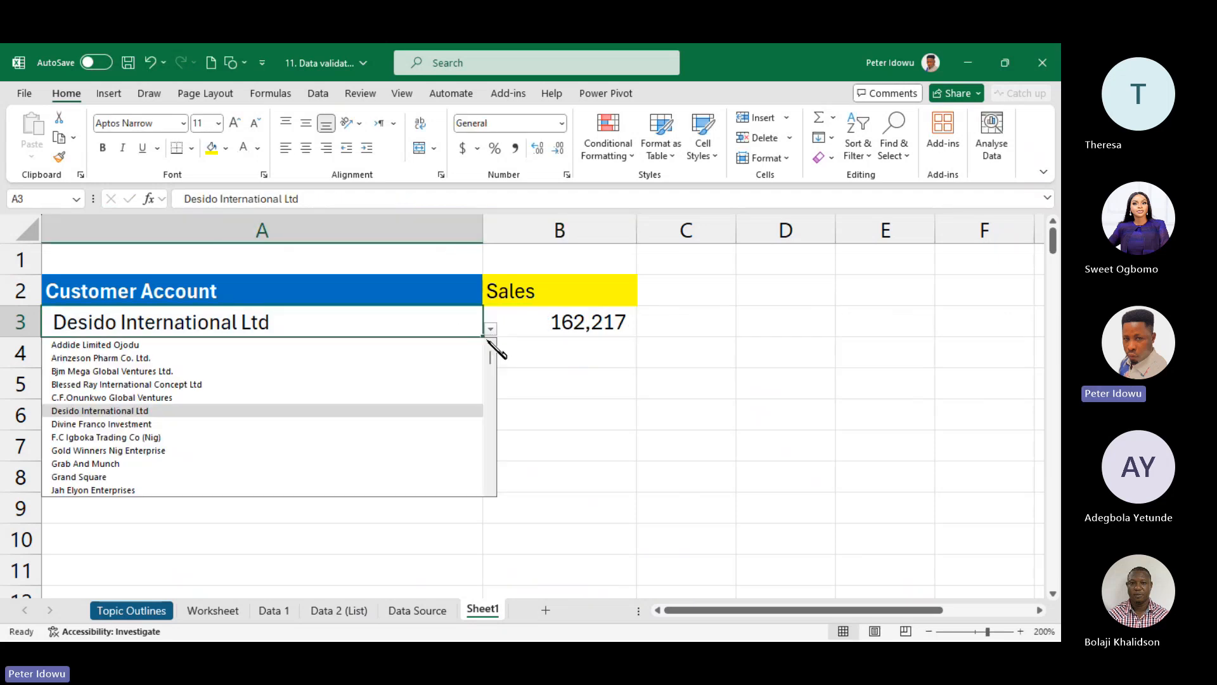
click(392, 465)
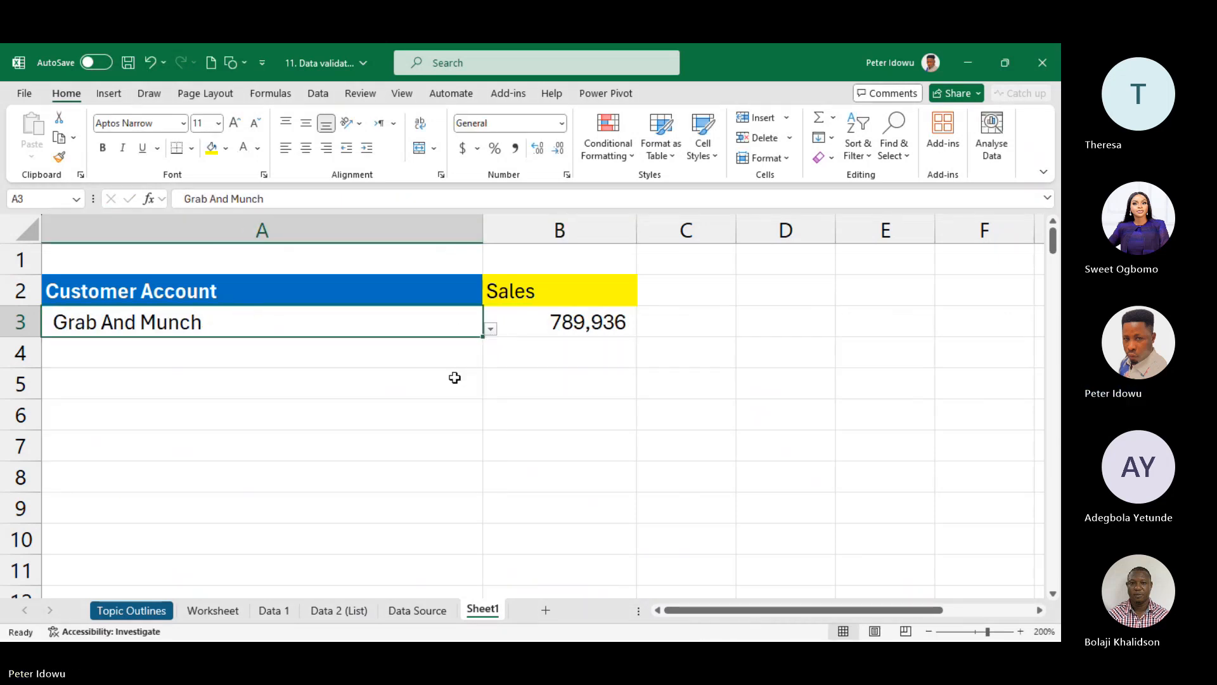
click(492, 329)
click(371, 437)
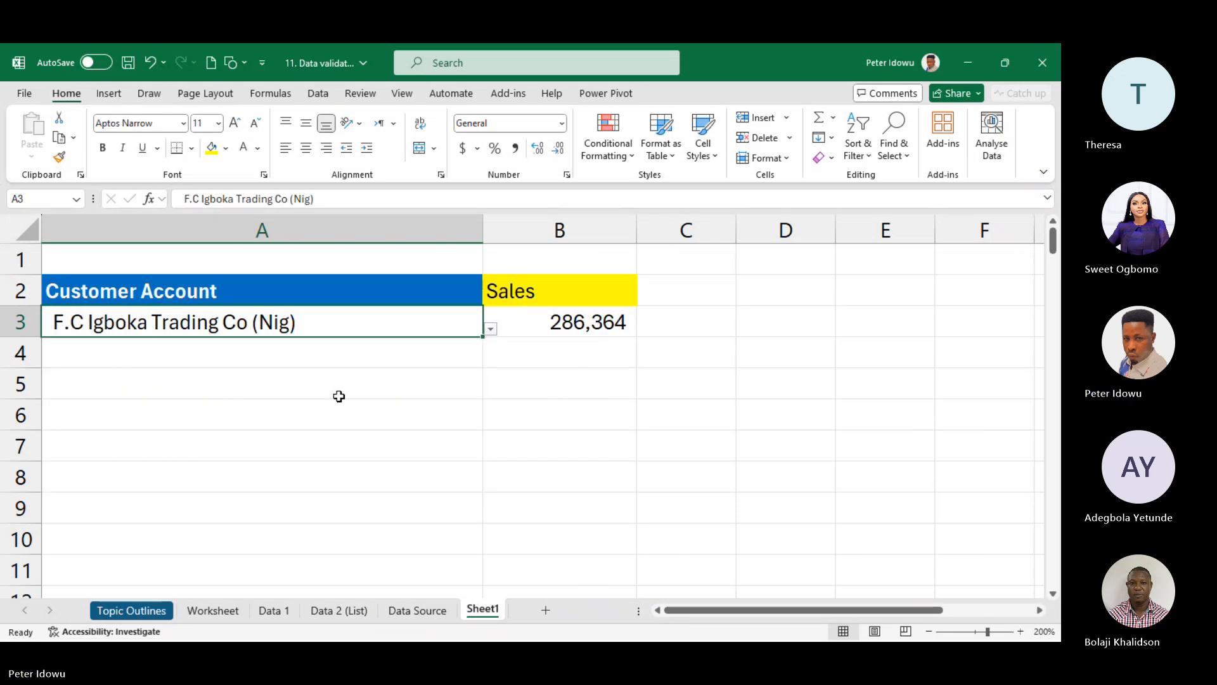
click(491, 329)
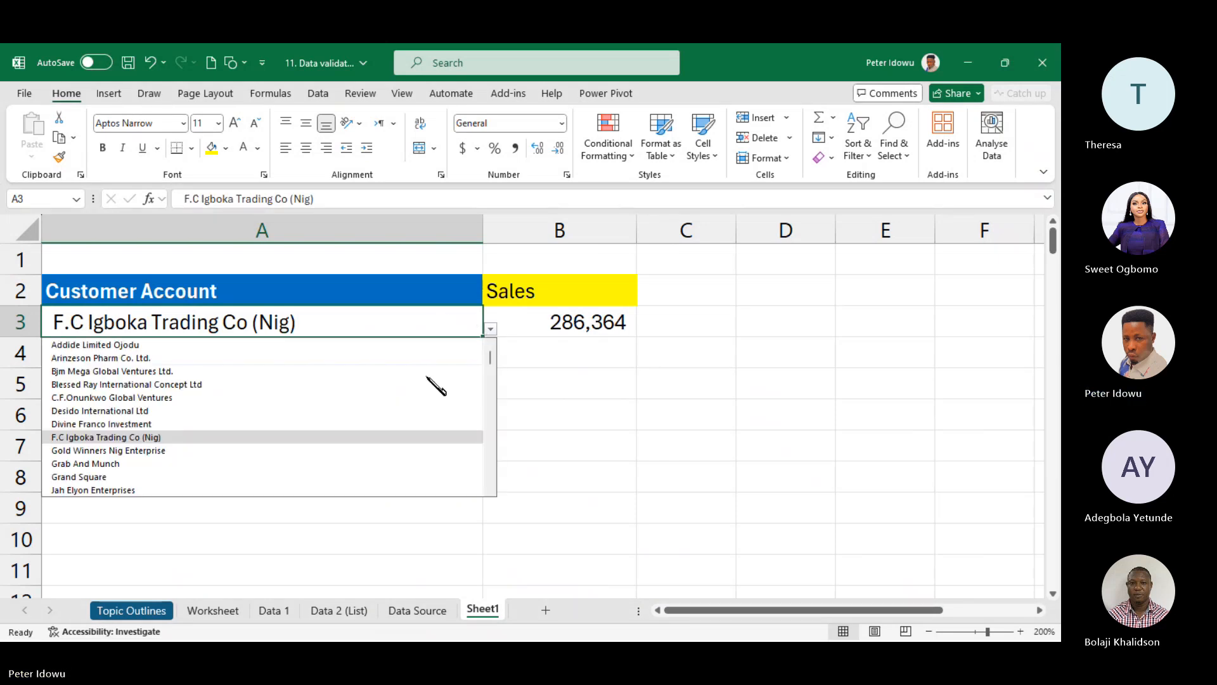
click(341, 383)
click(491, 329)
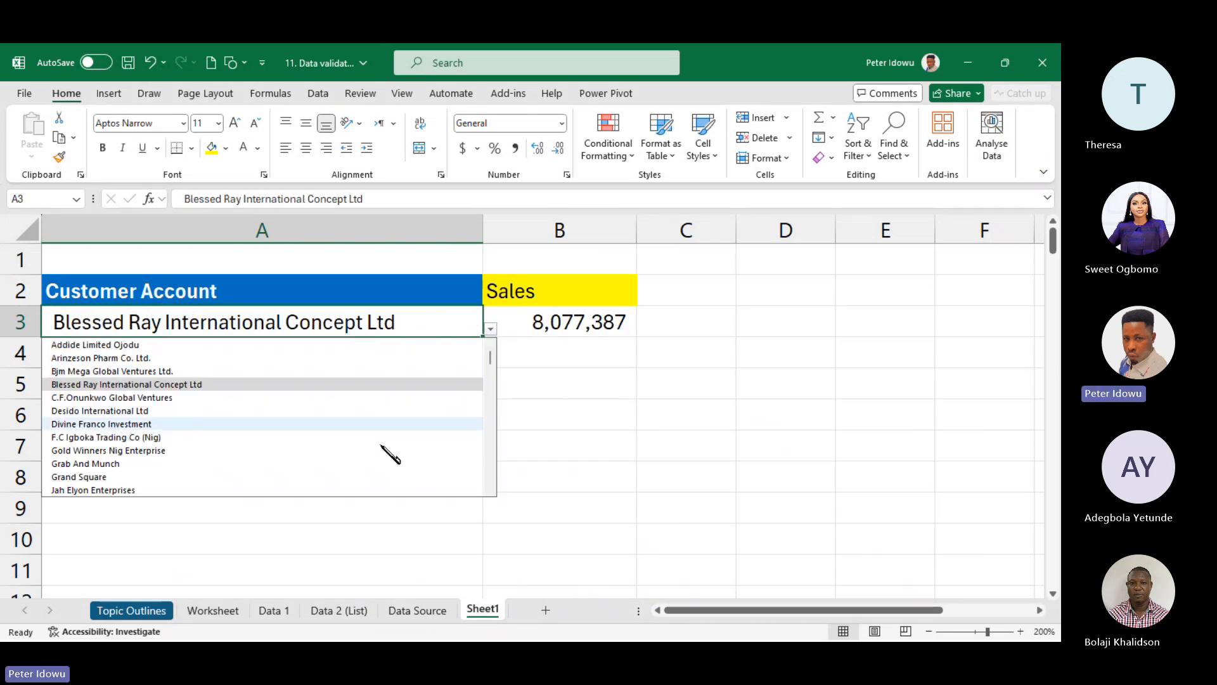
click(330, 471)
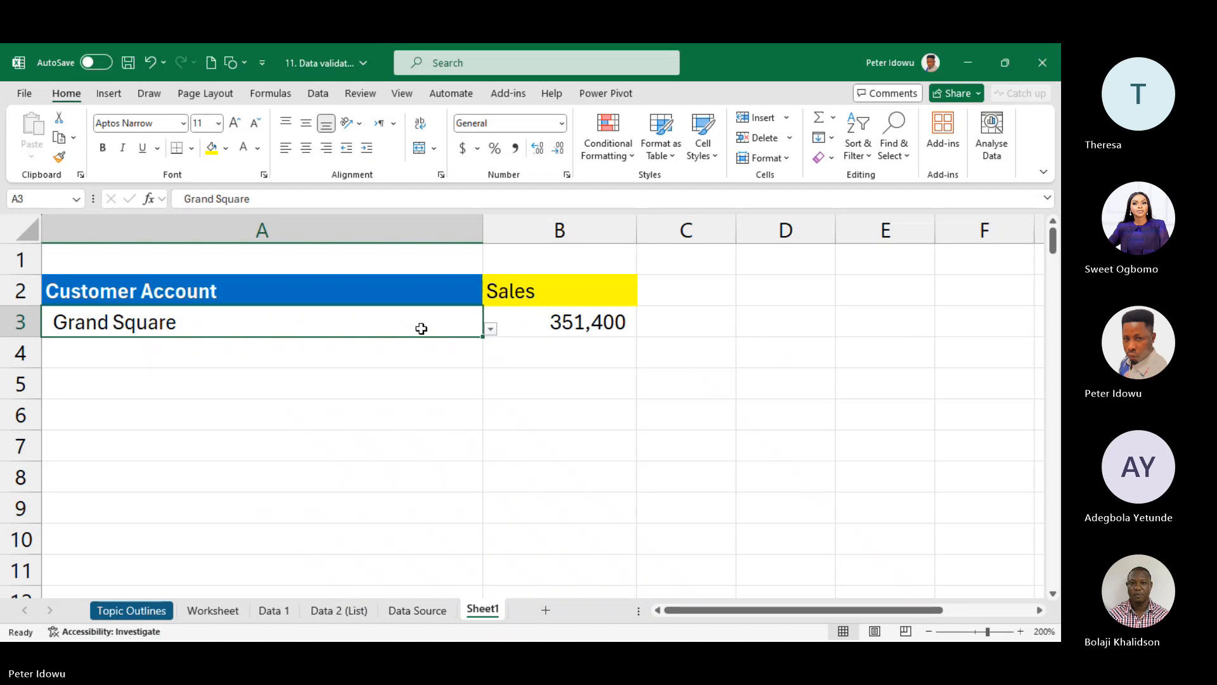
click(572, 326)
click(383, 312)
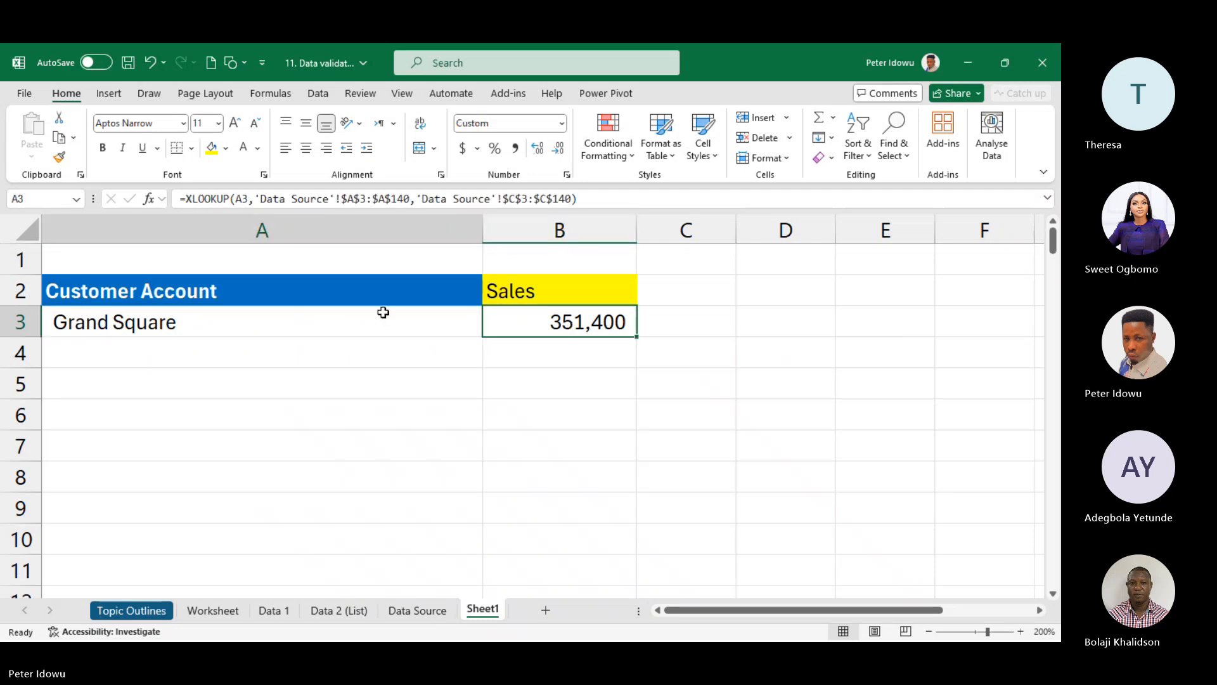
click(565, 320)
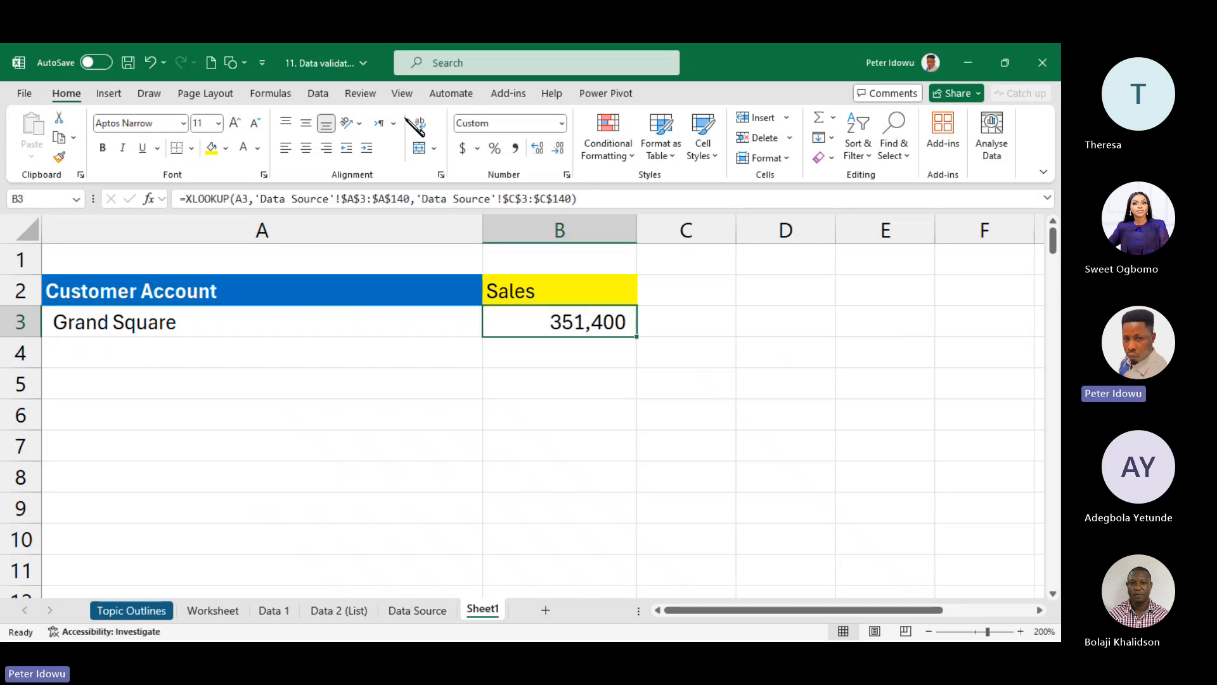
- Review the Data Validation Allow options, then cancel without changes
click(319, 94)
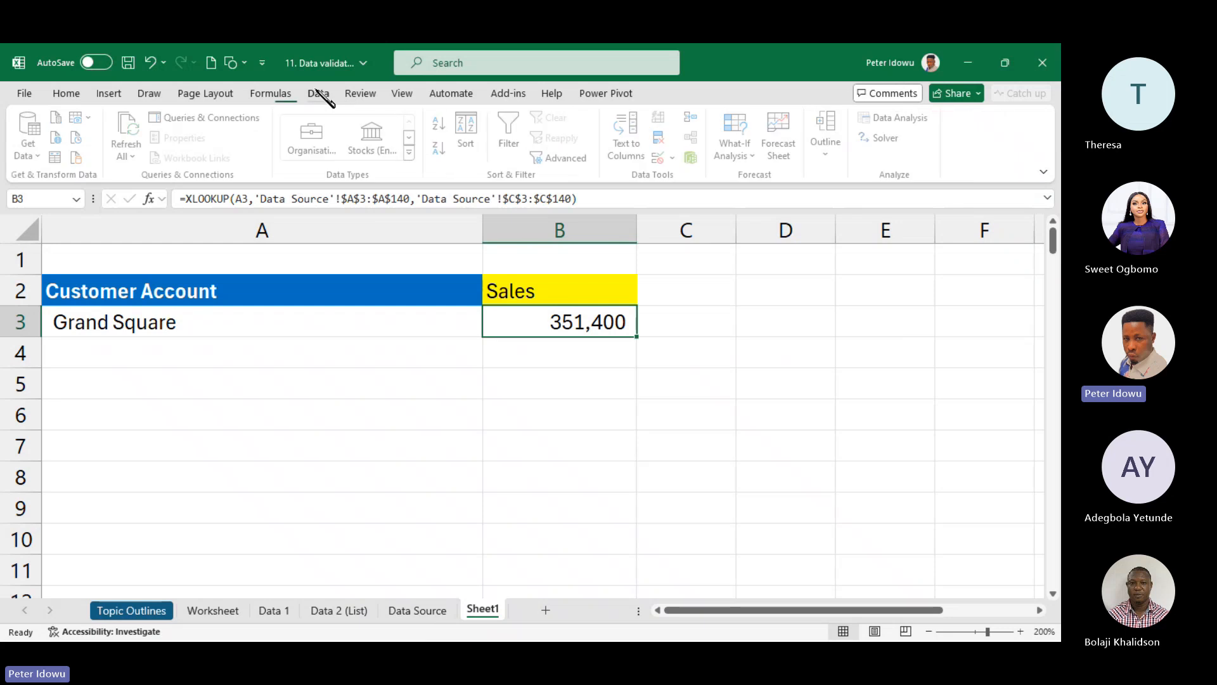
click(675, 157)
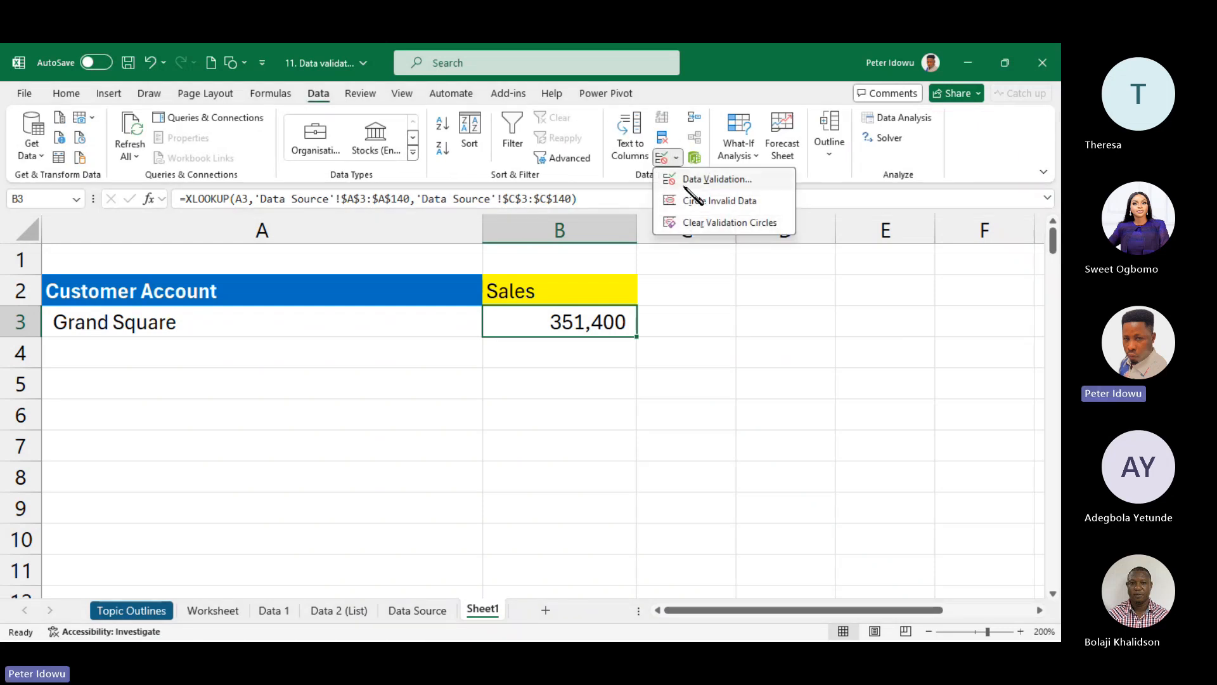
click(691, 180)
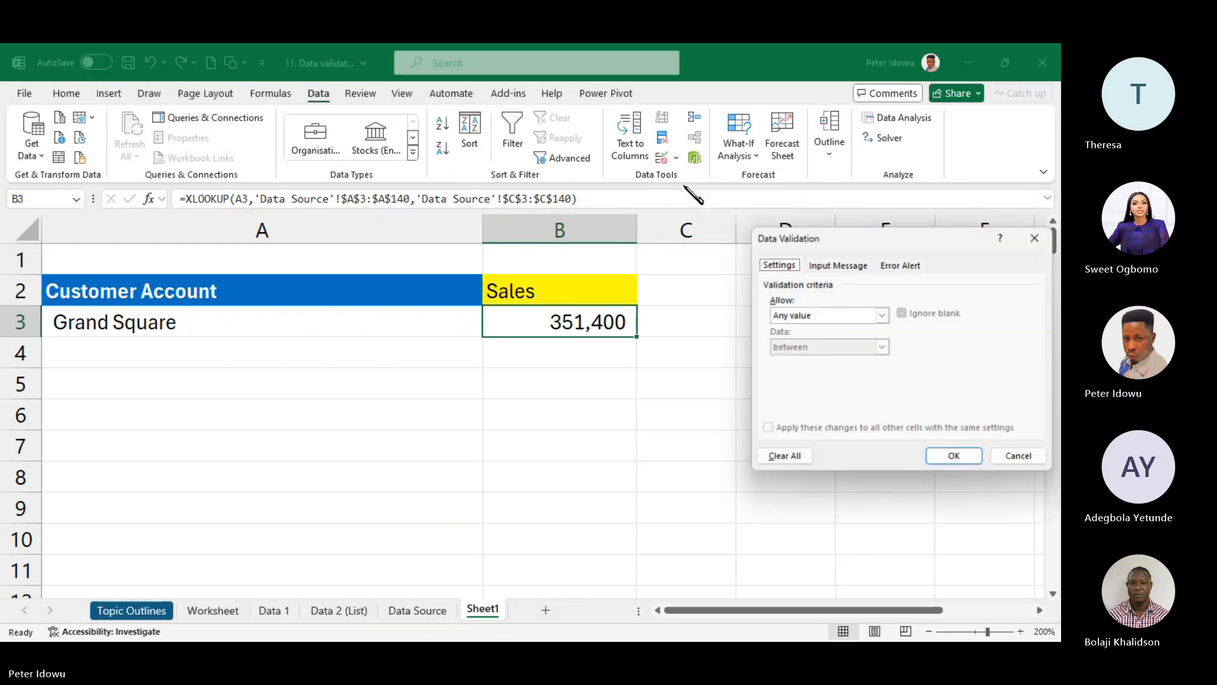
click(883, 315)
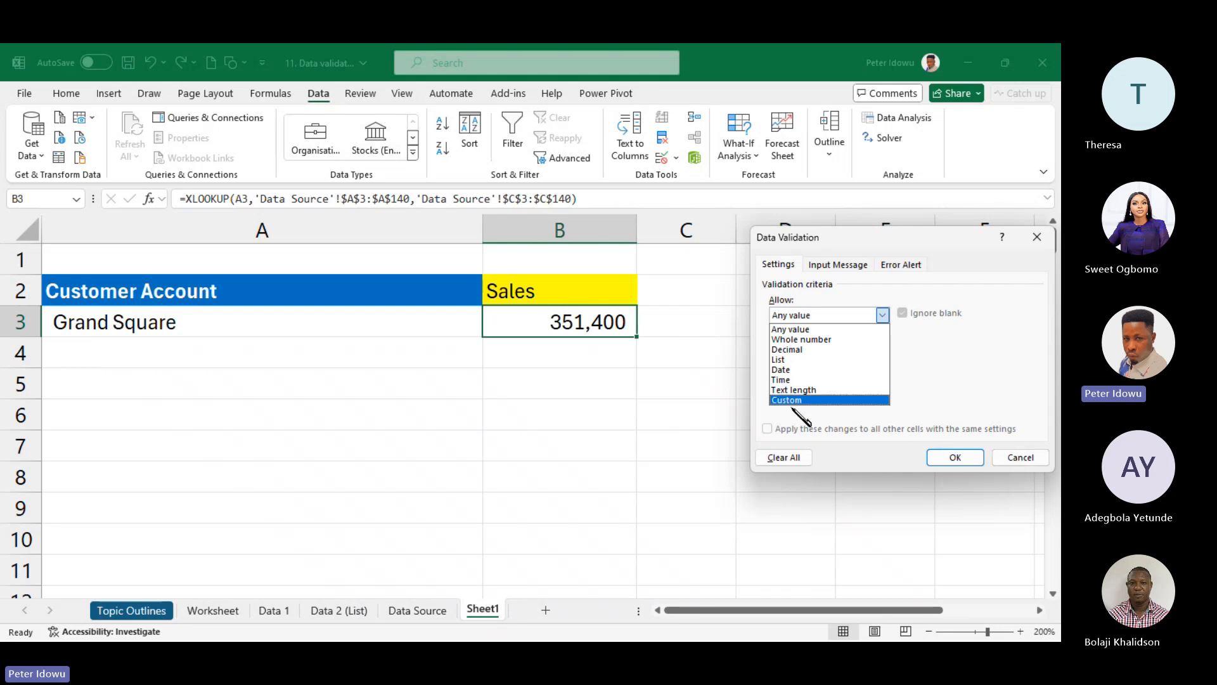
click(1039, 458)
click(1040, 459)
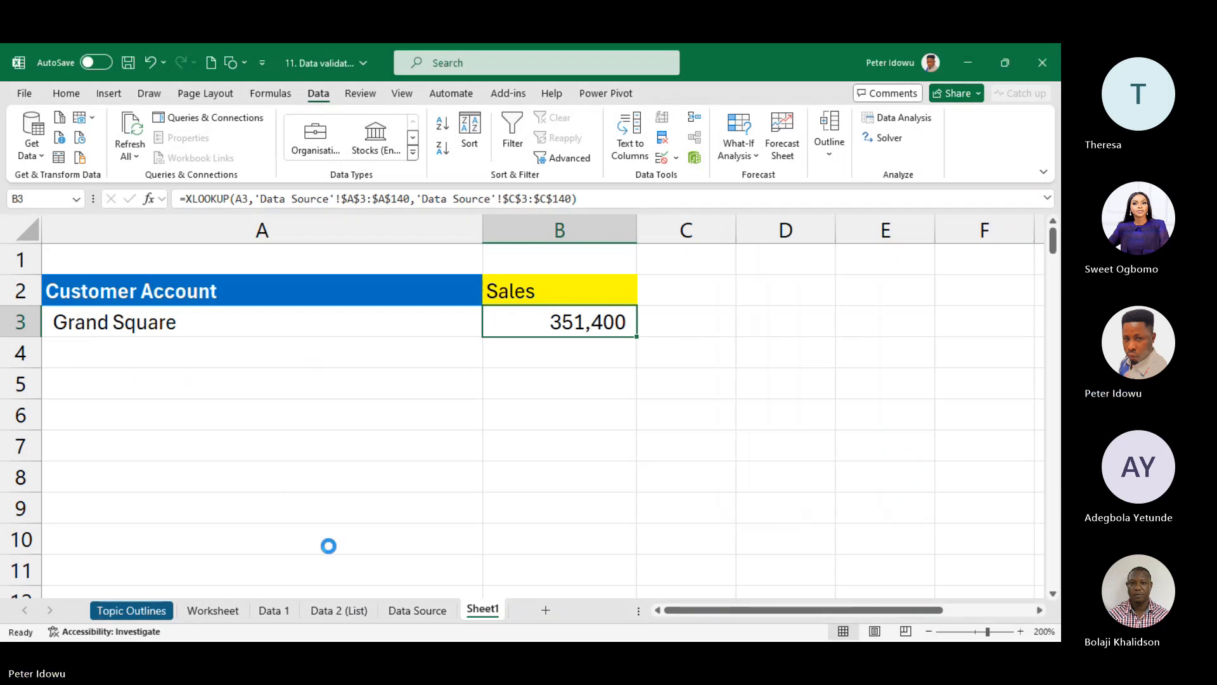
- On the Worksheet sheet, enter Username in A3 and widen columns A and B
click(213, 610)
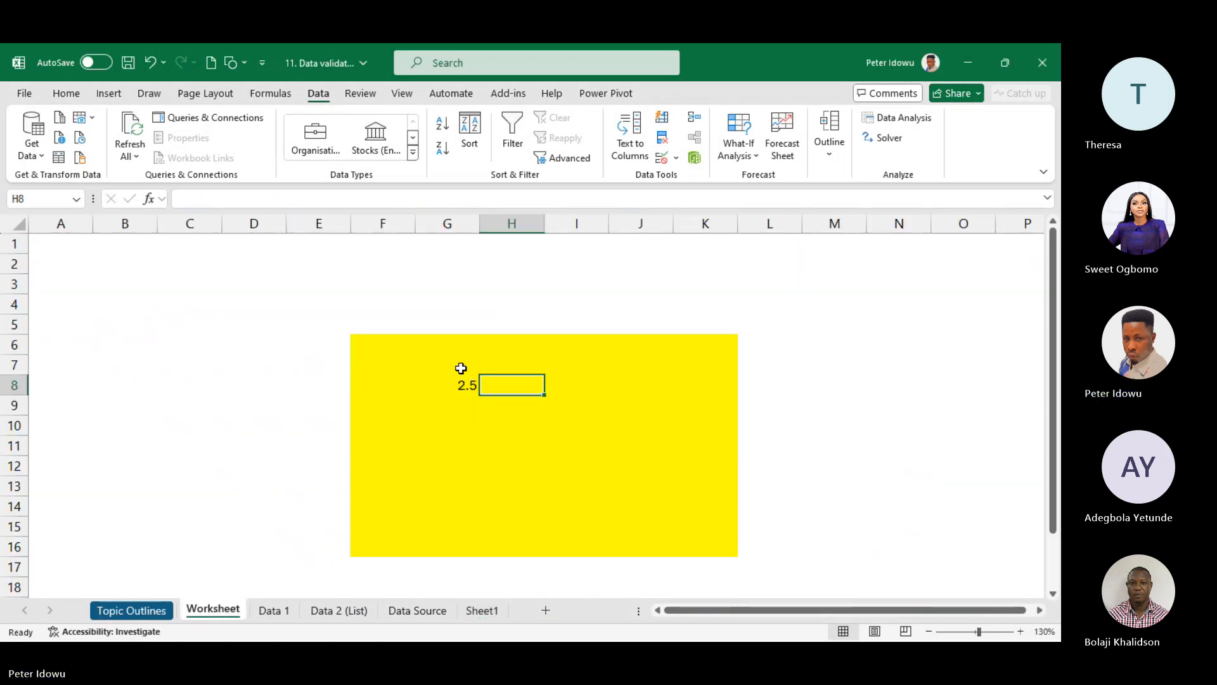
drag(388, 342, 710, 488)
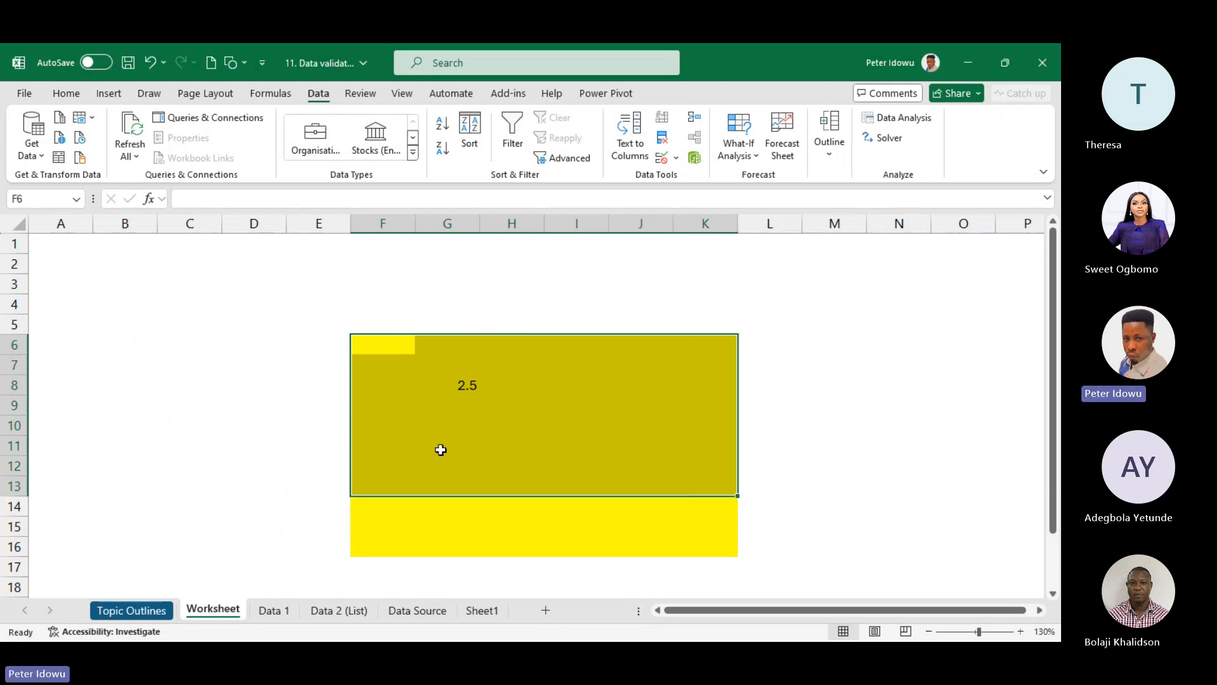
click(64, 279)
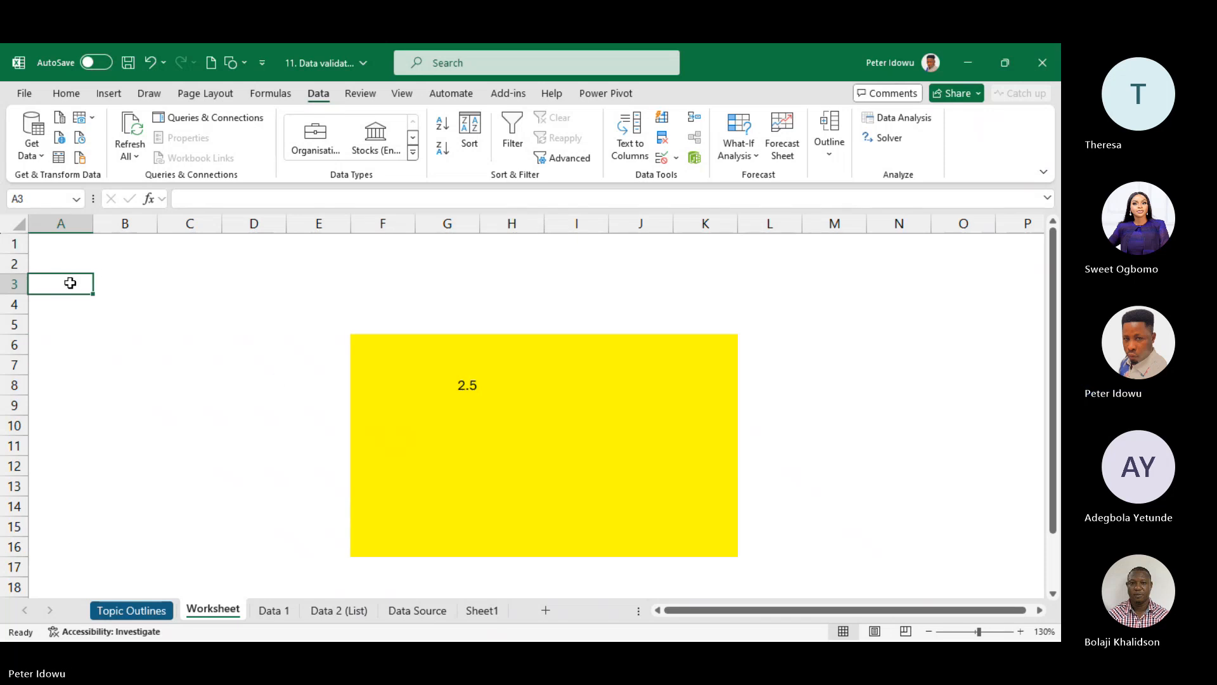
text(Userna)
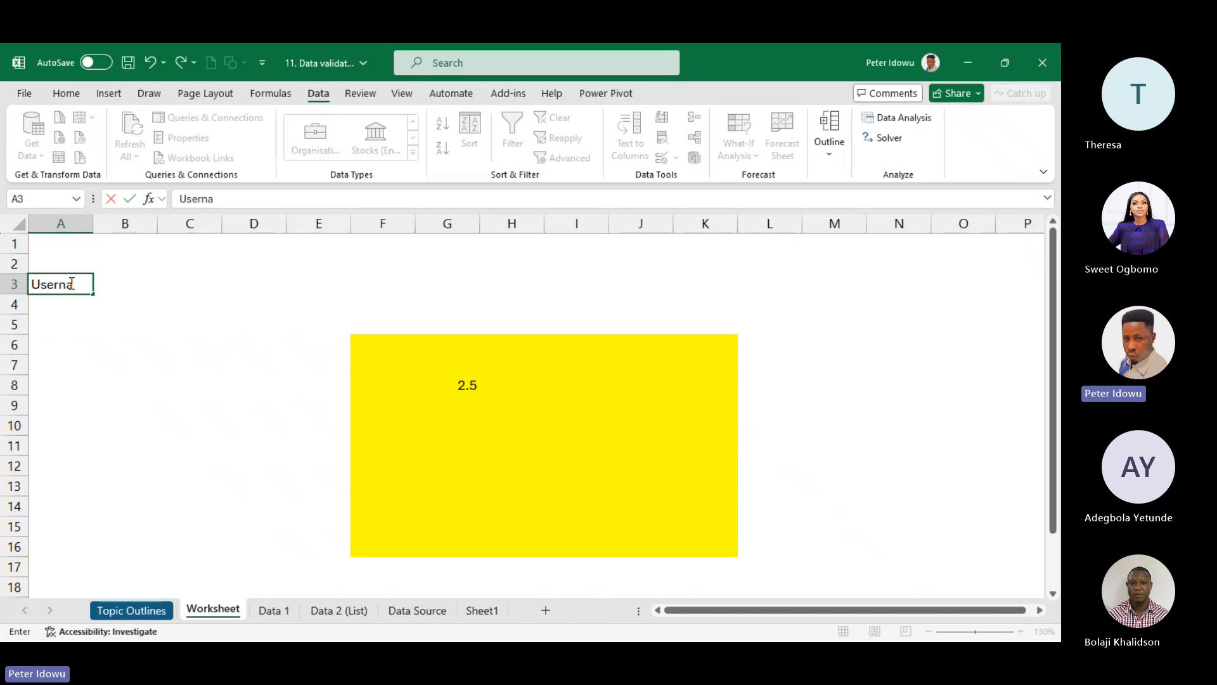
text(me)
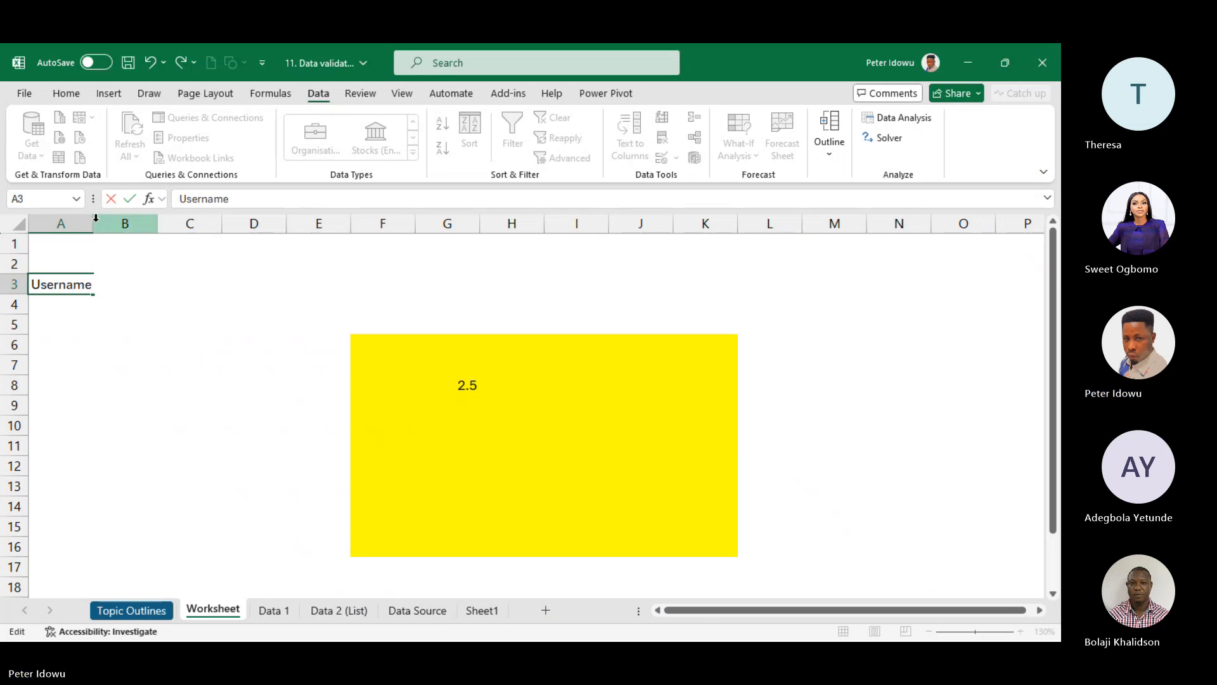
click(95, 222)
drag(93, 222, 208, 220)
click(161, 283)
- Relabel A3 as Email ID and fill B3 yellow
click(100, 277)
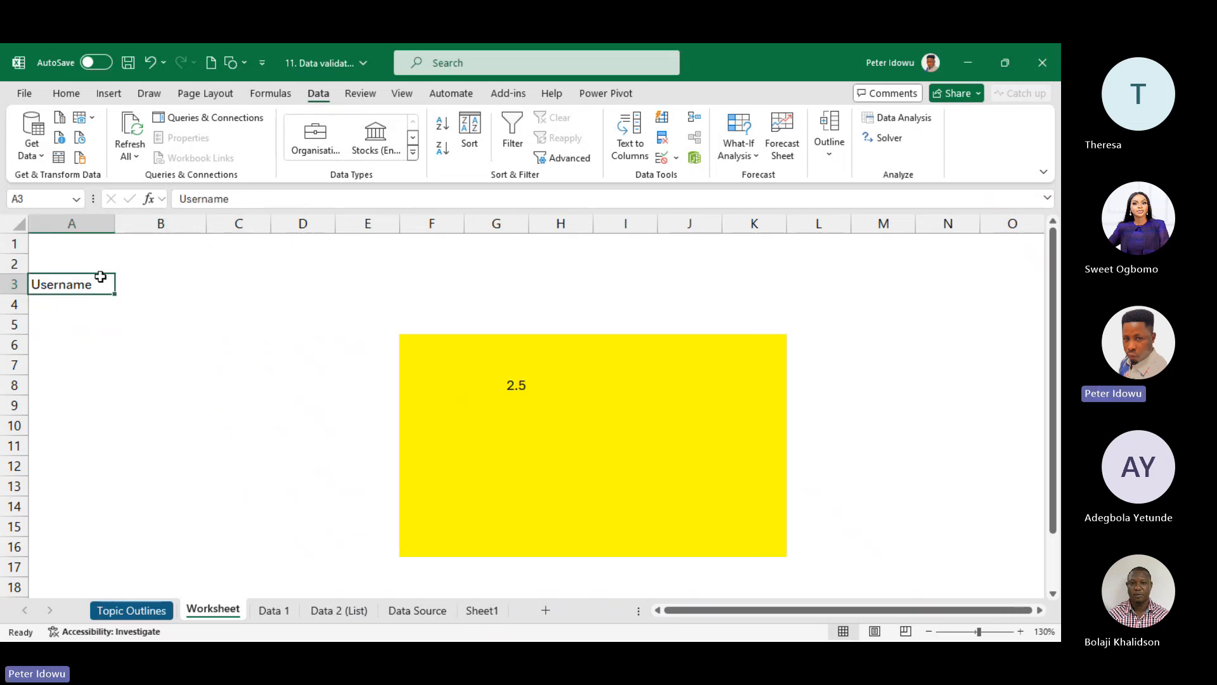
text(Emaild)
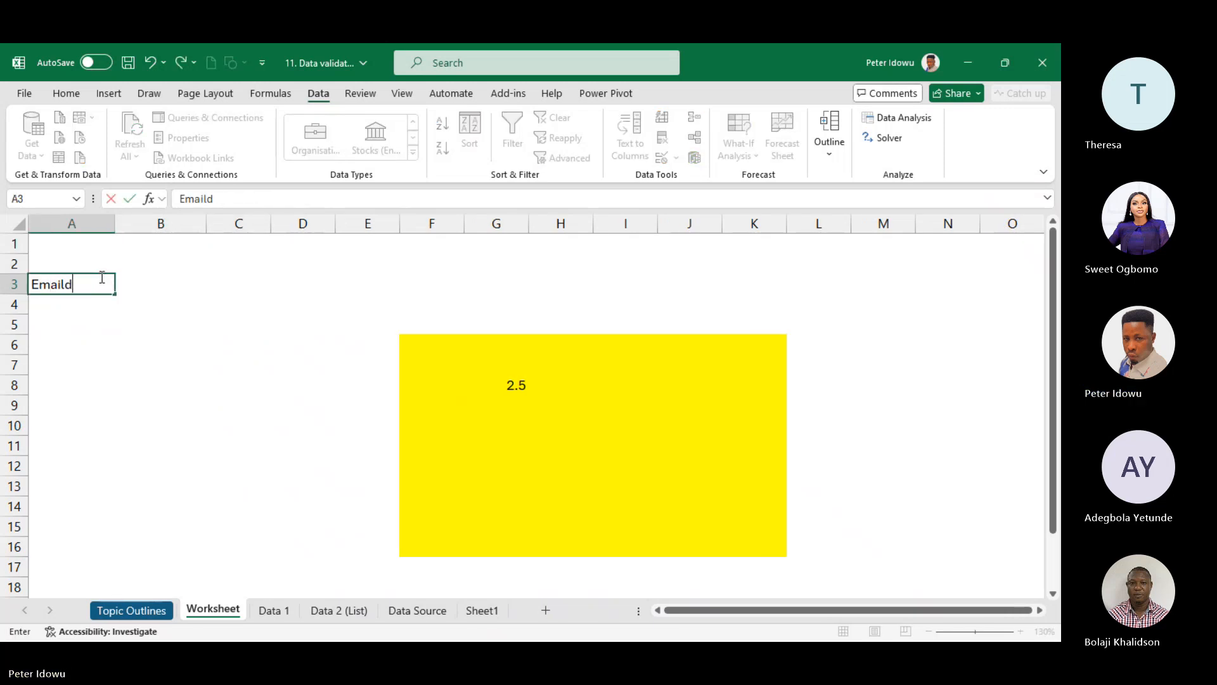
key(BackSpace)
text(ID)
key(Return)
click(137, 291)
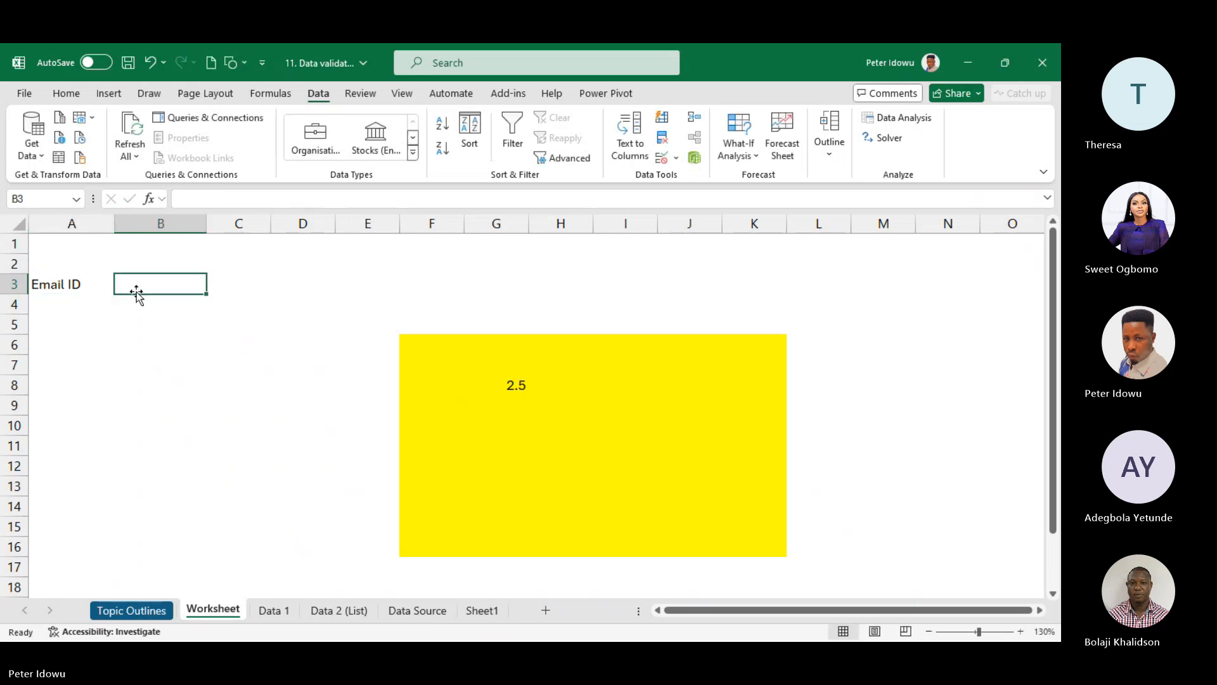
click(66, 95)
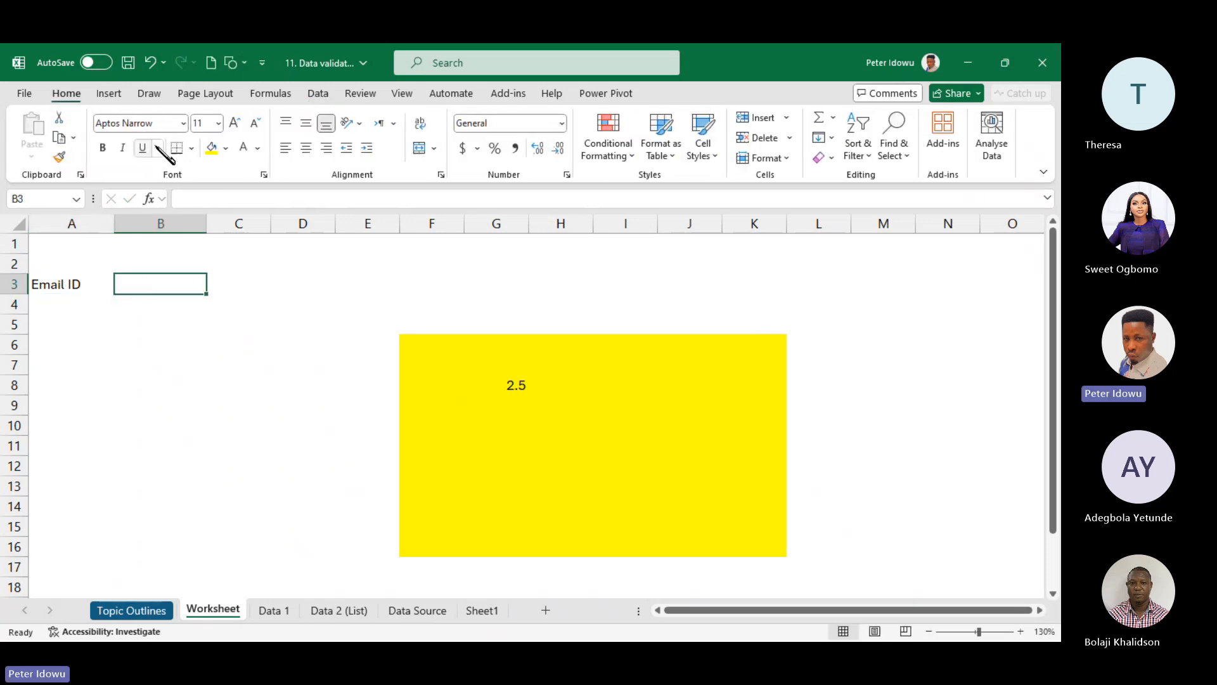
click(211, 149)
- Add the Password label in A4 and fill B4 yellow
click(72, 320)
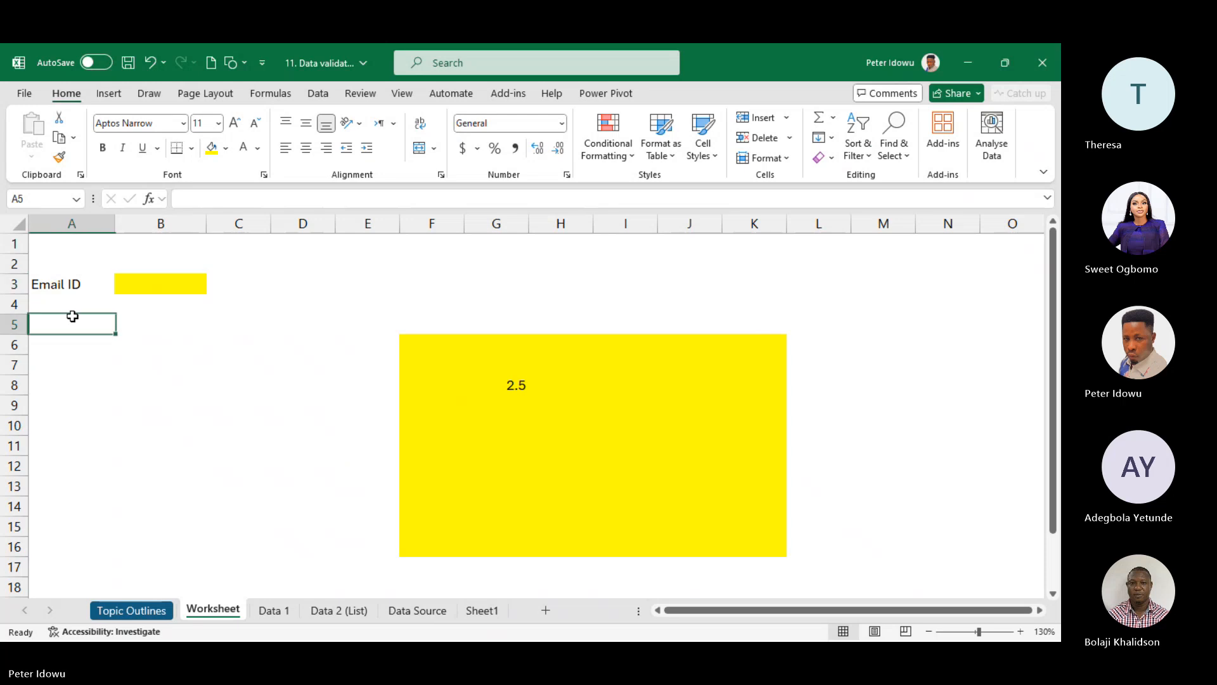
click(68, 309)
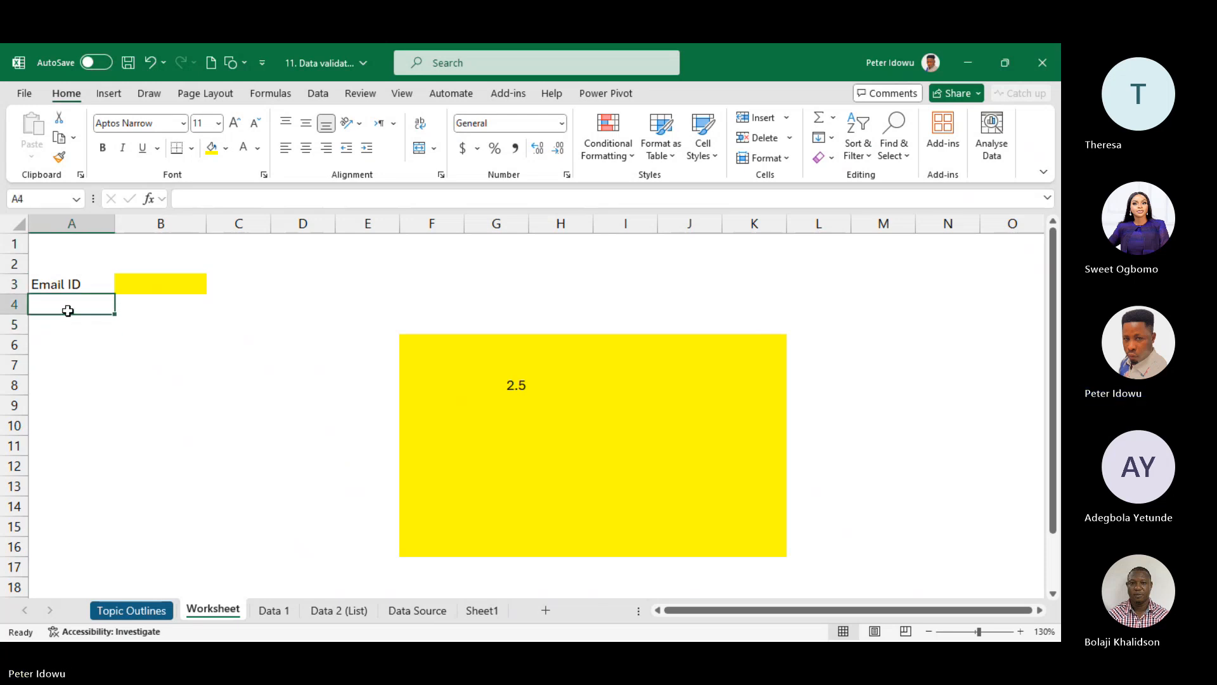
text(Pas)
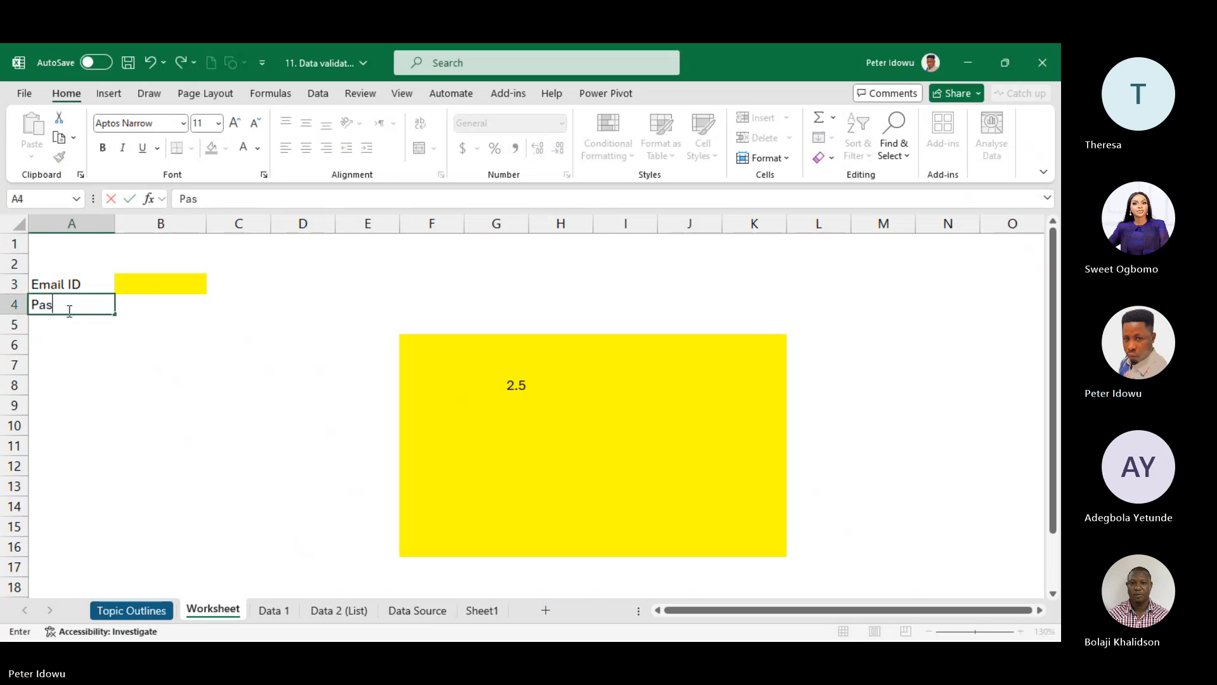
text(sword)
click(122, 307)
click(213, 148)
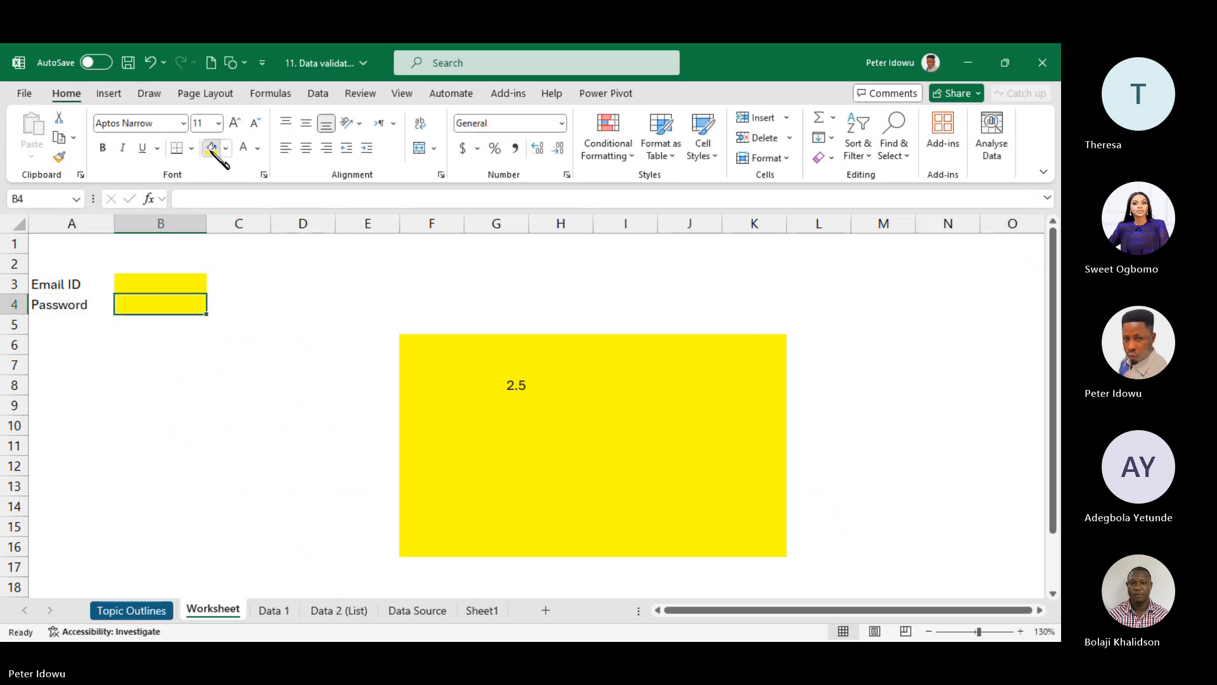
- Type an e-mail address into B3 and widen column B to fit it
ctrl+scroll(952, 559, up, 2)
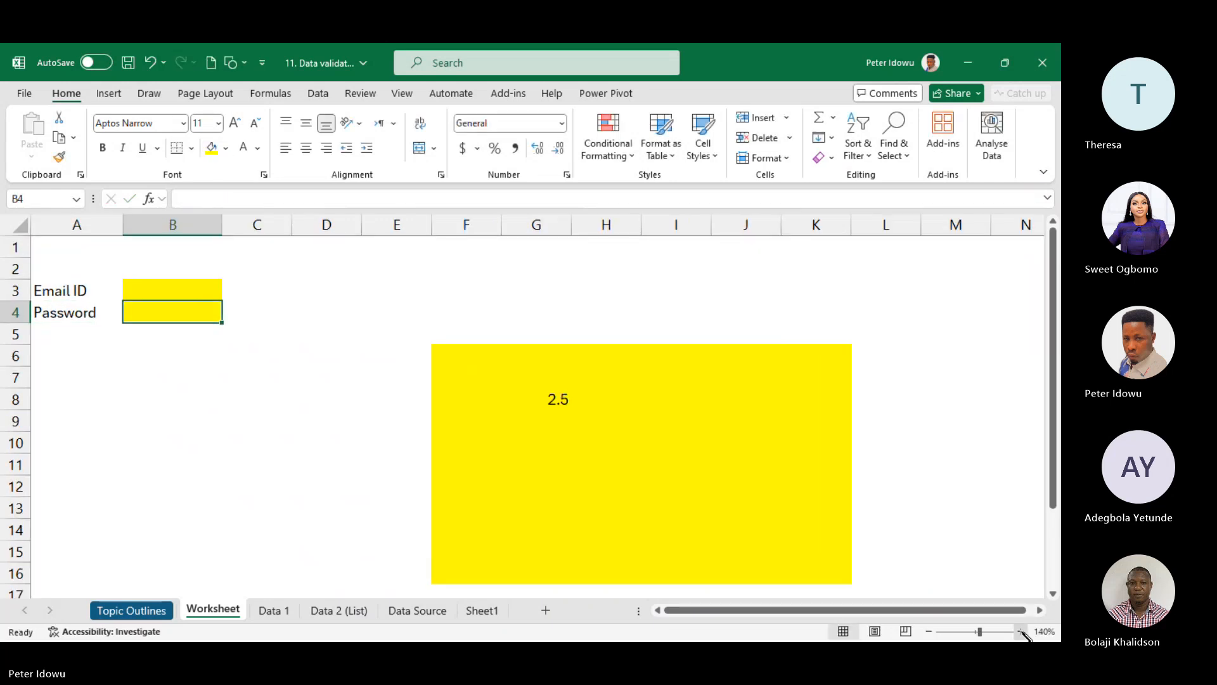
drag(1053, 358, 1054, 247)
click(189, 302)
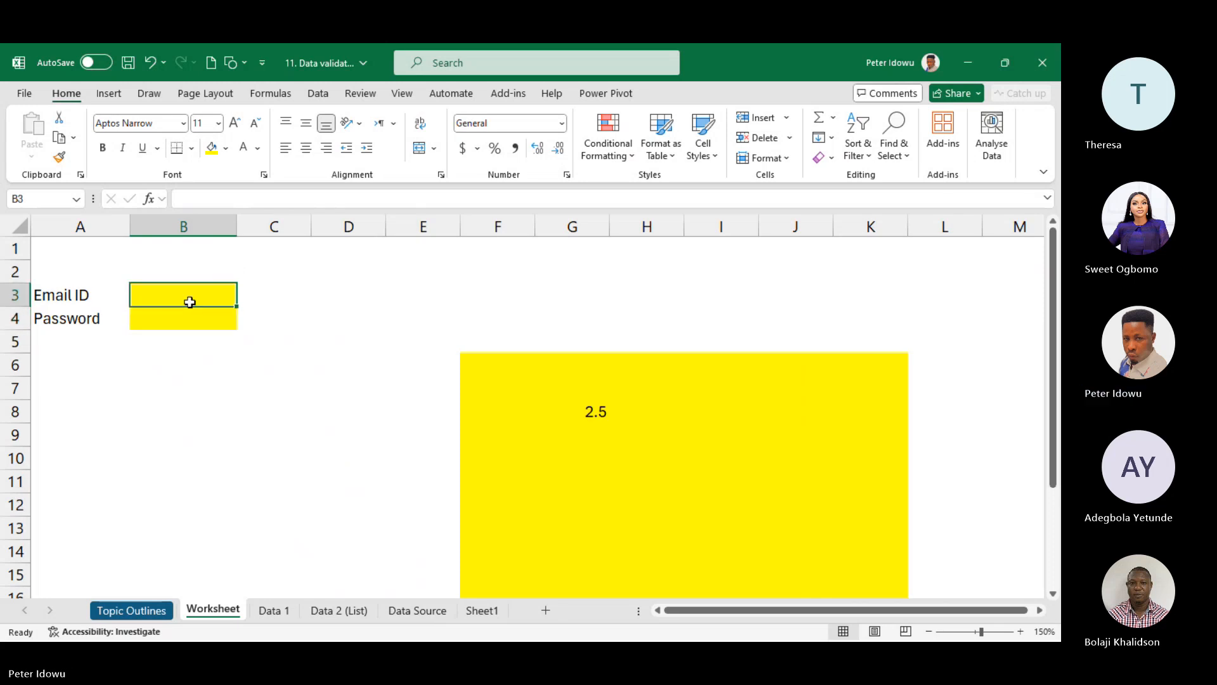
double_click(191, 302)
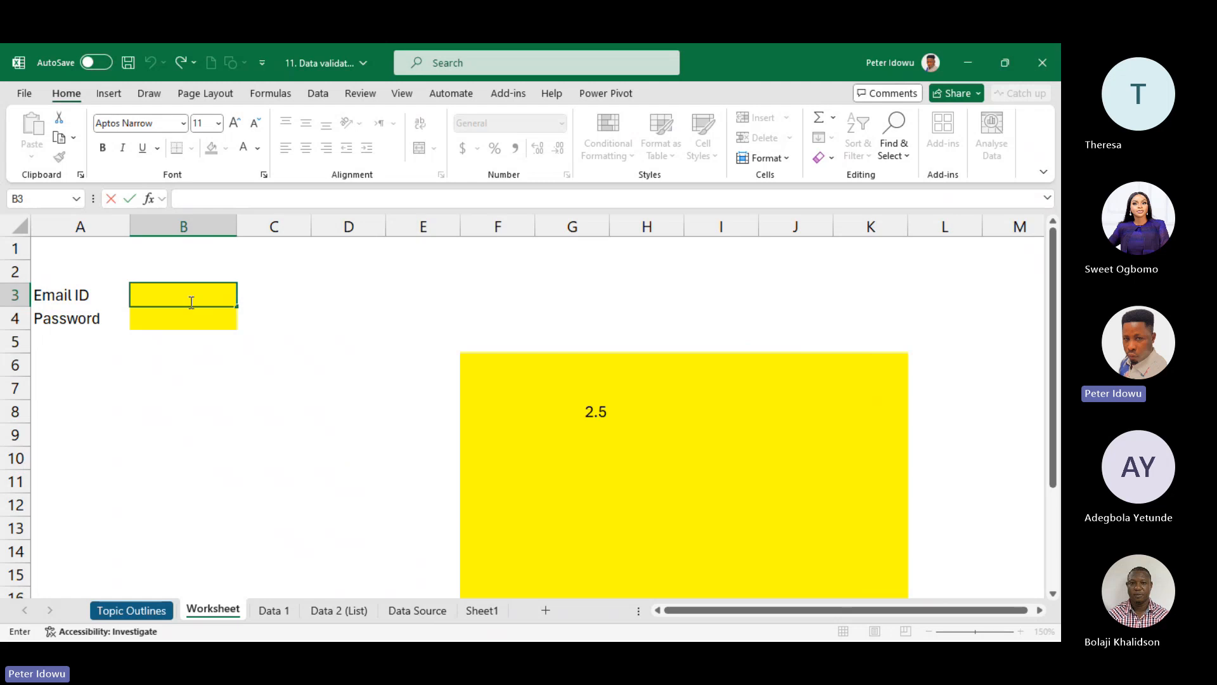
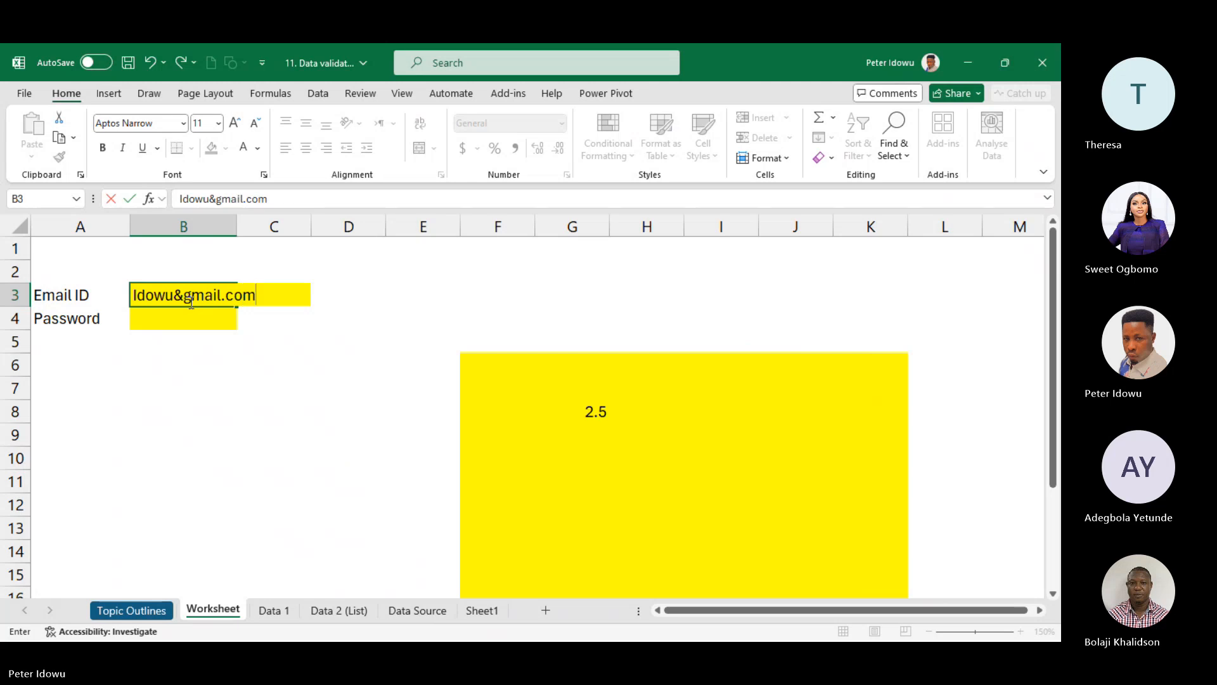
click(188, 324)
drag(238, 226, 272, 227)
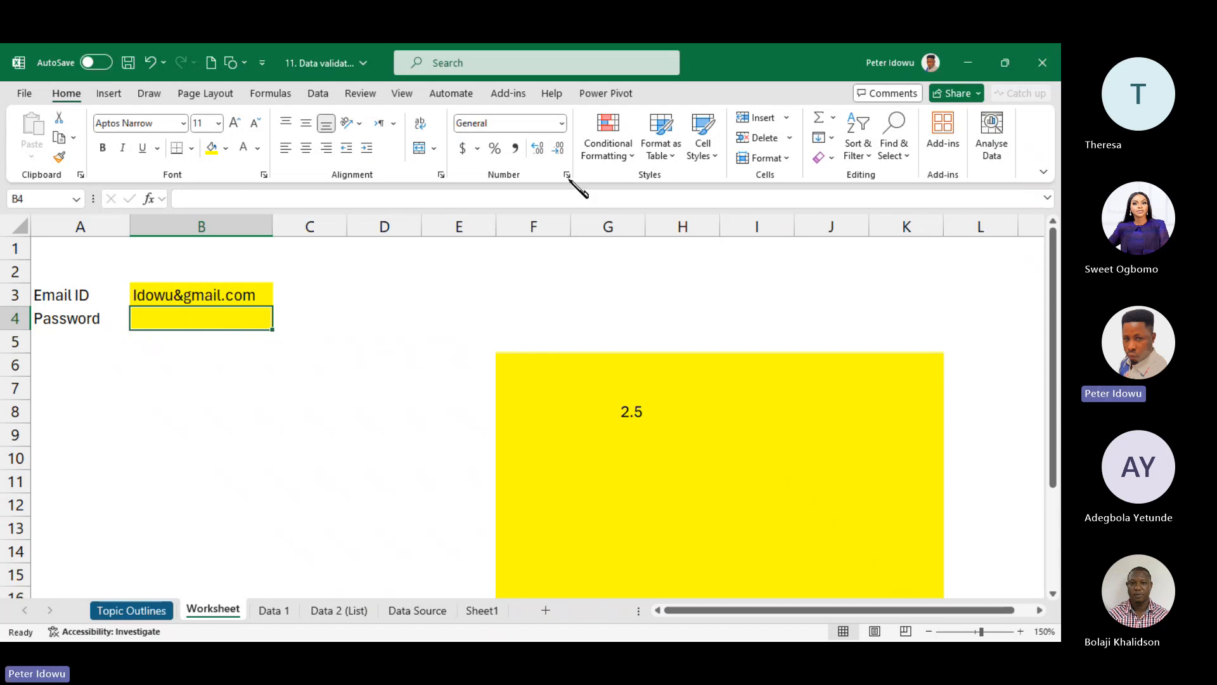
- Give B4 a Data Validation rule allowing Text length between 6 and 20
click(321, 91)
click(676, 158)
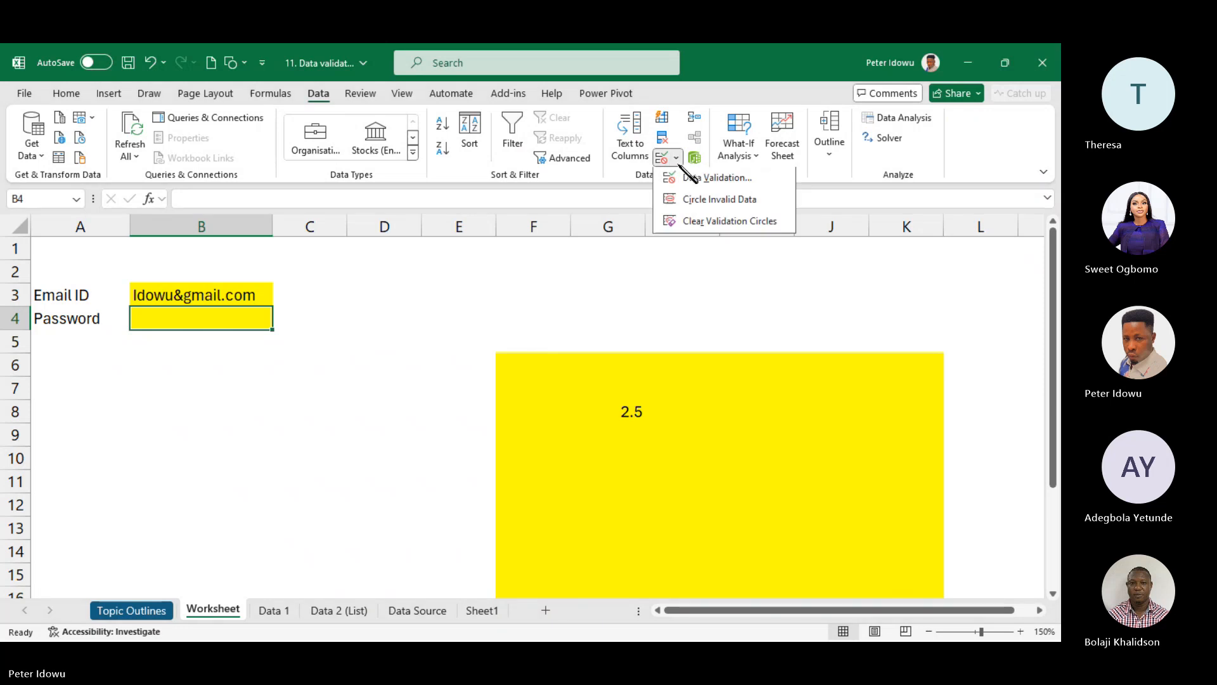
click(697, 183)
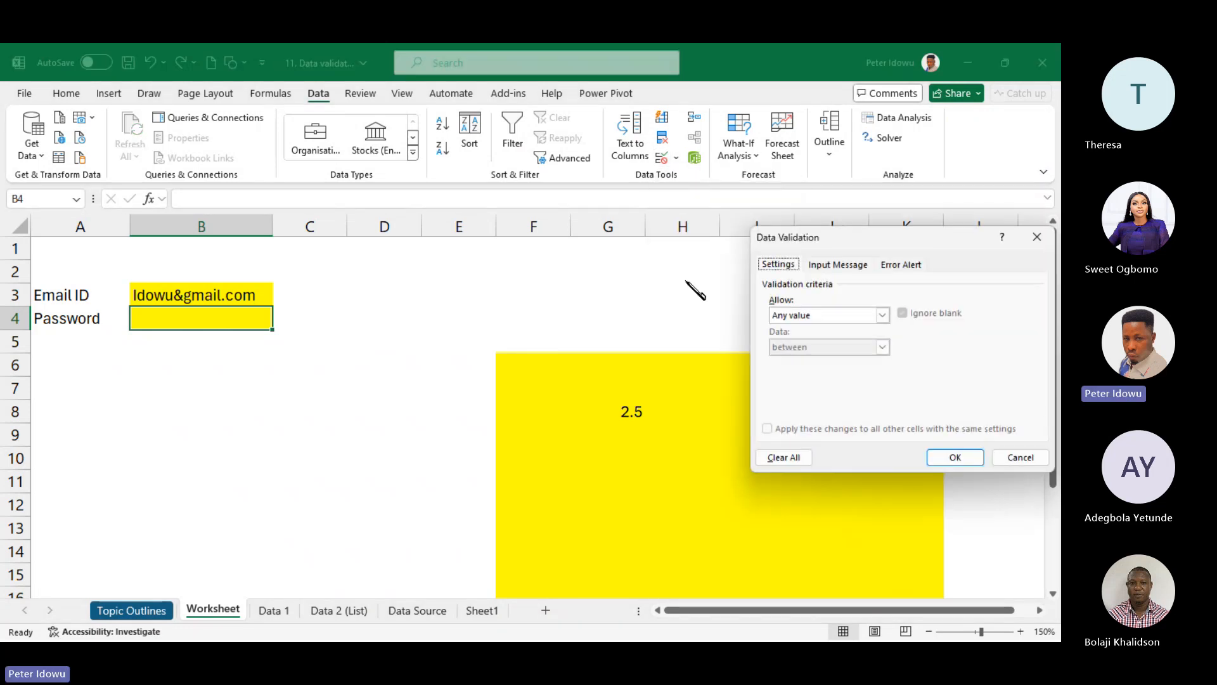
click(882, 315)
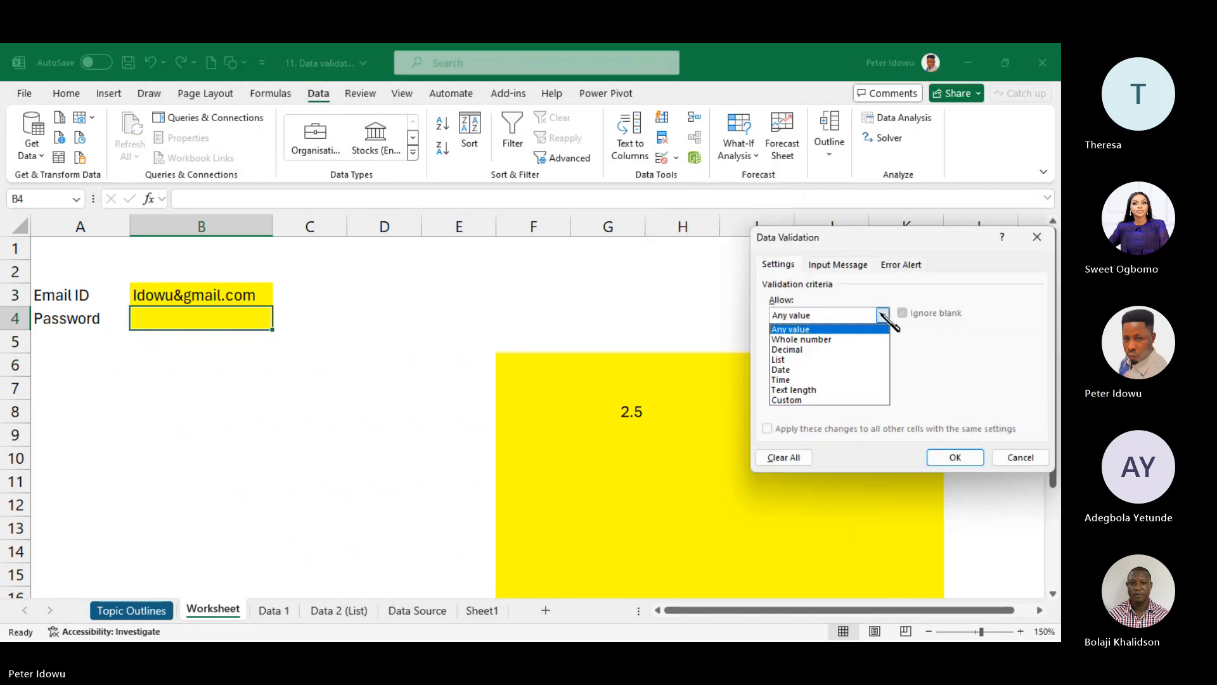
click(826, 388)
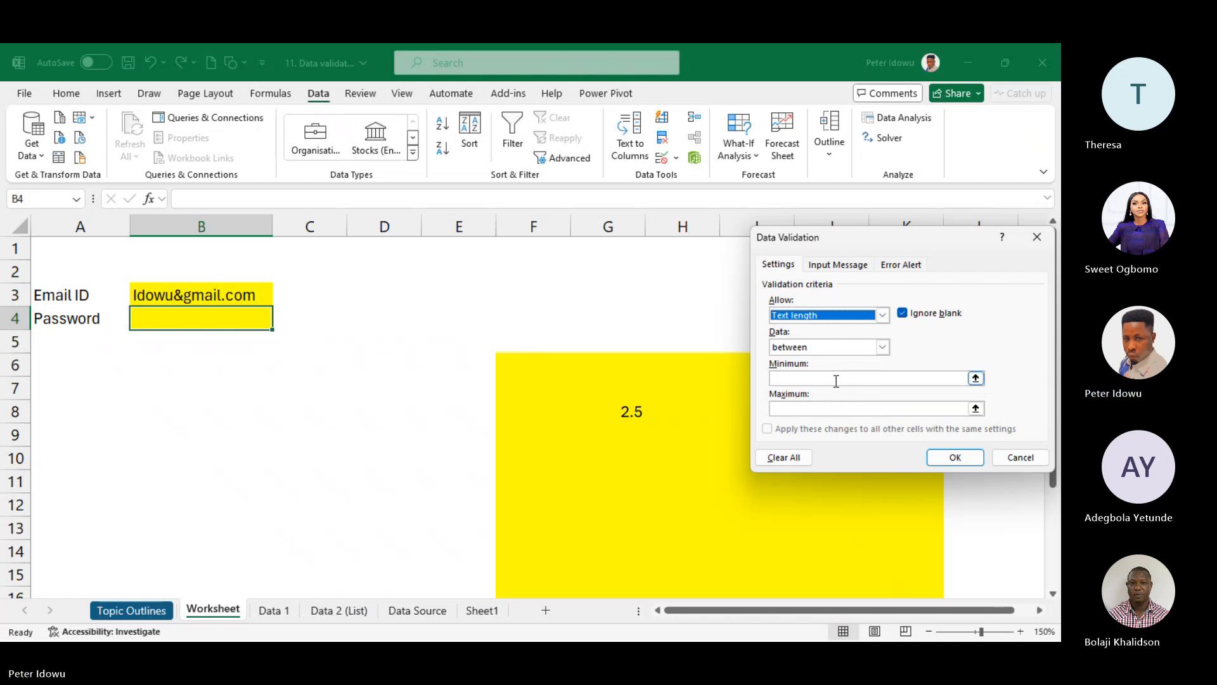
click(836, 381)
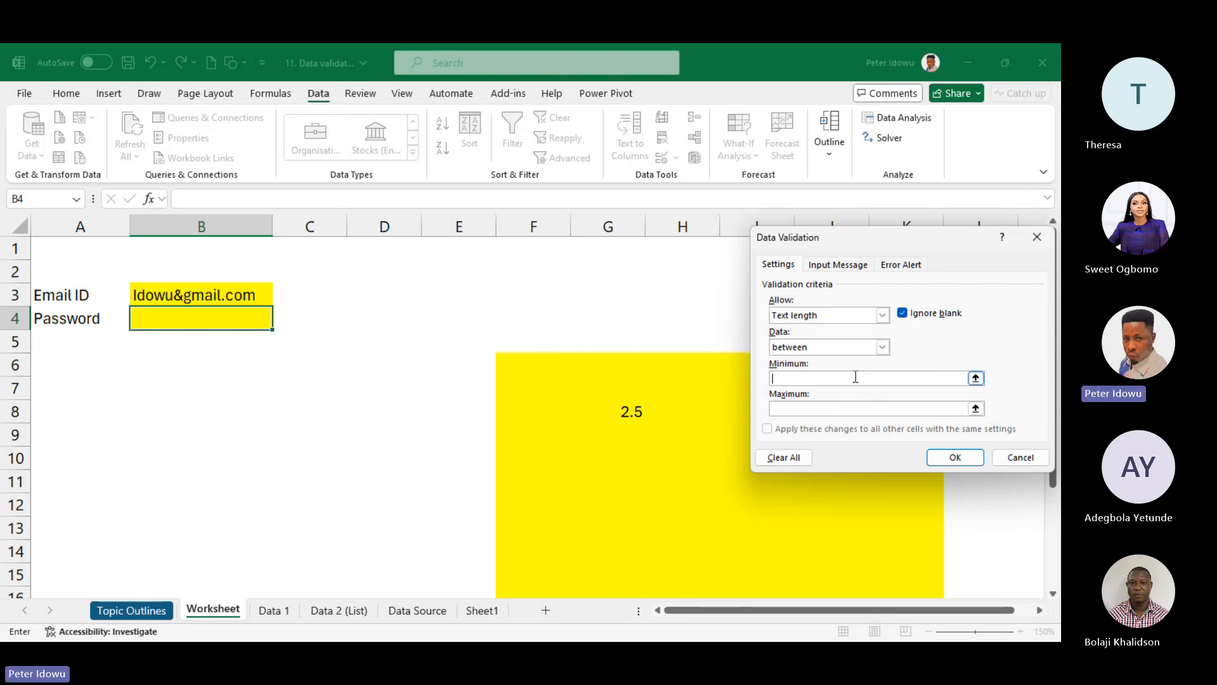
text(6)
click(820, 412)
text(20)
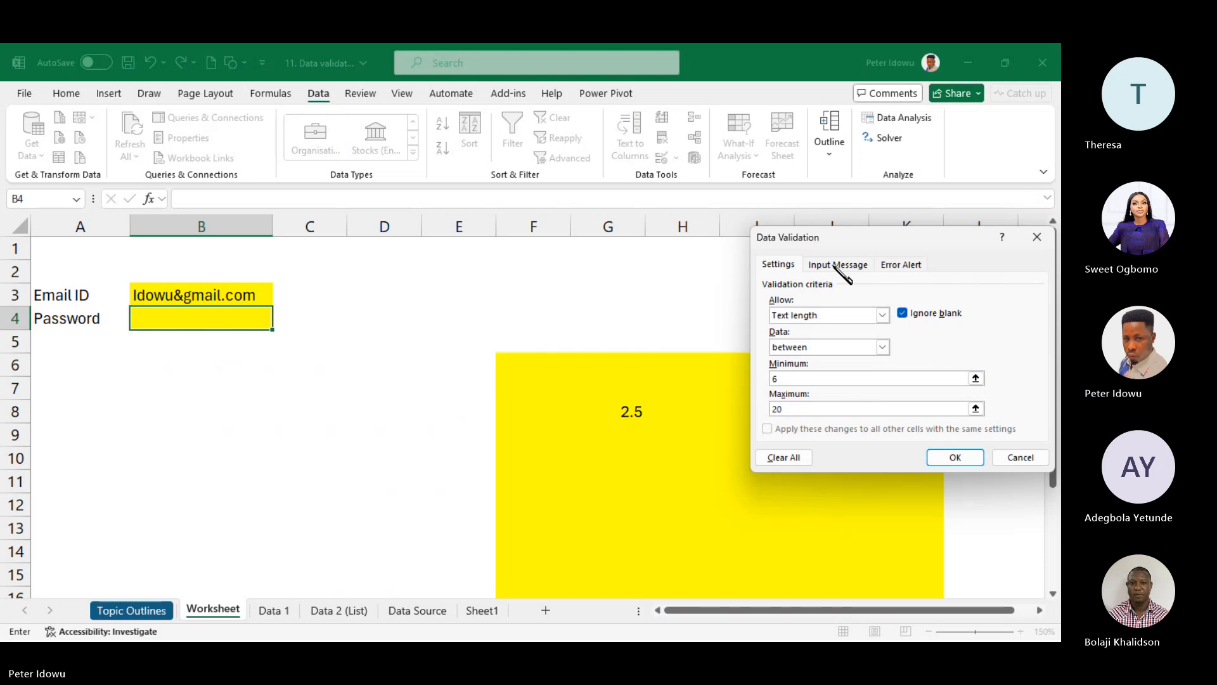
- Choose a Stop error alert titled 'Error! Error! Error', removing the stray space
click(905, 266)
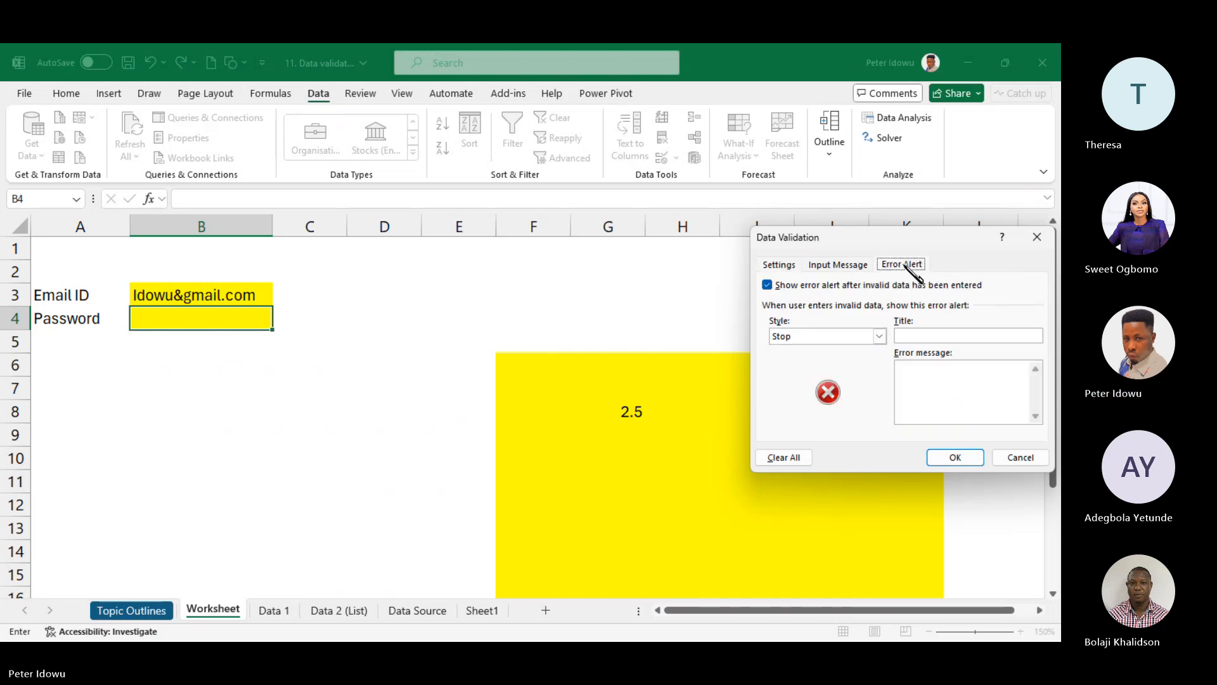
click(947, 336)
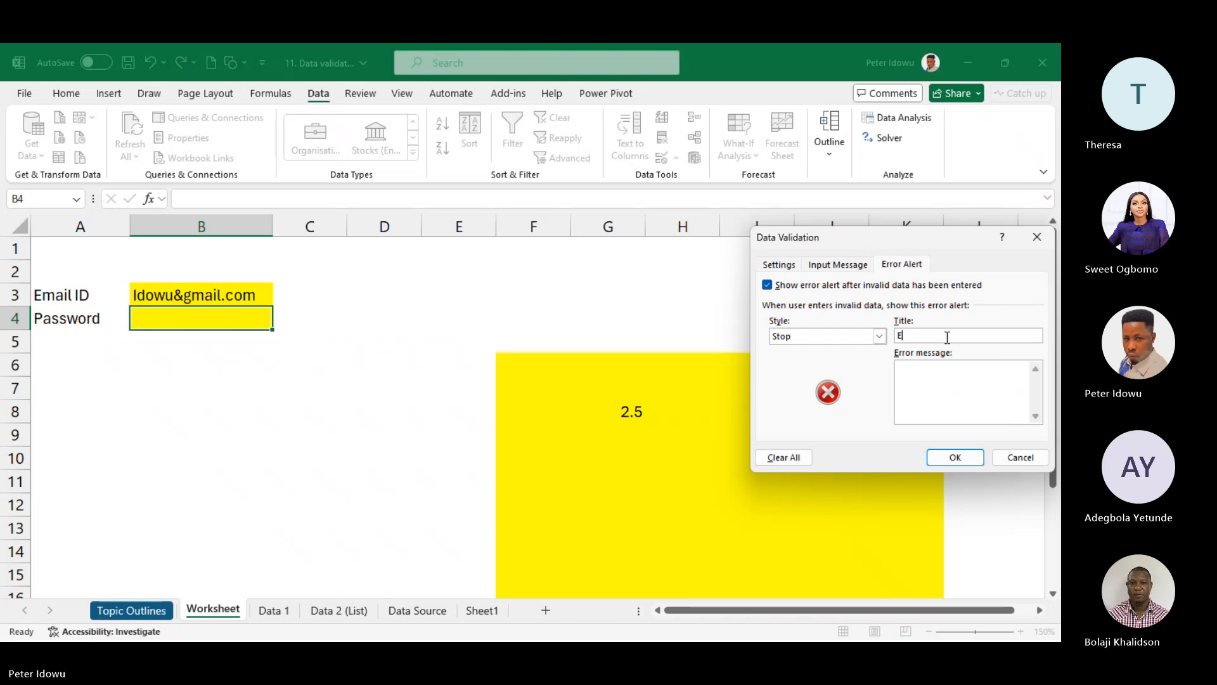
text(Error ! Error! Err)
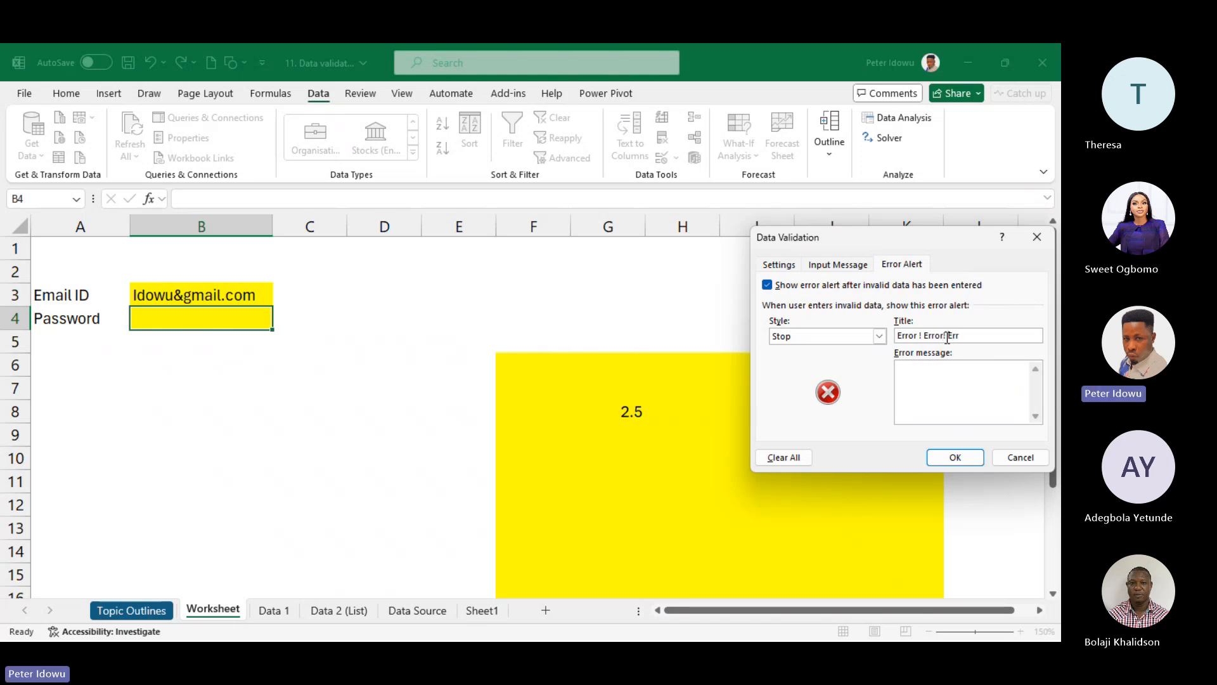
text(or)
click(948, 375)
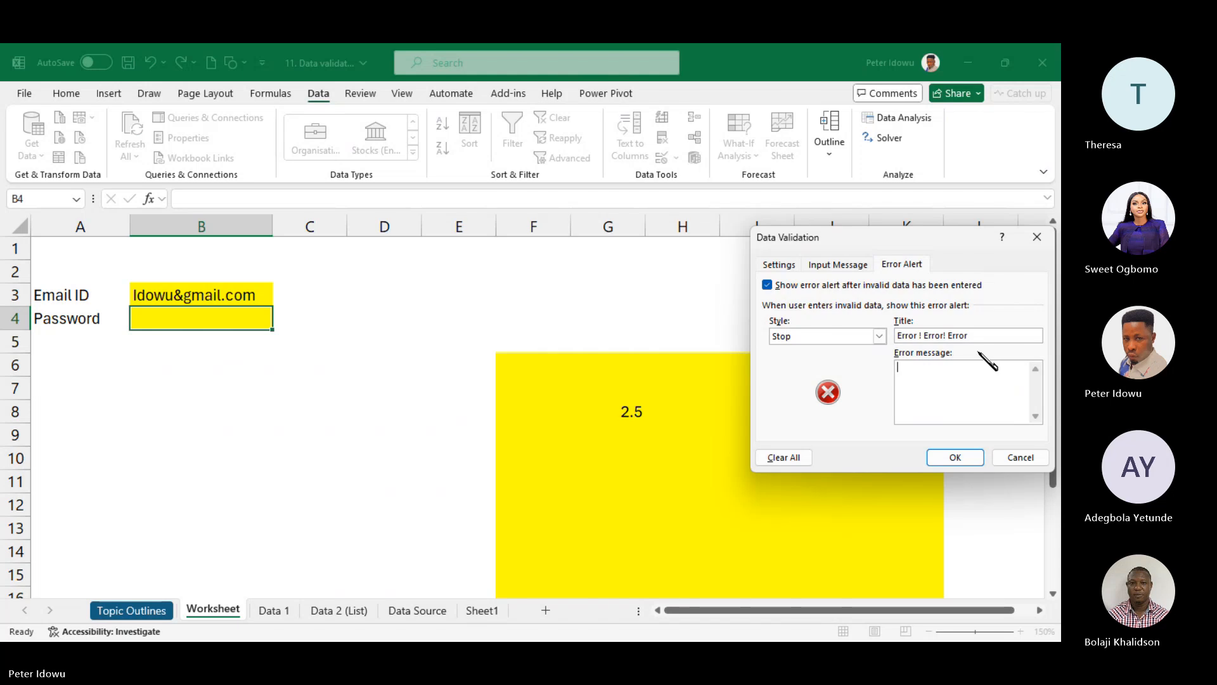
click(981, 335)
click(943, 376)
click(921, 336)
key(BackSpace)
- Write the message that the password length differs from the needed characters, then apply the rule
click(911, 387)
text(The password)
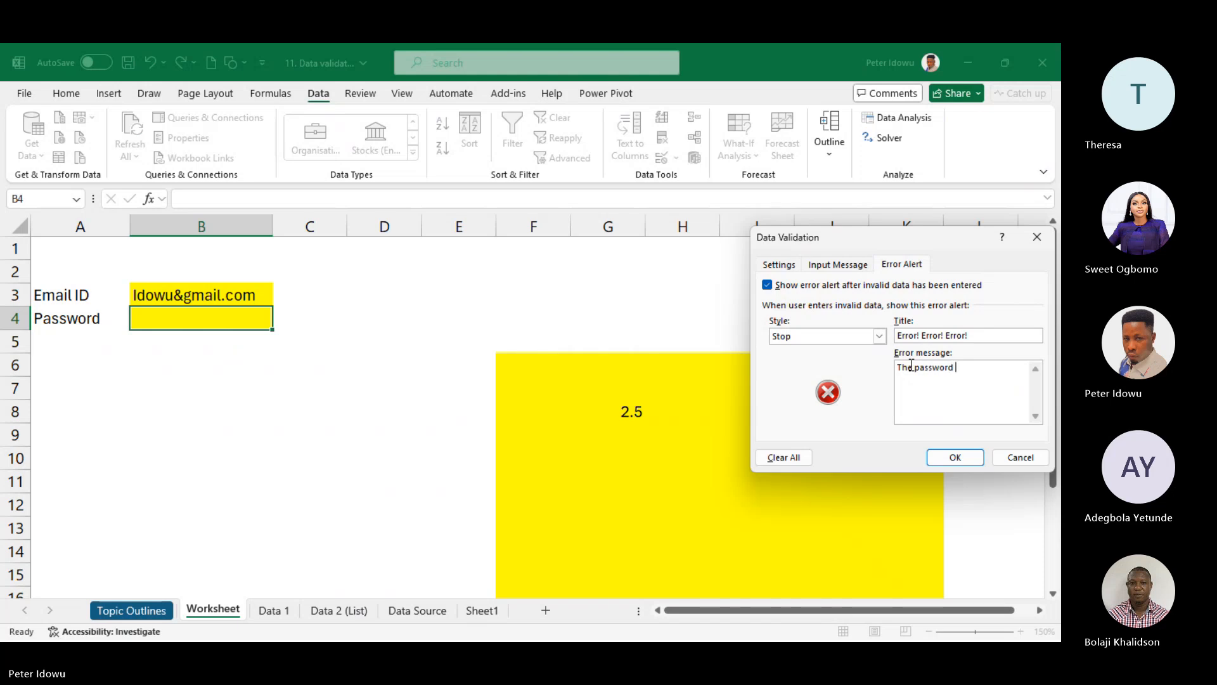
text( length is either more or less than the sper)
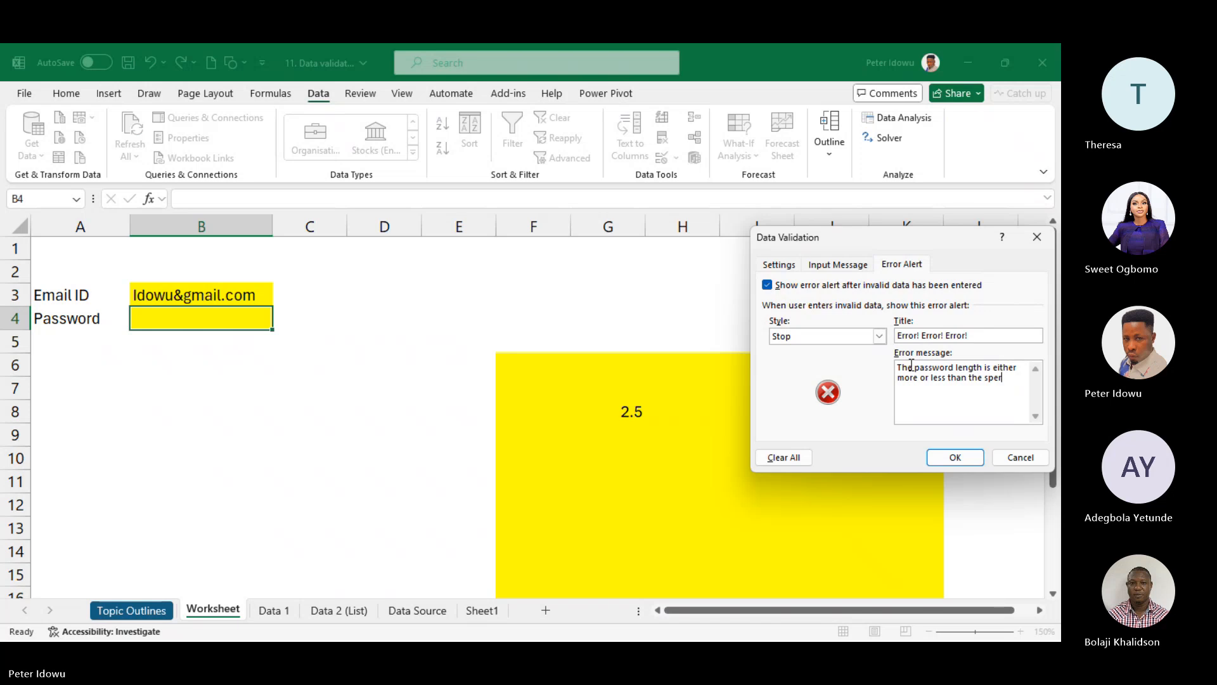
text(ified )
text(Chracter)
click(908, 388)
text(a)
key(BackSpace)
key(BackSpace)
key(BackSpace)
key(BackSpace)
key(BackSpace)
key(BackSpace)
key(BackSpace)
key(BackSpace)
text(Needed)
key(BackSpace)
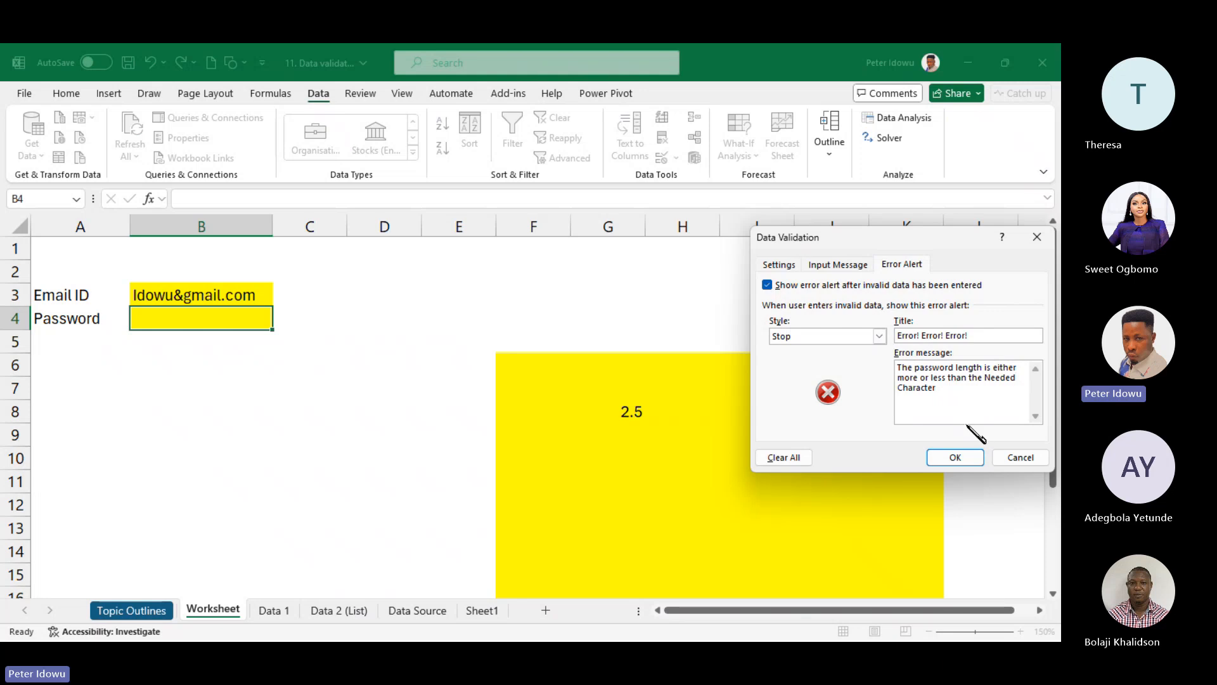
click(769, 261)
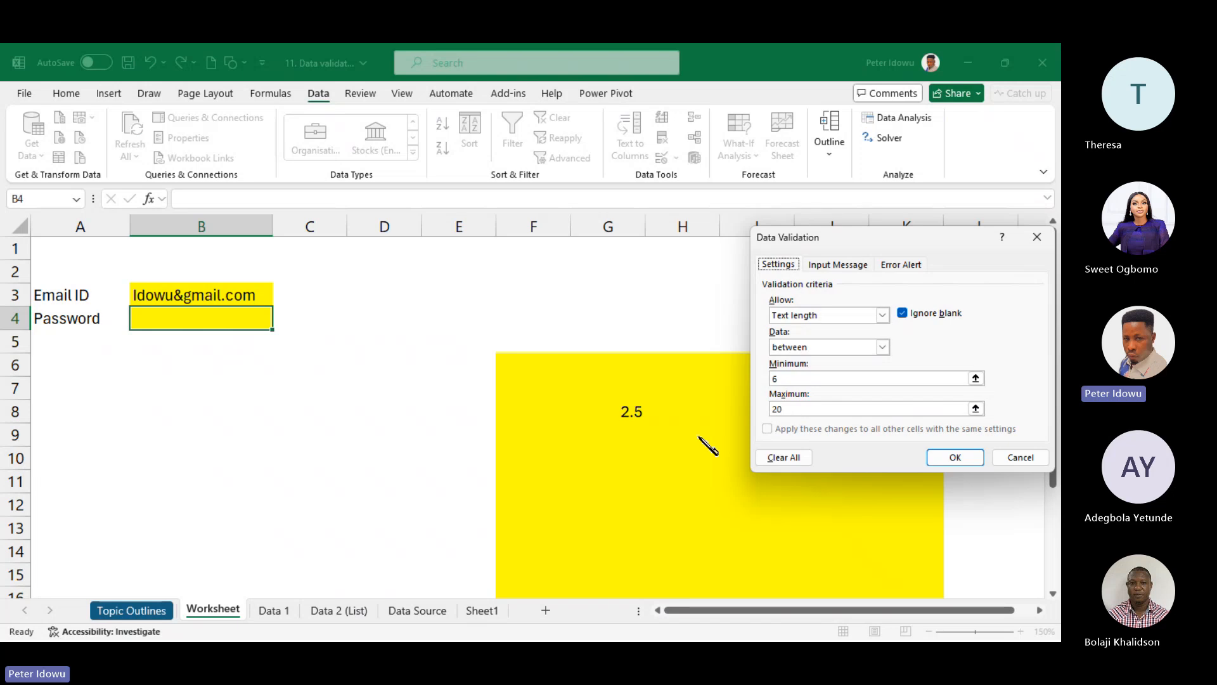
click(970, 462)
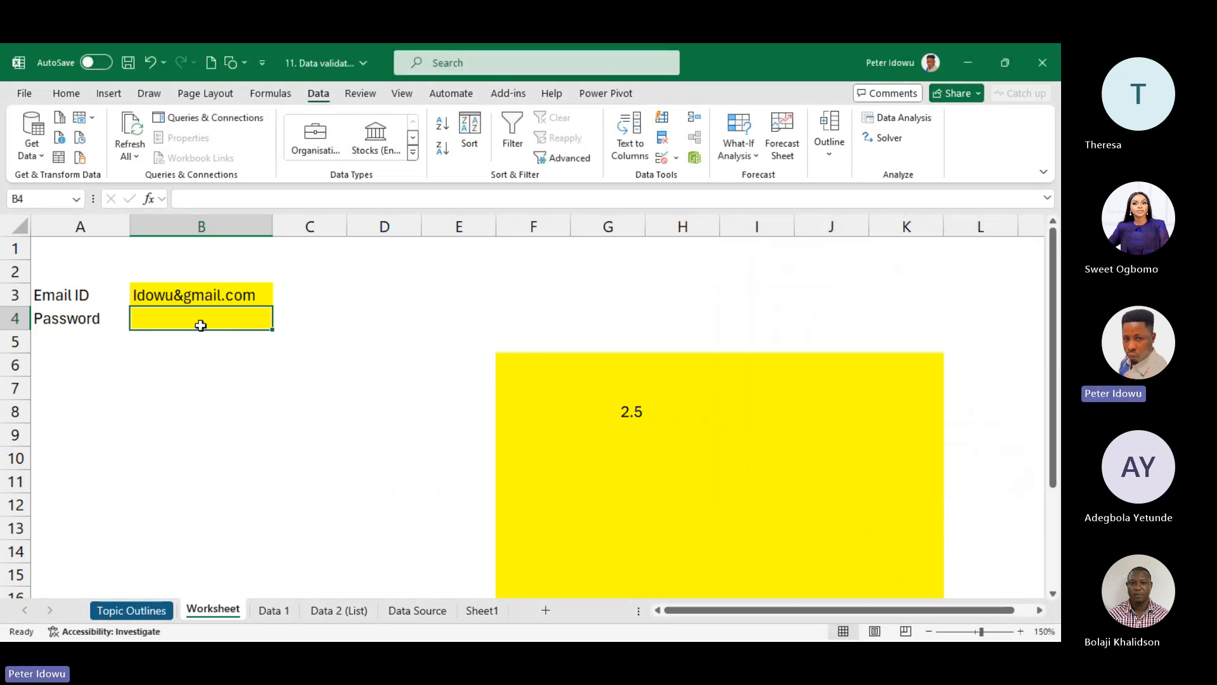
- Zoom in on the Worksheet around the Email ID and Password cells, scrolling back to A1
click(1020, 631)
click(1020, 631)
click(1021, 631)
click(1021, 630)
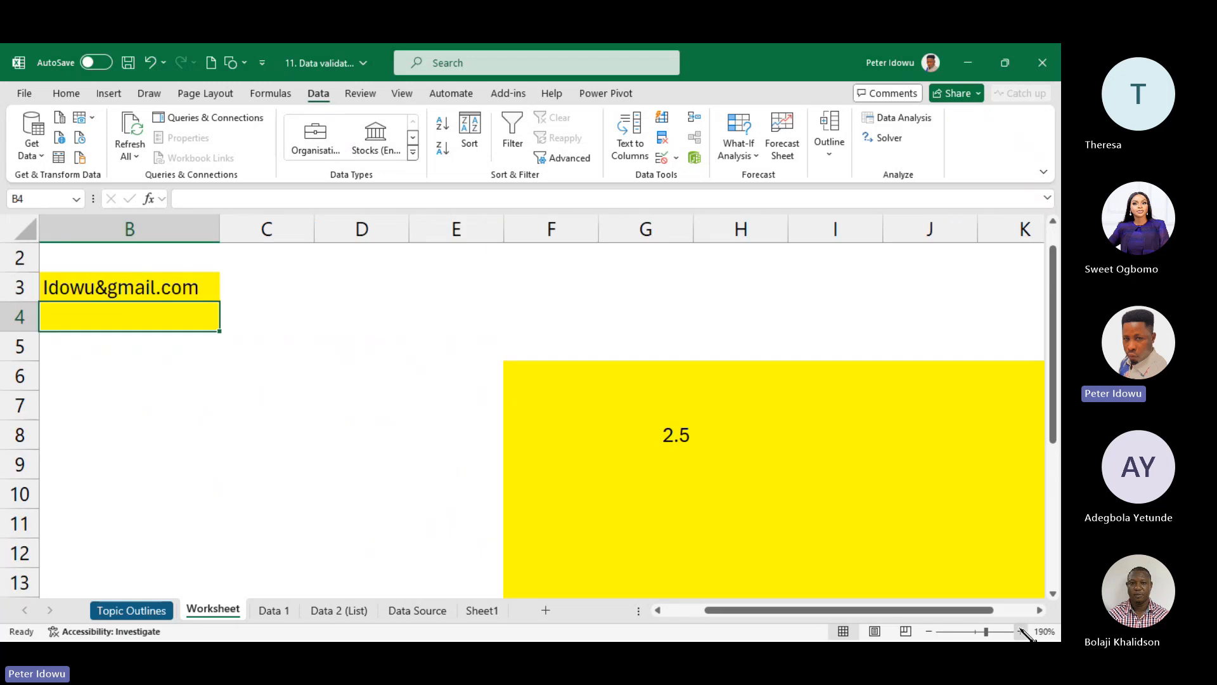
drag(976, 611, 713, 616)
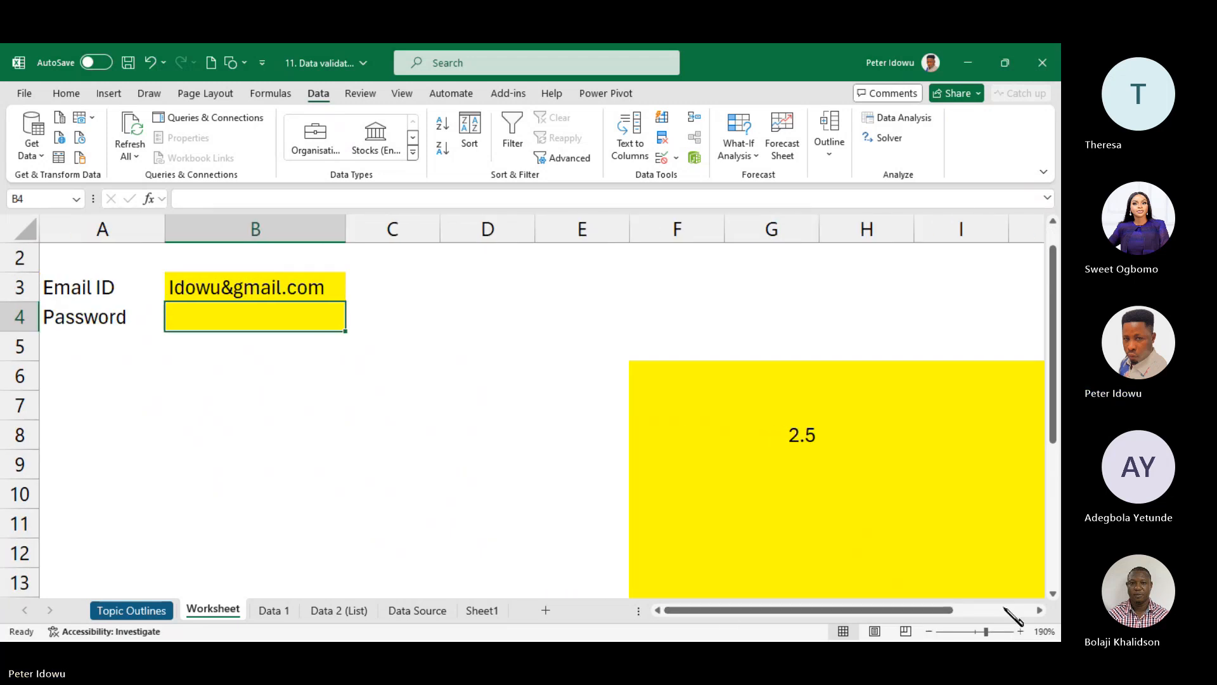
click(1021, 632)
click(1021, 631)
click(1021, 631)
click(1021, 631)
click(1020, 631)
click(1020, 631)
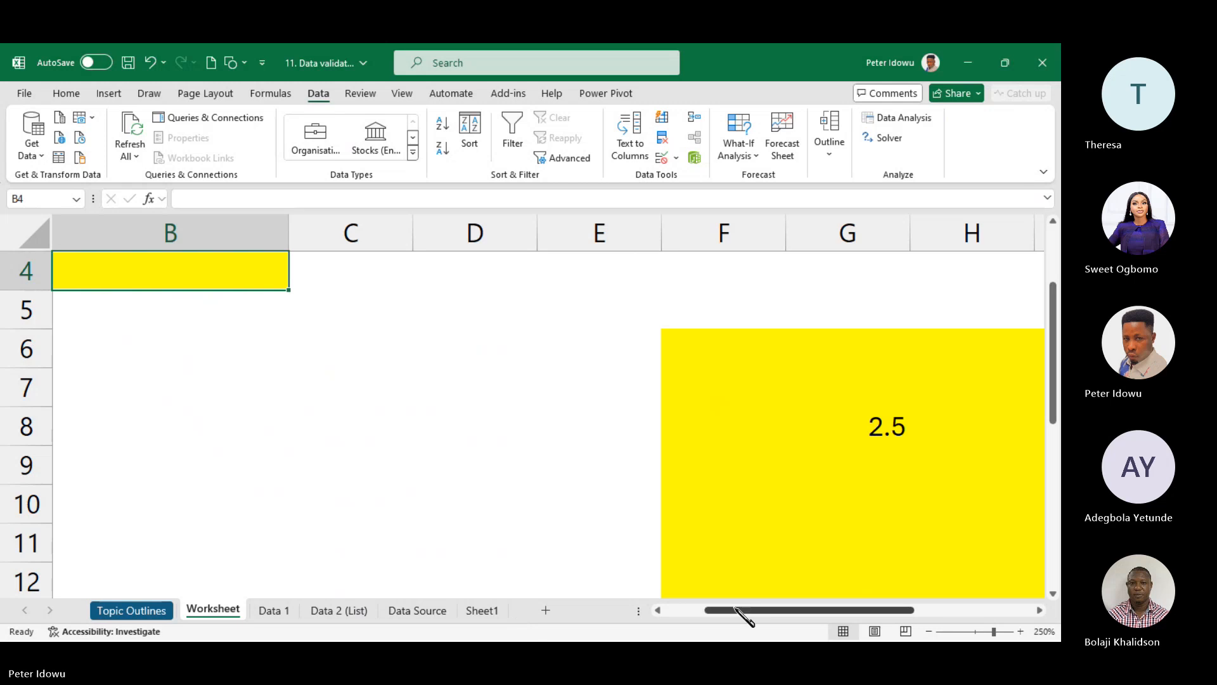
drag(747, 610, 705, 611)
drag(1057, 358, 1057, 304)
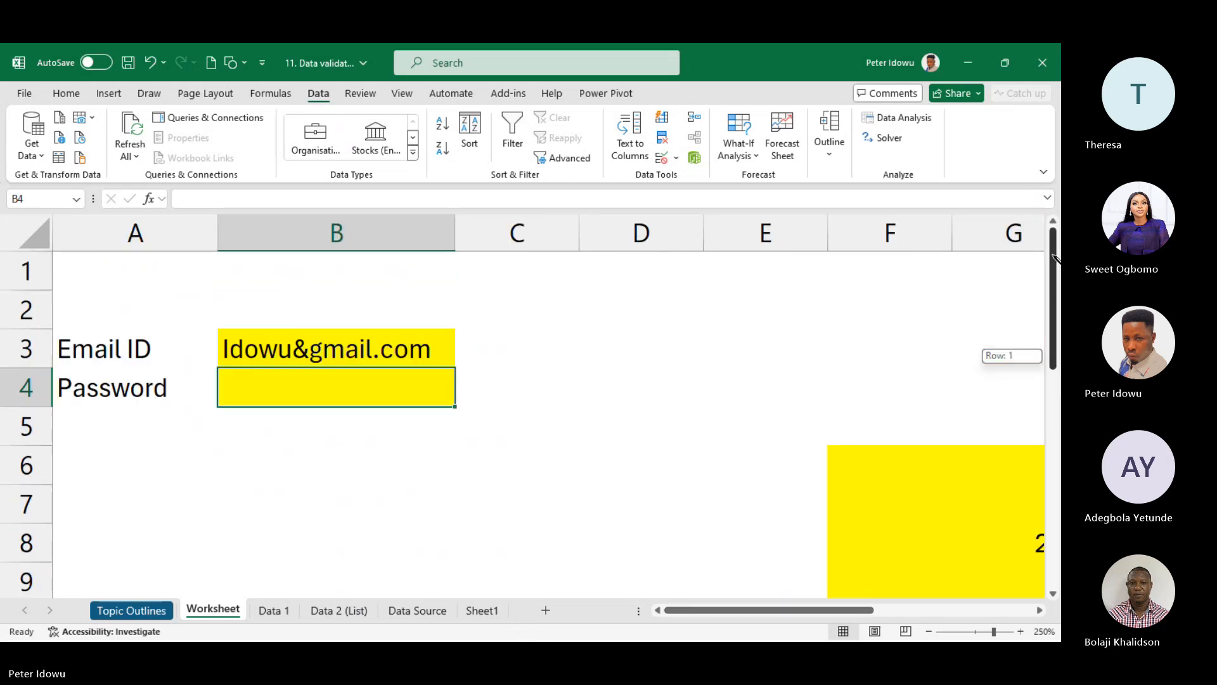
- Enter a valid 9-character password in cell B4
double_click(320, 381)
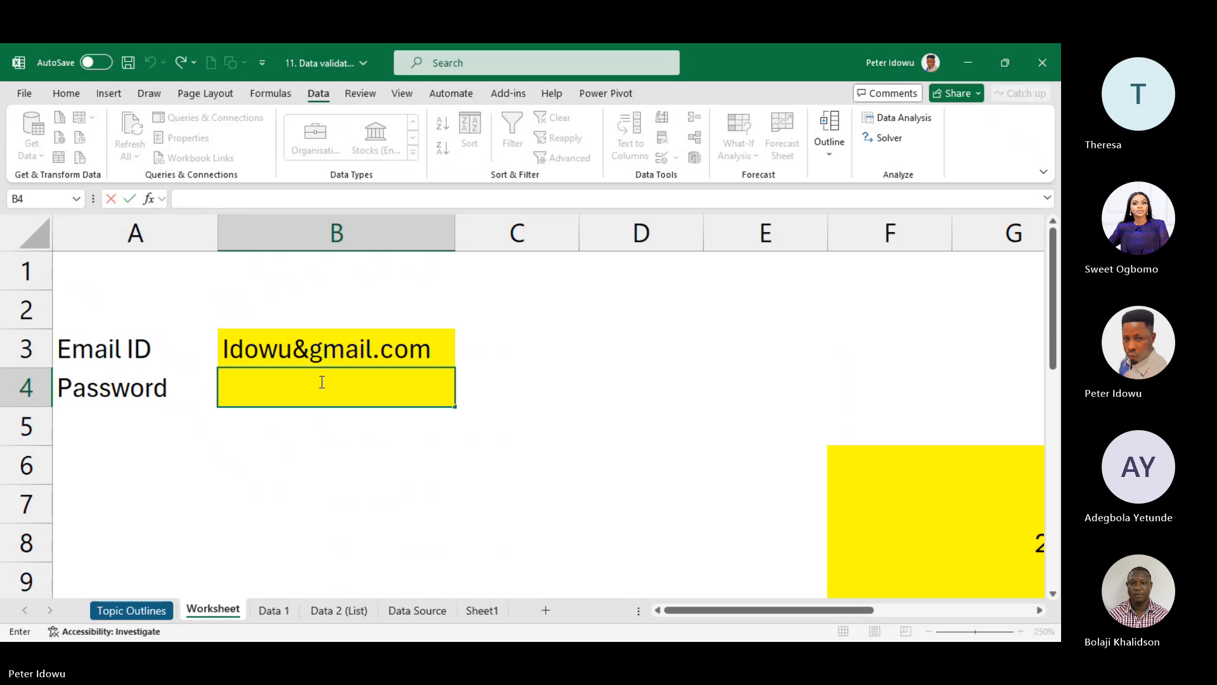
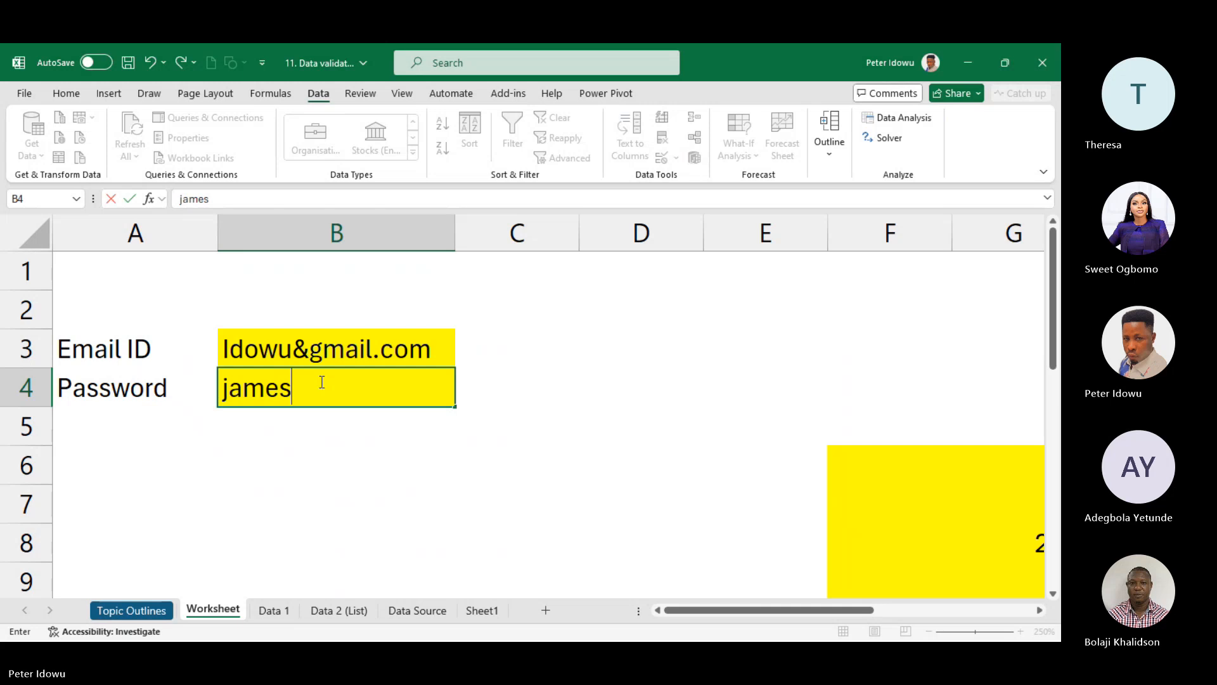
key(Return)
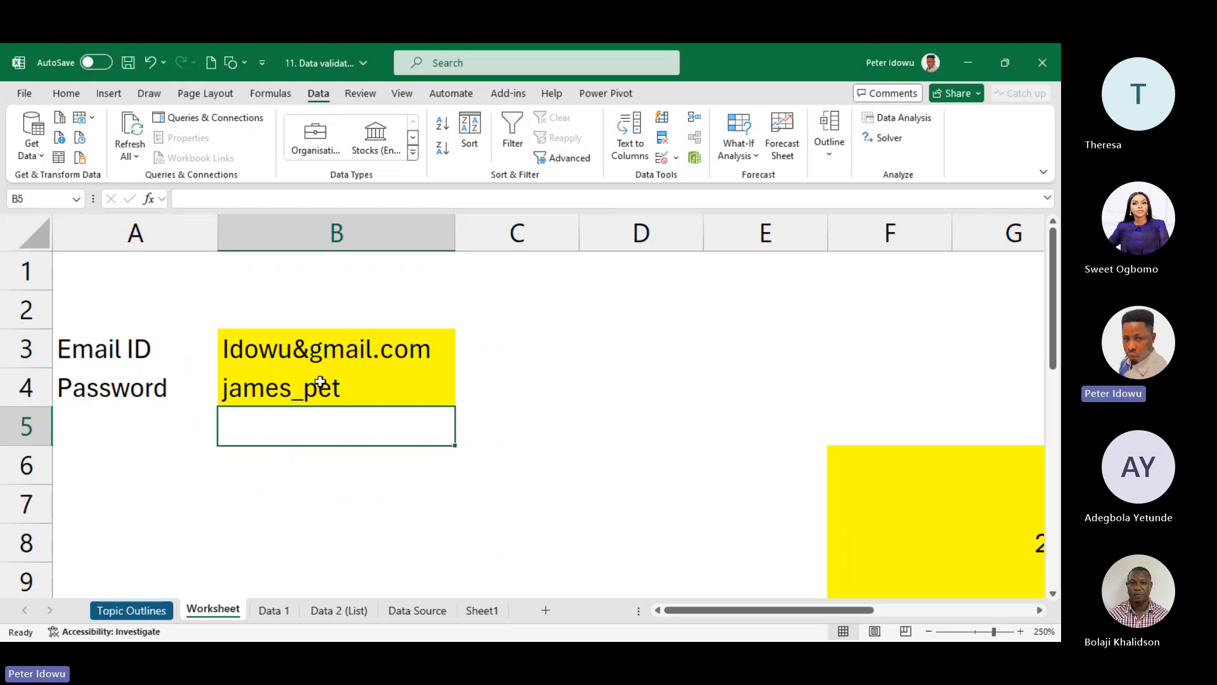
click(291, 383)
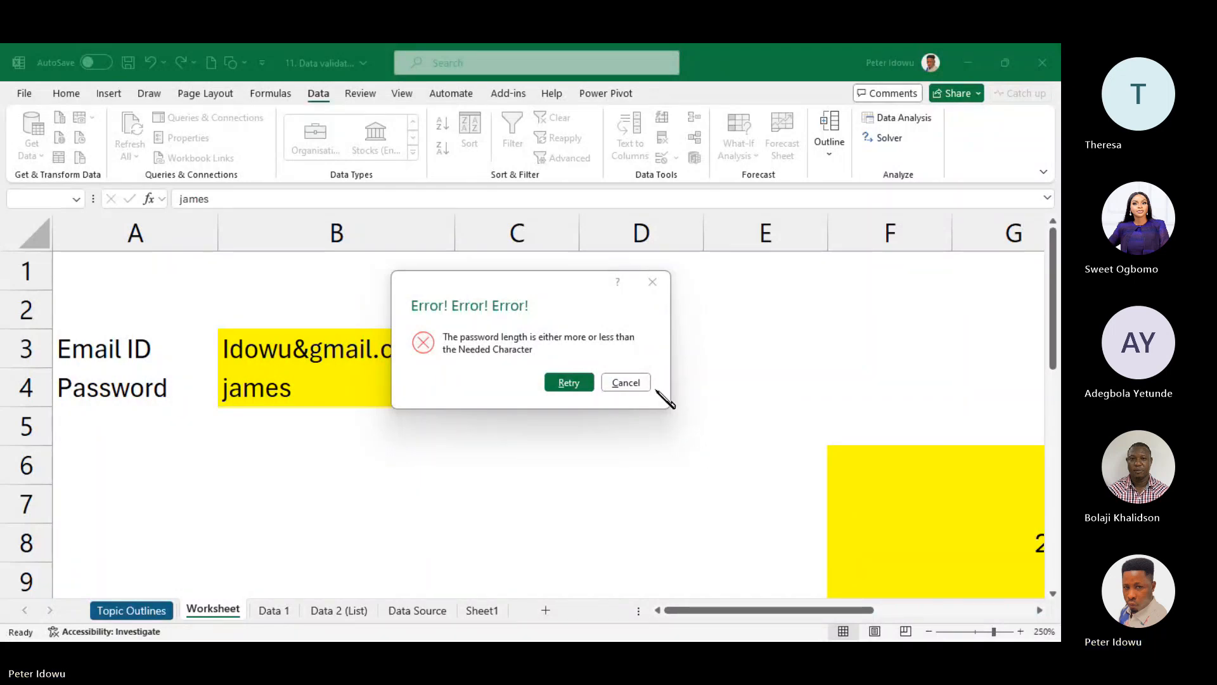
- Try a too-short password in B4, get the Stop alert, and cancel to keep the original
click(652, 281)
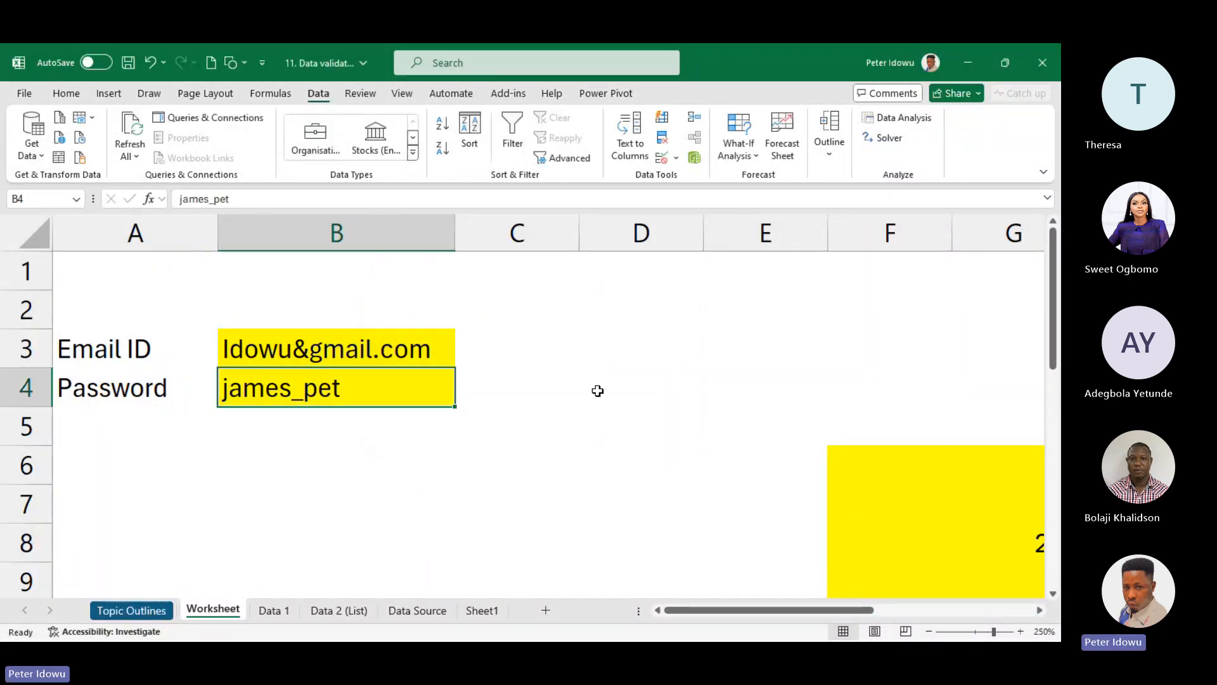
double_click(391, 401)
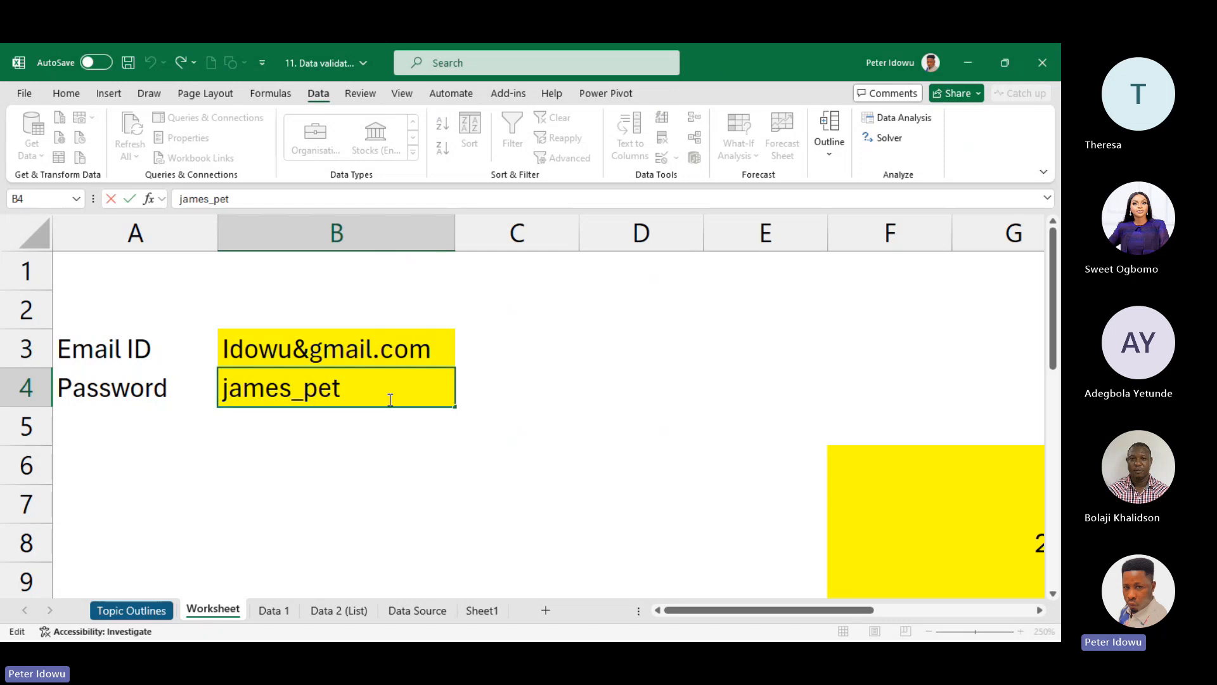
key(BackSpace)
key(BackSpace)
key(BackSpace)
key(BackSpace)
key(BackSpace)
text(s)
key(Return)
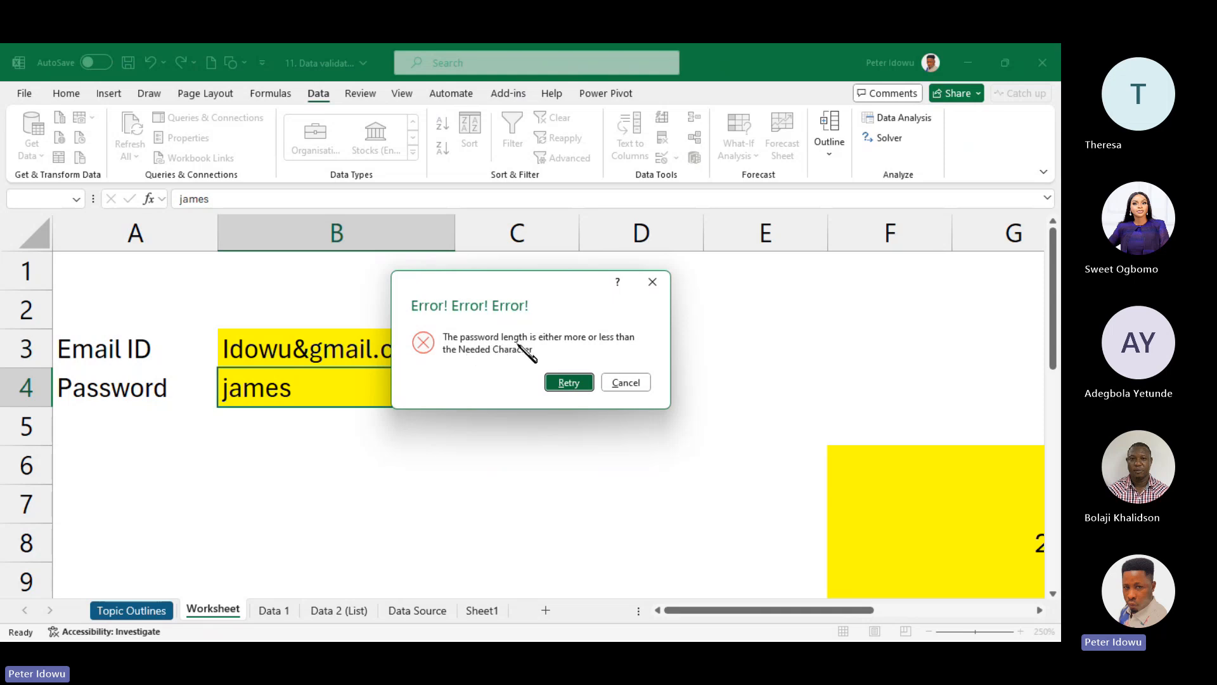
click(625, 382)
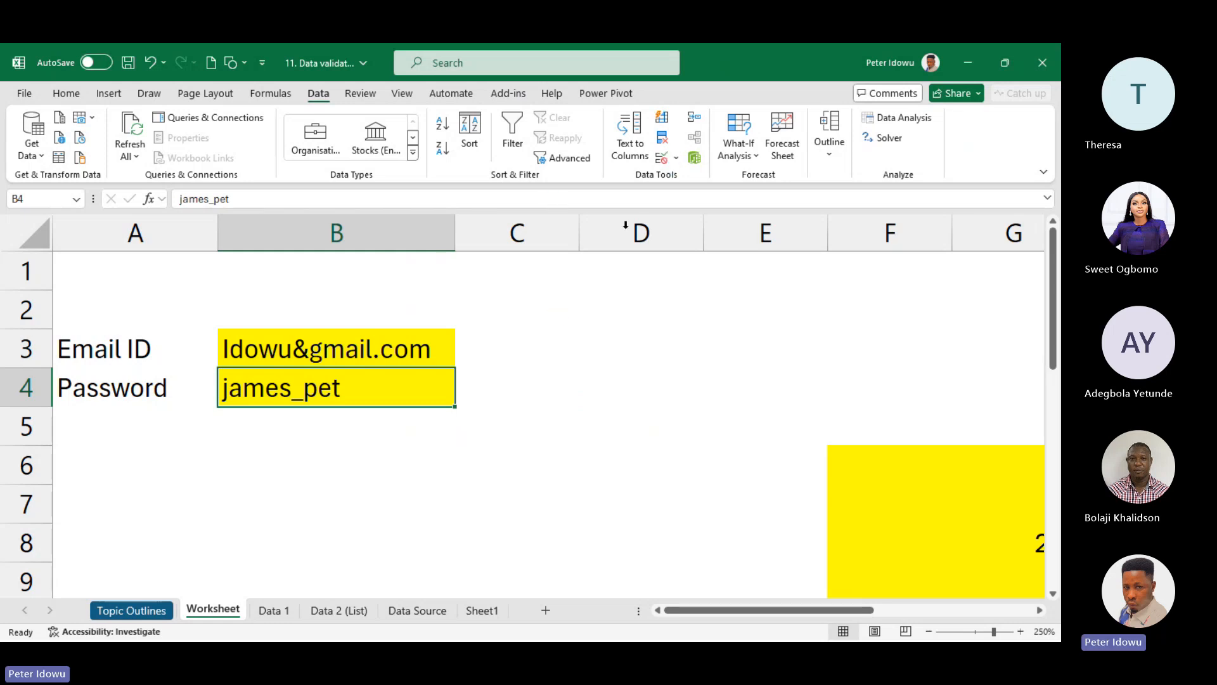
- Check the Data Validation menu without choosing anything, then switch to the Data 1 sheet
click(676, 158)
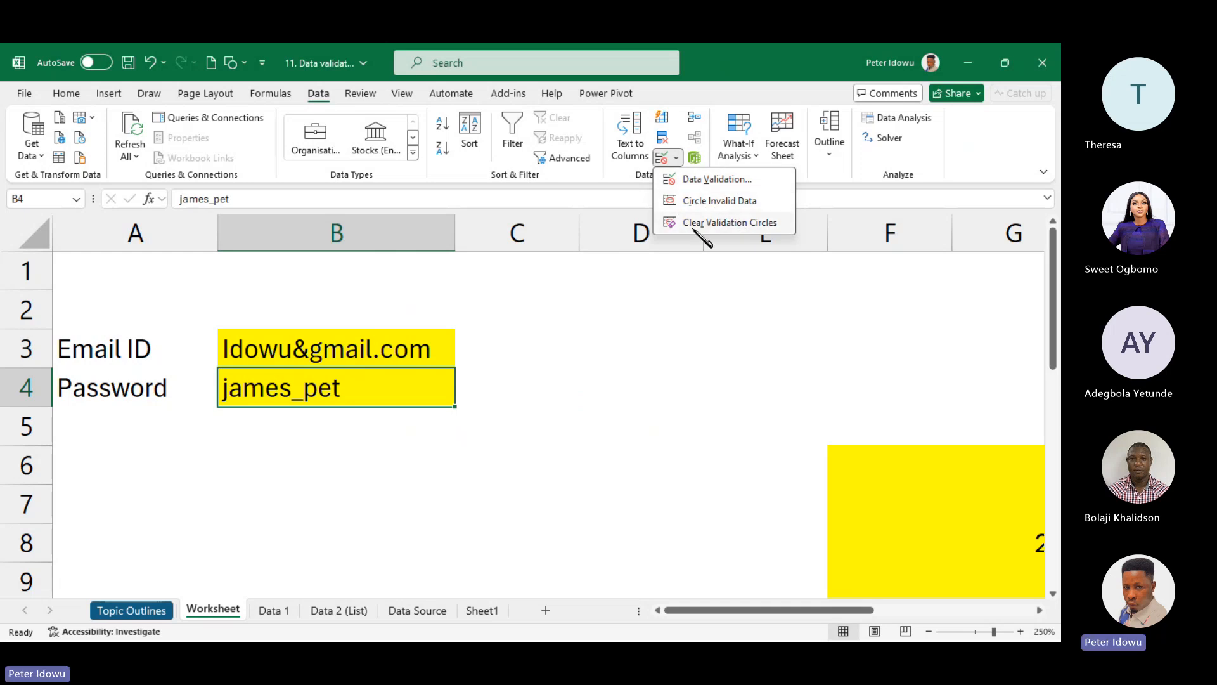
click(728, 224)
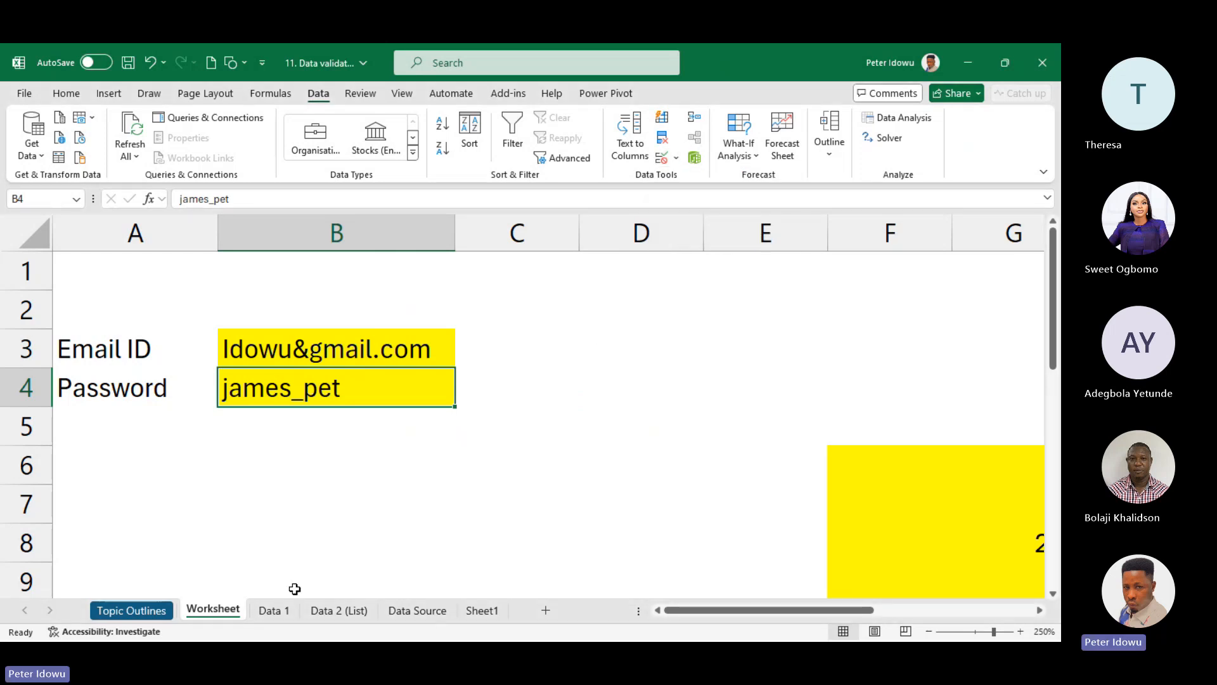
click(279, 613)
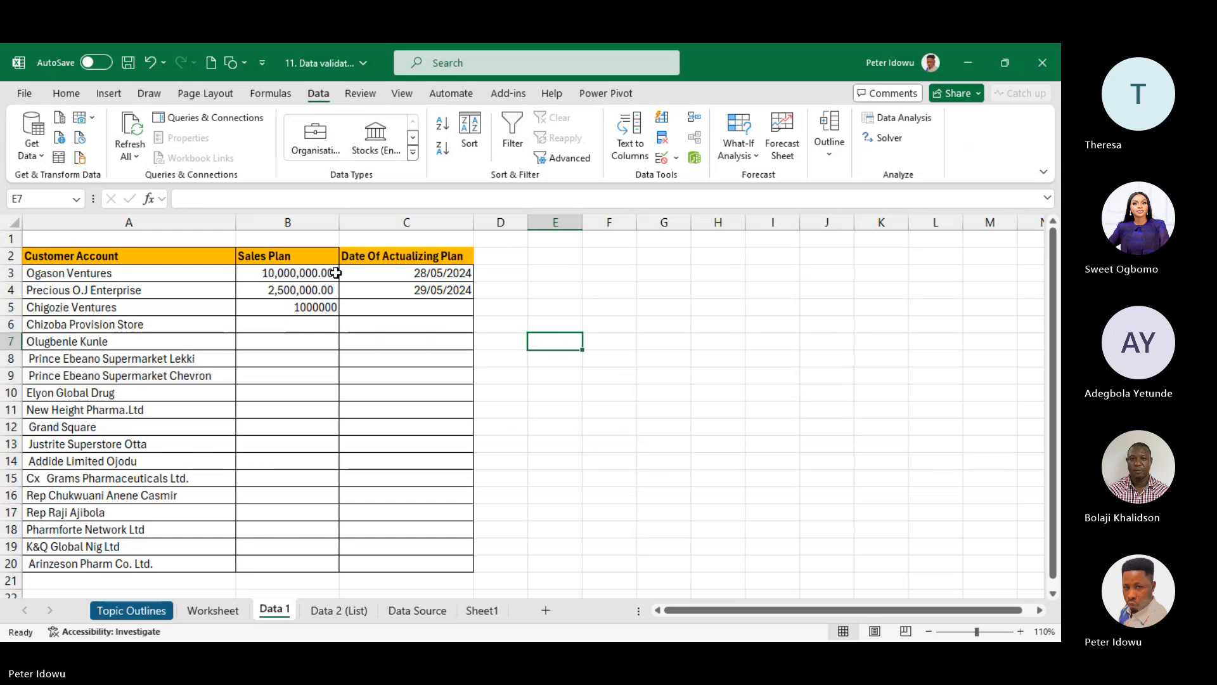
- Remove the existing validation rule from Sales Plan cells B3:B20 with Clear All
drag(304, 278, 300, 566)
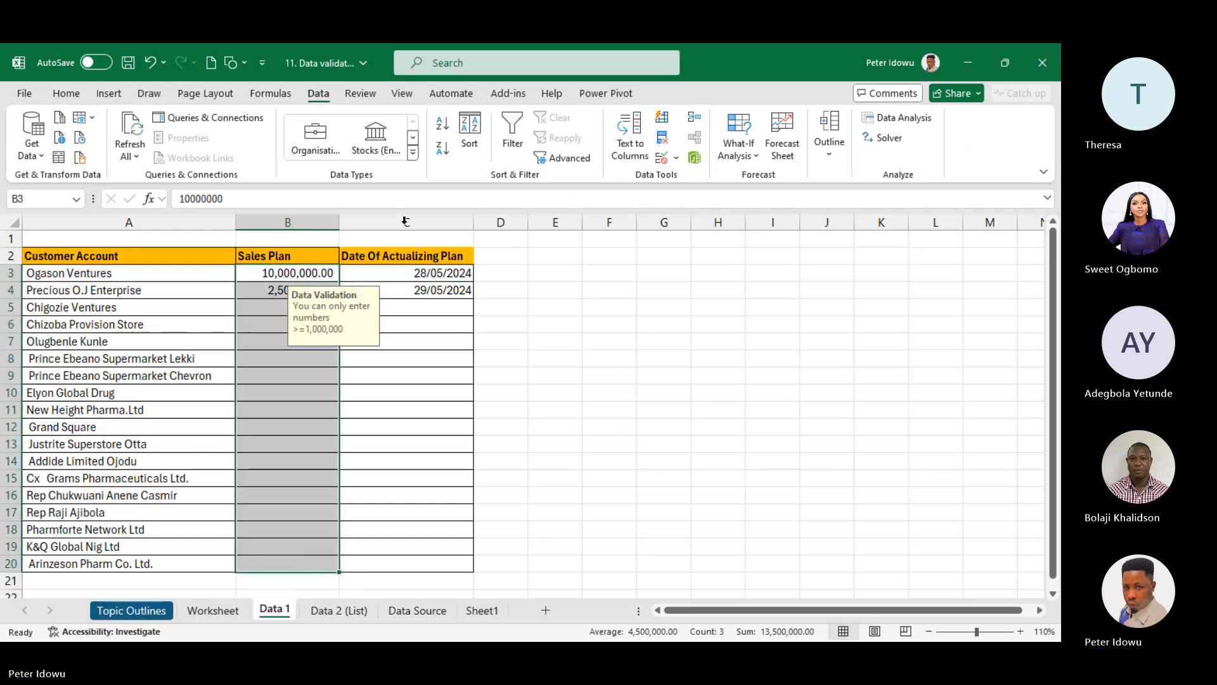
click(675, 157)
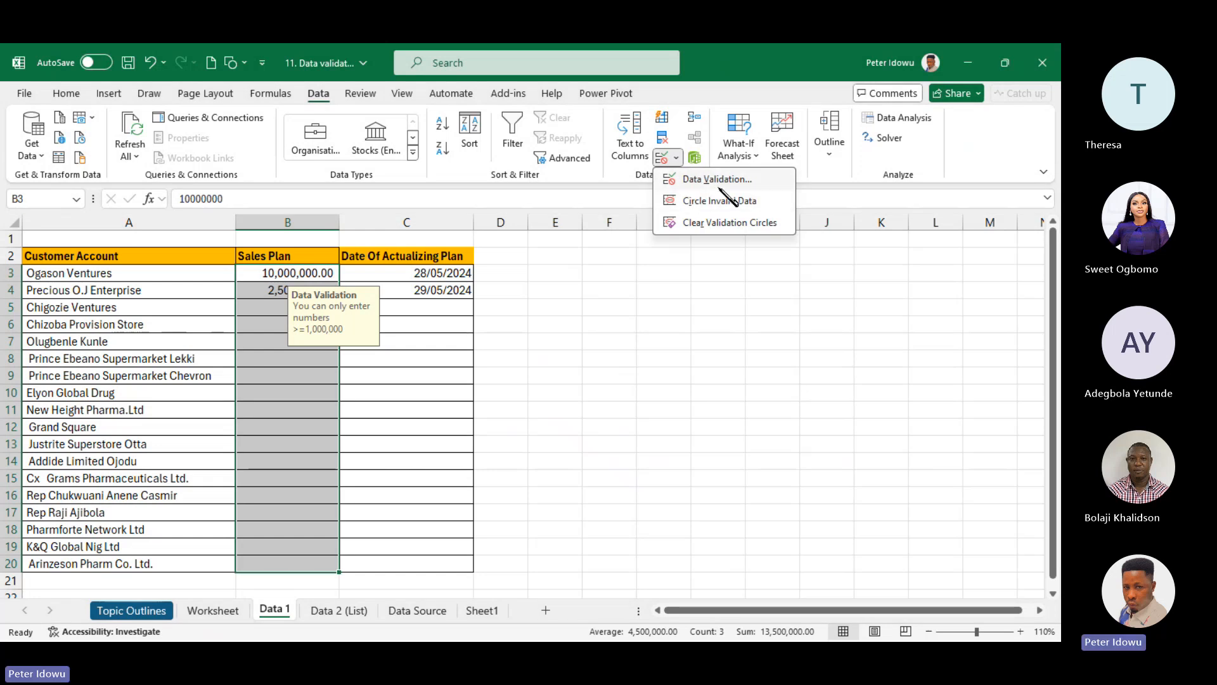
click(726, 181)
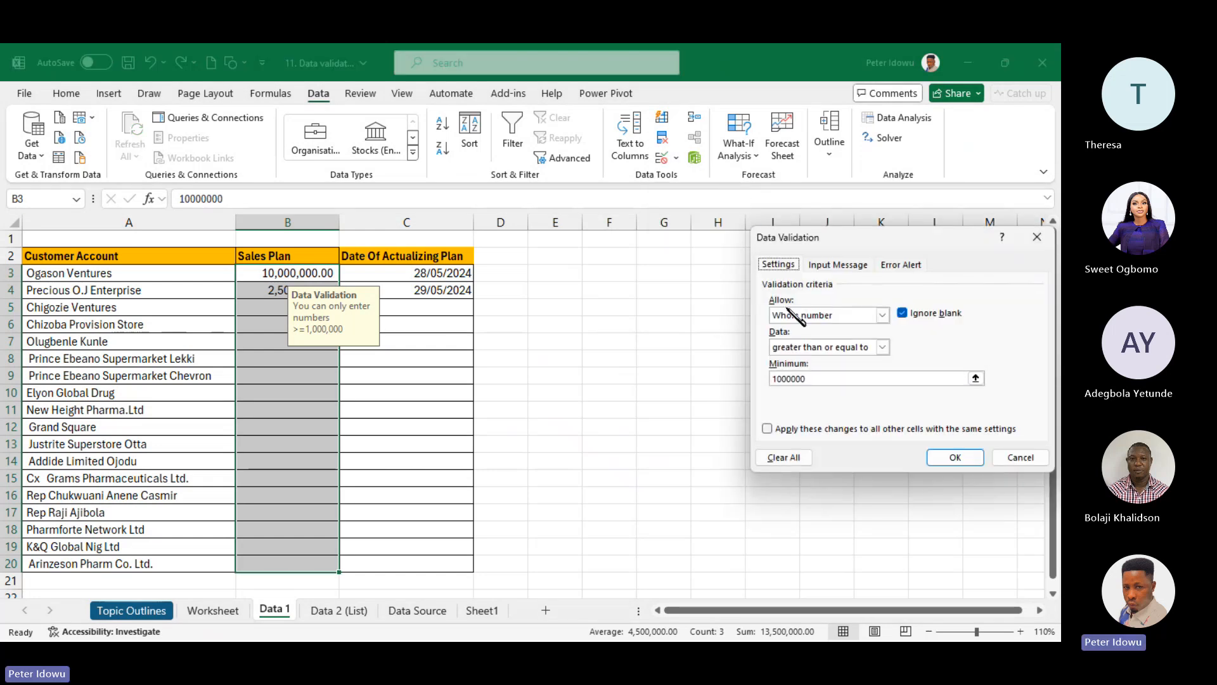
click(782, 457)
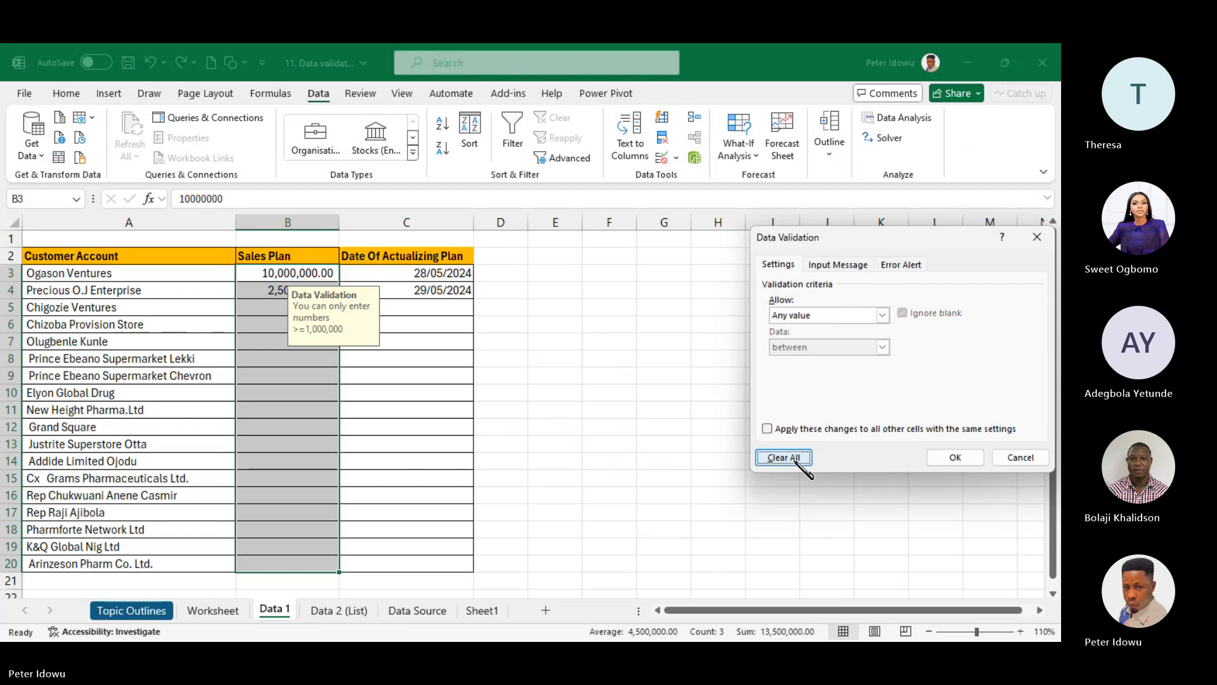
click(955, 457)
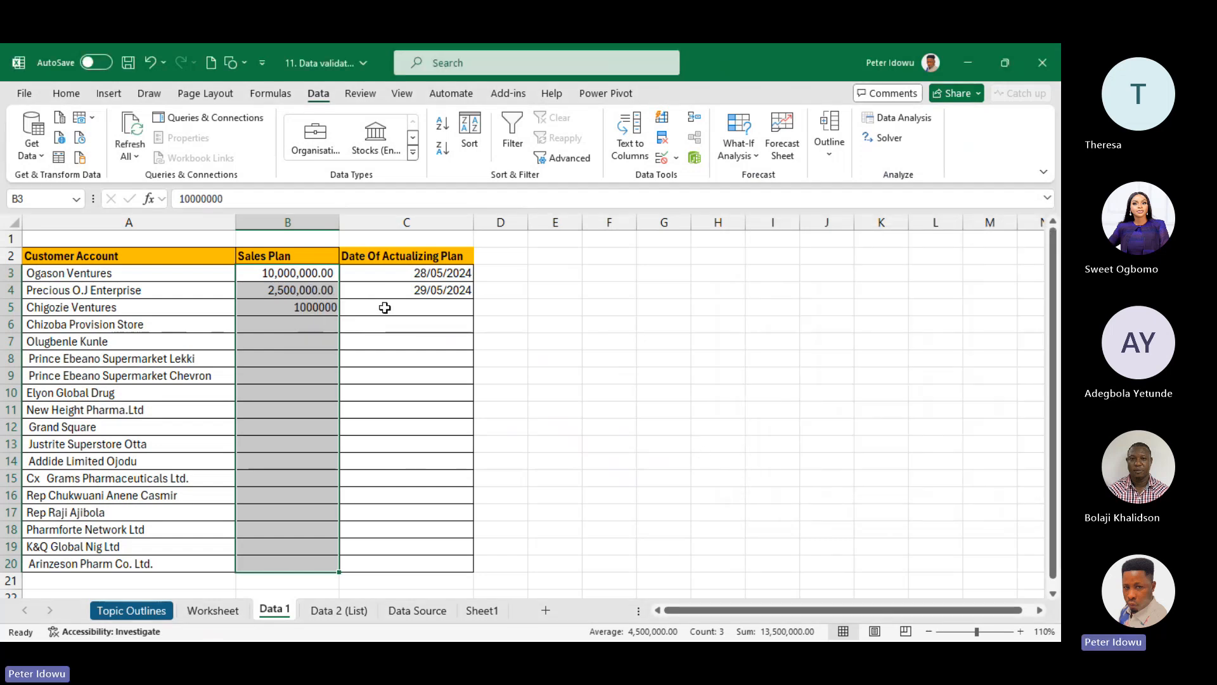
- Clear the contents of B3:B20, leaving B3 selected
drag(296, 275, 309, 562)
right_click(309, 563)
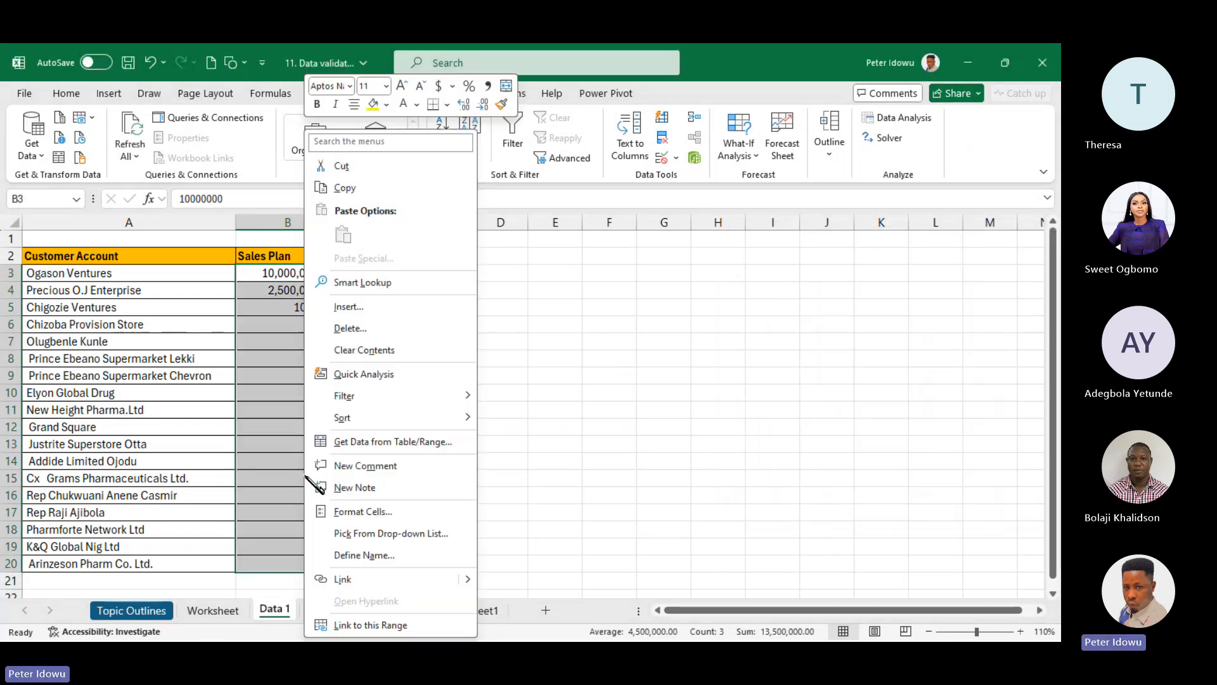
click(403, 349)
click(263, 273)
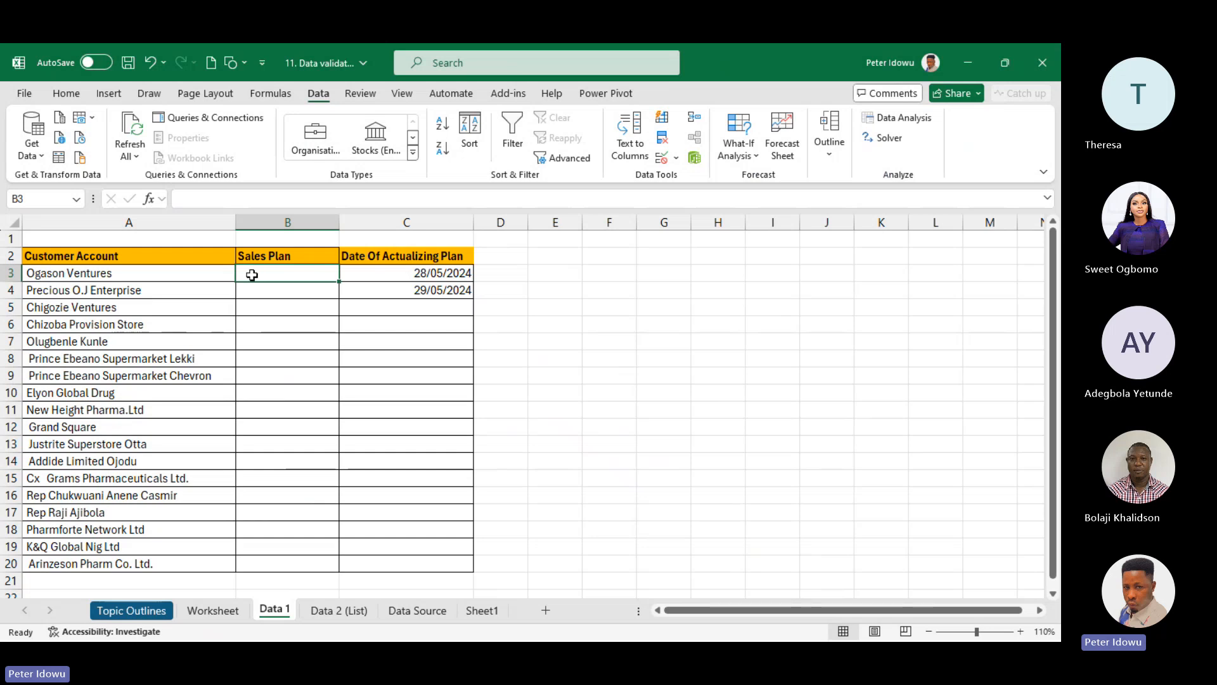
- Hide column C (Date Of Actualizing Plan) and return to cell B3
shift+click(273, 549)
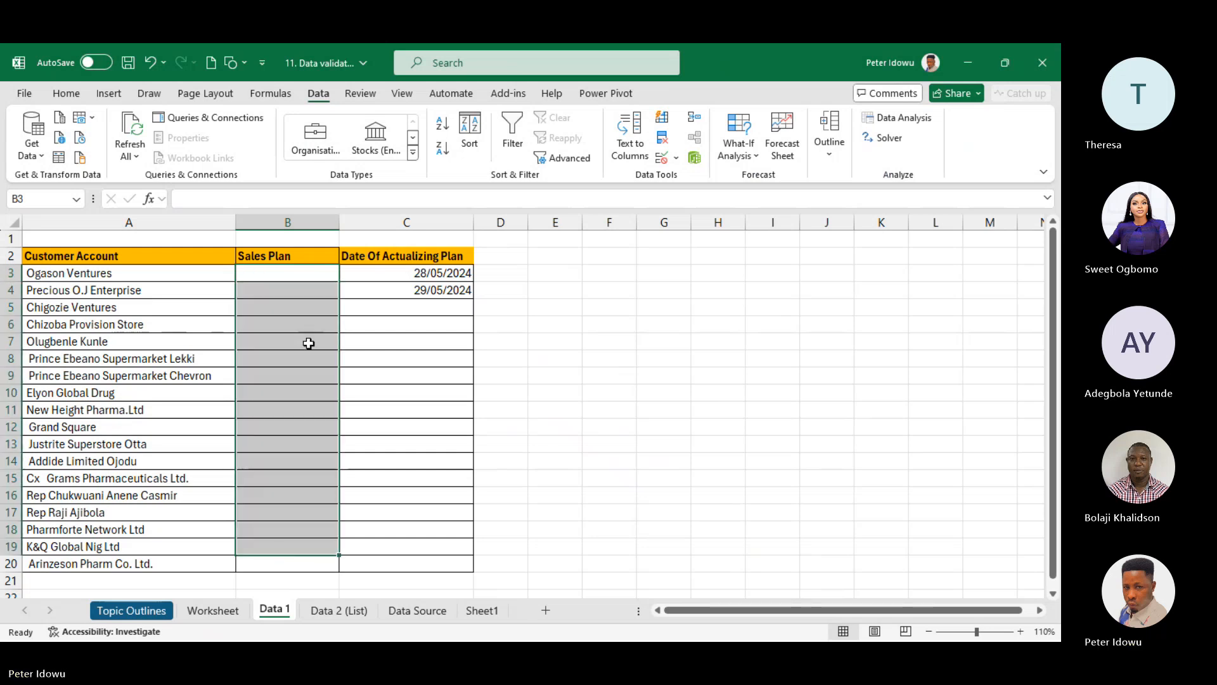
drag(312, 273, 315, 540)
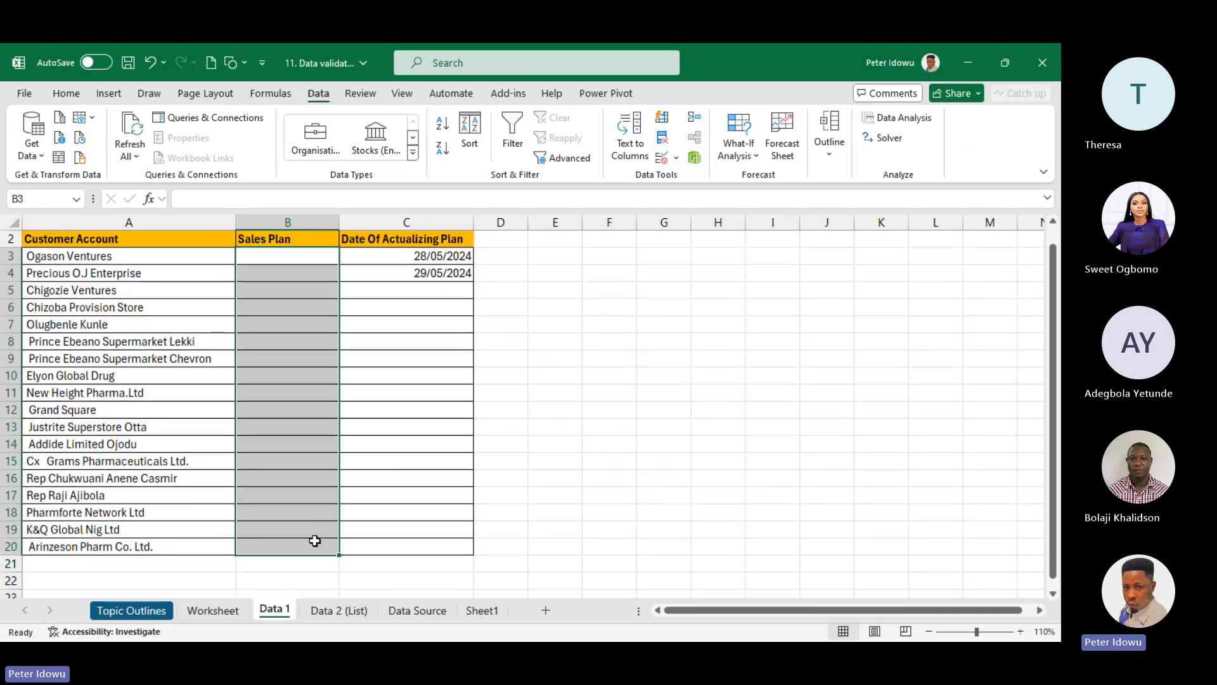
click(289, 255)
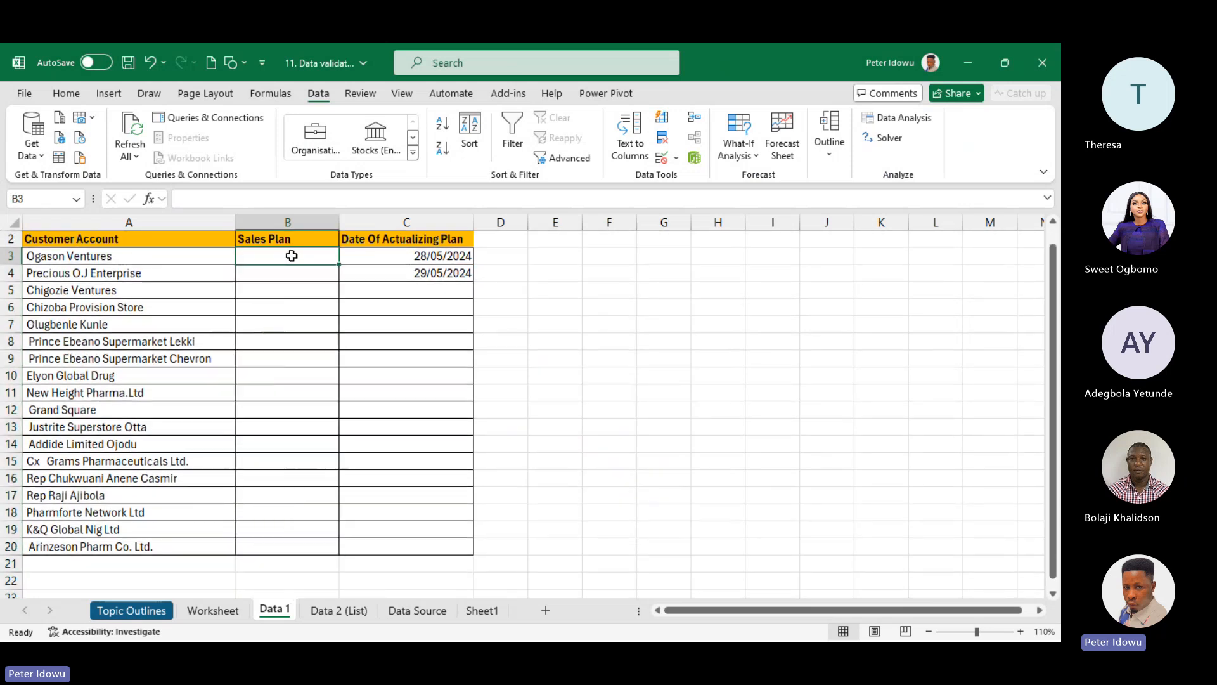
right_click(380, 222)
click(418, 481)
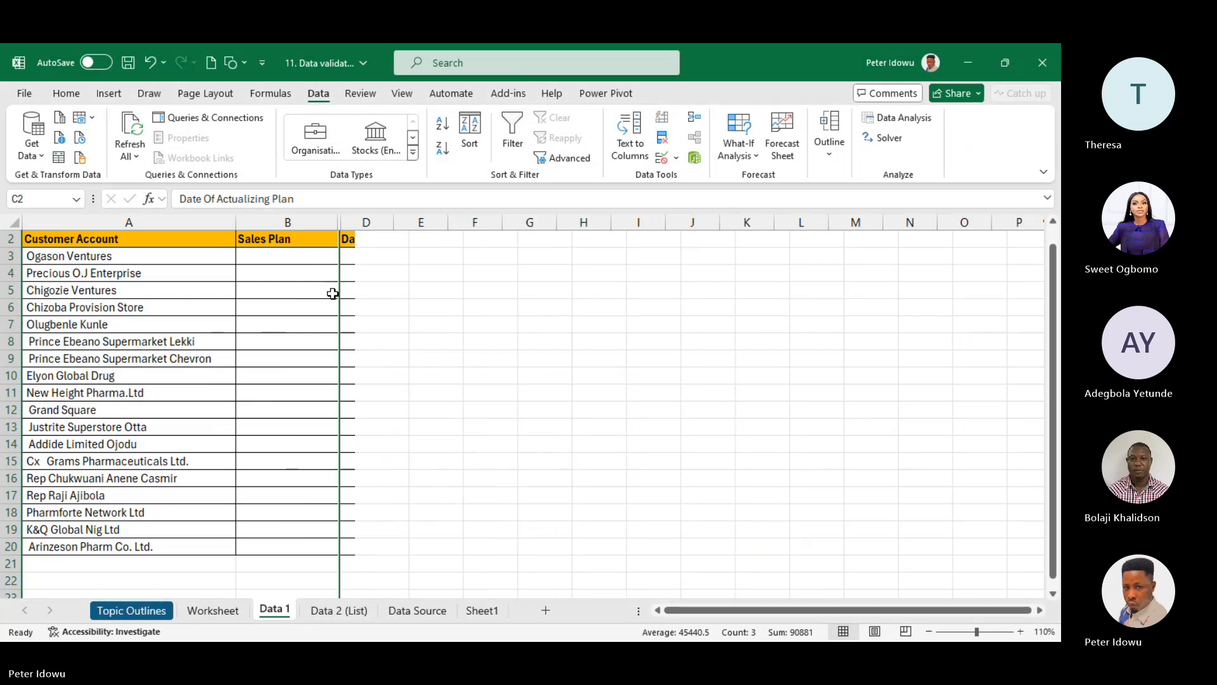
click(287, 260)
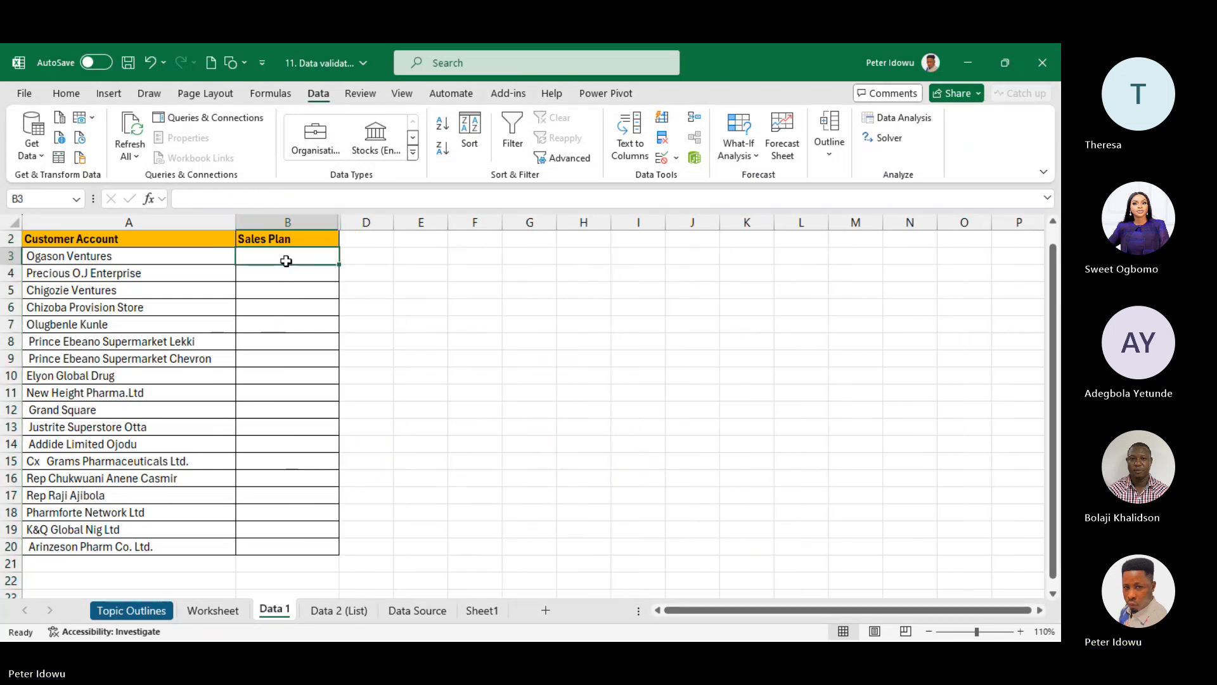
- Enter 10000, 30000, 75000 and 50000 in B3:B6, filling 50000 down into B7
text(10000)
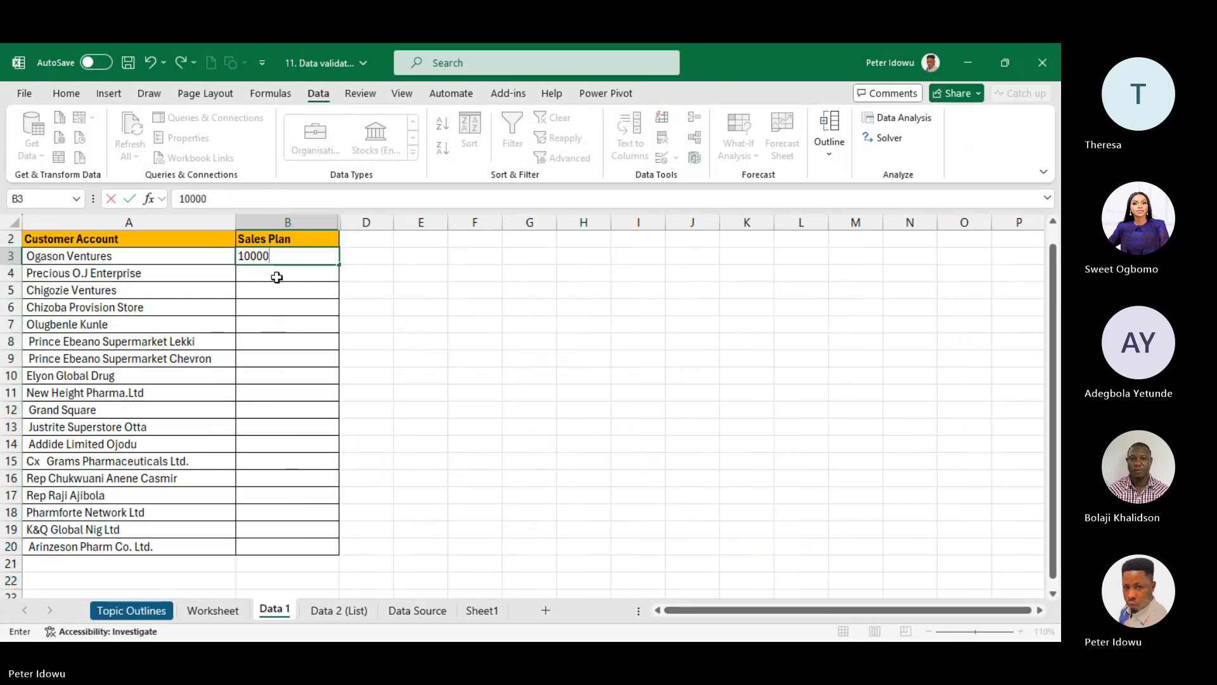
click(277, 277)
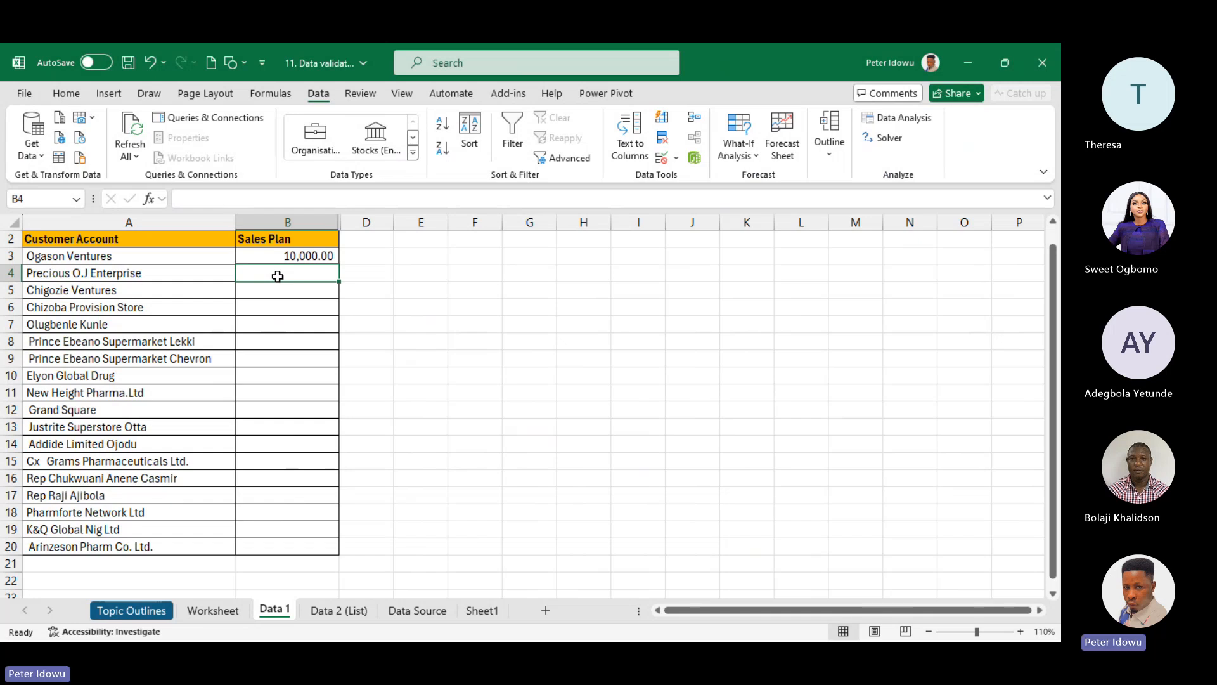
text(3)
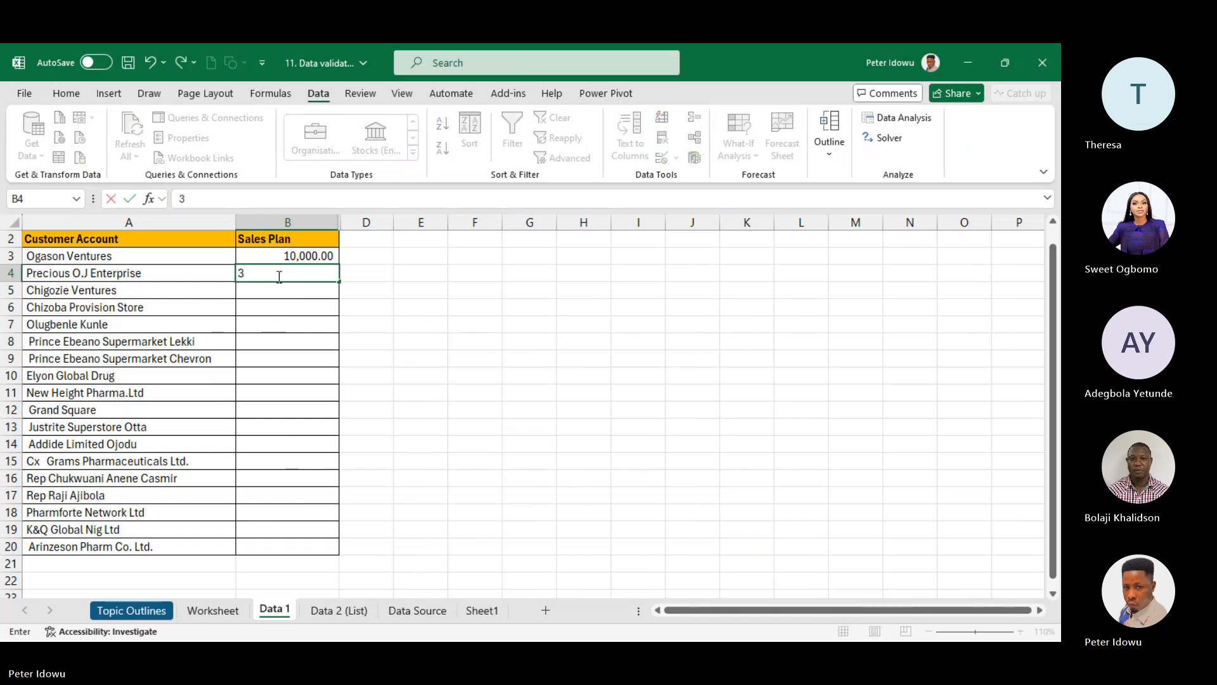
text(0000)
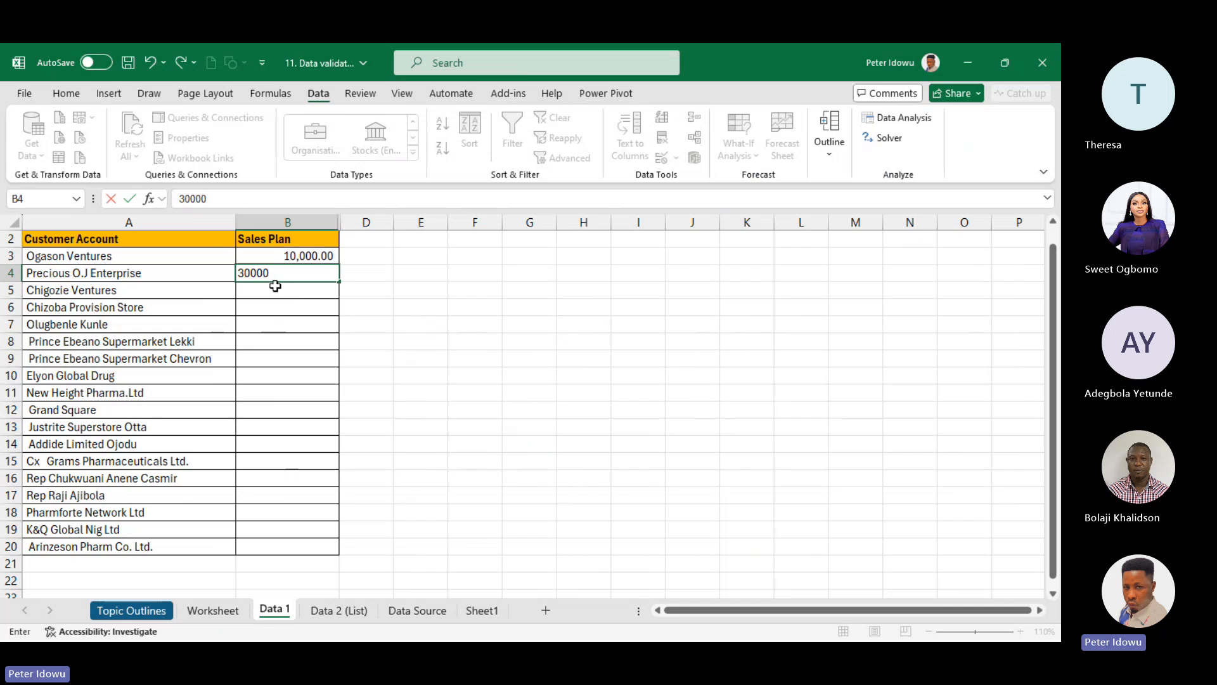
click(275, 288)
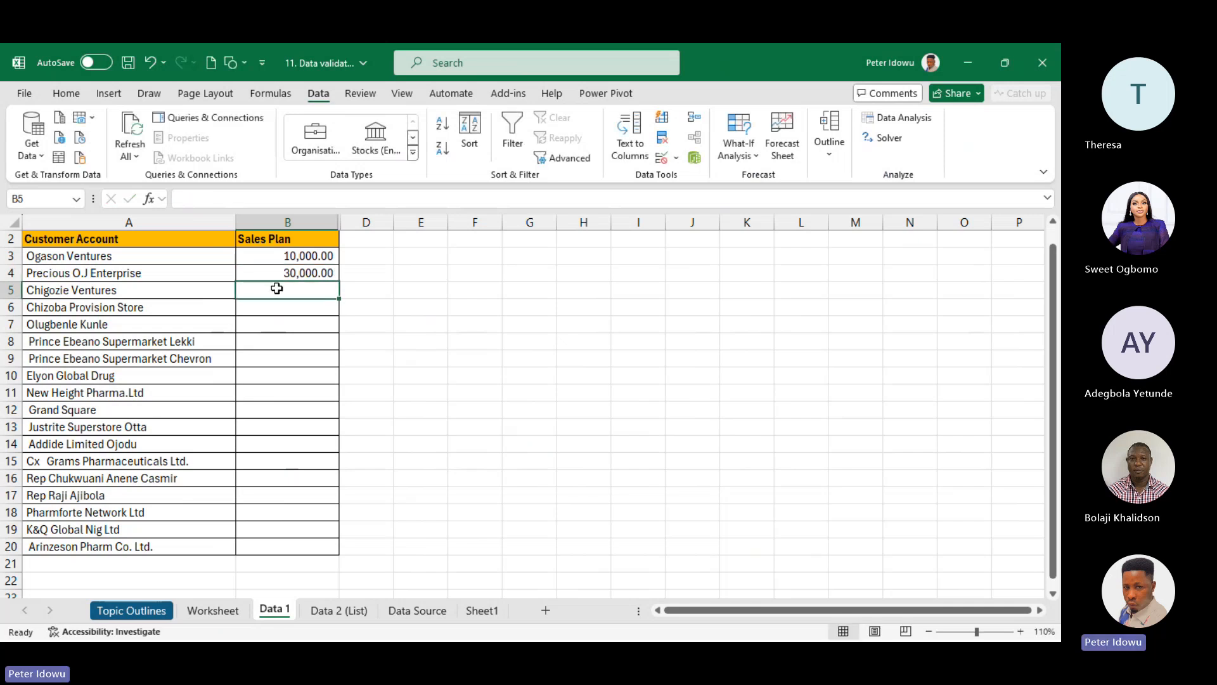
text(75)
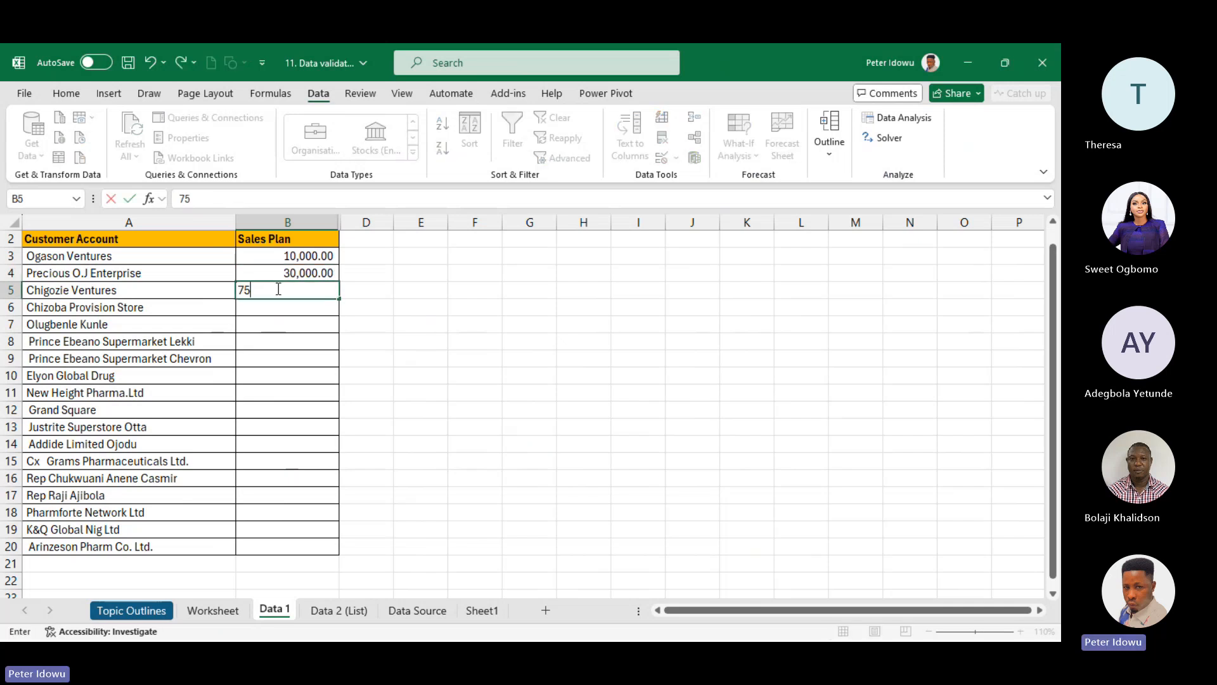
key(BackSpace)
key(BackSpace)
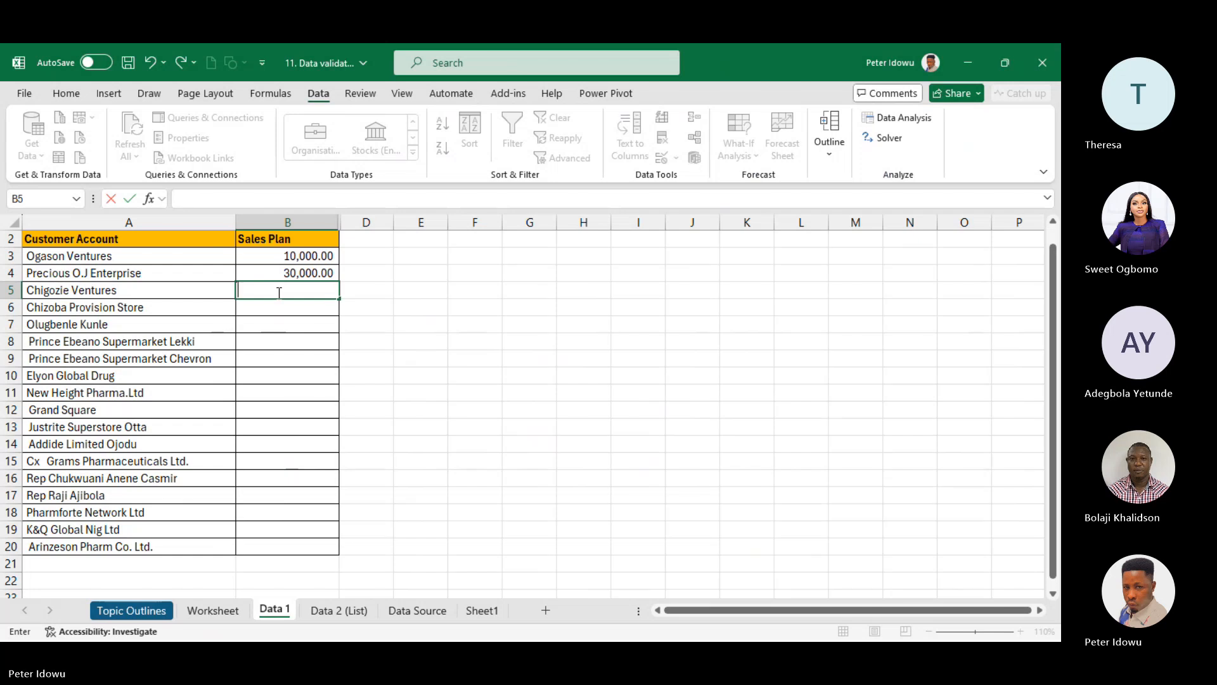
text(75000)
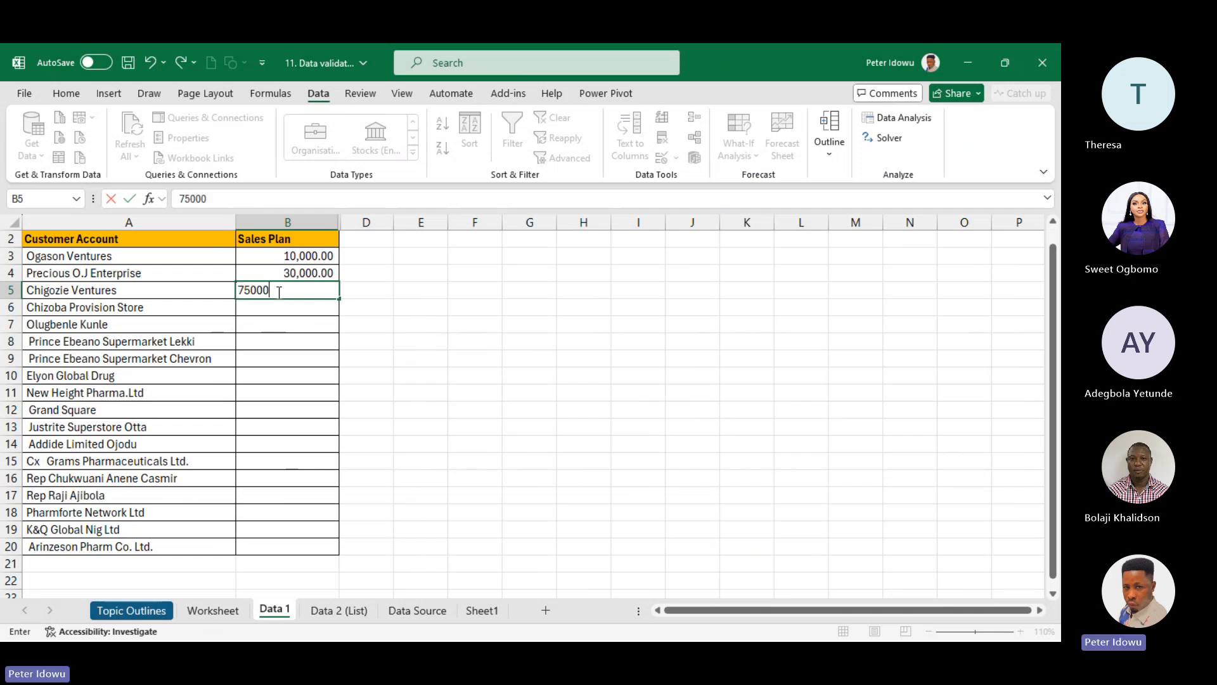
click(281, 304)
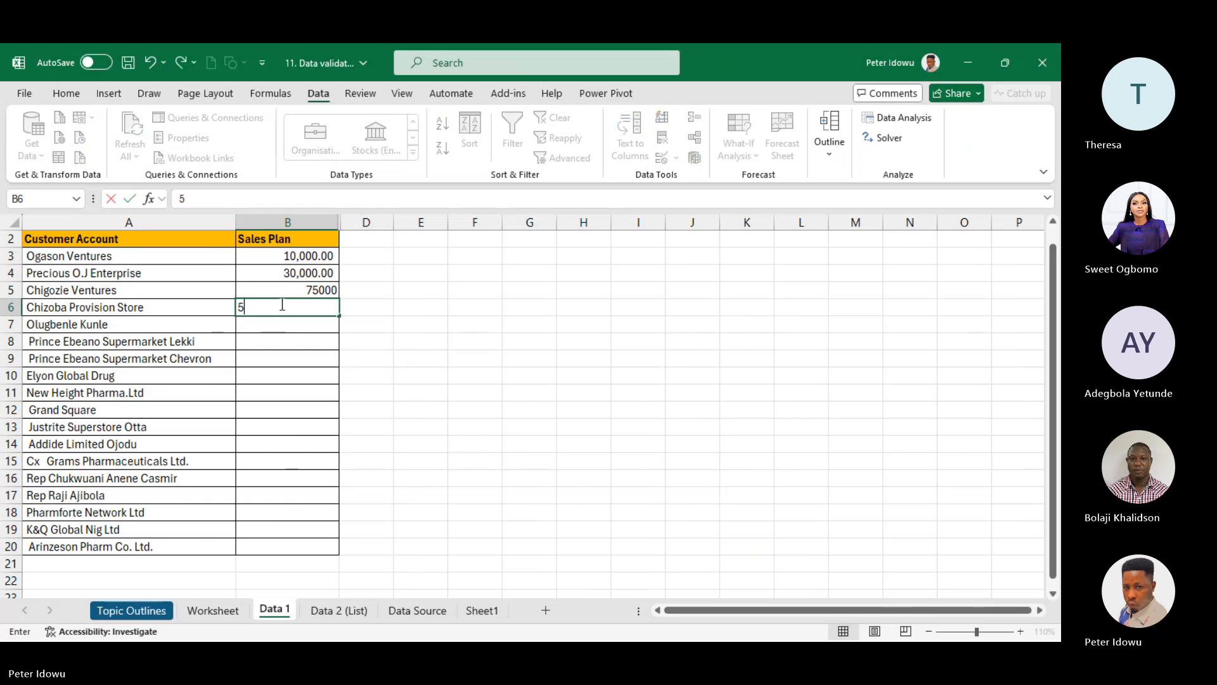
text(50000)
click(299, 324)
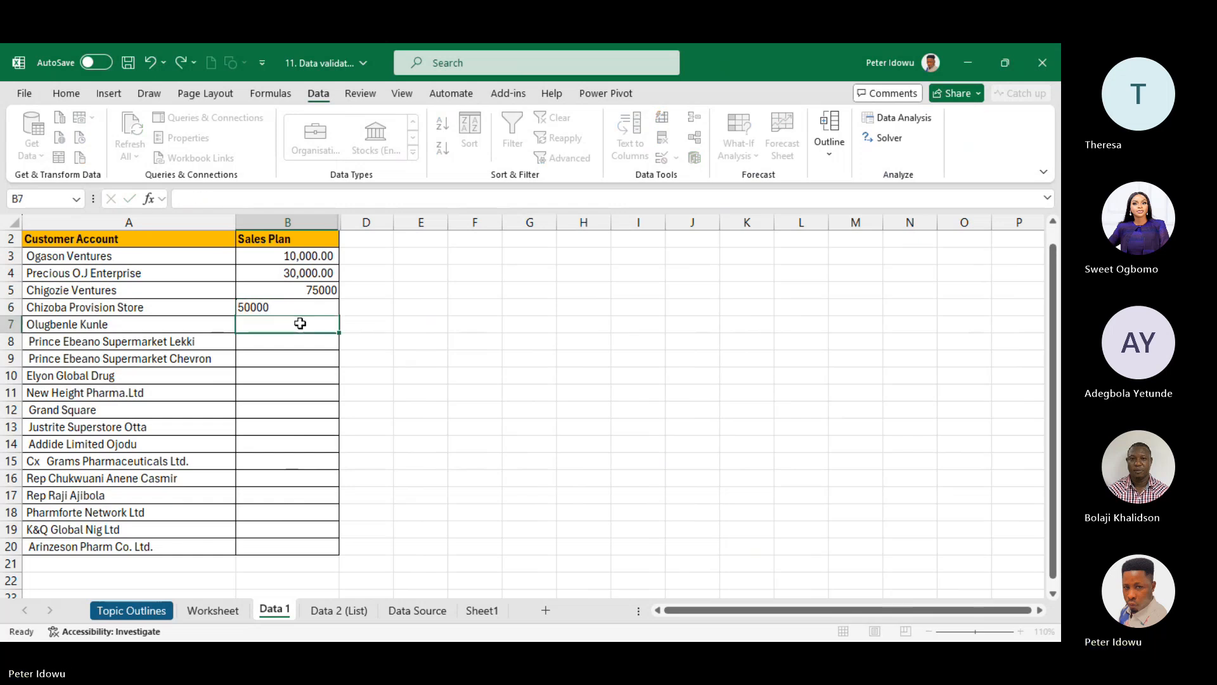
click(318, 308)
drag(339, 313, 336, 332)
- Enter 5000, 7500 and 140000 in B8:B10, then select the unused rows 11–20
click(317, 338)
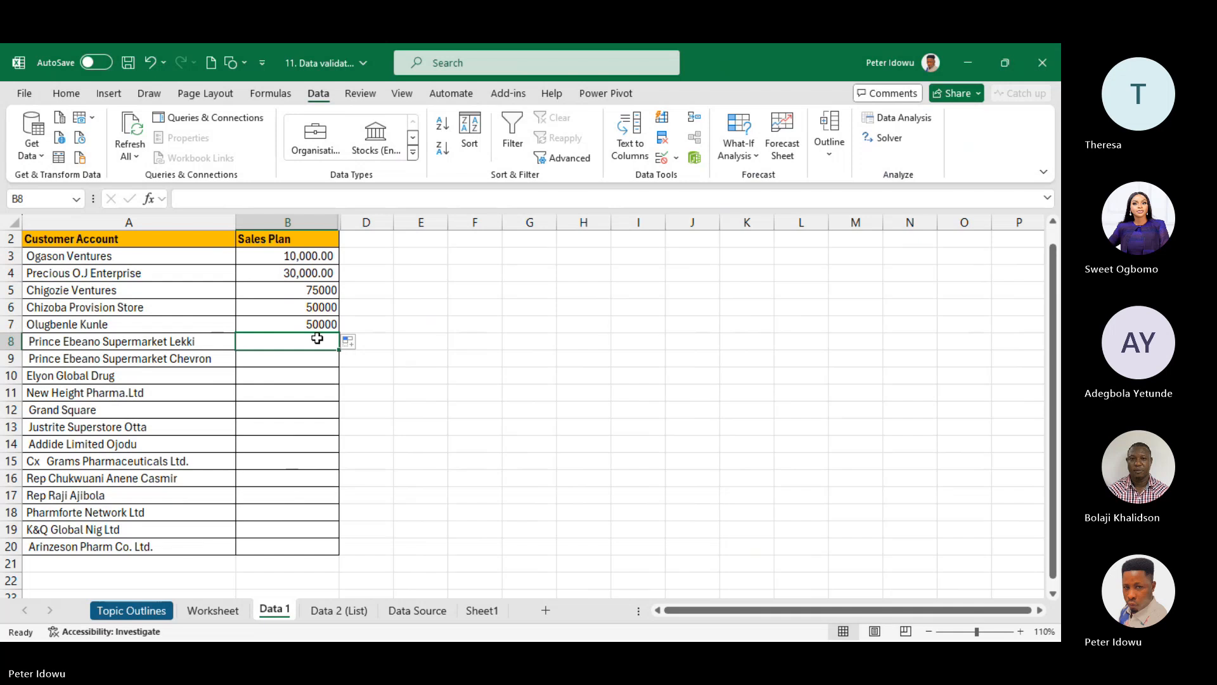
text(50000)
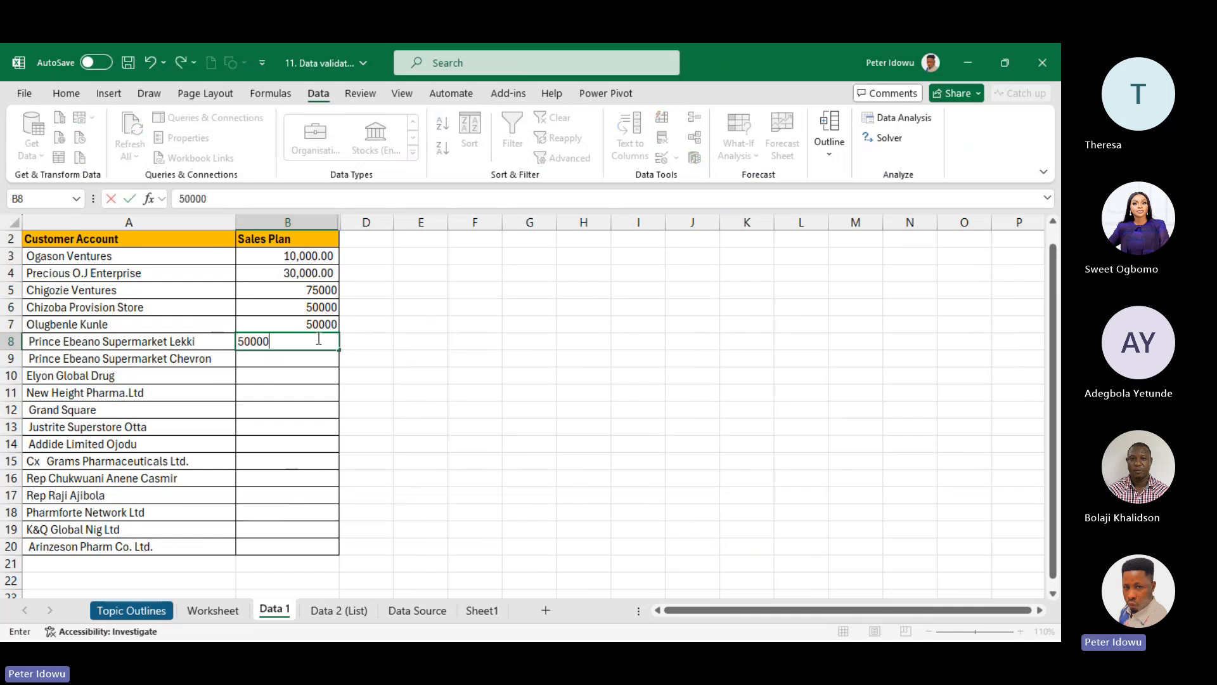
key(BackSpace)
text(=)
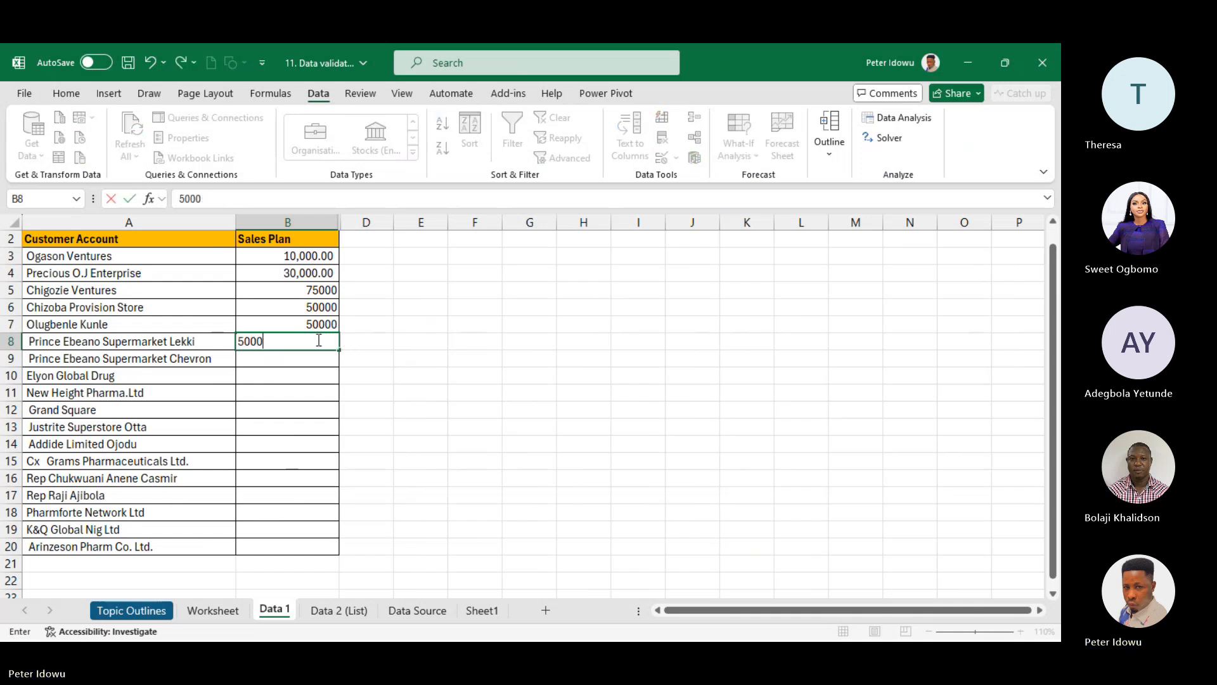
click(312, 357)
text(75)
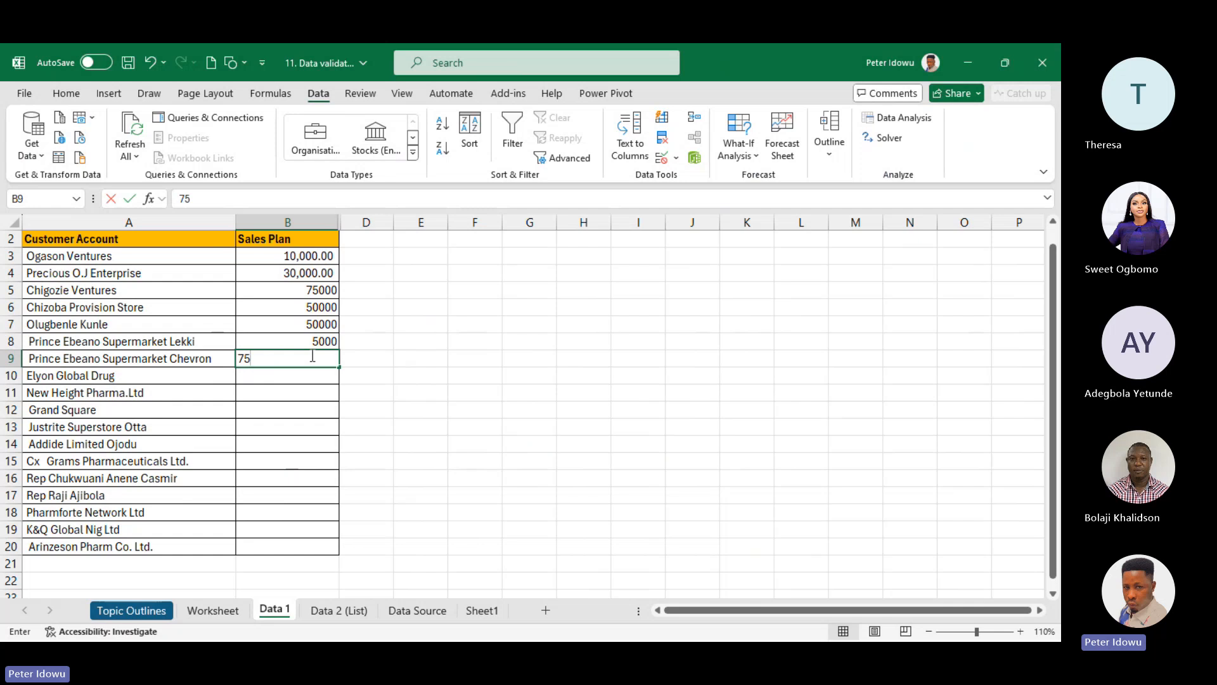
text(000)
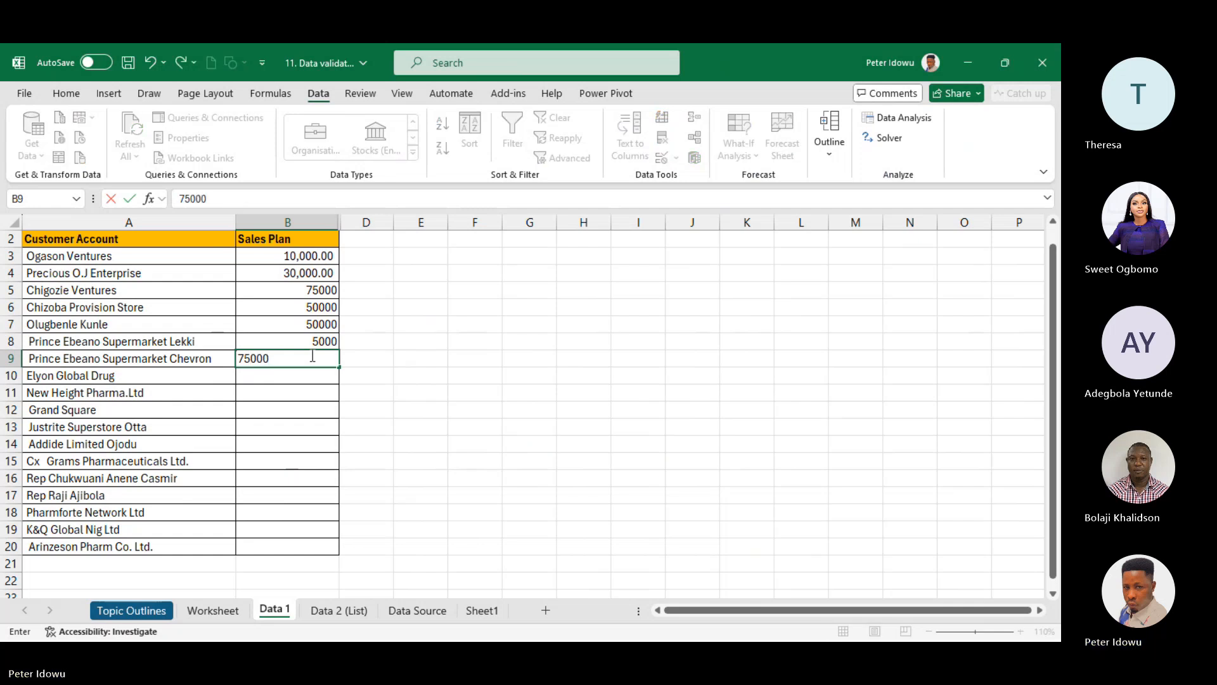
key(BackSpace)
click(309, 374)
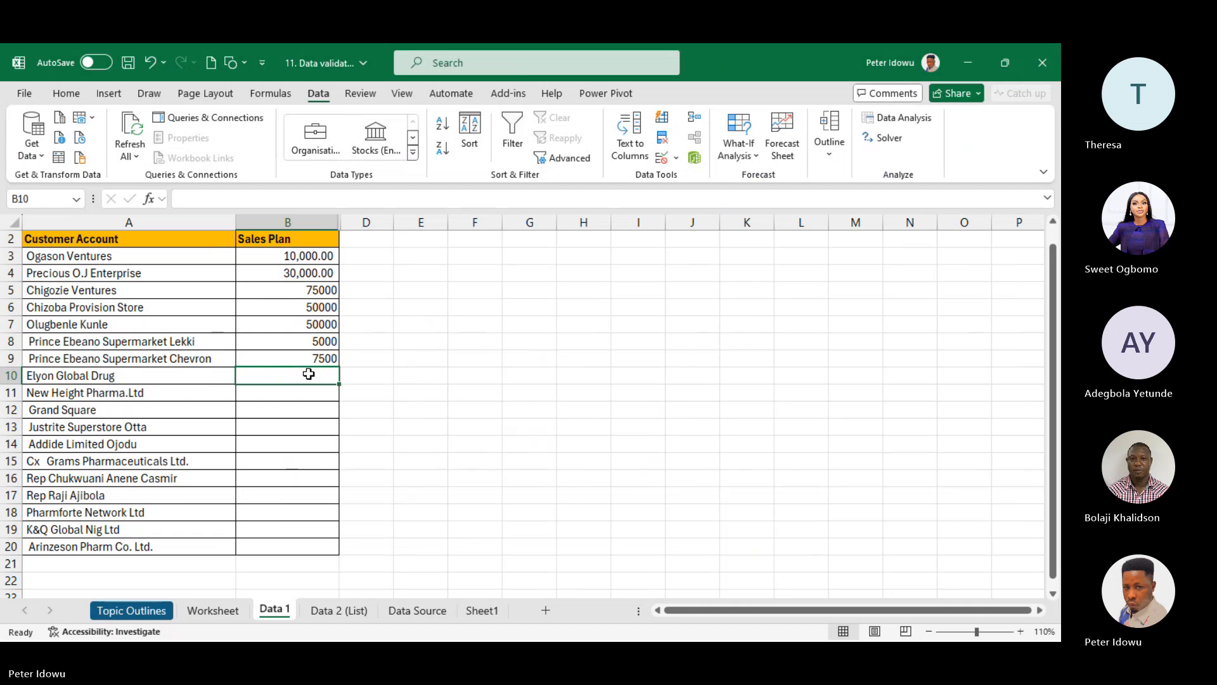
text(14)
text(0000)
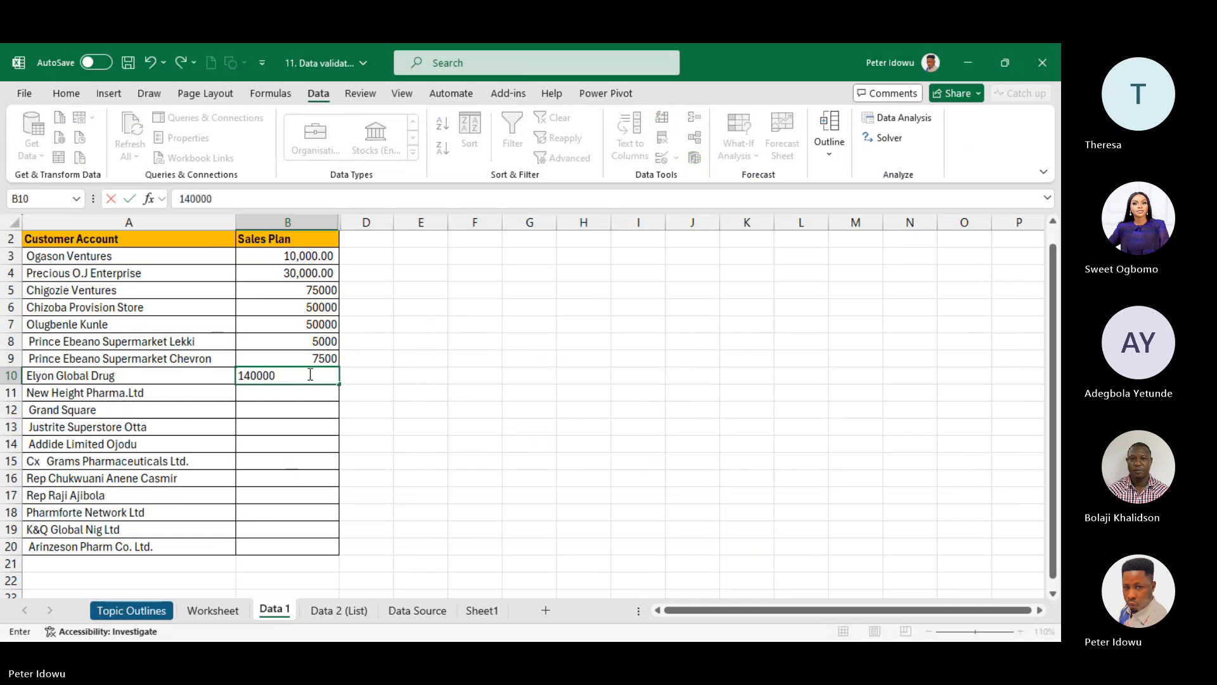
click(307, 390)
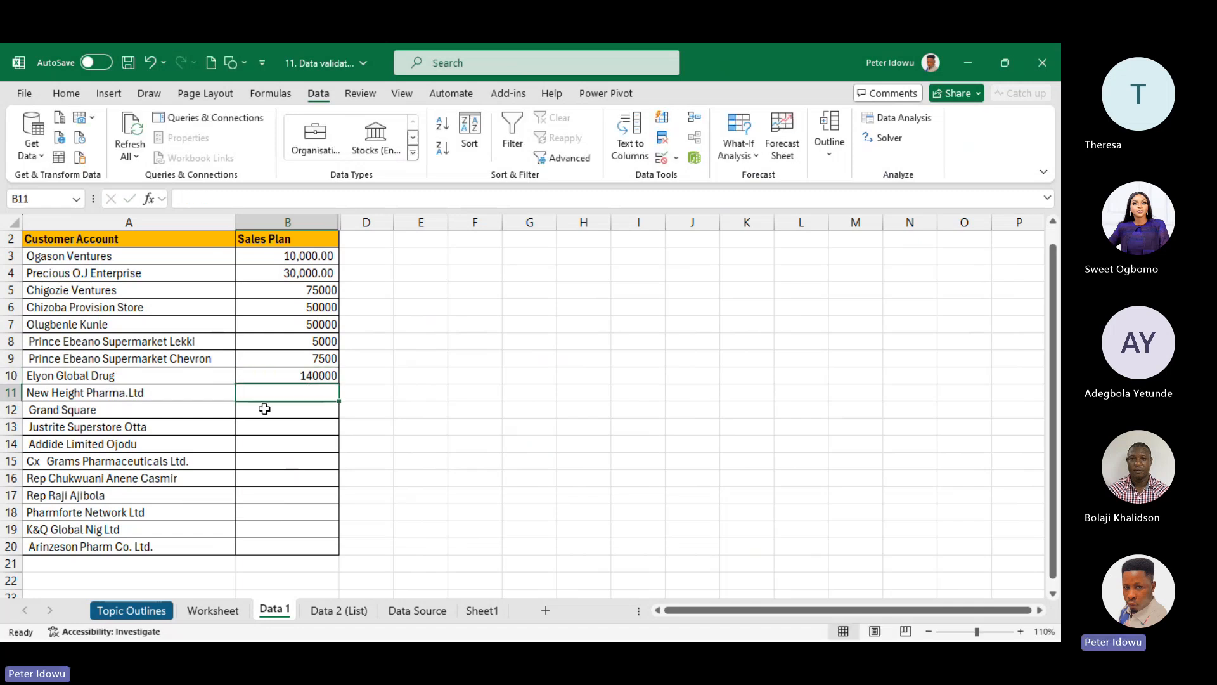
drag(308, 258, 296, 543)
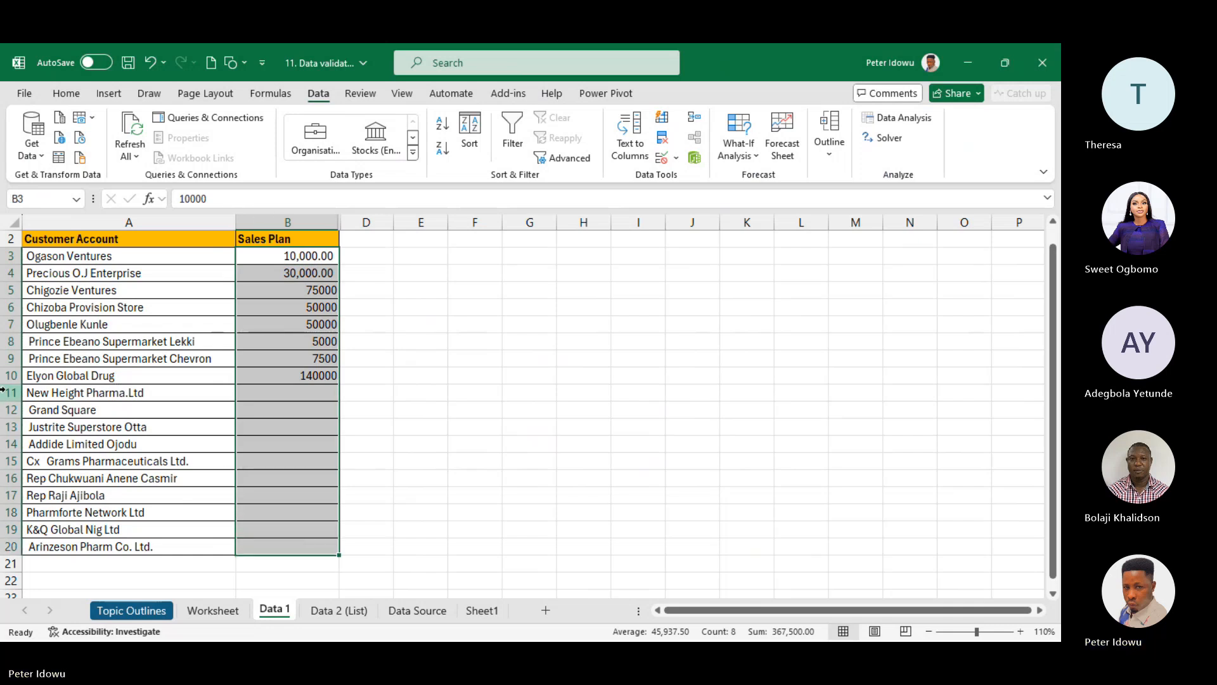
drag(10, 393, 27, 542)
- Delete rows 11–20 and format B3:B10 in Comma Style with no decimals
right_click(26, 542)
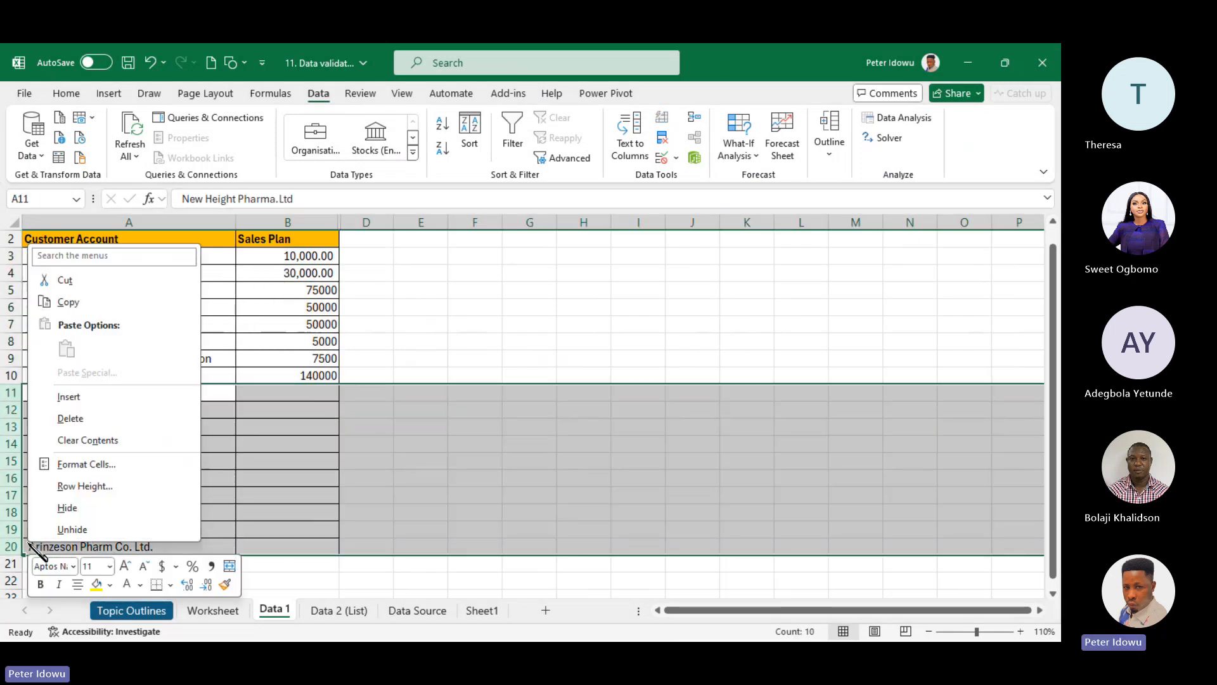
click(79, 420)
drag(299, 256, 342, 385)
click(108, 93)
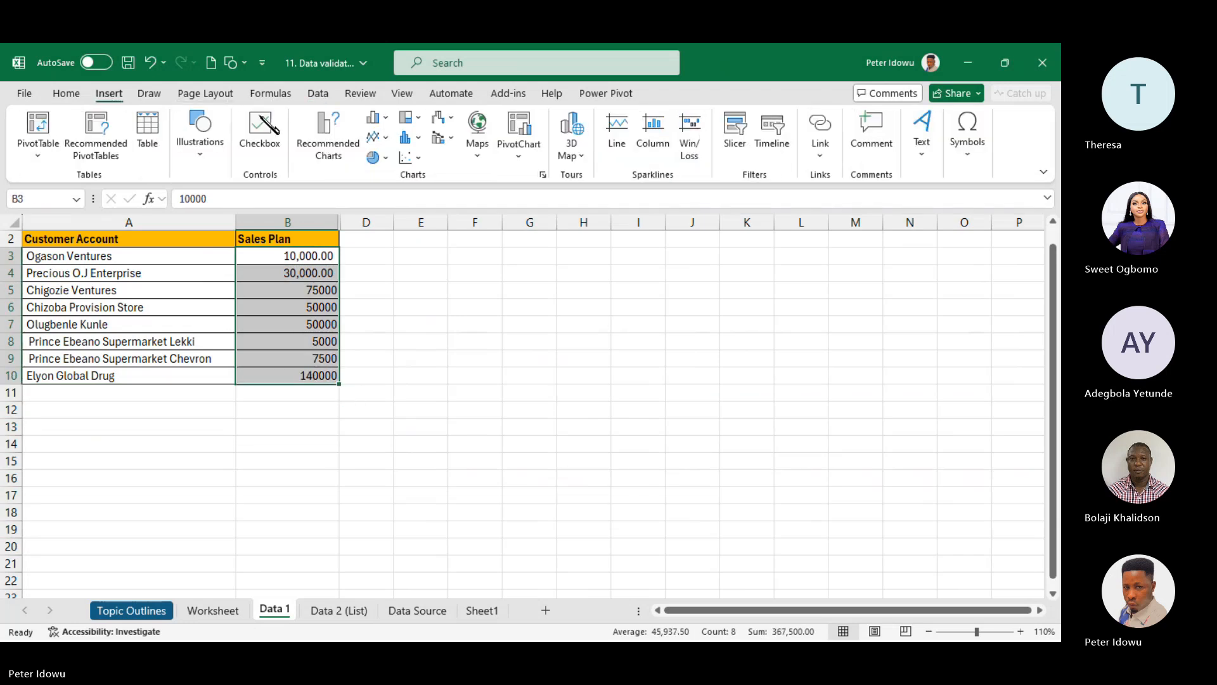
click(71, 96)
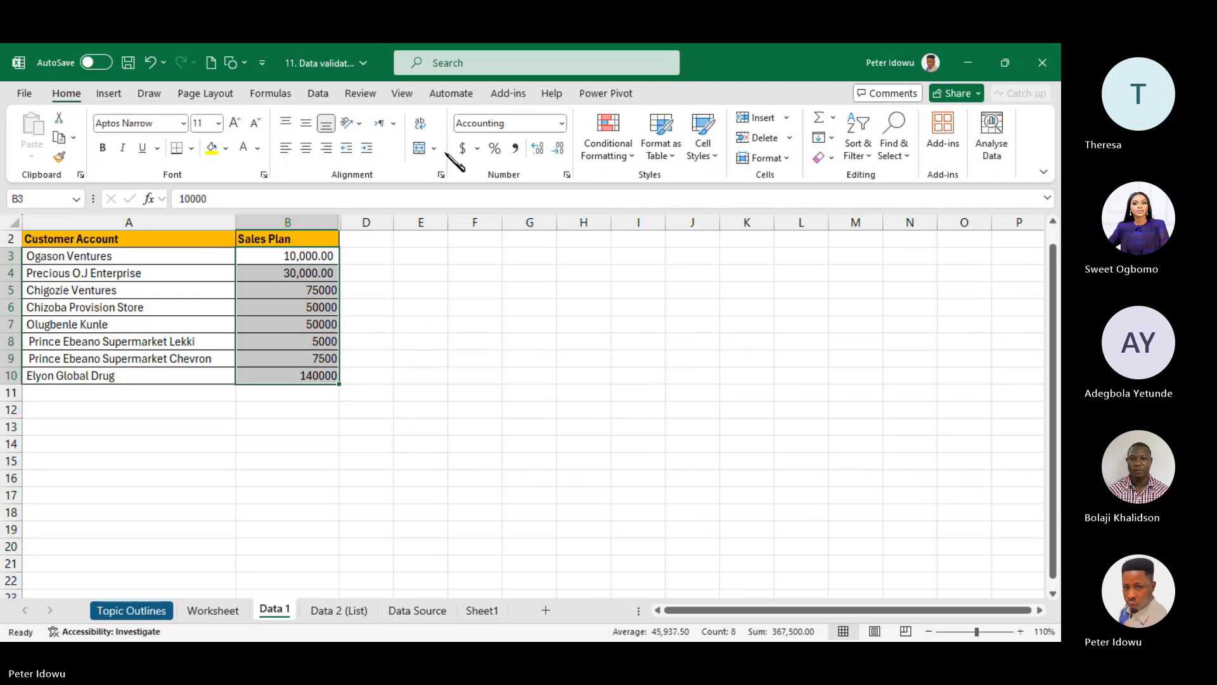
click(515, 148)
click(539, 149)
click(539, 148)
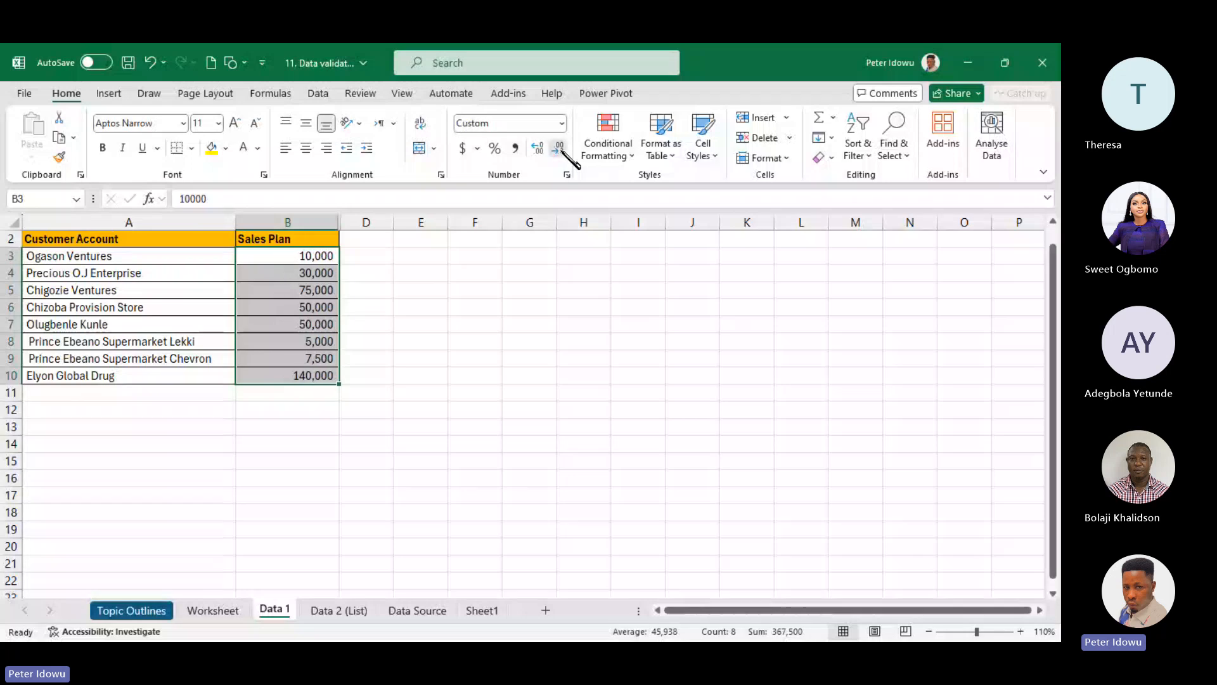
- Zoom the sheet in to 170%
click(1013, 469)
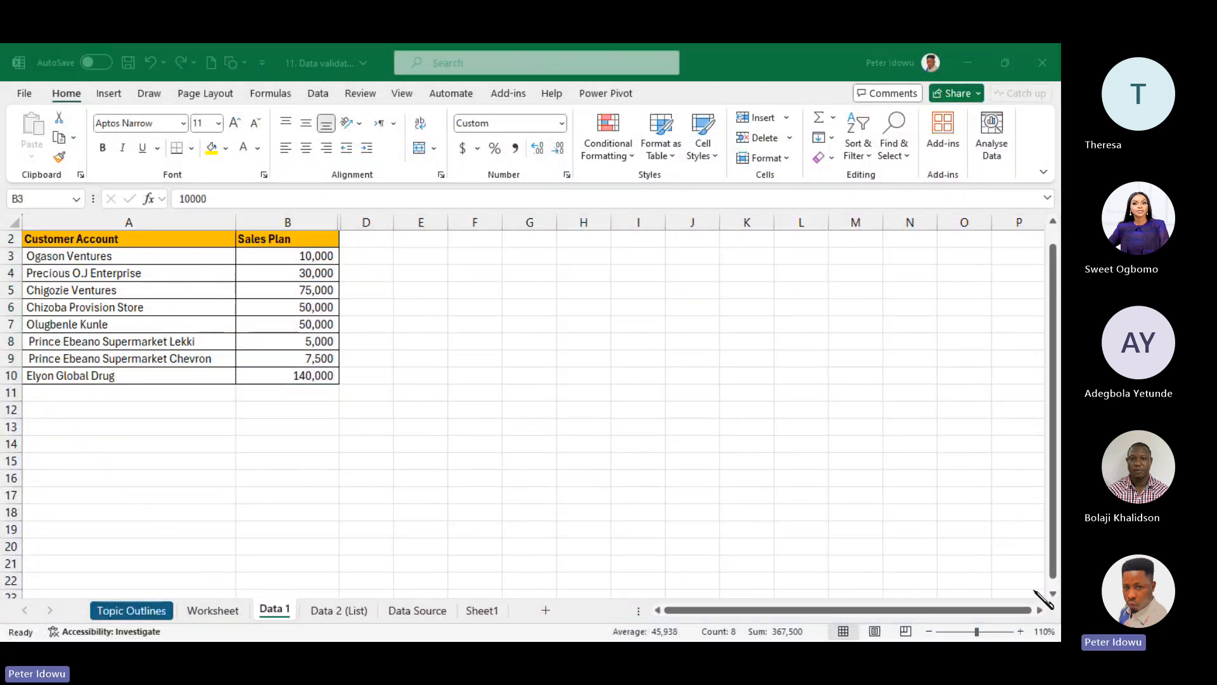
click(1021, 631)
click(1020, 631)
click(1020, 632)
click(1021, 632)
click(1020, 632)
click(1020, 631)
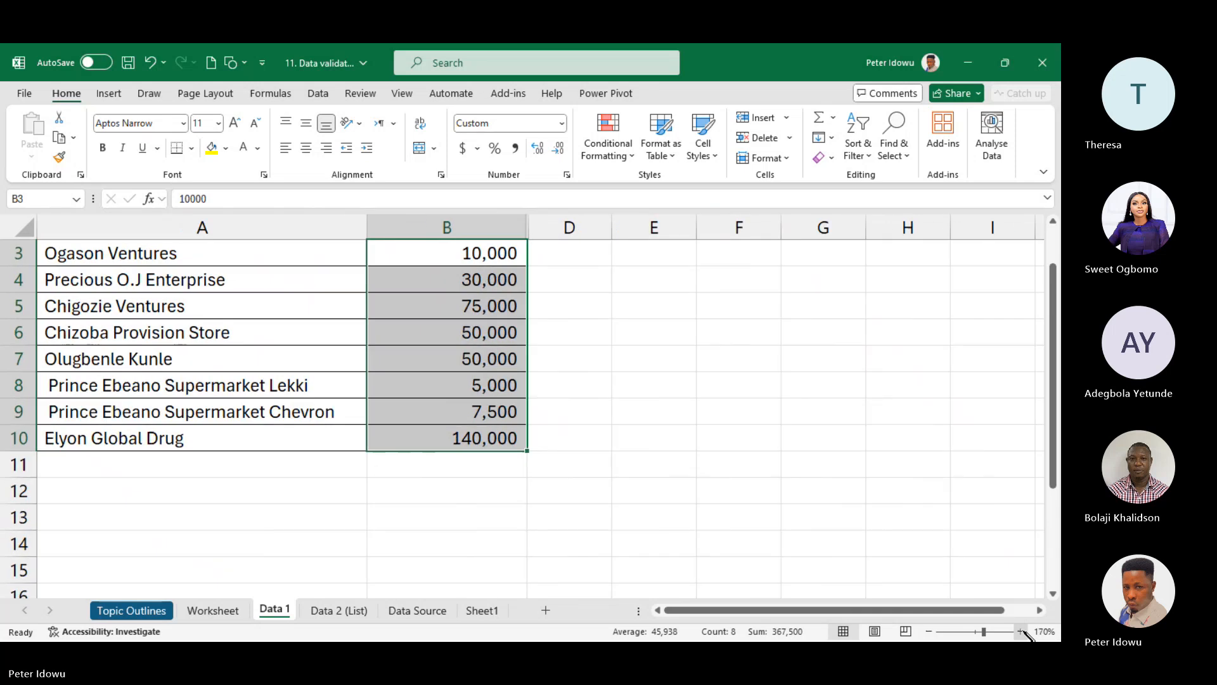
drag(1054, 444, 1032, 300)
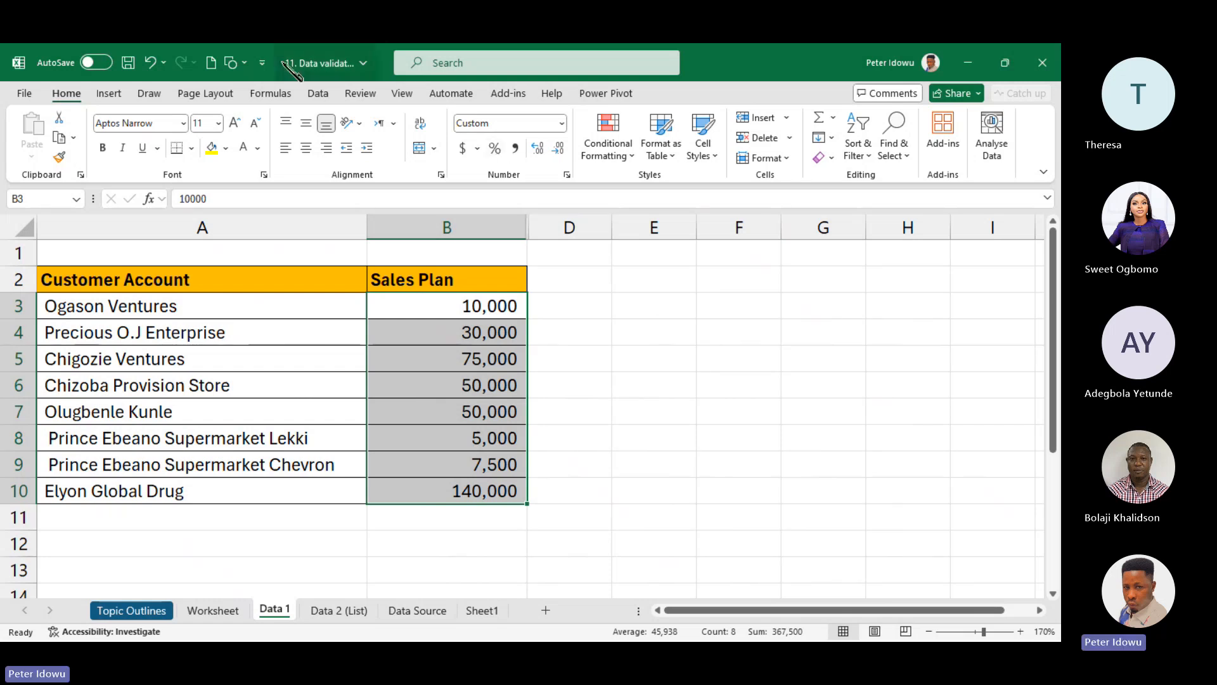
- Set Data Validation on B3:B10 to allow whole numbers between 10000 and 50000
click(318, 93)
click(676, 157)
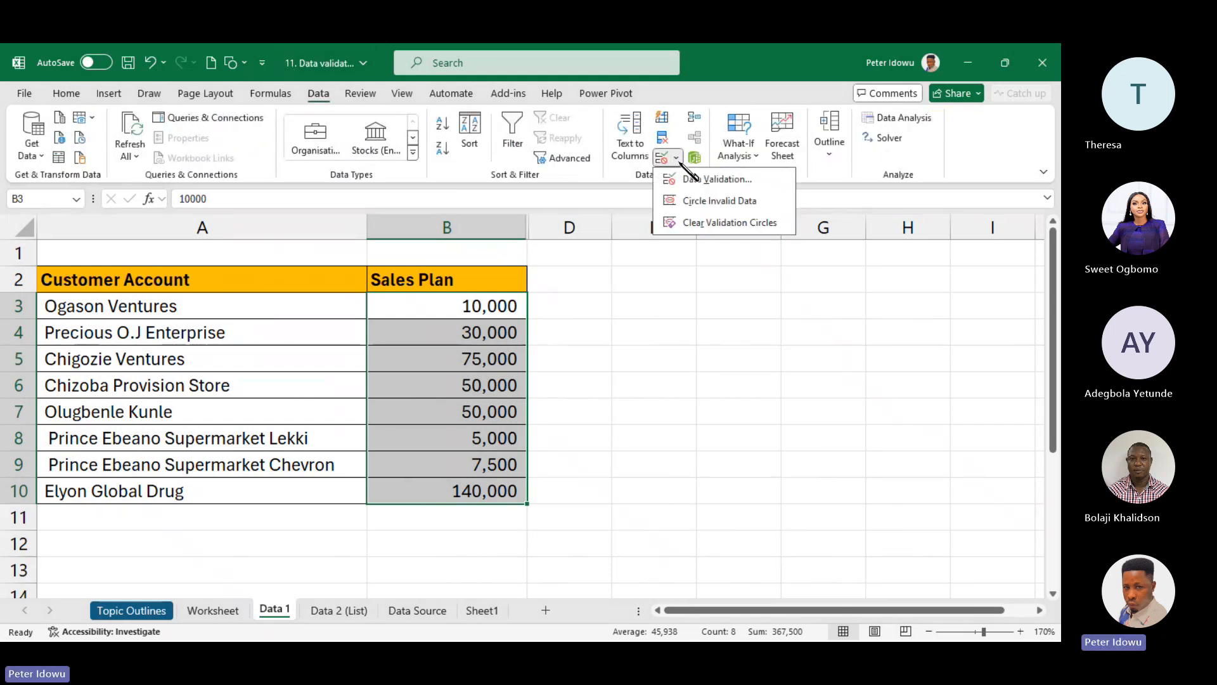
click(703, 178)
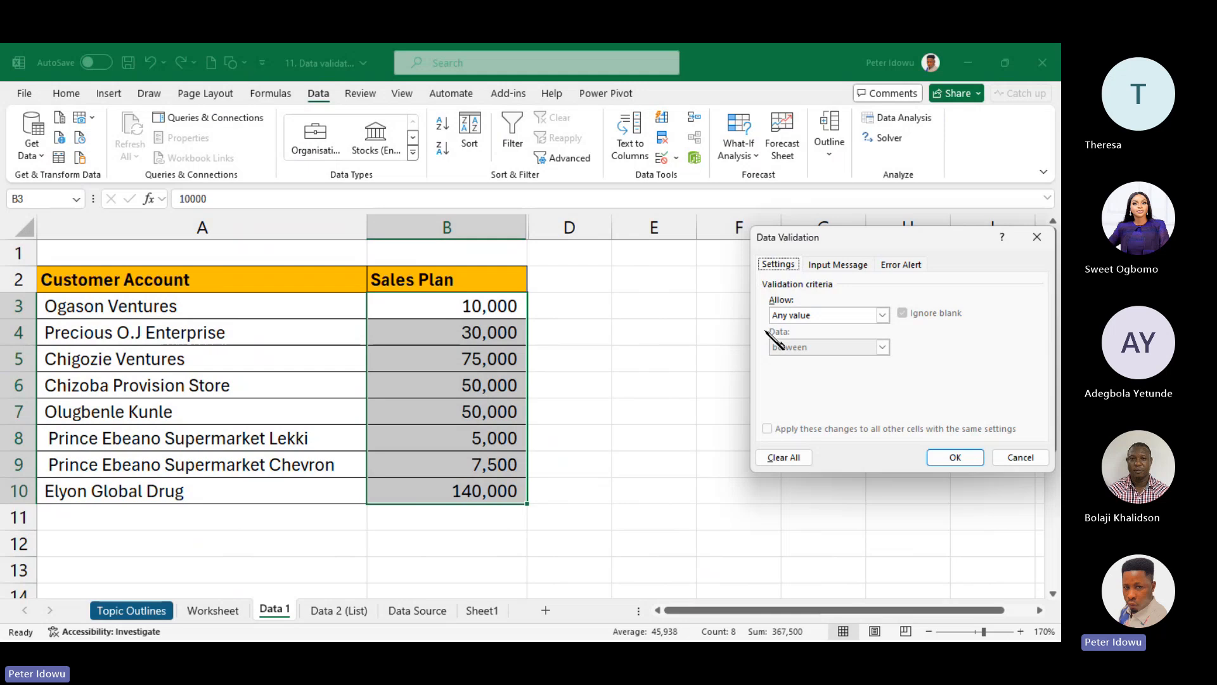
click(881, 315)
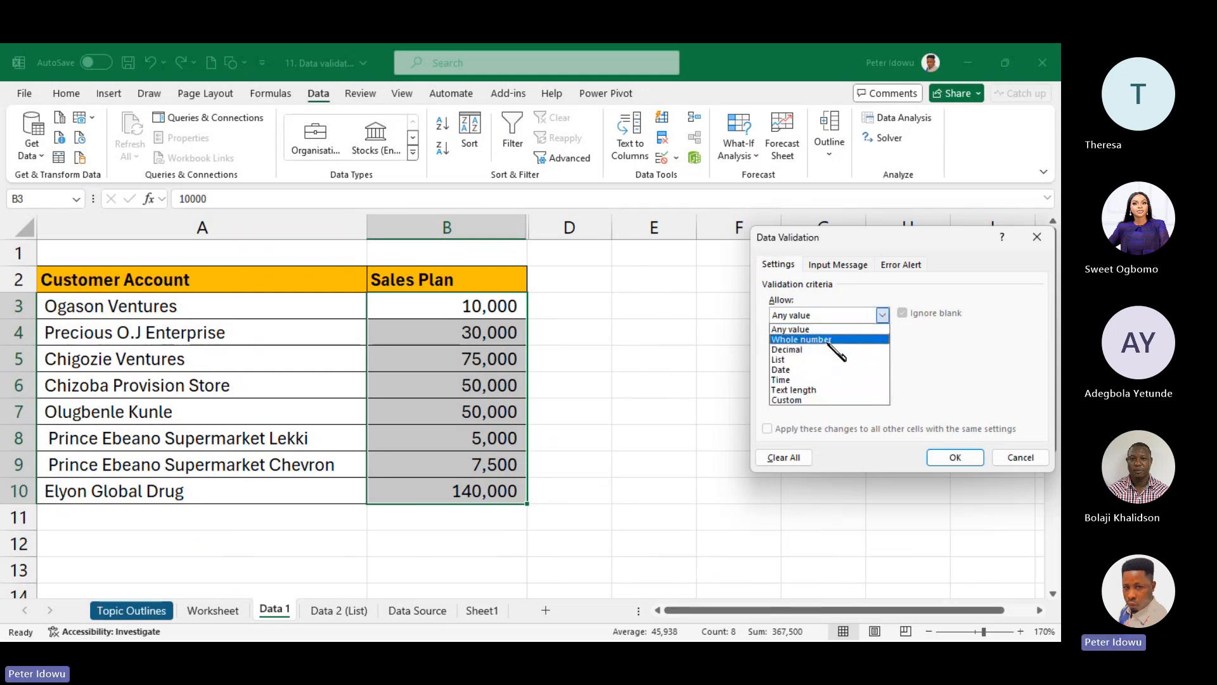
click(827, 341)
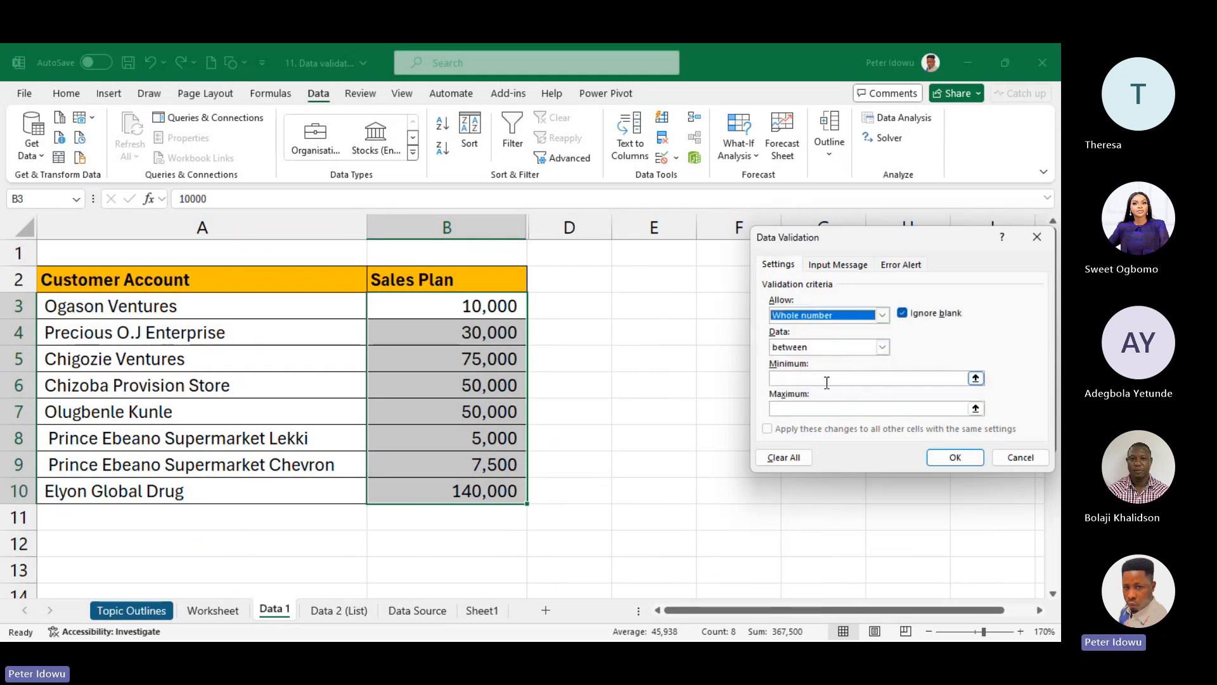
click(826, 379)
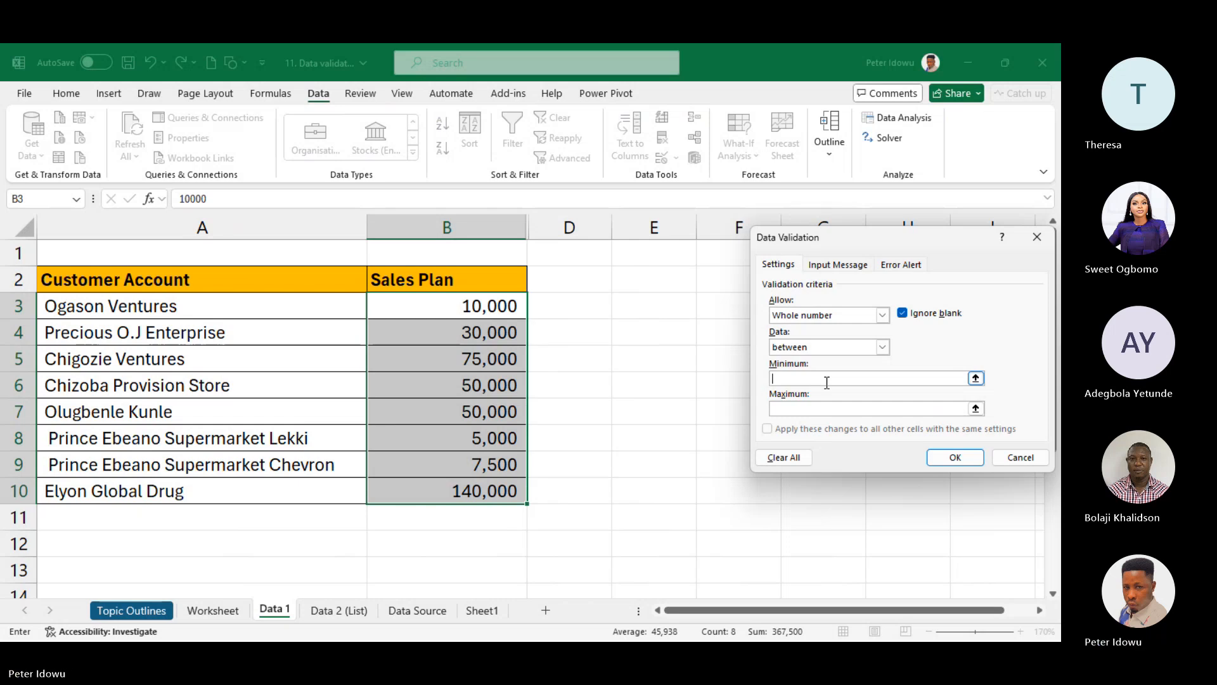
text(10000)
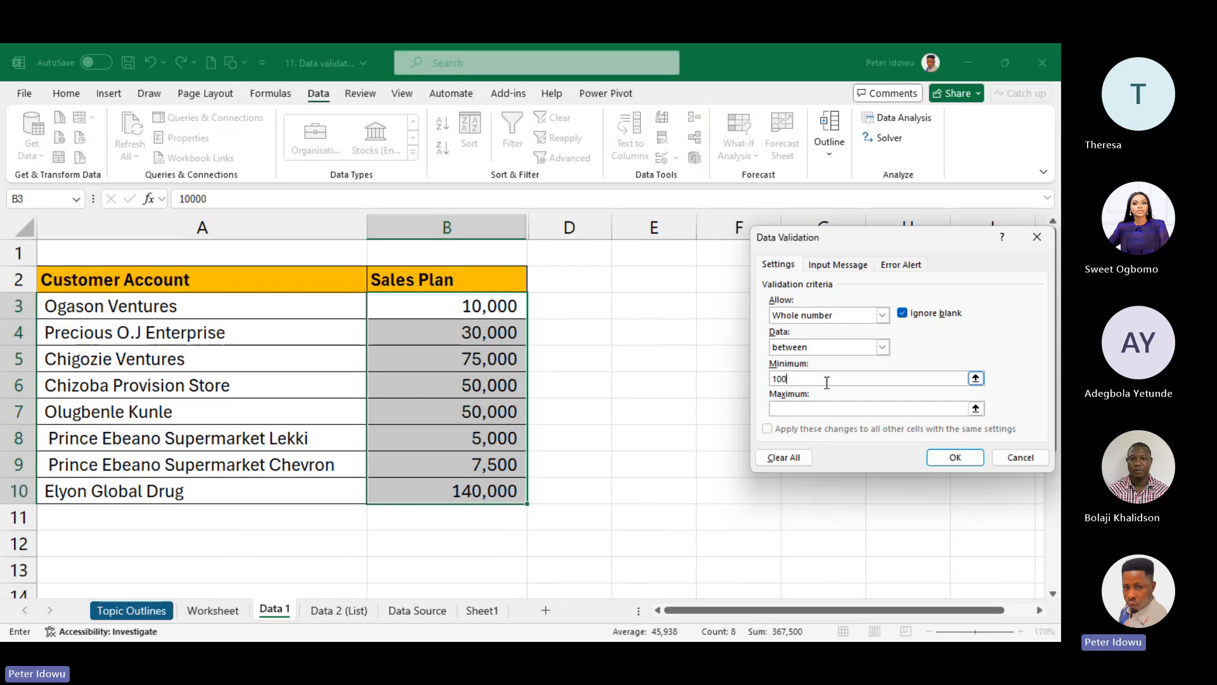
click(794, 411)
text(50000)
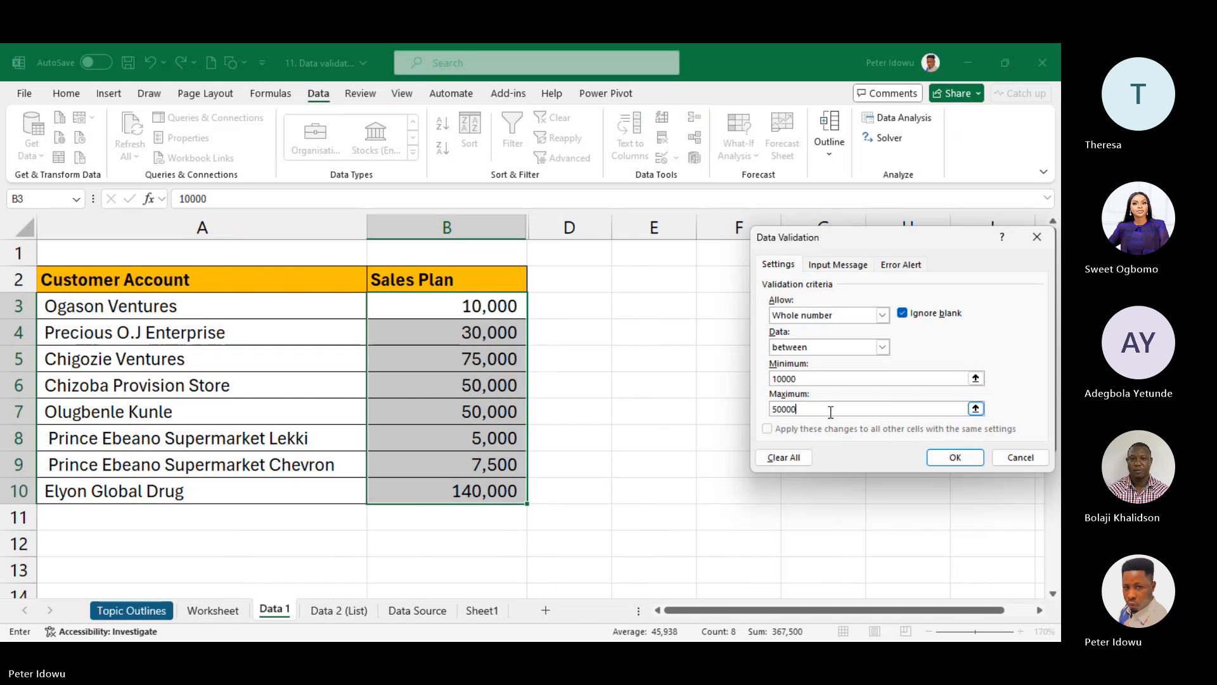
click(954, 457)
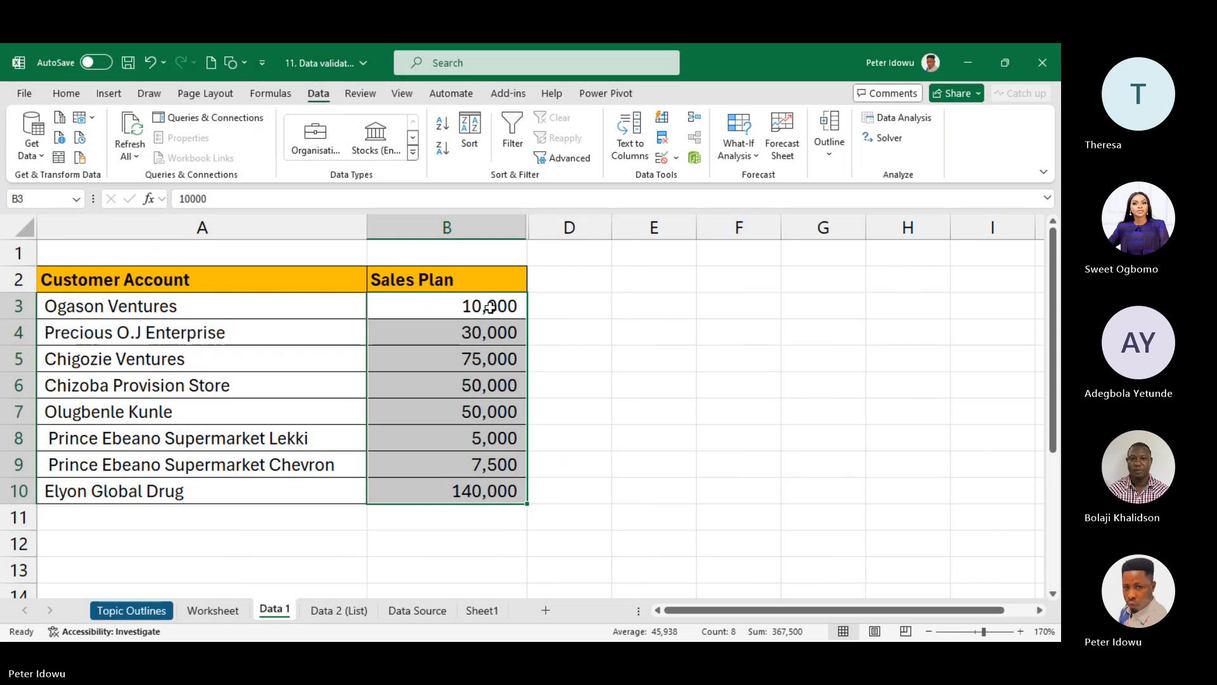
drag(490, 307, 477, 483)
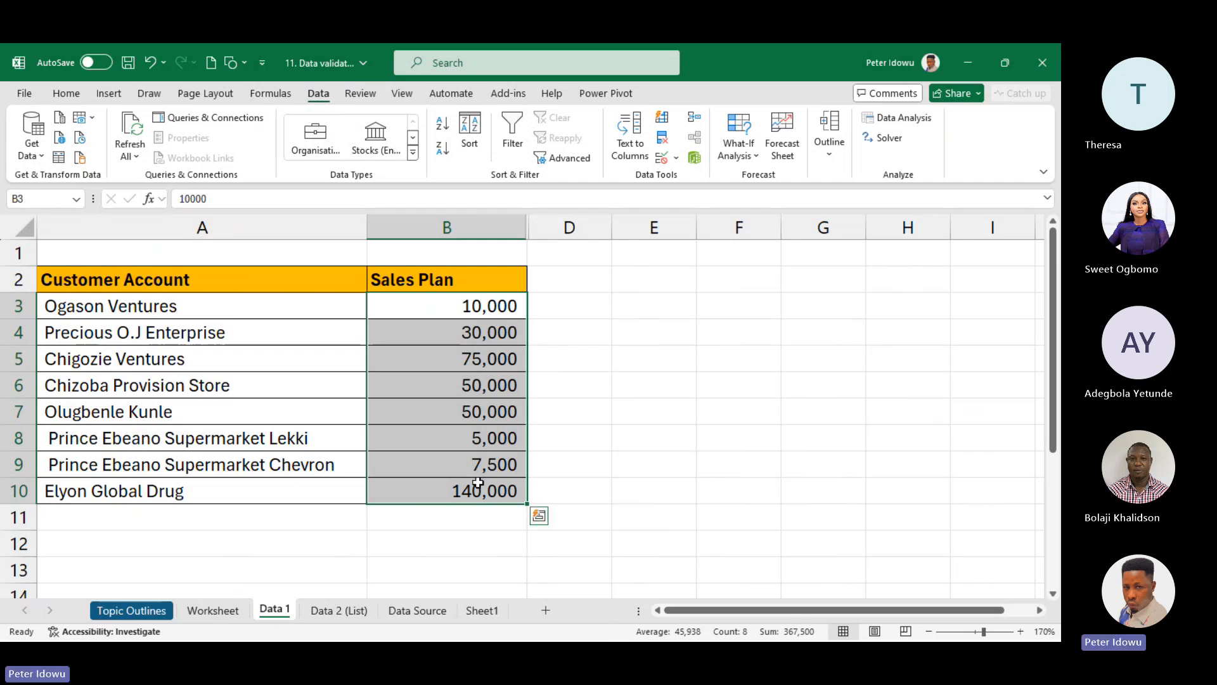
click(676, 158)
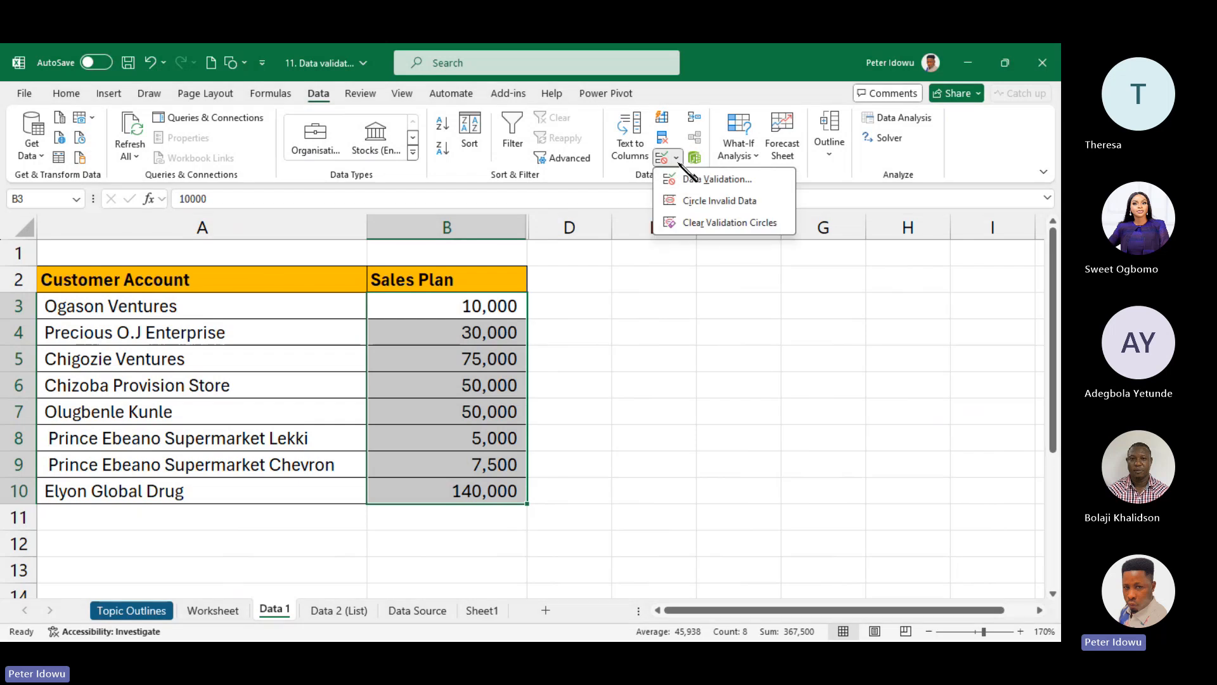
click(711, 202)
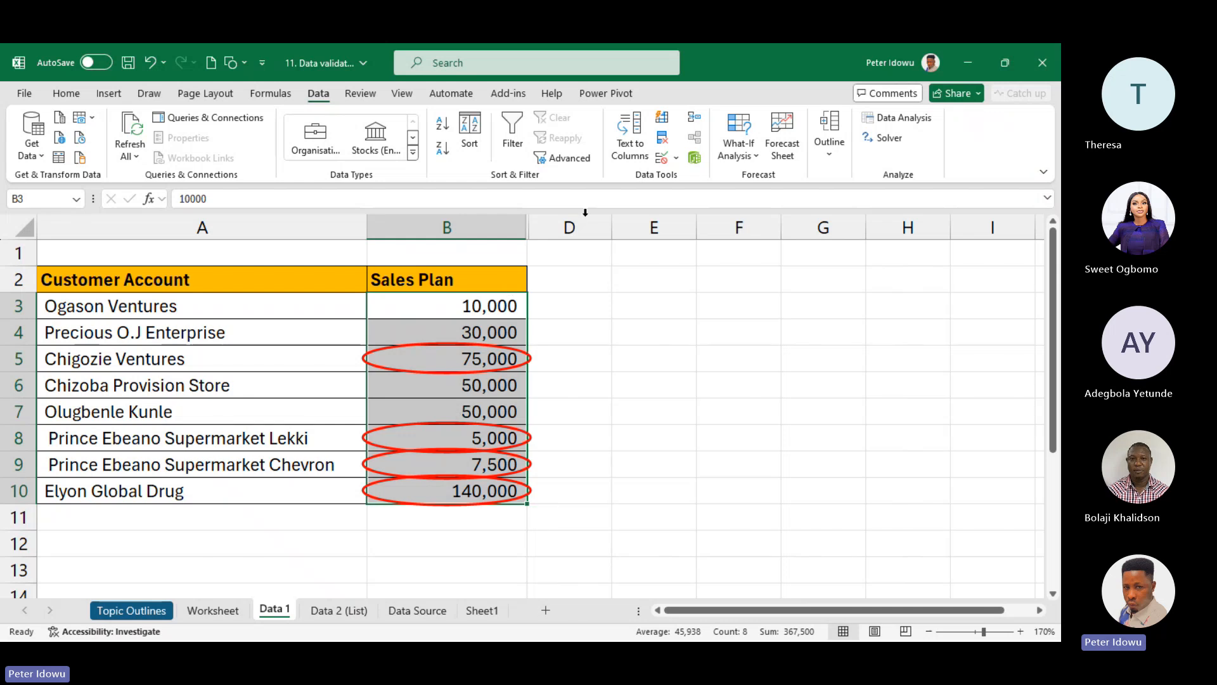
click(676, 157)
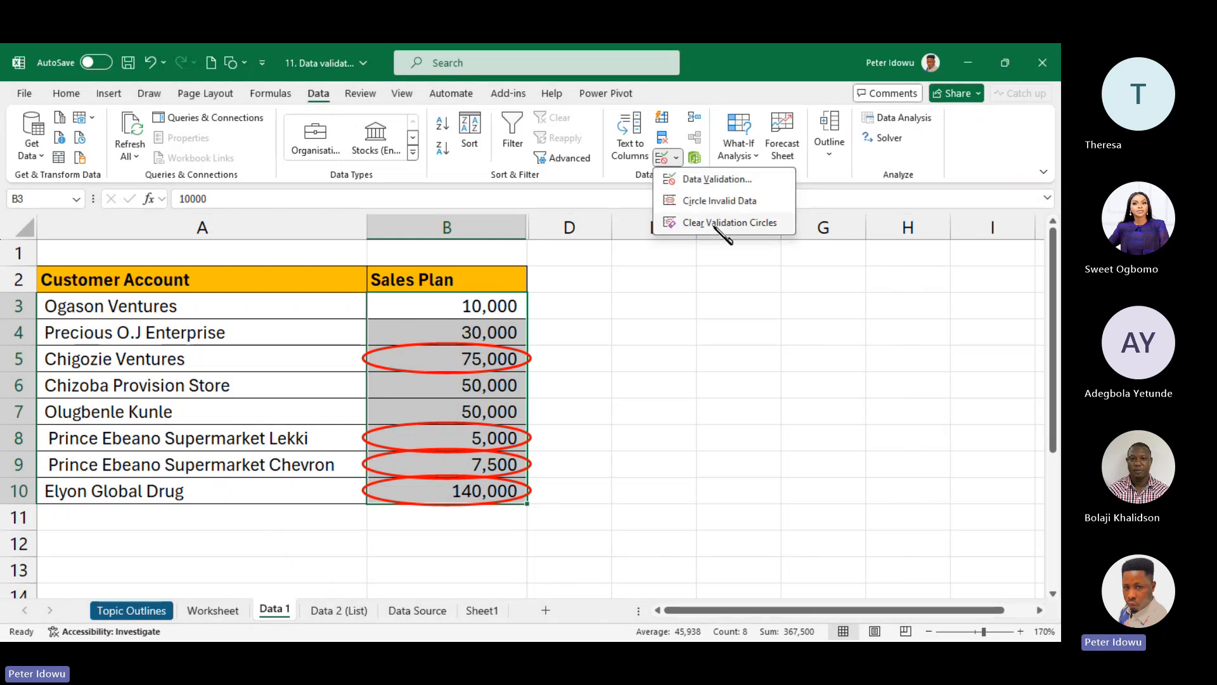
click(716, 223)
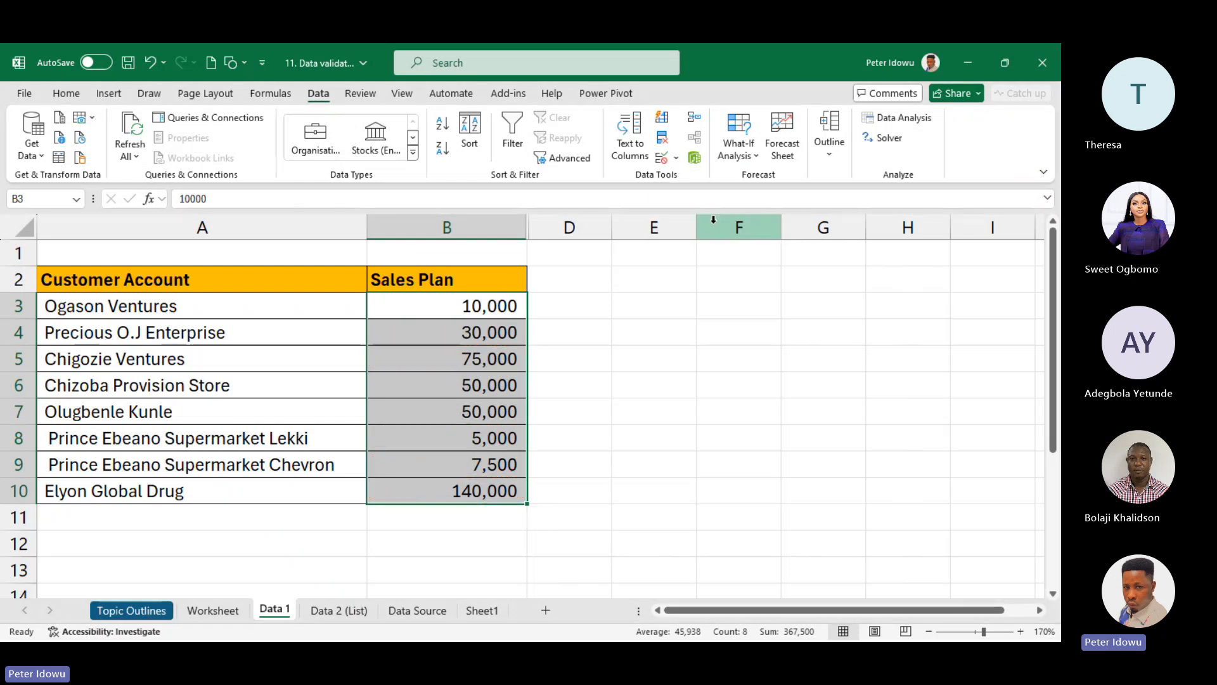
click(680, 158)
key(Escape)
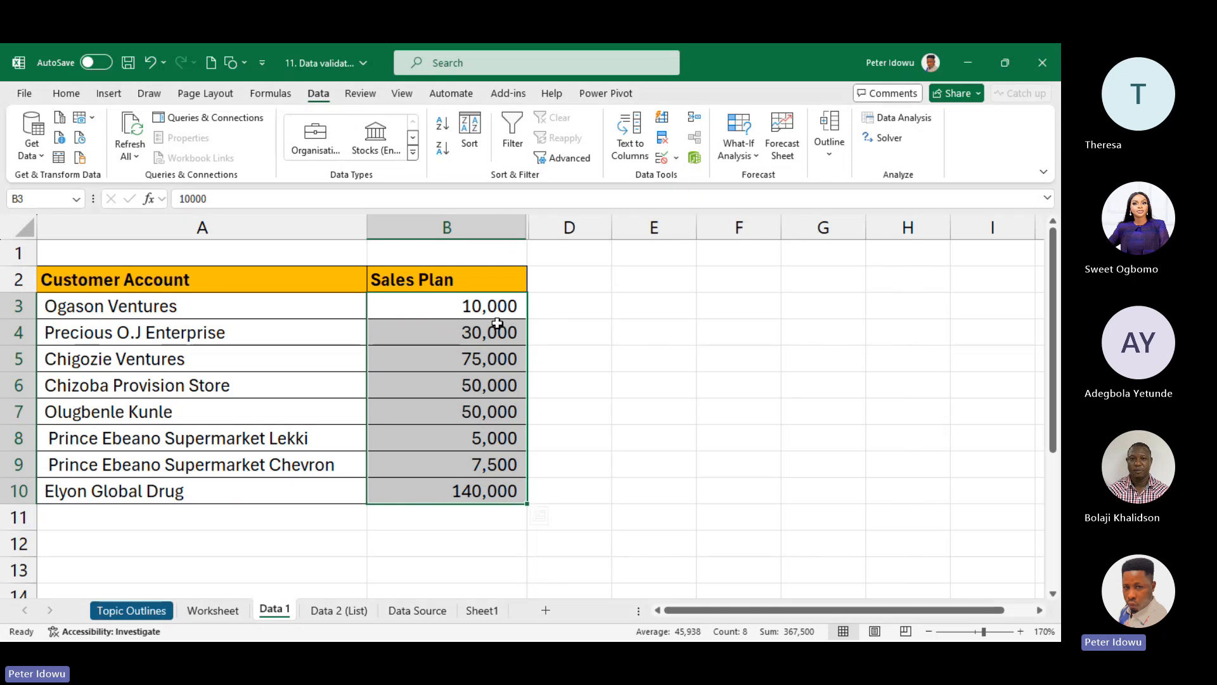
drag(497, 305, 482, 489)
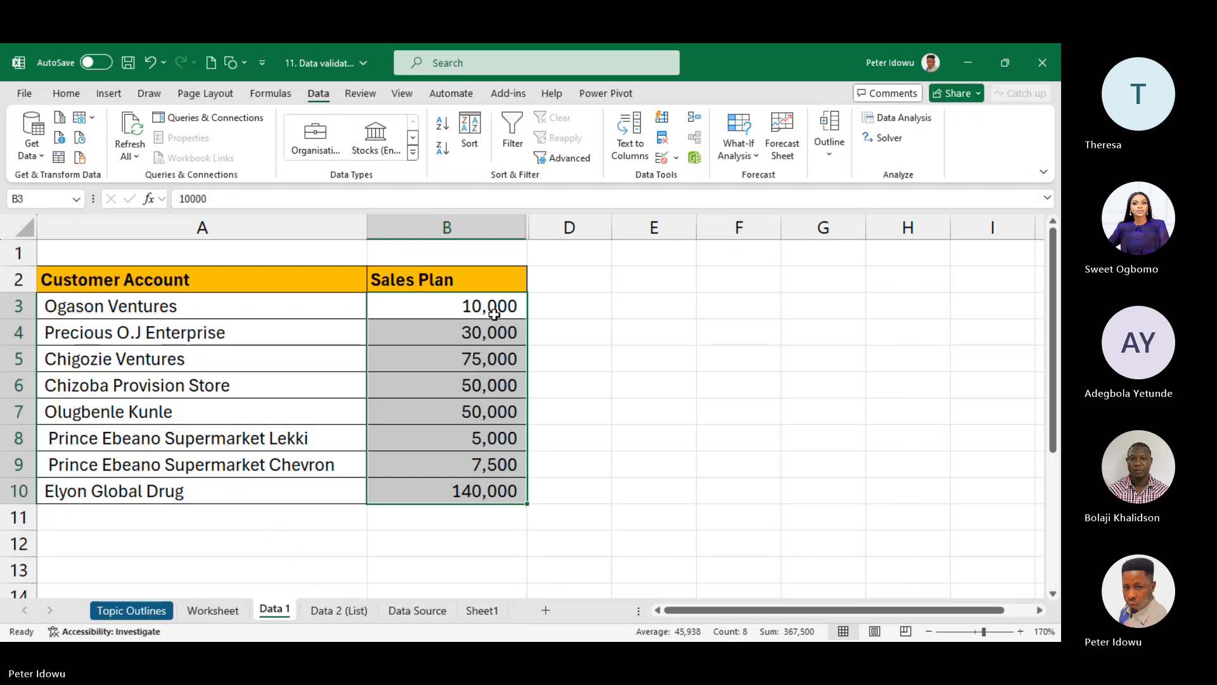
- Flip through the Topic Outlines, Data 1, Data 2 (List) and Data Source sheets, ending on Worksheet
click(669, 158)
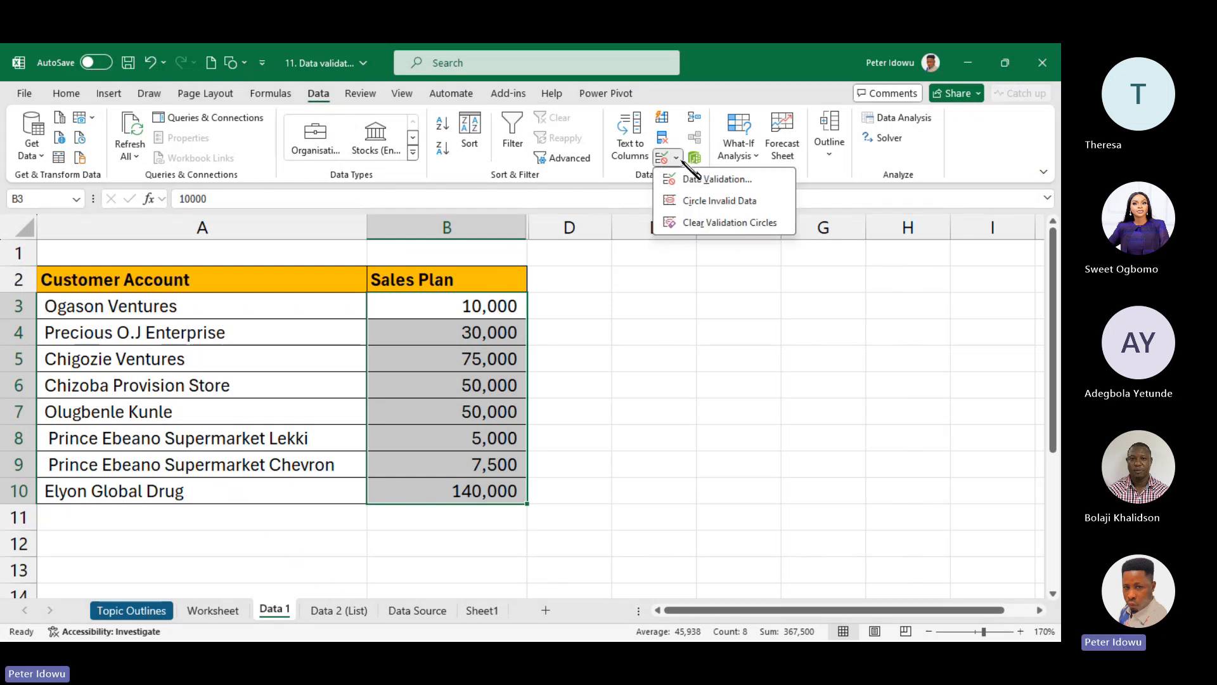
click(545, 348)
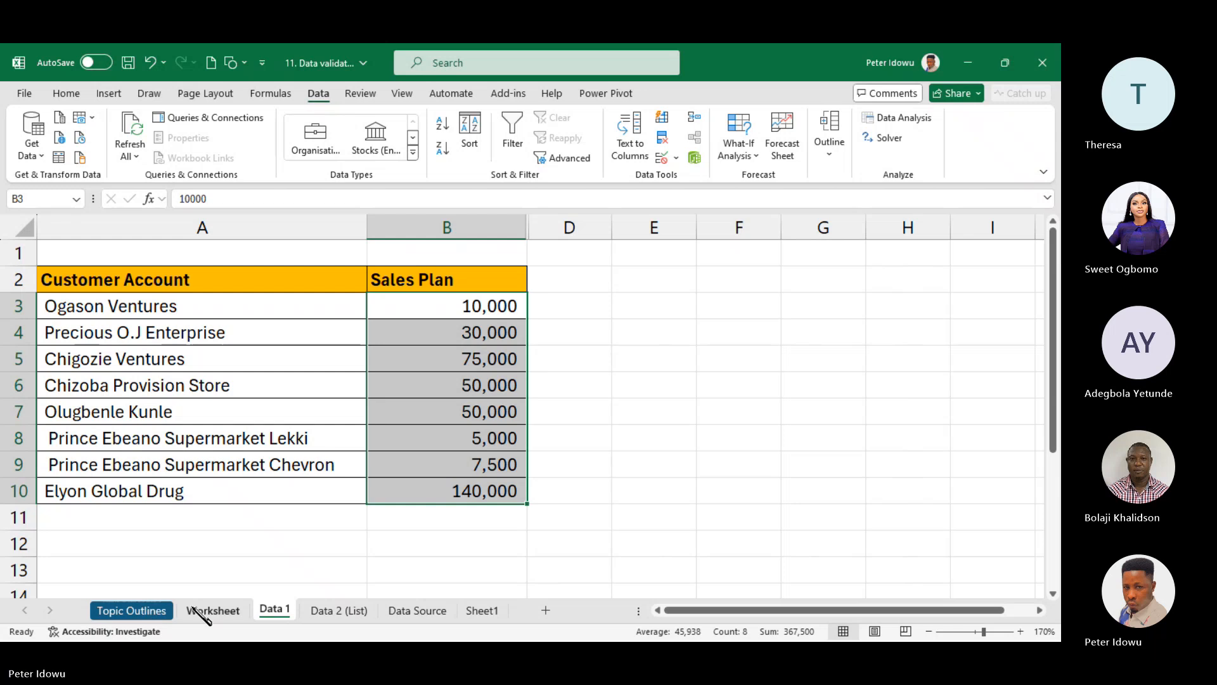
click(137, 614)
click(213, 610)
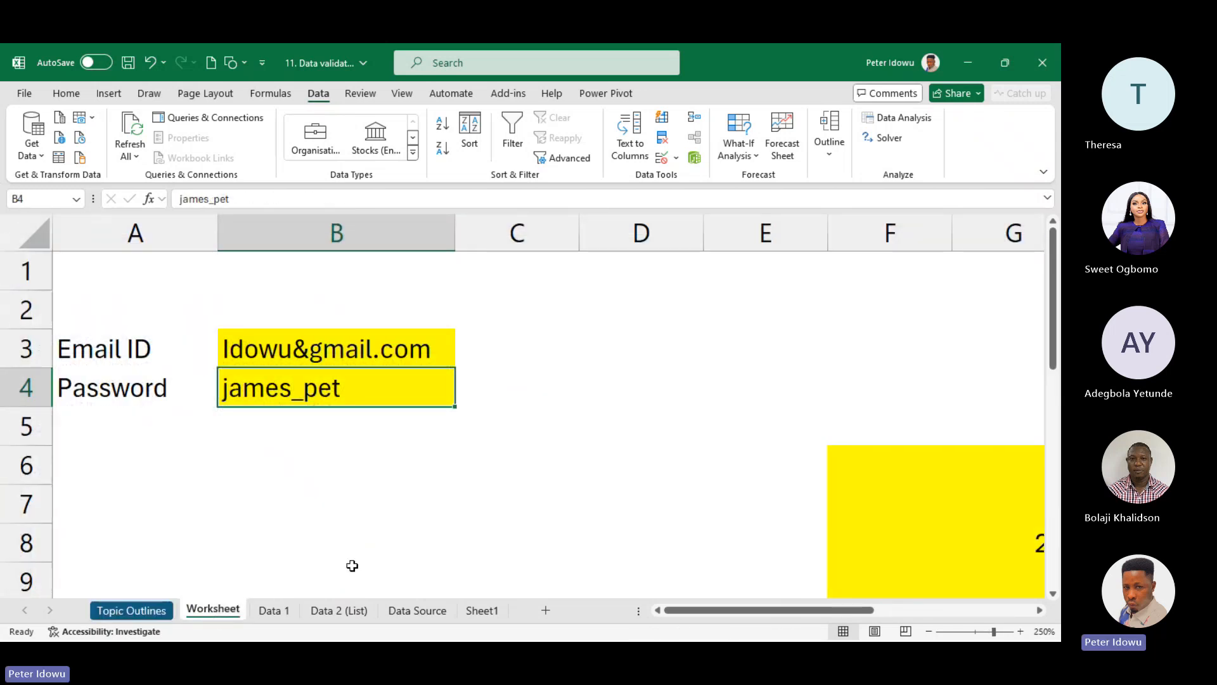
click(279, 609)
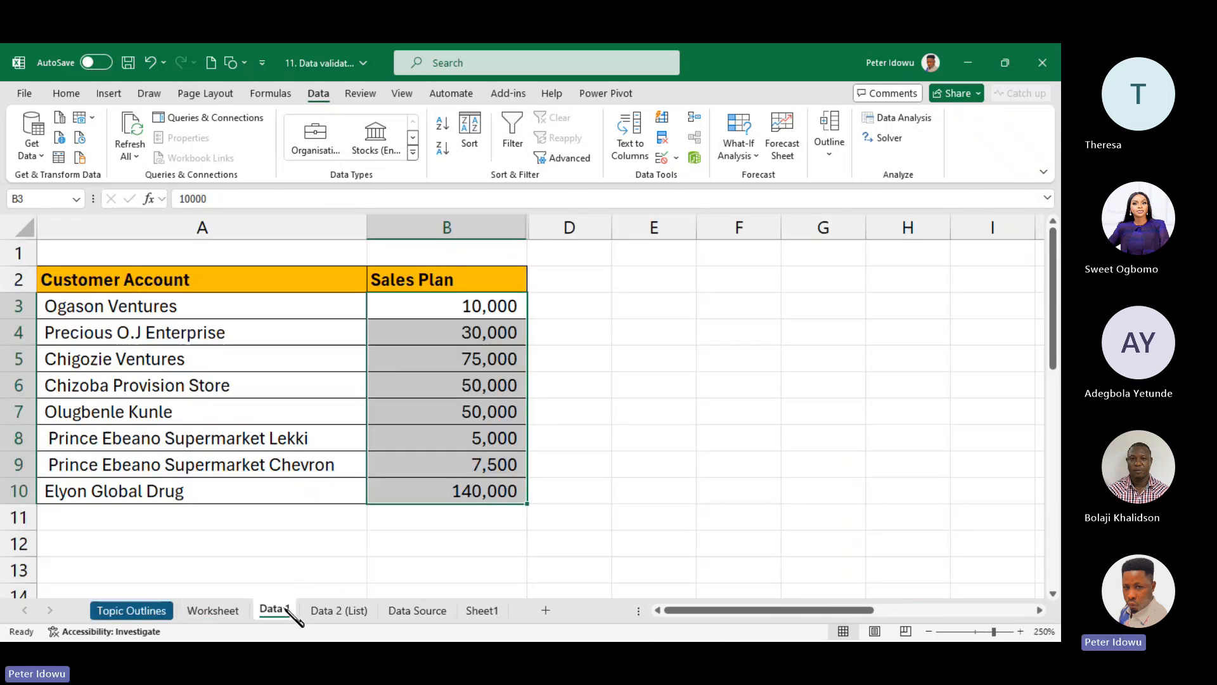
click(338, 609)
click(431, 608)
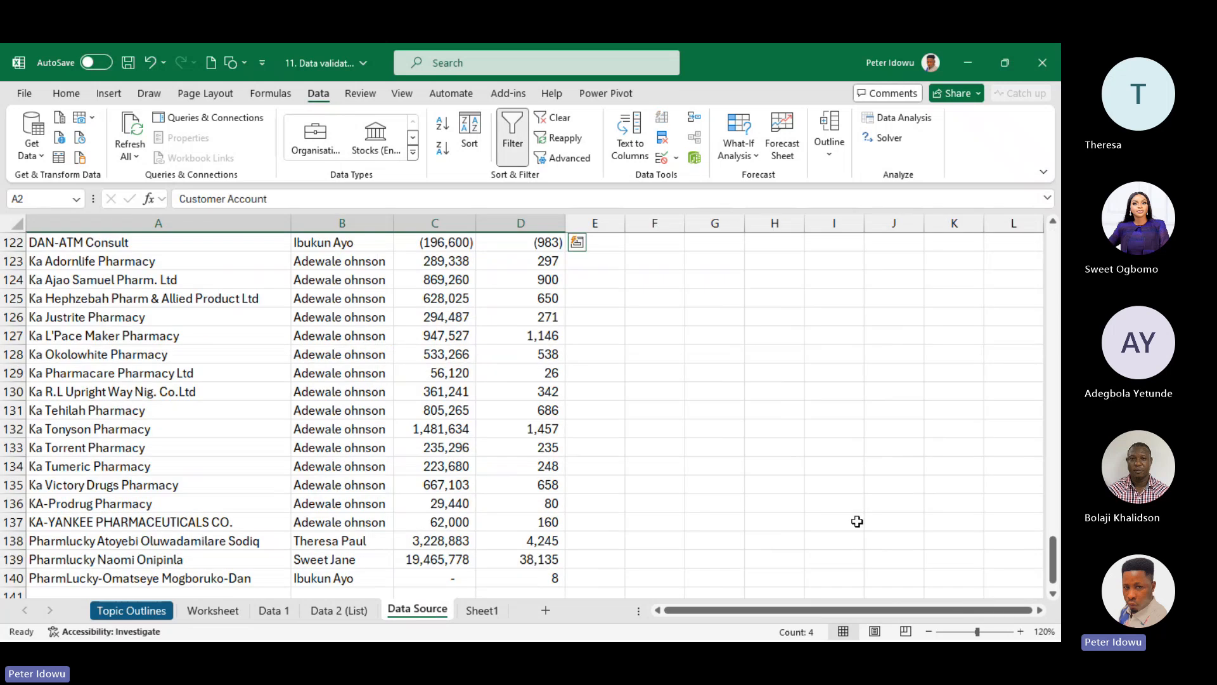
drag(1053, 561, 1054, 248)
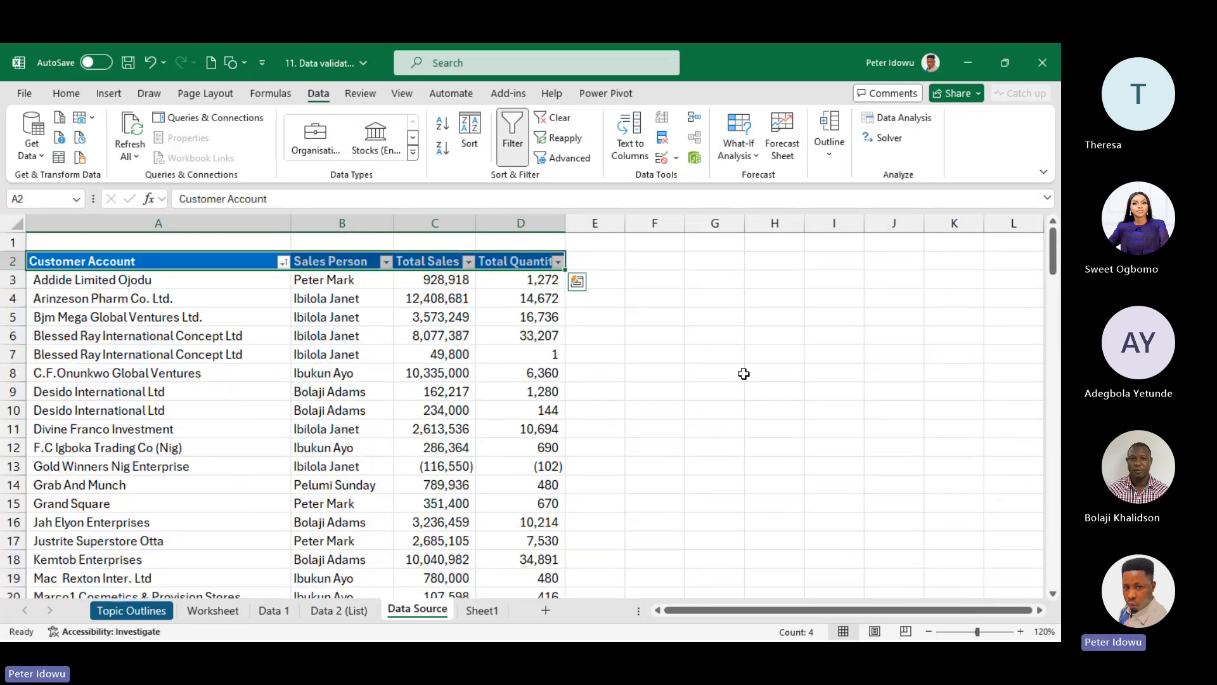
click(215, 610)
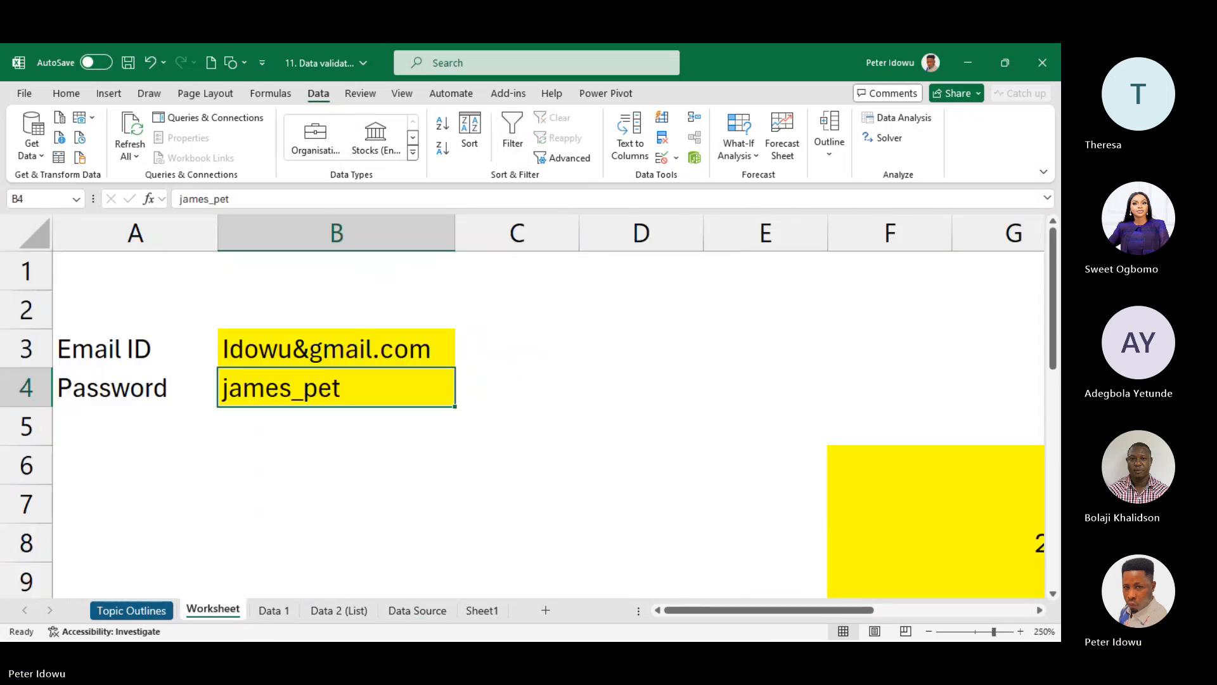
click(564, 632)
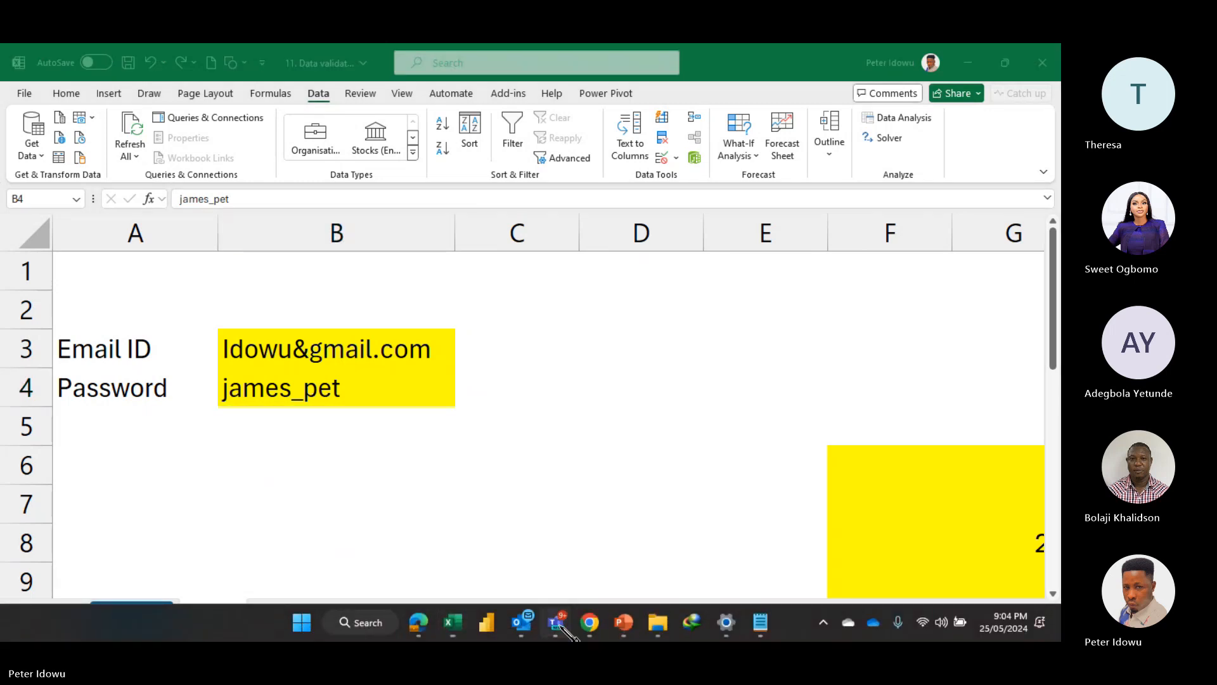
mouse_move(561, 628)
click(507, 533)
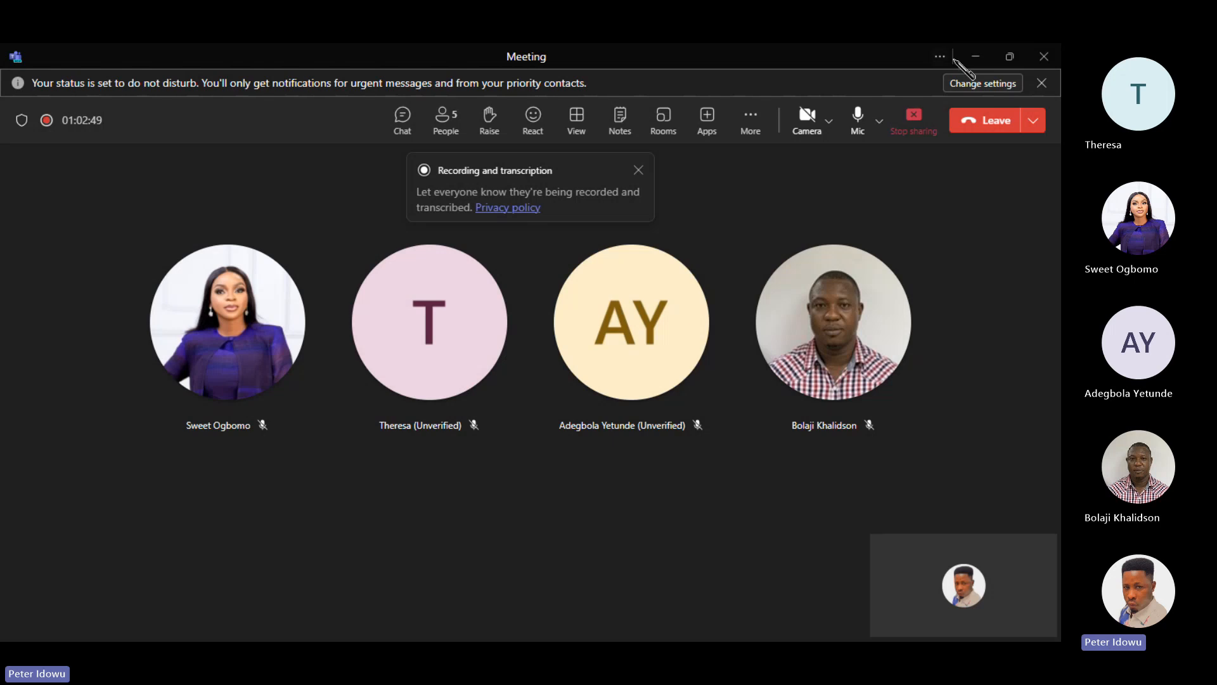
click(976, 56)
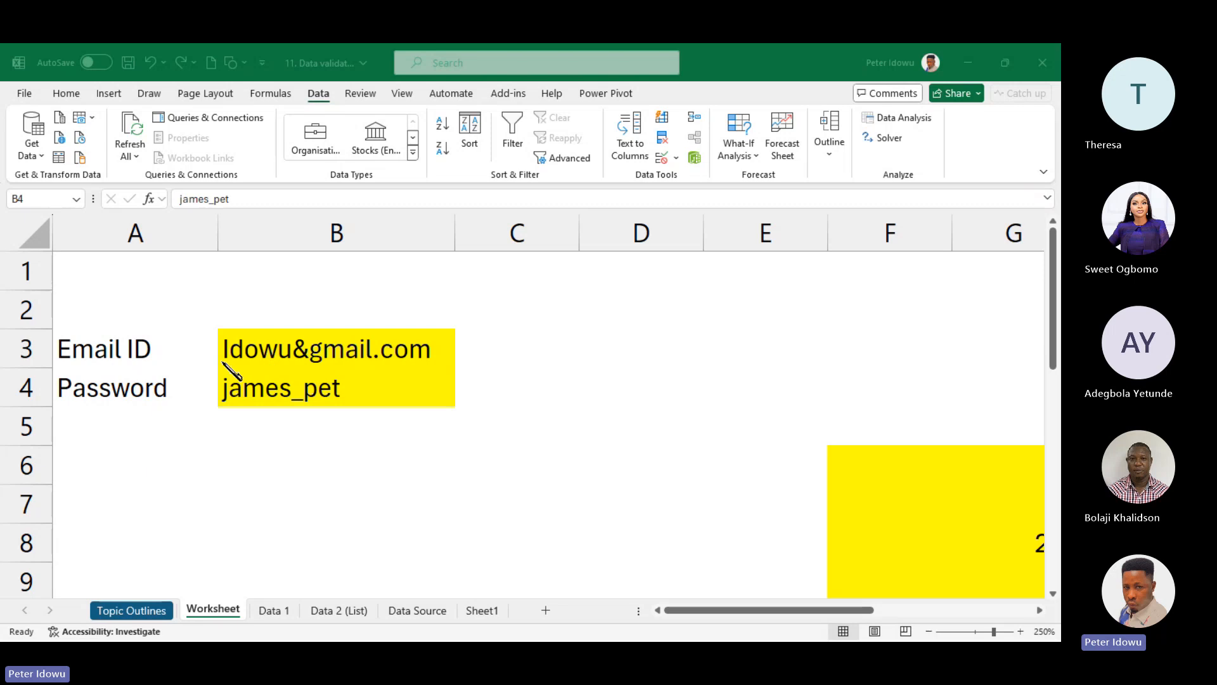
click(285, 390)
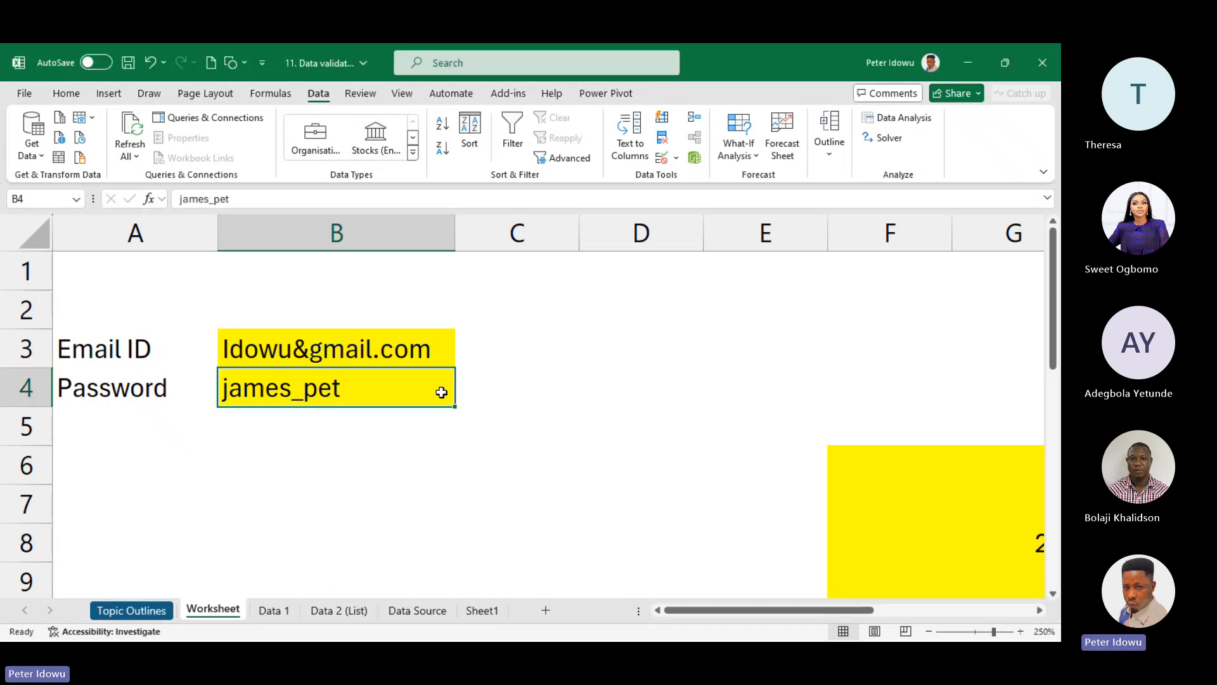
click(512, 491)
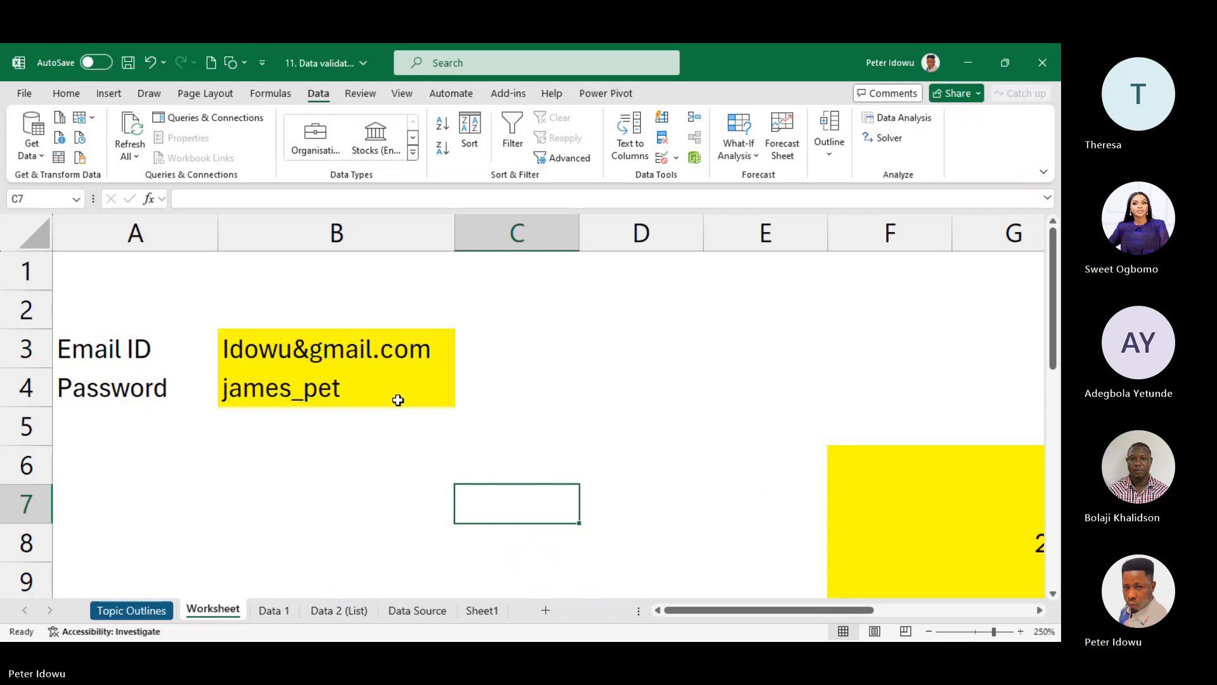
click(505, 414)
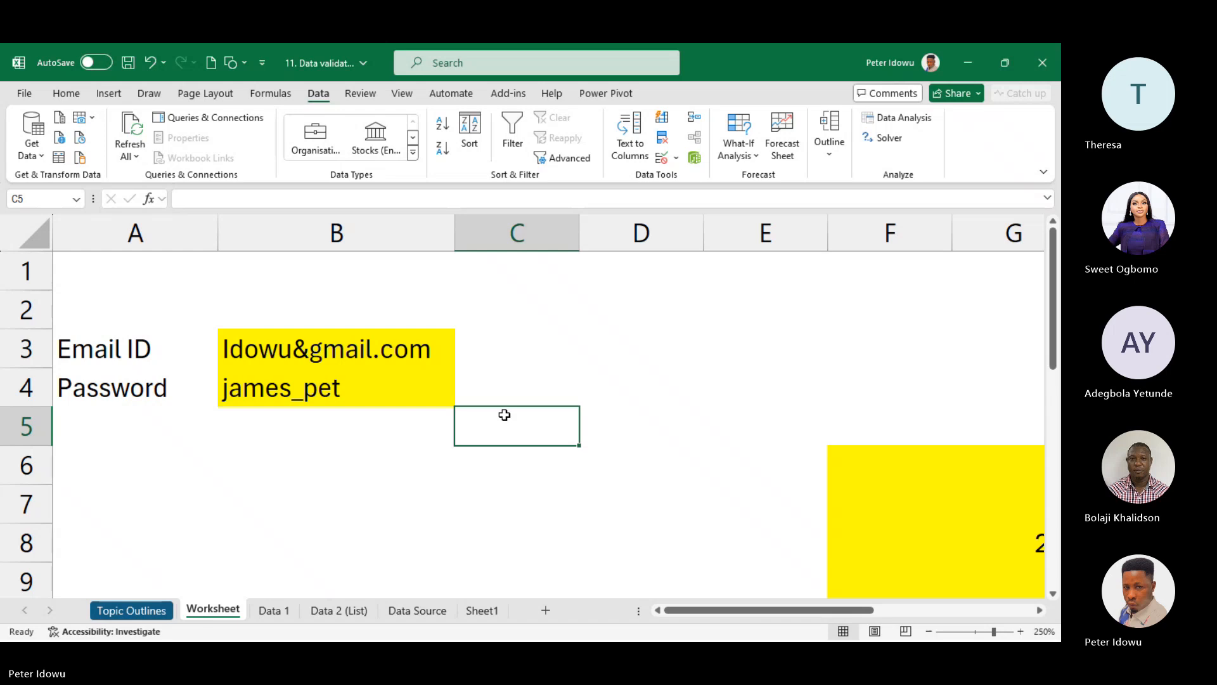
- Switch from Excel to the Teams meeting window using the taskbar preview
click(557, 626)
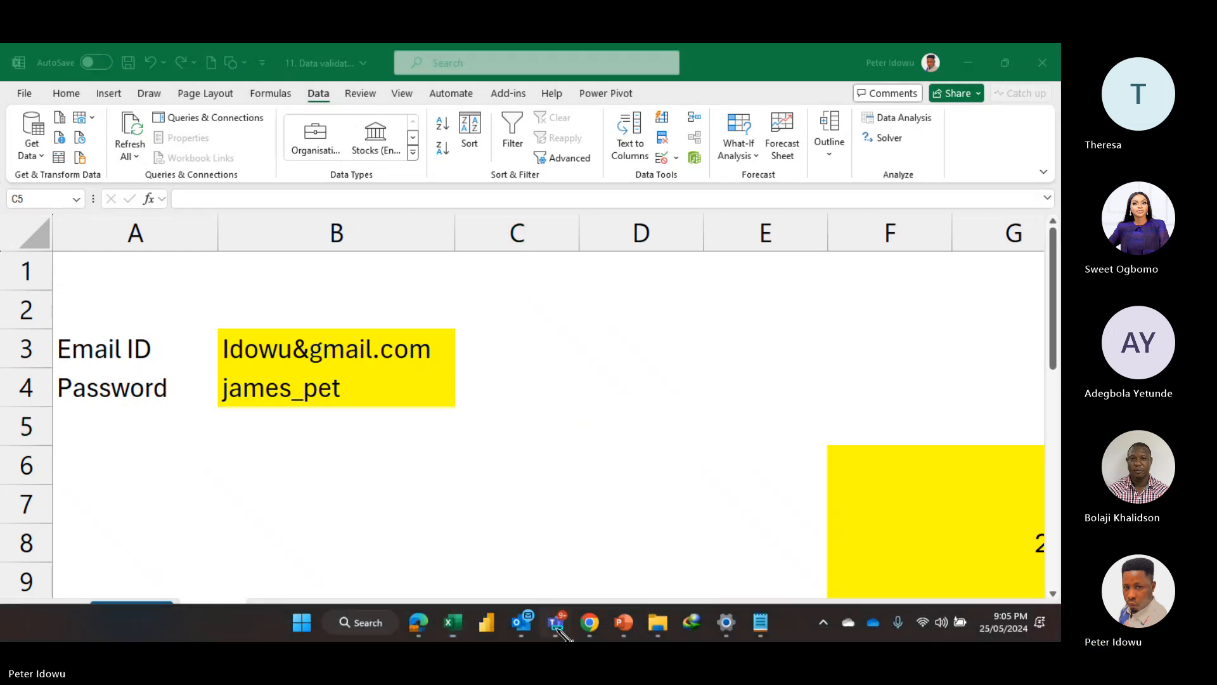
click(504, 536)
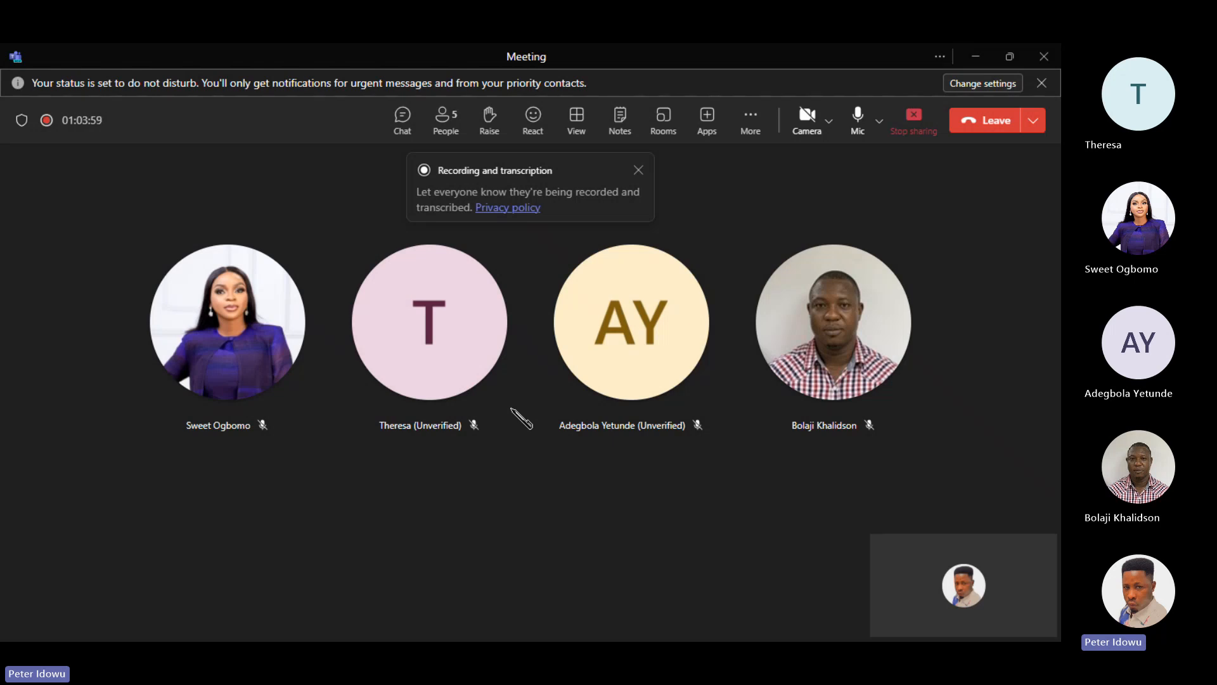
mouse_move(648, 640)
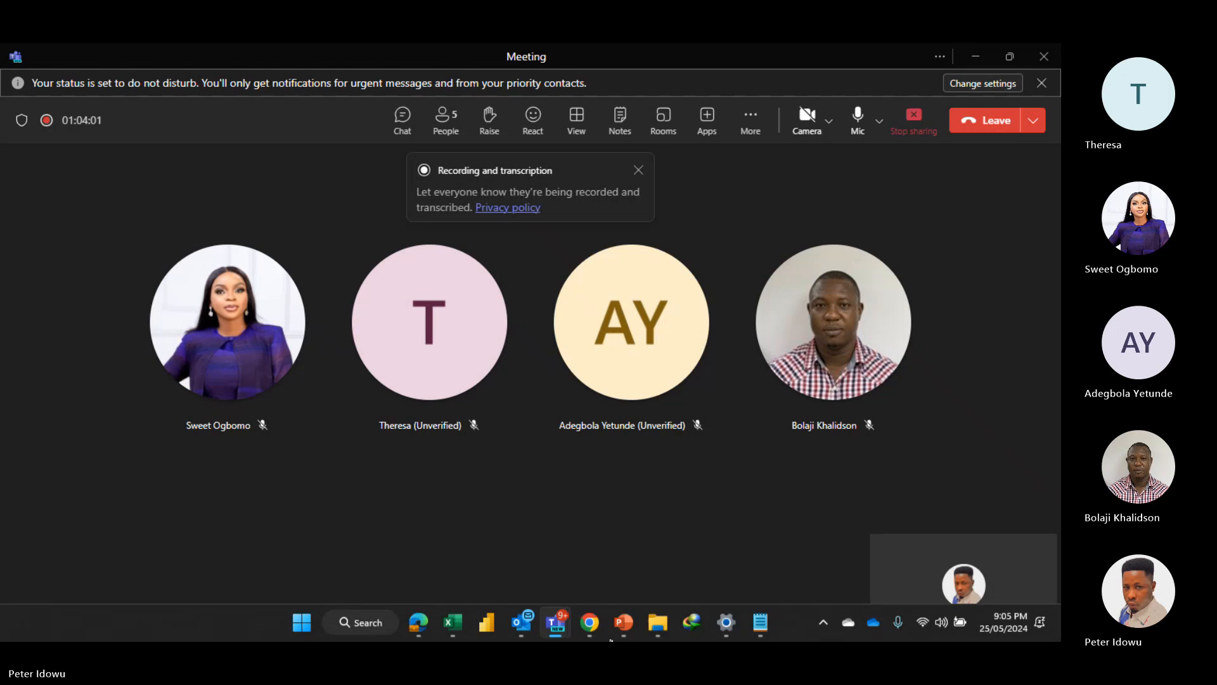